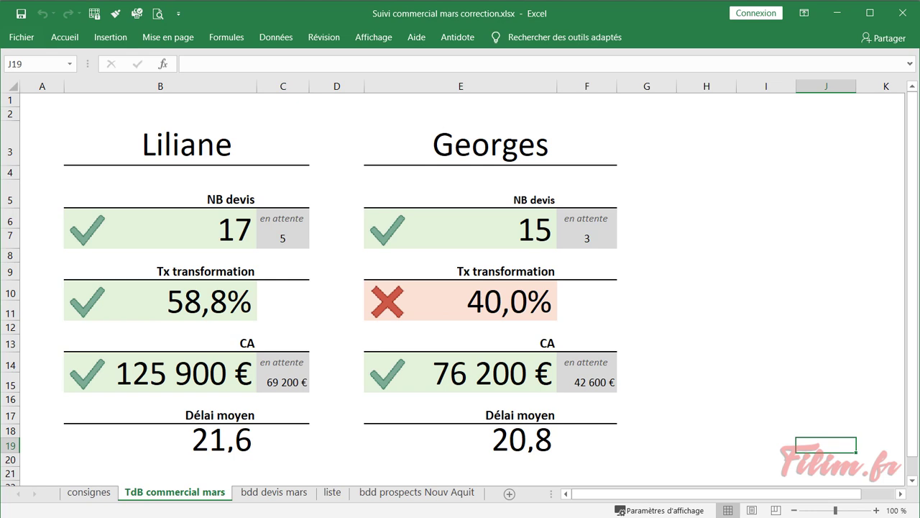
Switch to the Suivi commercial mars.xlsx workbook and read the skills list and context on the consignes sheet
click(683, 166)
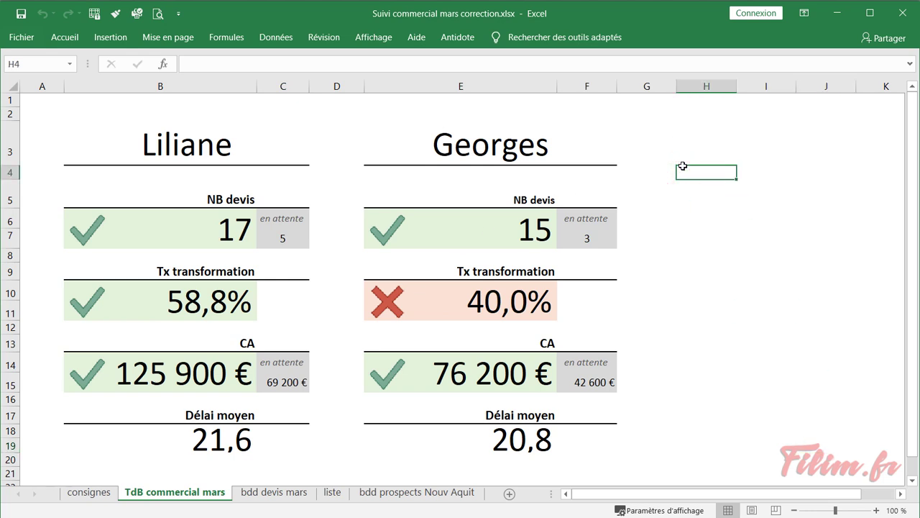
click(554, 14)
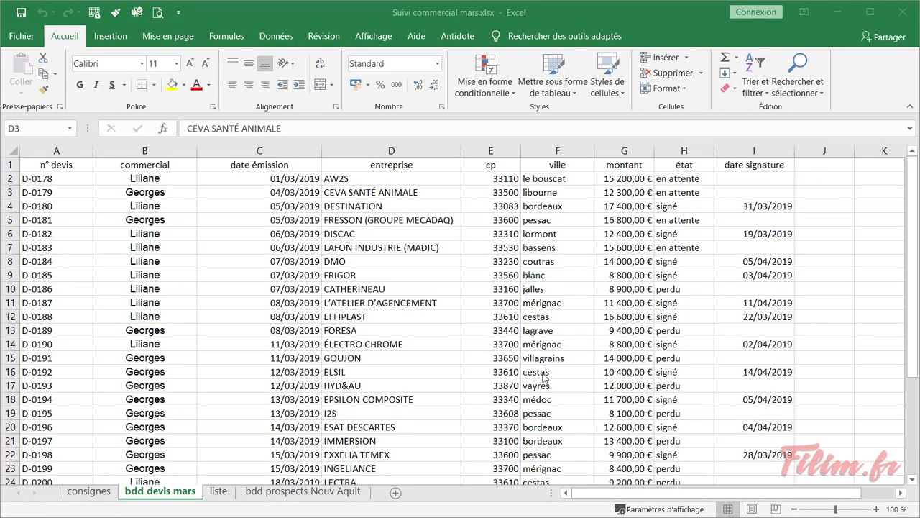
click(190, 372)
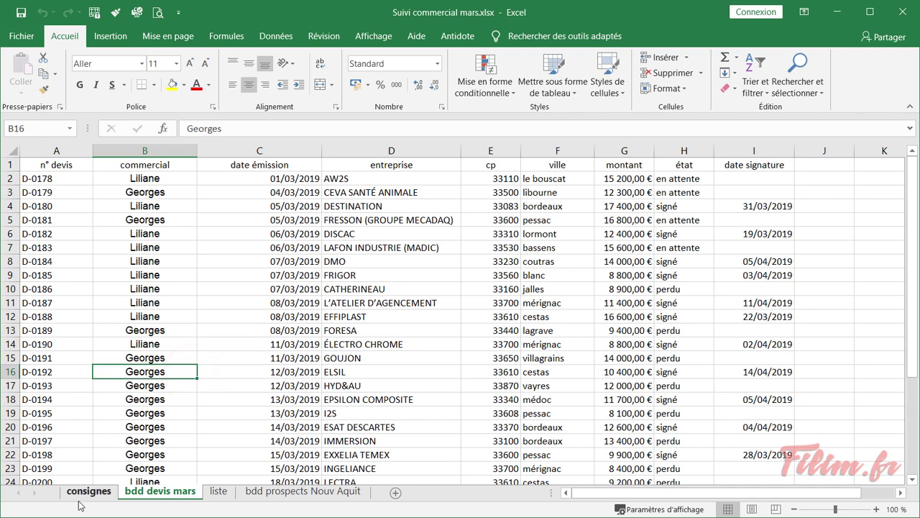
click(86, 492)
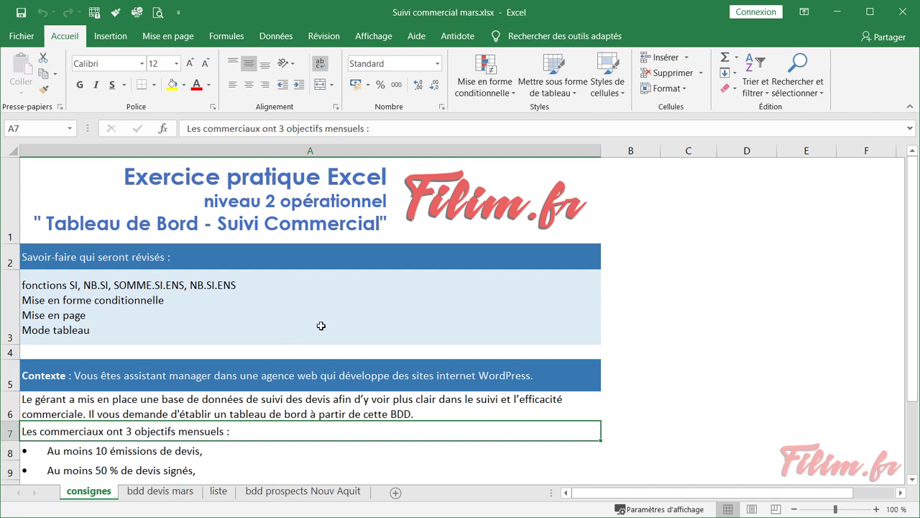
click(295, 296)
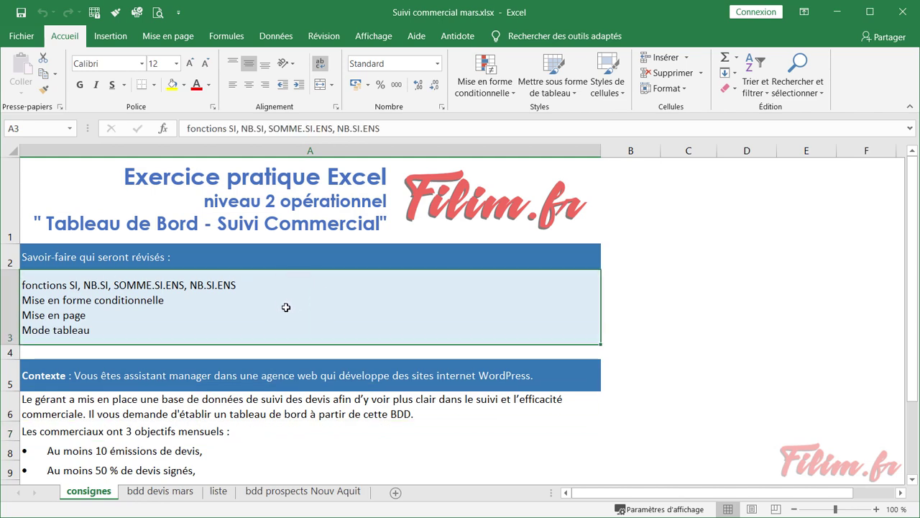
scroll(289, 305, up, 2)
scroll(285, 322, down, 1)
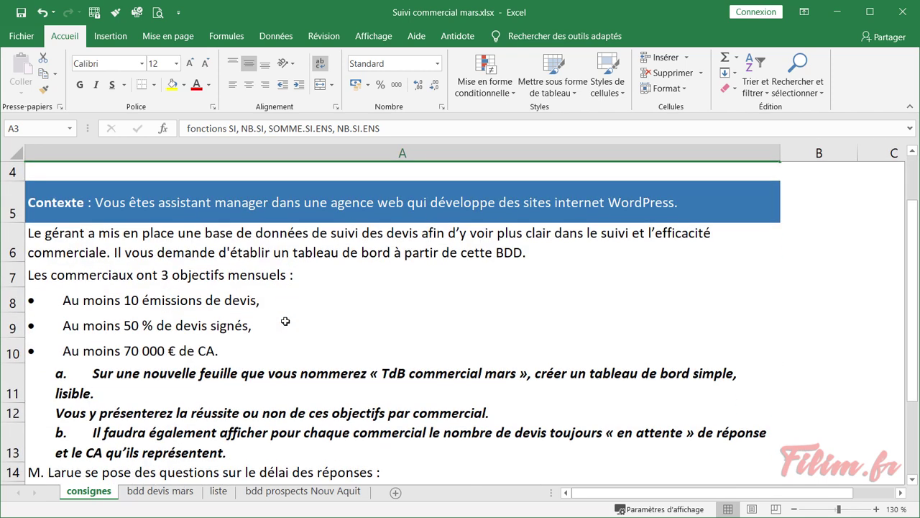
click(300, 203)
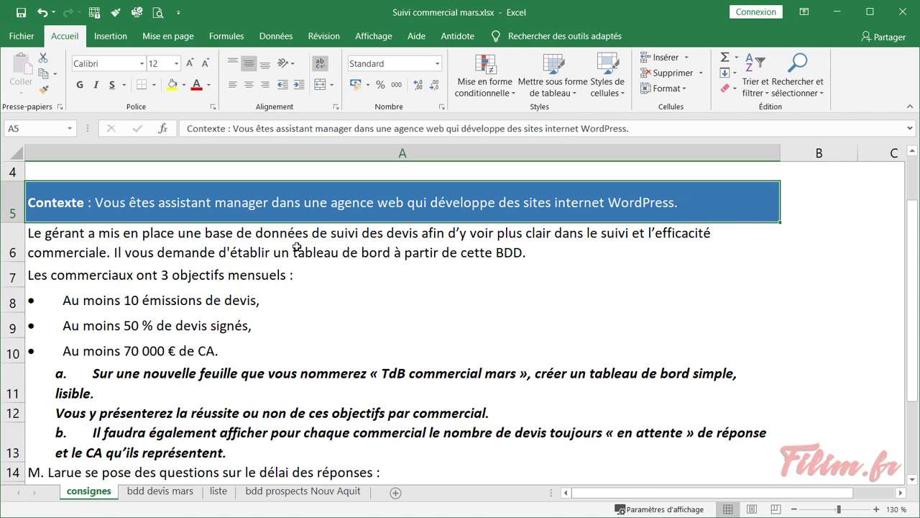
Examine the columns of the quote database on the bdd devis mars sheet, from n° devis through état
click(139, 491)
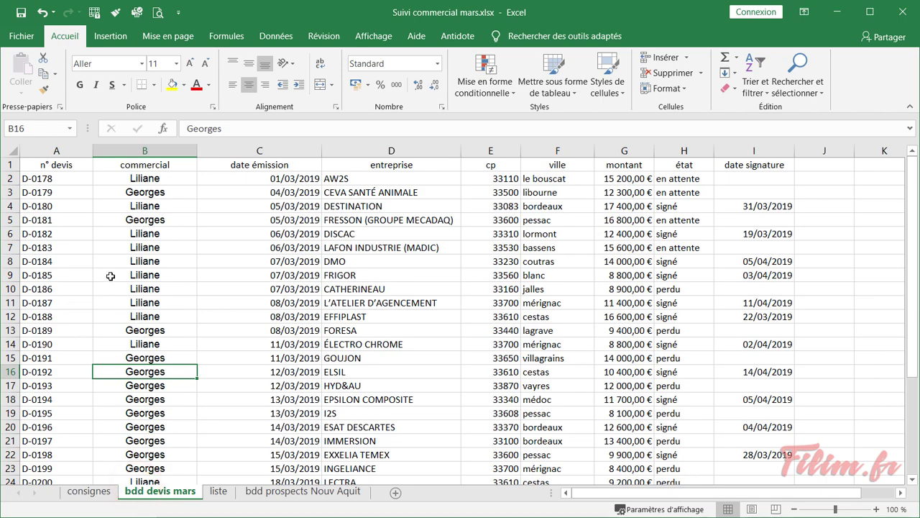
scroll(70, 287, up, 4)
scroll(69, 307, up, 2)
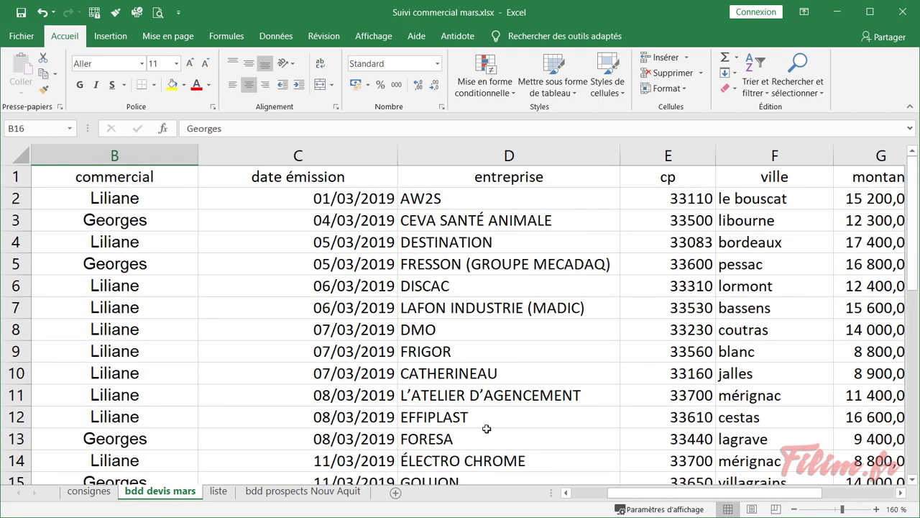
drag(578, 490, 563, 487)
click(92, 205)
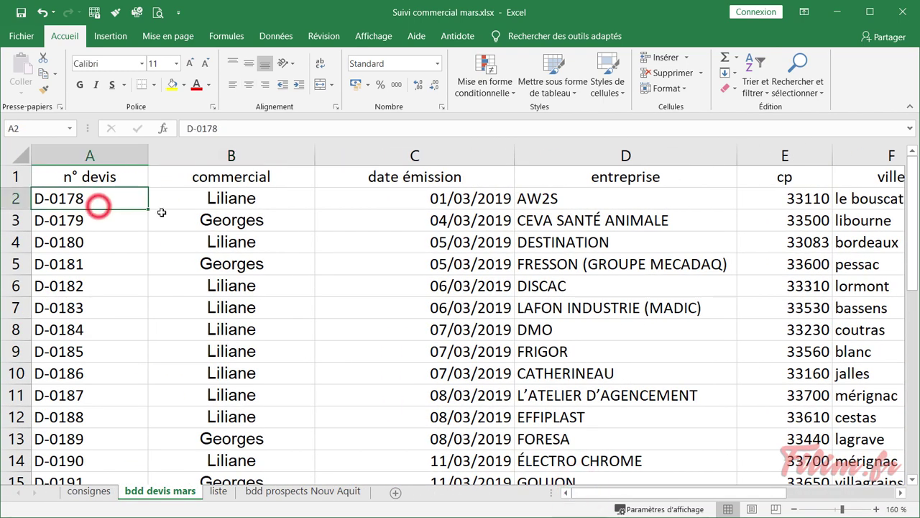
click(215, 200)
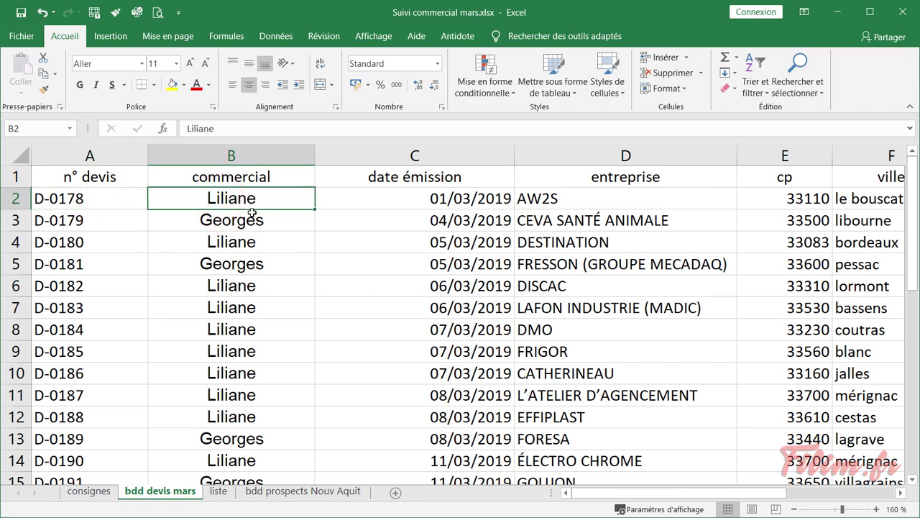
click(404, 196)
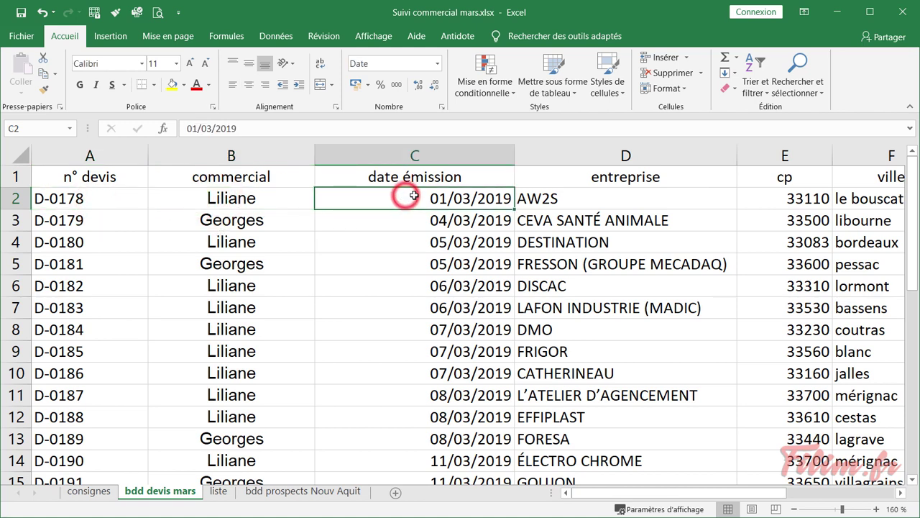
click(604, 198)
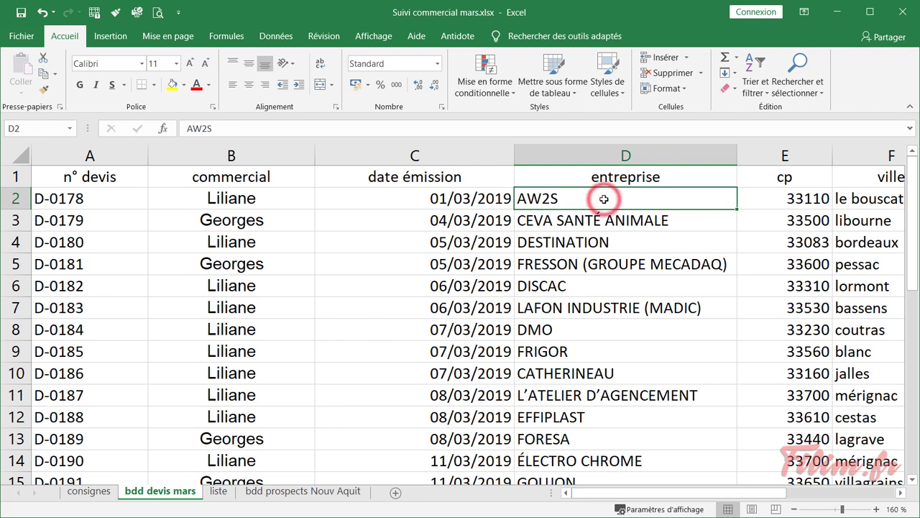
key(Right)
key(Right)
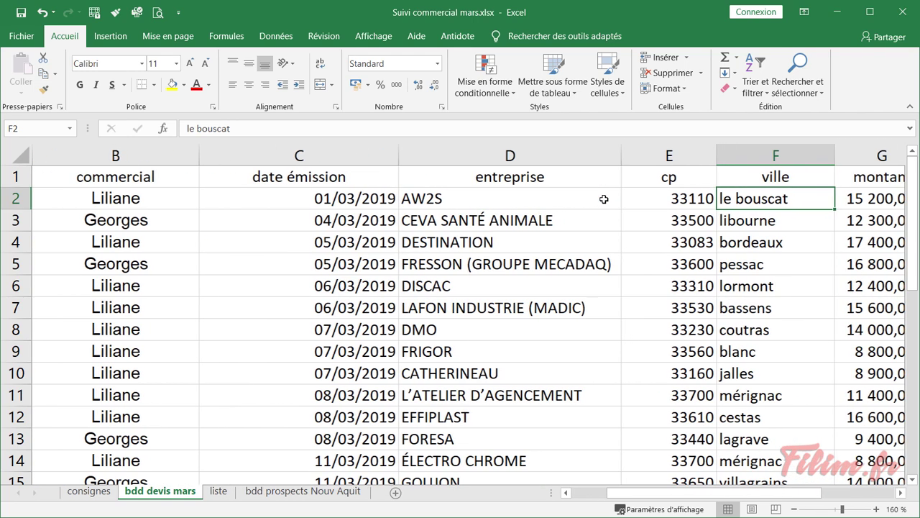
key(Right)
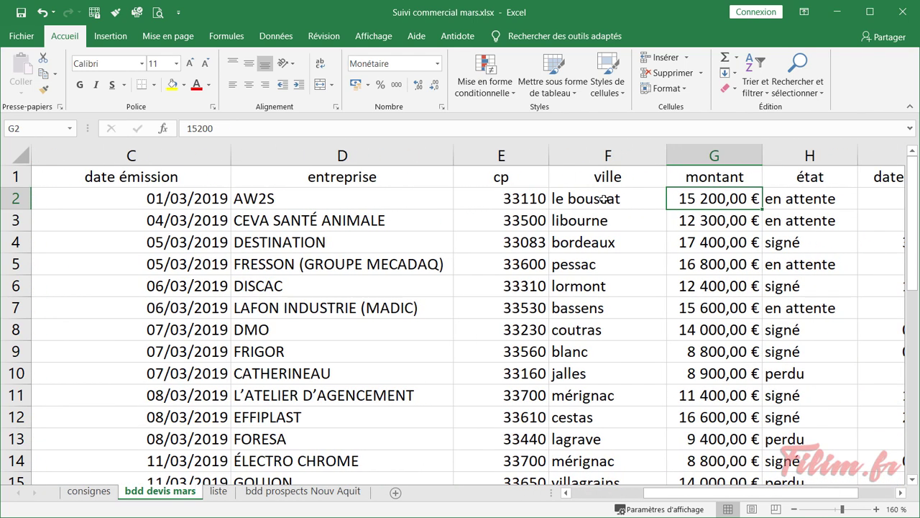
key(Right)
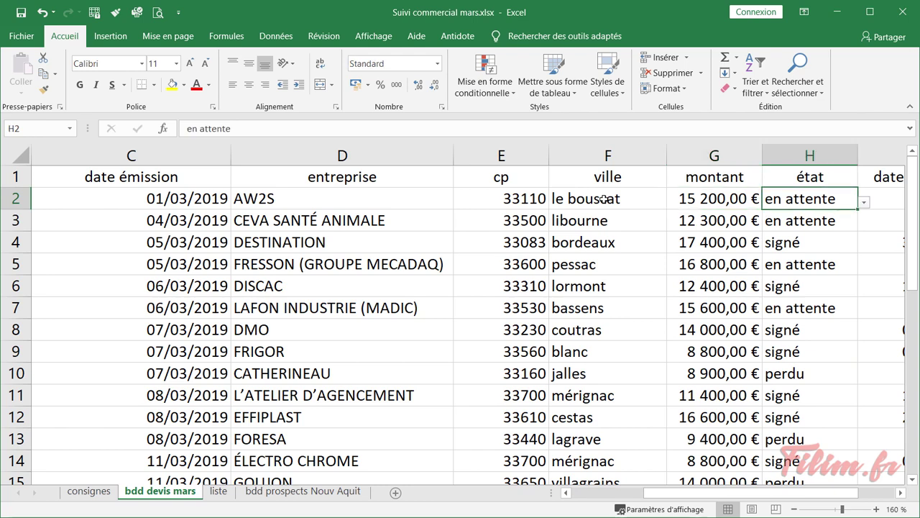
Examine the statuses in the état column of the quote database and their source values on the liste sheet
key(Down)
key(Down)
key(Down)
key(Down)
key(Down)
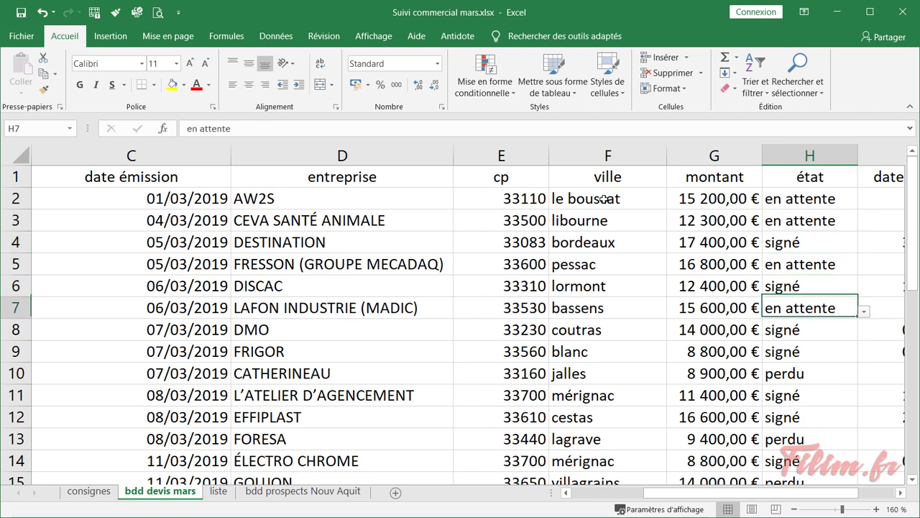
key(Down)
key(Down)
key(Down)
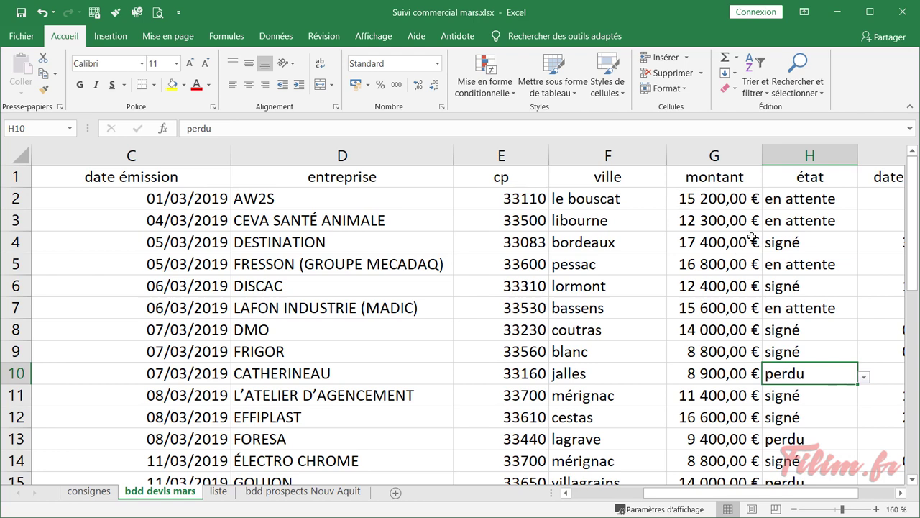
click(811, 156)
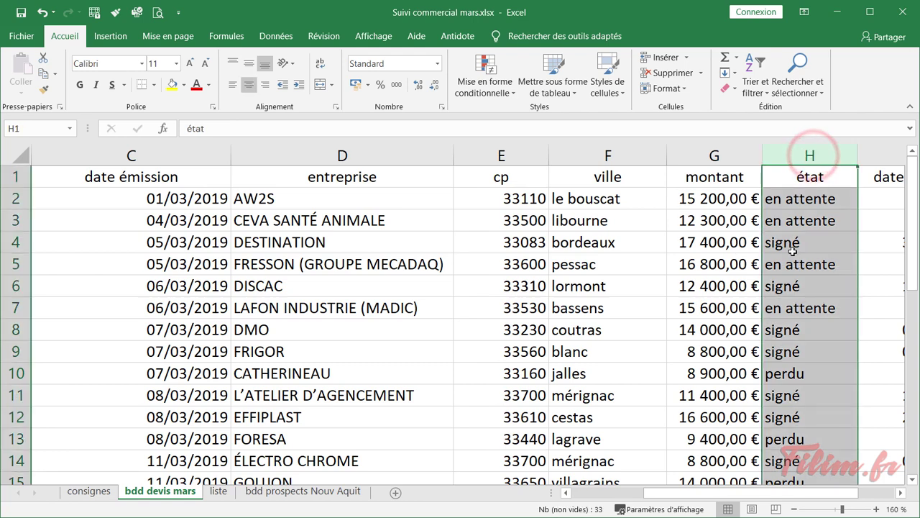
click(784, 243)
click(794, 285)
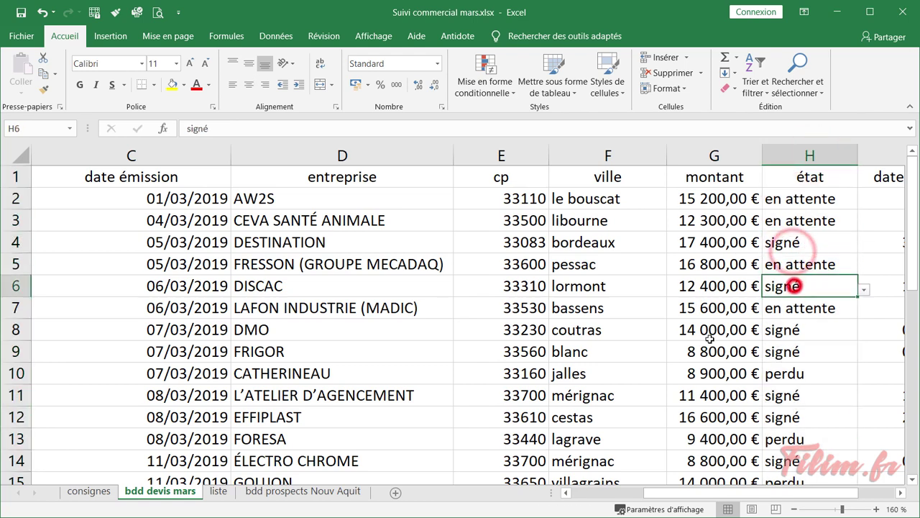
click(218, 491)
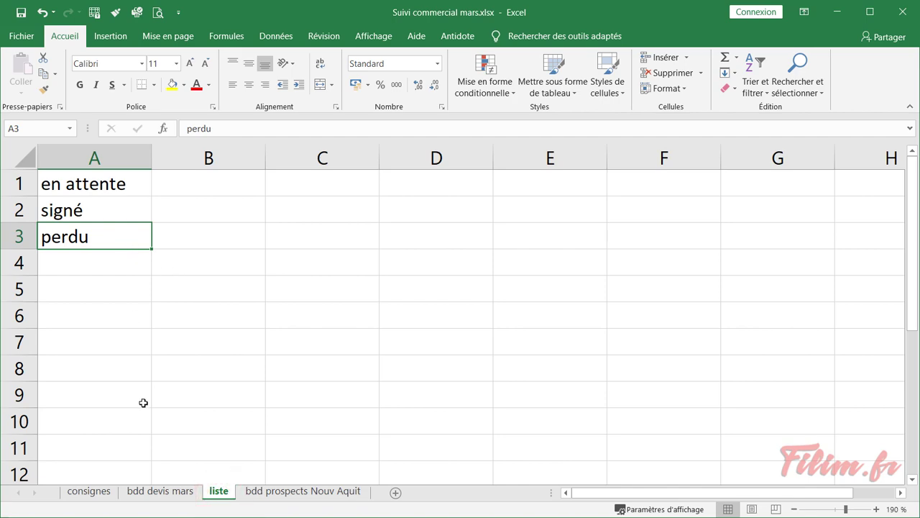
Compare the date signature column with the état column on the bdd devis mars sheet
click(161, 492)
drag(694, 495, 719, 495)
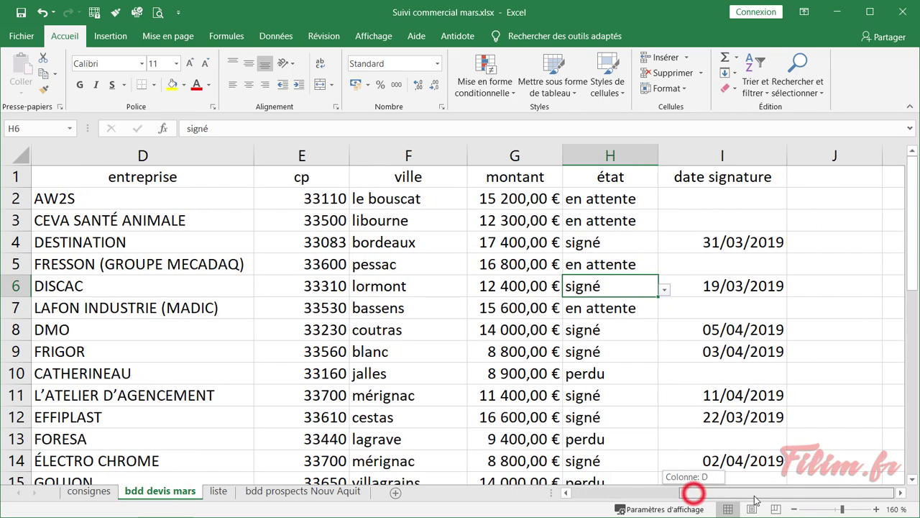
click(736, 205)
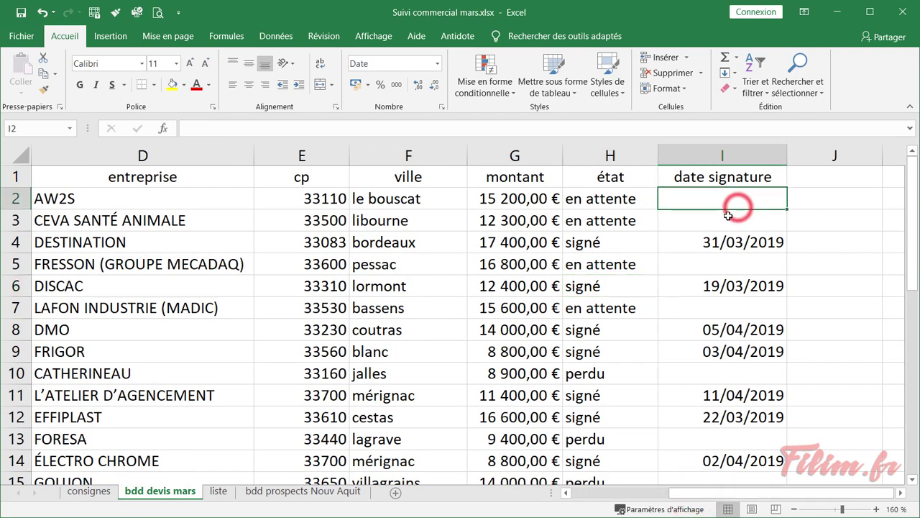
click(741, 217)
click(690, 242)
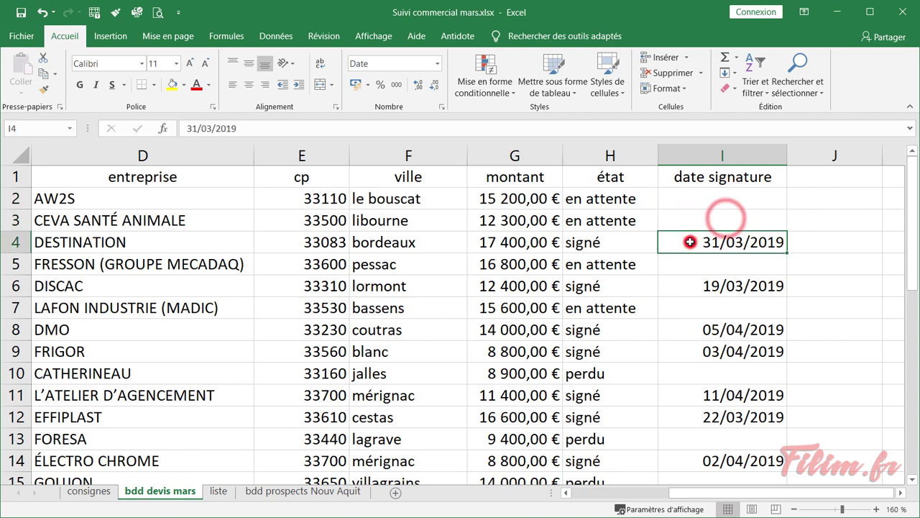
click(625, 242)
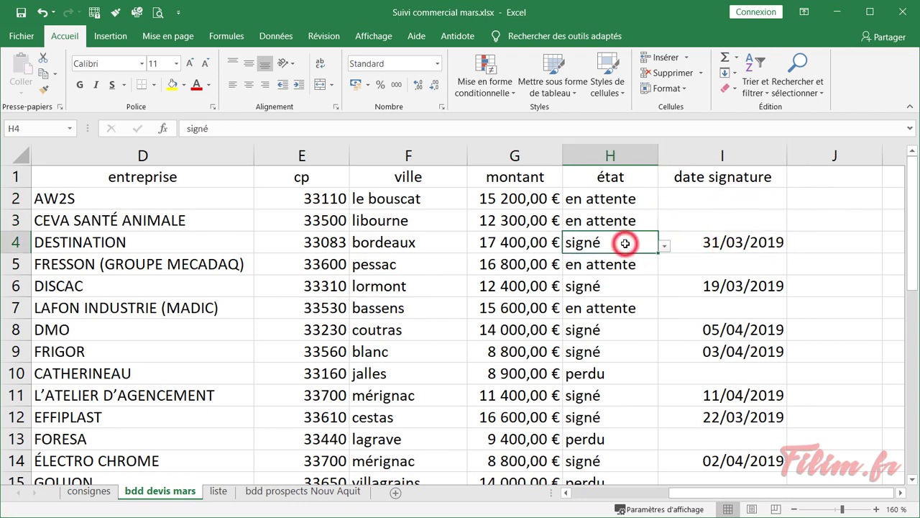
click(625, 287)
Check the last quote record, row 33 of bdd devis mars, and return to the start of the database
scroll(411, 311, down, 9)
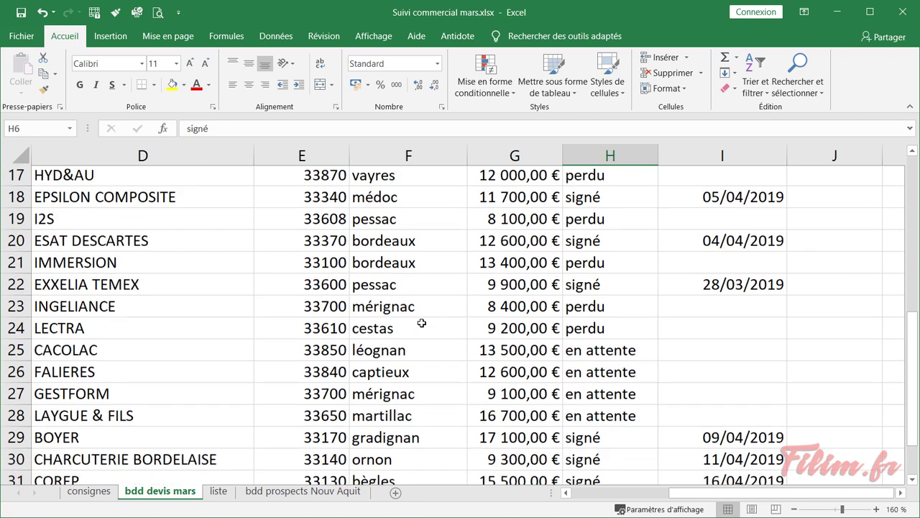
drag(679, 483, 582, 494)
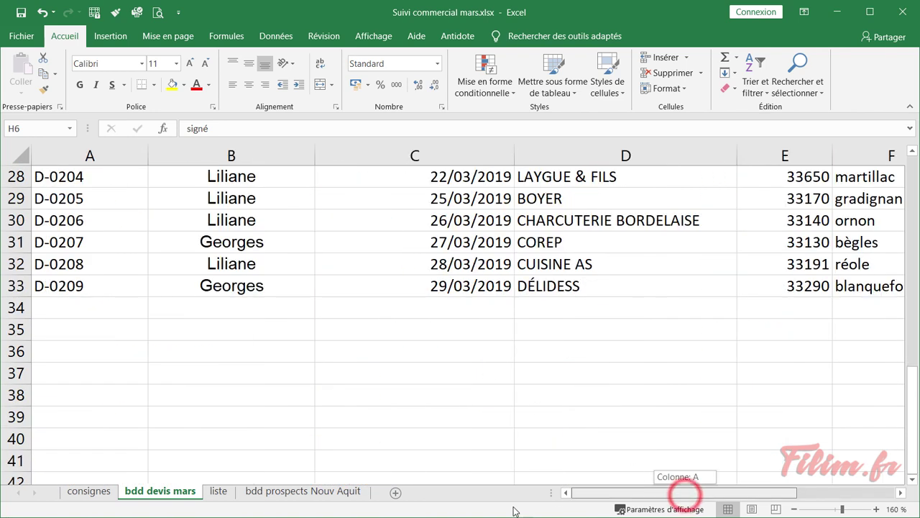
click(16, 286)
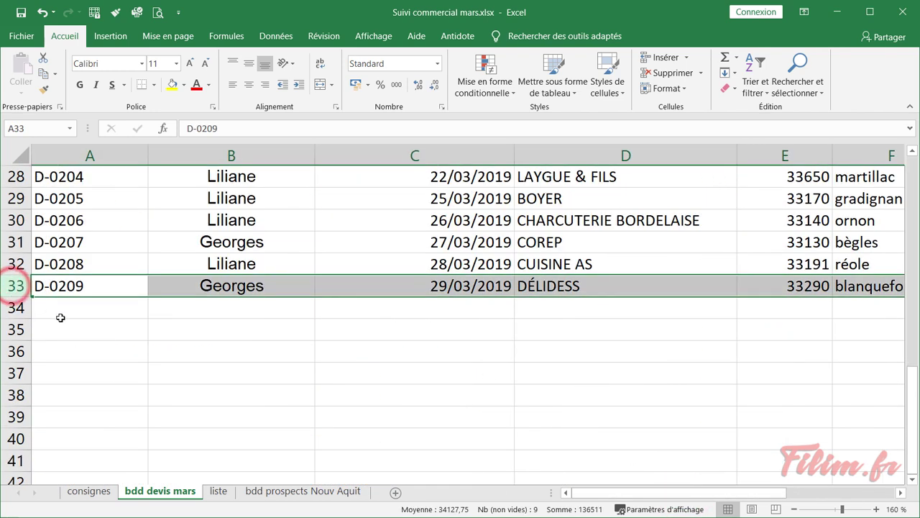
scroll(82, 329, up, 1)
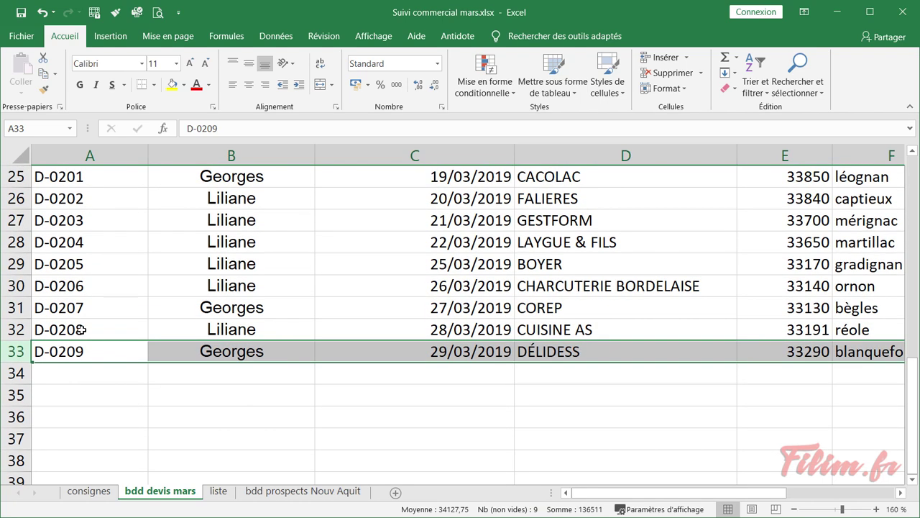
scroll(82, 329, up, 8)
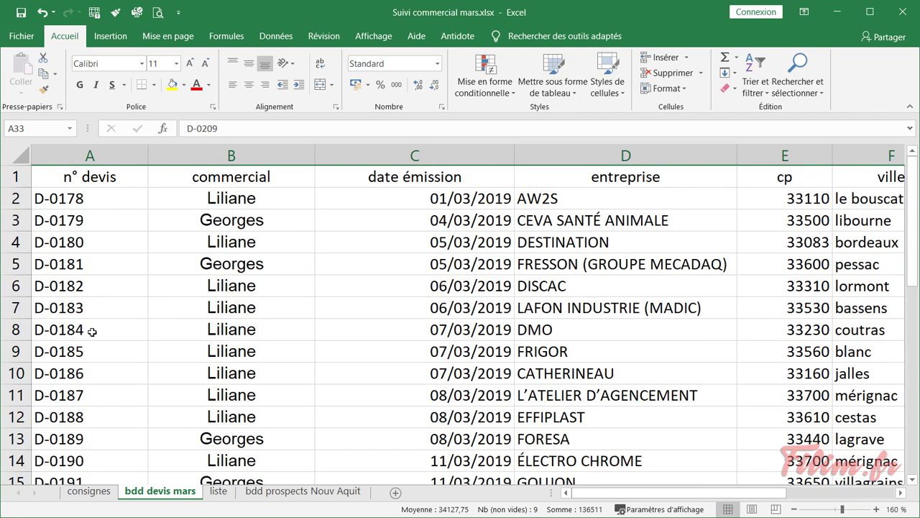
Read the three monthly sales objectives in cells A8:A10 of the consignes sheet
click(100, 491)
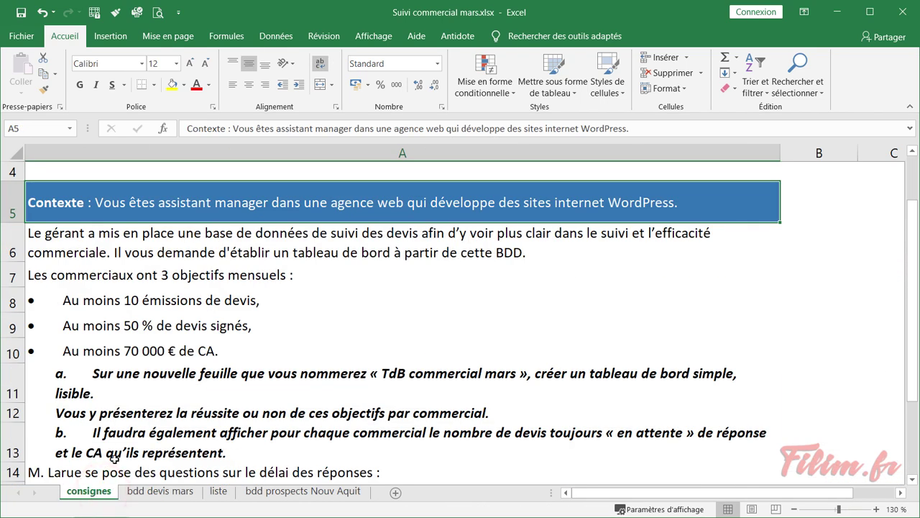
click(263, 259)
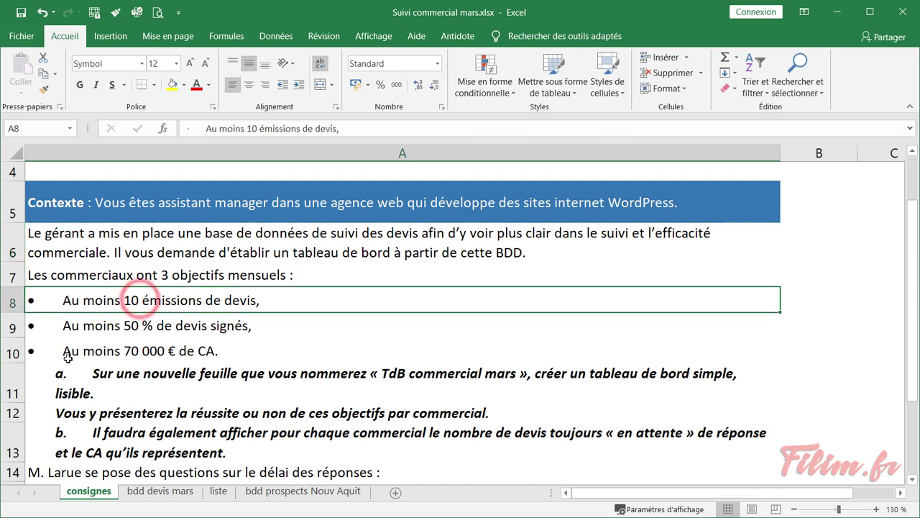
click(111, 331)
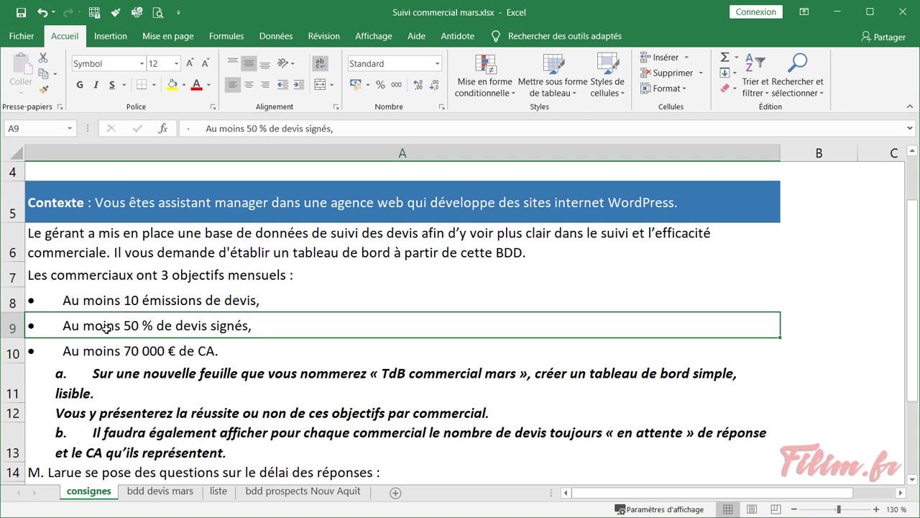
click(103, 352)
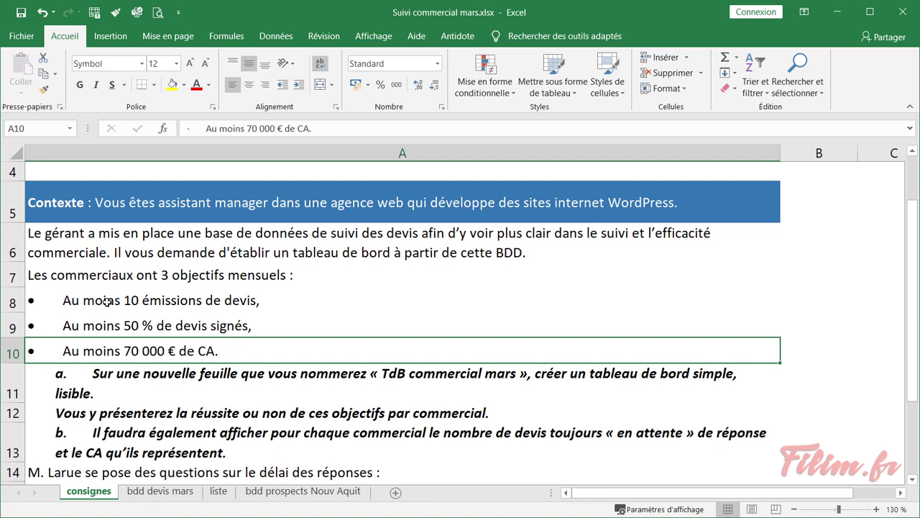
drag(106, 301, 96, 346)
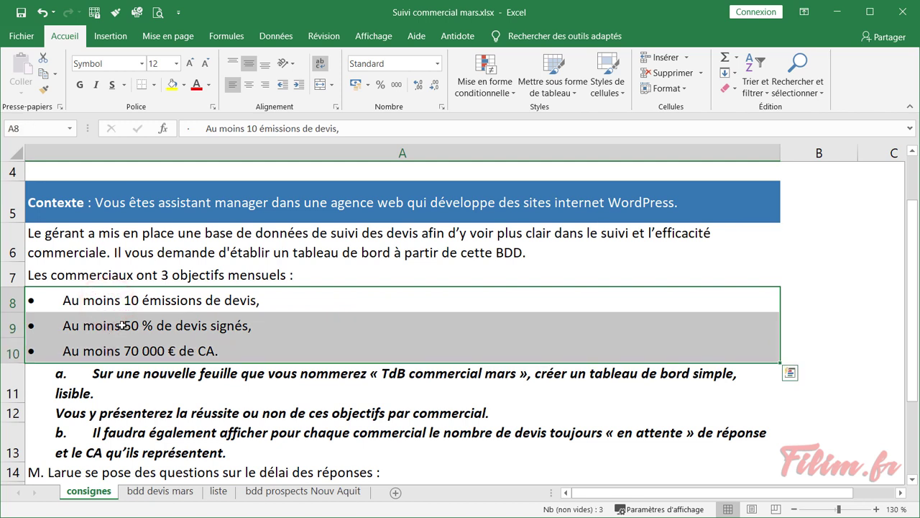
Add a new sheet and name it "TdB commercial mars", using the name copied from cell A11 of consignes
drag(122, 297, 120, 345)
click(173, 367)
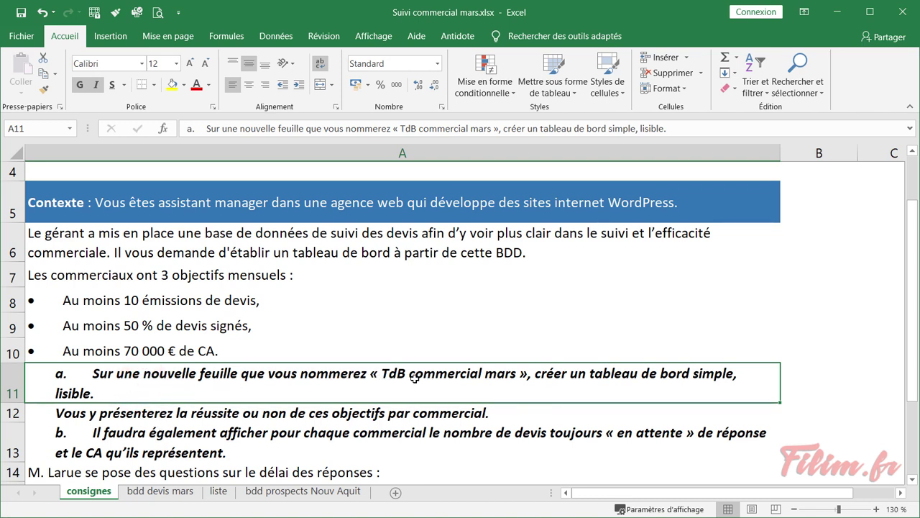
double_click(382, 371)
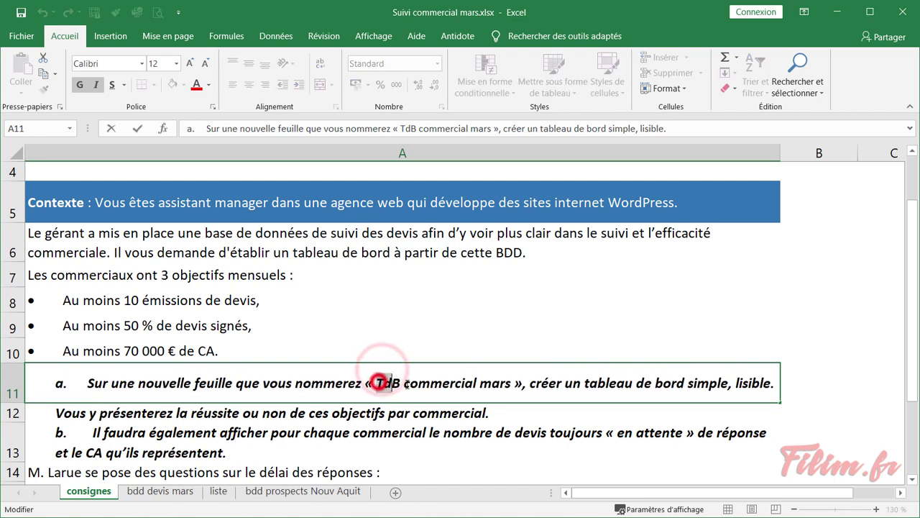
drag(378, 381, 510, 393)
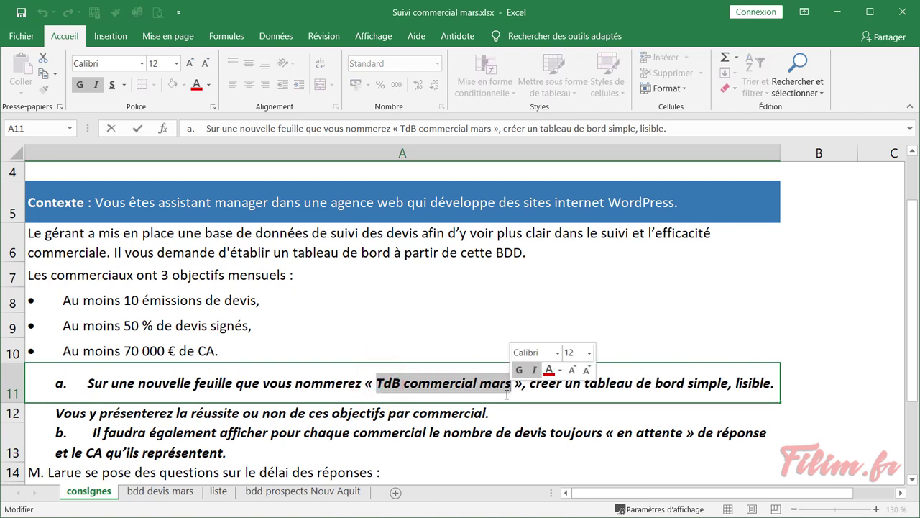
key(ctrl+c)
click(396, 493)
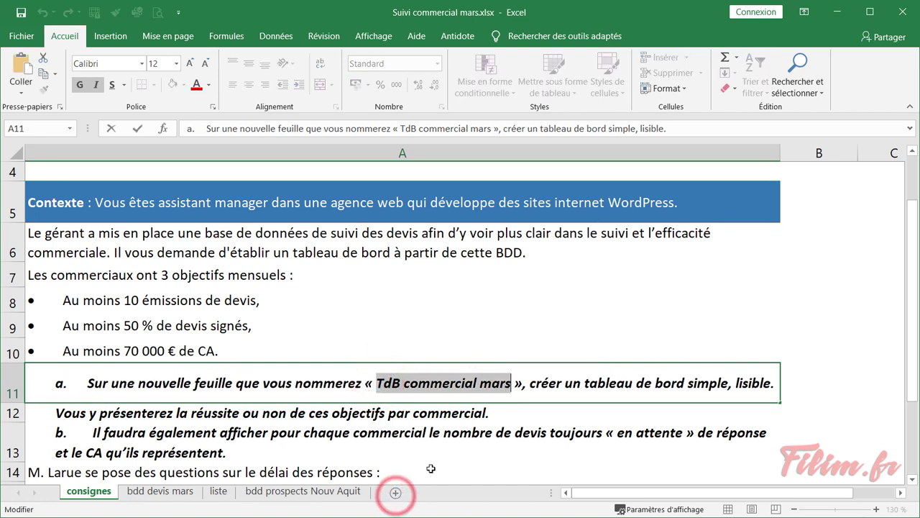
click(139, 491)
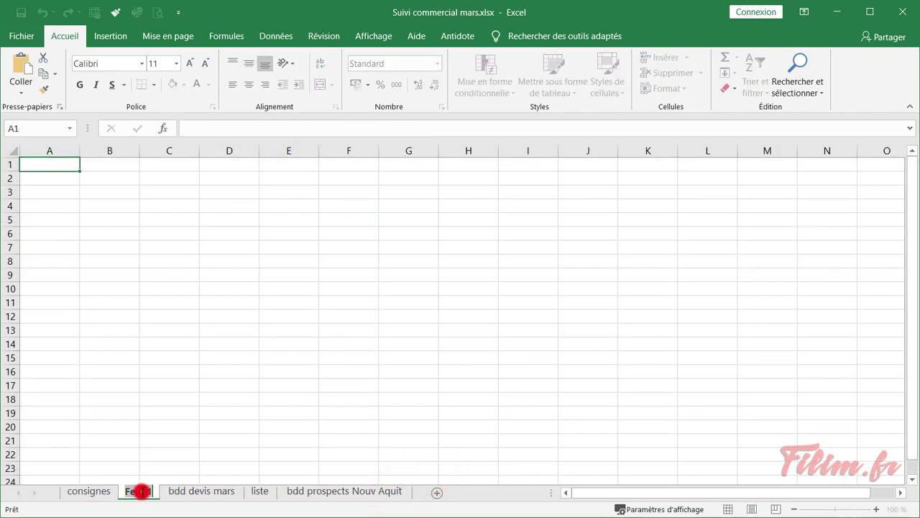
double_click(139, 491)
key(ctrl+v)
click(201, 429)
Copy the two salespeople's names from B2:B3 of bdd devis mars into B4:B5 of TdB commercial mars
click(96, 493)
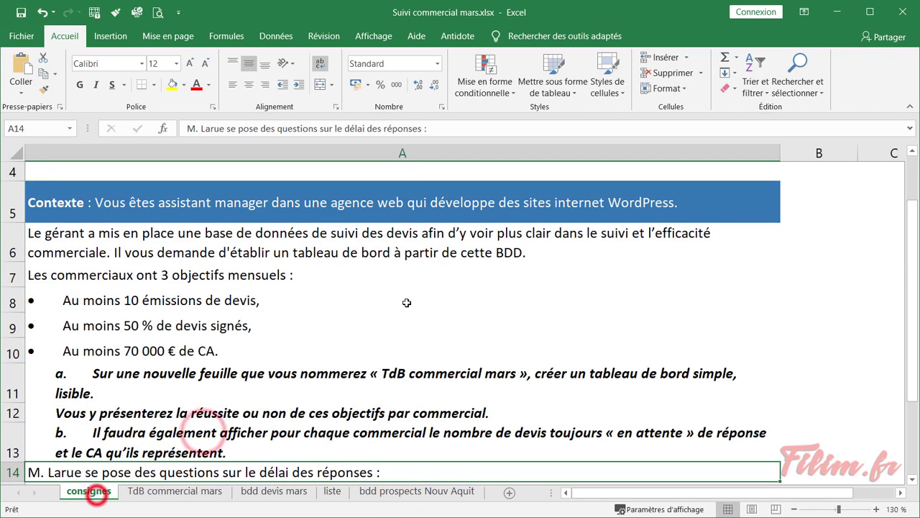
scroll(395, 325, down, 1)
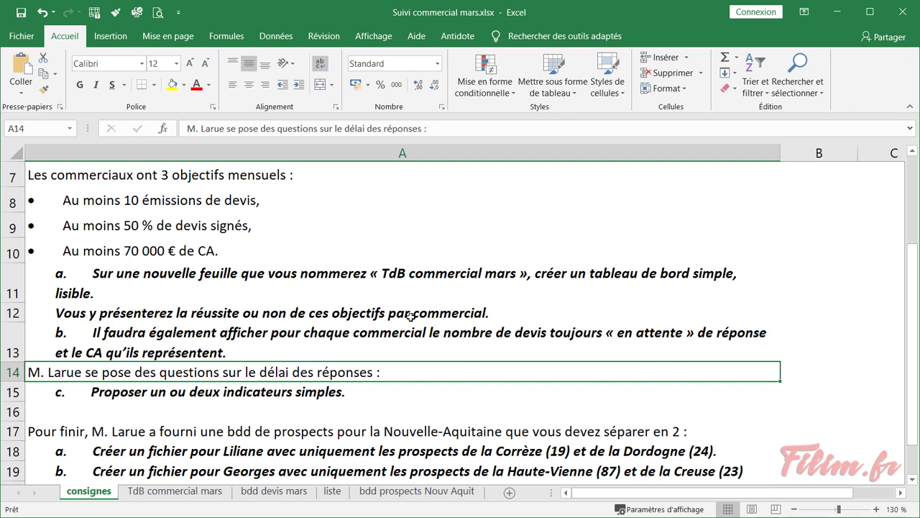
click(191, 494)
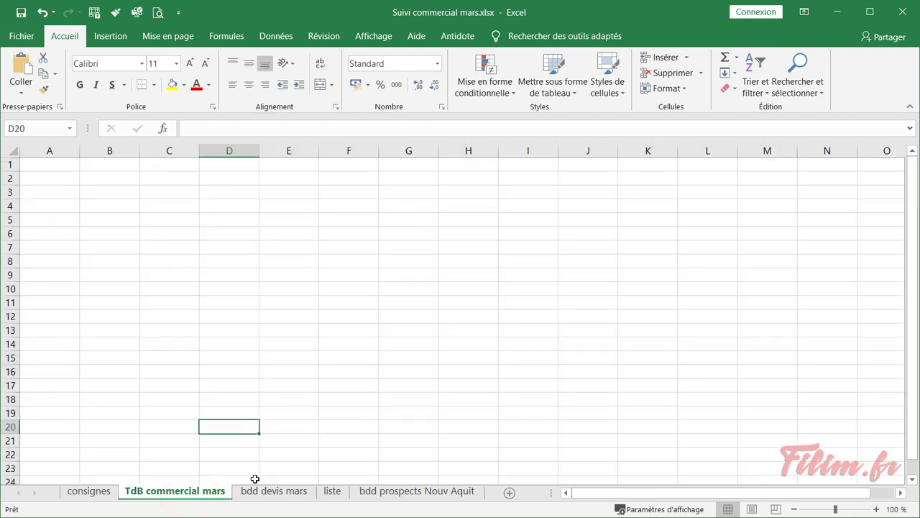
drag(170, 261, 174, 286)
scroll(173, 287, up, 4)
click(190, 259)
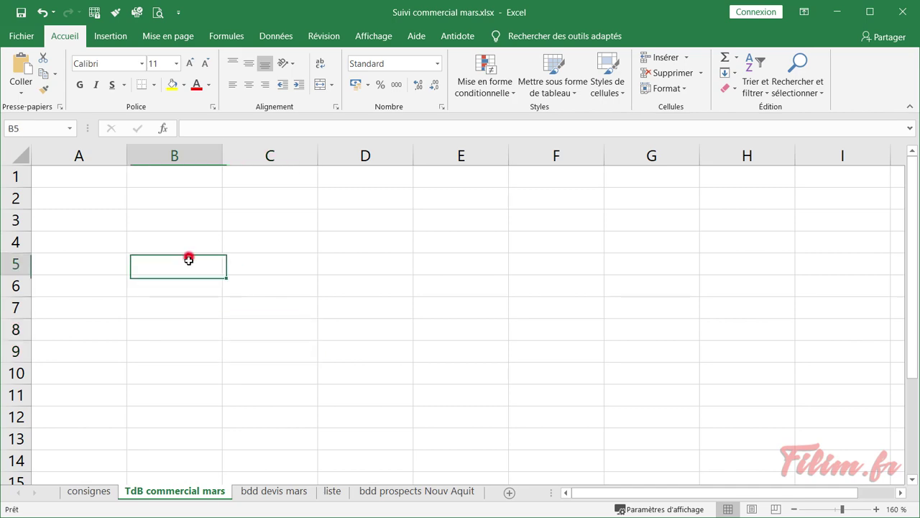
click(280, 492)
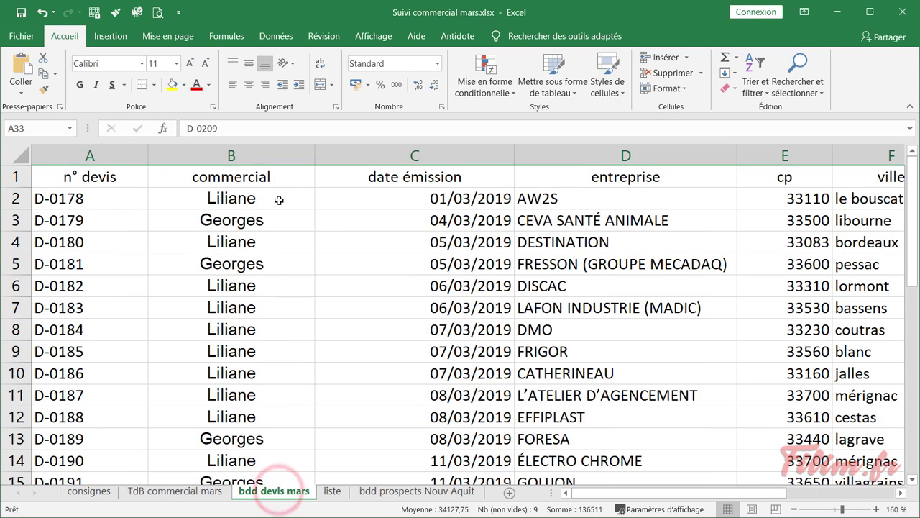
drag(280, 199, 281, 223)
key(ctrl+c)
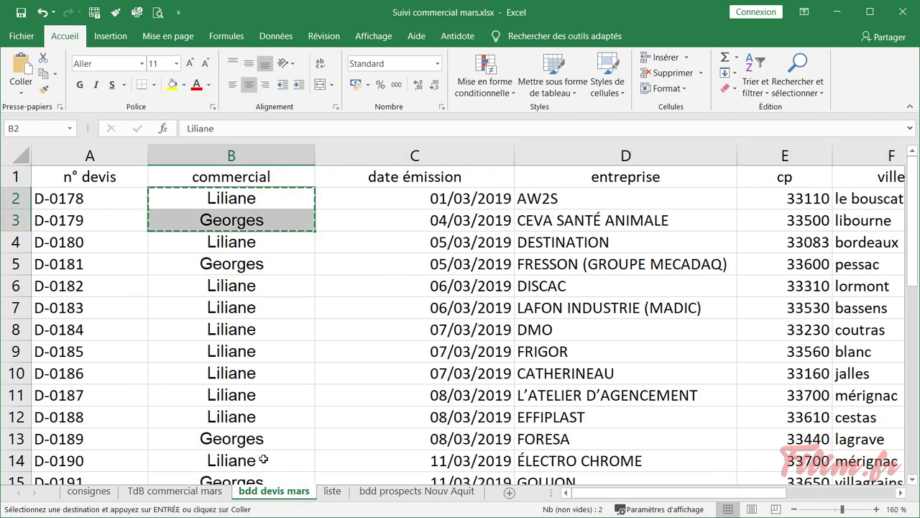
click(208, 494)
click(184, 237)
key(ctrl+v)
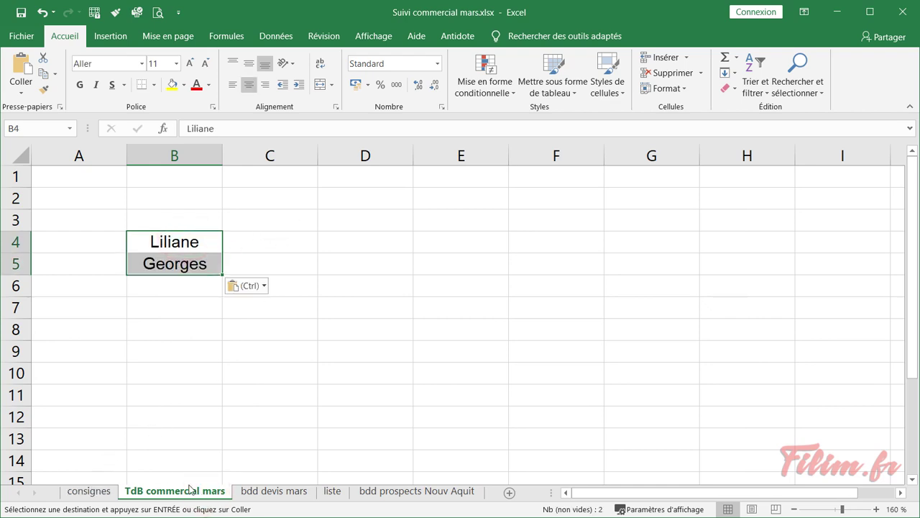
Format the quote database on bdd devis mars as a table with a black header row and grey banded rows
click(266, 491)
click(328, 311)
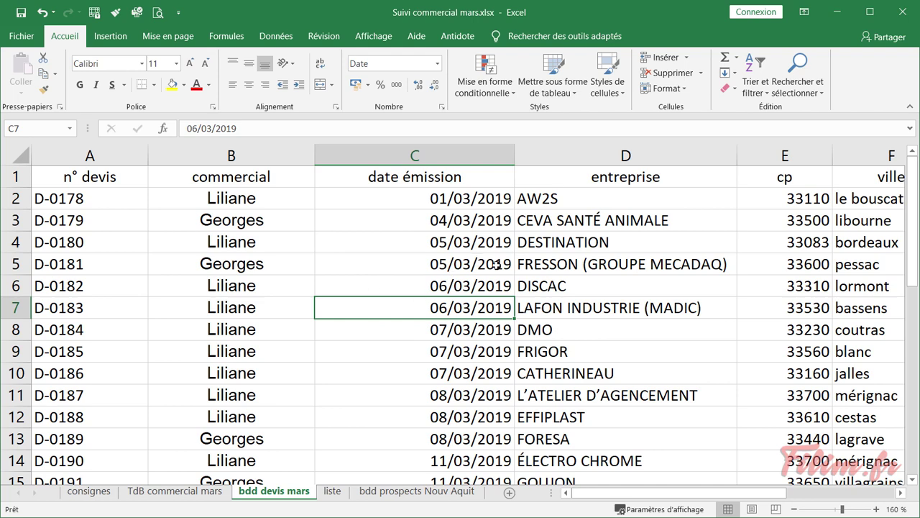
click(566, 86)
click(539, 242)
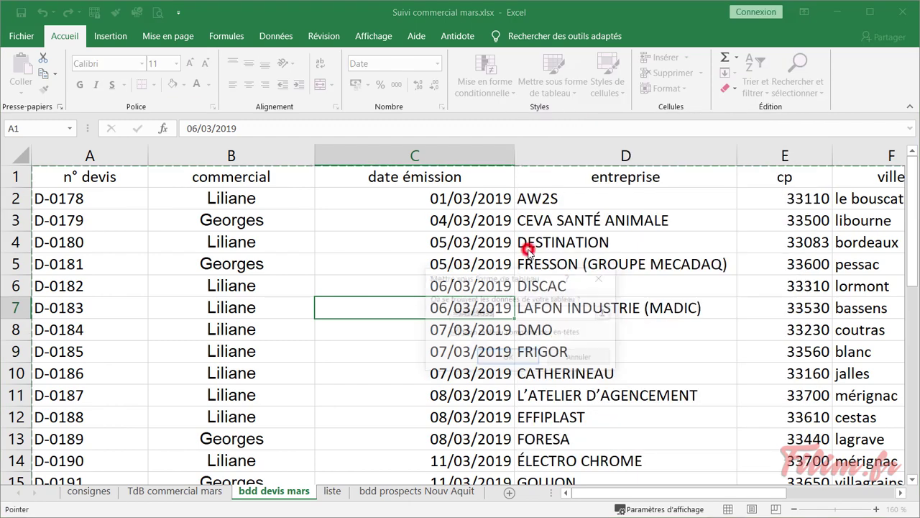
click(497, 353)
click(359, 348)
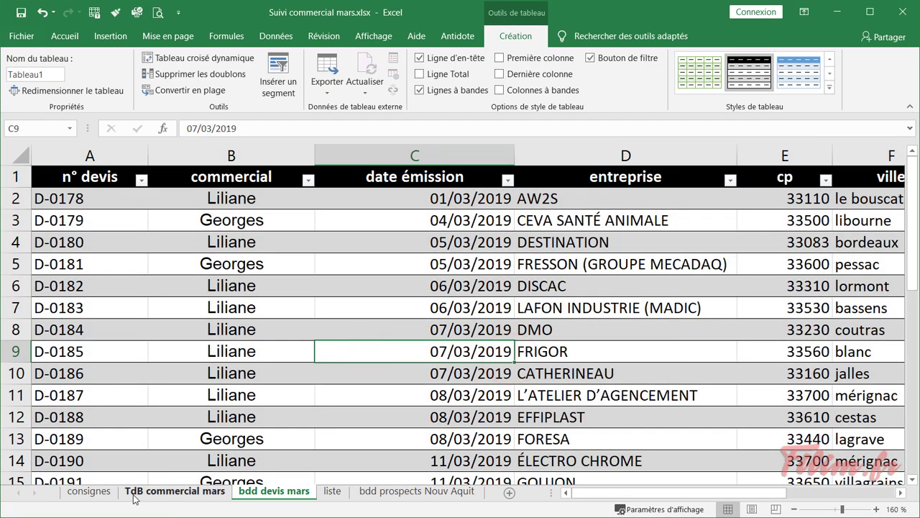
Reread the first objective in A8 of consignes and enter the header "nb devis" in C3 of TdB commercial mars
click(89, 492)
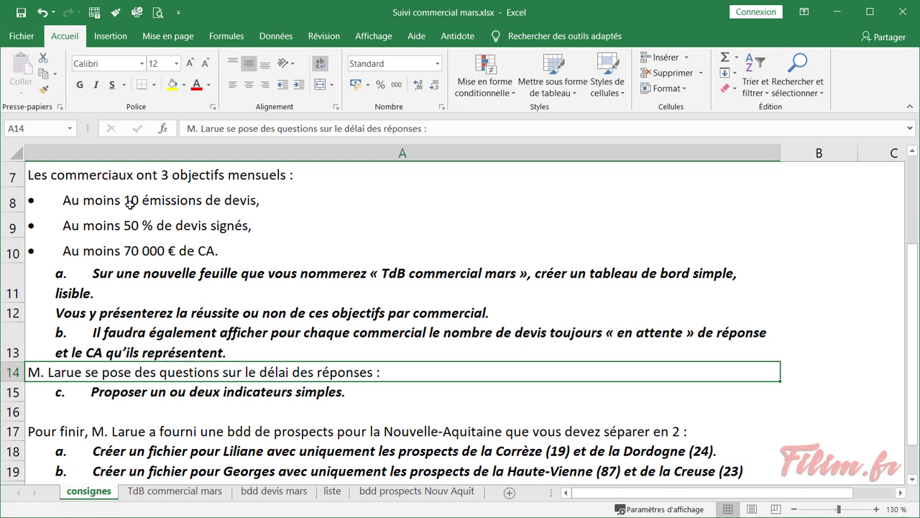
click(132, 203)
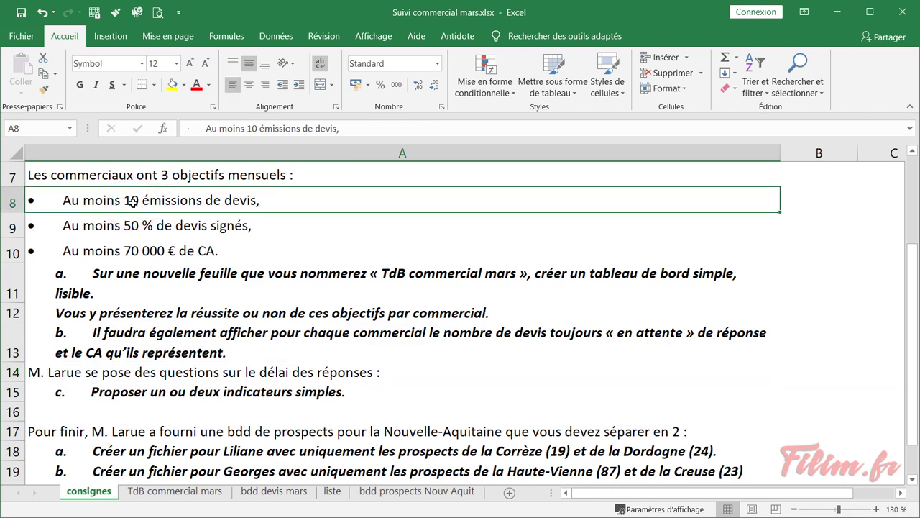
click(274, 491)
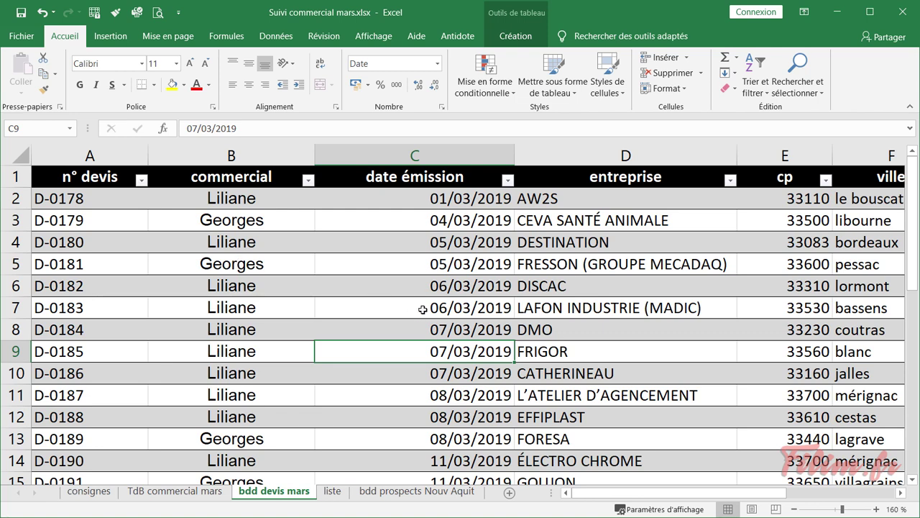
click(175, 491)
click(272, 214)
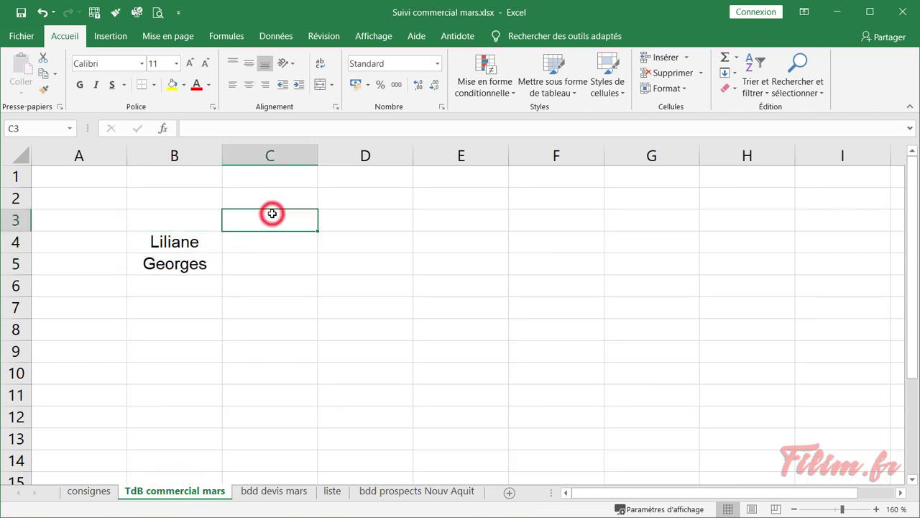
text(nb dev)
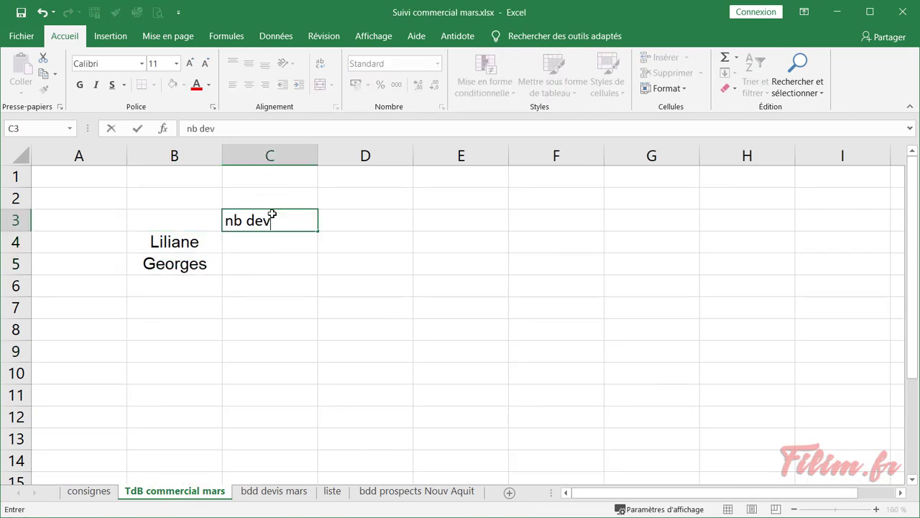
text(is)
key(Return)
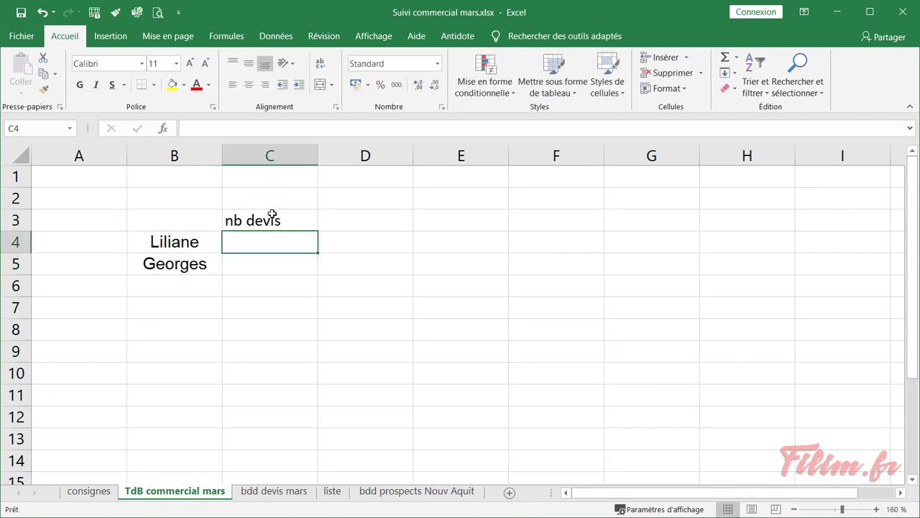
Filter the commercial column of bdd devis mars to the salesperson listed in row 2 and check the number of records found
click(274, 496)
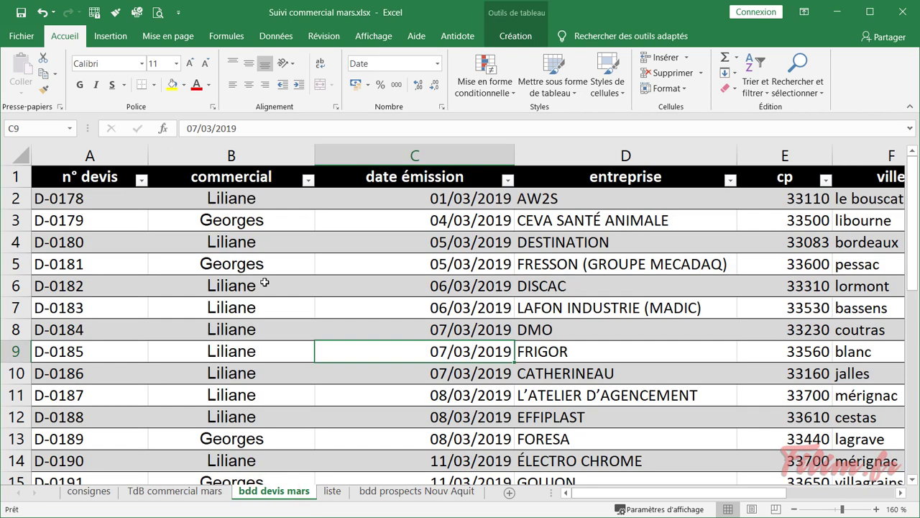
click(286, 289)
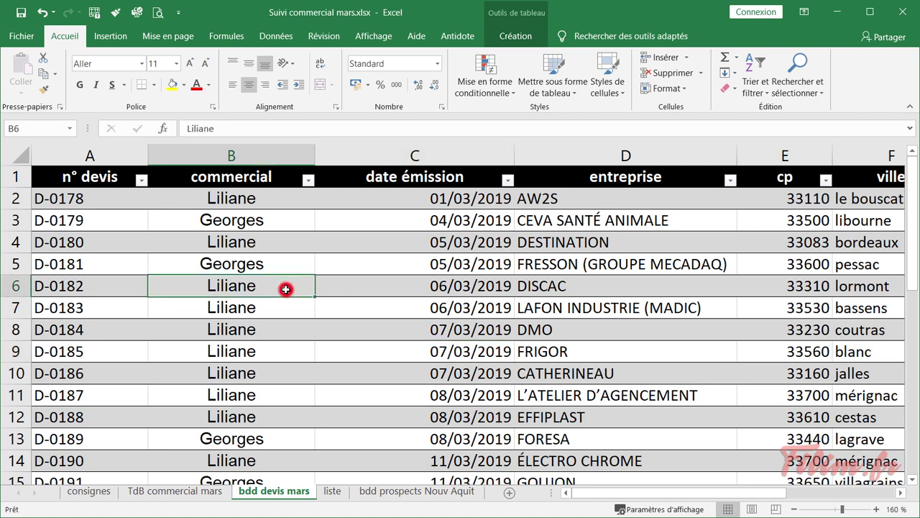
click(308, 180)
click(199, 317)
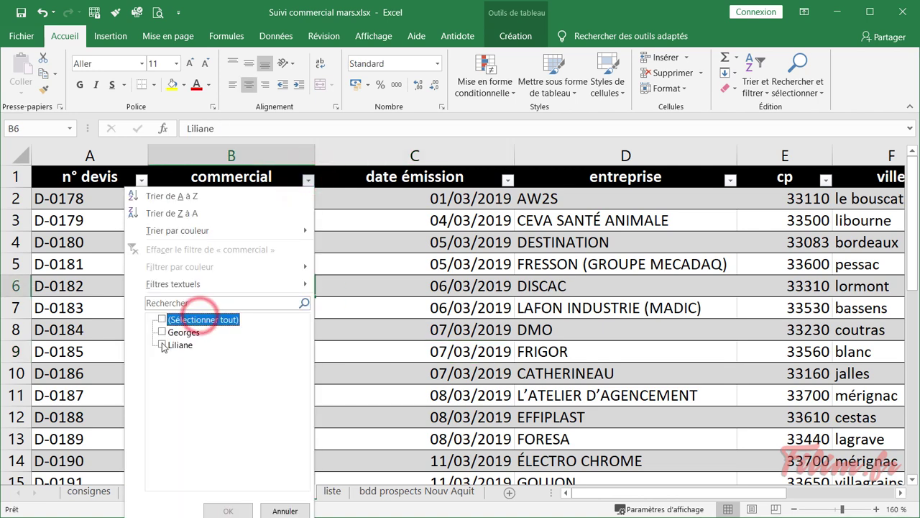
click(162, 344)
click(228, 510)
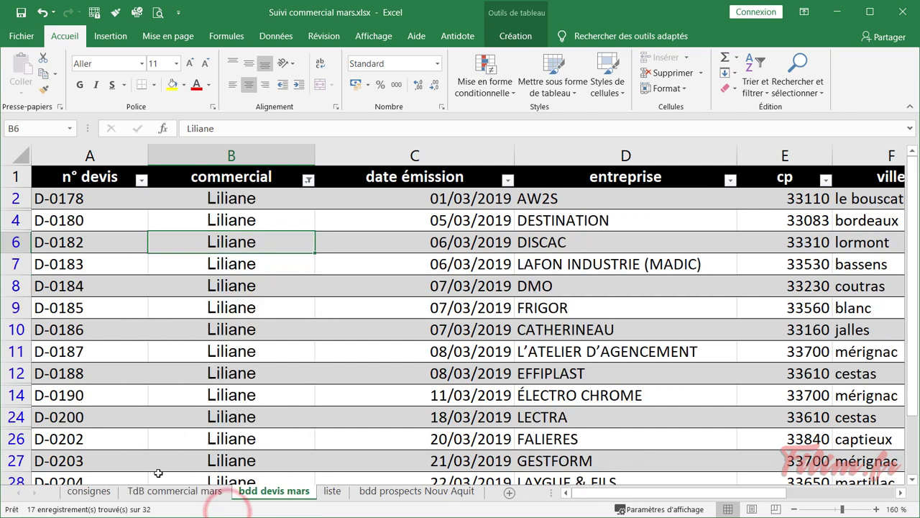
click(32, 511)
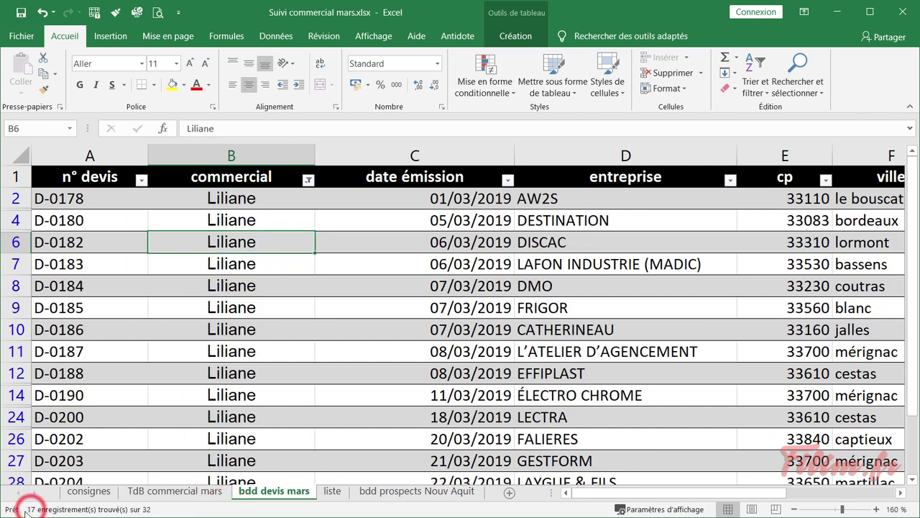
click(32, 510)
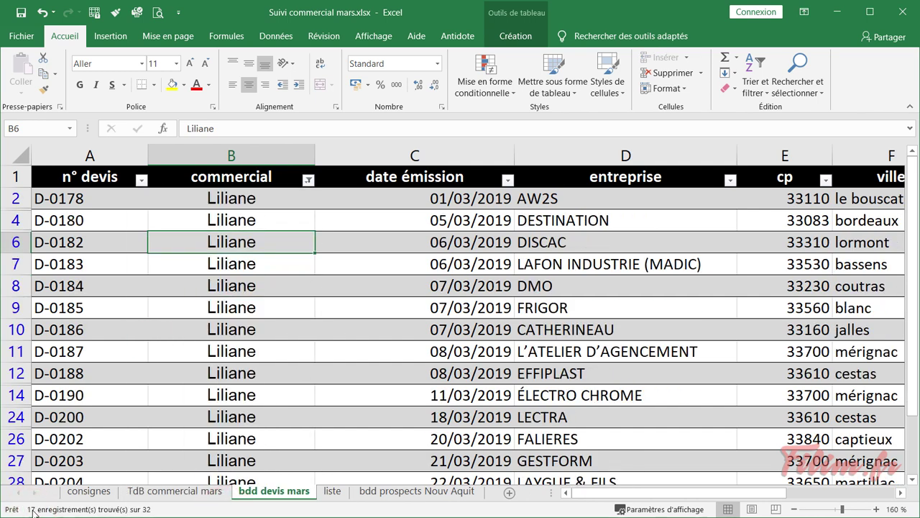
click(32, 510)
click(33, 509)
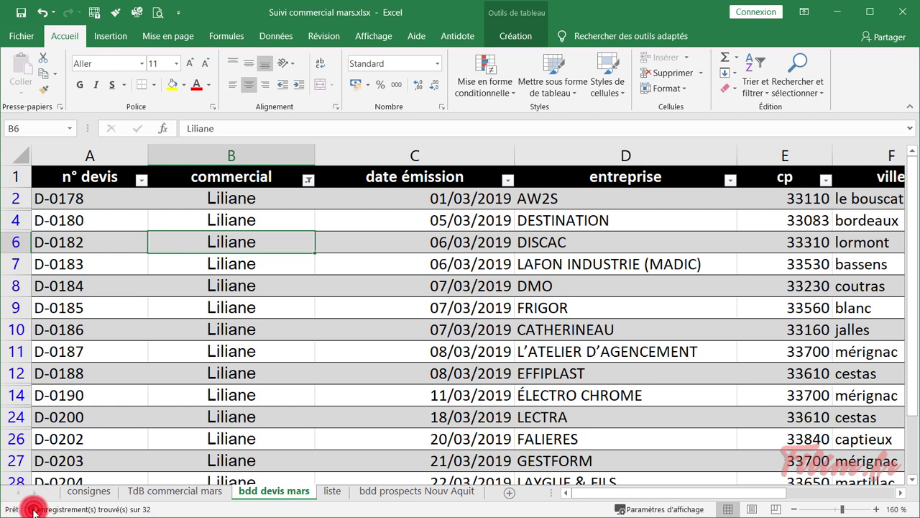
Enter 17 as the first salesperson's quote count in C4 of TdB commercial mars, and delete that value
click(164, 491)
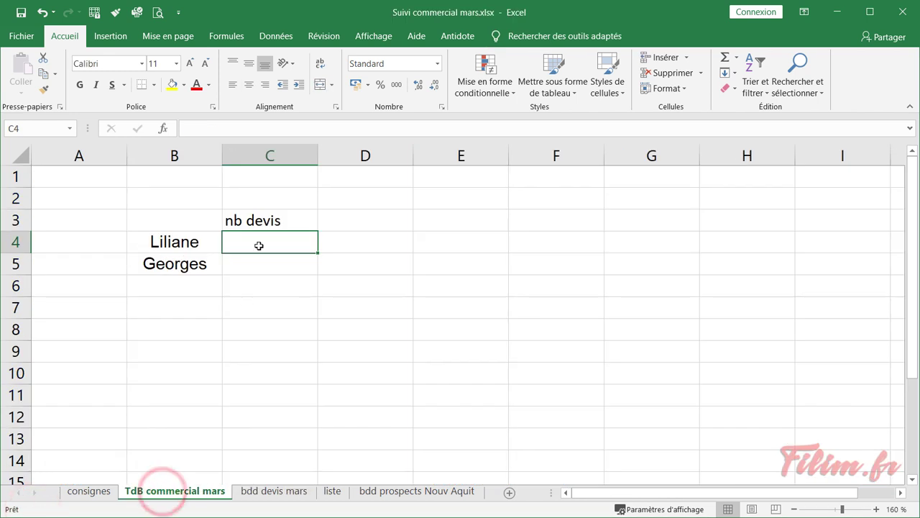
text(17)
key(Return)
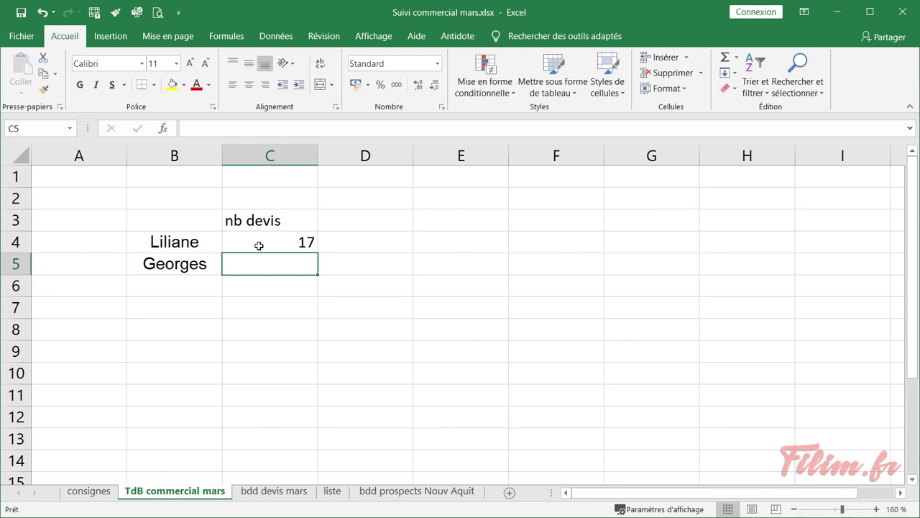
click(258, 246)
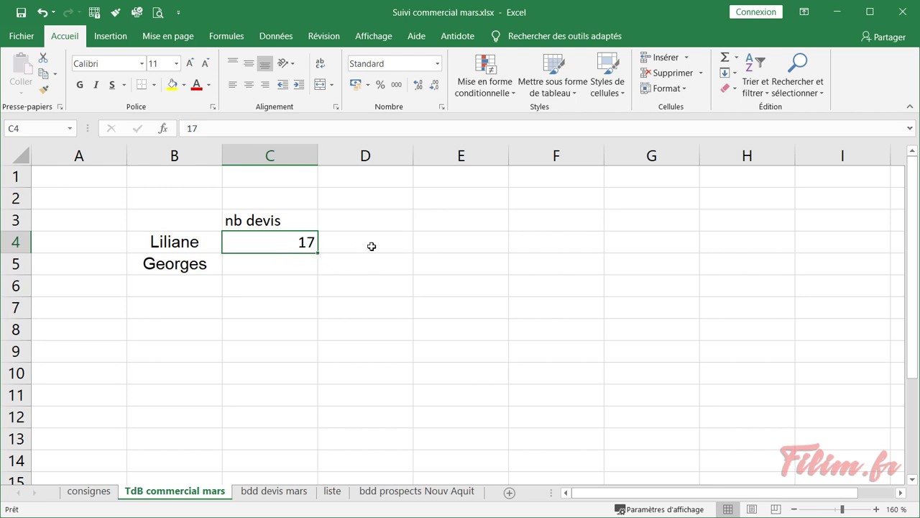
click(258, 260)
click(276, 247)
key(Delete)
Clear the filter on the commercial column of bdd devis mars so that all salespeople are selected
click(273, 491)
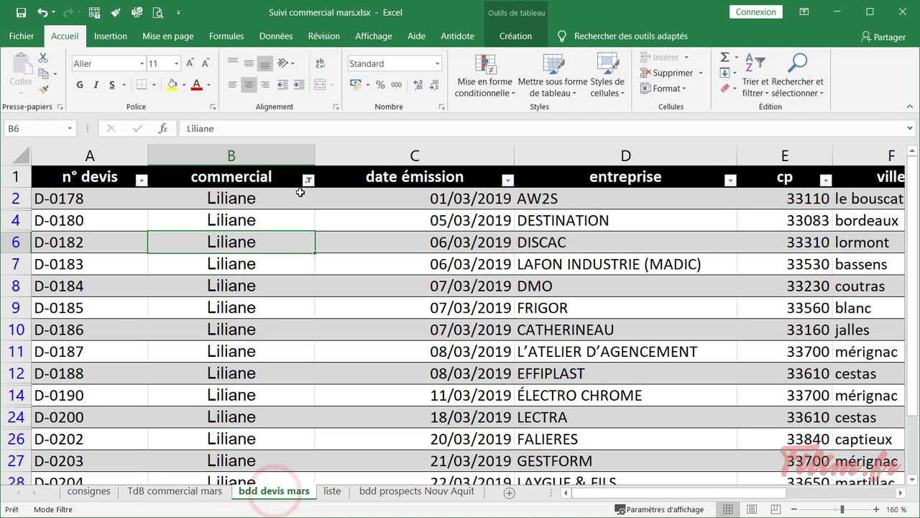
click(309, 180)
click(176, 318)
click(221, 507)
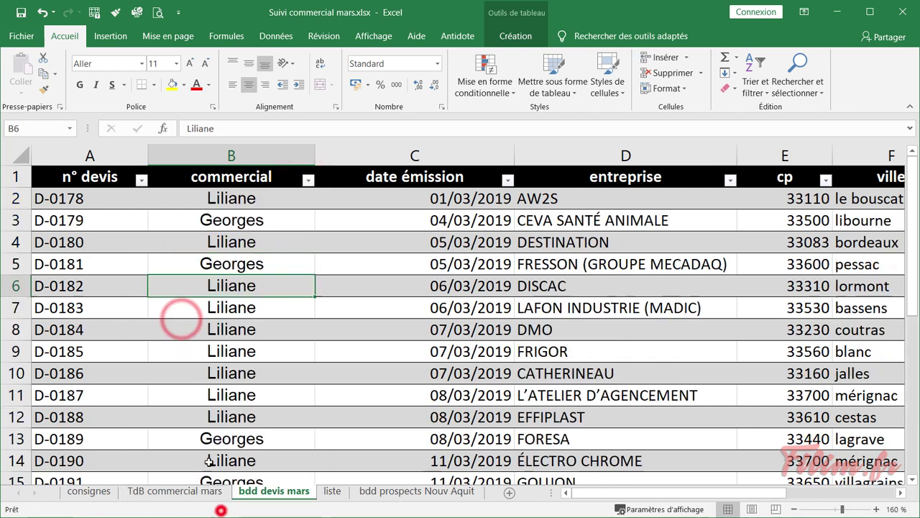
click(295, 203)
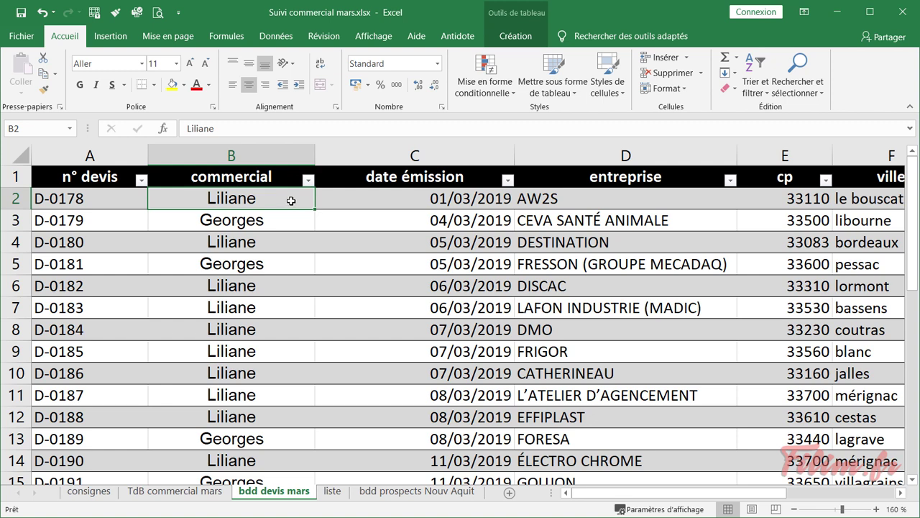
click(270, 240)
click(274, 286)
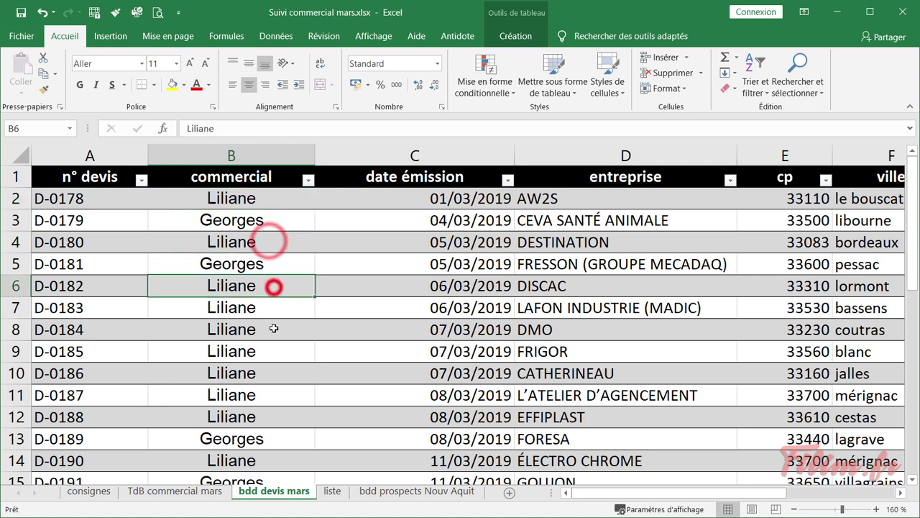
click(273, 329)
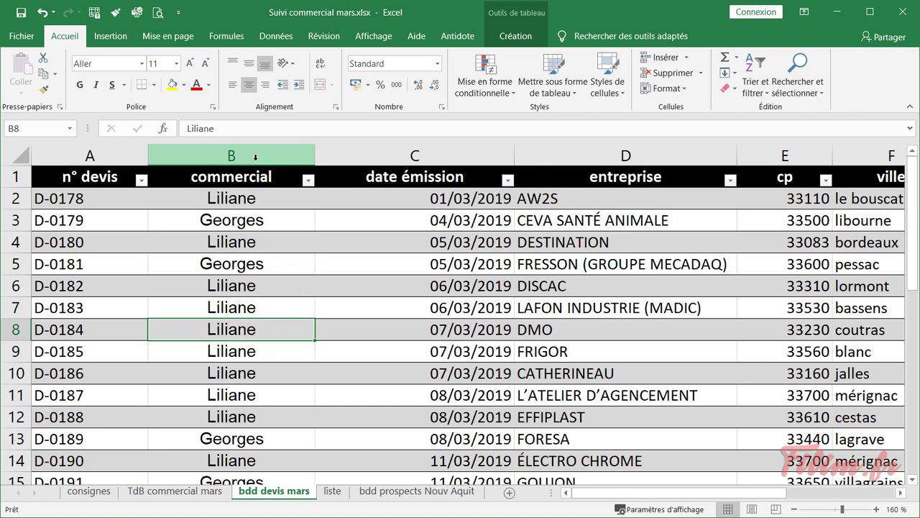
Insert the NB.SI function in C4 of TdB commercial mars, ready for its arguments
click(186, 492)
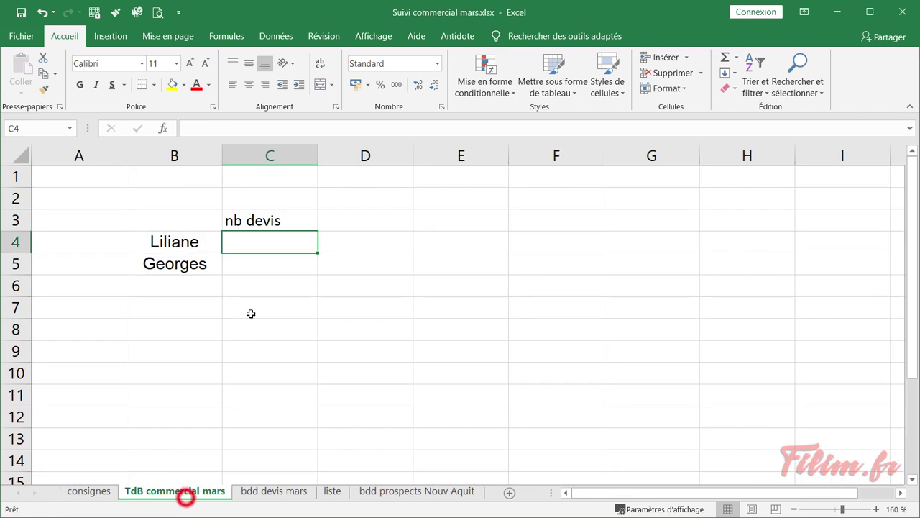
click(236, 242)
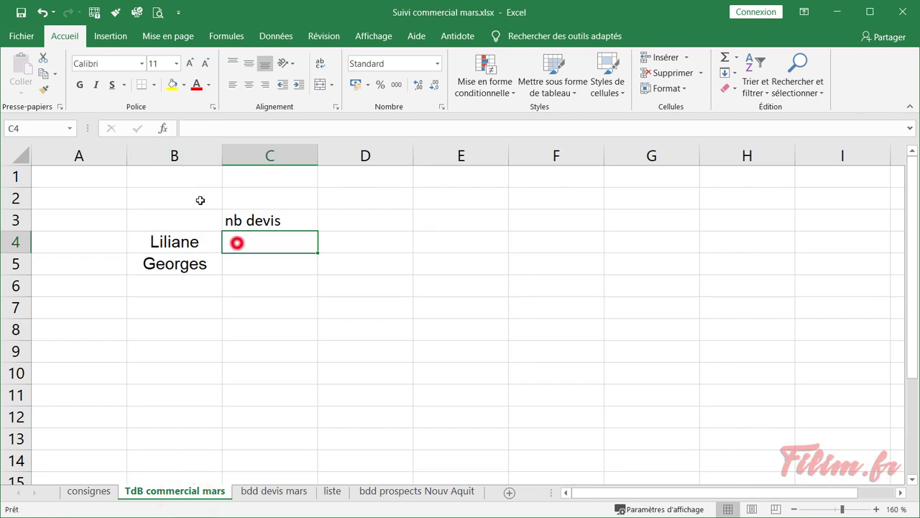
click(161, 128)
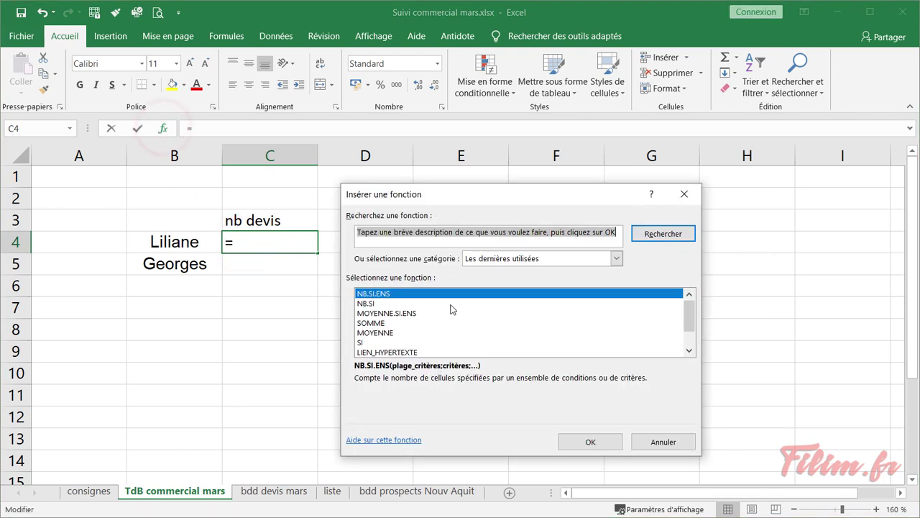
click(451, 304)
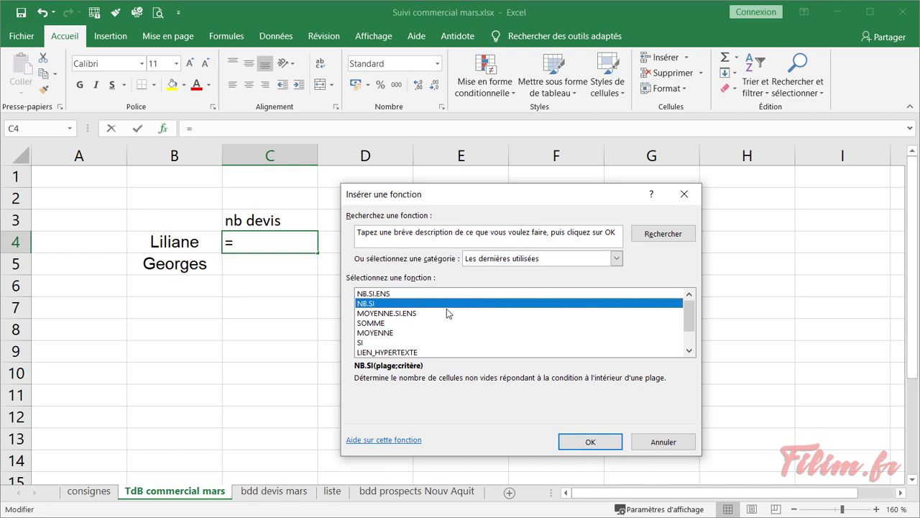
click(572, 441)
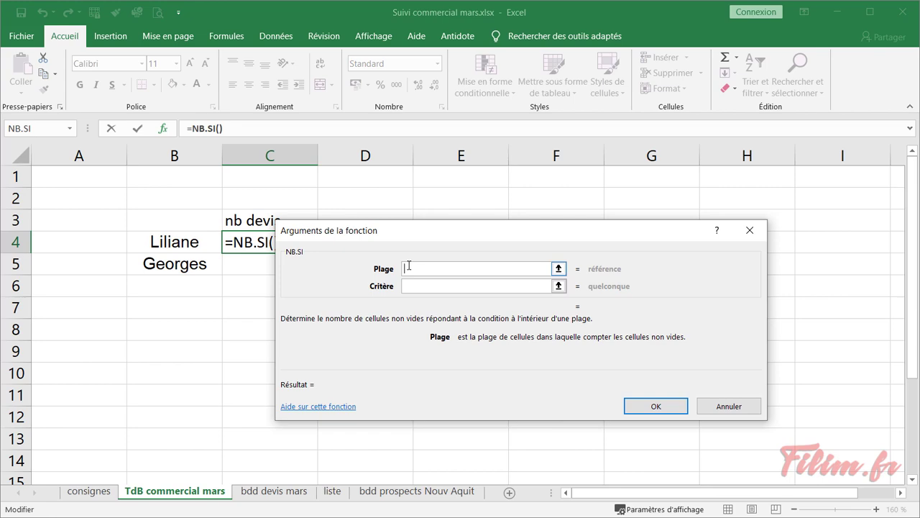
Set the NB.SI range to the table's commercial column in bdd devis mars, Tableau1[commercial], rather than the whole of column B
click(255, 493)
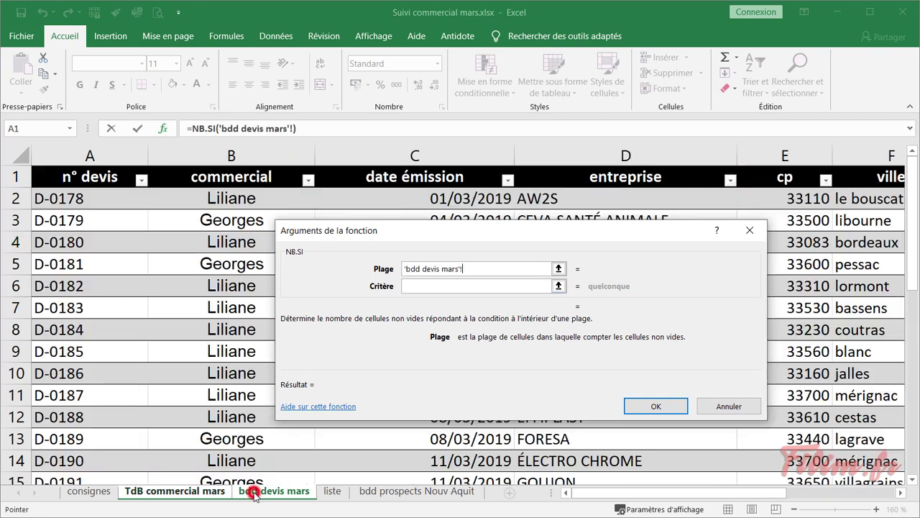
click(184, 173)
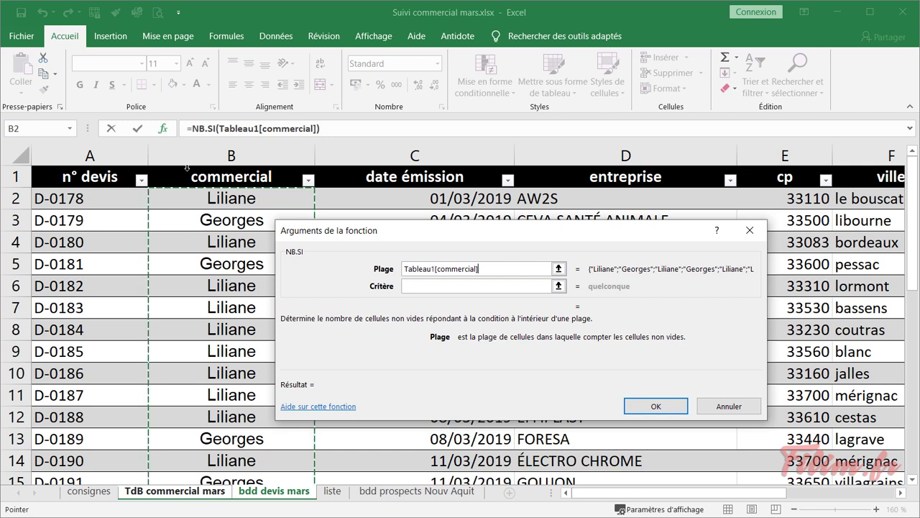
click(187, 170)
click(186, 170)
click(238, 156)
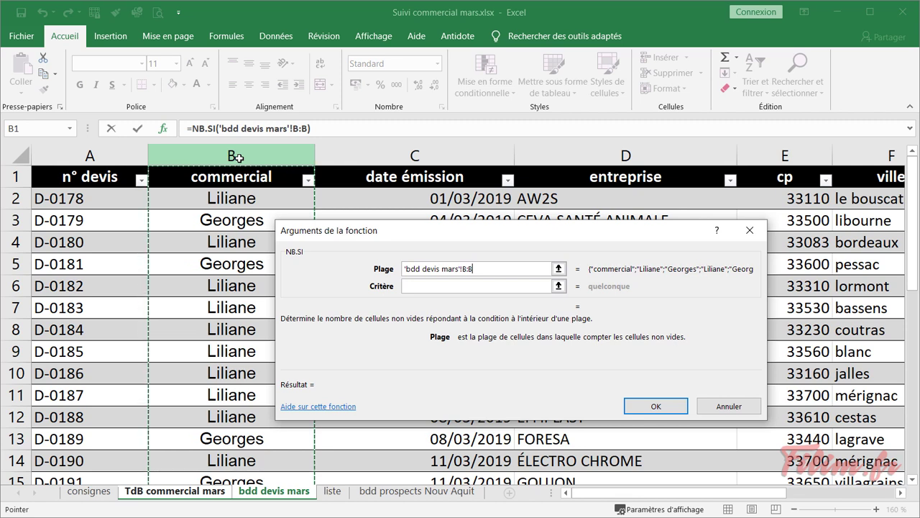
click(207, 174)
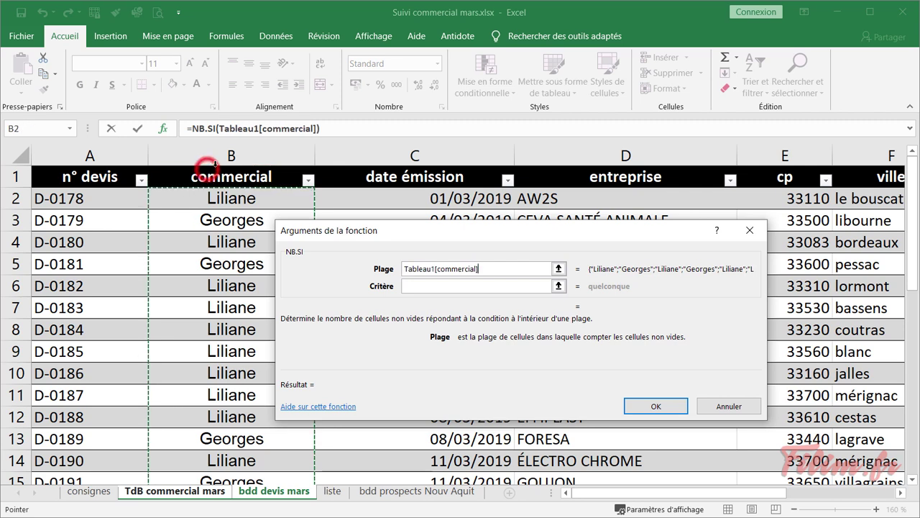
click(227, 155)
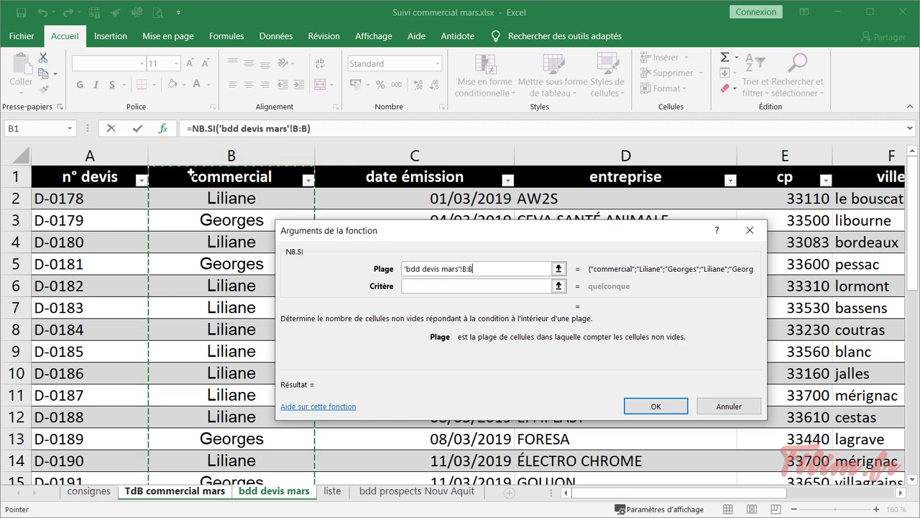
click(191, 168)
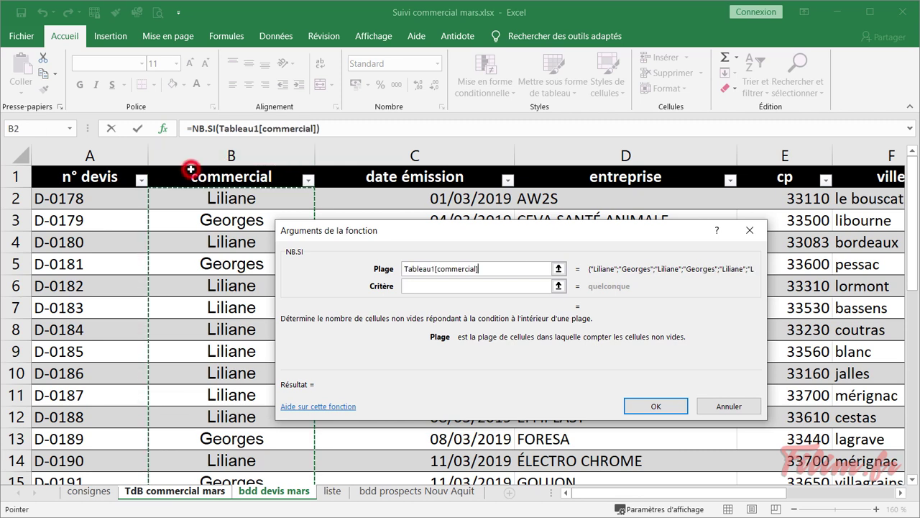
Set the NB.SI criterion to cell B4, validate the formula in C4 and copy it down to C5
click(443, 288)
drag(431, 232, 485, 210)
text(liliane)
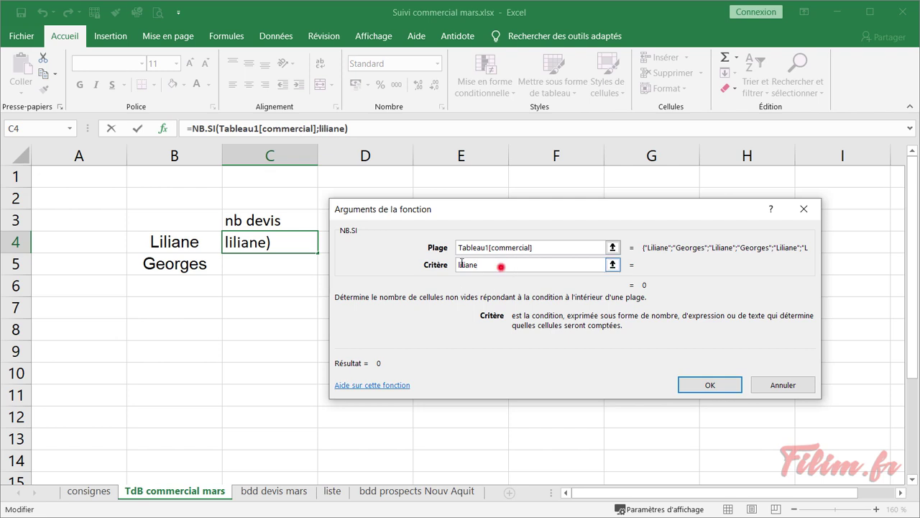
double_click(501, 265)
key(BackSpace)
click(178, 237)
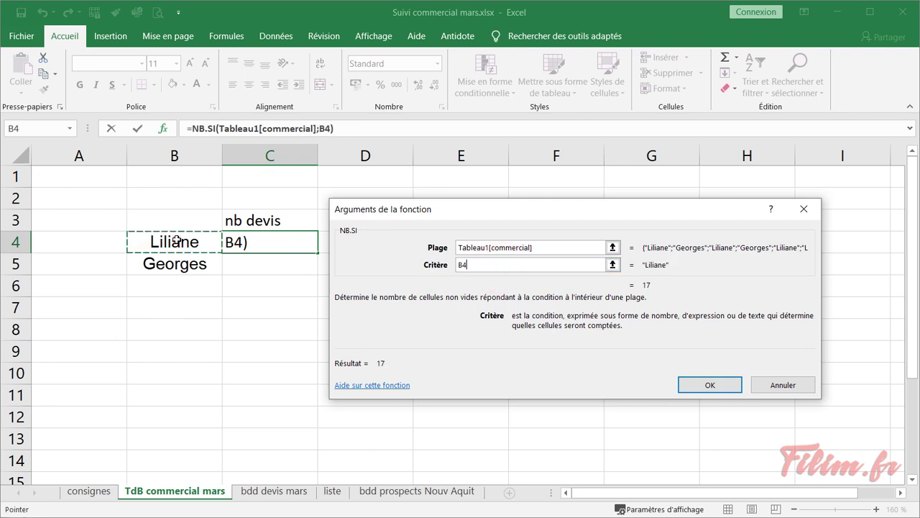
click(701, 387)
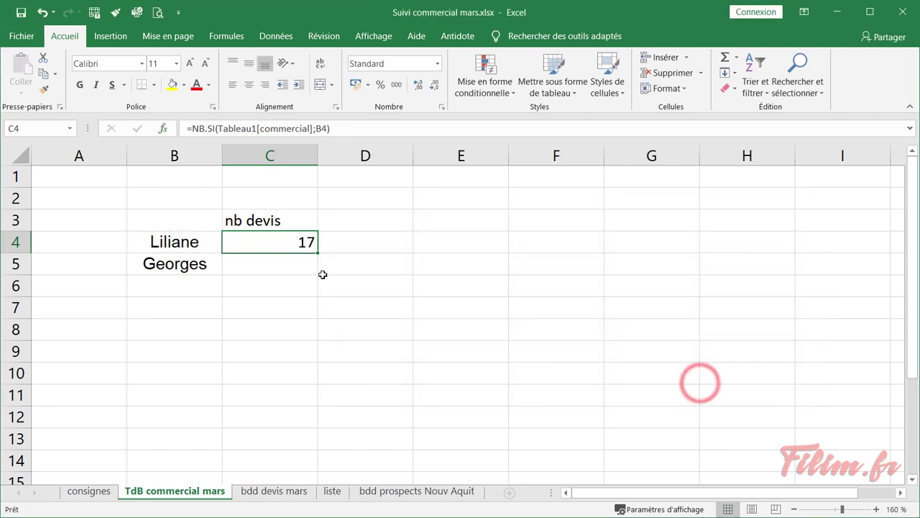
double_click(317, 253)
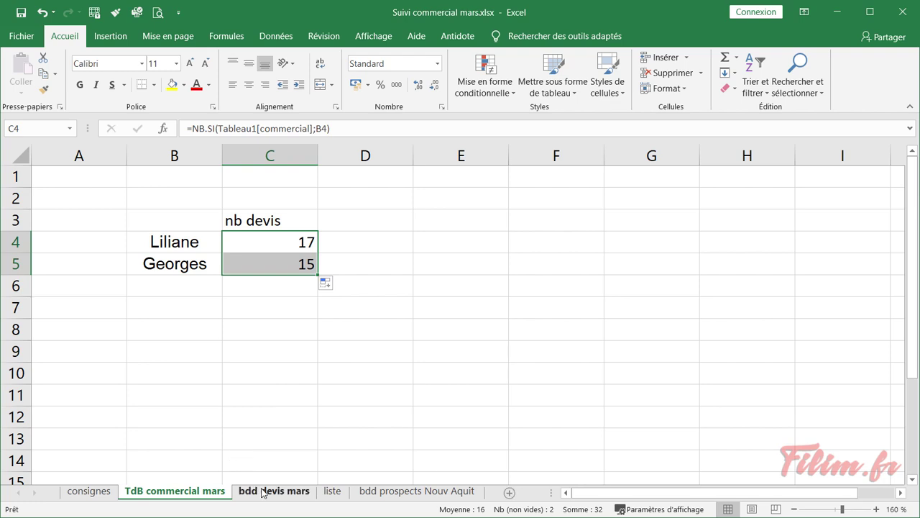
Reread the second objective in A9 of consignes, and enter the header "nb devis signés" in D3 of TdB commercial mars, widening column D to fit
click(89, 492)
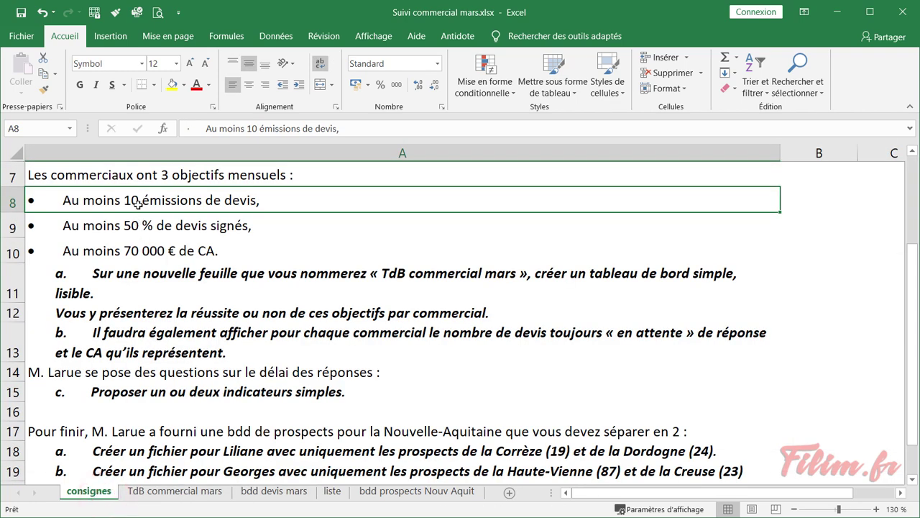
click(128, 231)
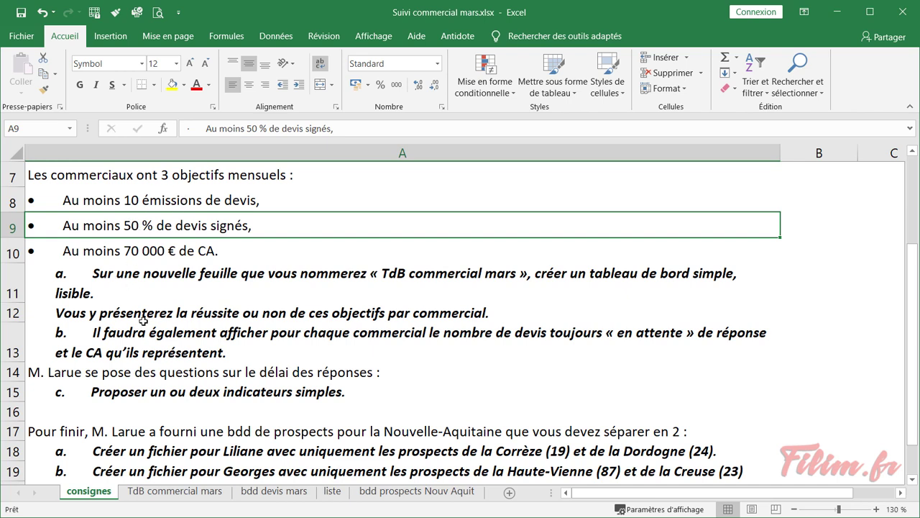
click(166, 491)
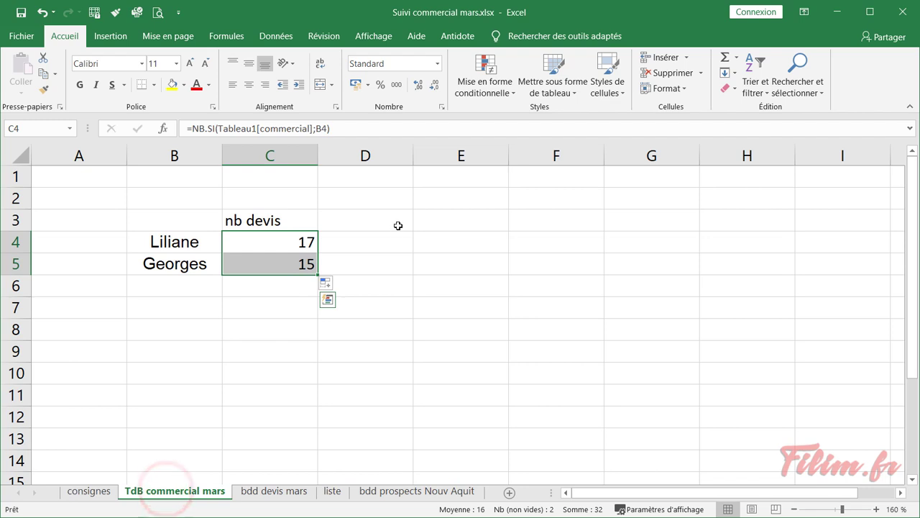
click(397, 225)
text(nb)
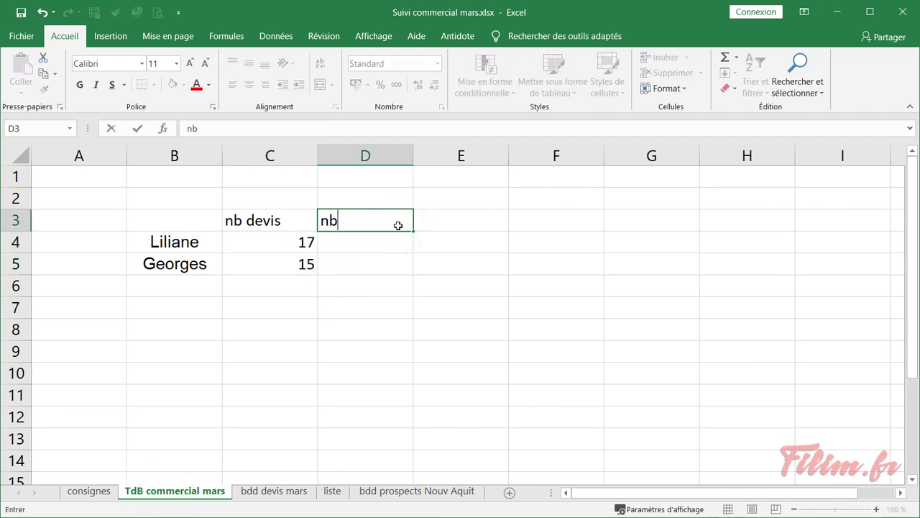
text( devis signé)
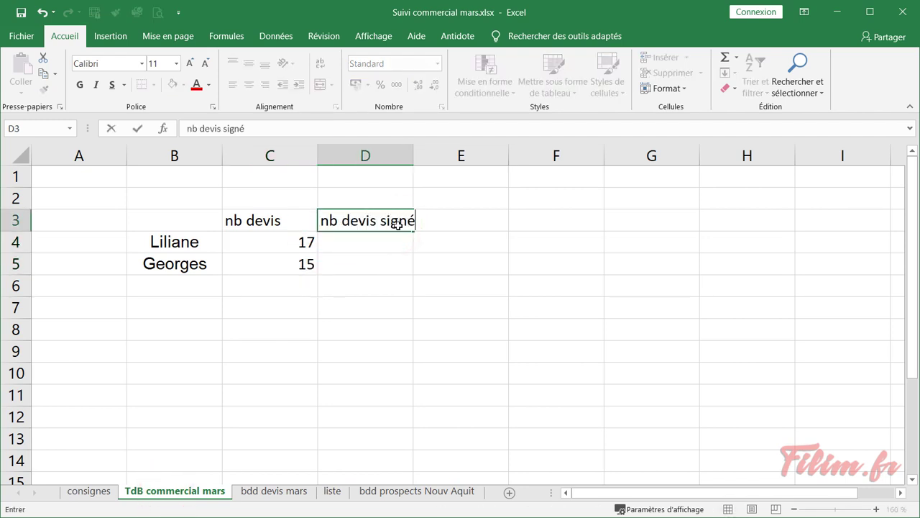
text(s)
key(Return)
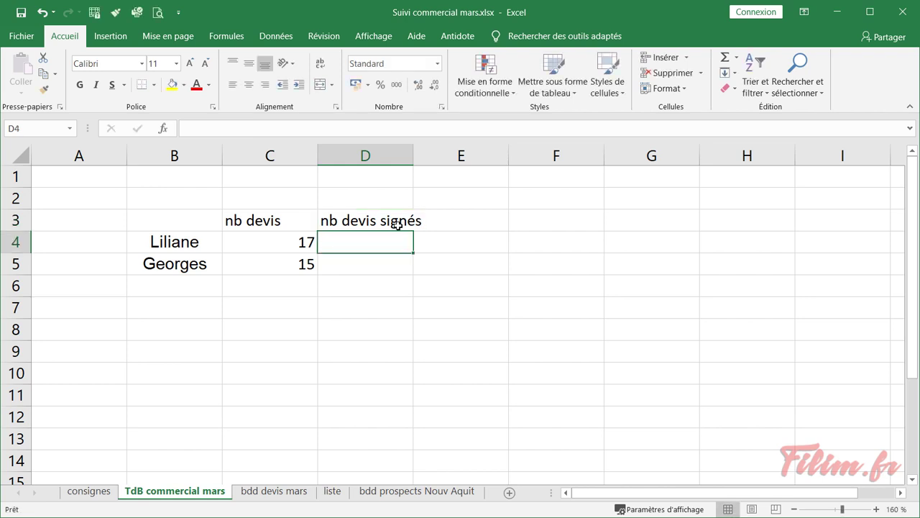
drag(414, 155, 442, 155)
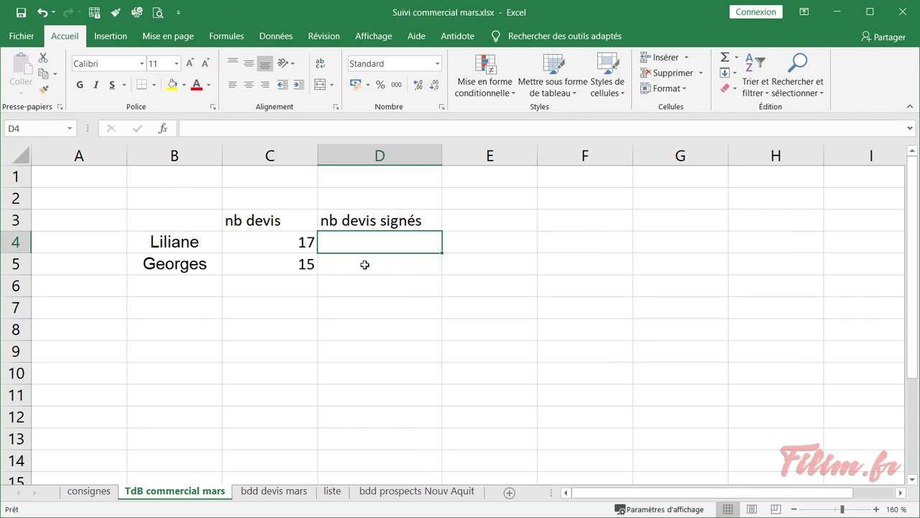
Examine the commercial and état columns of bdd devis mars as the two criteria for counting signed quotes
click(263, 491)
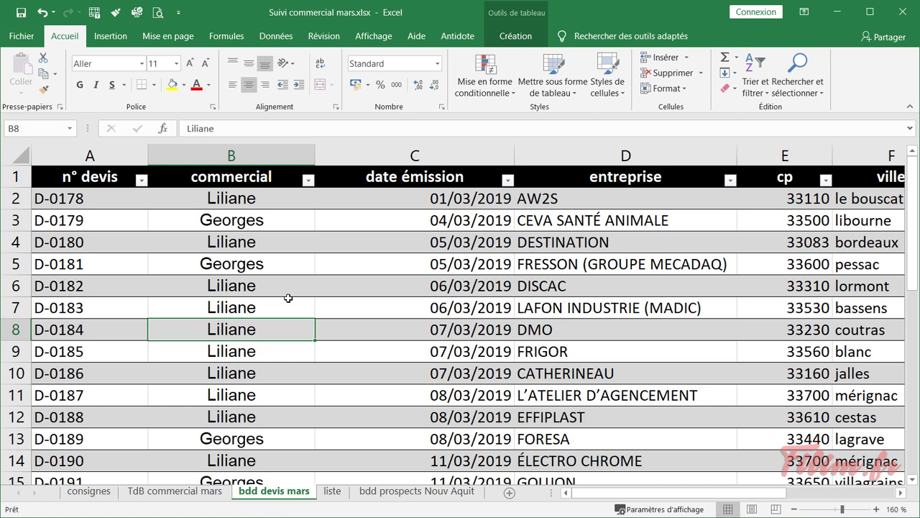
click(288, 169)
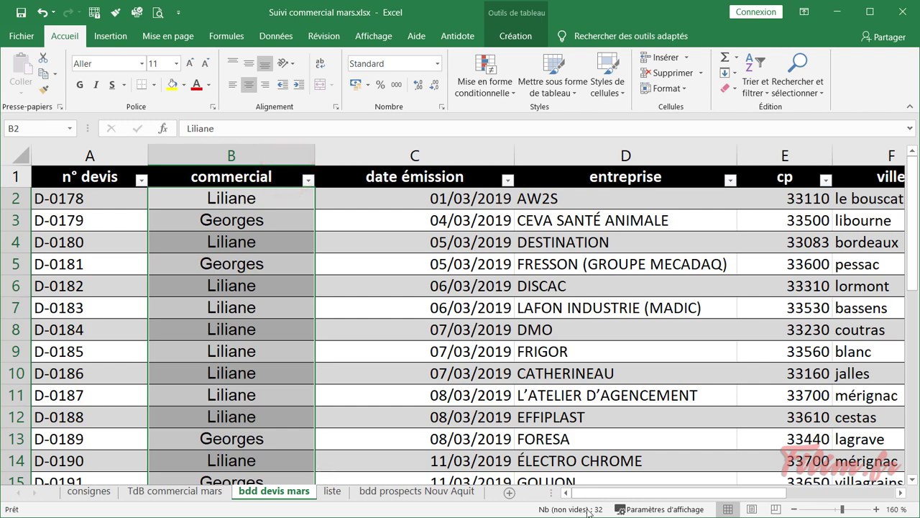
drag(616, 500, 625, 496)
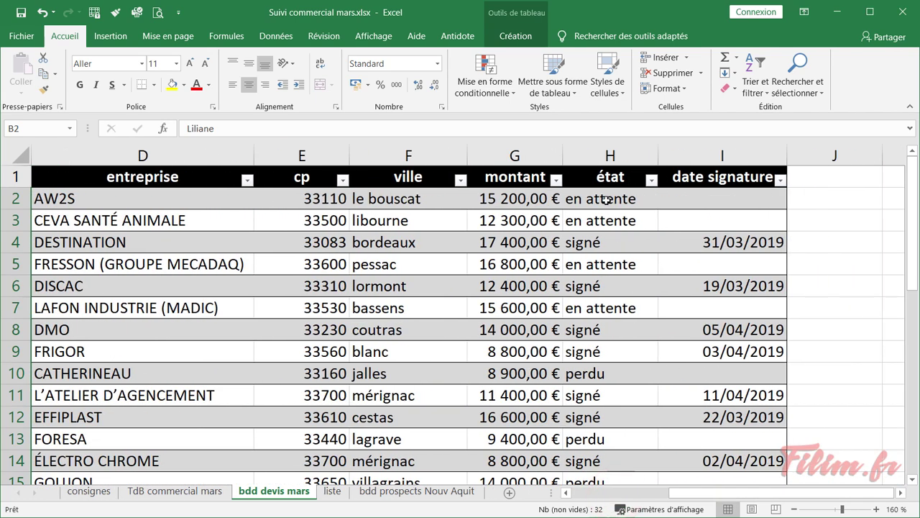
click(601, 168)
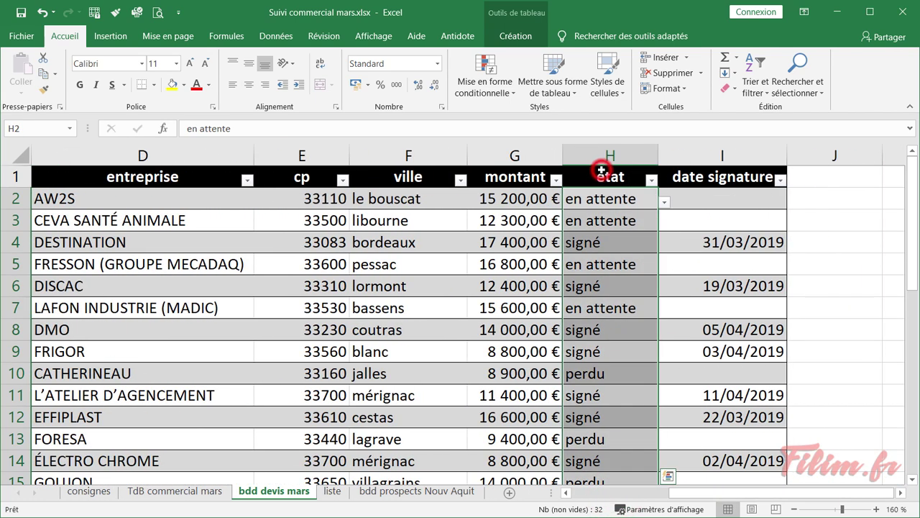
click(599, 235)
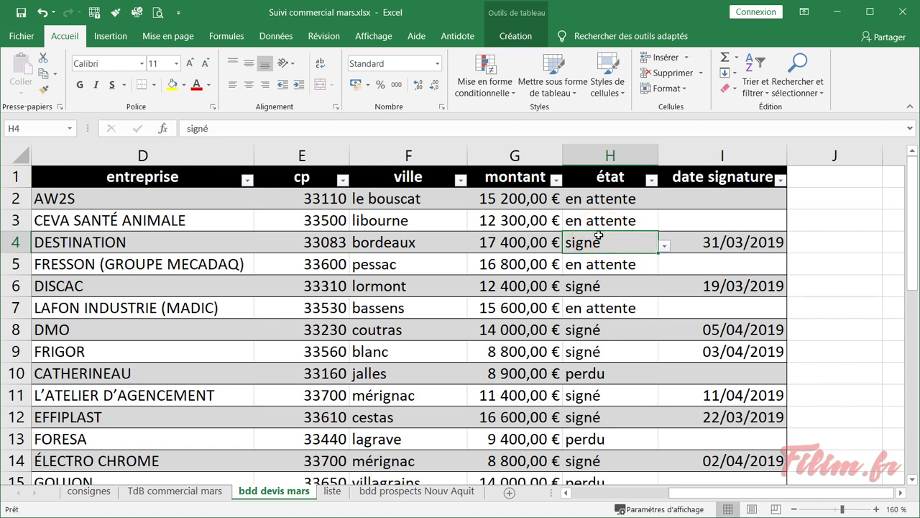
click(89, 494)
Insert the NB.SI.ENS function in D4 of TdB commercial mars and move its arguments dialog clear of the table
click(168, 495)
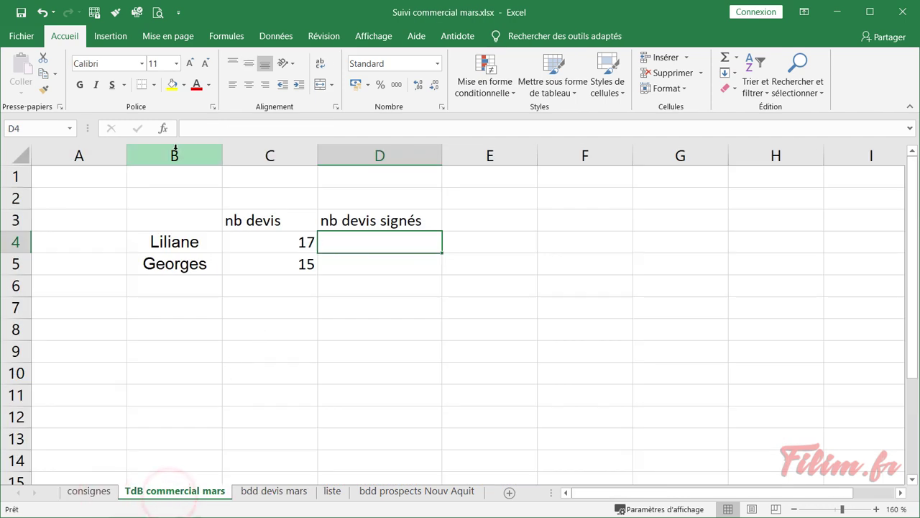
click(164, 129)
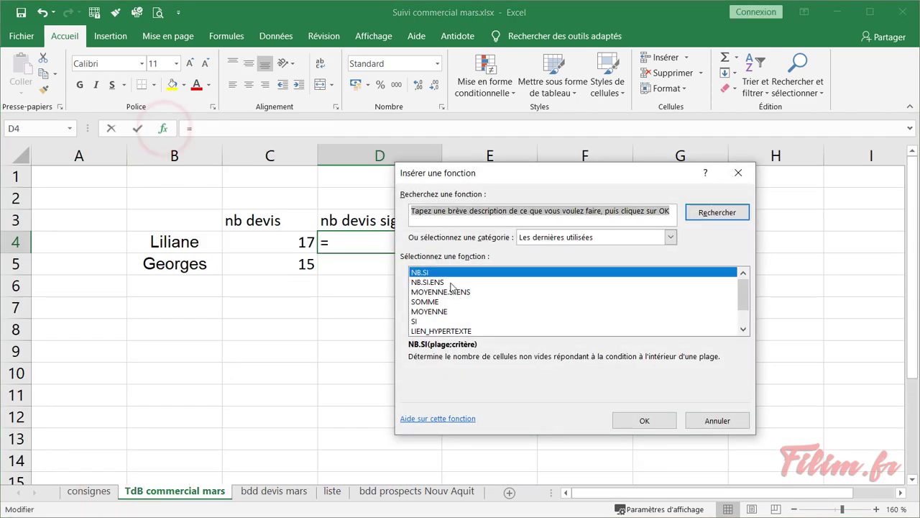
click(450, 283)
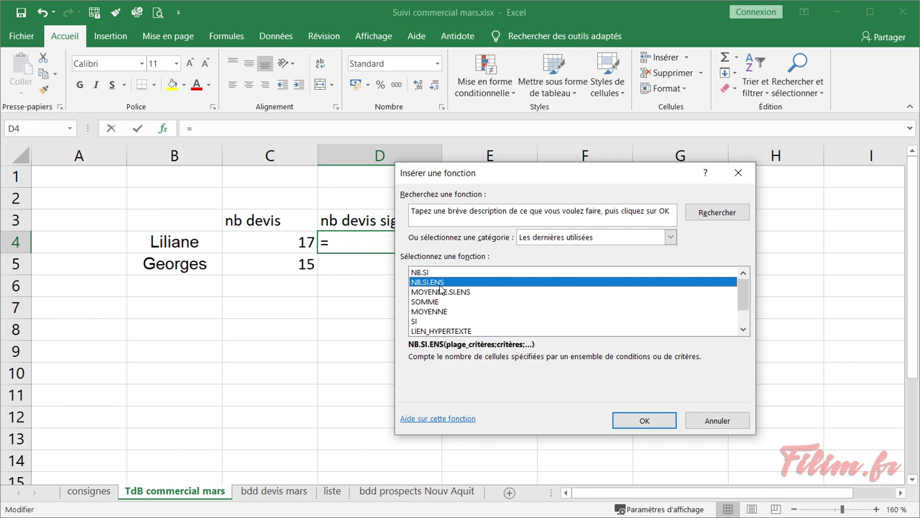
click(645, 420)
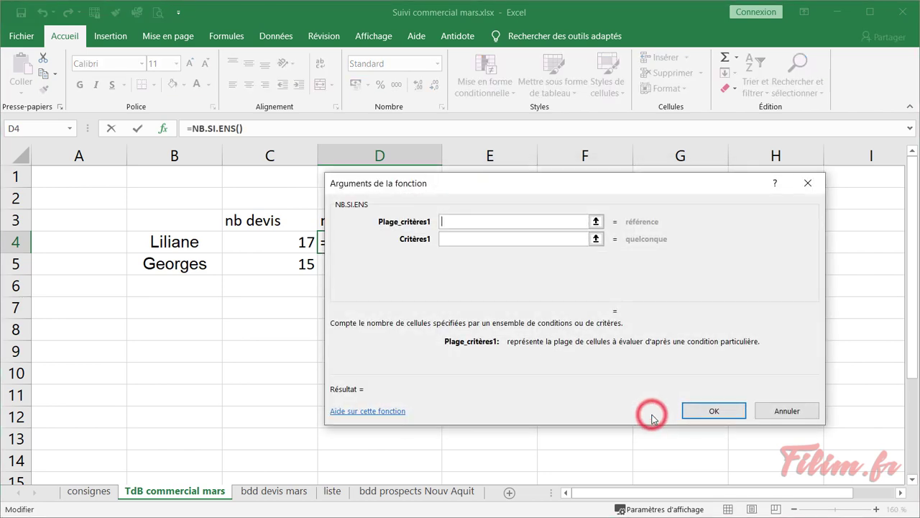
drag(432, 188, 560, 170)
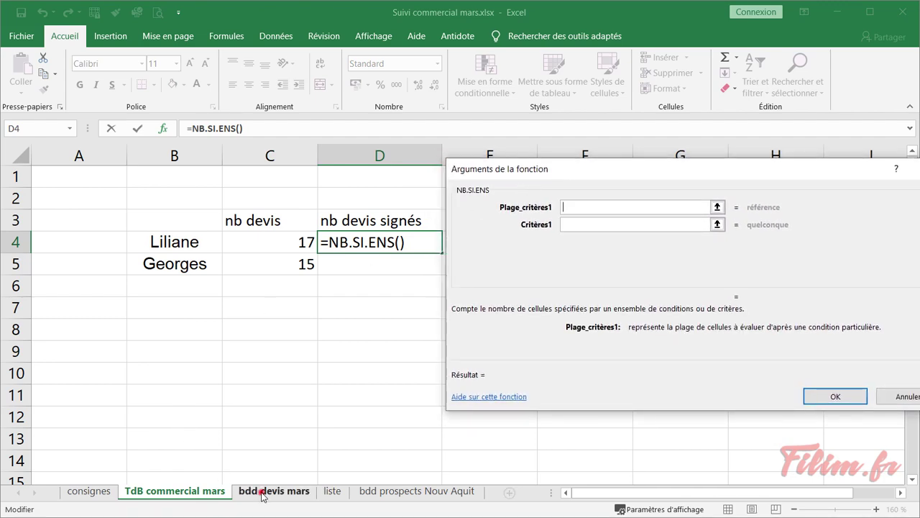
Set the first NB.SI.ENS criteria range to the commercial column of bdd devis mars and its criterion to cell B4
click(265, 492)
click(589, 493)
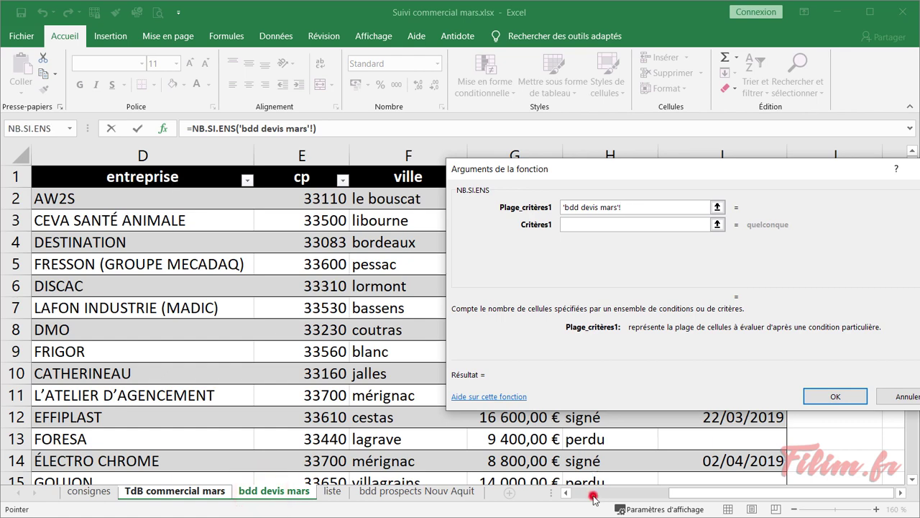
click(286, 187)
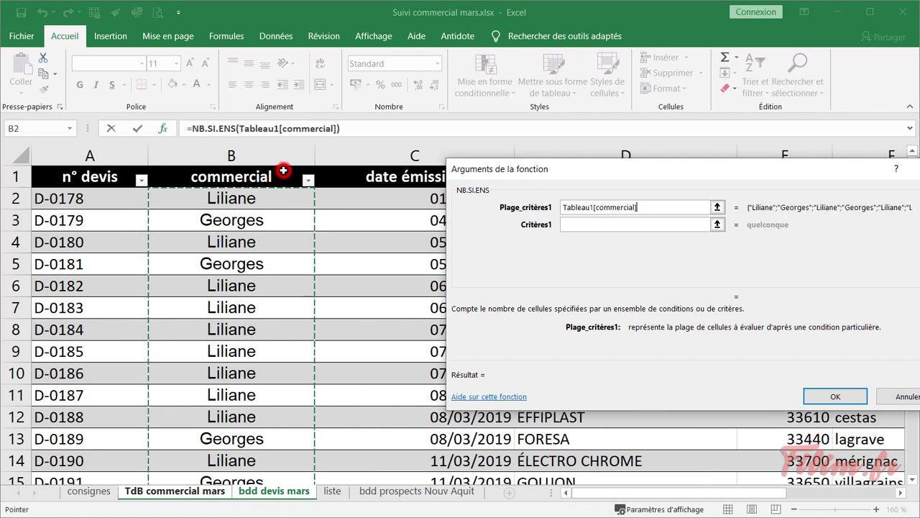
click(572, 224)
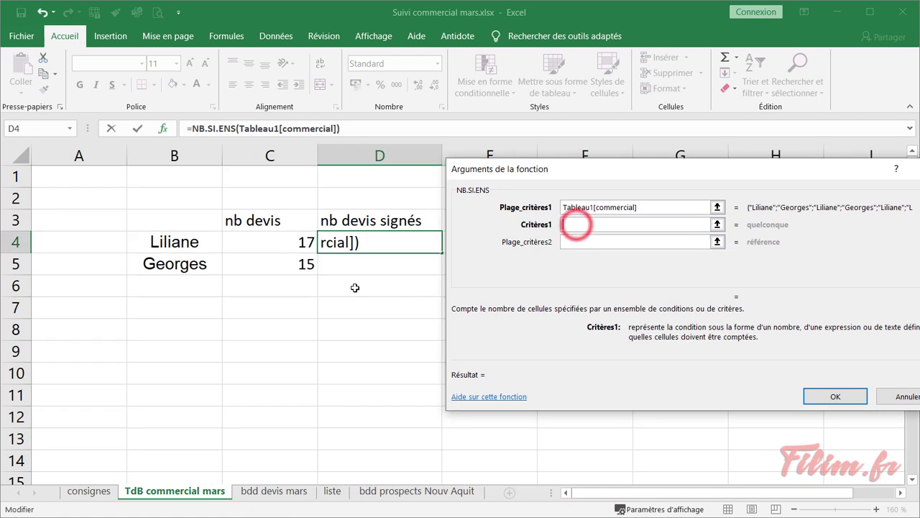
click(173, 239)
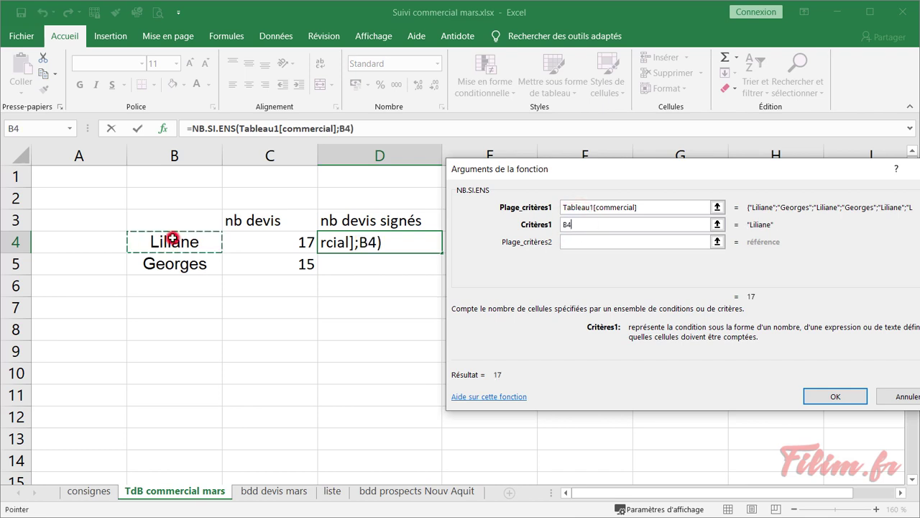
Set the second criteria range to the état column of bdd devis mars, moving the arguments dialog off that column
click(584, 241)
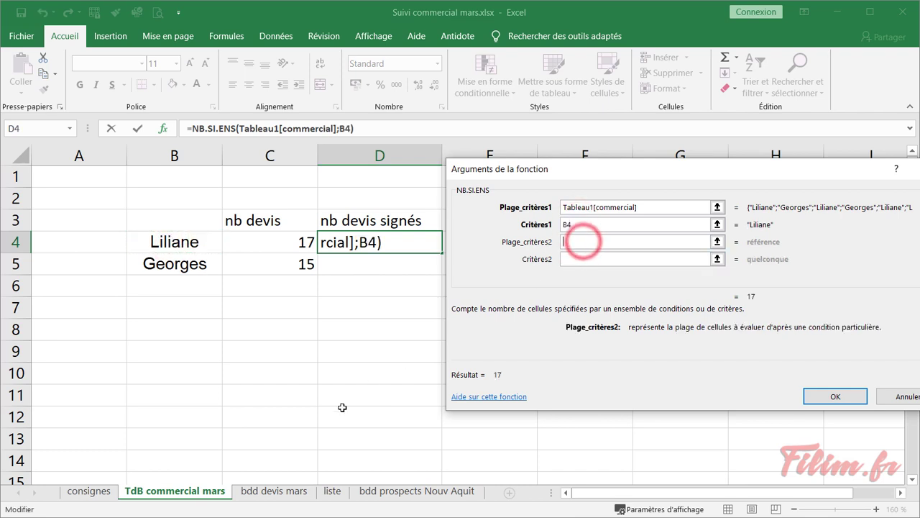
click(270, 492)
drag(607, 492, 705, 492)
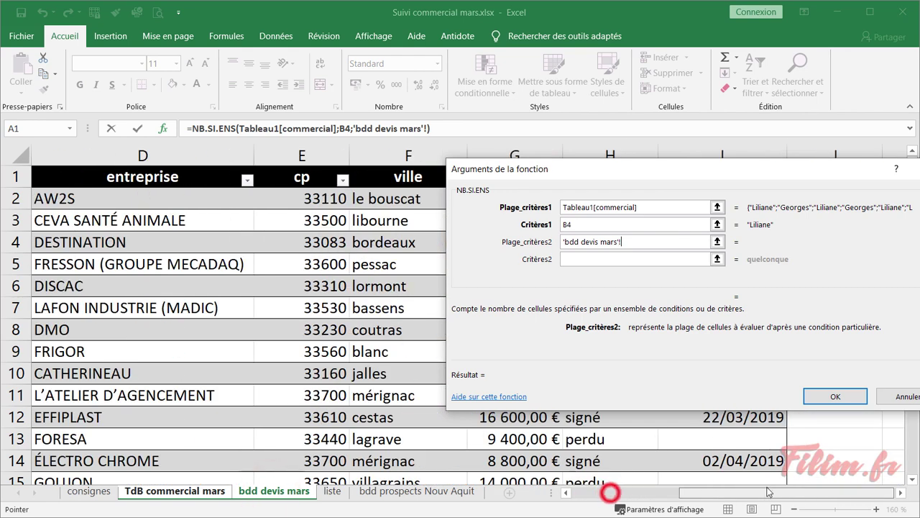
drag(771, 170, 406, 234)
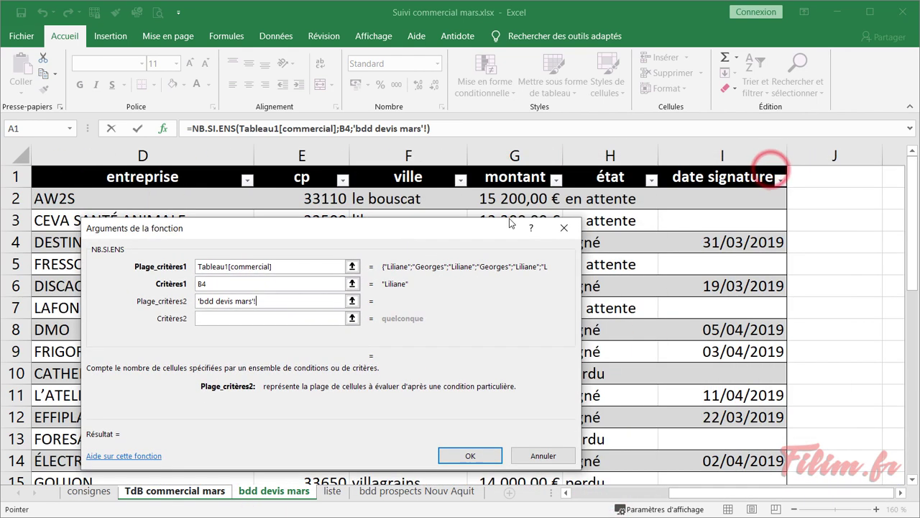
click(640, 169)
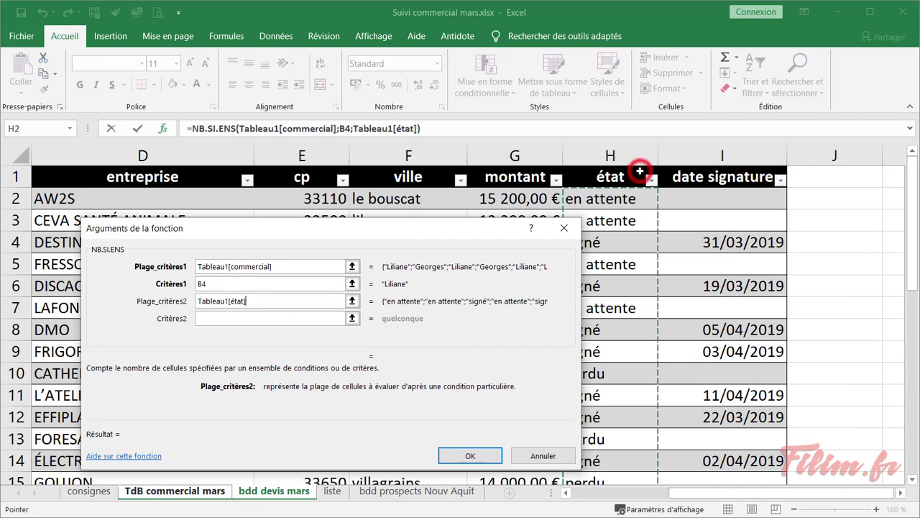
Set the second criterion to "signé", validate the formula in D4 and copy it down to D5
click(234, 320)
text(s)
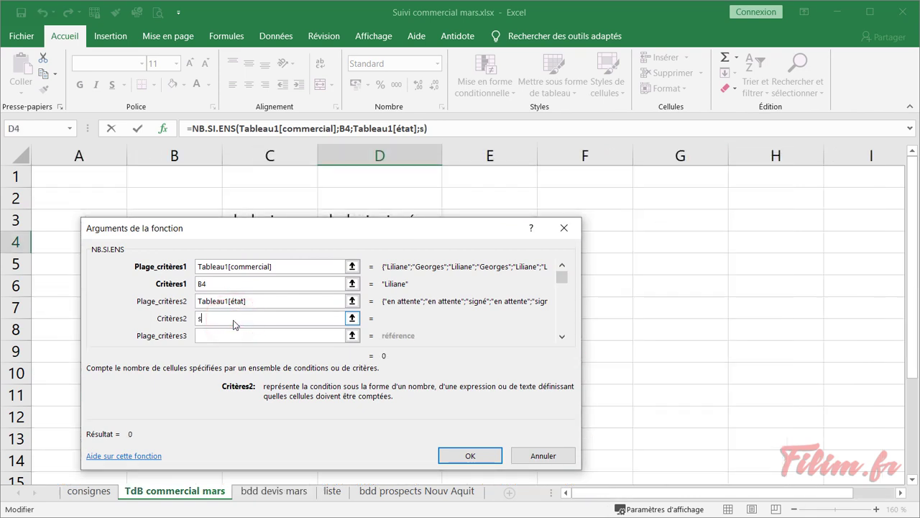
text(igné)
mouse_move(561, 281)
mouse_down()
mouse_move(560, 324)
mouse_move(563, 272)
mouse_move(570, 290)
mouse_up()
click(563, 336)
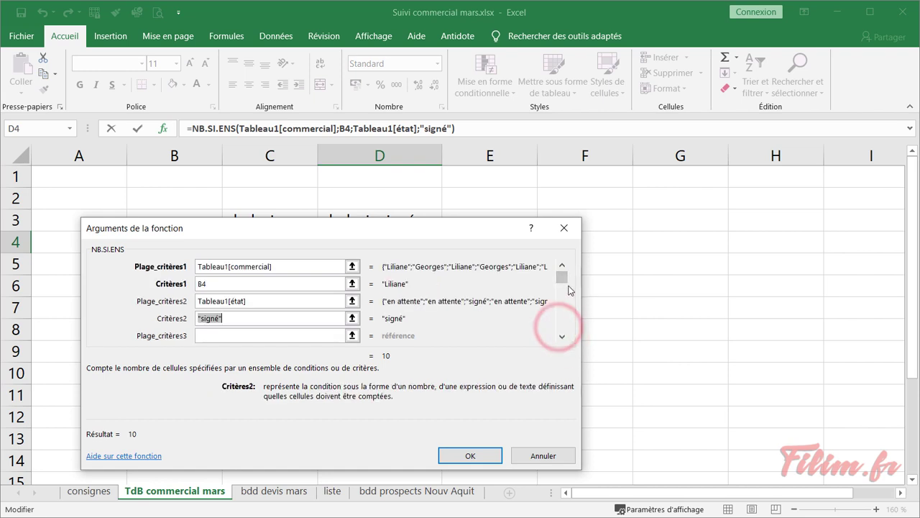
click(262, 319)
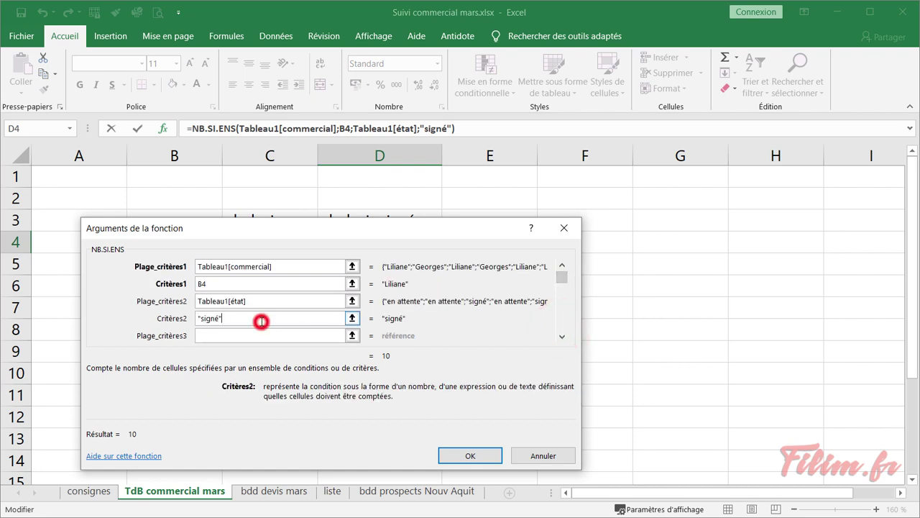
click(475, 460)
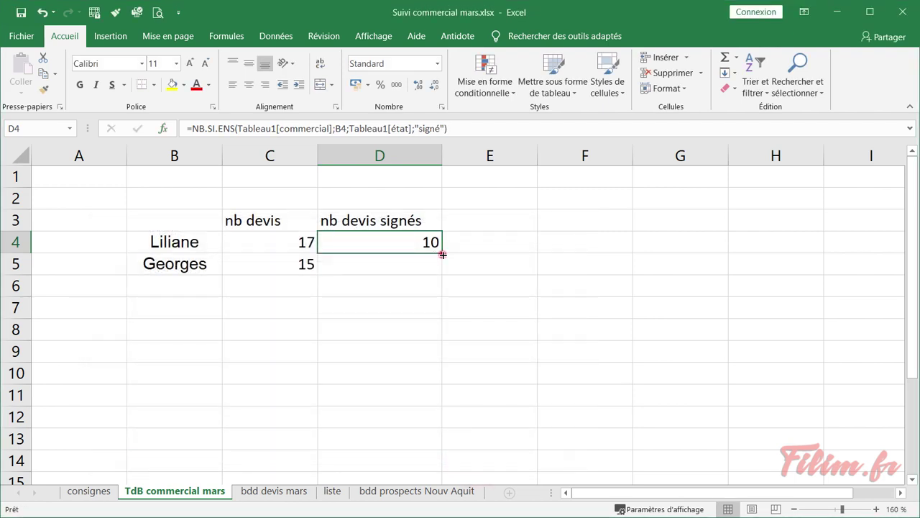
drag(441, 253, 437, 277)
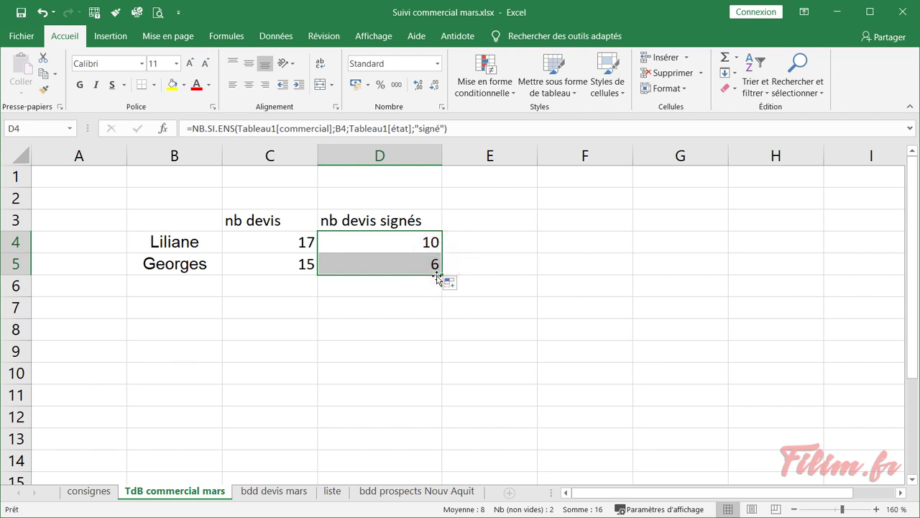
Change the header in D3 to "% devis signés"
click(347, 222)
double_click(331, 221)
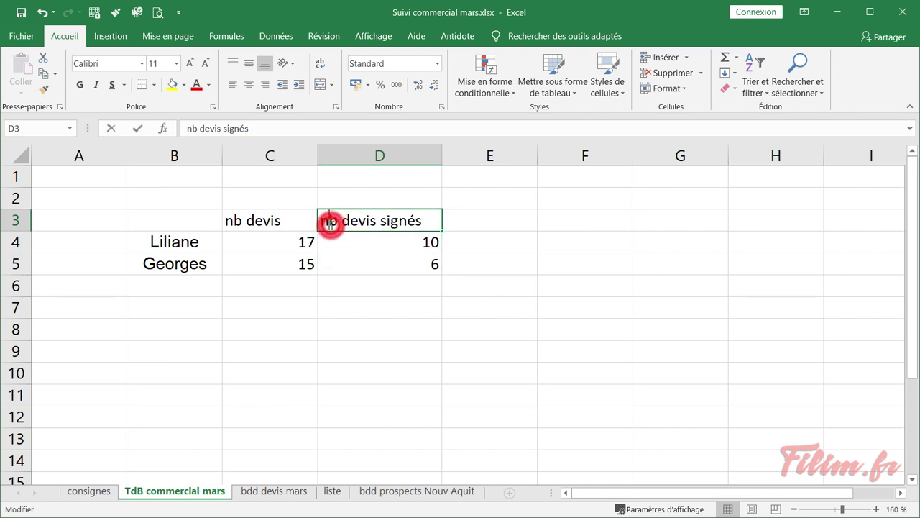
key(BackSpace)
key(BackSpace)
key(BackSpace)
text(%)
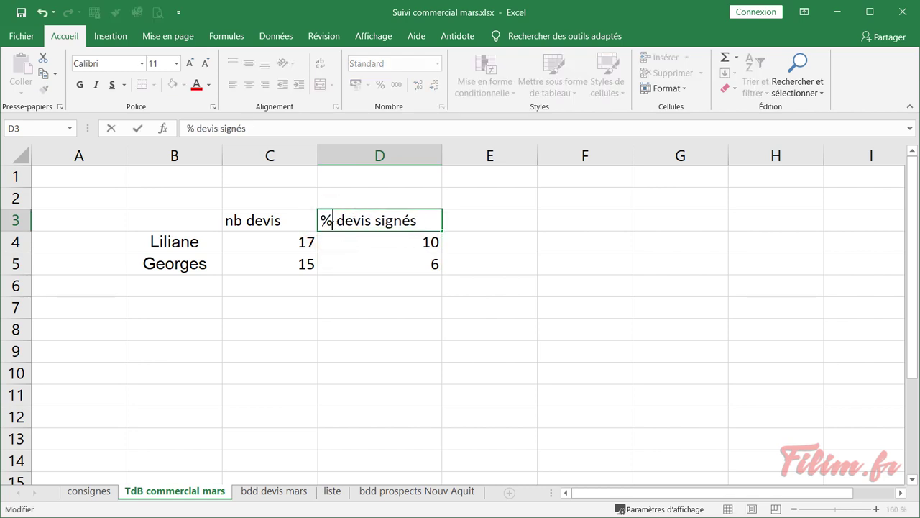
click(345, 304)
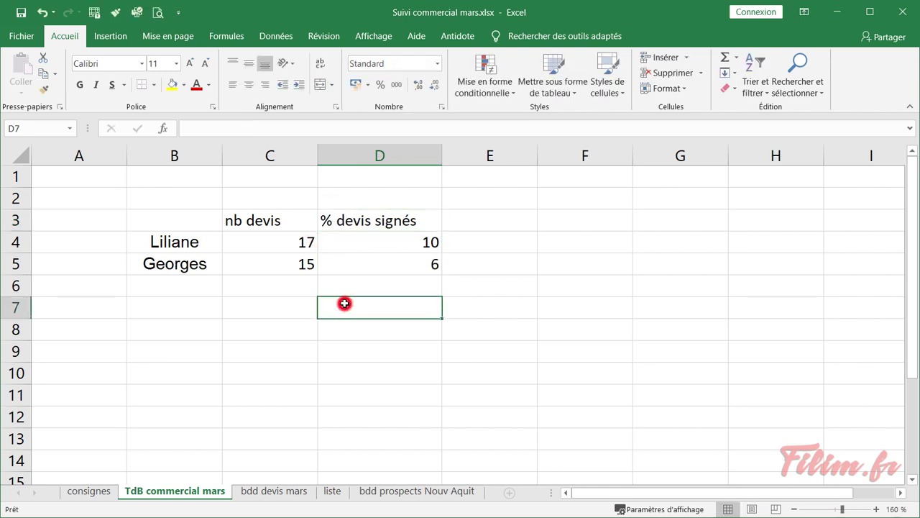
Divide the NB.SI.ENS formula in D4 by the number of quotes in C4
click(386, 242)
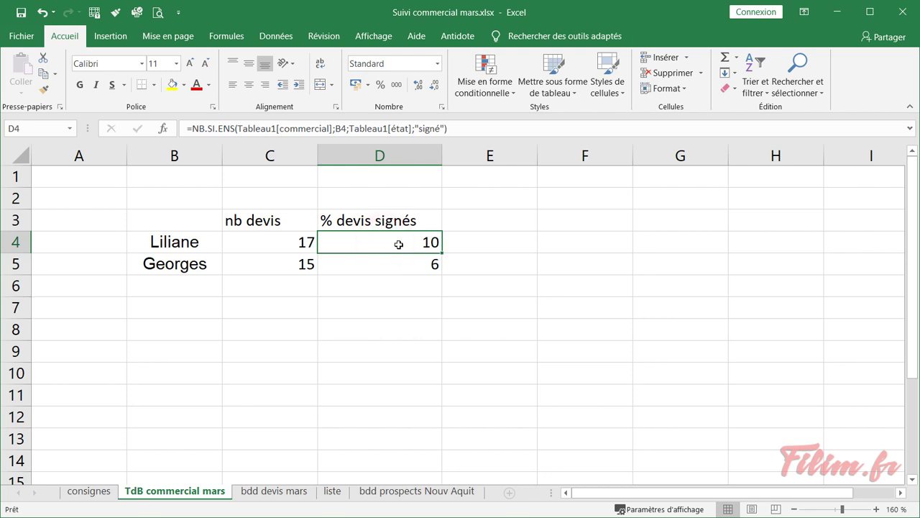
click(463, 127)
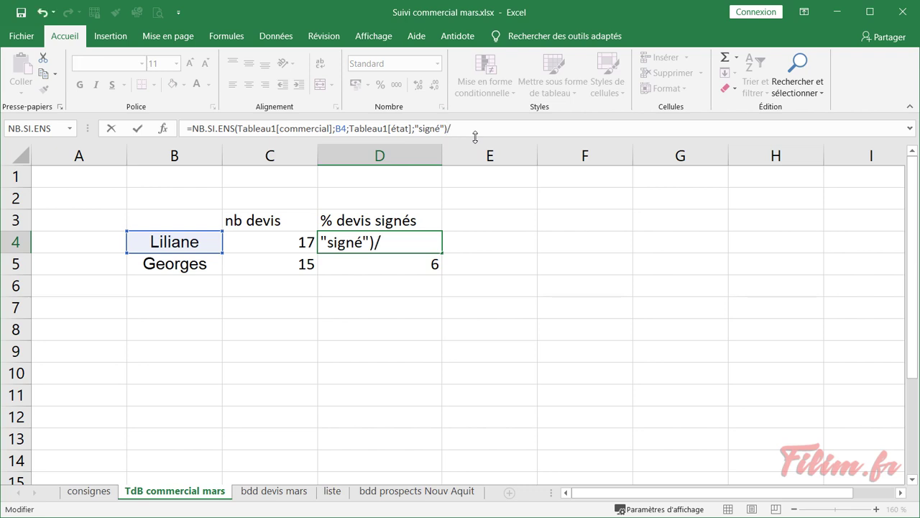
text(/)
click(271, 242)
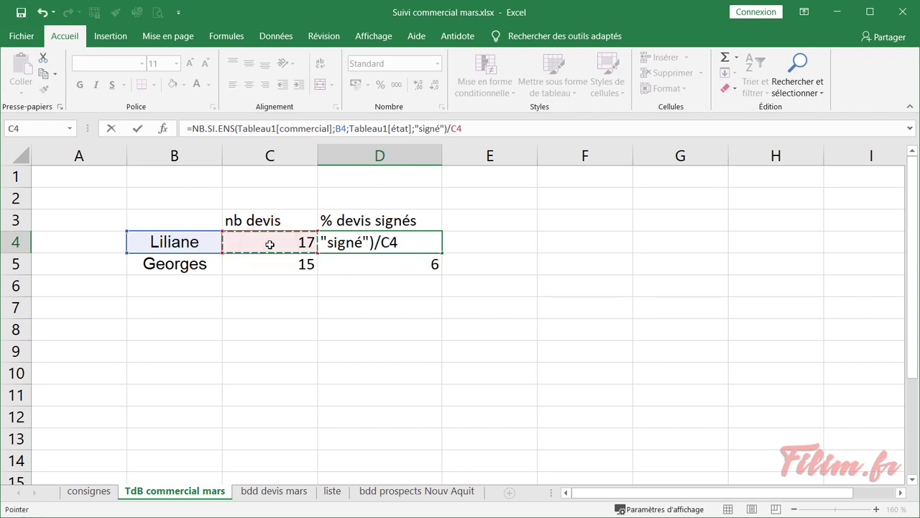
key(Return)
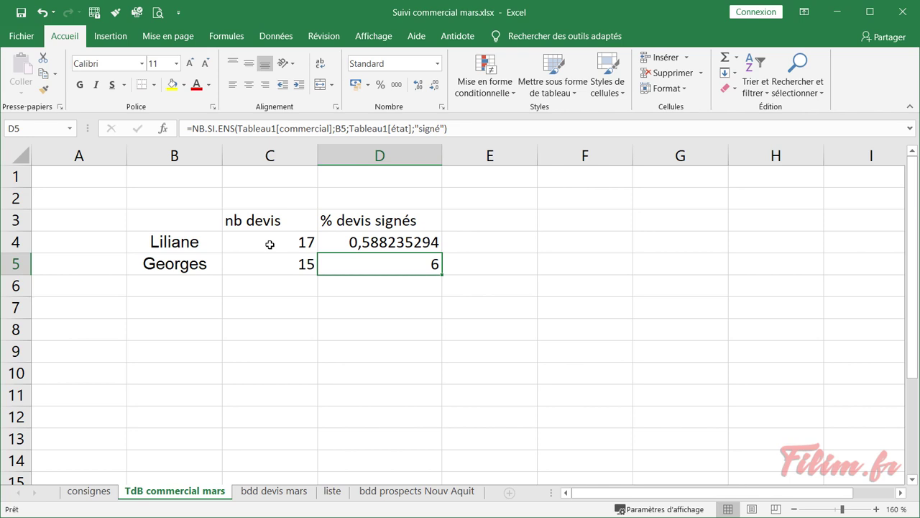
Format D4 as a percentage with one decimal and copy the formula down to D5
click(378, 242)
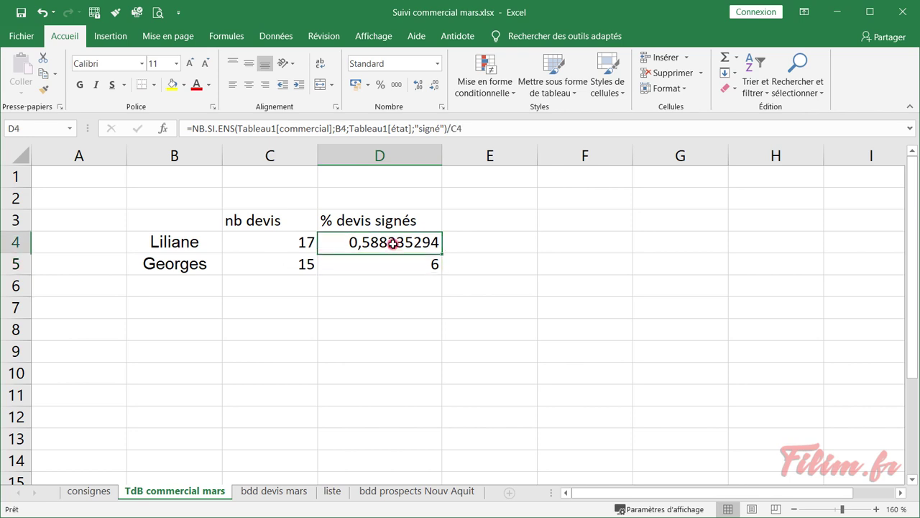
click(380, 85)
click(420, 85)
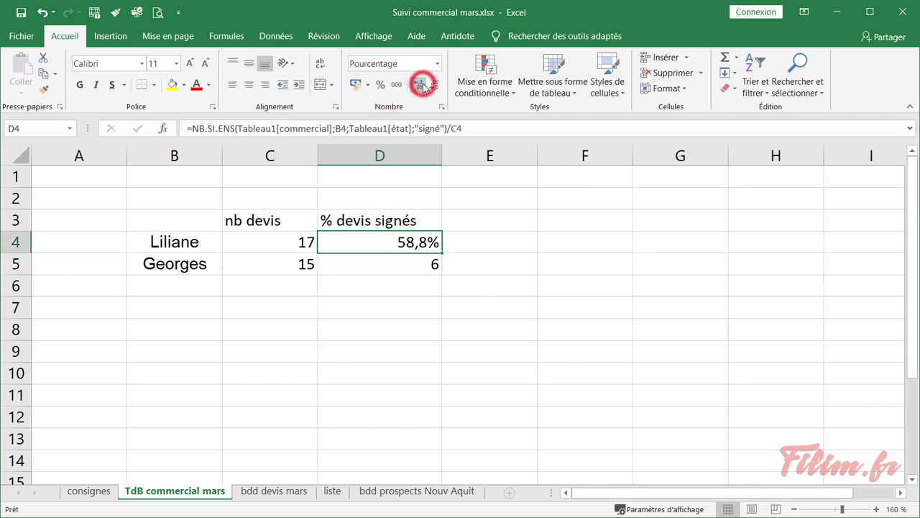
double_click(443, 253)
click(405, 339)
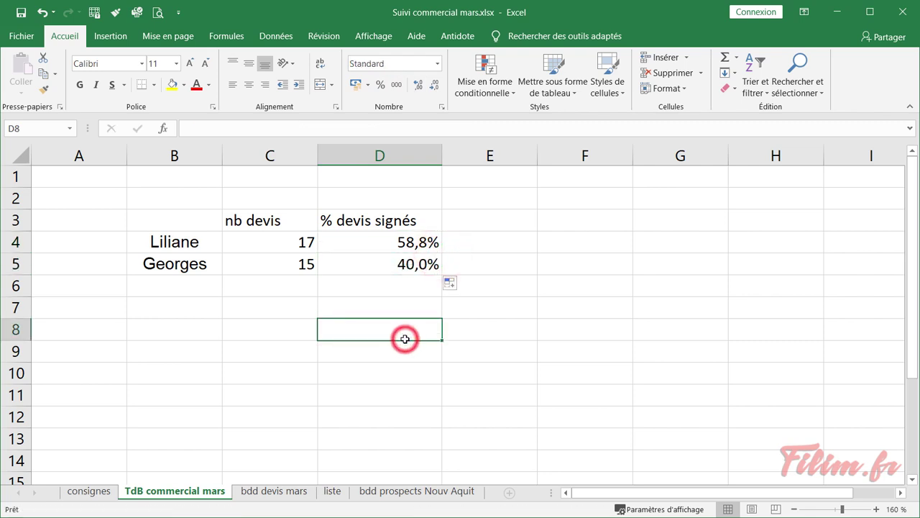
Compare the signed-quote percentages in D4 and D5 with the 50 % objective in consignes
click(377, 240)
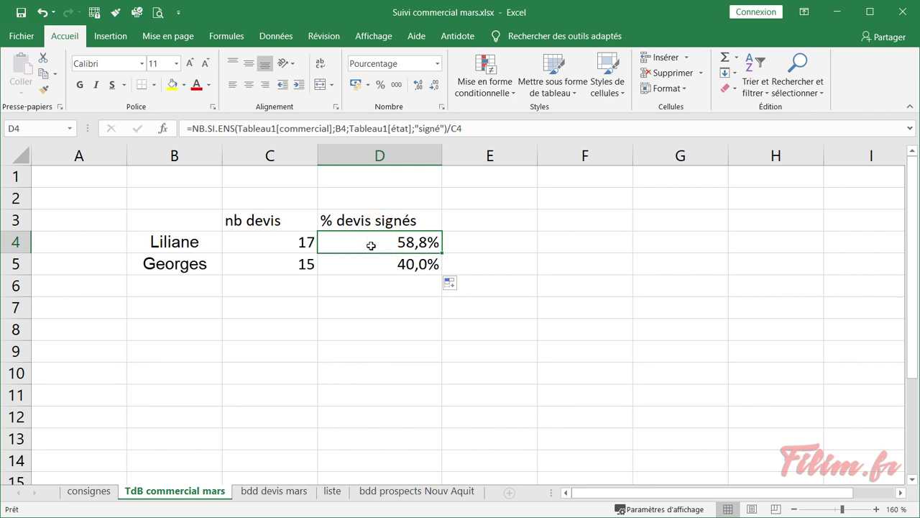
click(88, 491)
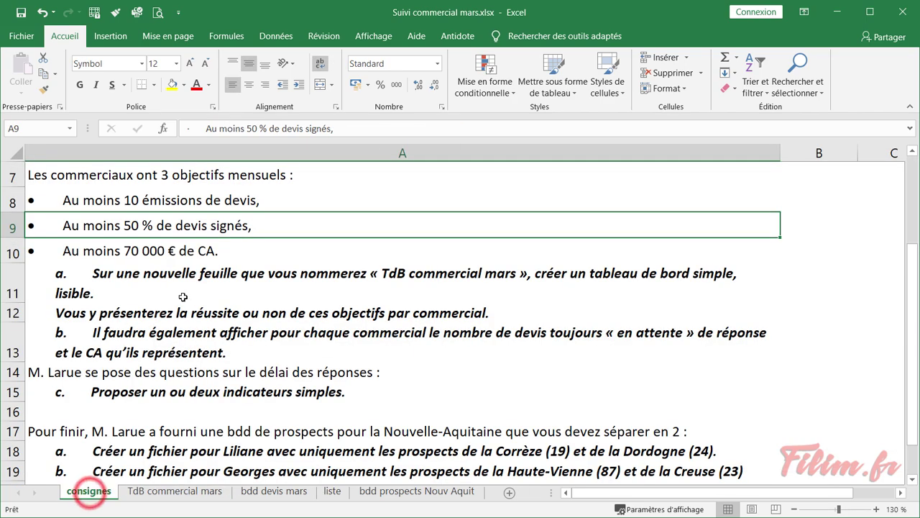
click(173, 491)
click(429, 268)
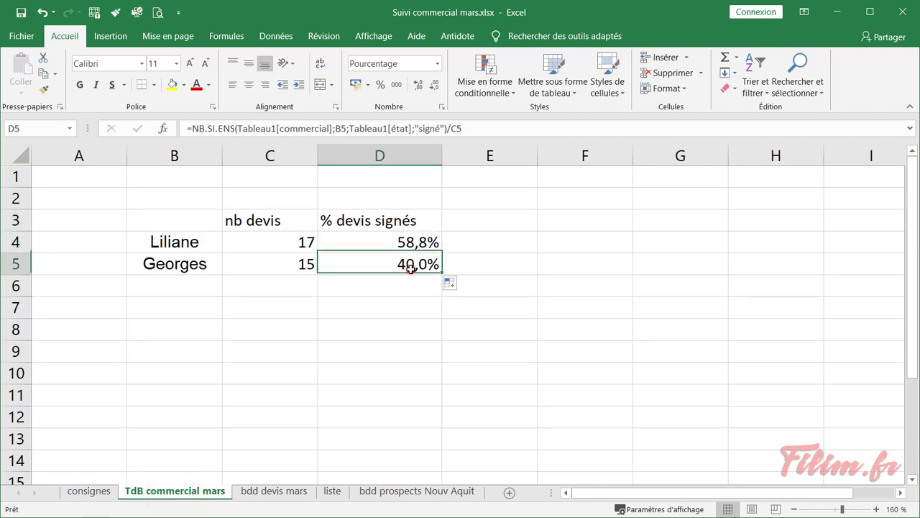
Reread the third objective in A10 of consignes and enter the header "CA" in E3 of TdB commercial mars
click(88, 490)
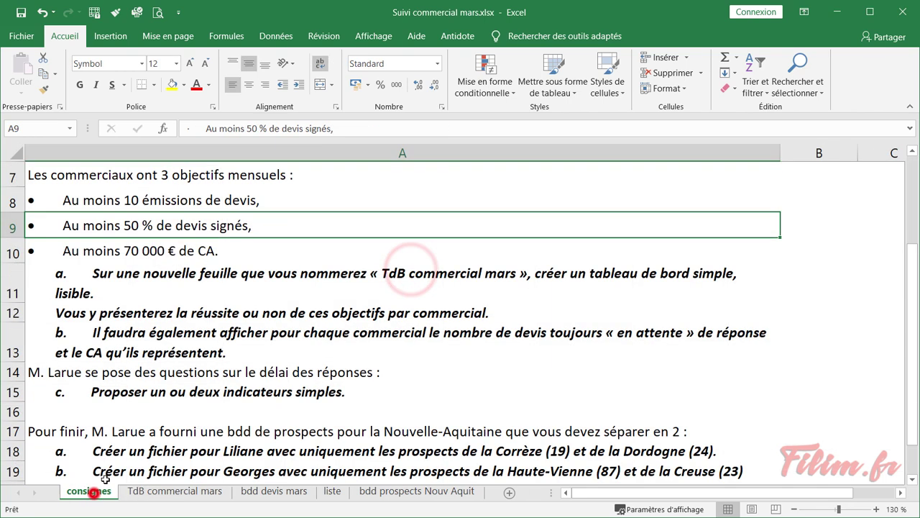
click(137, 255)
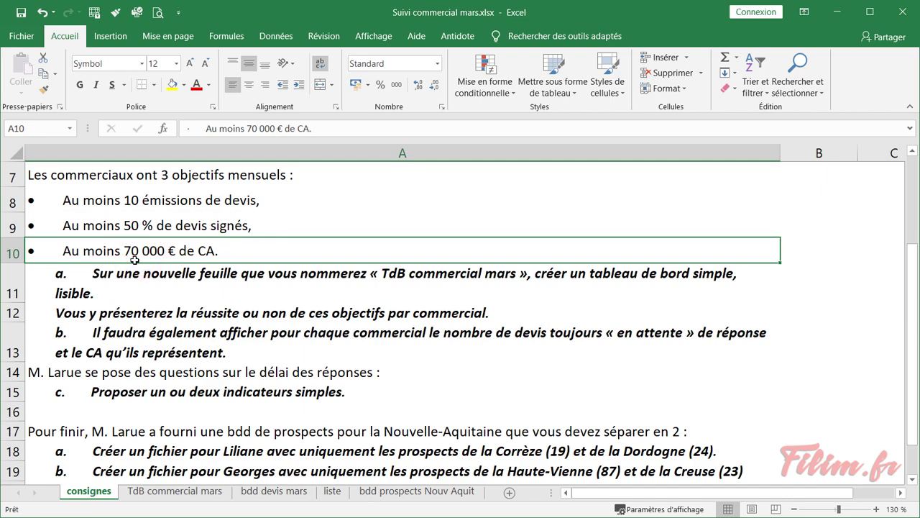
click(197, 491)
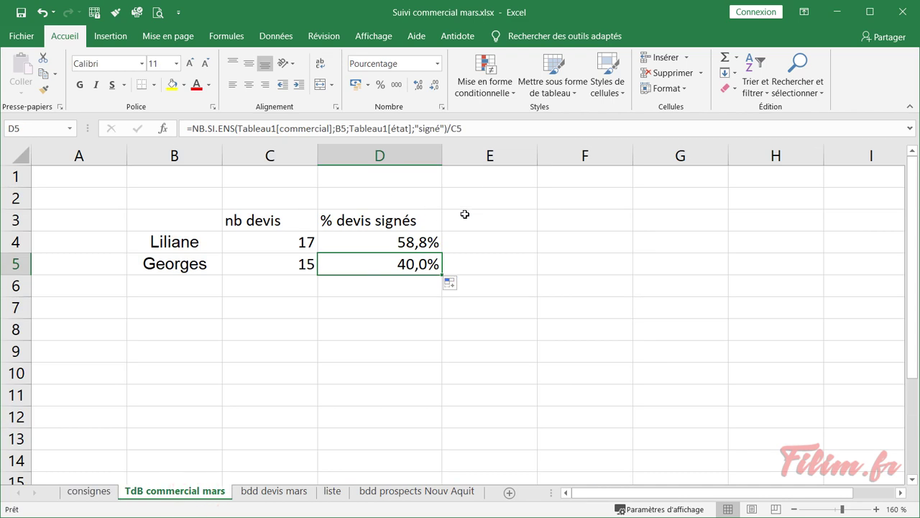
click(464, 214)
text(CA)
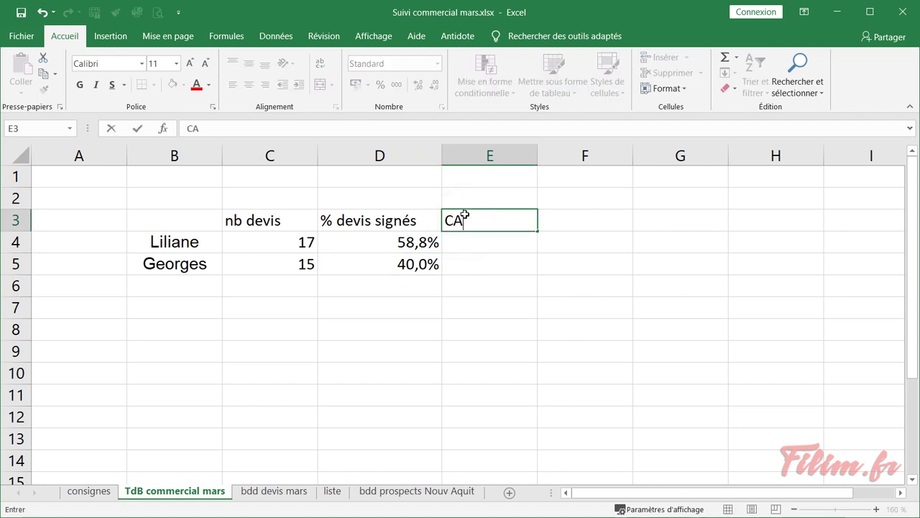
key(Return)
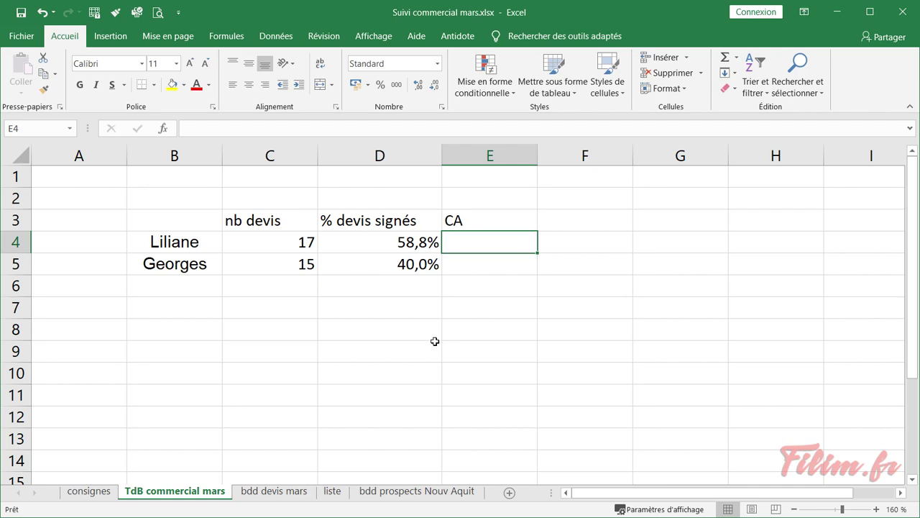
Examine the commercial and état columns of bdd devis mars as the two criteria for calculating the CA
click(251, 491)
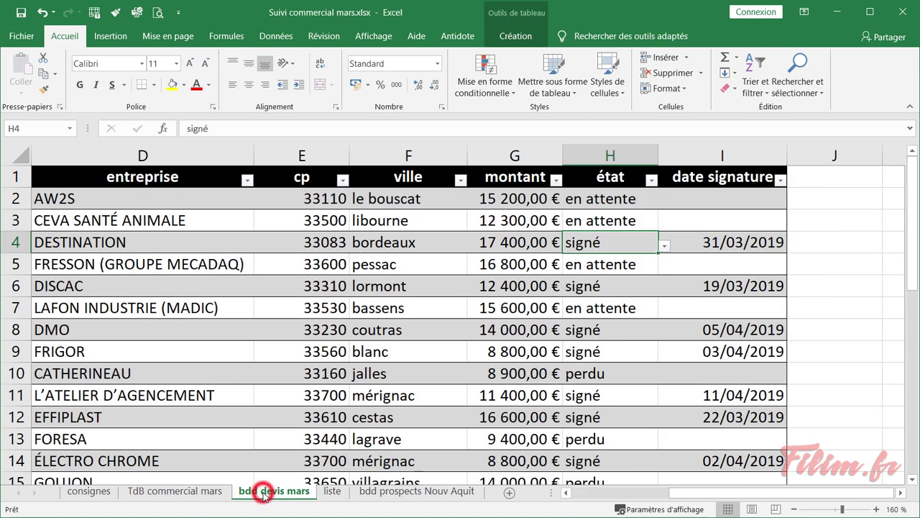
drag(679, 494, 558, 500)
click(259, 199)
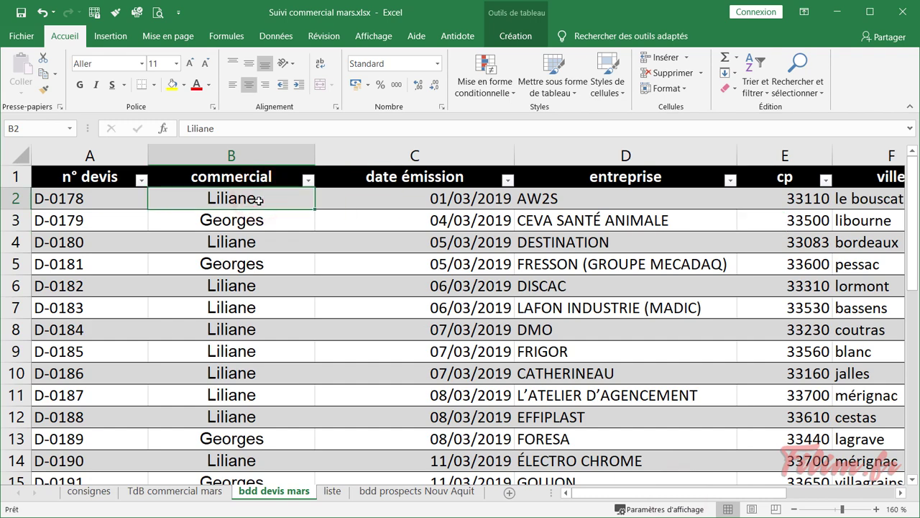
drag(596, 493, 694, 493)
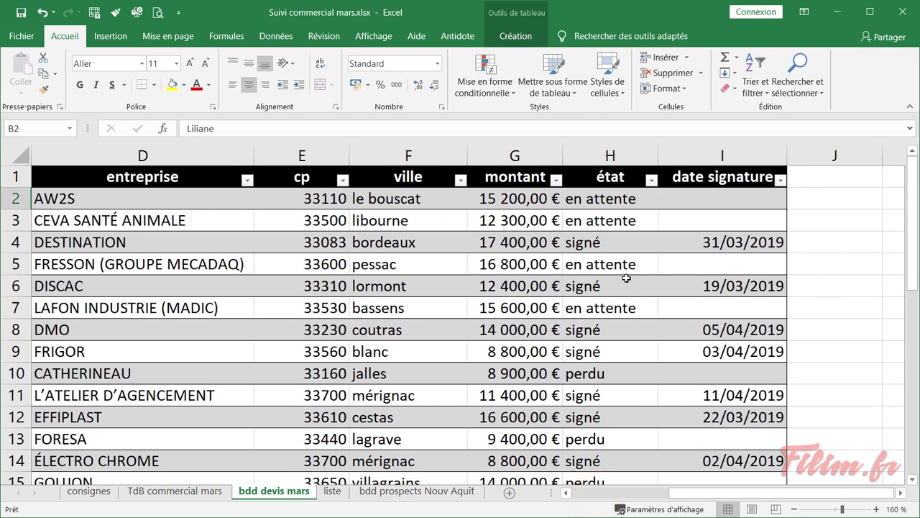
click(615, 241)
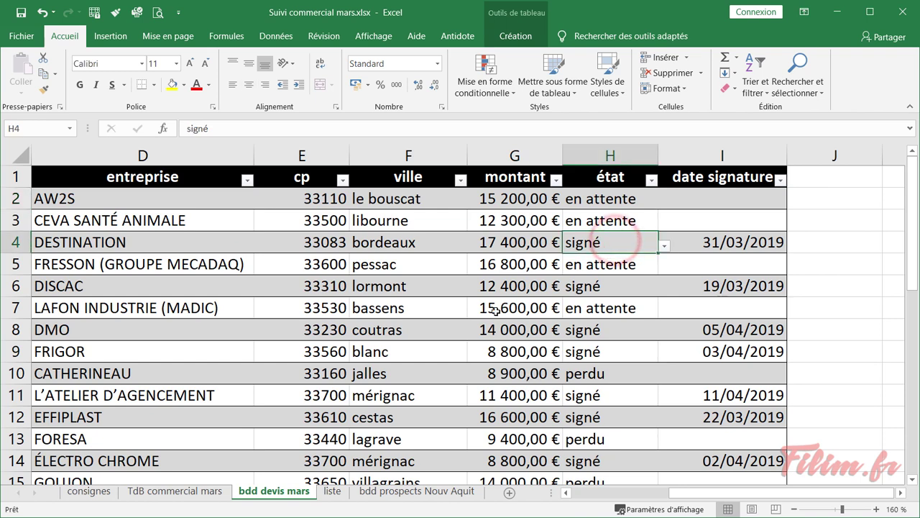
Examine the montant and état columns of bdd devis mars as the sum range and status criterion for the CA
click(507, 172)
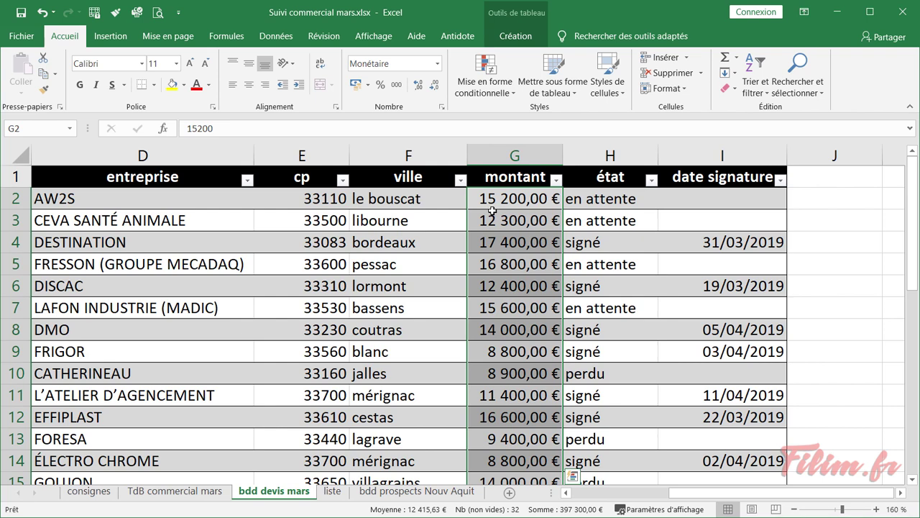
click(592, 225)
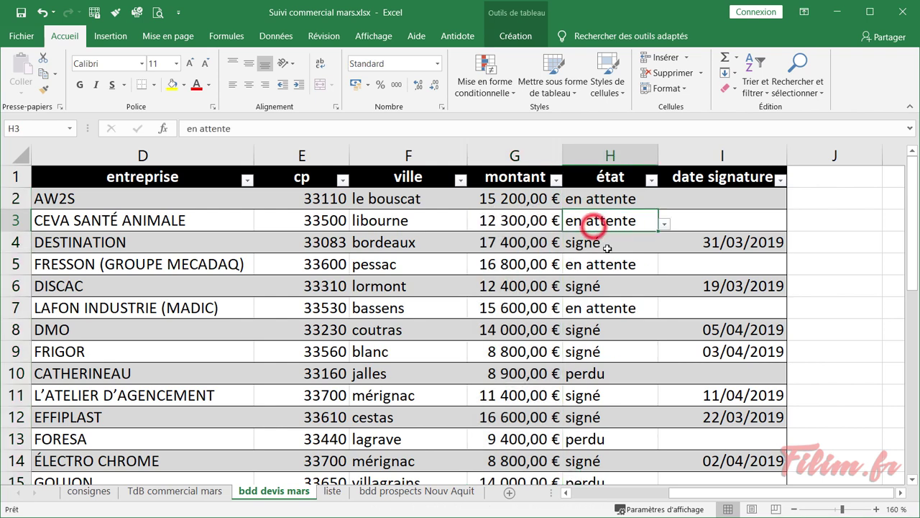
click(612, 371)
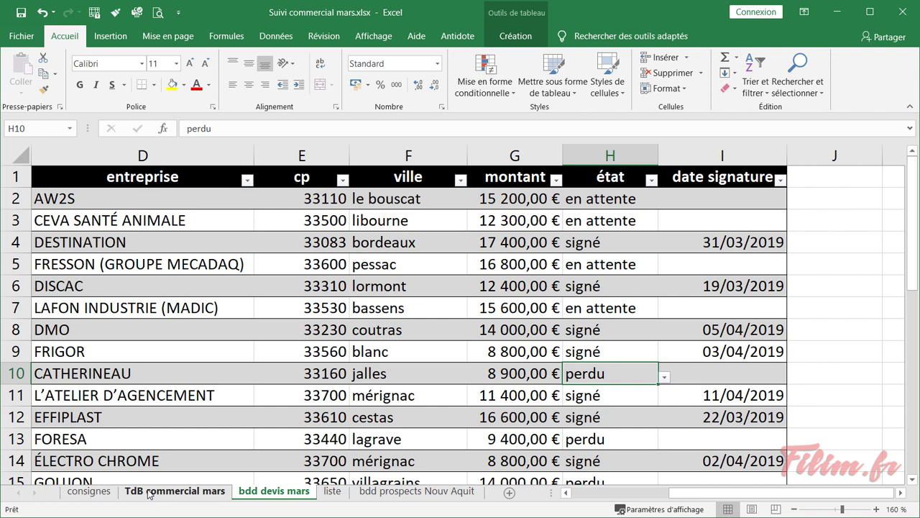
click(497, 168)
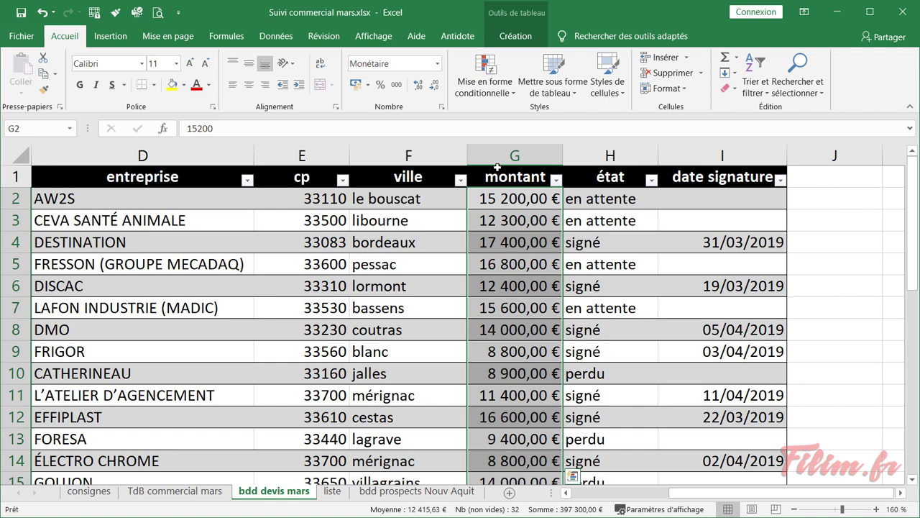
Insert the SOMME.SI.ENS function in cell E4 of TdB commercial mars, choosing it from the full list of functions
click(171, 493)
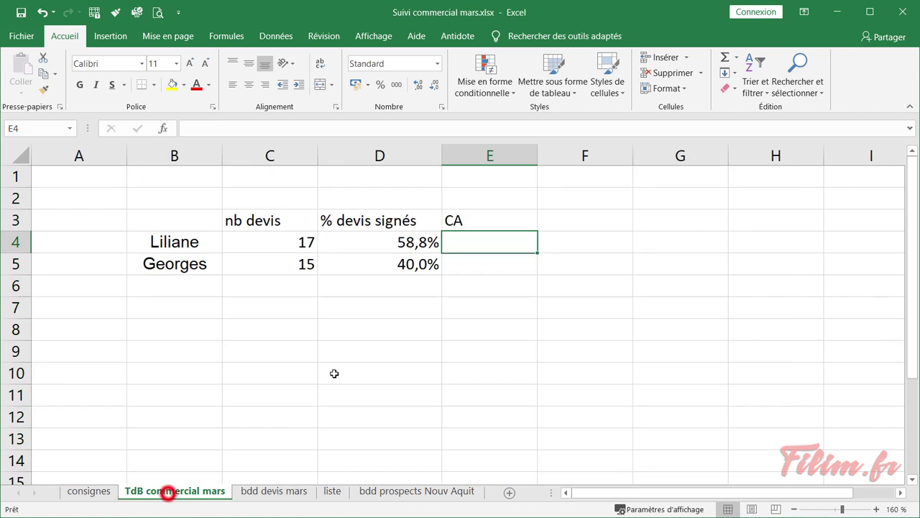
click(474, 243)
click(162, 128)
click(425, 282)
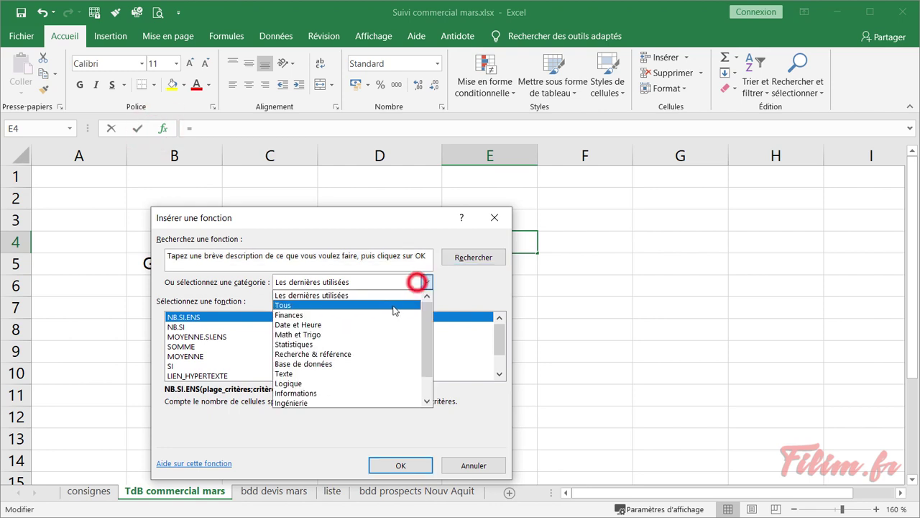
click(390, 307)
click(335, 345)
text(somme)
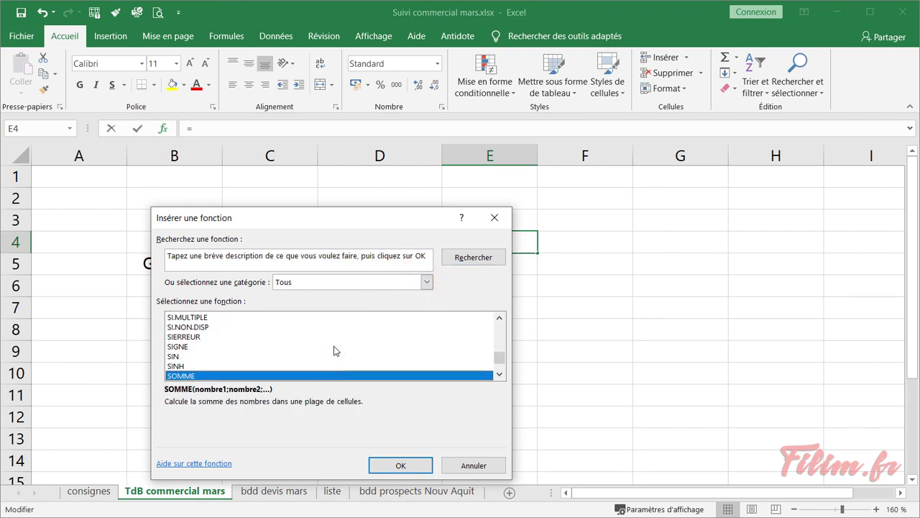
scroll(336, 348, down, 2)
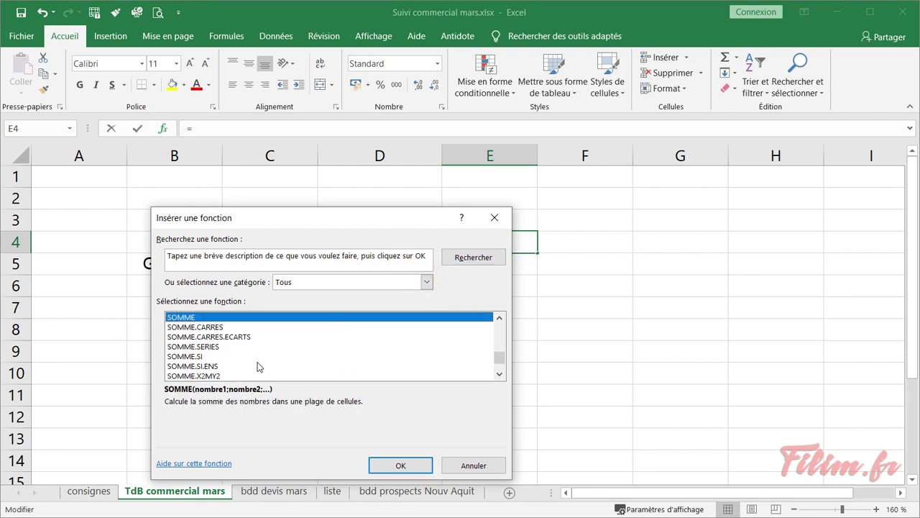
click(259, 366)
double_click(259, 366)
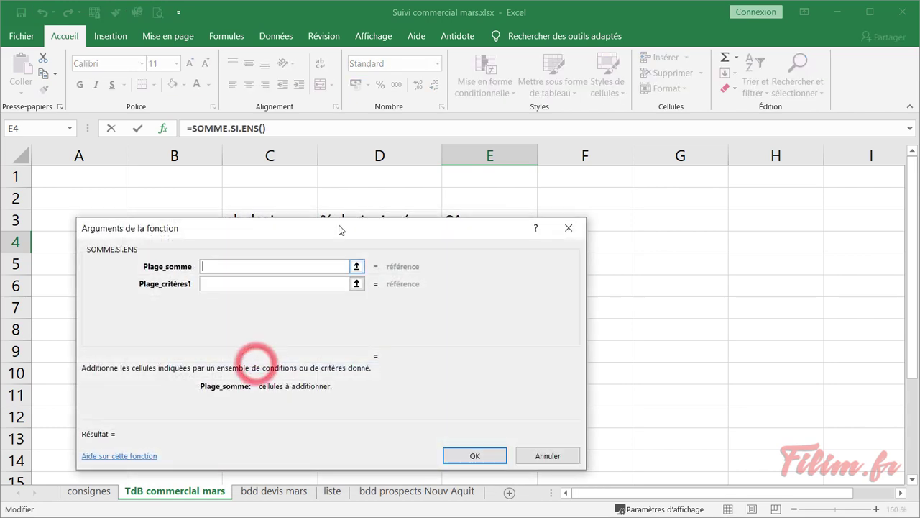
Set Plage_somme to the montant column of the table in bdd devis mars
drag(340, 228, 719, 199)
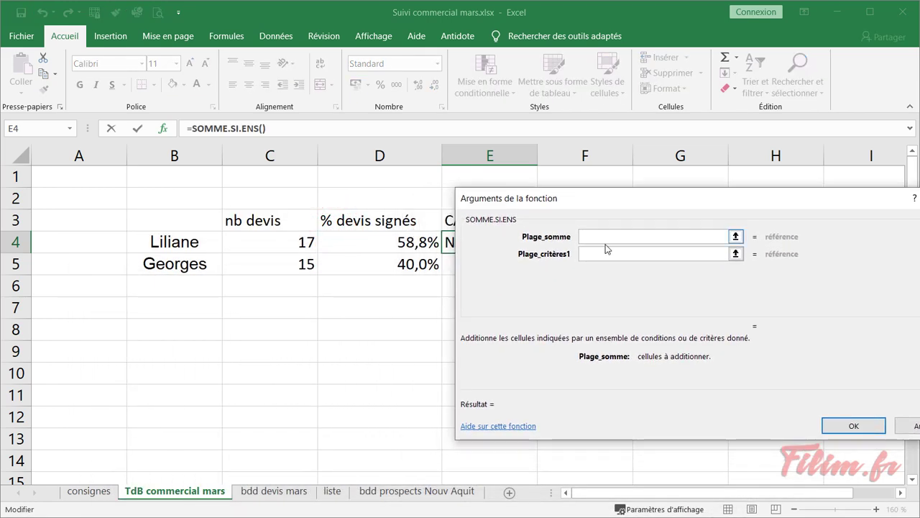
click(272, 491)
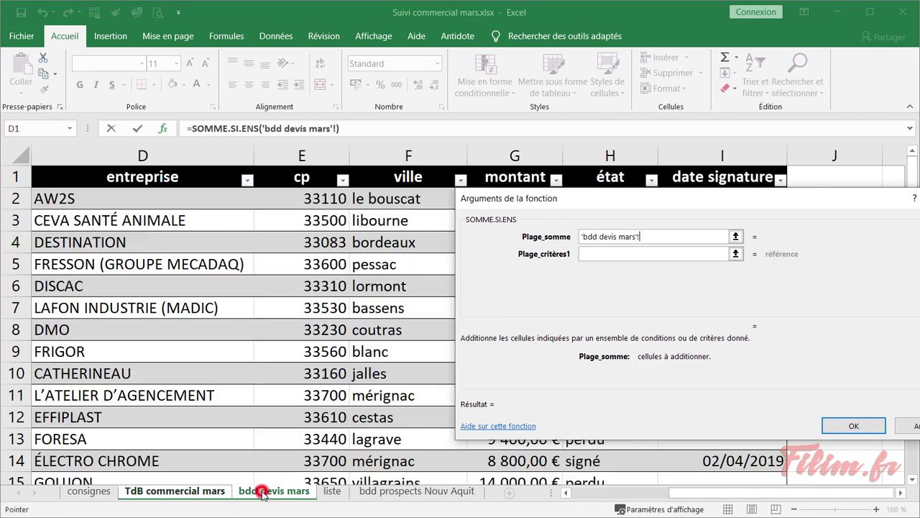
drag(582, 201, 403, 298)
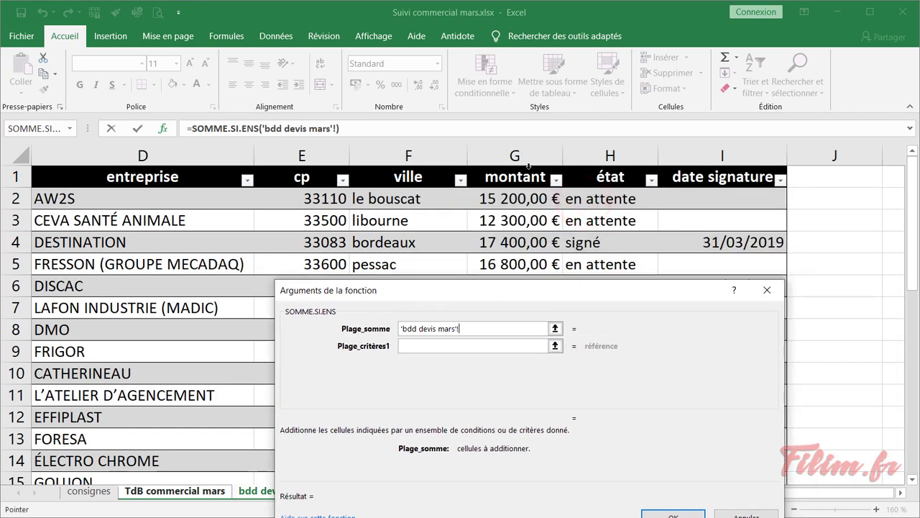
click(528, 168)
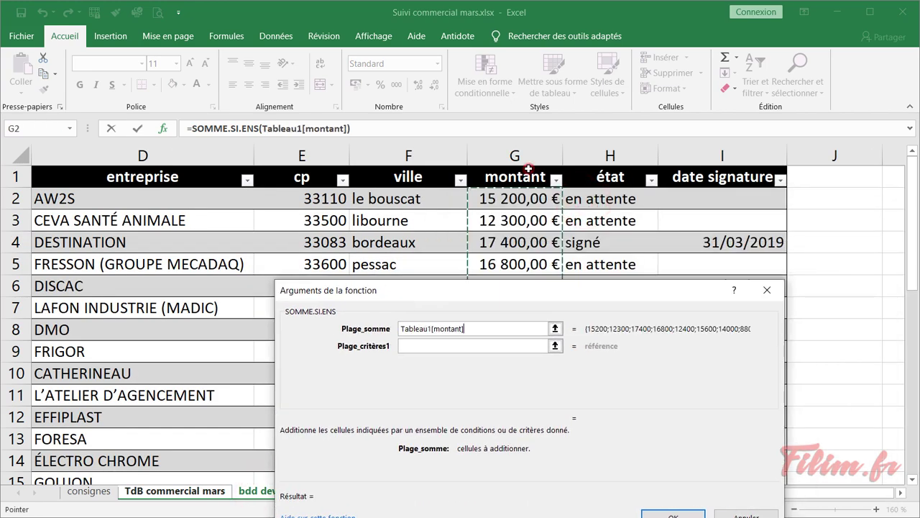
Set Plage_critères1 to the commercial column of bdd devis mars and Critères1 to cell B4
click(415, 350)
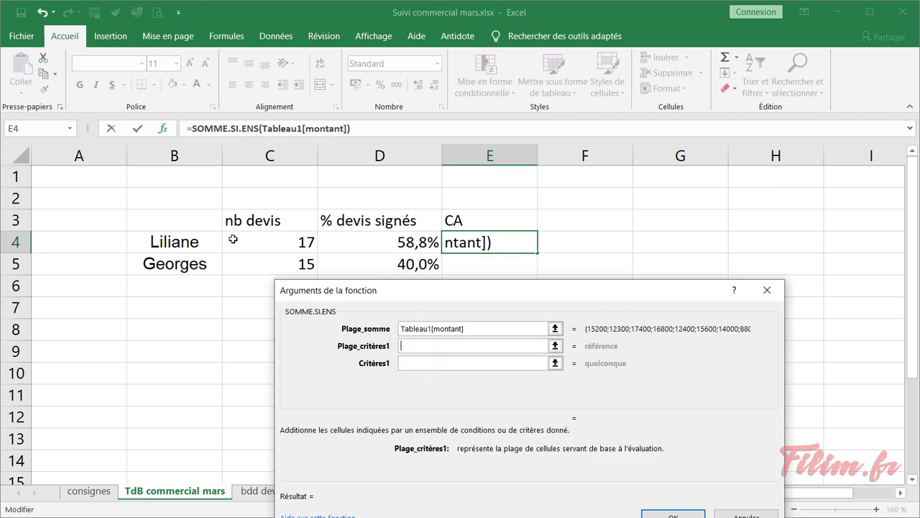
click(256, 491)
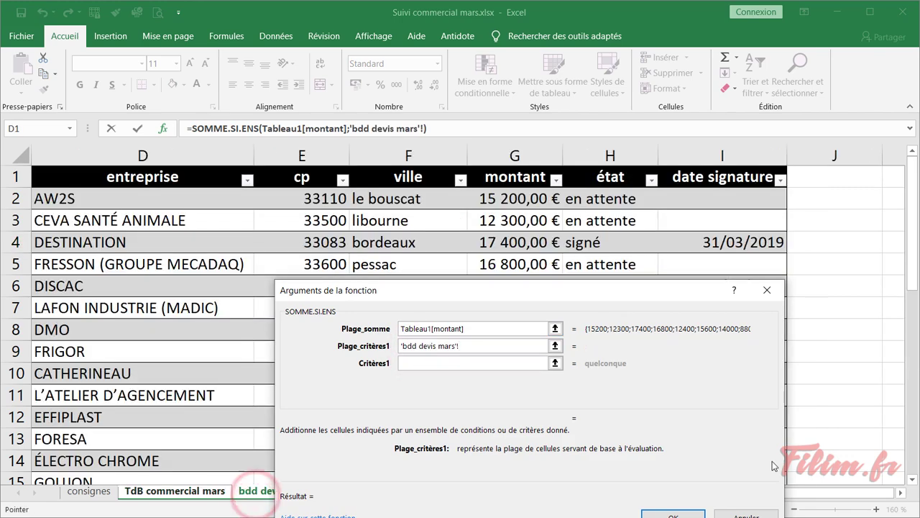
drag(678, 294, 748, 218)
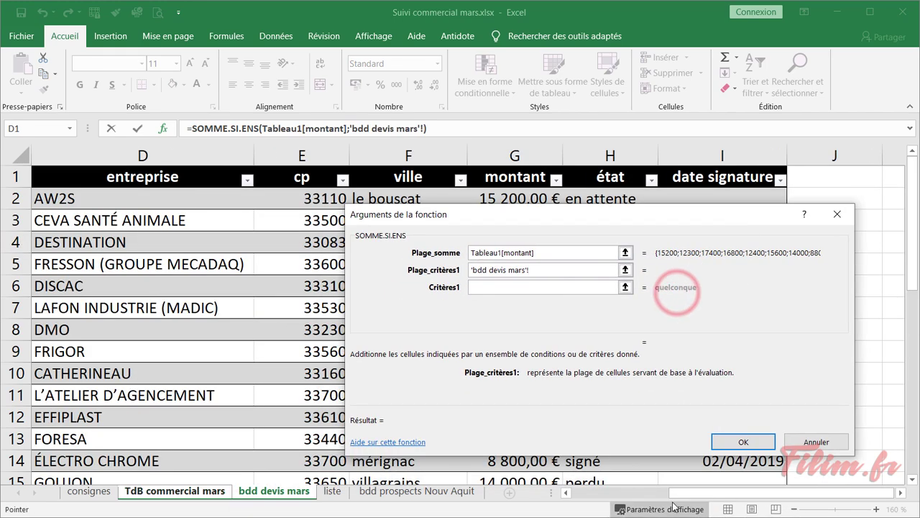
drag(681, 492, 560, 487)
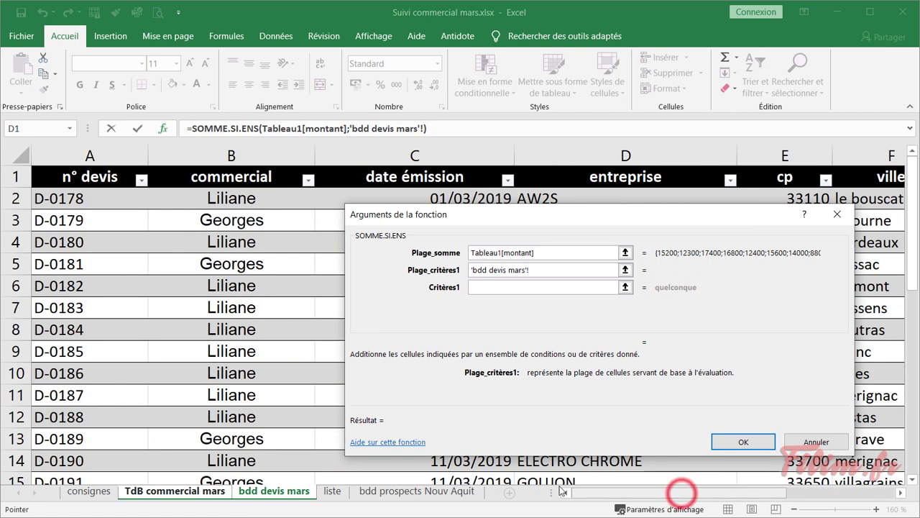
click(231, 165)
click(477, 287)
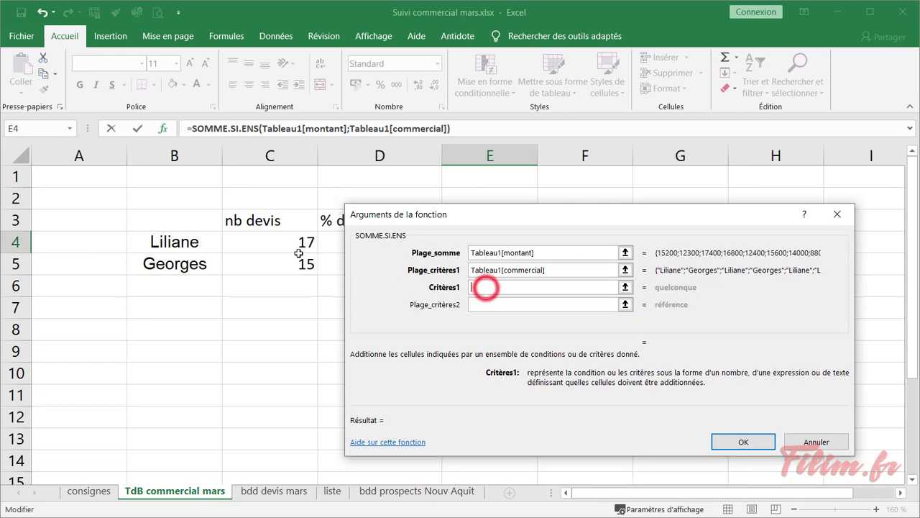
click(164, 241)
Set Plage_critères2 to the état column of the table in bdd devis mars
click(476, 305)
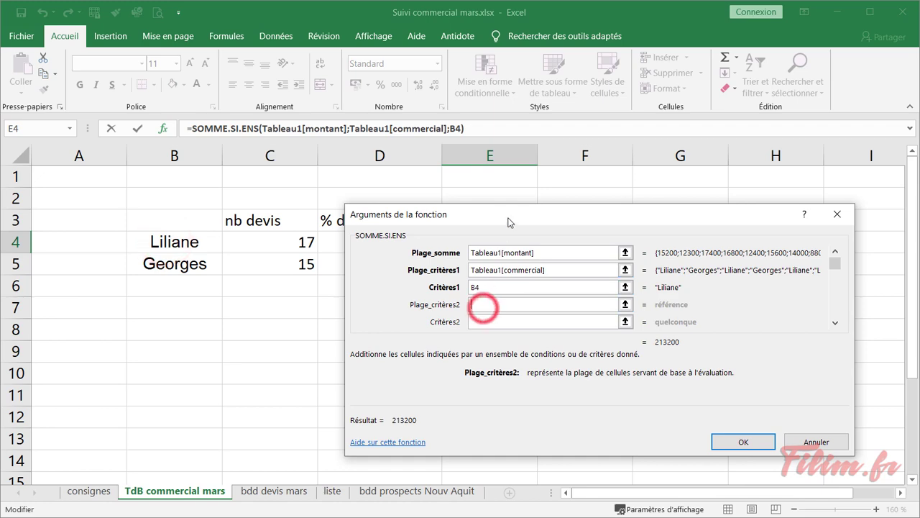
drag(507, 215, 392, 218)
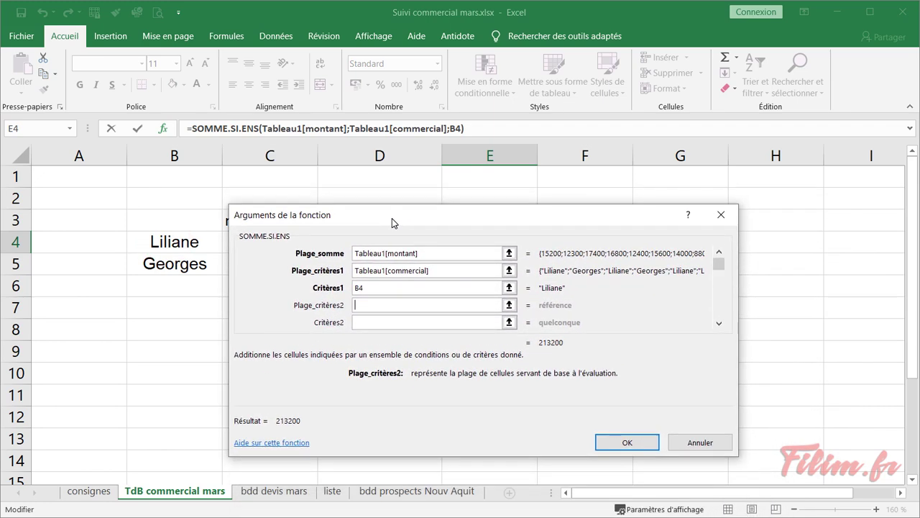
click(331, 491)
click(294, 495)
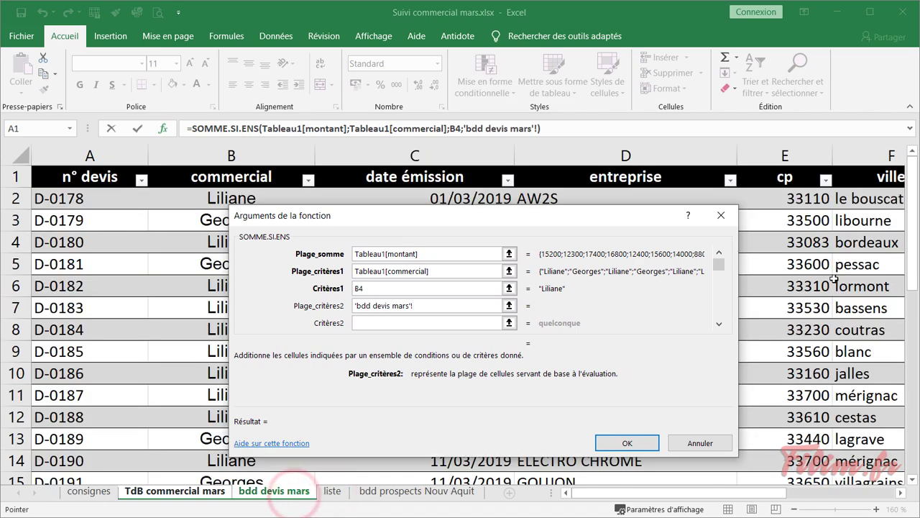
drag(746, 491, 764, 492)
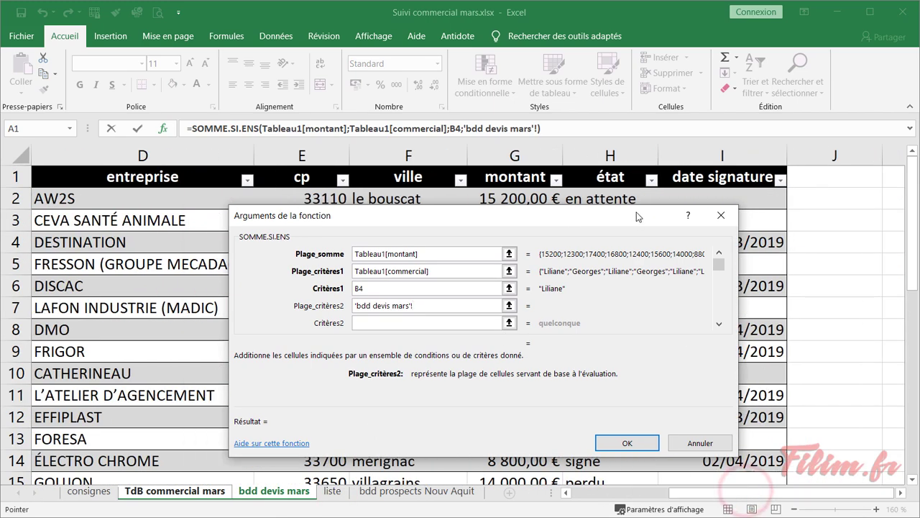
drag(636, 216, 578, 295)
click(601, 168)
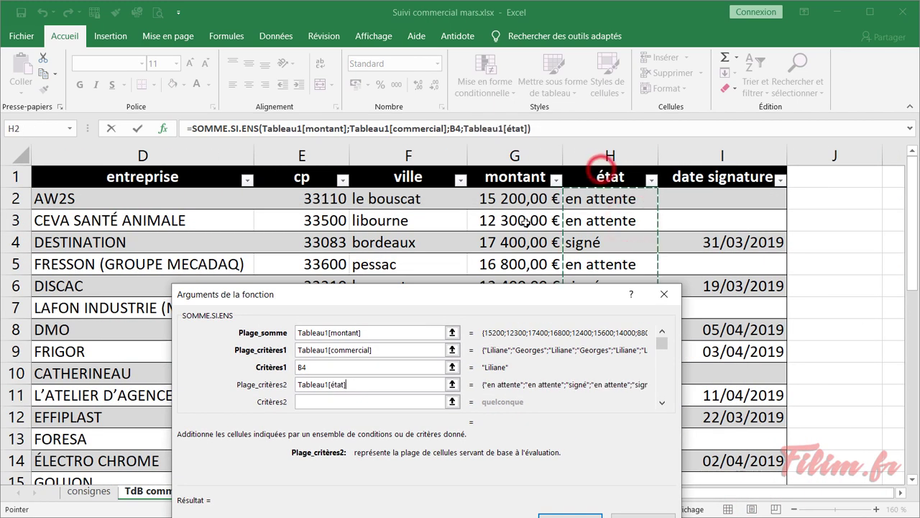
Set Critères2 to "signé" and validate the SOMME.SI.ENS formula in E4
click(320, 403)
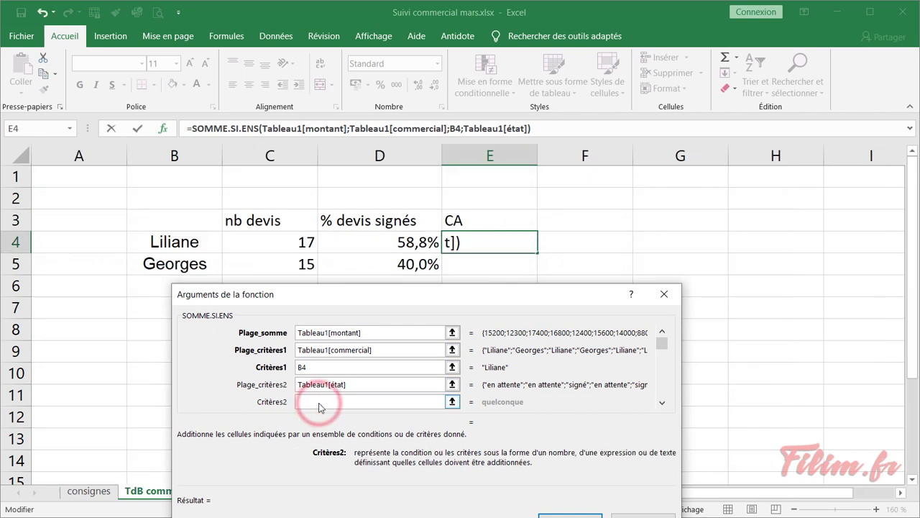
text(si)
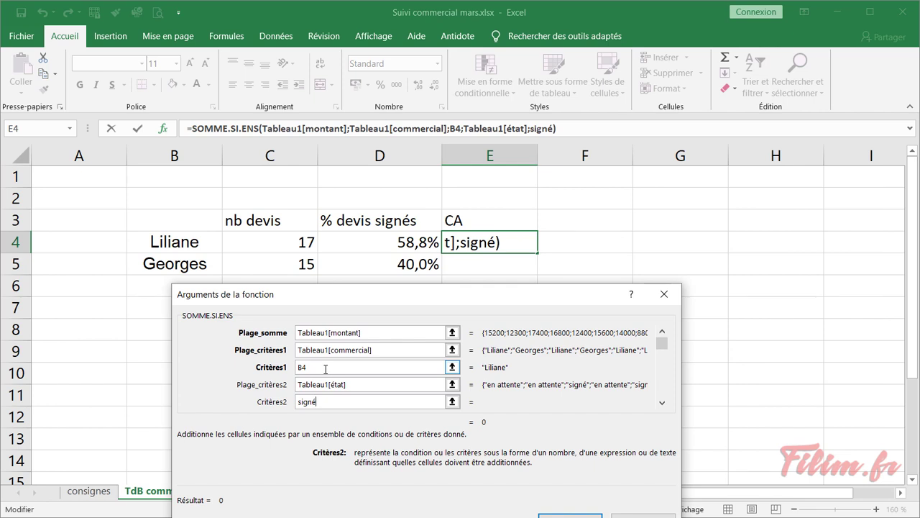
text(gné)
click(326, 368)
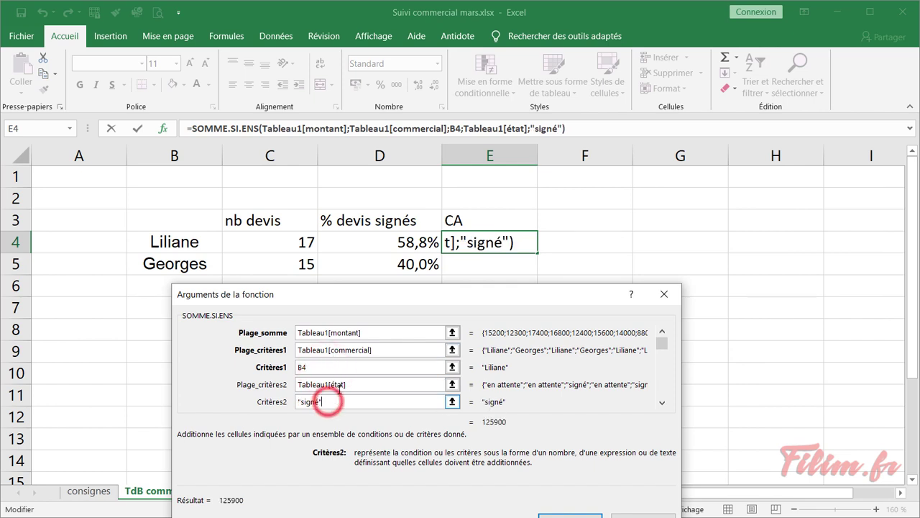
click(353, 333)
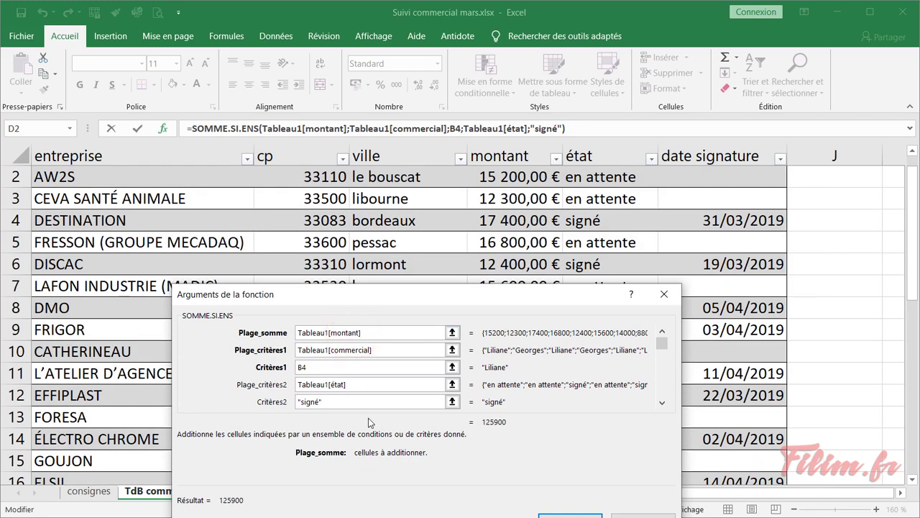
click(554, 517)
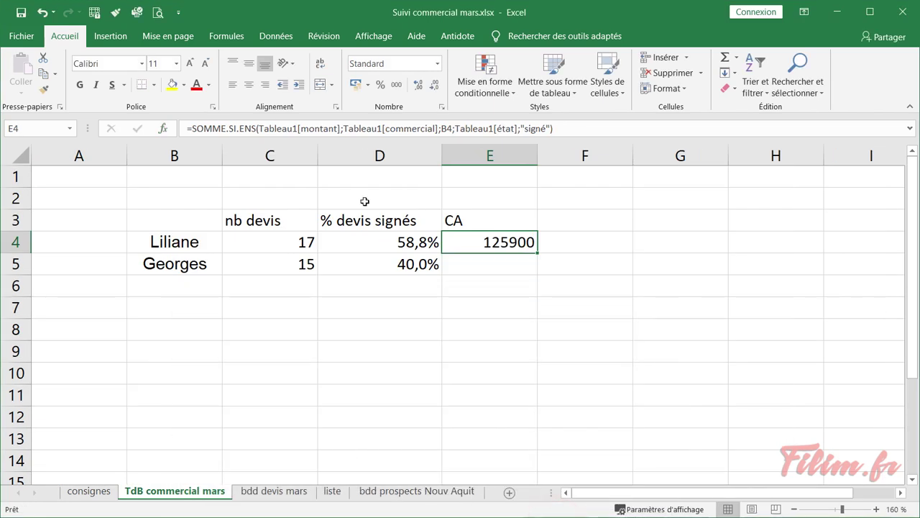
Format E4 as Monétaire without decimals and copy the formula down to E5
click(437, 63)
click(403, 154)
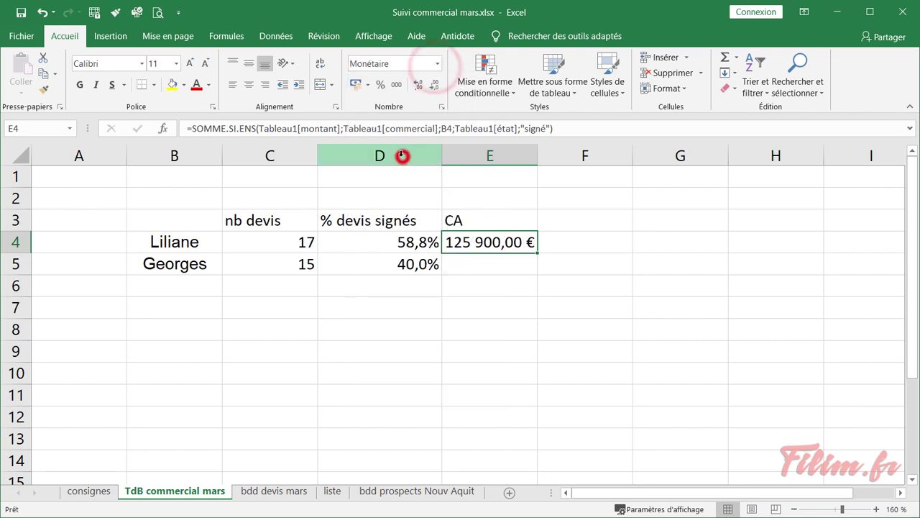
click(430, 85)
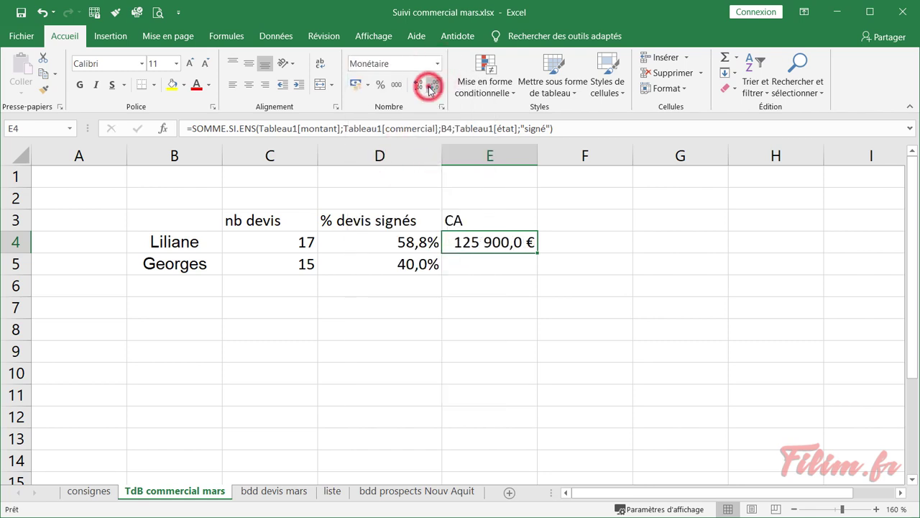
click(430, 85)
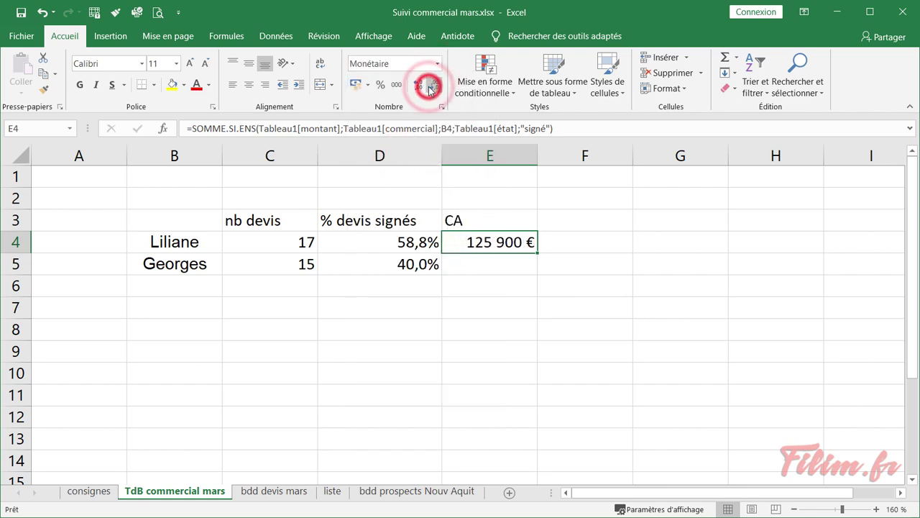
double_click(539, 253)
click(508, 357)
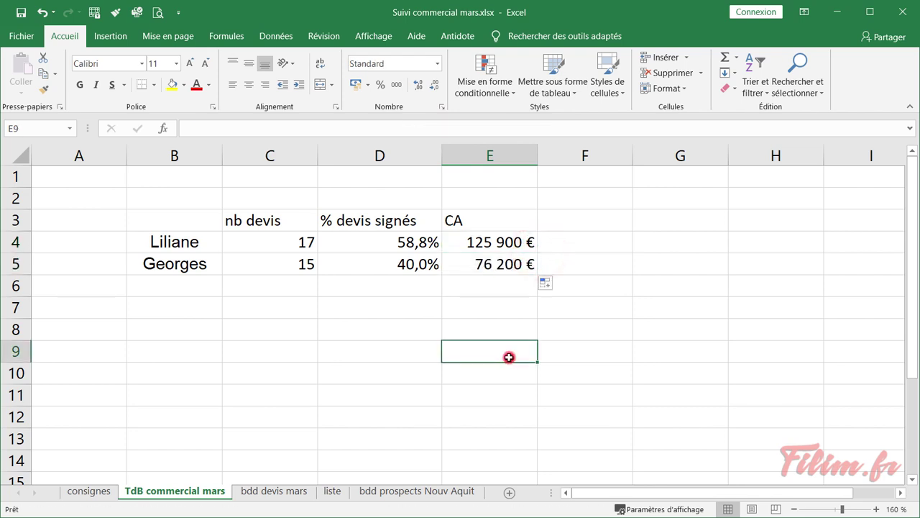
Filter the commercial column of the bdd devis mars table to the salesperson listed in B5 of the dashboard
click(496, 264)
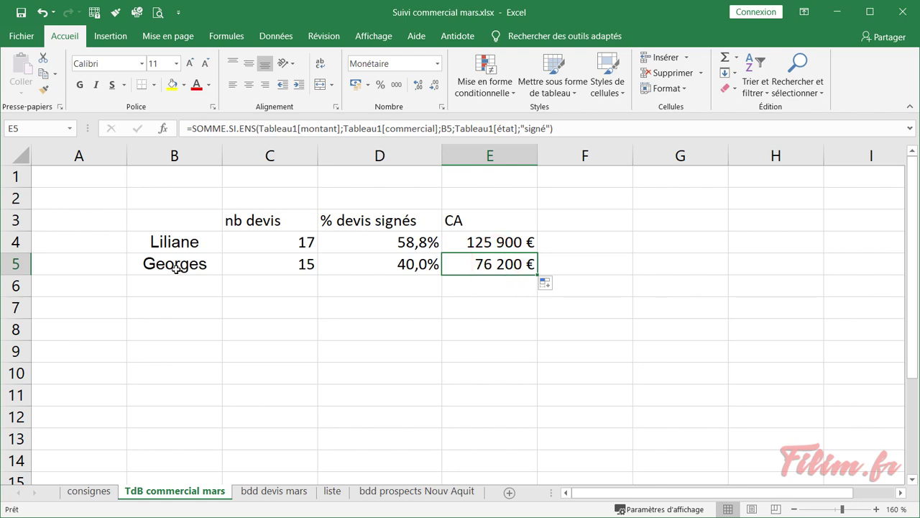
click(264, 491)
click(242, 312)
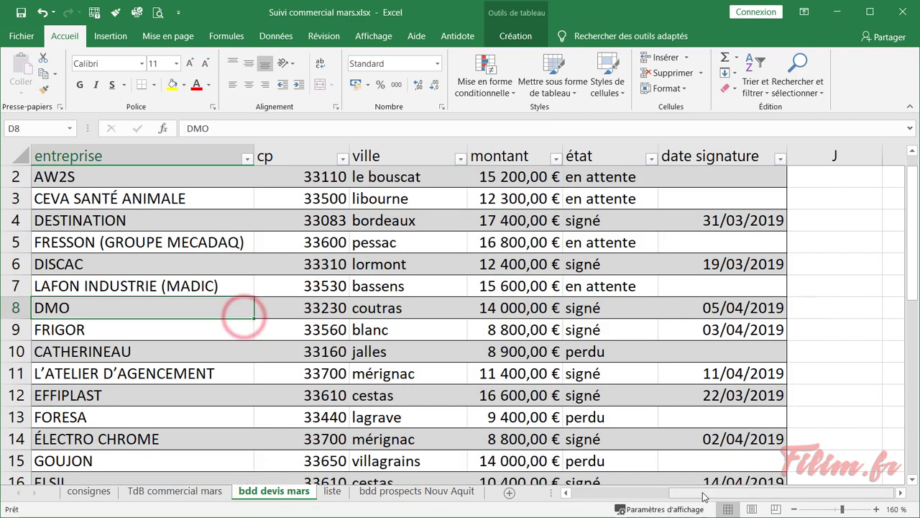
drag(702, 492, 572, 490)
click(265, 242)
click(308, 159)
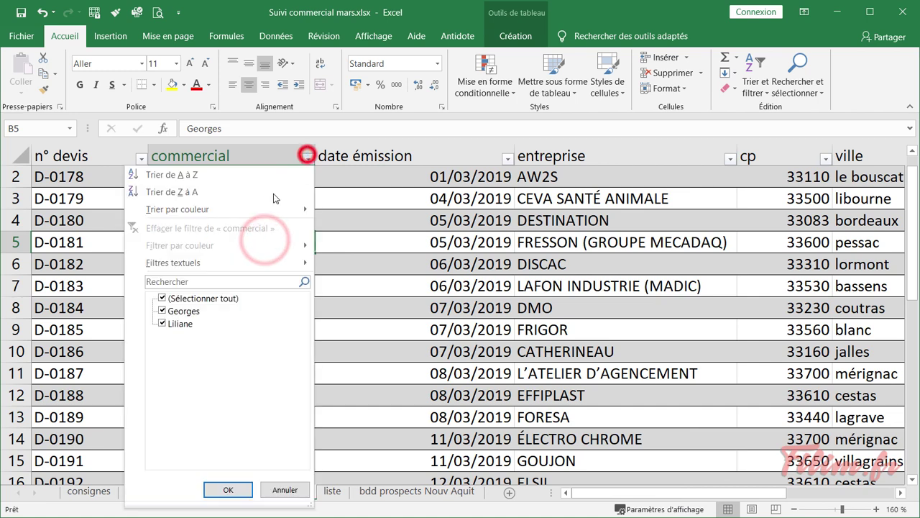
click(163, 324)
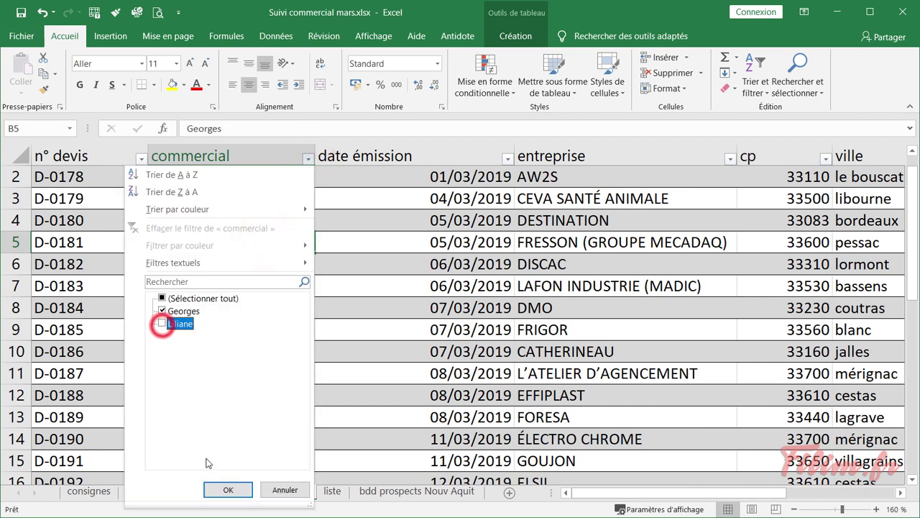
click(217, 490)
Filter the état column to show only the "signé" quotes
drag(619, 496, 801, 492)
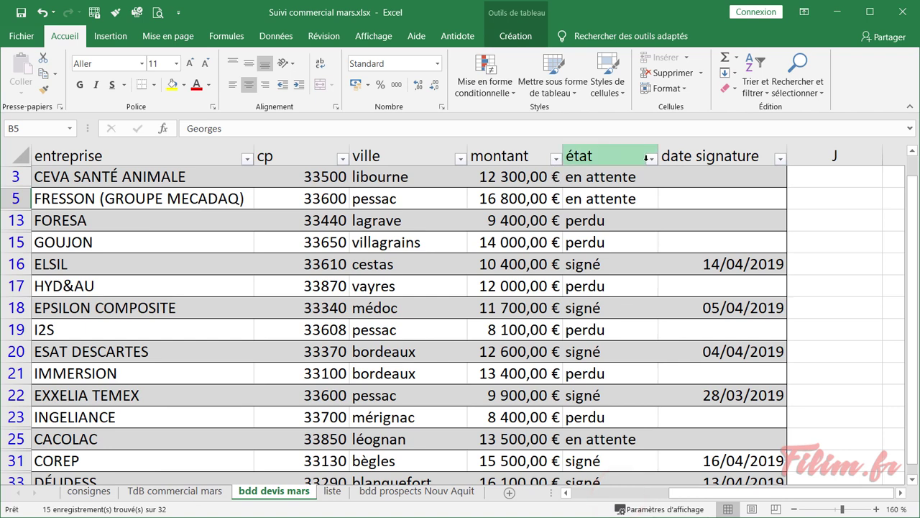
click(651, 159)
click(530, 301)
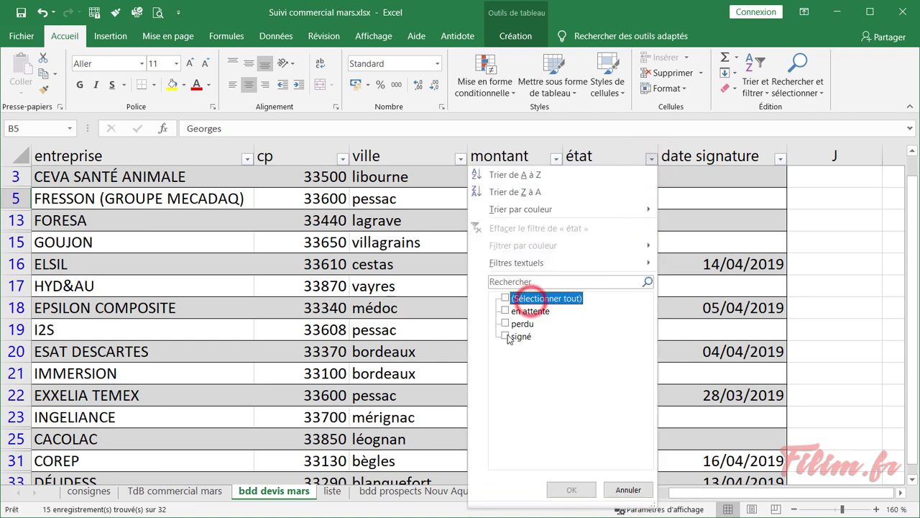
click(506, 336)
click(571, 490)
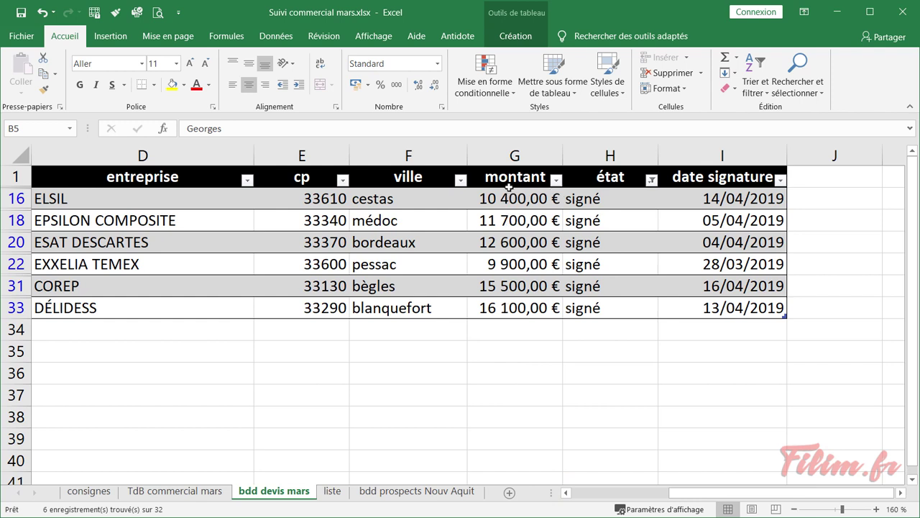
Check the sum of the filtered montant cells against the CA in E5 of TdB commercial mars
drag(506, 198, 503, 306)
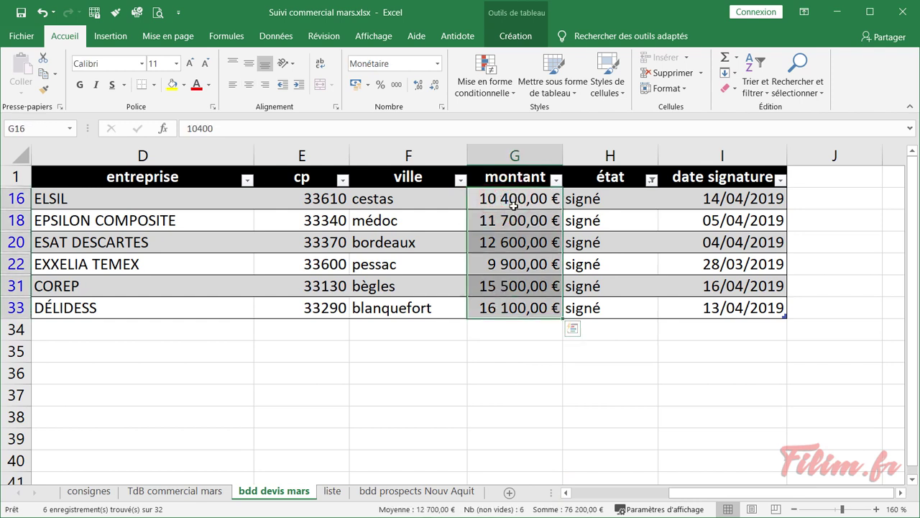
click(571, 509)
click(571, 509)
click(559, 509)
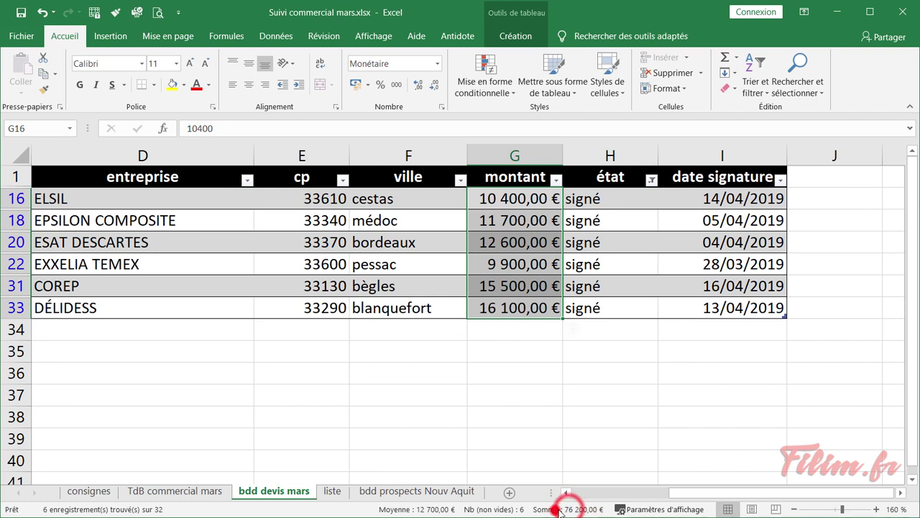
click(573, 507)
click(553, 507)
click(578, 508)
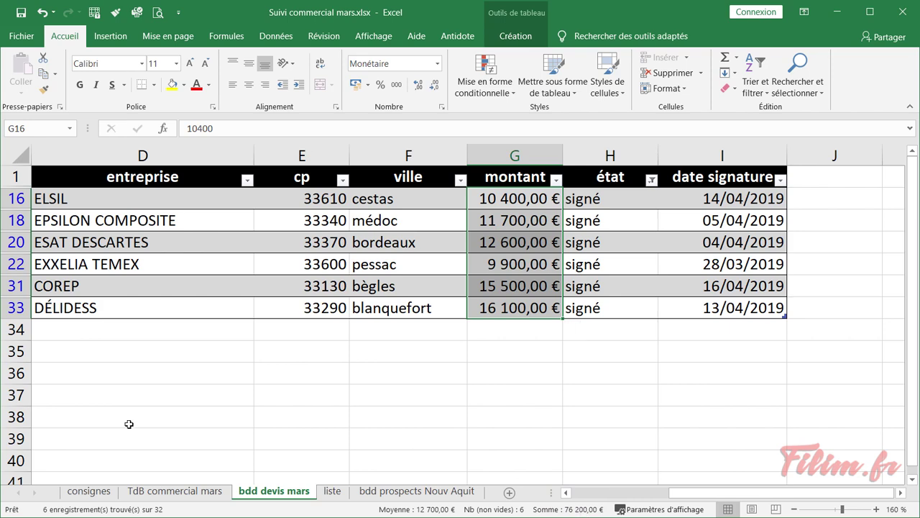
click(162, 492)
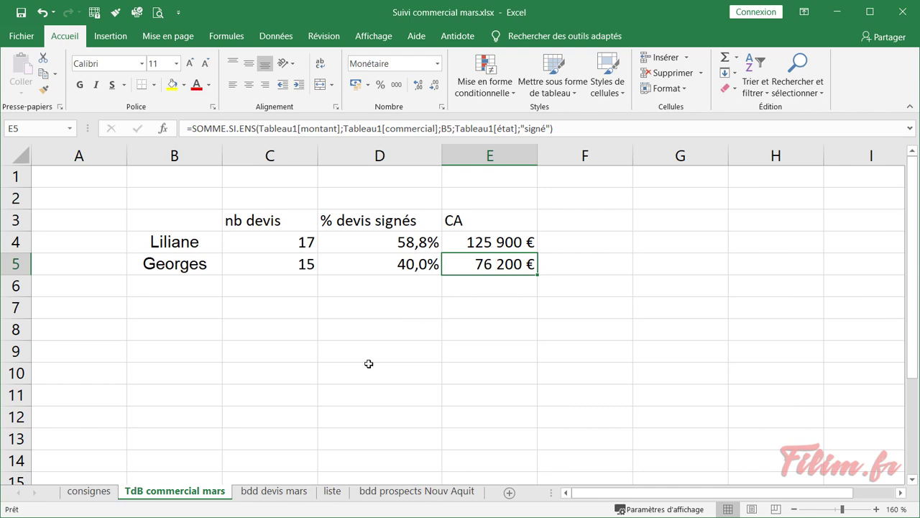
Clear all filters from the quote table in bdd devis mars
click(266, 491)
click(507, 246)
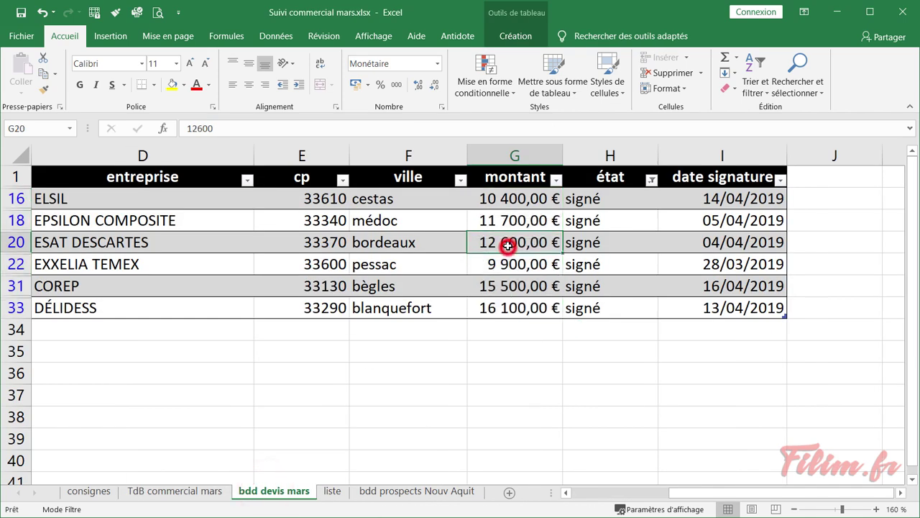
click(514, 223)
click(503, 262)
click(501, 244)
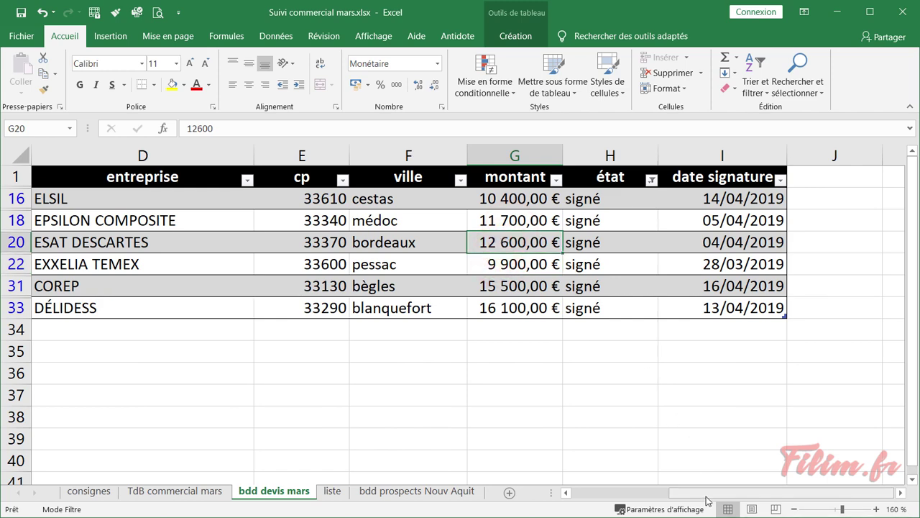
drag(707, 501, 701, 494)
click(472, 266)
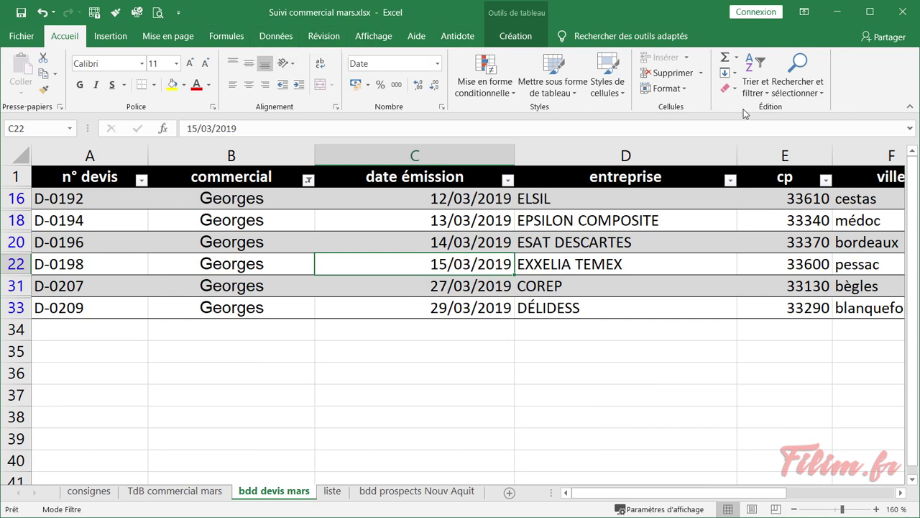
click(755, 87)
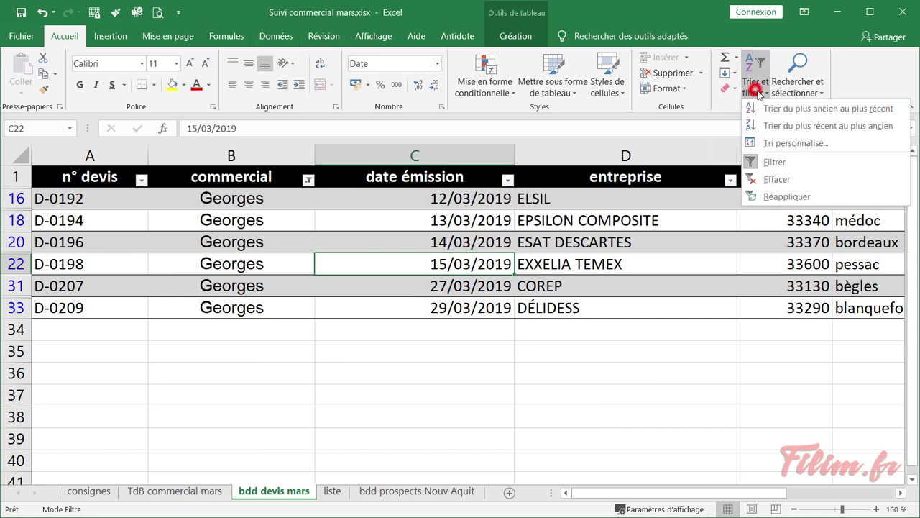
click(779, 179)
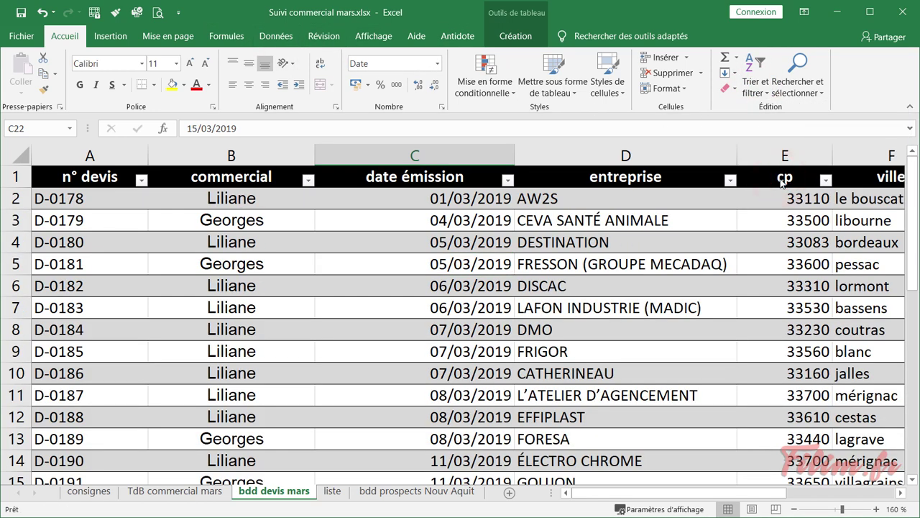
Replace the header in D3 of TdB commercial mars with "Tx transformation" and widen column D to fit it
click(105, 493)
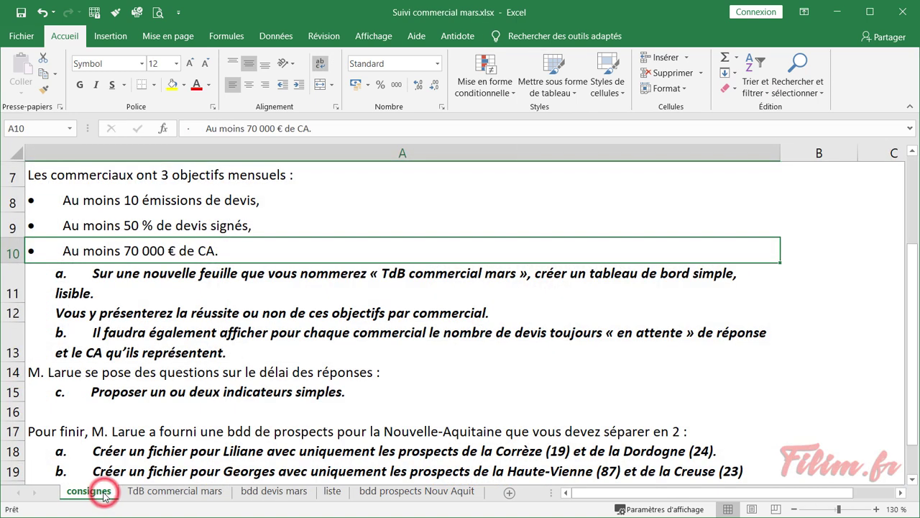
click(194, 494)
click(333, 303)
click(382, 217)
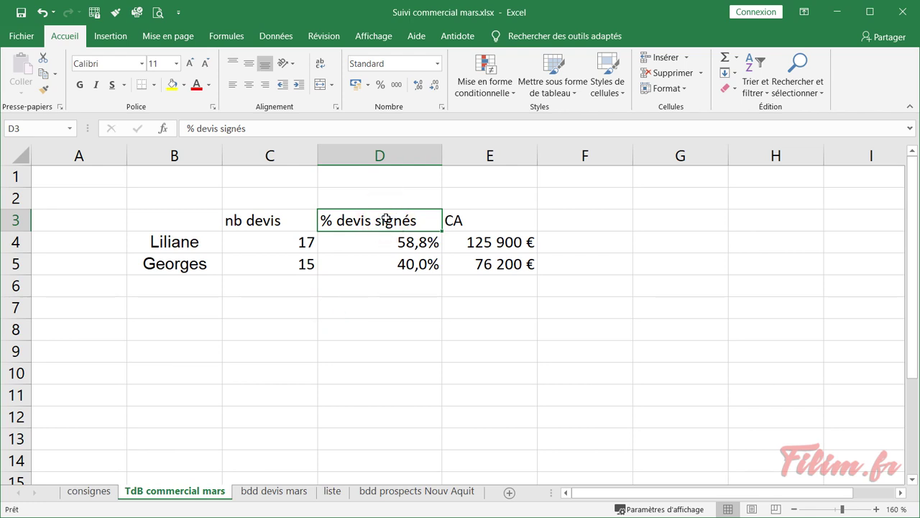
text(Tx tr)
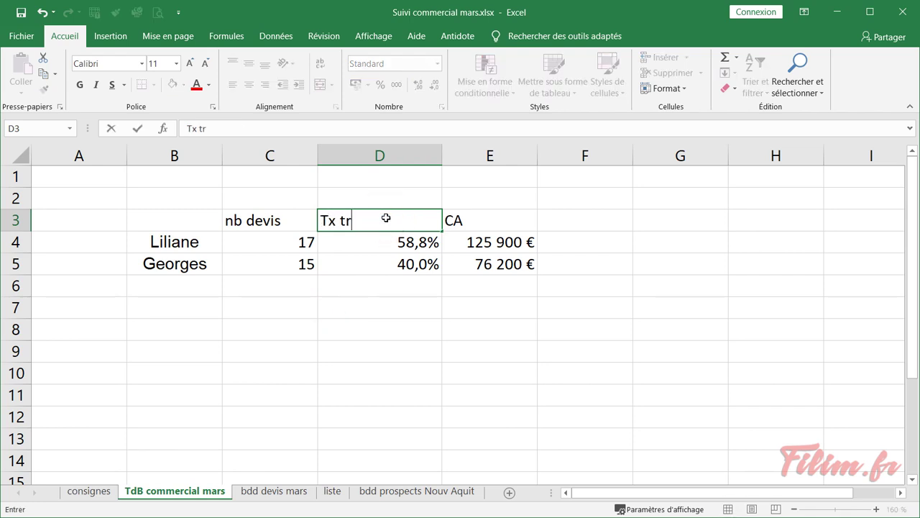
text(ansformation)
key(Return)
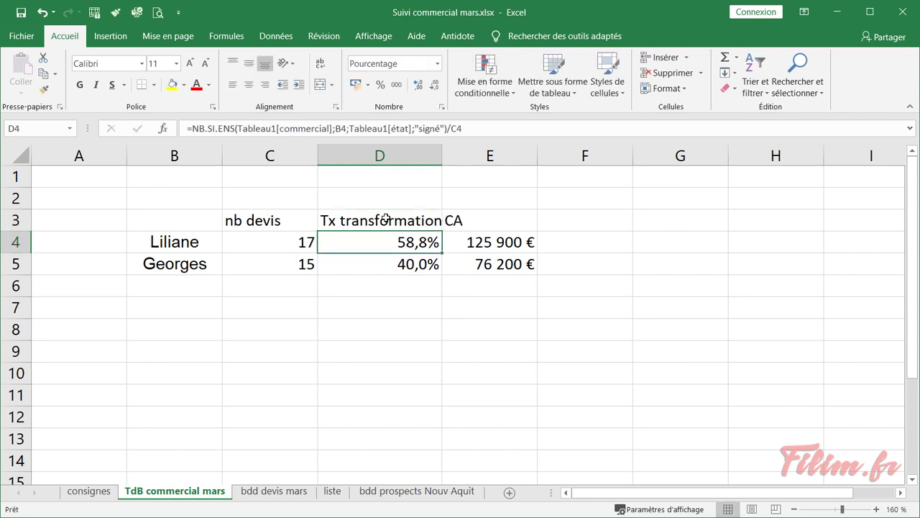
drag(442, 154, 455, 153)
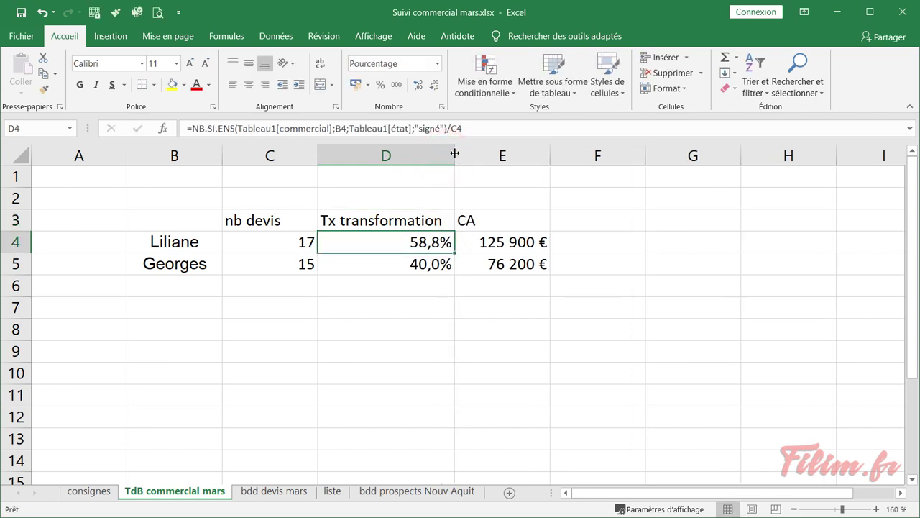
Examine the nb devis, Tx transformation and CA figures of both salespersons in the dashboard table
click(286, 221)
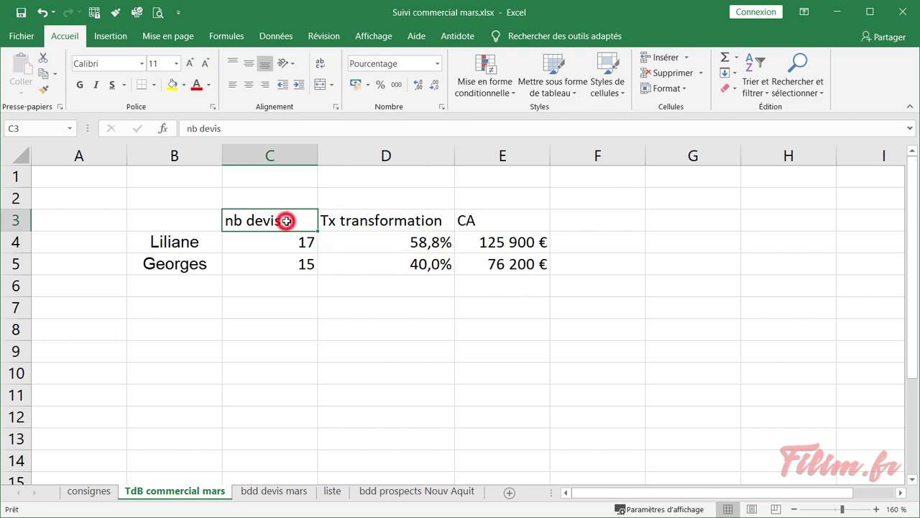
right_click(520, 309)
right_click(485, 312)
click(485, 312)
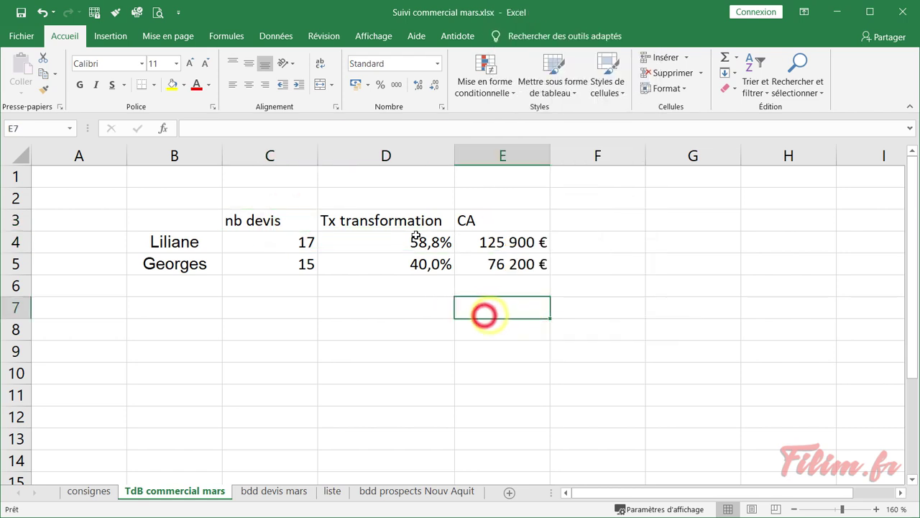
click(403, 244)
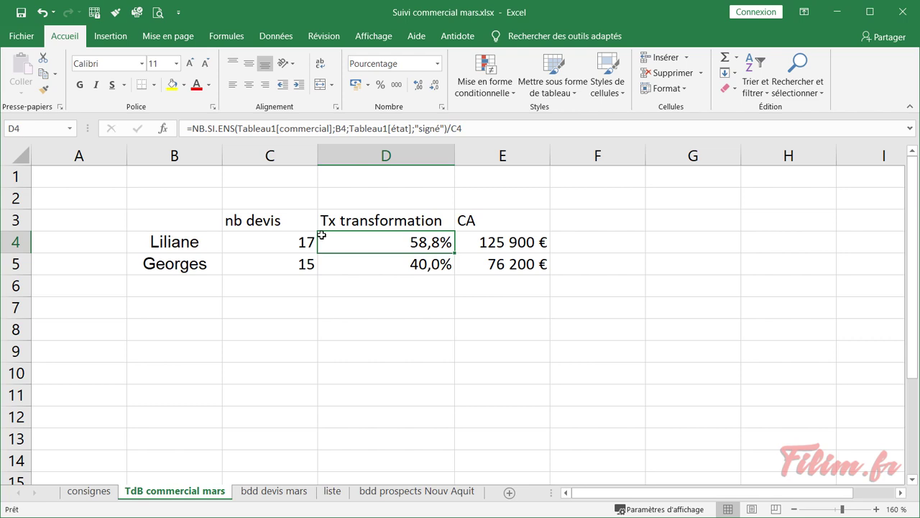
click(360, 306)
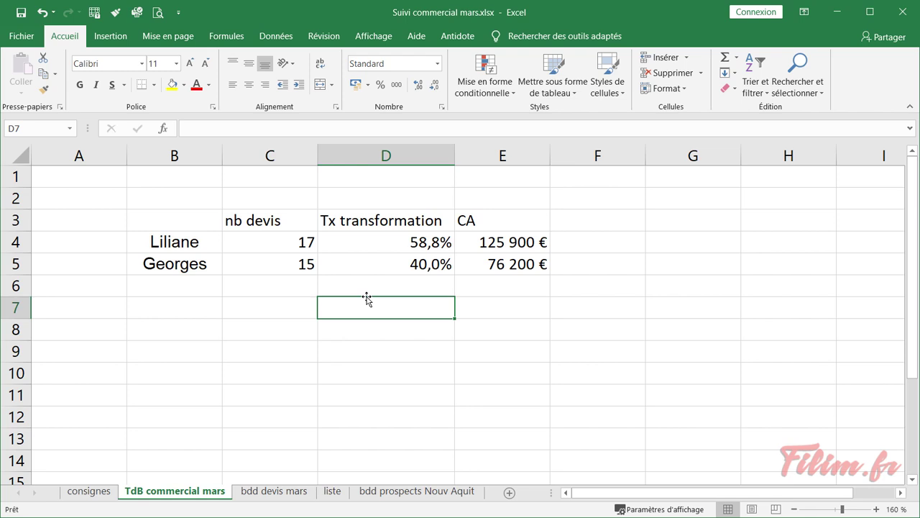
drag(200, 222, 535, 263)
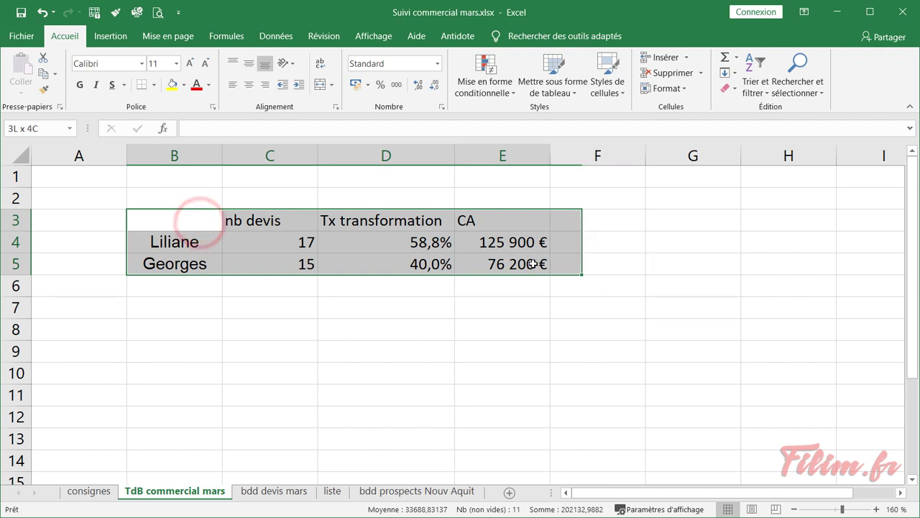
drag(291, 242, 531, 256)
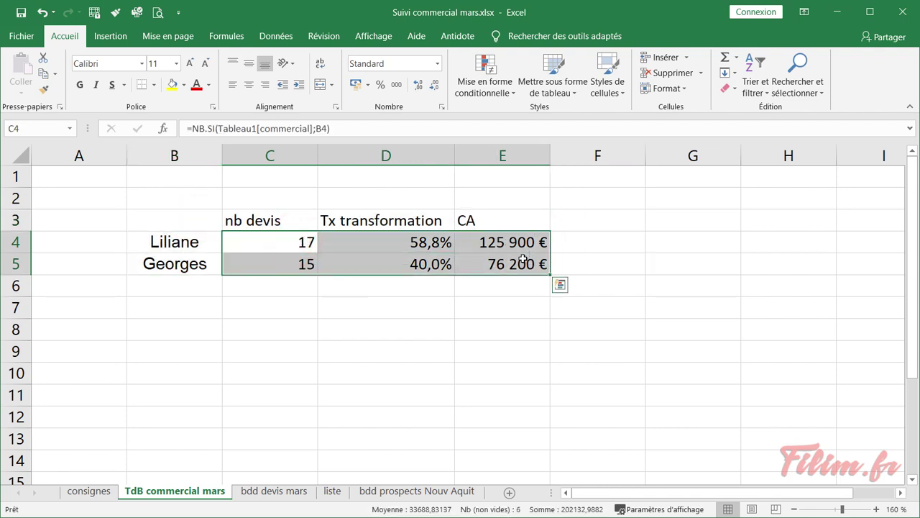
click(456, 315)
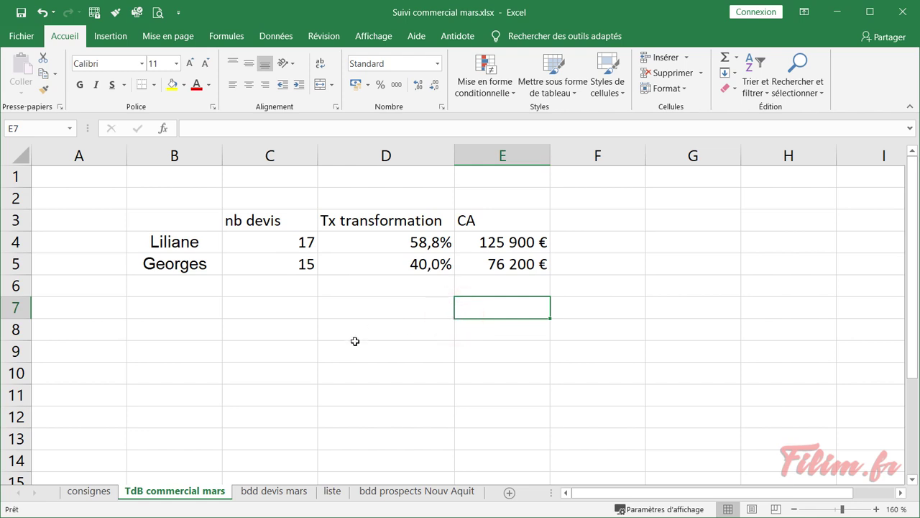
click(286, 245)
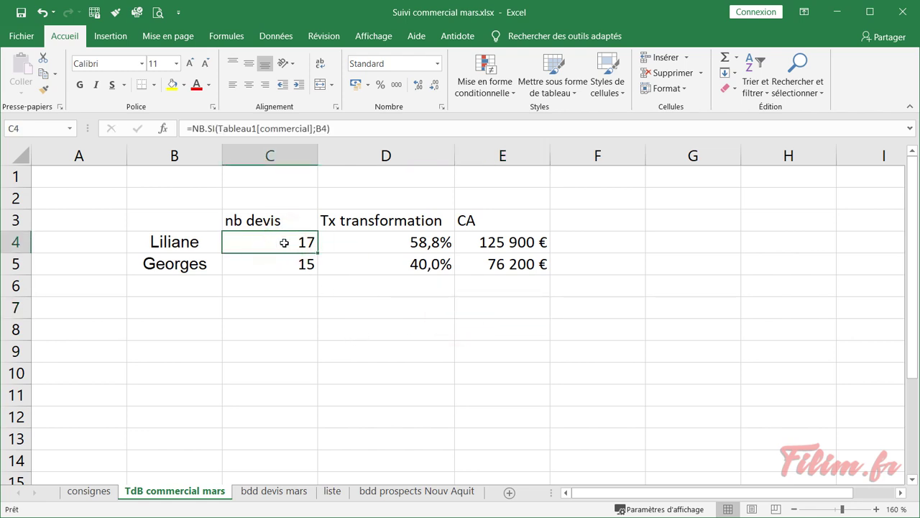
click(300, 299)
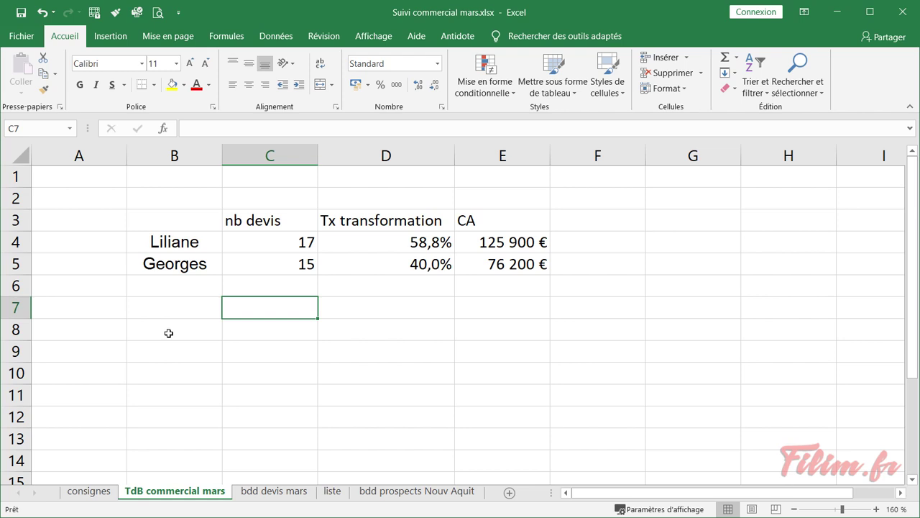
click(243, 244)
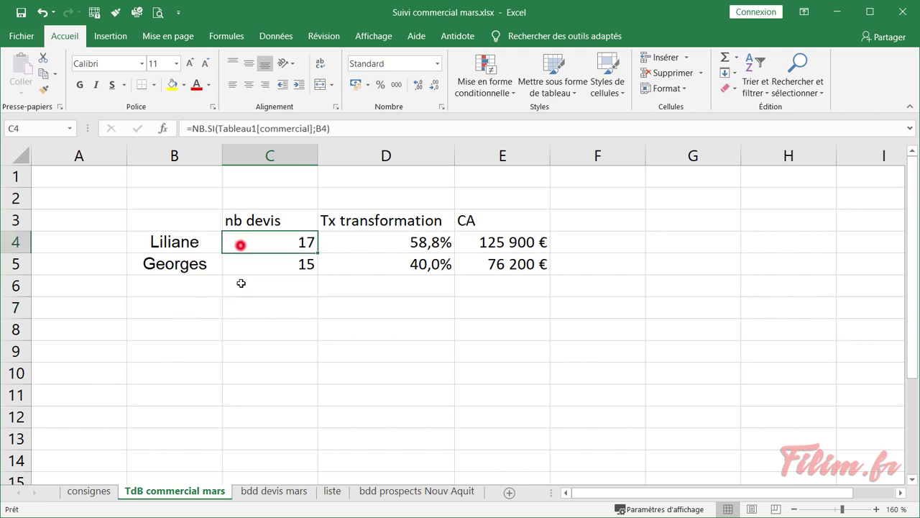
click(371, 241)
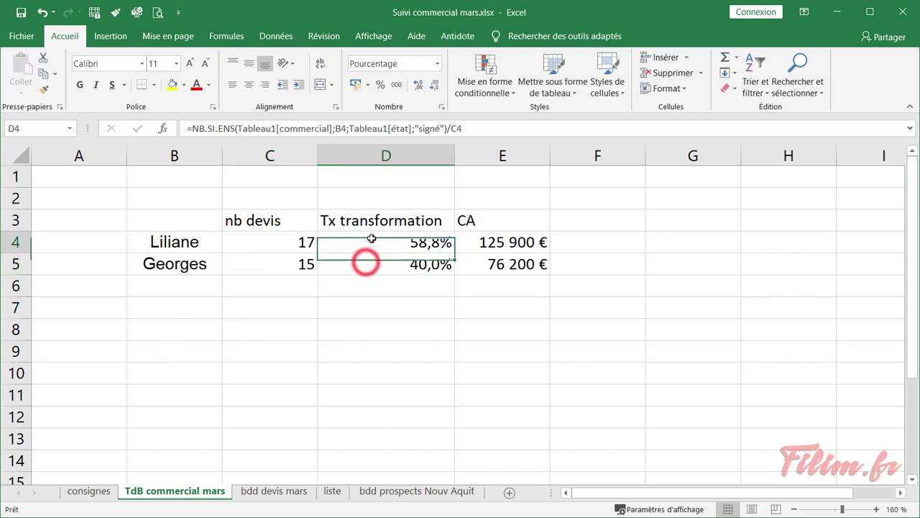
click(478, 264)
click(419, 263)
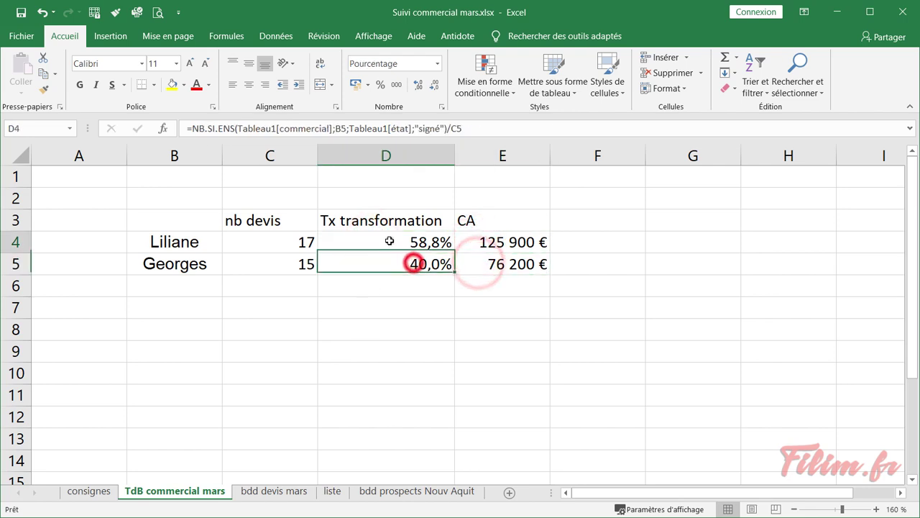
click(284, 248)
click(267, 261)
click(238, 241)
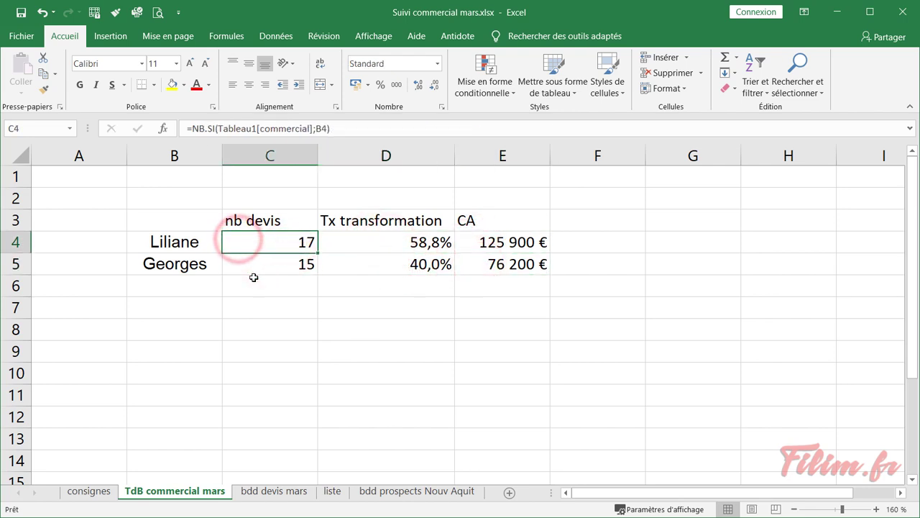
click(183, 243)
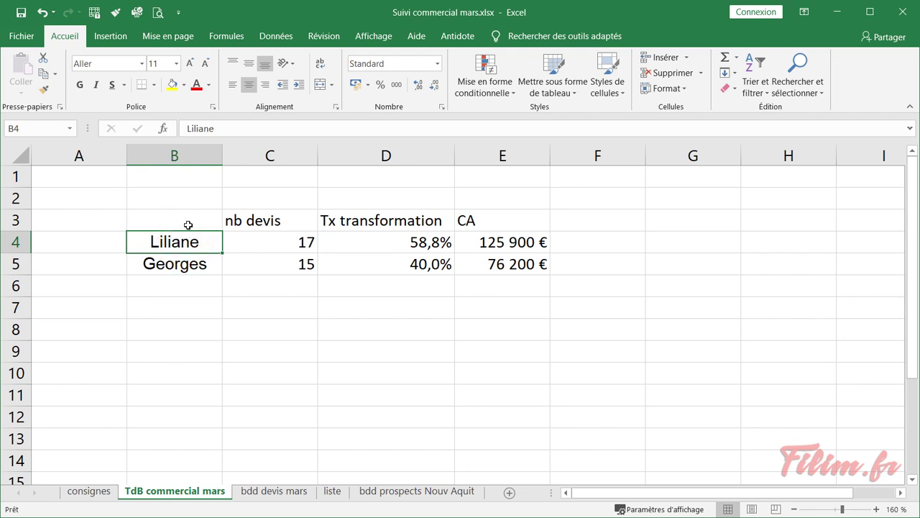
Move the first salesperson's name to B2 and the second salesperson's name to D2
ctrl+scroll(224, 368, up, 4)
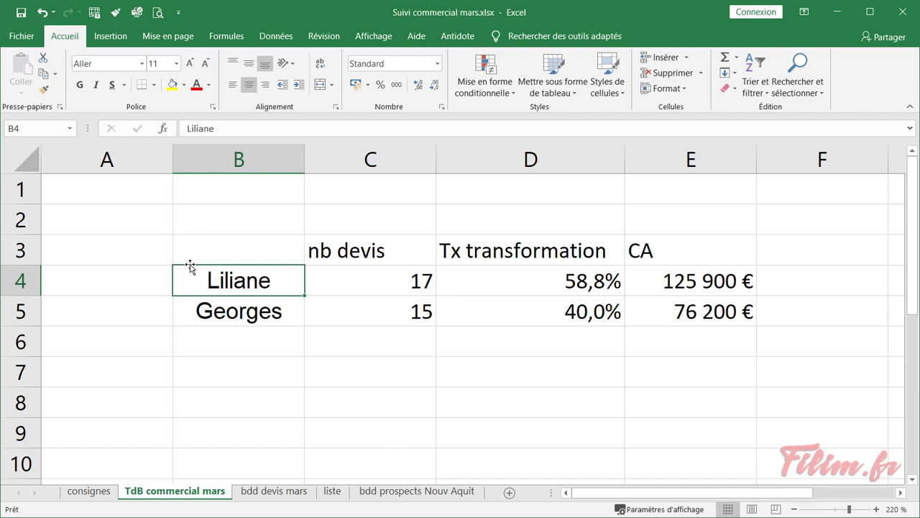
drag(190, 266, 191, 228)
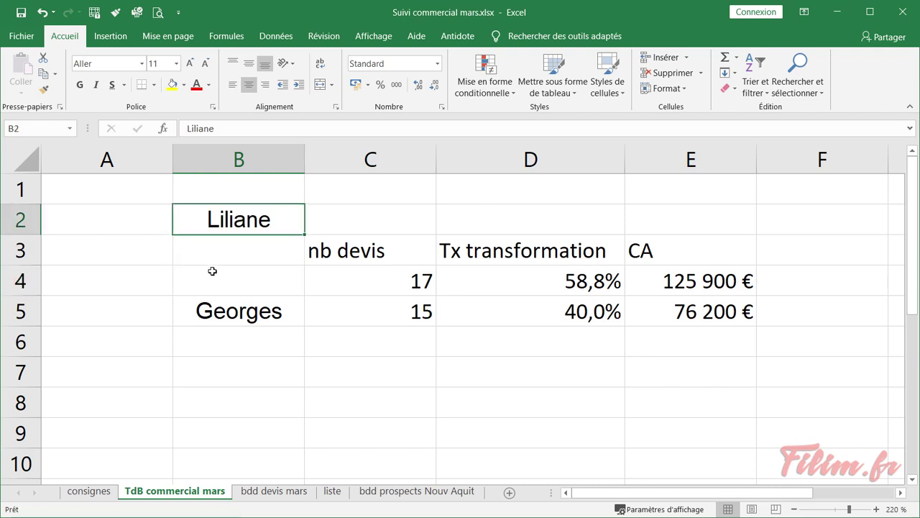
click(232, 300)
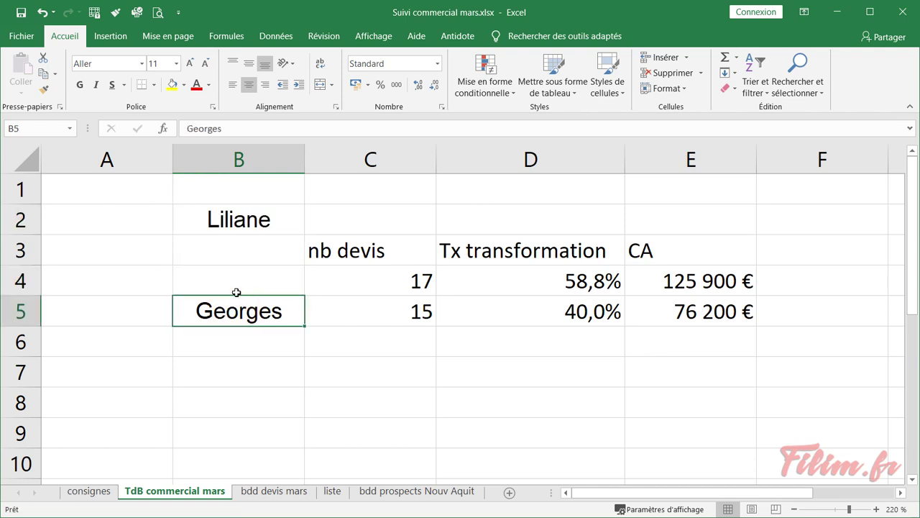
drag(237, 297, 499, 224)
Move the nb devis header and the first salesperson's count to B4:B5, and shift the Tx transformation and CA block to D7:E9
click(373, 246)
drag(341, 266, 257, 288)
click(359, 289)
drag(359, 294, 250, 325)
drag(477, 246, 640, 433)
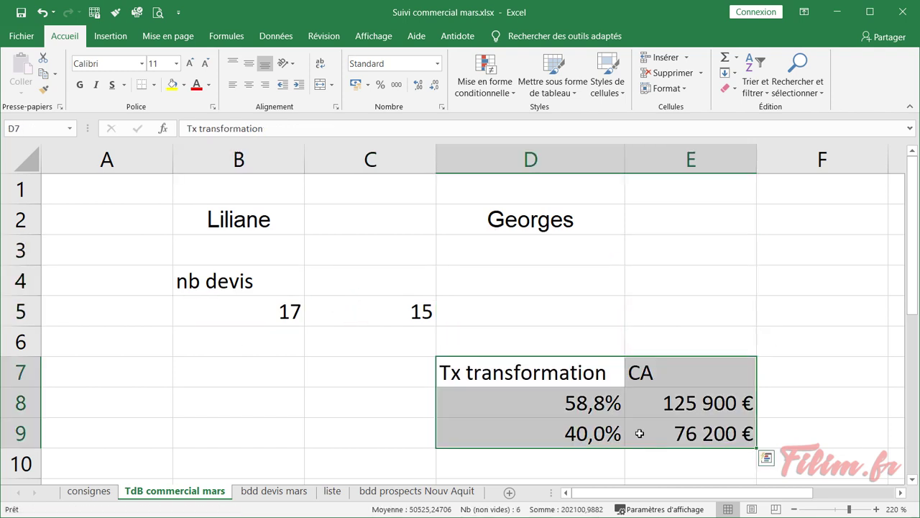
Move the second salesperson's quote count to E5 and their name to E2
click(398, 317)
drag(381, 299, 516, 309)
drag(622, 310, 644, 311)
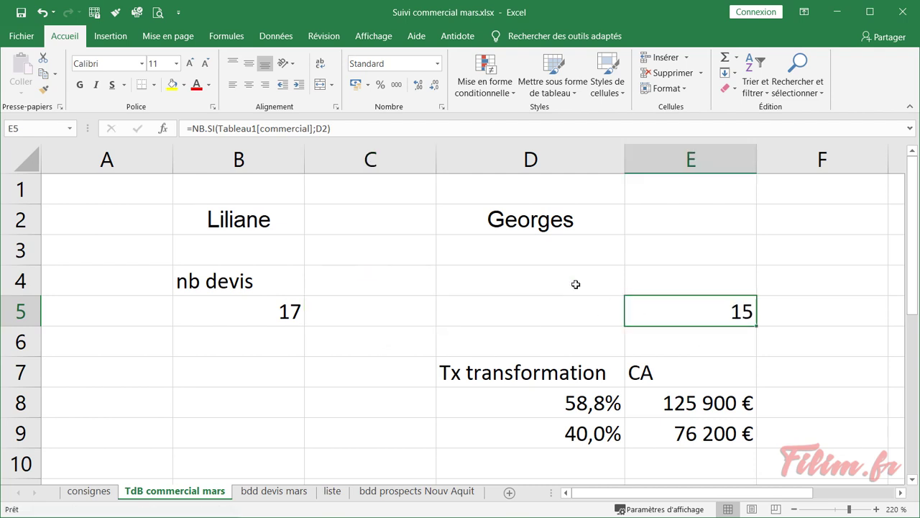
click(530, 229)
drag(528, 234, 643, 234)
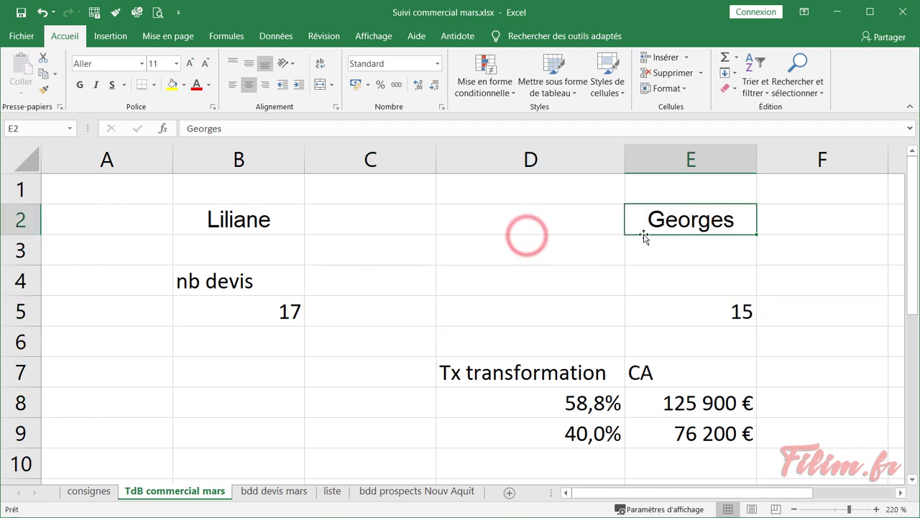
Copy the nb devis label from B4 to E4 above the second salesperson's quote count
click(290, 269)
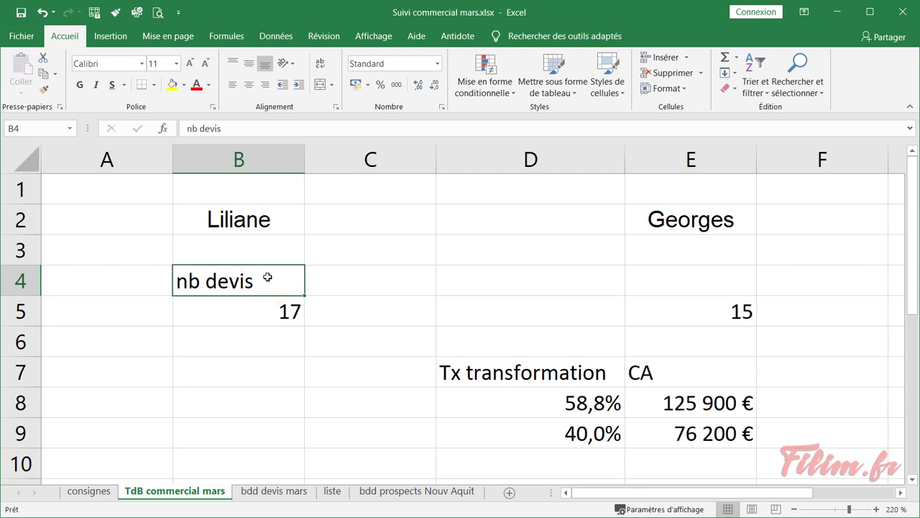
key(ctrl+c)
click(684, 281)
key(ctrl+v)
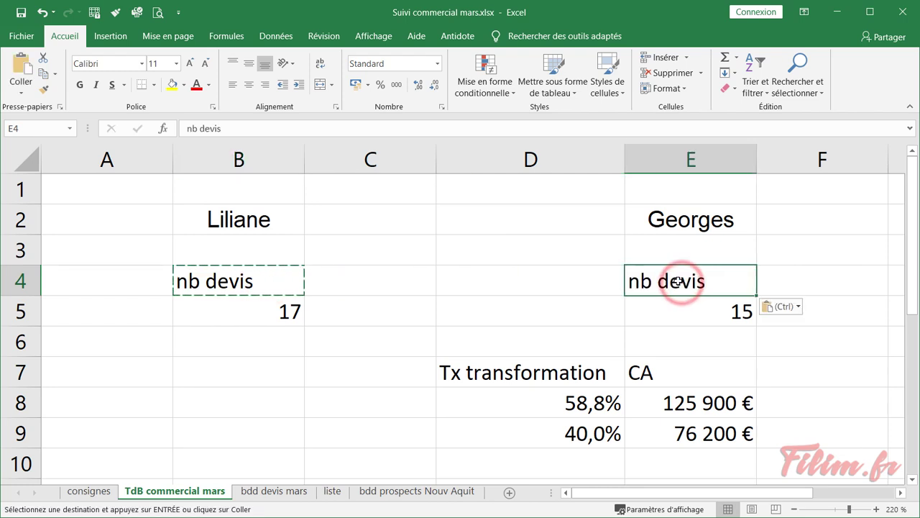
click(550, 311)
Move the Tx transformation label to B7 and the first salesperson's conversion rate to B8
click(460, 363)
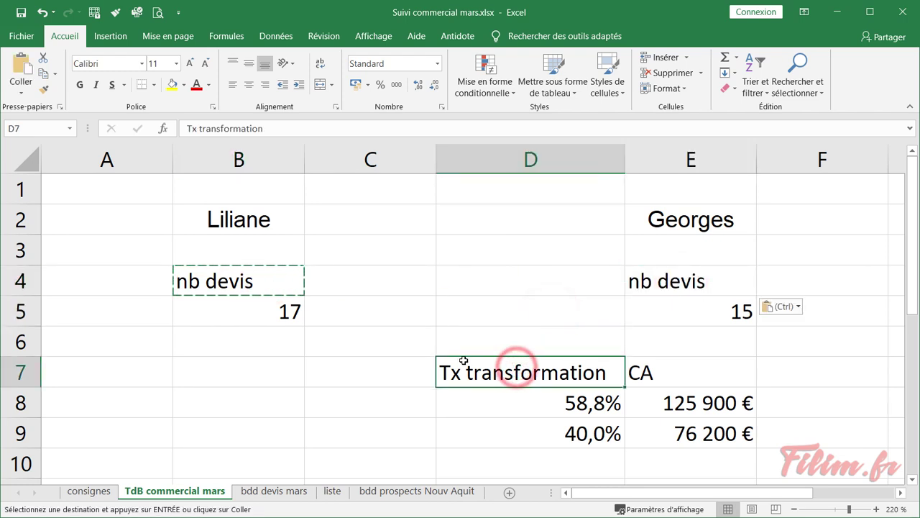
drag(464, 360, 232, 372)
click(662, 369)
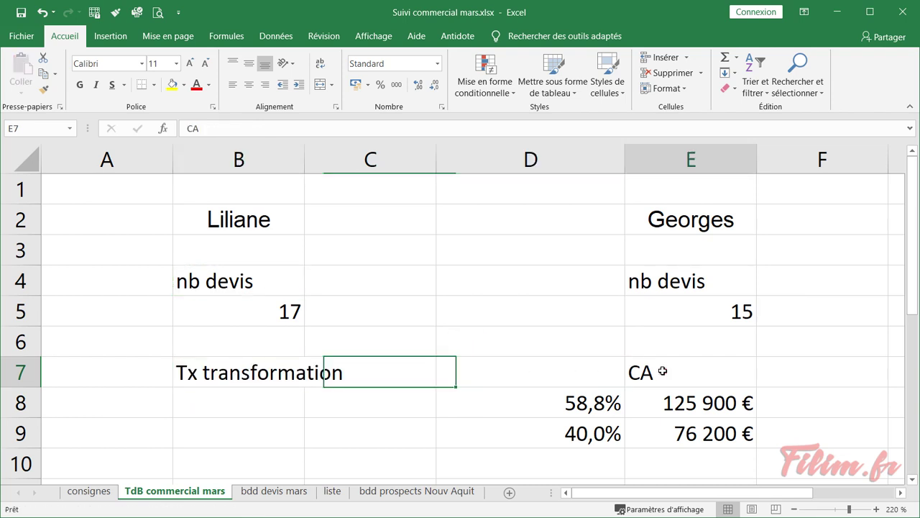
scroll(473, 380, down, 1)
click(544, 313)
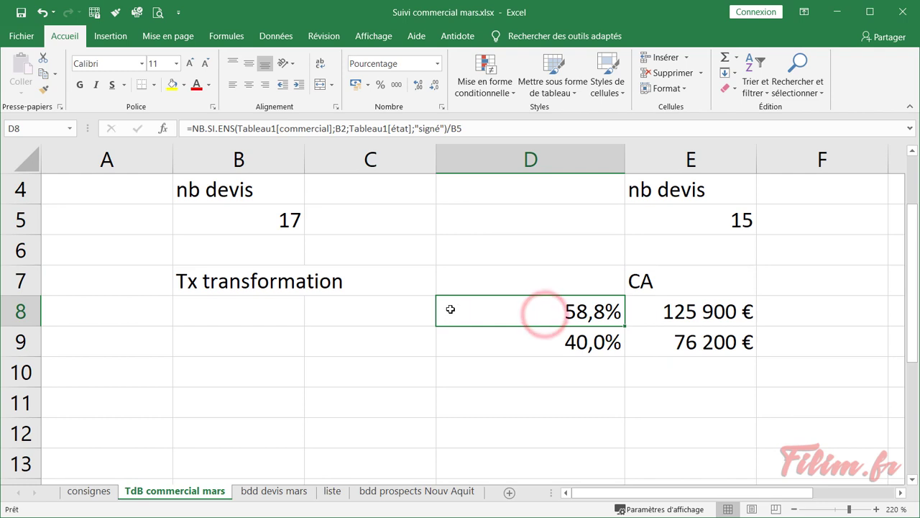
drag(435, 310, 252, 317)
Shift the remaining rate and CA block down to D10:E12, and move the second salesperson's conversion rate to E8
drag(610, 281, 632, 449)
click(547, 430)
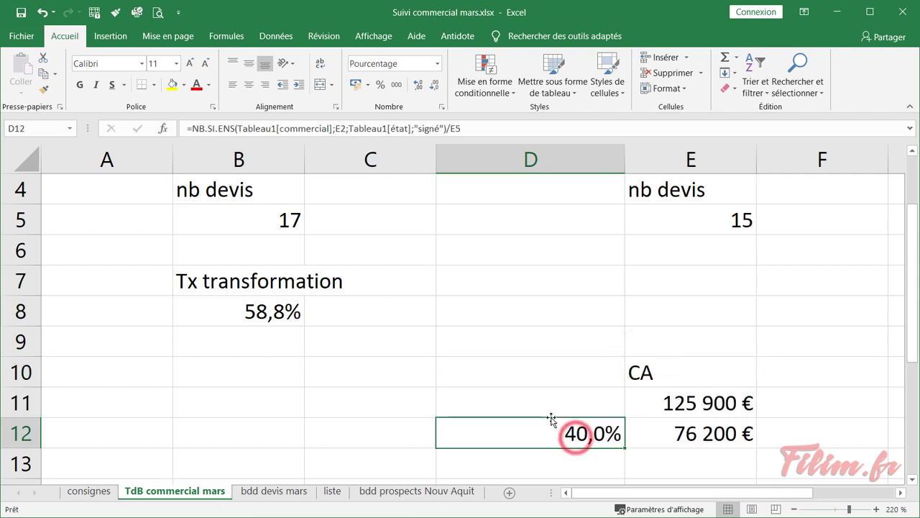
drag(551, 418, 663, 317)
Copy the Tx transformation label from B7 to E7 above the second salesperson's rate
click(241, 273)
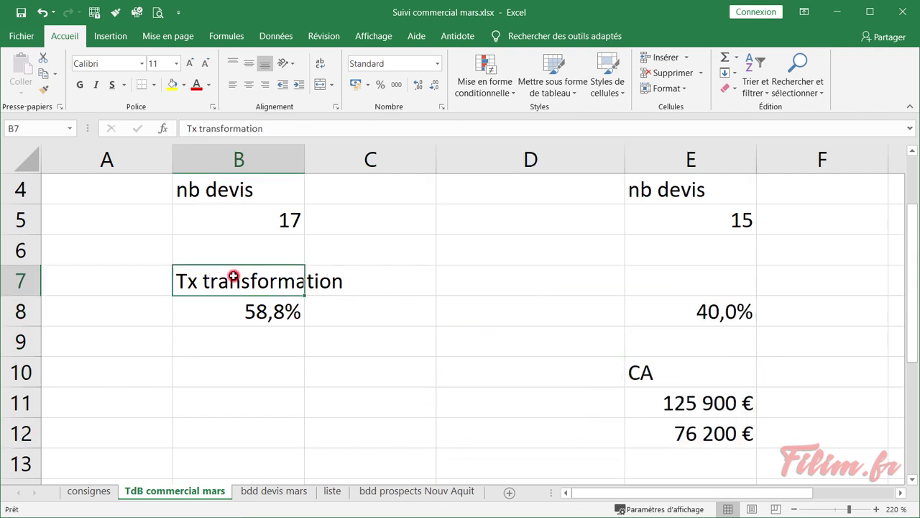
key(ctrl+c)
click(659, 282)
key(ctrl+v)
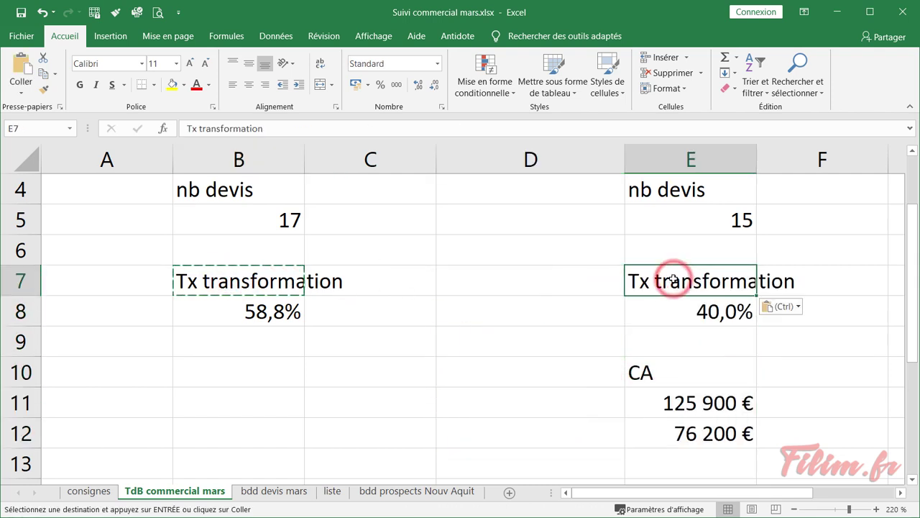
Move the CA label to B10 and the first salesperson's CA amount to B11
click(662, 365)
drag(660, 359, 215, 388)
click(640, 403)
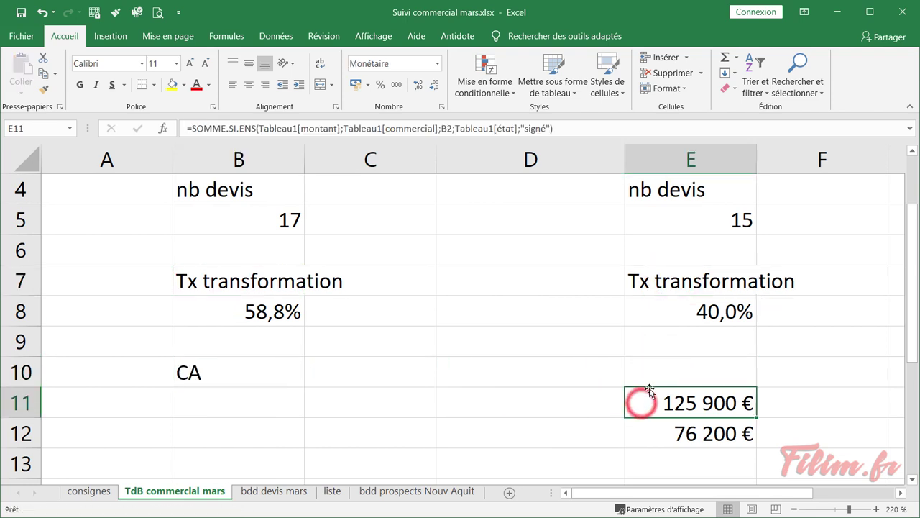
drag(649, 381, 281, 404)
Move the second salesperson's CA amount up to E11 and copy the CA label from B10 to E10
click(652, 400)
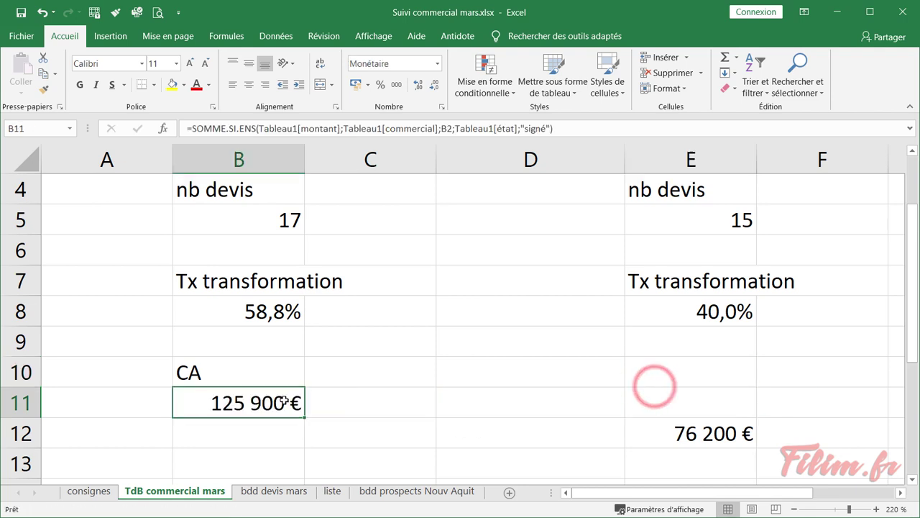
click(649, 433)
drag(652, 418, 654, 415)
click(240, 370)
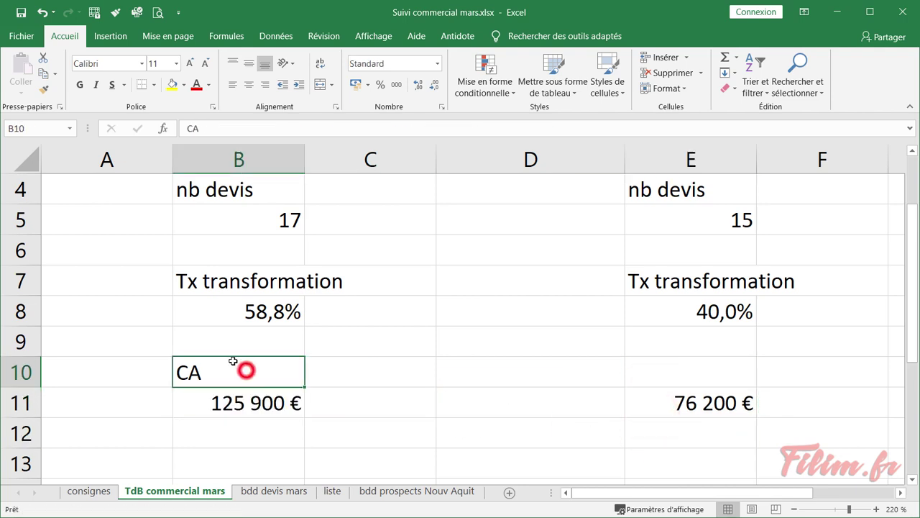
key(ctrl+c)
click(645, 368)
key(ctrl+v)
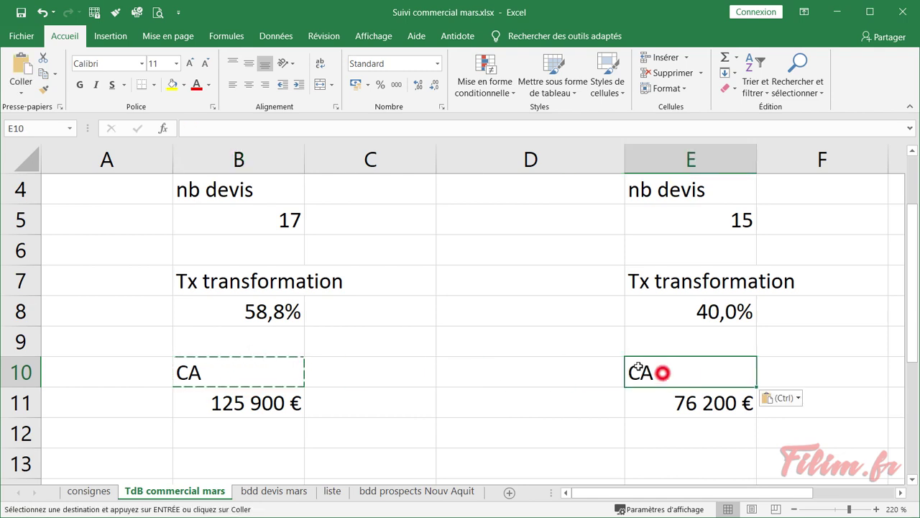
click(510, 338)
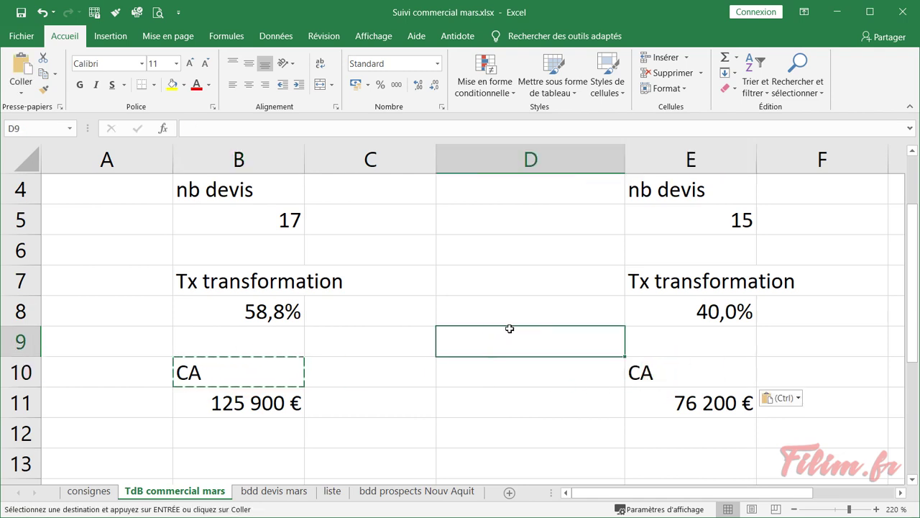
Autofit the widths of columns B and E to the Tx transformation labels
scroll(453, 351, up, 1)
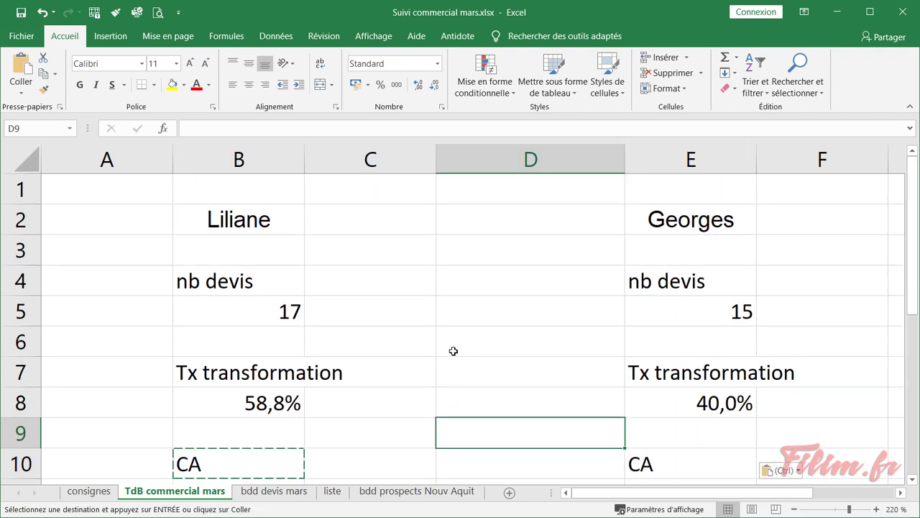
scroll(453, 351, down, 3)
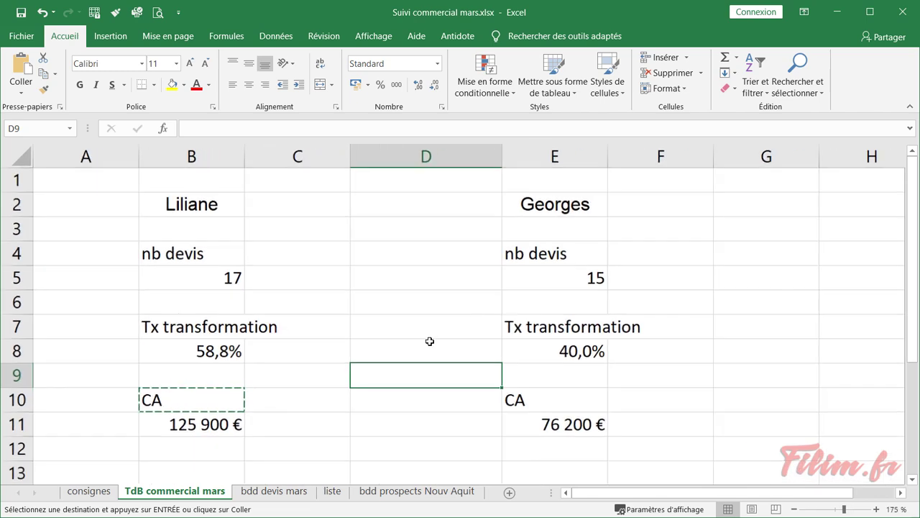
click(402, 323)
double_click(241, 156)
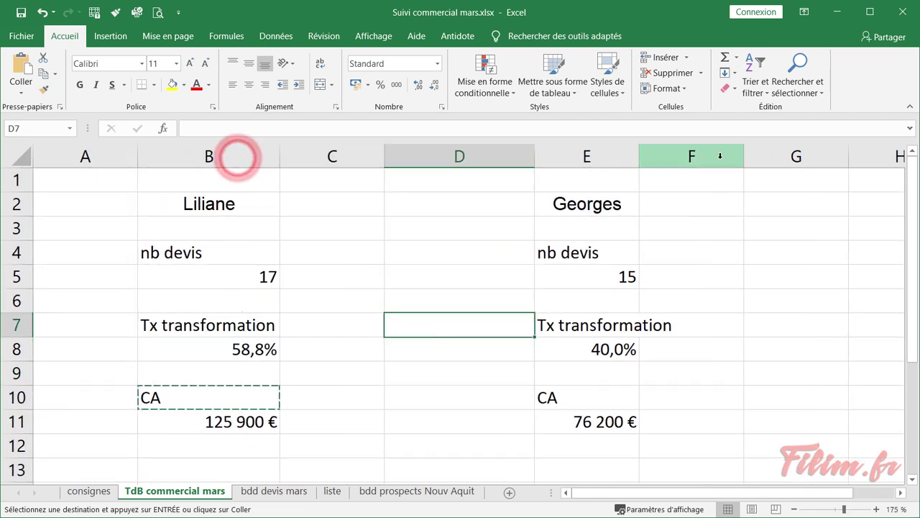
double_click(643, 156)
click(432, 253)
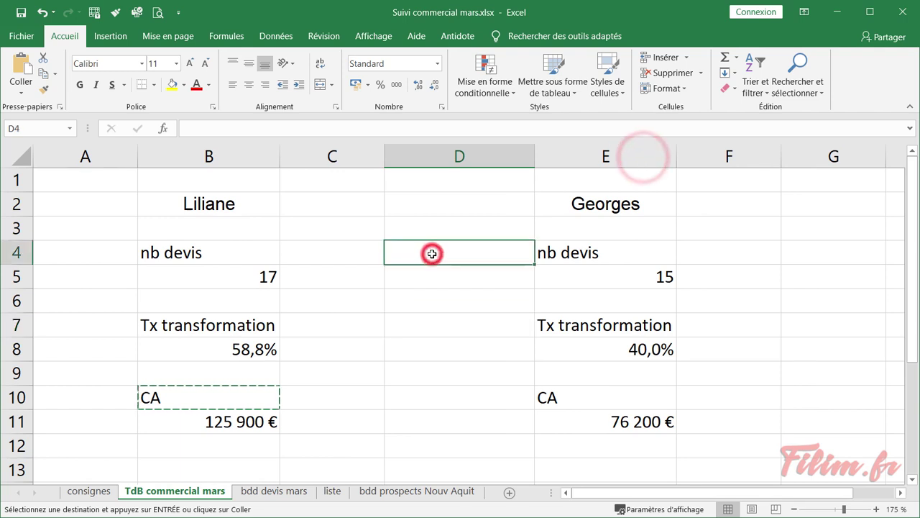
Center the contents of all cells on the dashboard sheet horizontally
click(18, 155)
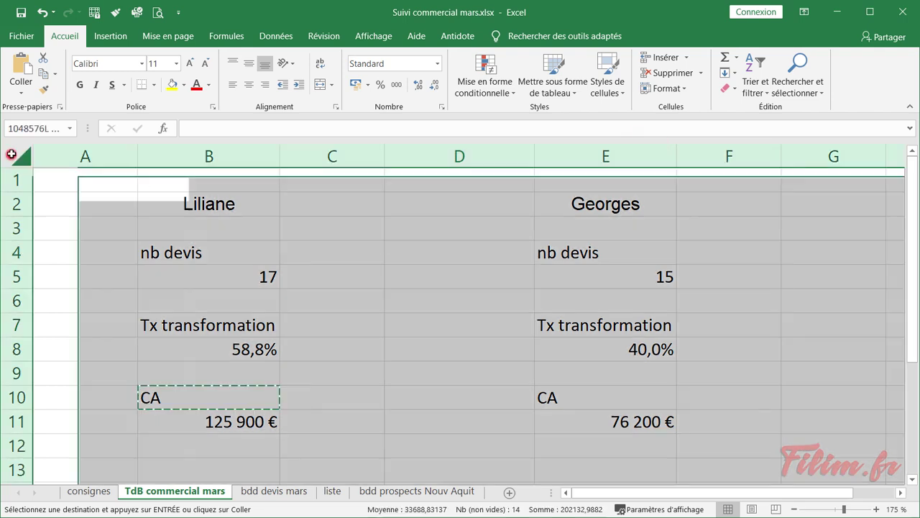
click(244, 86)
click(390, 228)
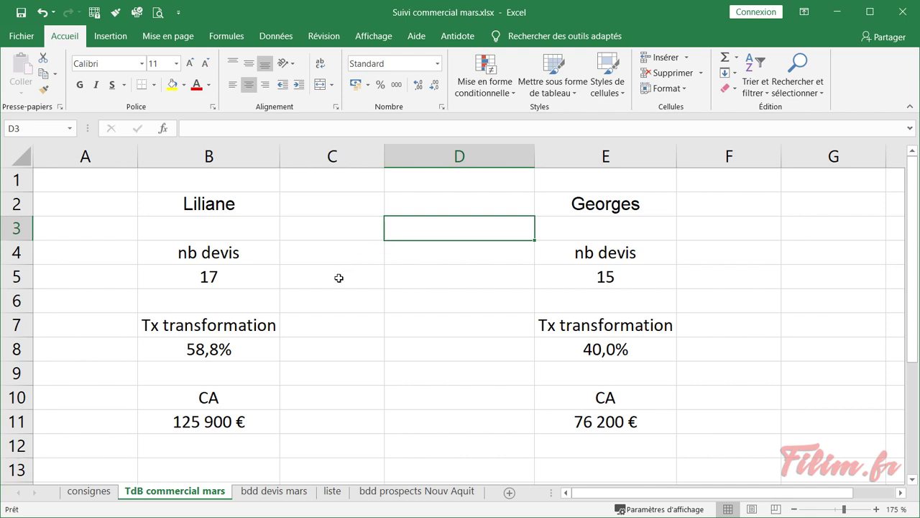
click(262, 277)
click(264, 350)
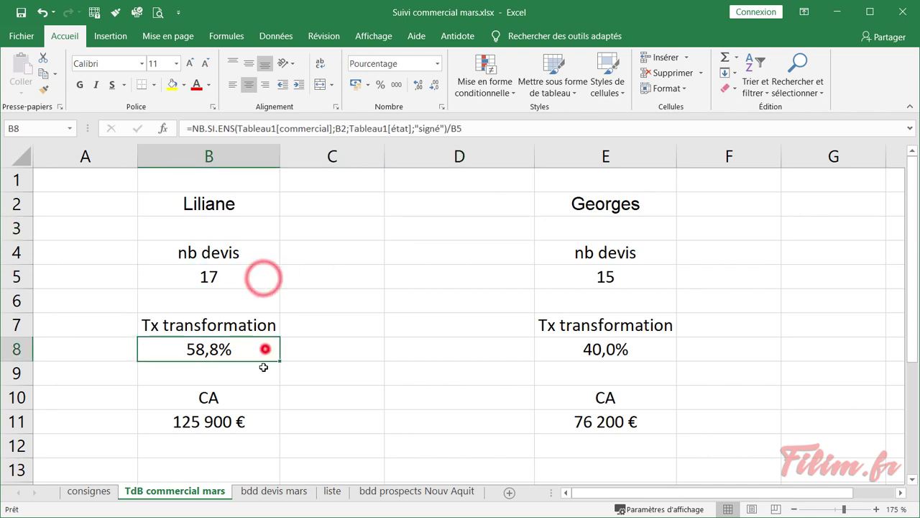
click(250, 420)
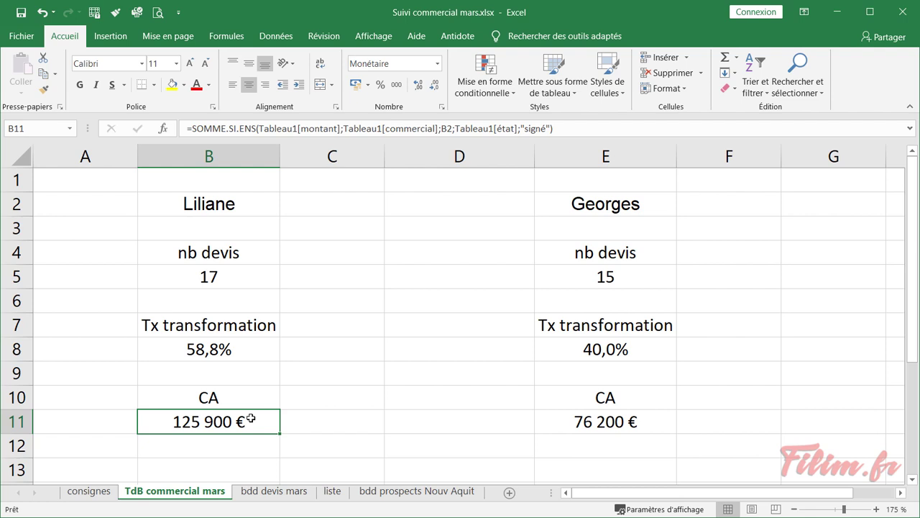
click(261, 276)
key(shift+Down)
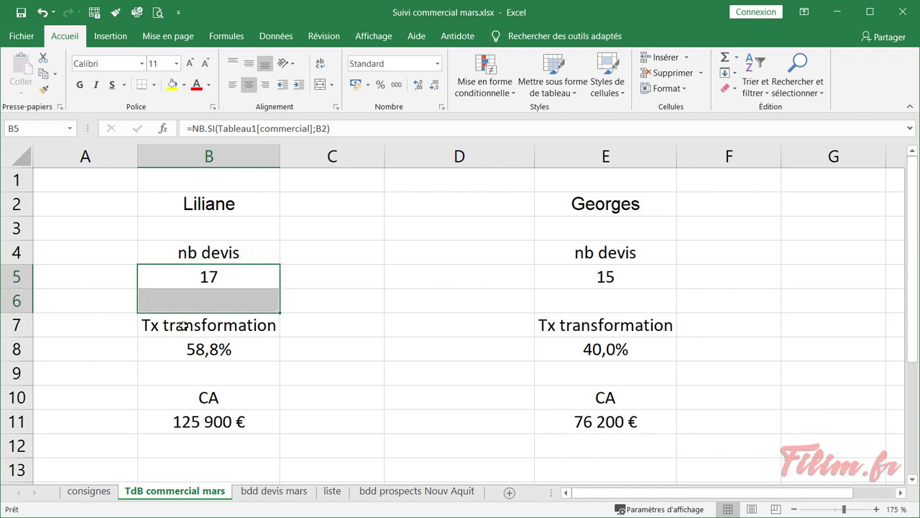
click(17, 300)
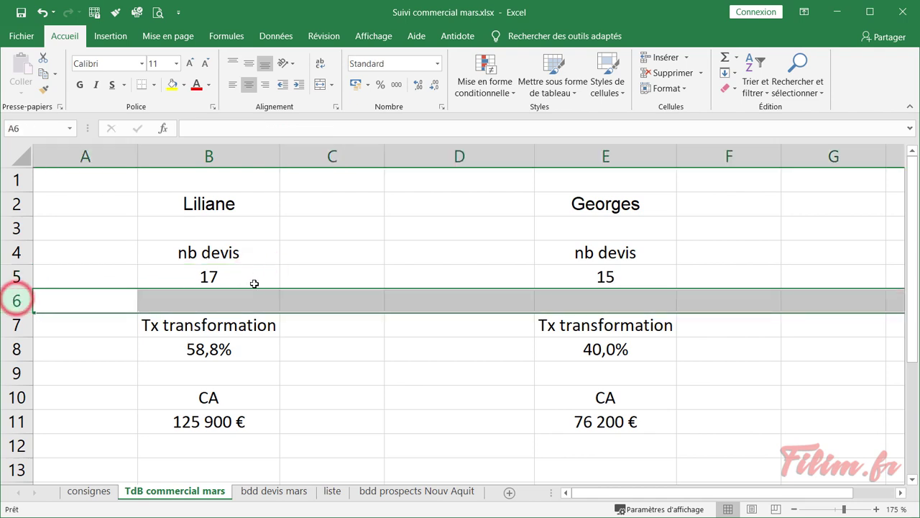
drag(178, 276, 178, 299)
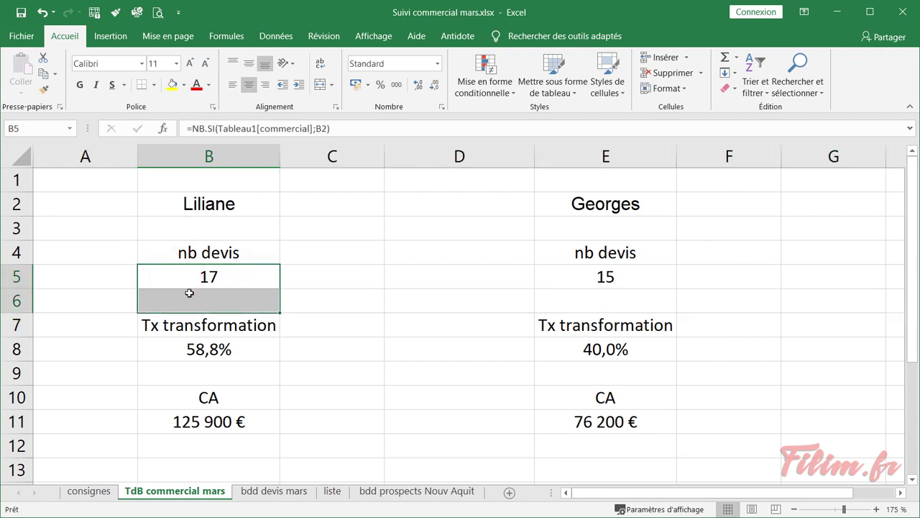
Insert a blank row above the Tx transformation labels and another above the CA labels
click(15, 322)
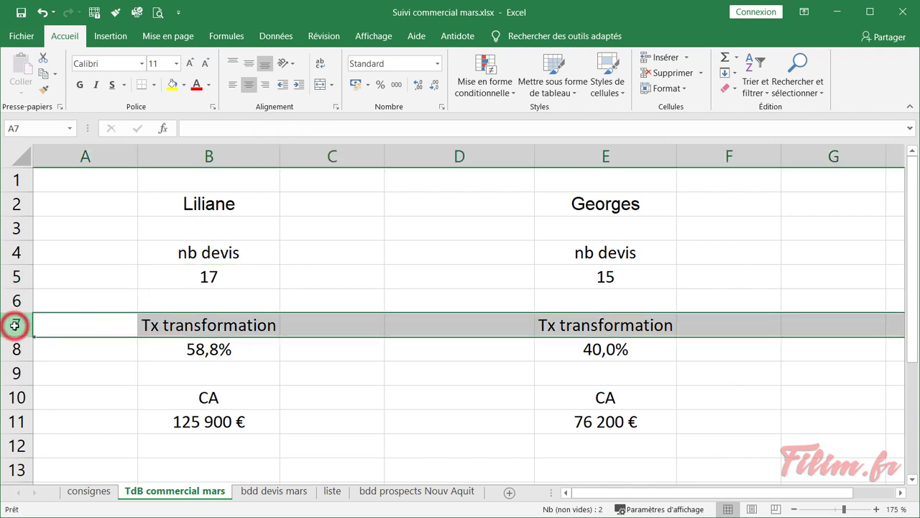
key(ctrl+plus)
click(17, 421)
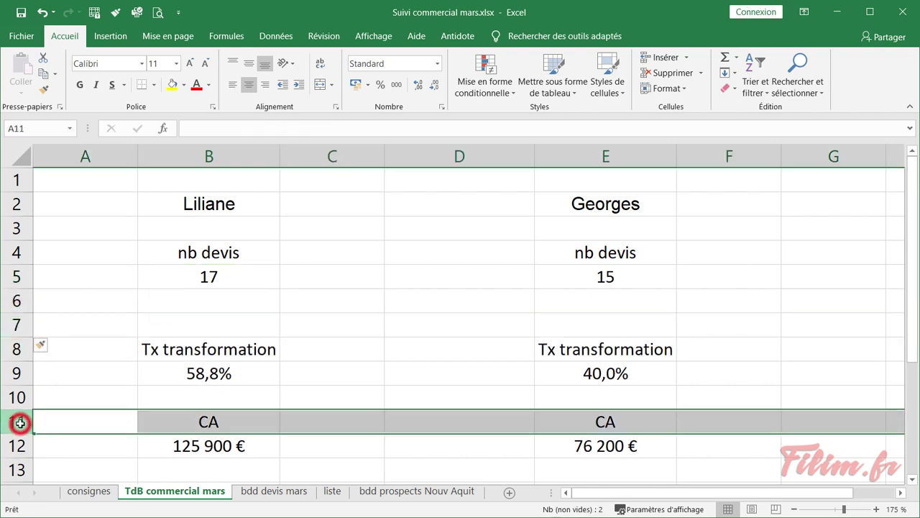
key(ctrl+plus)
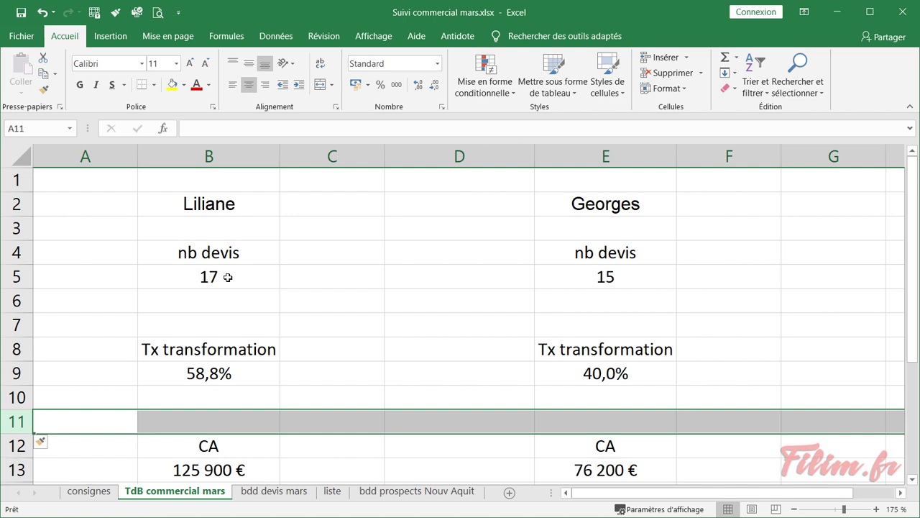
Merge and center B5:B6 under the first salesperson's nb devis label, middle-align the value vertically and enlarge its font to 22
drag(228, 278, 229, 295)
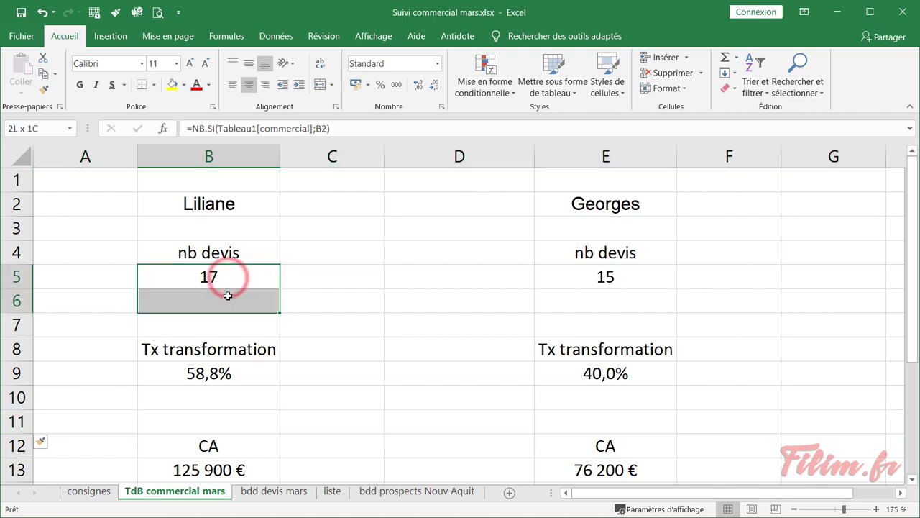
click(322, 85)
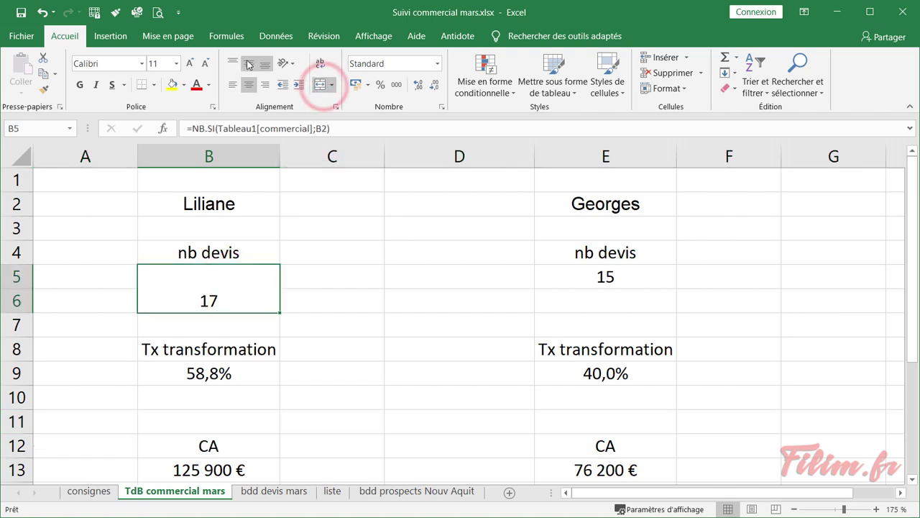
click(190, 65)
click(191, 65)
click(190, 64)
click(190, 65)
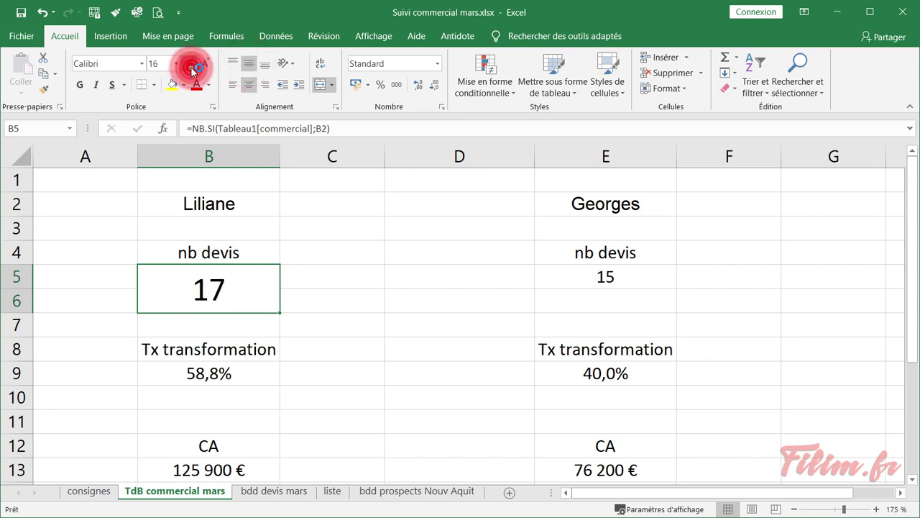
click(191, 65)
click(191, 65)
click(190, 67)
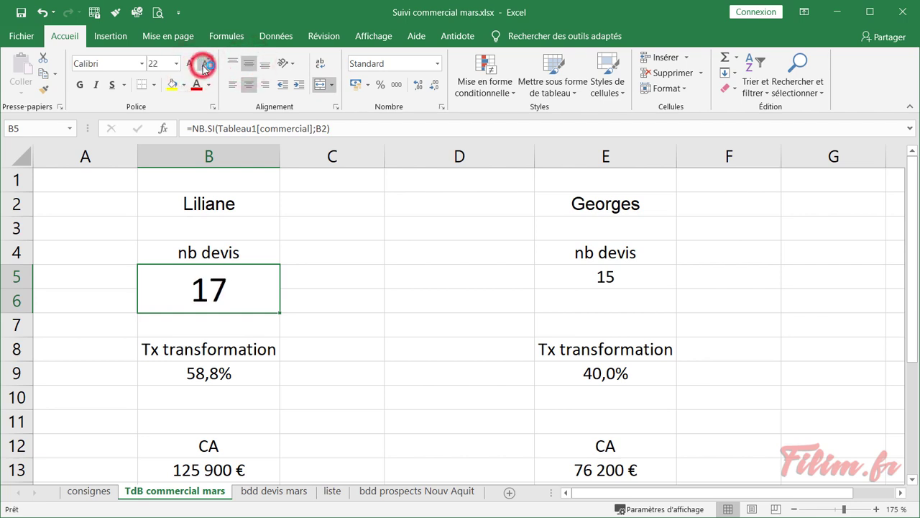
Set the font size of the first salesperson's quote count in B5 to 24
drag(410, 364, 409, 341)
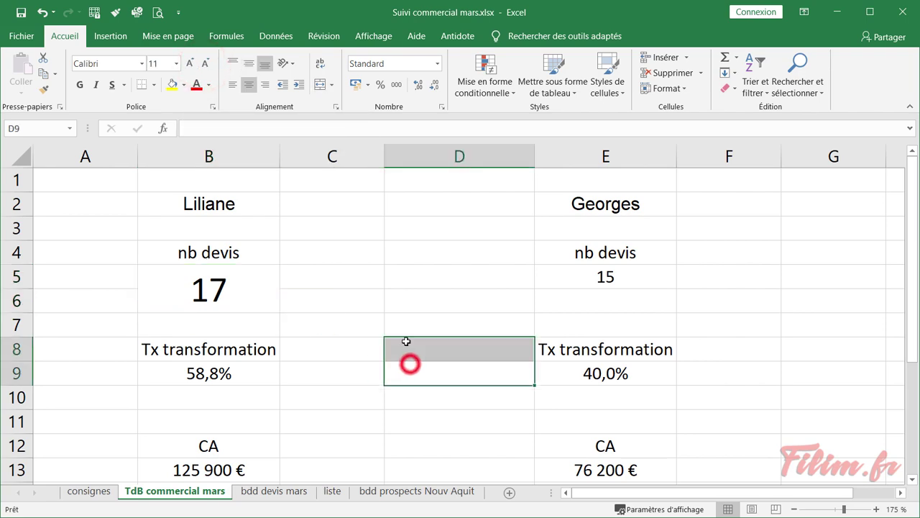
ctrl+scroll(407, 352, down, 3)
scroll(406, 341, down, 1)
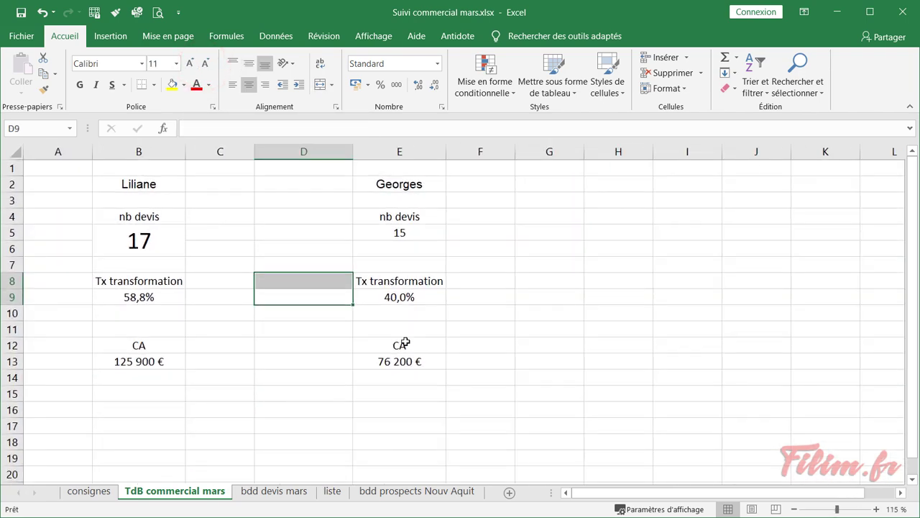
scroll(323, 330, up, 2)
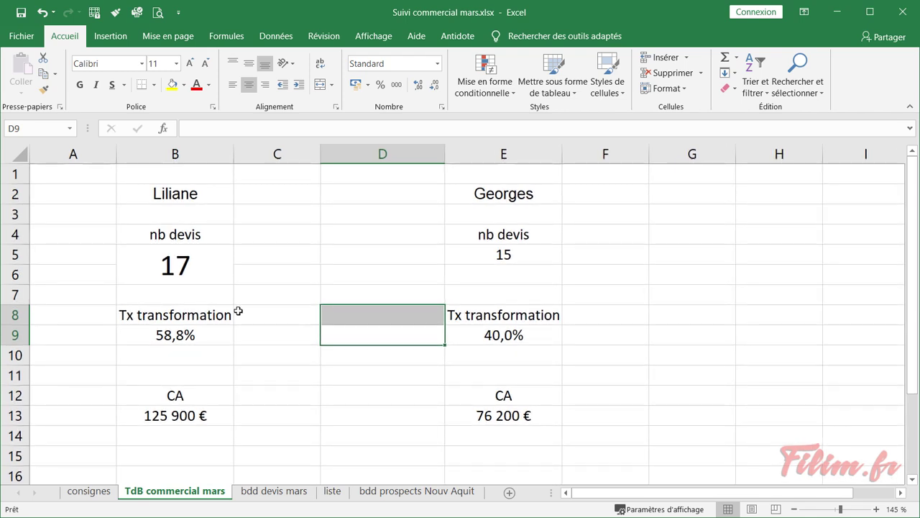
click(158, 268)
click(189, 63)
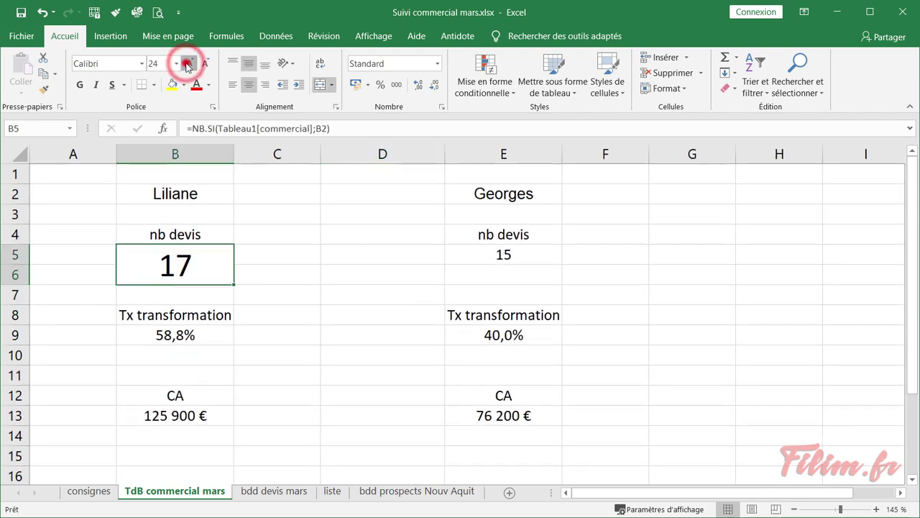
click(205, 64)
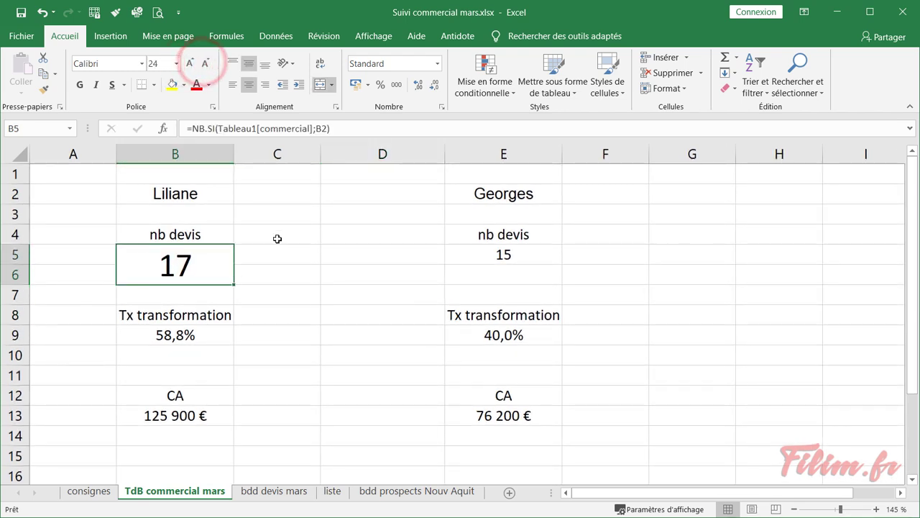
Merge and center E5:E6 for the second salesperson's quote count and middle-align the value vertically
drag(479, 256, 479, 276)
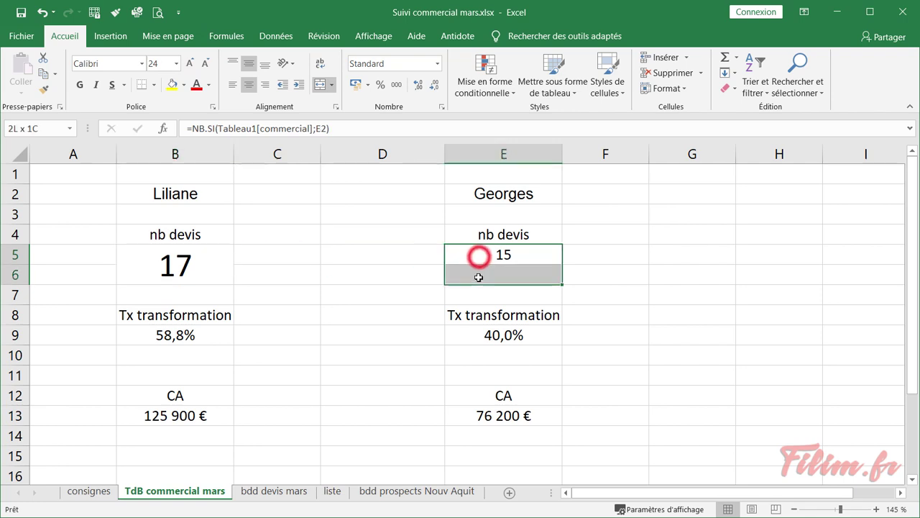
click(320, 85)
click(249, 64)
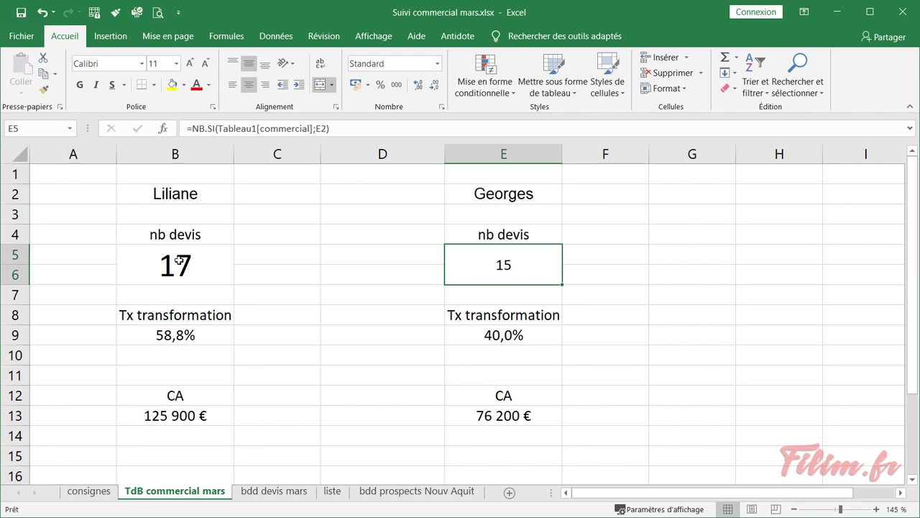
drag(187, 240, 198, 410)
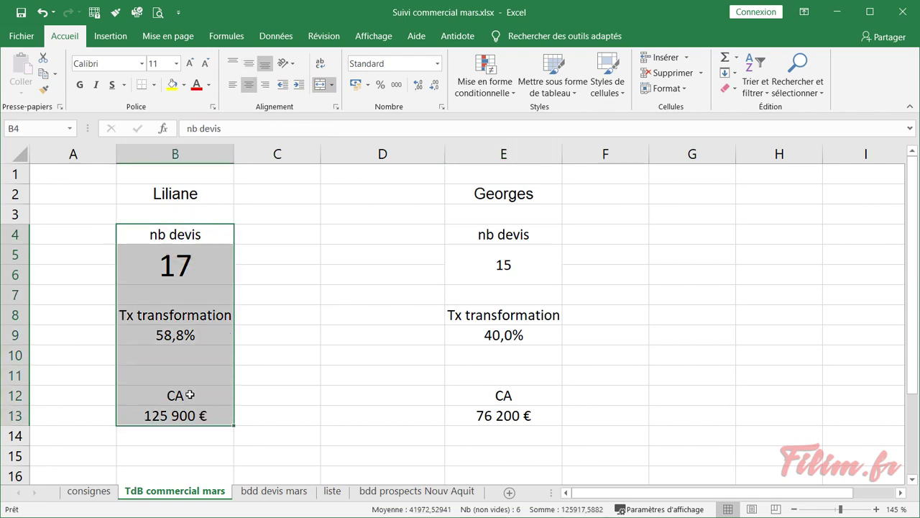
drag(498, 235, 497, 417)
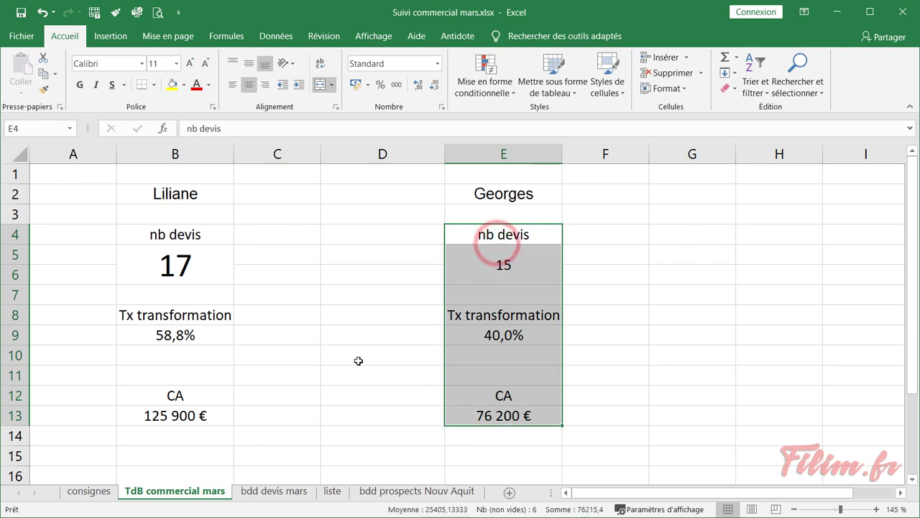
click(296, 339)
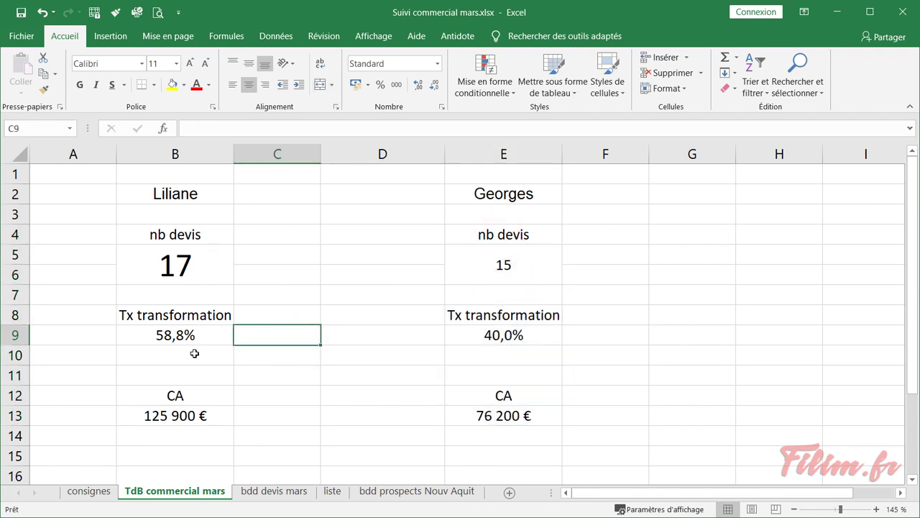
Merge and center B9:B10 for the first salesperson's conversion rate, middle-align it vertically and set the font size to 26
drag(207, 332, 205, 356)
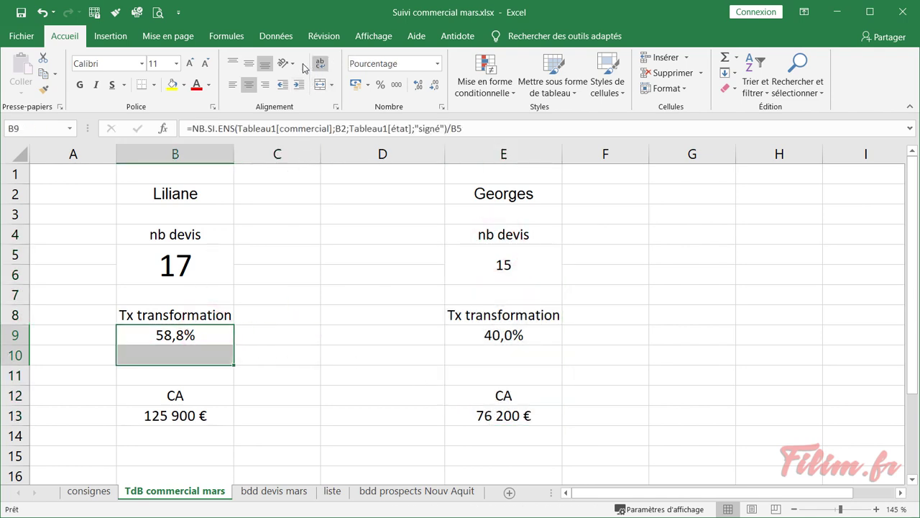
click(320, 85)
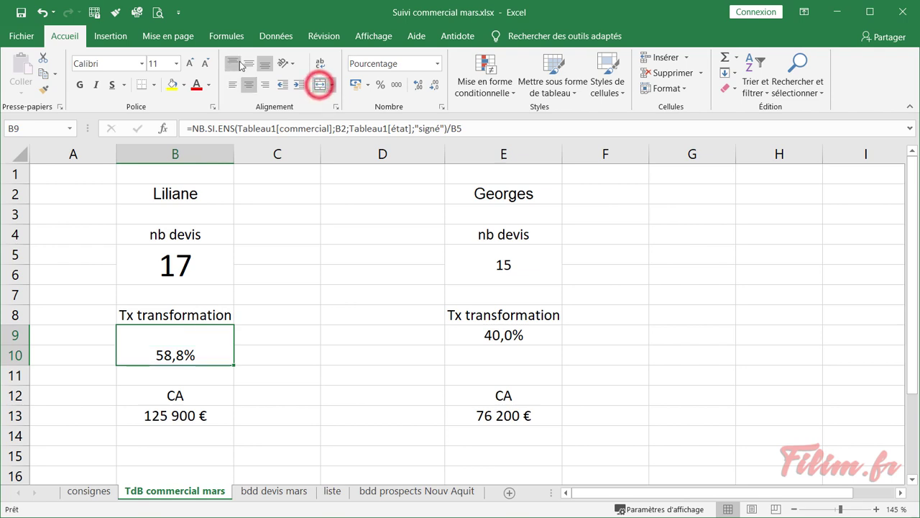
click(176, 63)
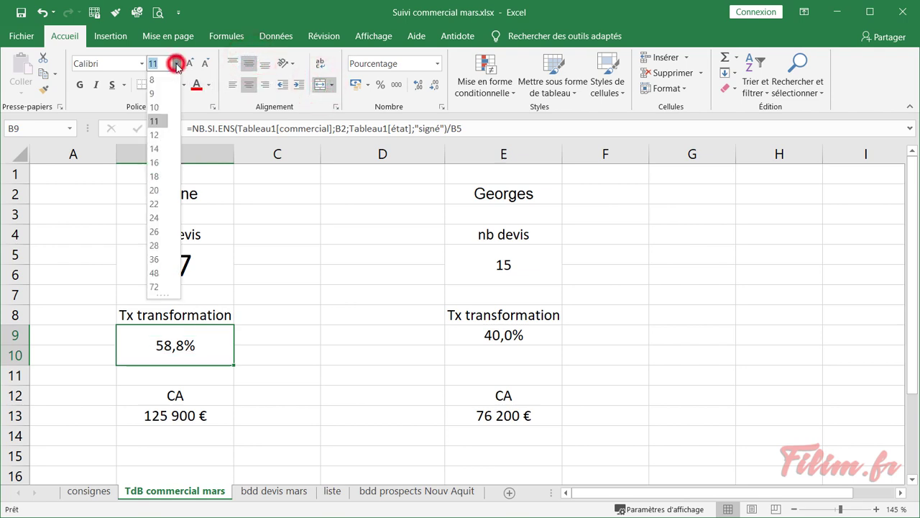
click(157, 230)
Set the font size of the first salesperson's name in B2 to 26 and widen column B
click(166, 268)
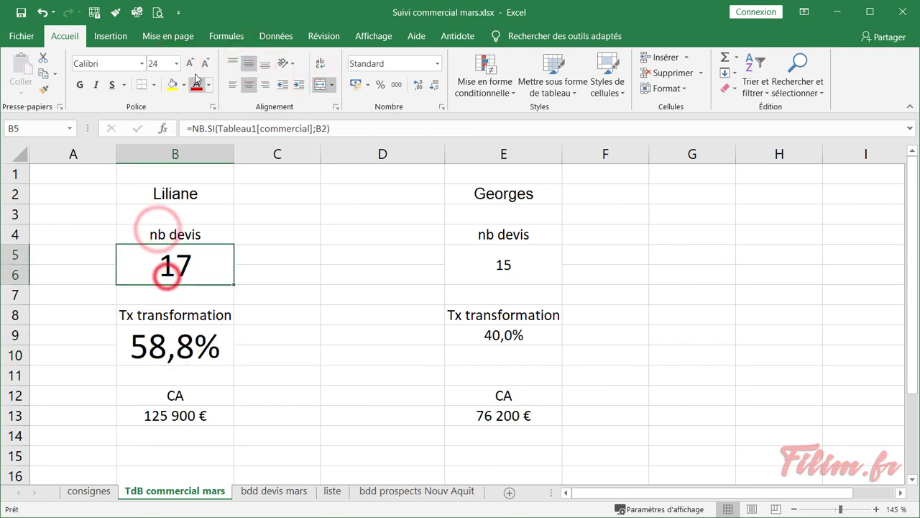
click(177, 198)
click(177, 64)
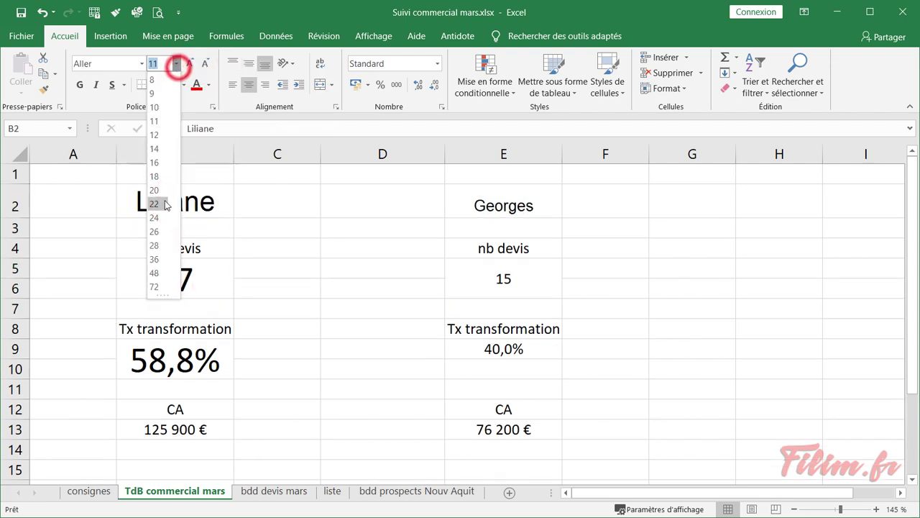
click(157, 230)
drag(234, 152, 282, 150)
Merge and center B13:B14 for the first salesperson's CA amount, middle-align it vertically and set the font size to 26
scroll(299, 325, down, 1)
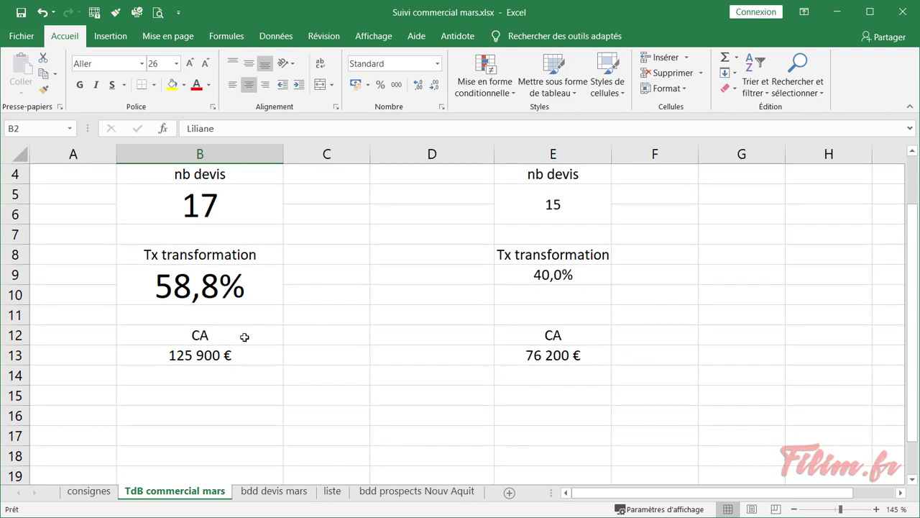
drag(231, 352, 231, 369)
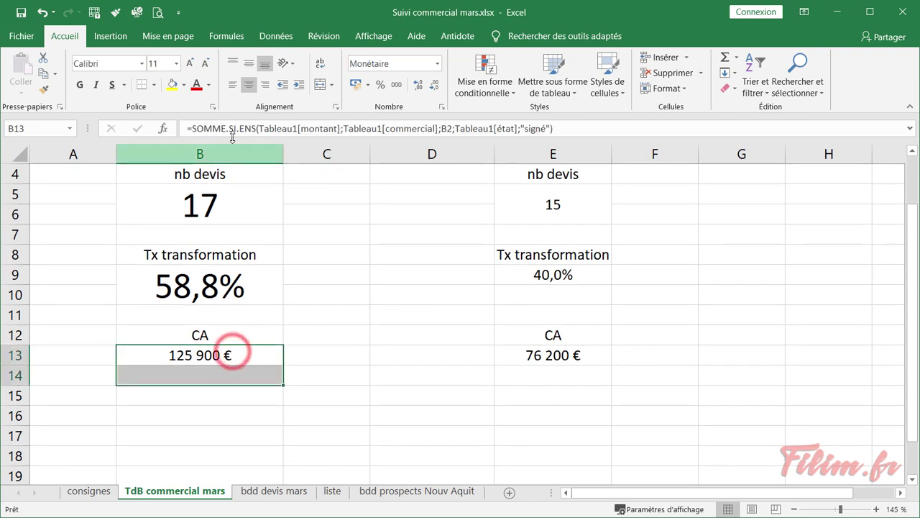
click(322, 85)
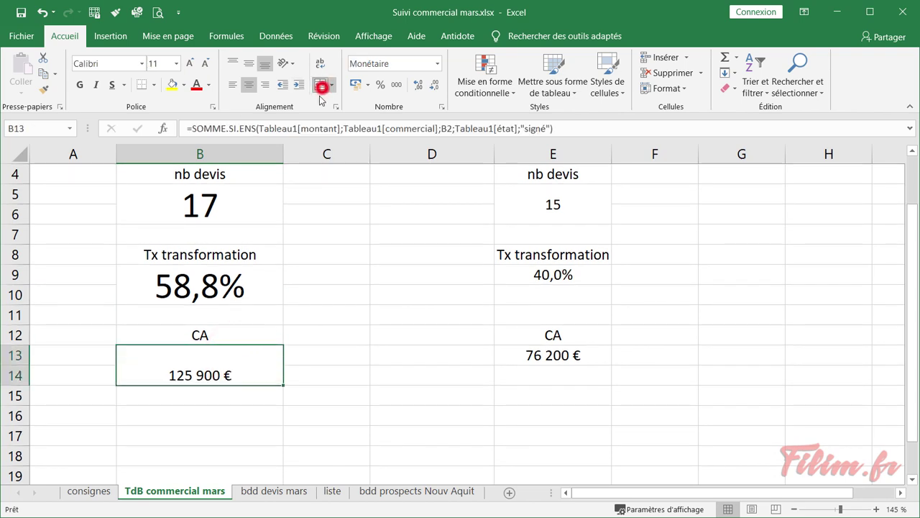
click(249, 63)
click(178, 63)
click(155, 232)
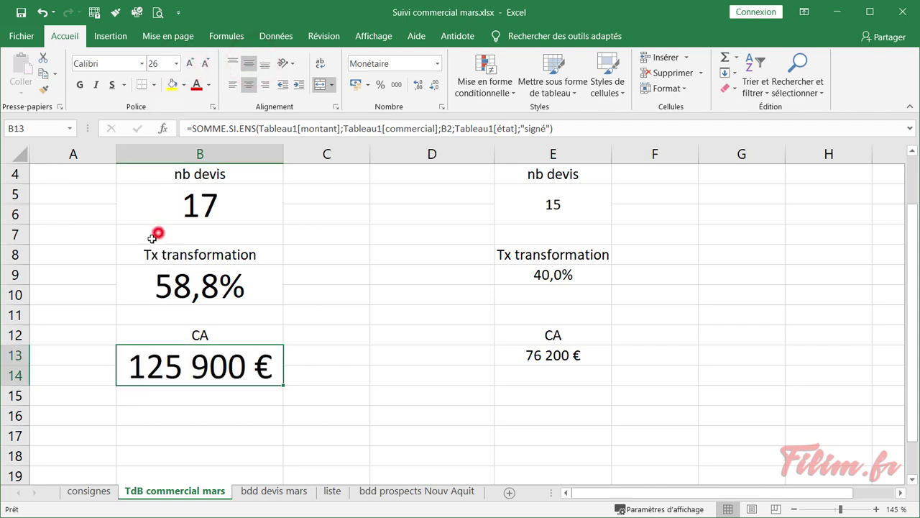
Widen column B further to leave more margin around the enlarged name and CA amount
click(324, 308)
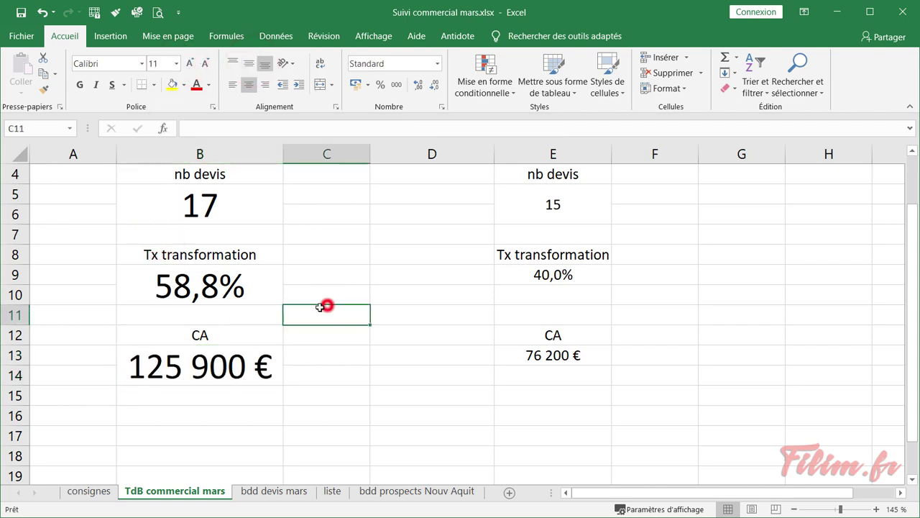
scroll(309, 274, up, 1)
drag(282, 149, 324, 150)
click(291, 209)
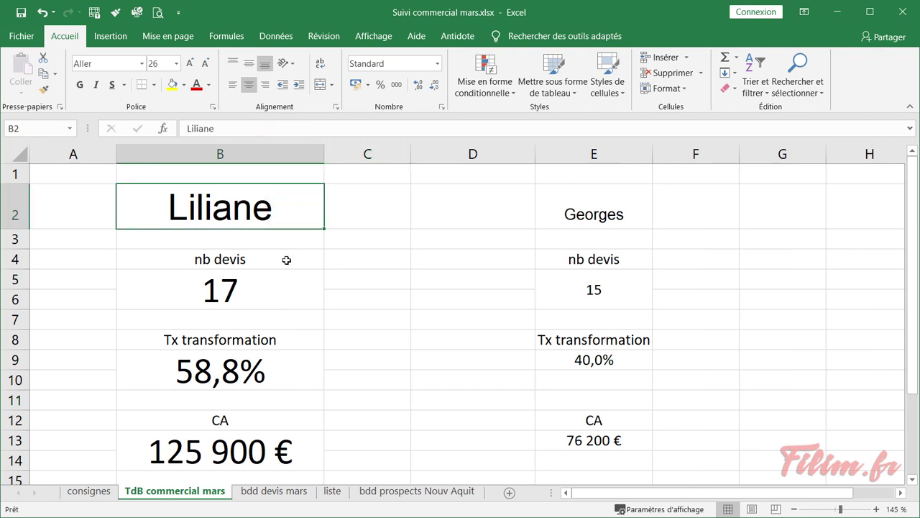
click(376, 279)
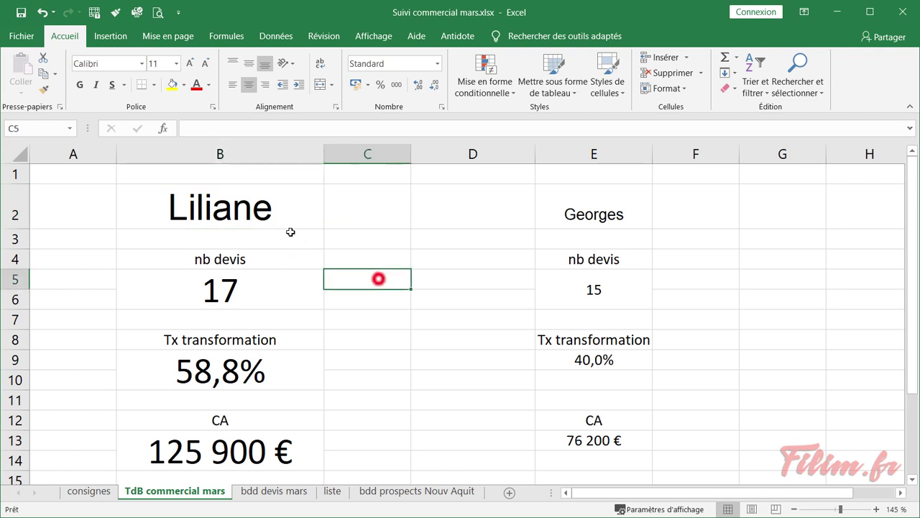
Add a medium solid bottom border in the cell formatting of the first salesperson's name in B2
click(287, 220)
click(332, 84)
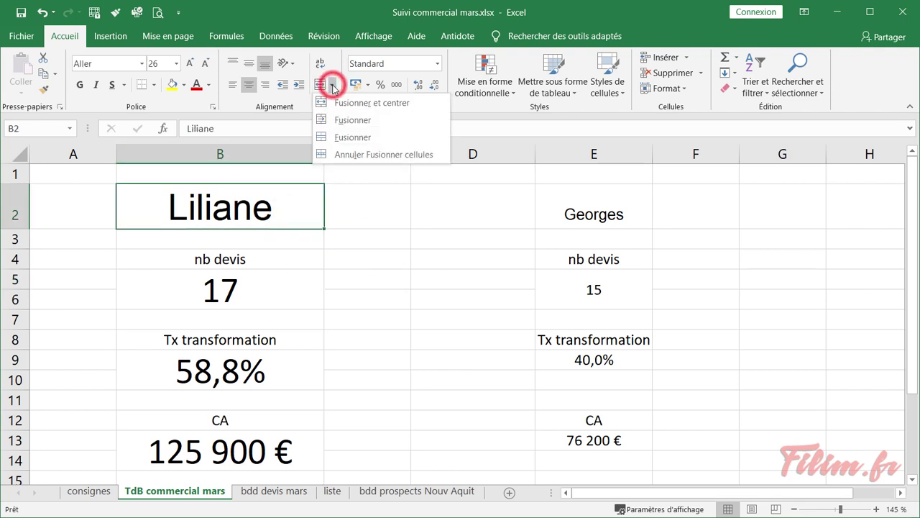
click(155, 85)
click(216, 451)
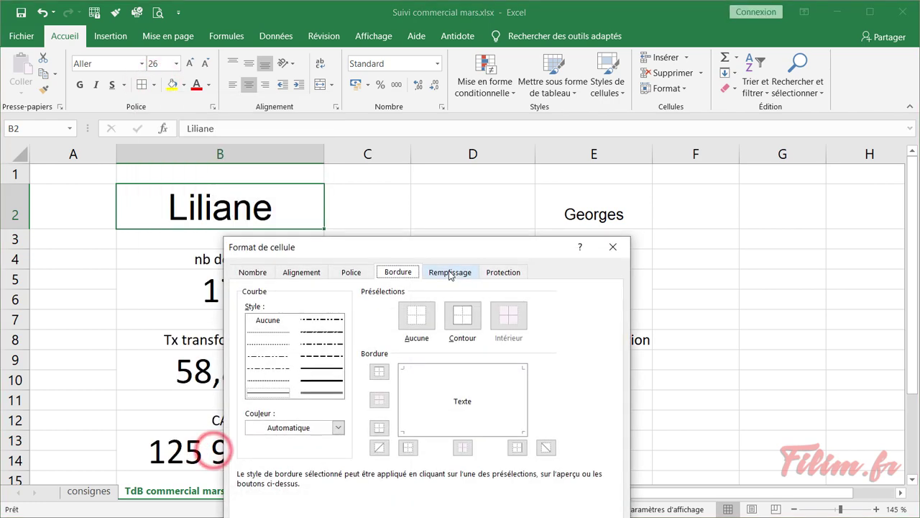
drag(430, 253, 556, 126)
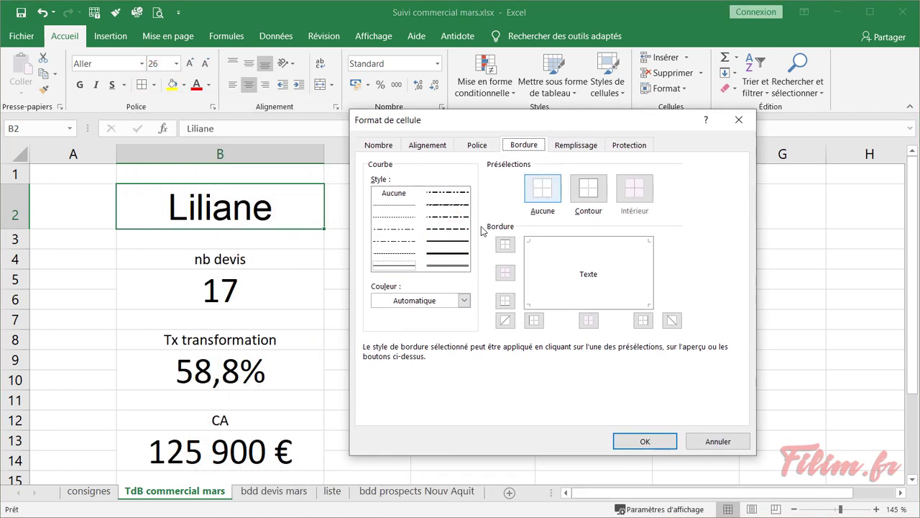
click(556, 304)
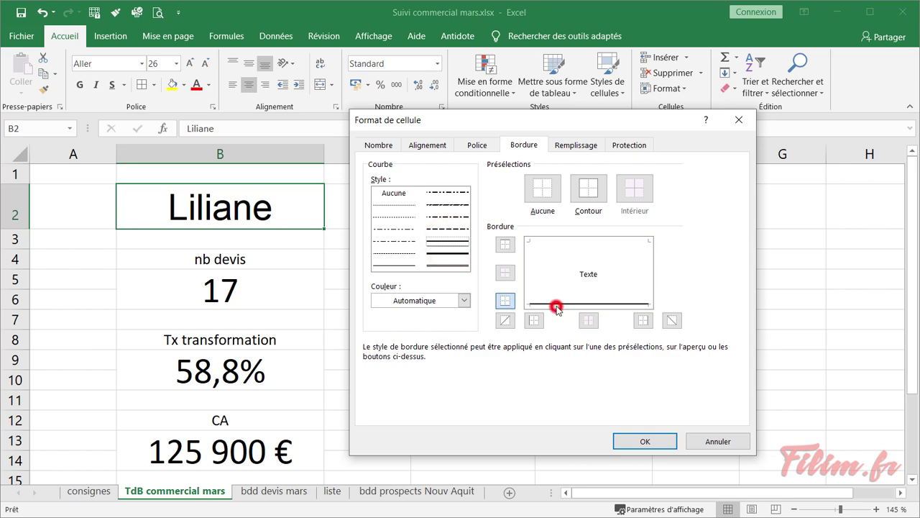
Apply the black bottom border to the name cell B2 and repeat it under the nb devis label in B4
click(630, 443)
click(382, 374)
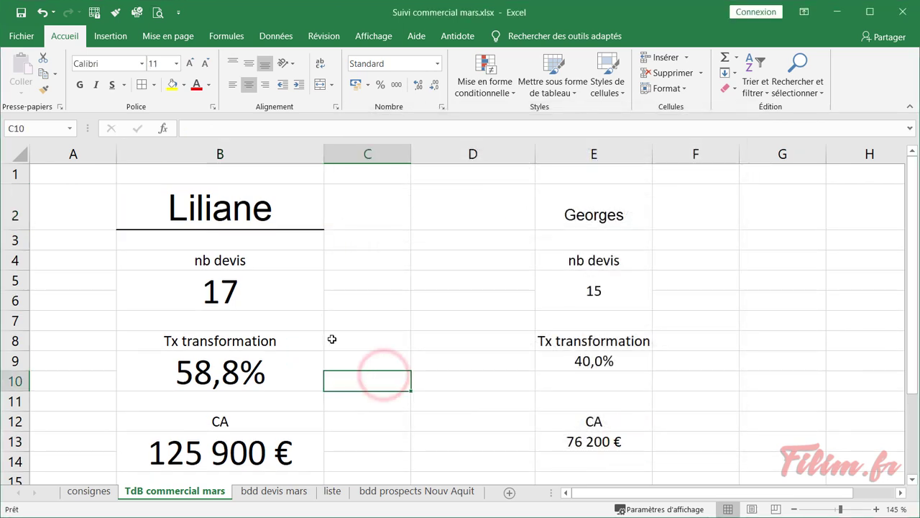
click(276, 266)
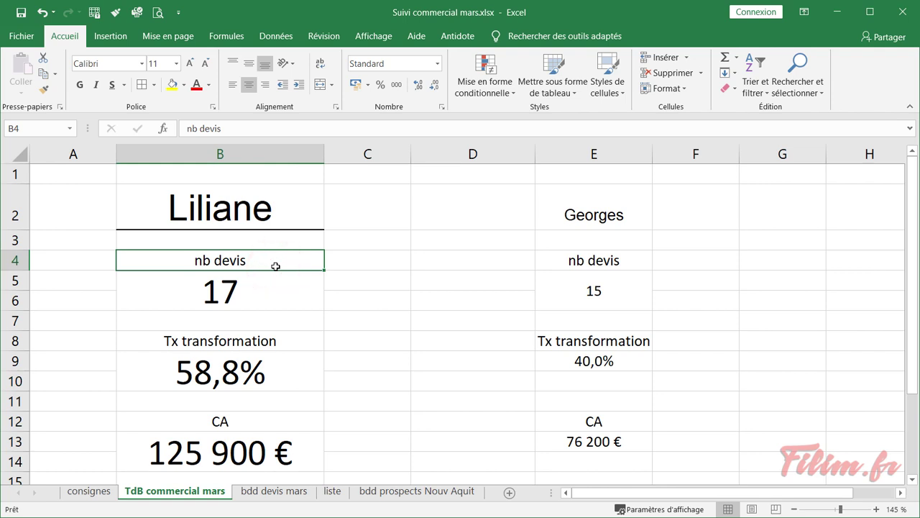
key(F4)
key(Return)
Repeat the bottom border under the Tx transformation label in B8 and the CA label in B12
click(295, 342)
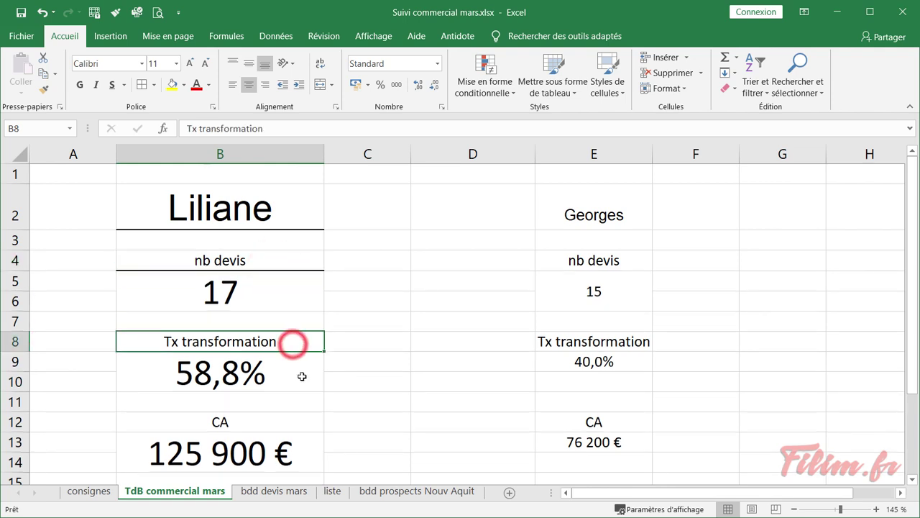
scroll(300, 385, down, 1)
key(F4)
click(278, 341)
key(F4)
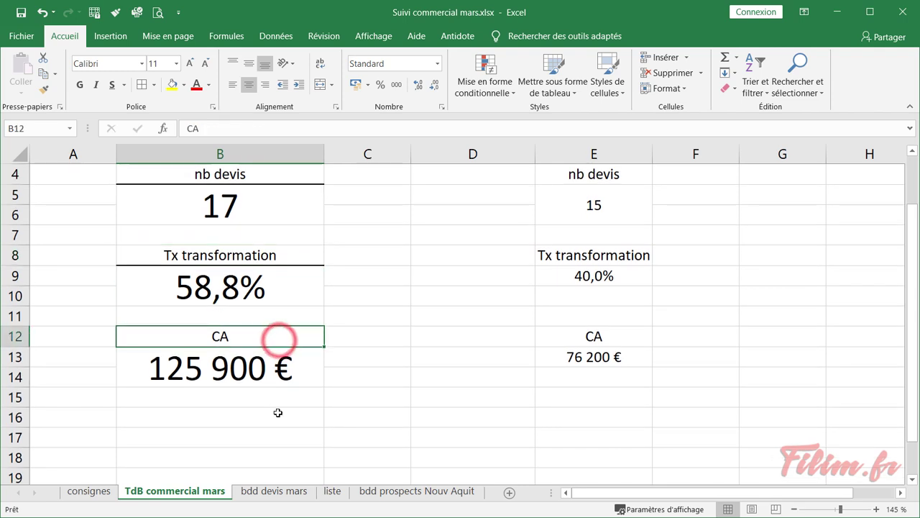
click(279, 417)
scroll(279, 417, up, 1)
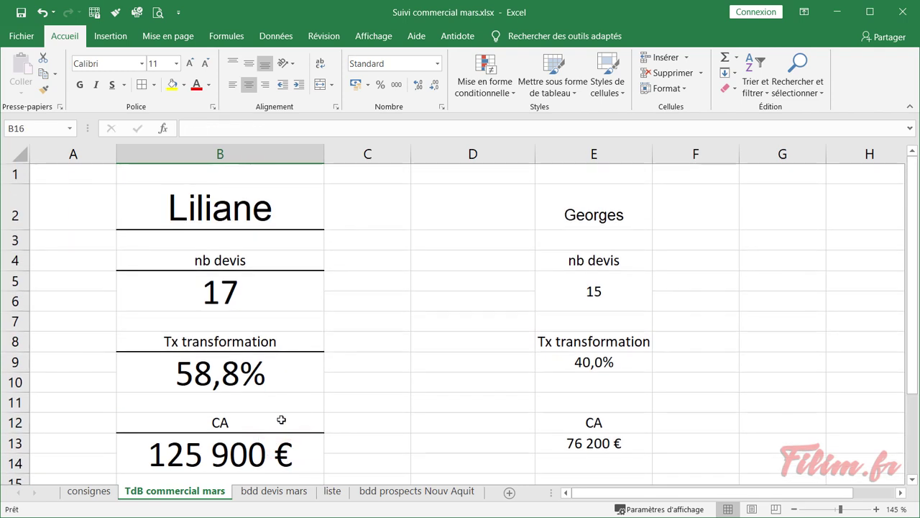
scroll(284, 418, down, 1)
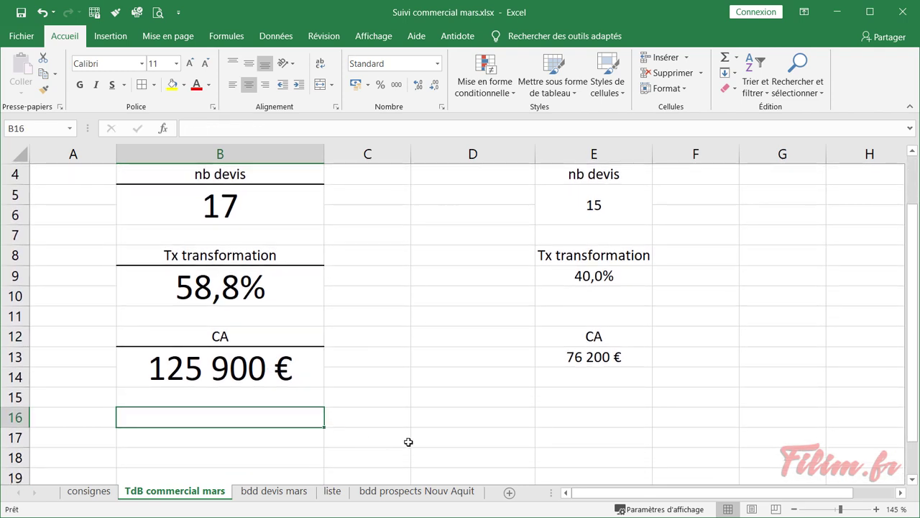
click(408, 442)
scroll(384, 424, up, 1)
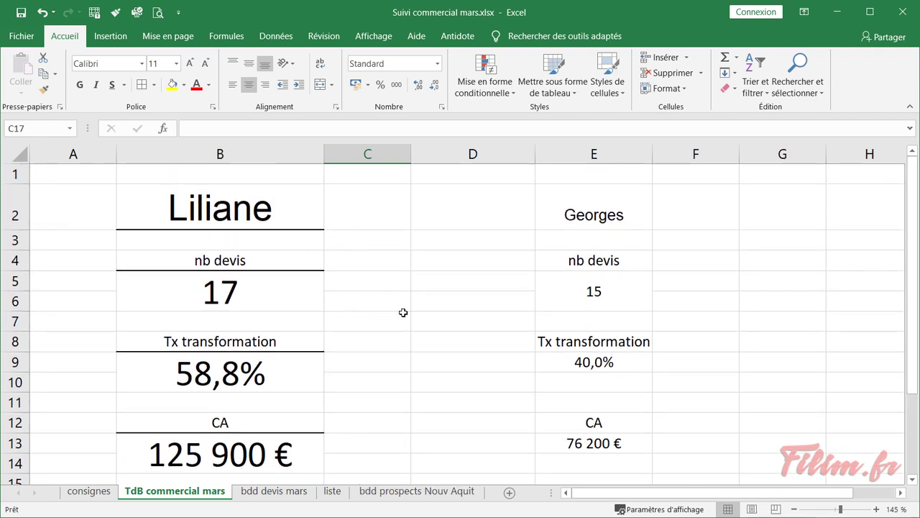
Copy the formatting of B2:B14 onto the second salesperson's block starting at E2
scroll(403, 312, down, 1)
drag(207, 195, 214, 420)
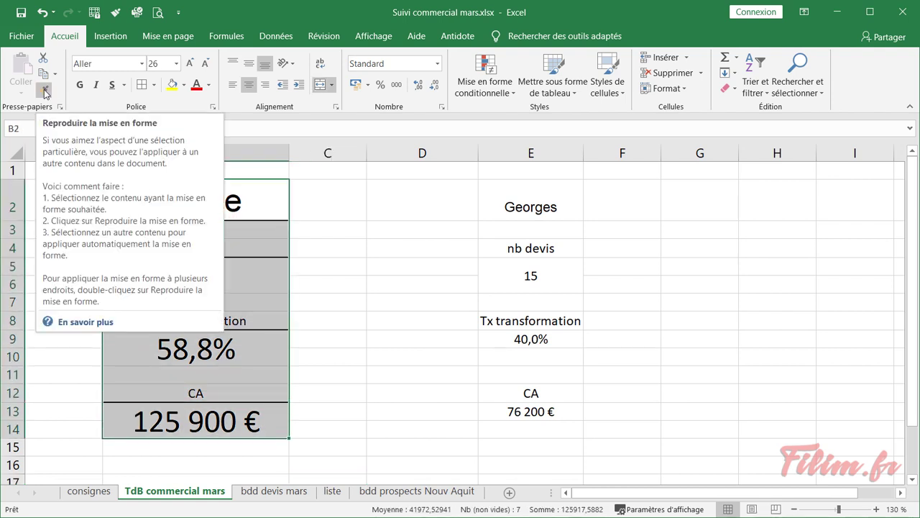
click(44, 92)
click(509, 203)
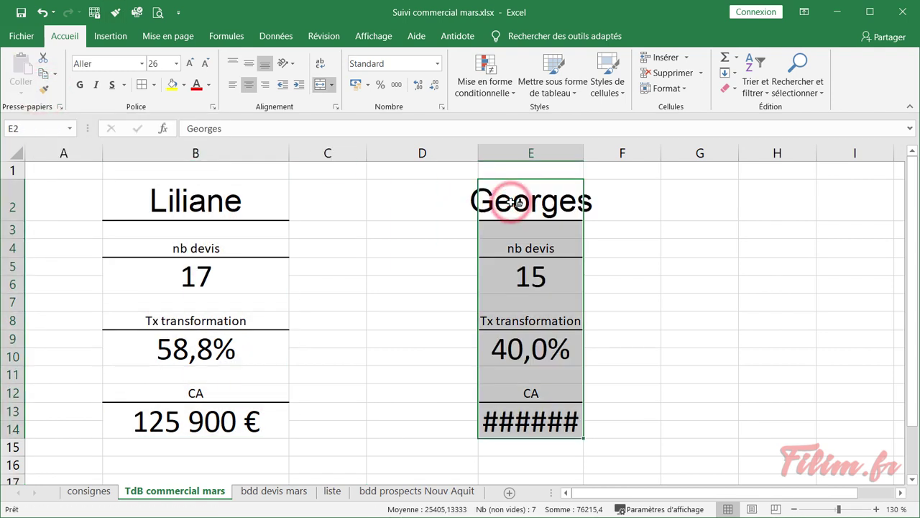
Widen column E to fit its enlarged contents and narrow the spacer columns C and D
drag(583, 153, 647, 151)
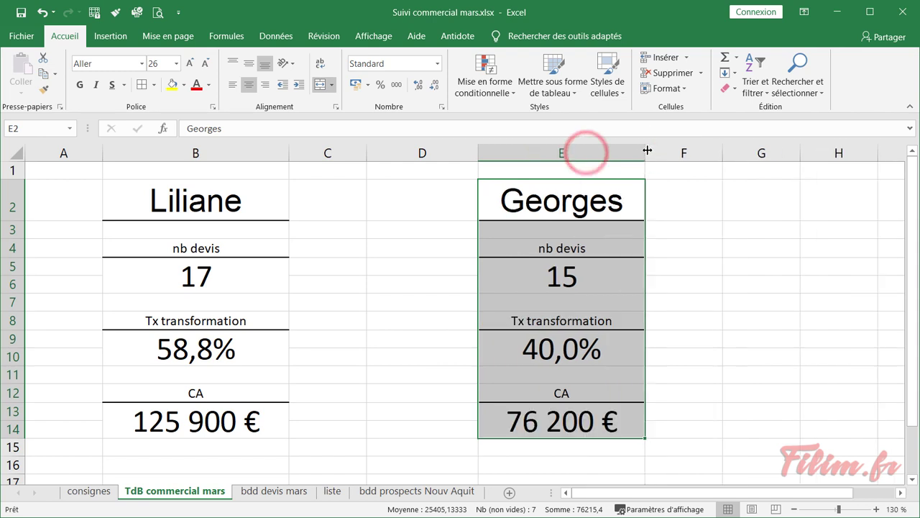
drag(472, 151, 350, 152)
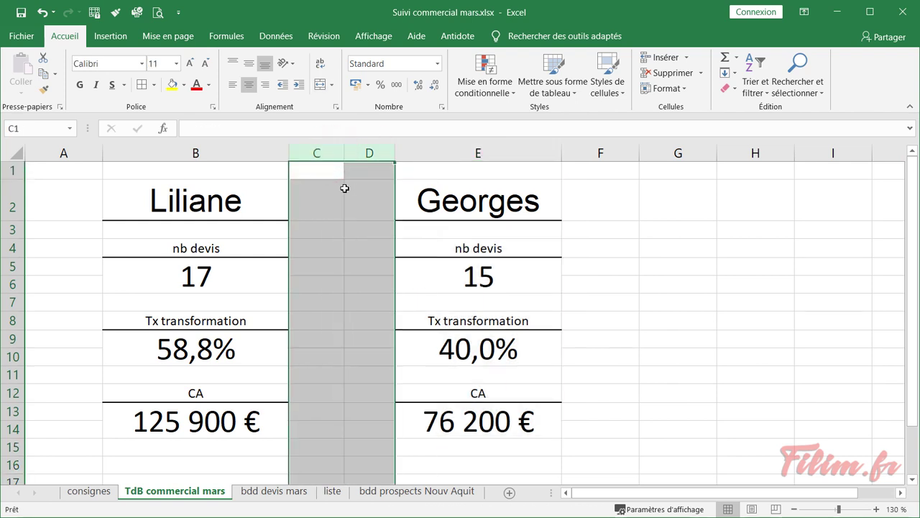
click(346, 196)
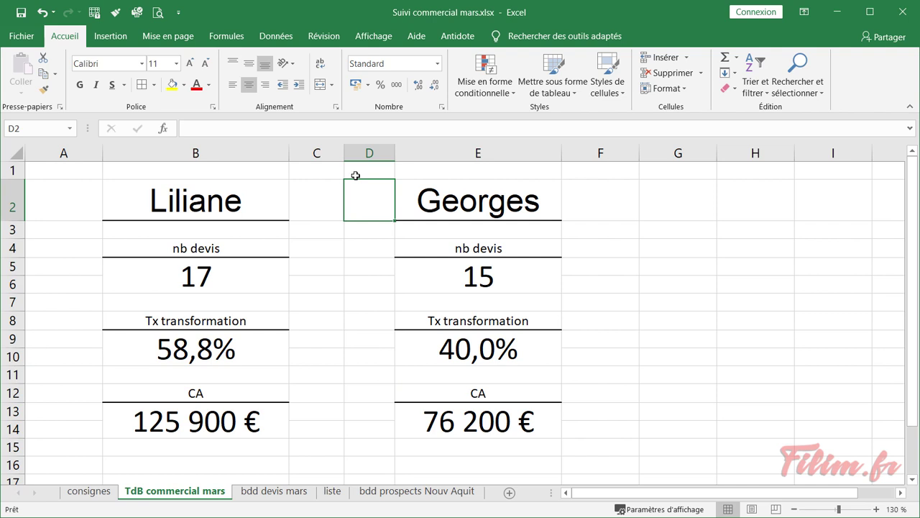
Review the monthly objectives on the consignes sheet against both dashboard blocks, ending with the nb devis value in B5 selected
click(242, 281)
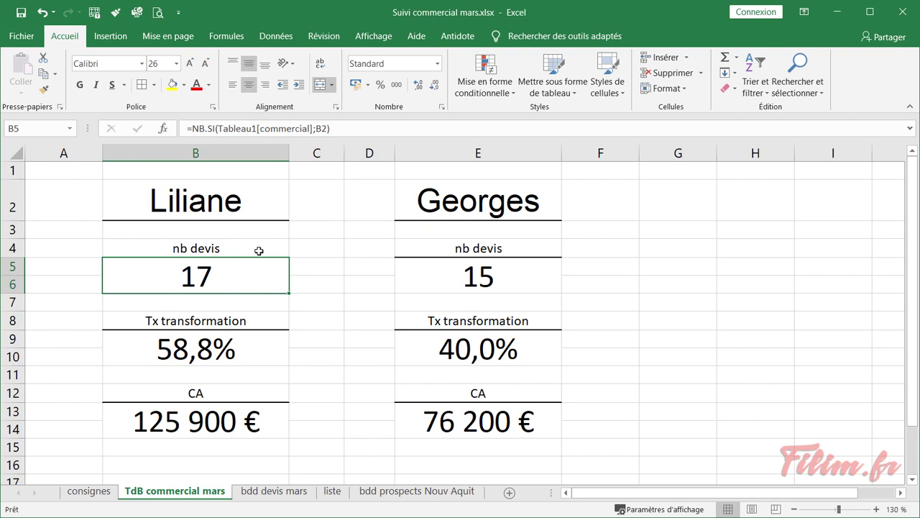
click(598, 263)
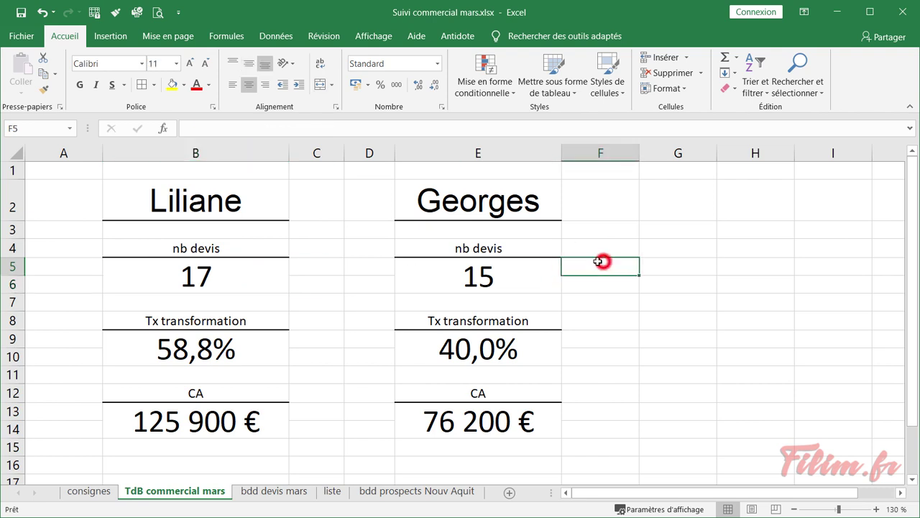
click(249, 272)
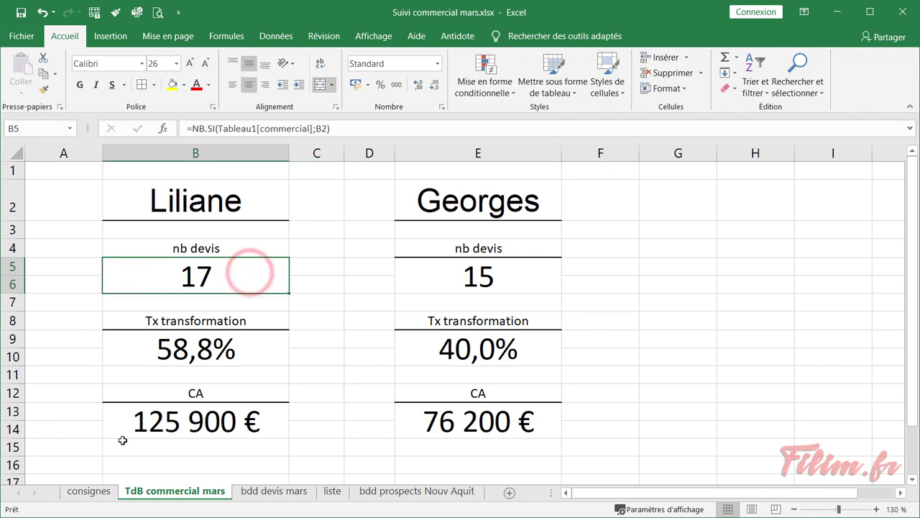
click(88, 492)
click(151, 201)
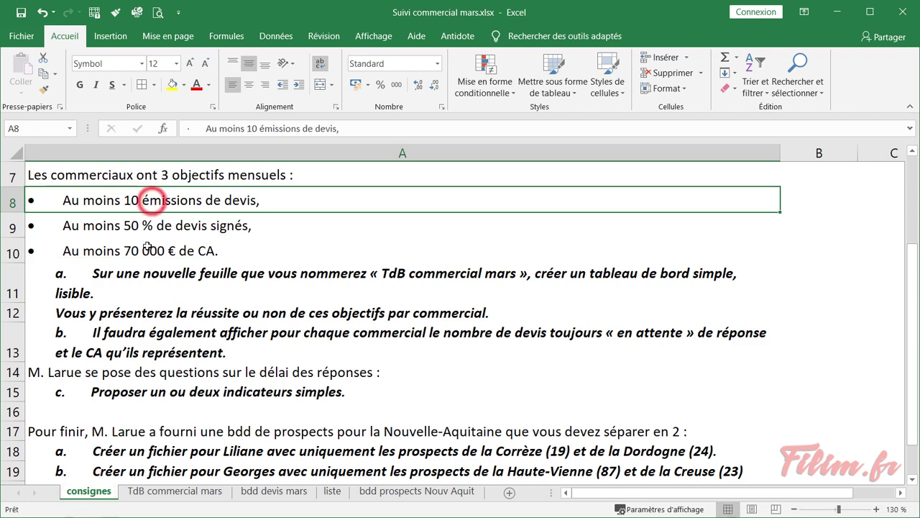
click(166, 489)
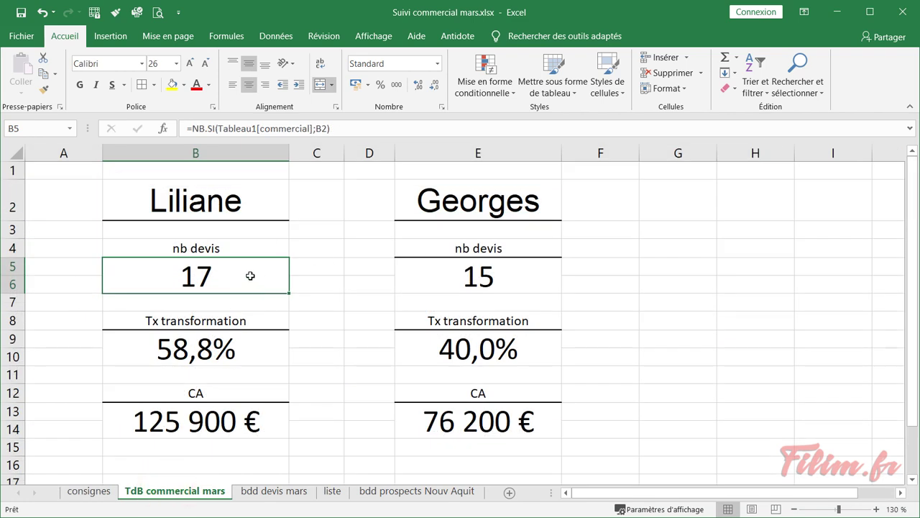
drag(250, 232, 243, 413)
drag(492, 225, 497, 413)
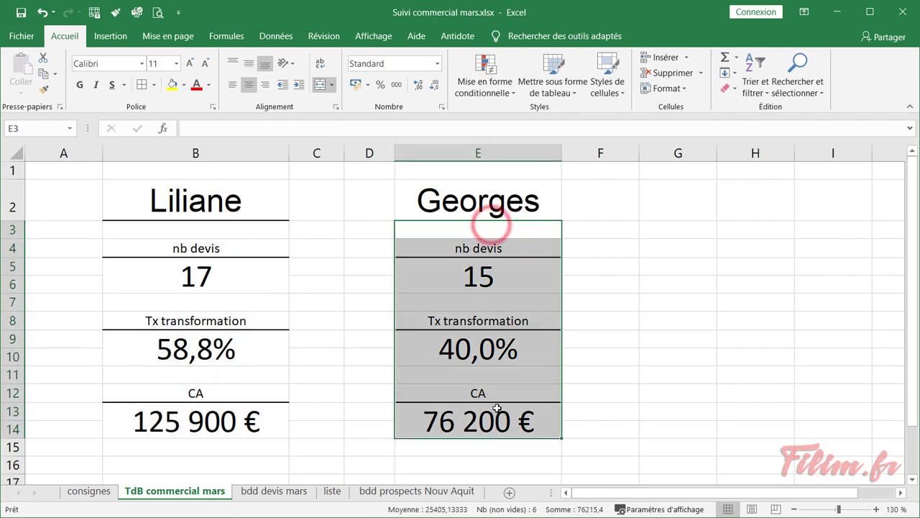
click(250, 288)
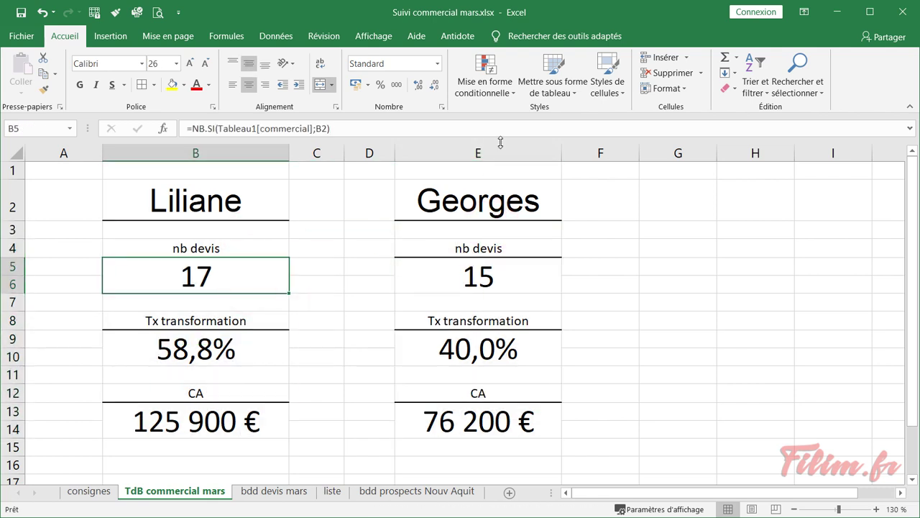
click(484, 75)
click(494, 263)
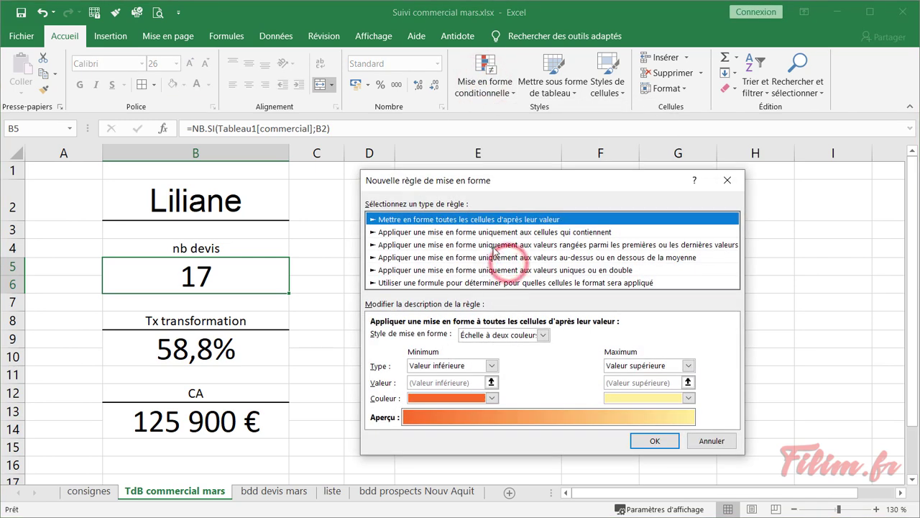
click(508, 233)
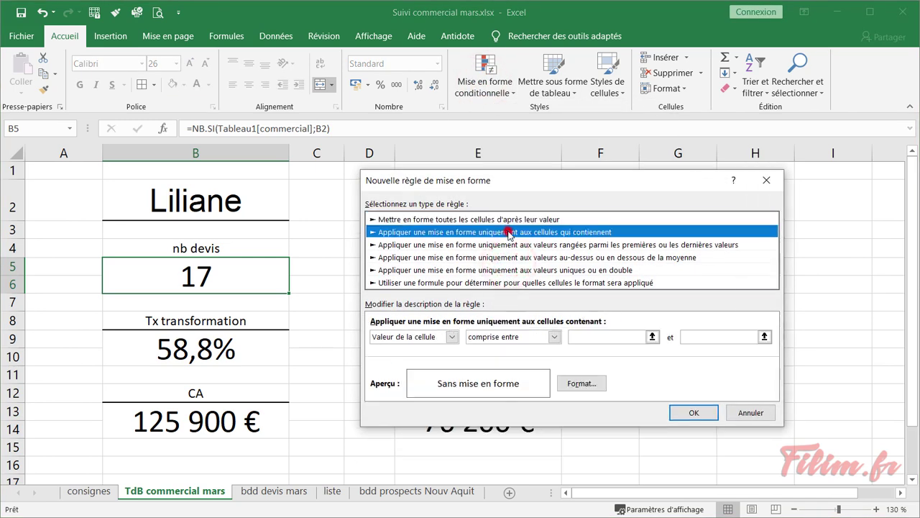
click(540, 340)
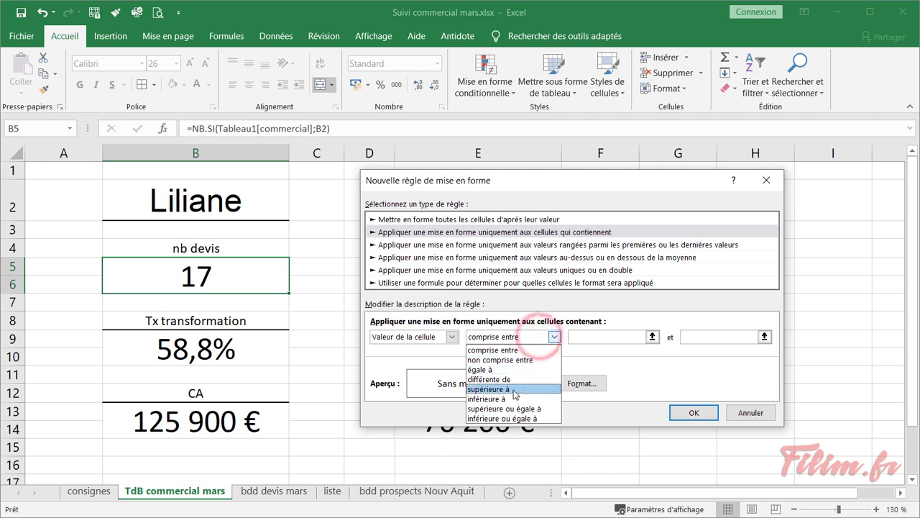
click(511, 391)
click(554, 337)
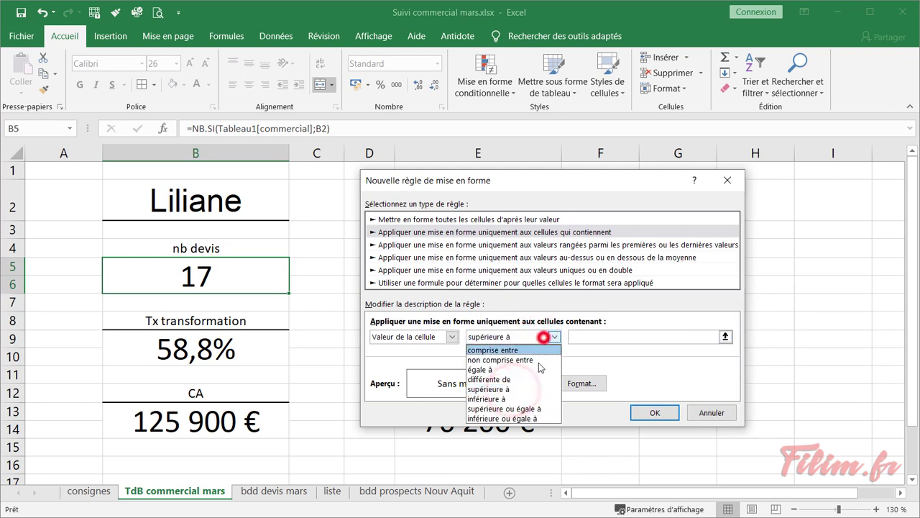
click(530, 406)
click(709, 413)
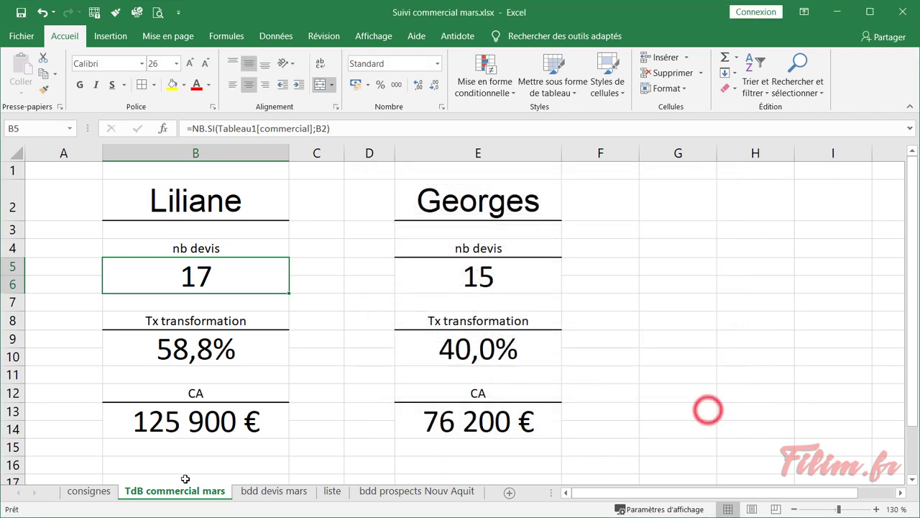
Recheck the consignes sheet and define a conditional formatting rule on B5 for cell values greater than or equal to 10
click(75, 491)
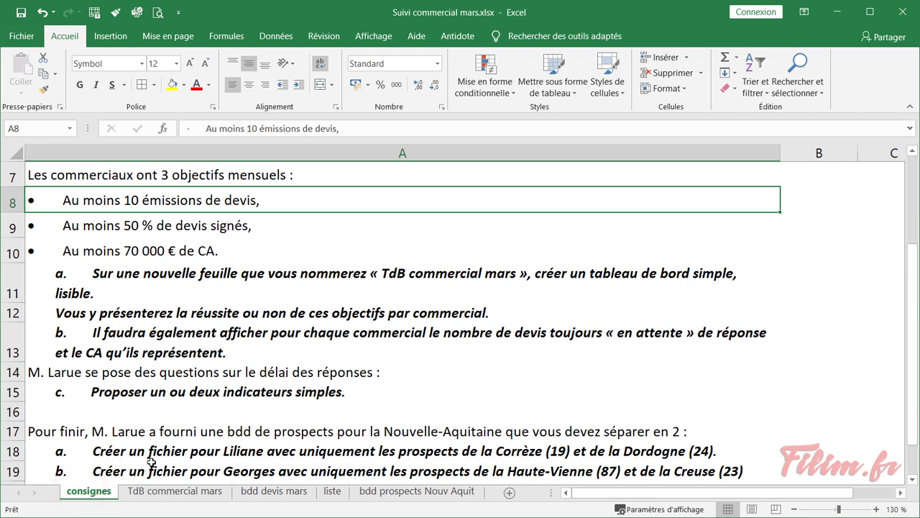
click(150, 489)
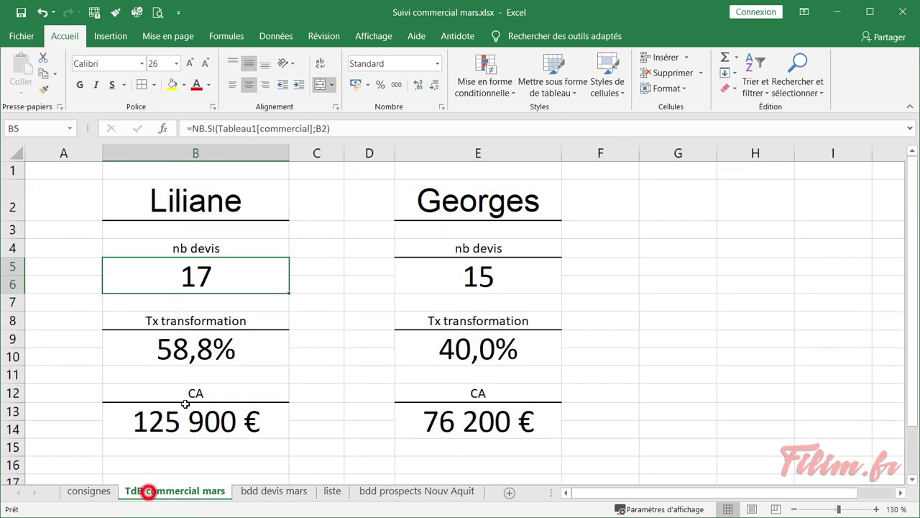
click(480, 82)
click(496, 264)
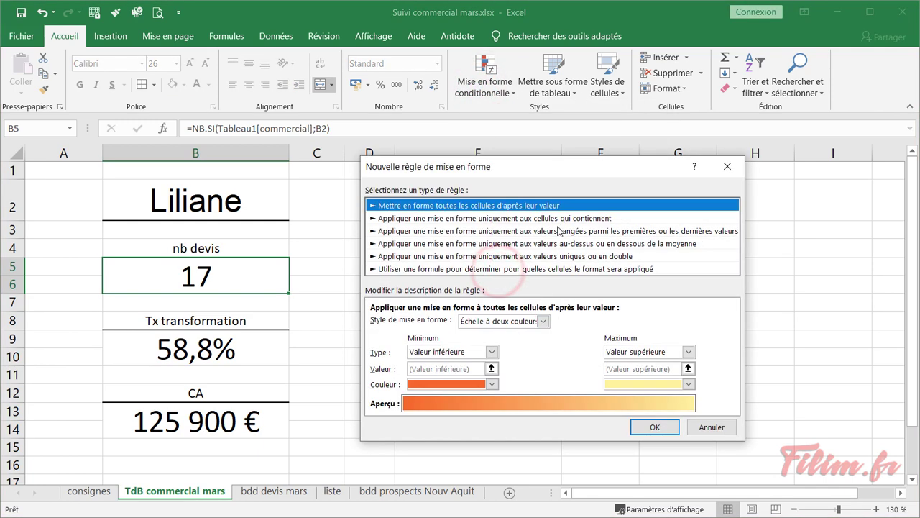
click(560, 217)
click(541, 323)
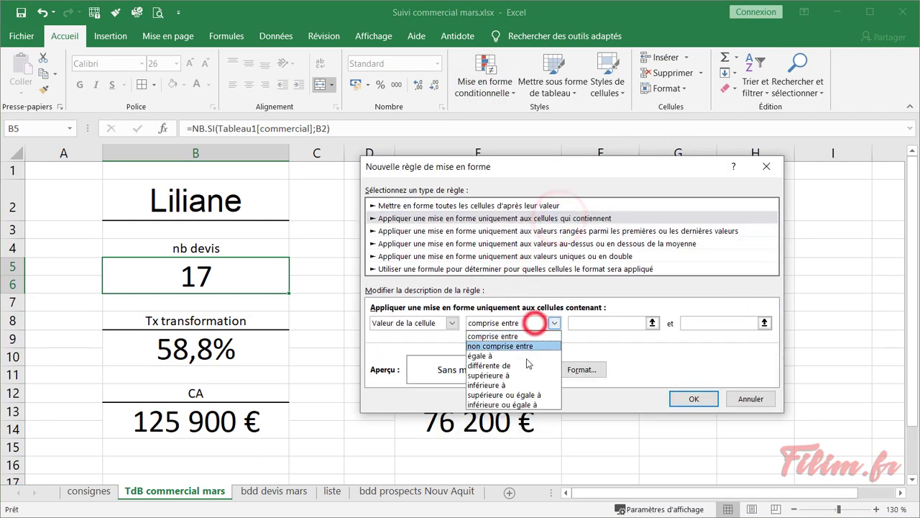
click(515, 395)
click(594, 323)
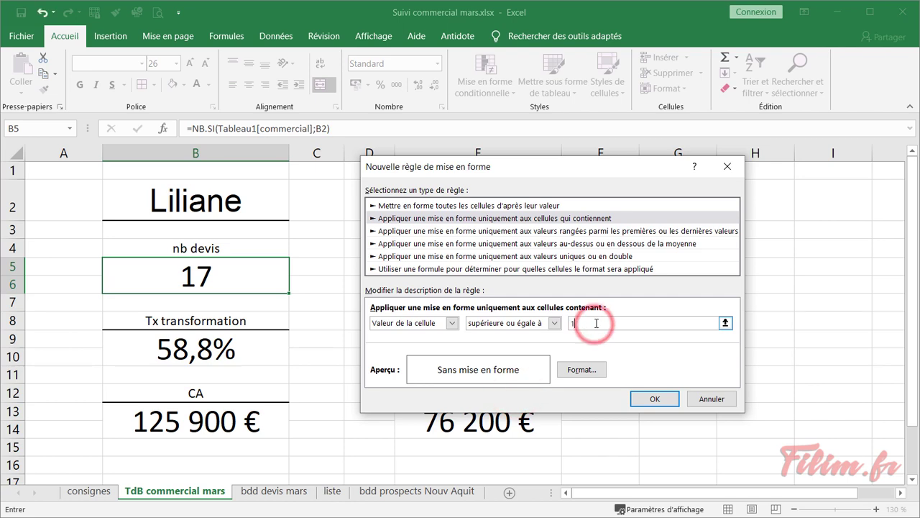
text(10)
Give the B5 rule a light green background fill and apply it
click(577, 369)
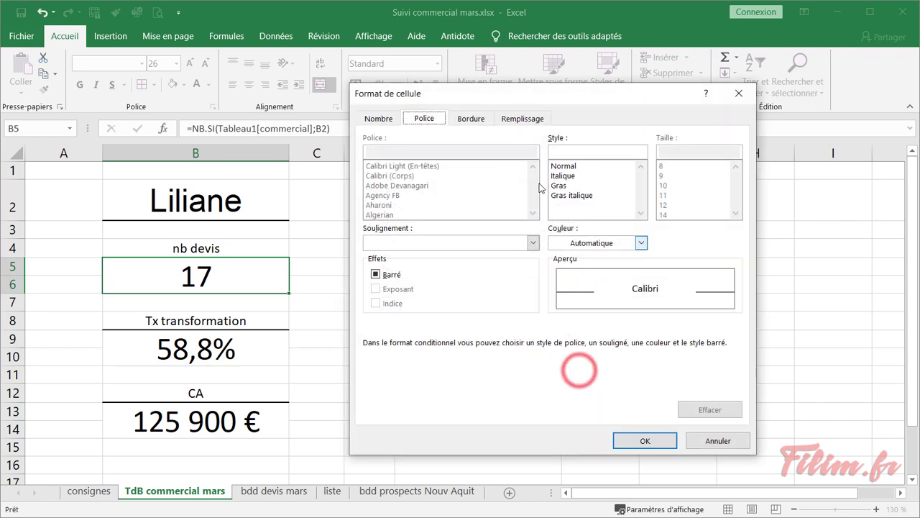
click(523, 119)
click(490, 187)
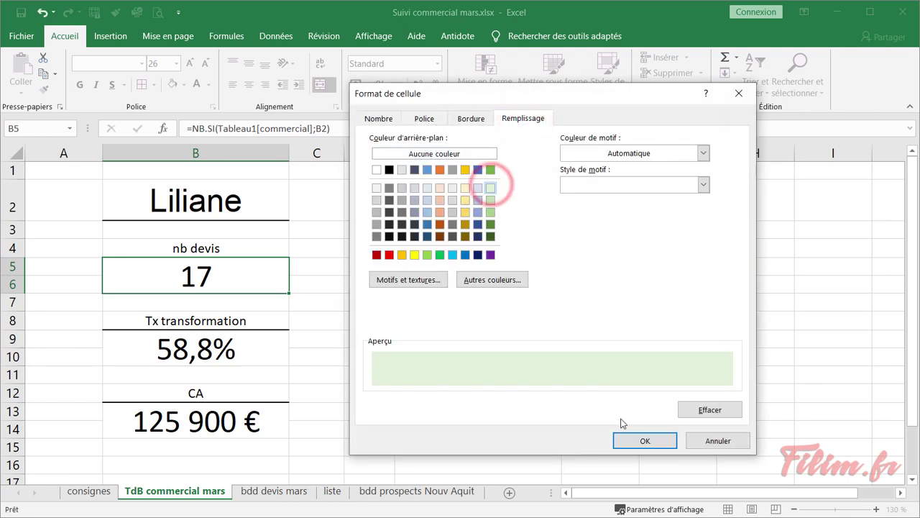
click(628, 441)
click(650, 398)
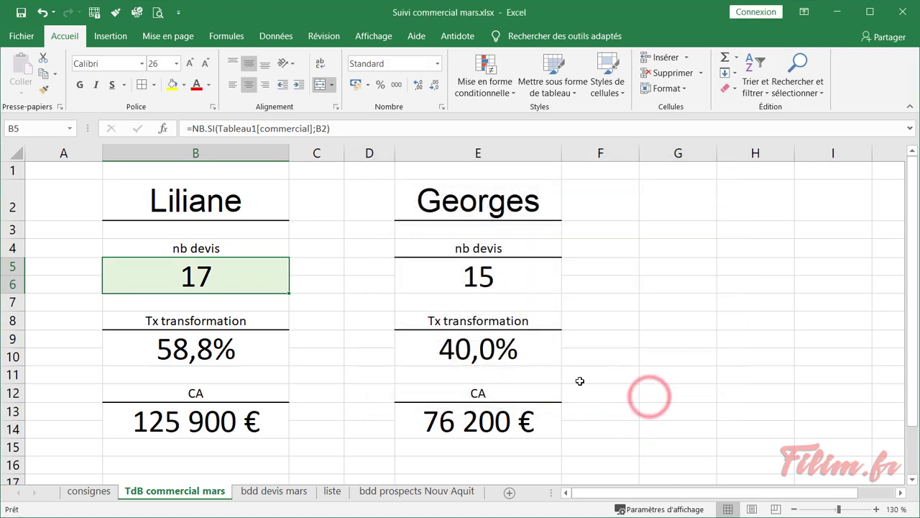
Add a second conditional formatting rule on B5 for cell values less than 10
click(492, 81)
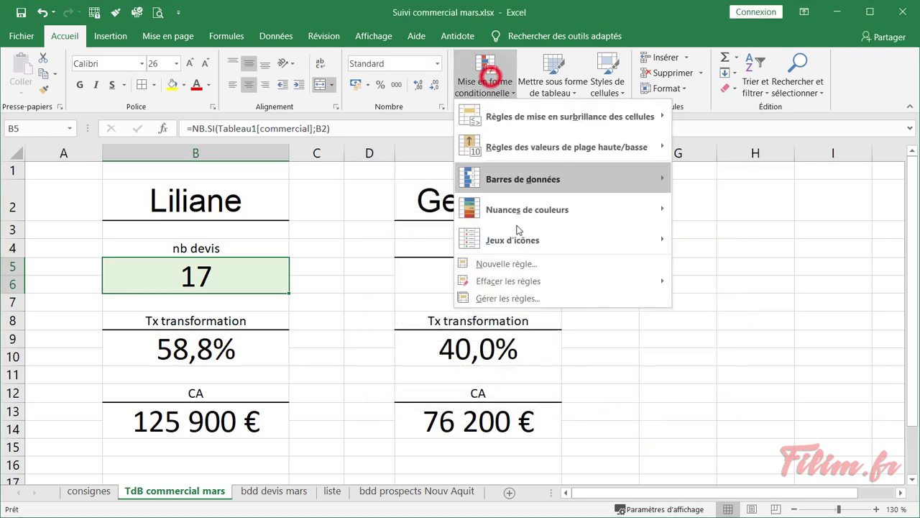
click(528, 263)
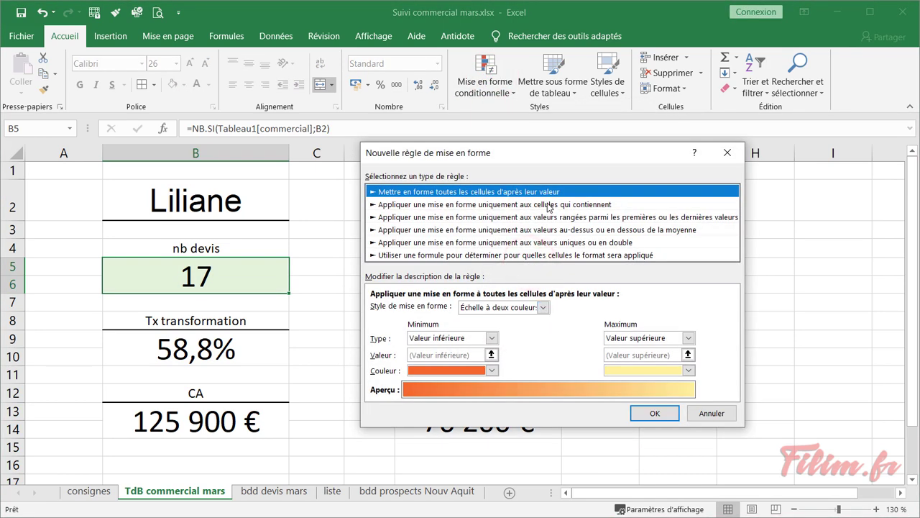
click(549, 205)
click(534, 309)
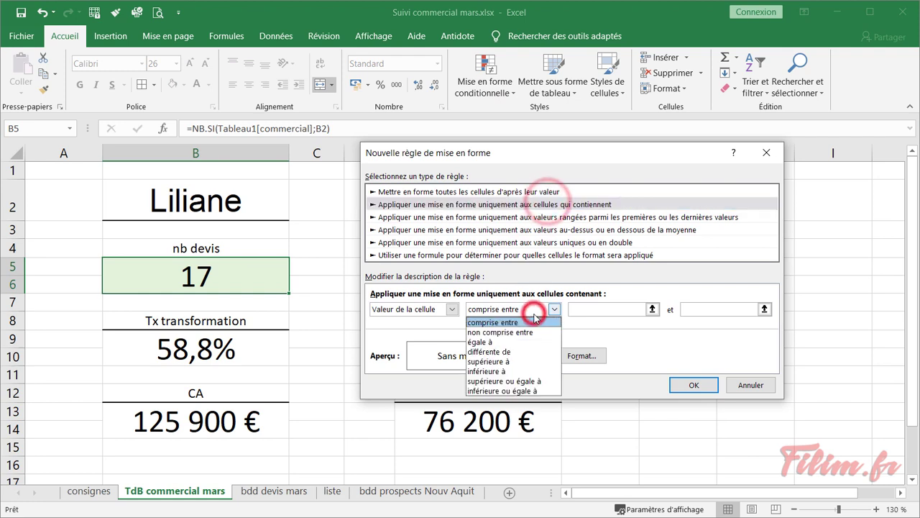
click(523, 361)
click(532, 309)
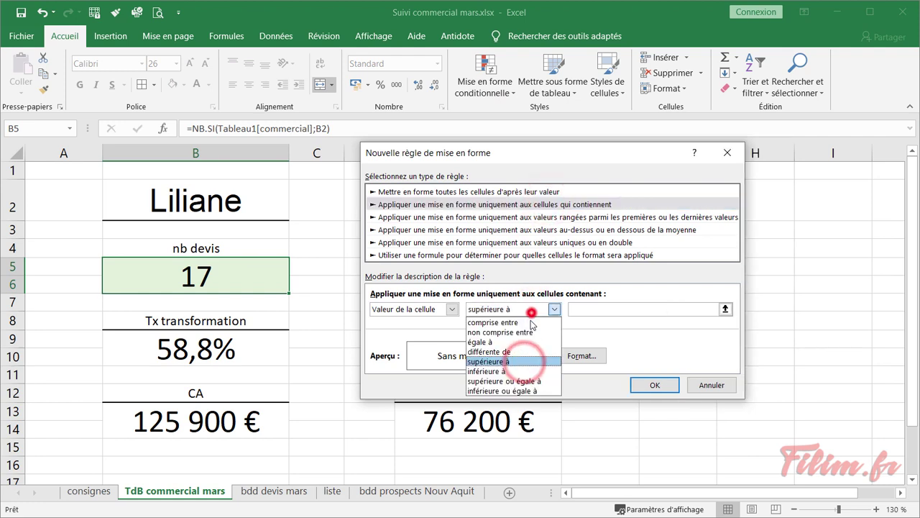
click(509, 372)
click(584, 310)
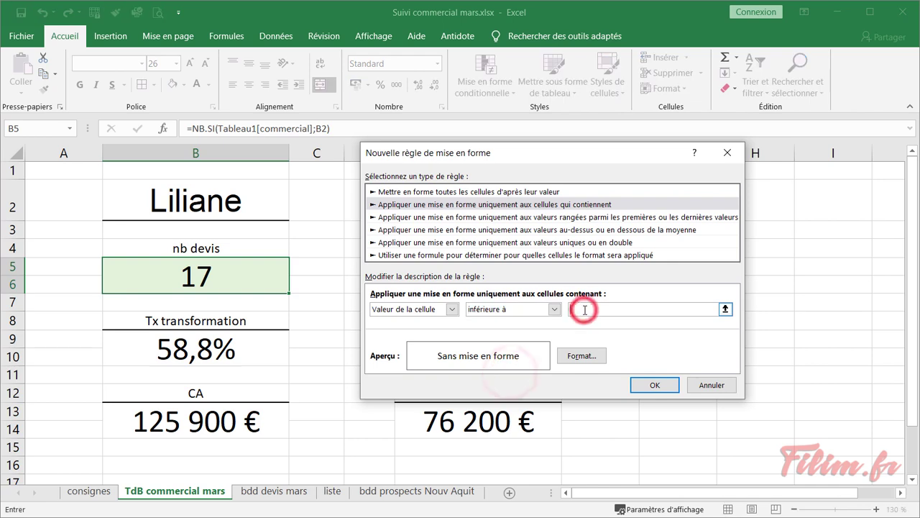
text(10)
Try a light orange fill for the less-than-10 rule and darken it to the custom colour RGB 247, 183, 147
click(581, 356)
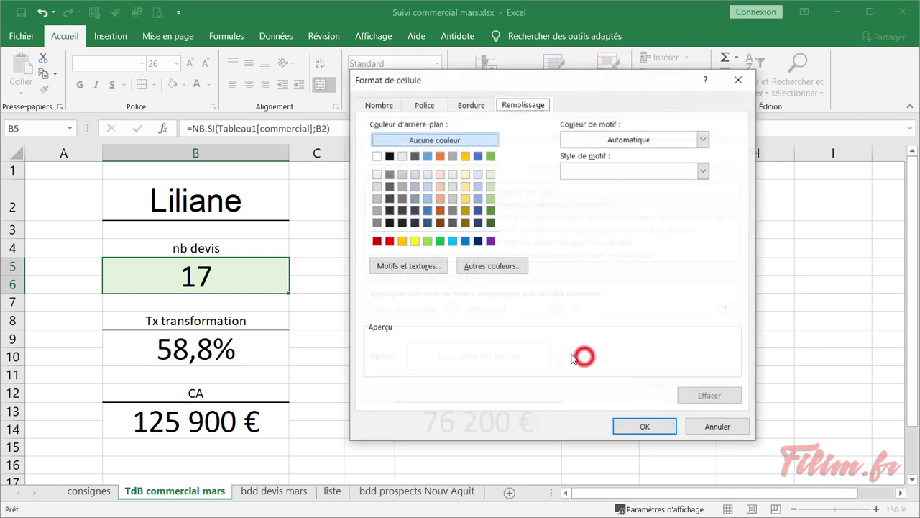
click(439, 174)
click(627, 426)
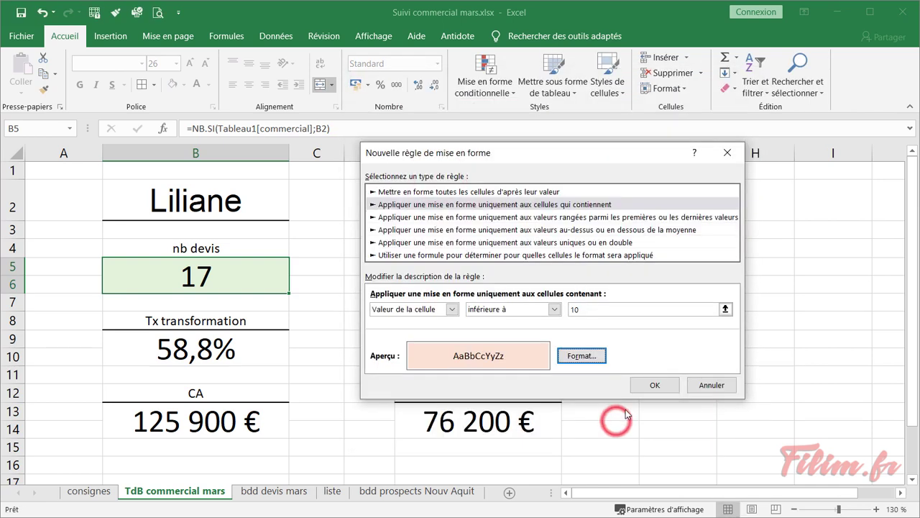
click(573, 358)
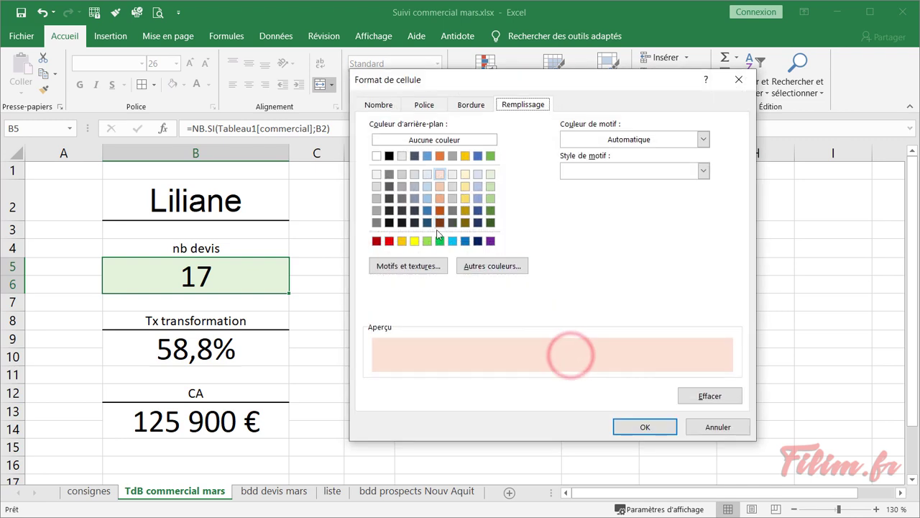
click(479, 269)
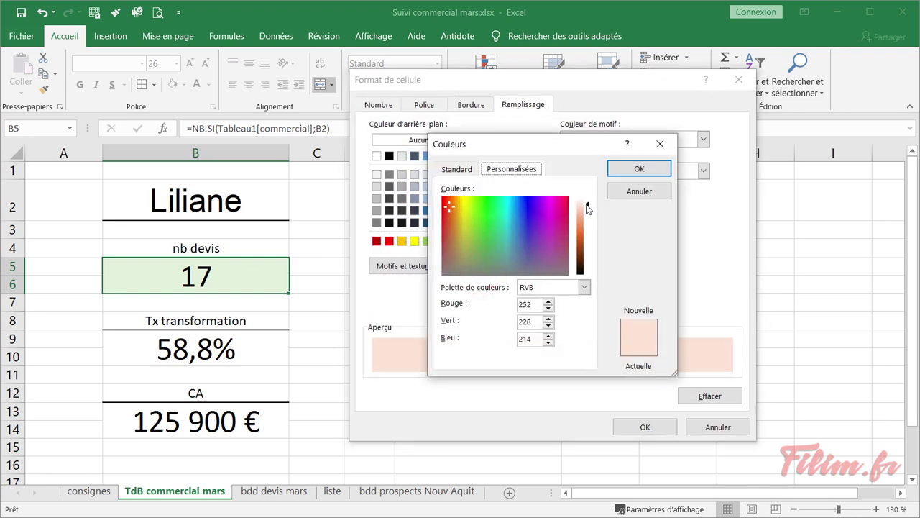
drag(588, 208, 588, 217)
click(650, 168)
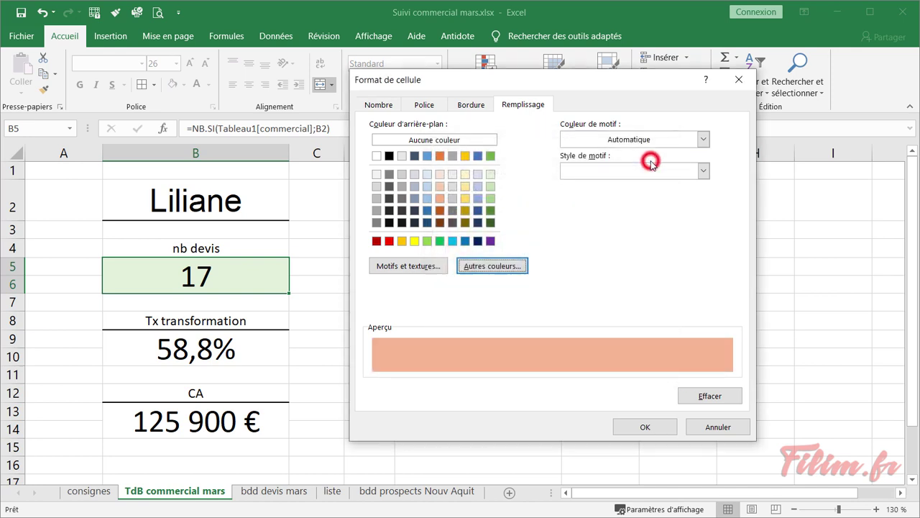
Set the less-than-10 rule's fill to a custom pinkish red, RGB 231, 137, 137, and apply the rule to B5
click(487, 268)
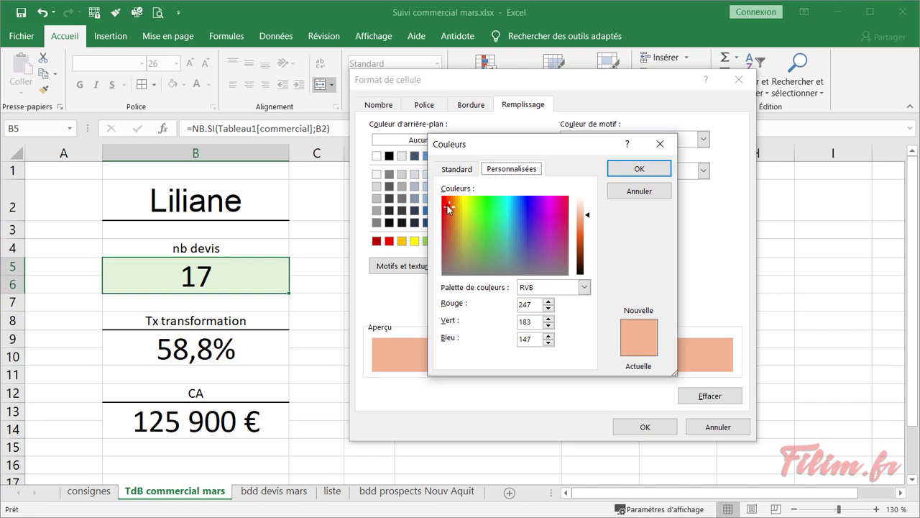
click(445, 206)
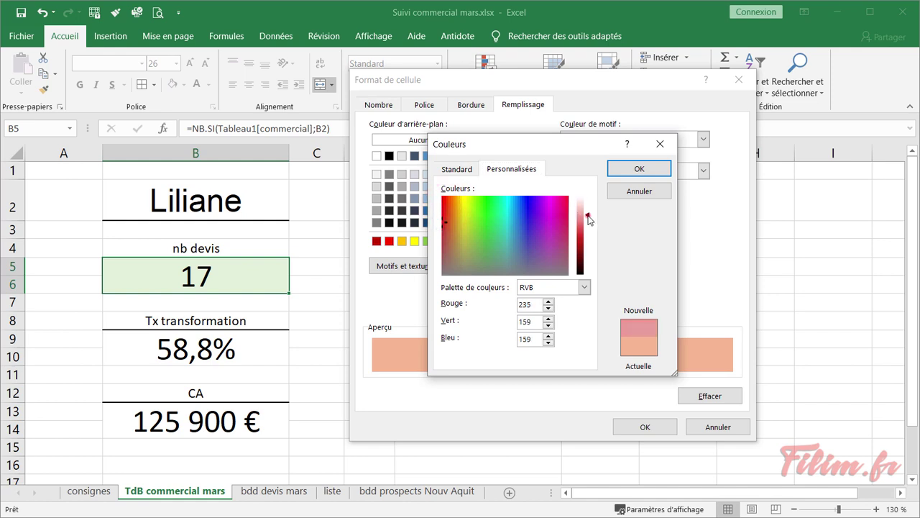
click(588, 219)
click(639, 168)
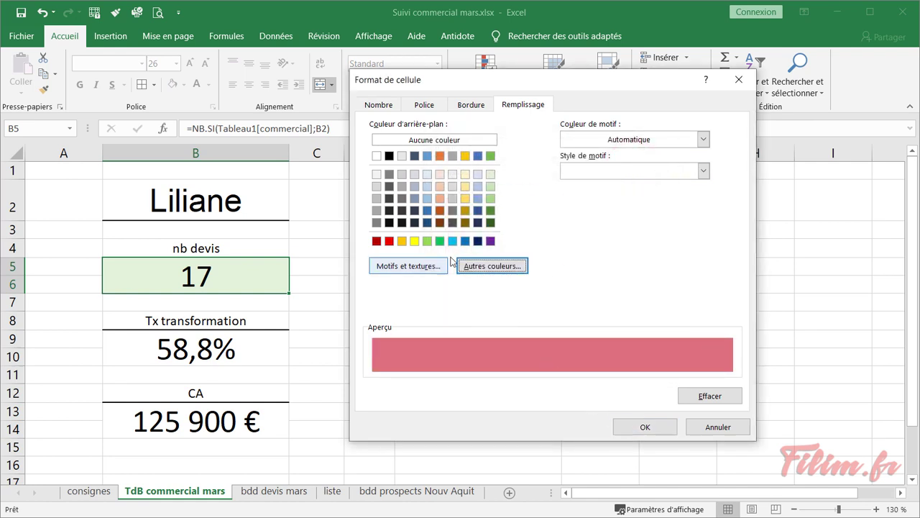
click(490, 266)
click(588, 217)
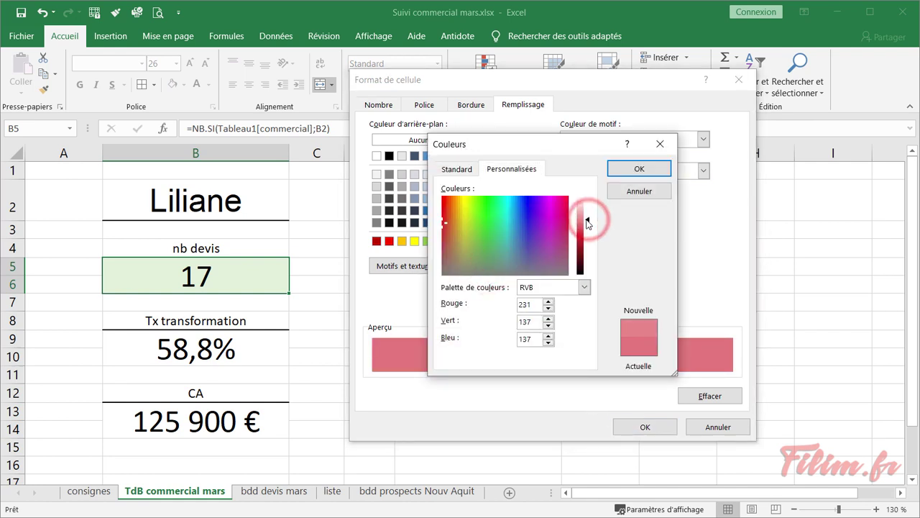
click(635, 172)
click(640, 427)
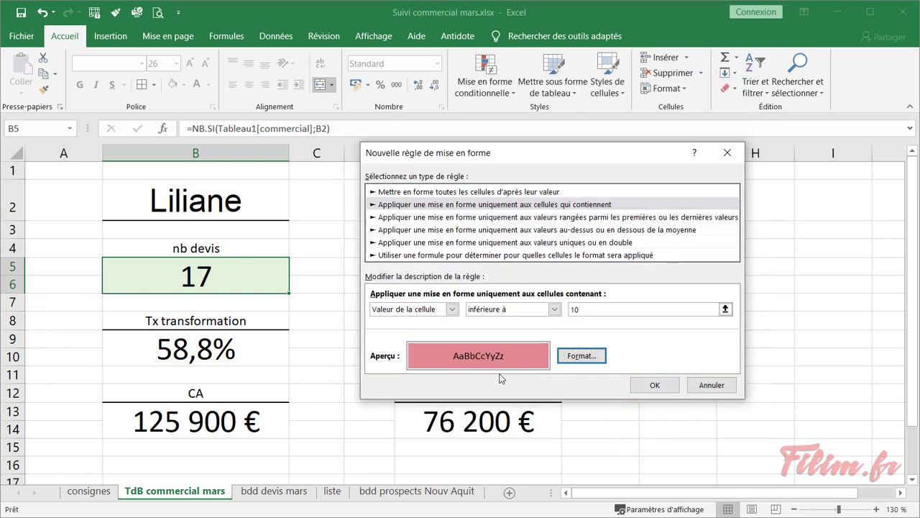
click(653, 386)
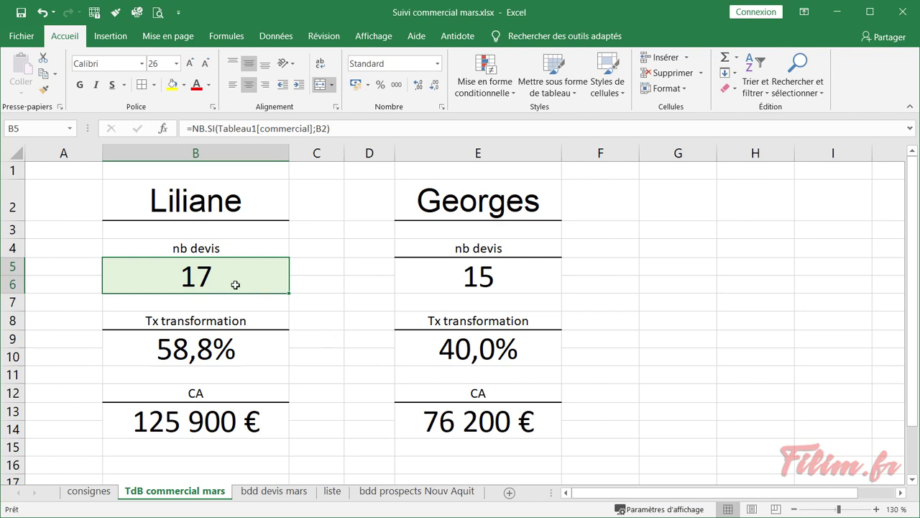
Test the B5 rules by clearing the commercial entries in B2:B13 of the bdd devis mars sheet and checking the dashboard
click(270, 491)
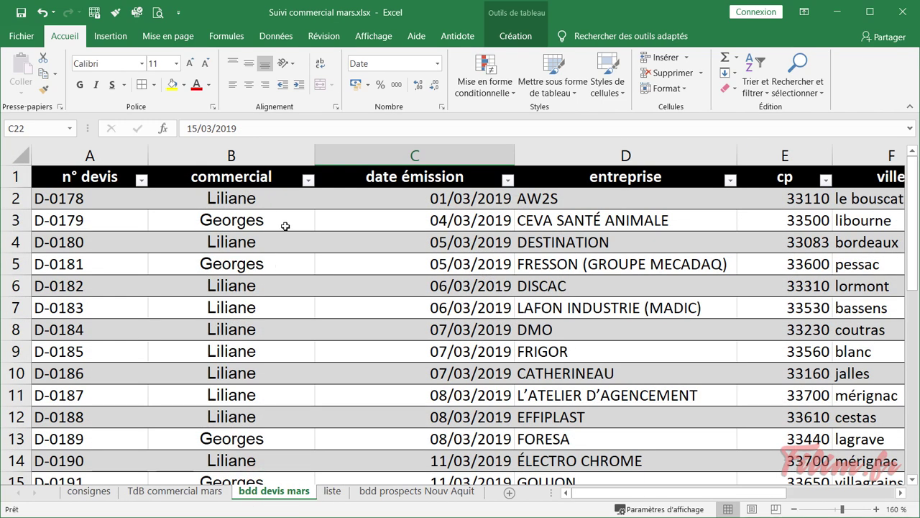
drag(292, 197, 289, 440)
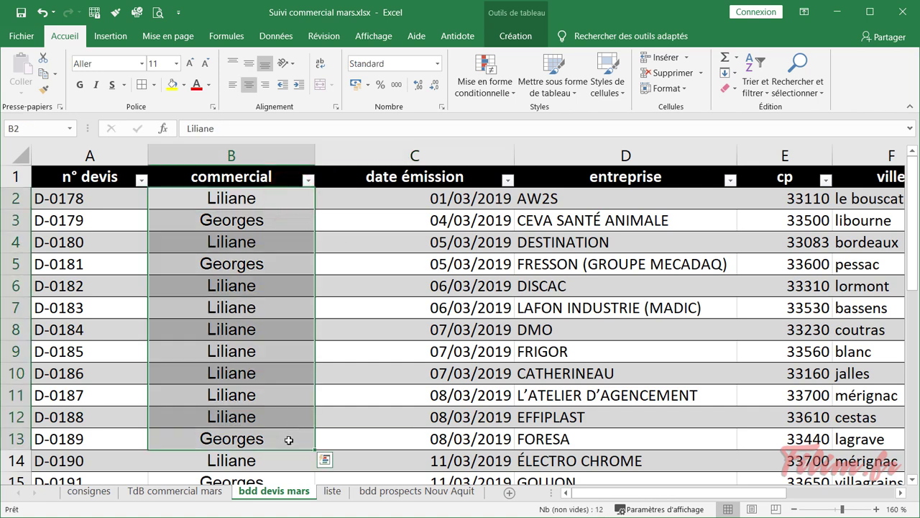
key(Delete)
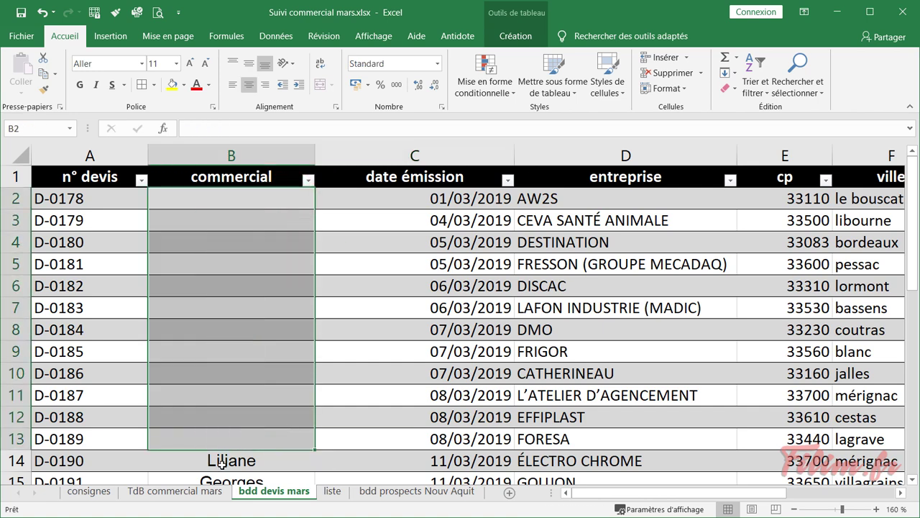
click(176, 494)
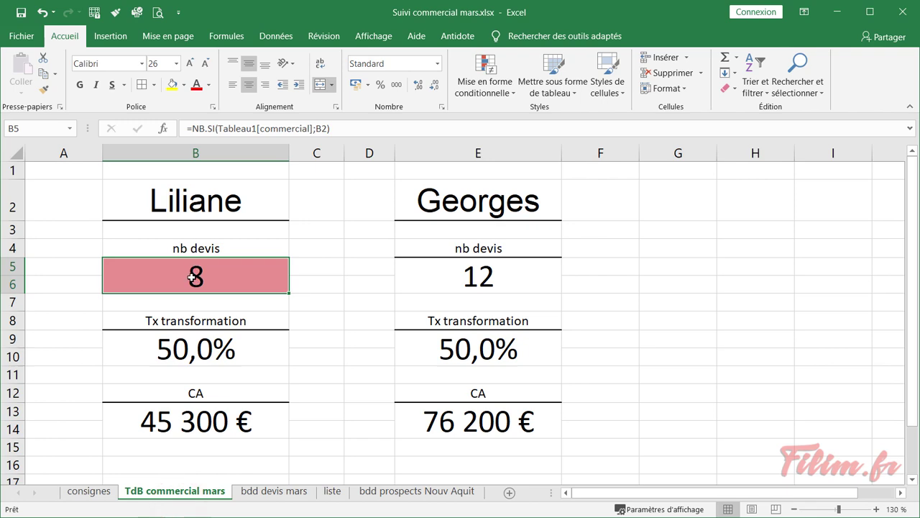
Undo the clearing of the commercial entries on the bdd devis mars sheet and return to the TdB commercial mars dashboard
click(265, 493)
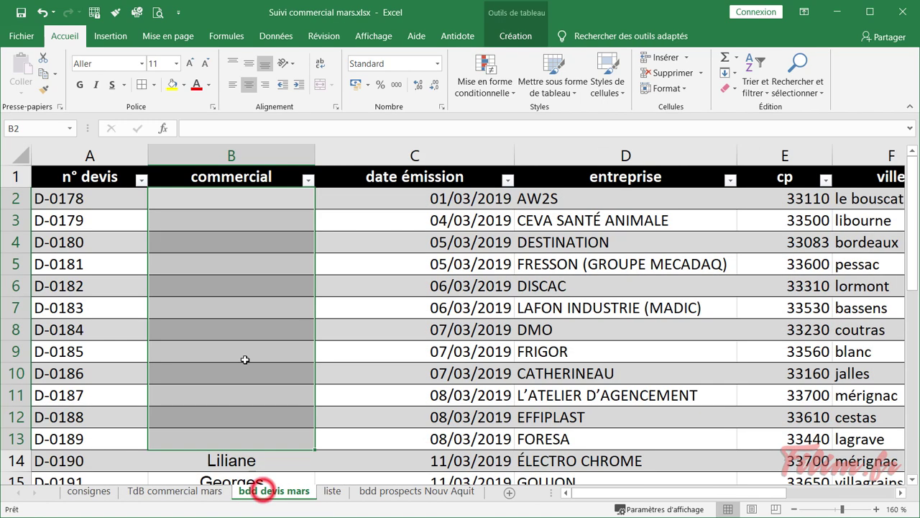
click(42, 13)
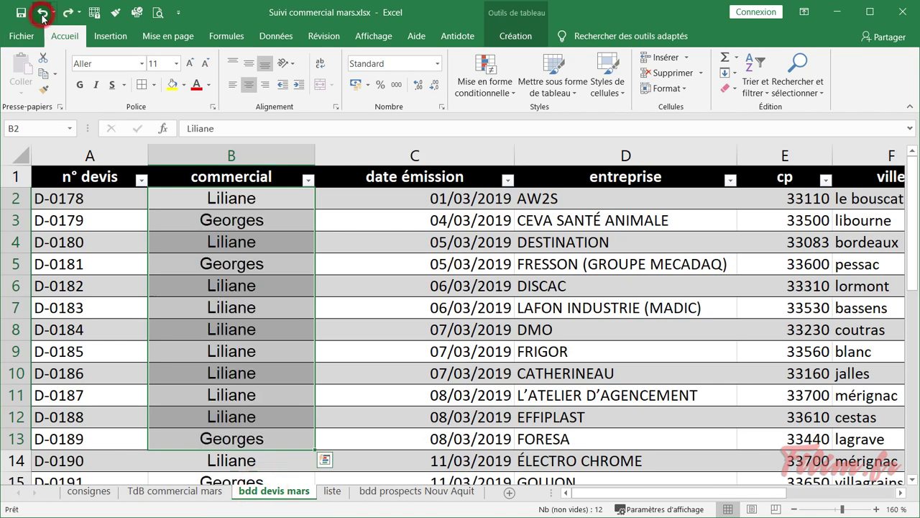
click(408, 326)
click(192, 492)
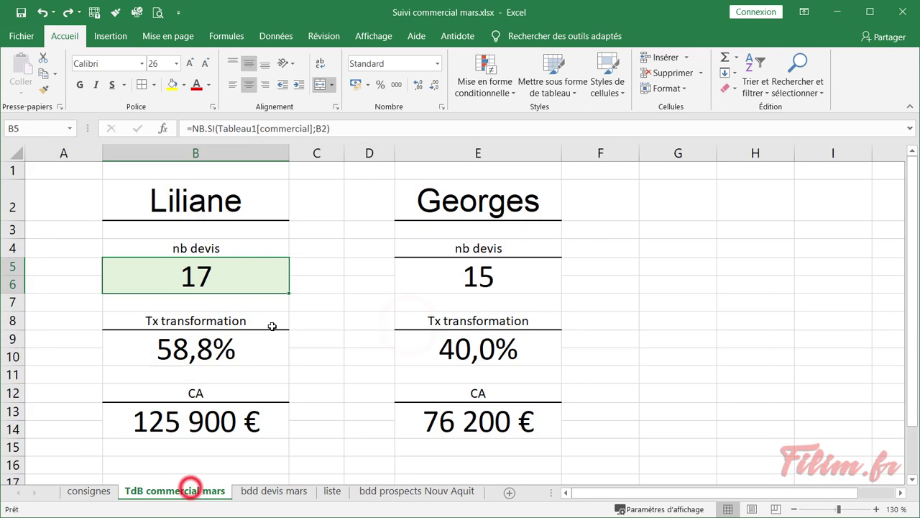
Check the signed-quote objective on the consignes sheet and define a rule on B9 for cell values greater than or equal to 50%
click(259, 361)
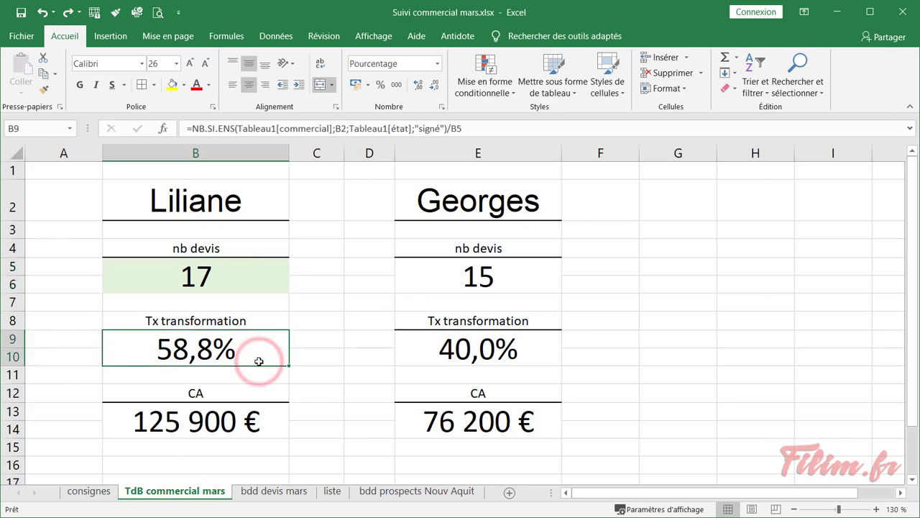
click(101, 491)
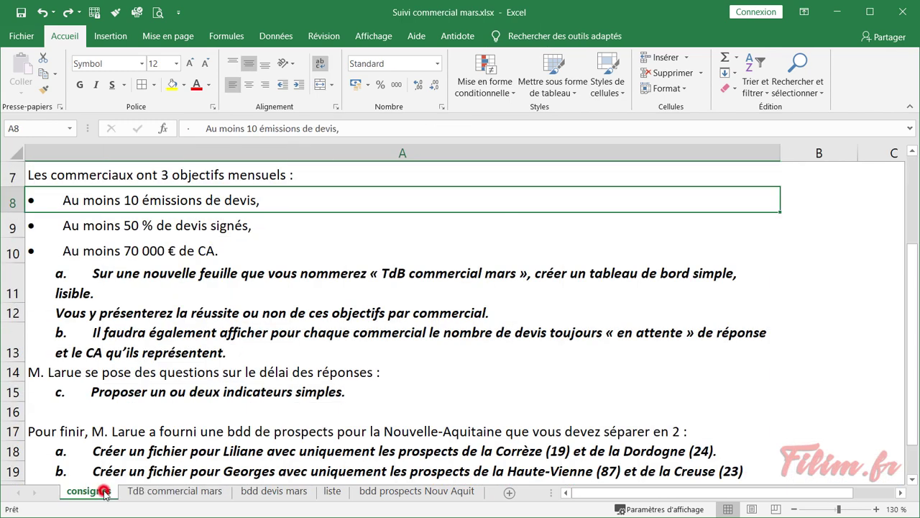
click(150, 493)
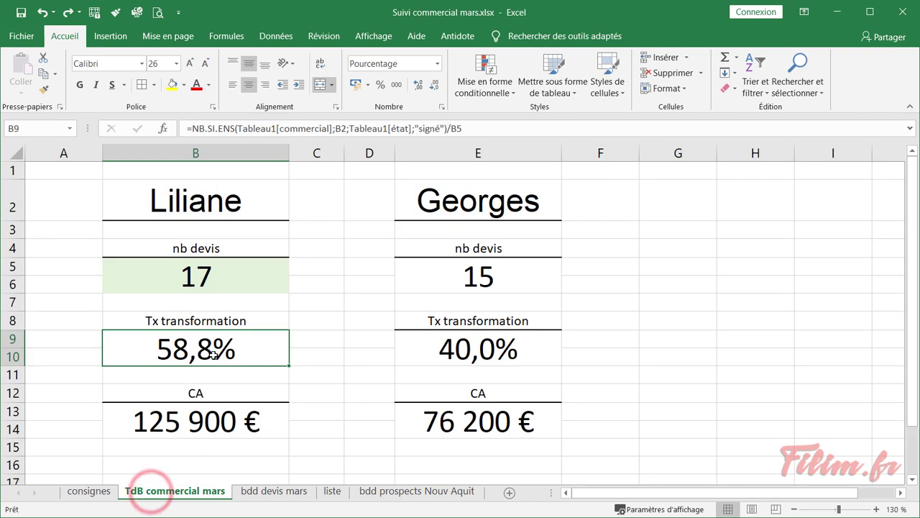
click(473, 88)
click(502, 260)
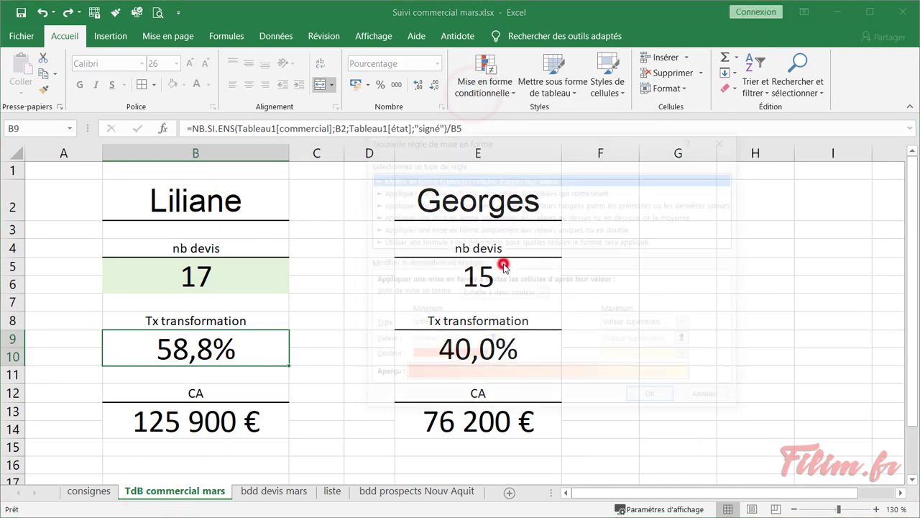
click(507, 194)
click(554, 295)
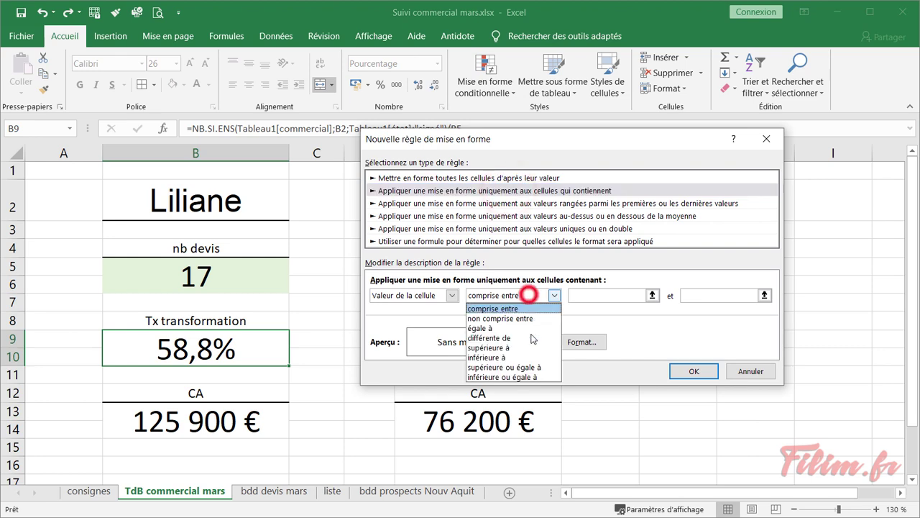
click(527, 369)
click(591, 296)
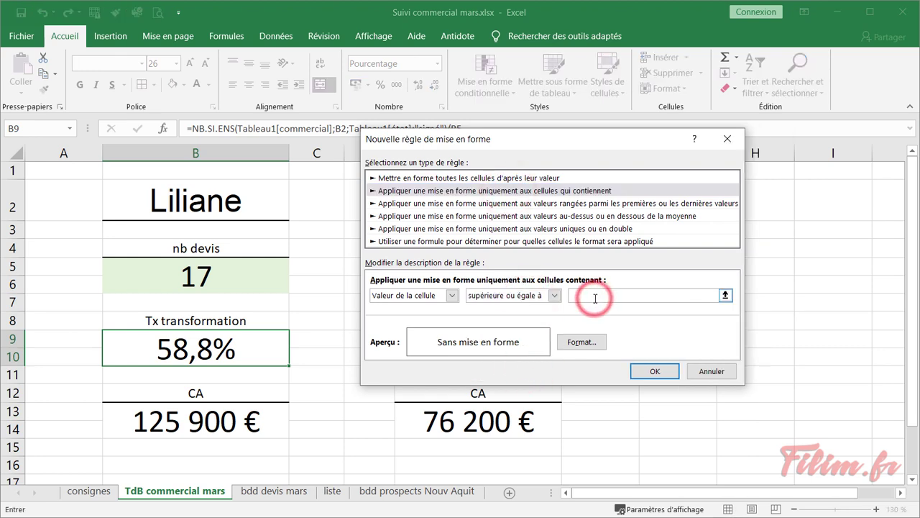
text(50)
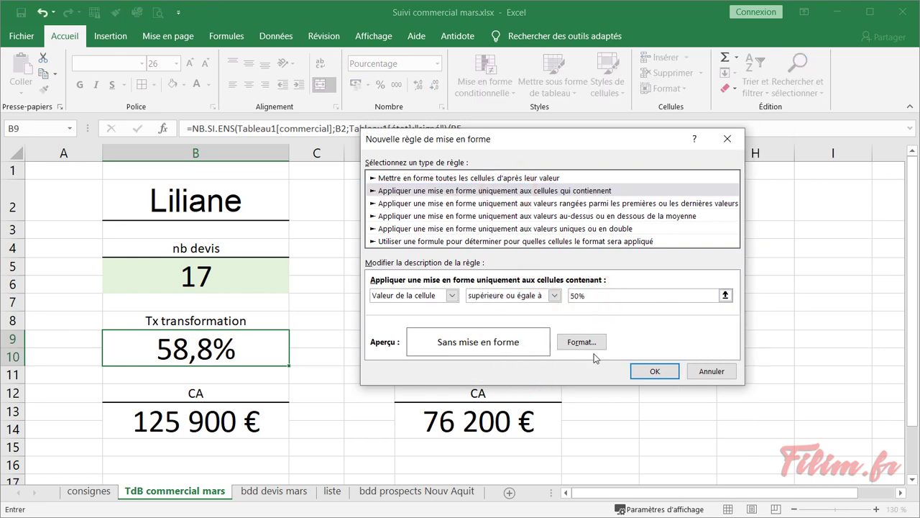
Give the B9 rule for 50% or more a light green background fill and apply it
click(591, 343)
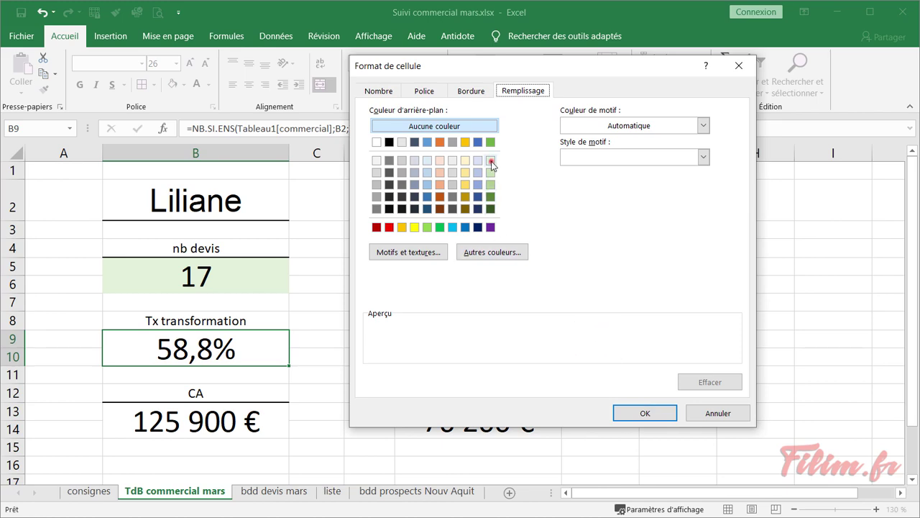
click(492, 161)
click(645, 413)
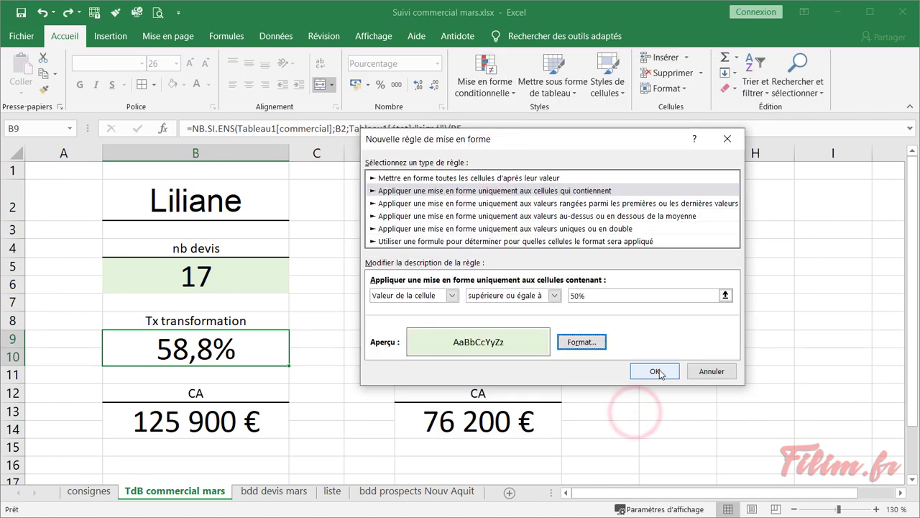
click(656, 371)
Define a second rule on B9 for cell values less than 50% and open its format settings
click(486, 72)
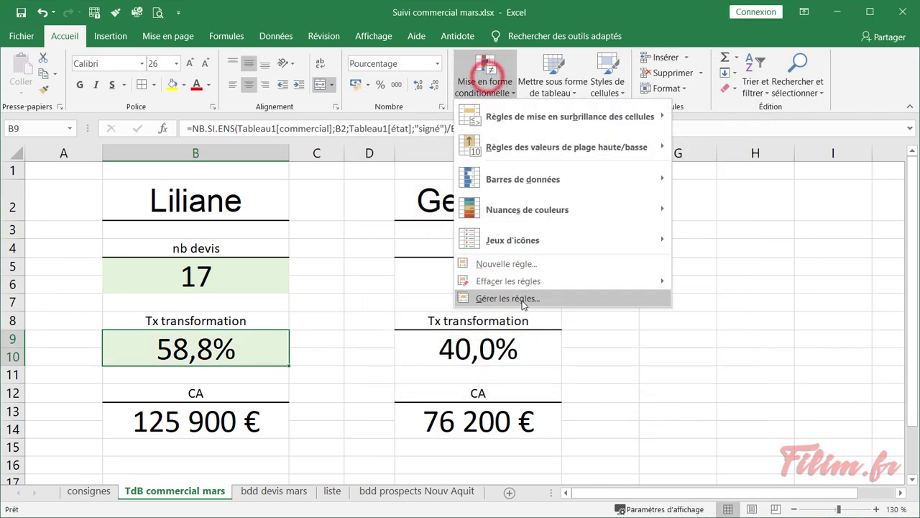
click(507, 264)
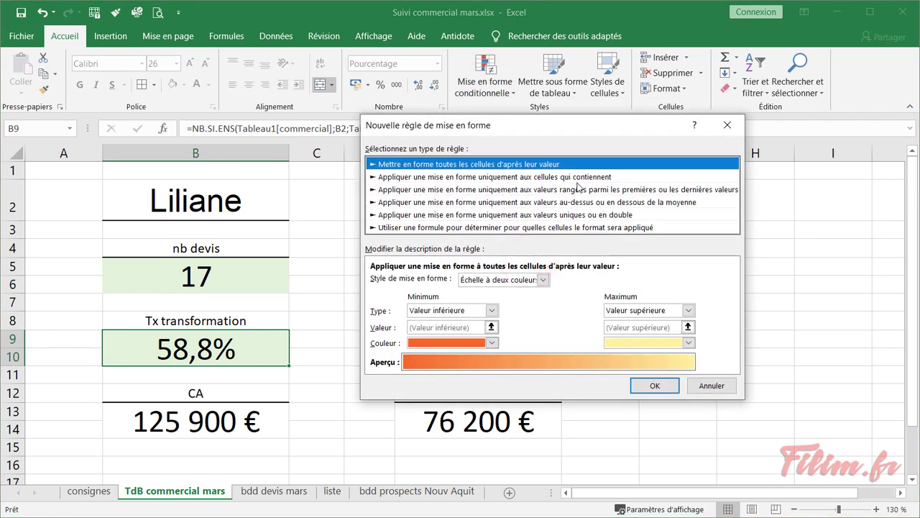
click(580, 176)
click(553, 282)
click(532, 342)
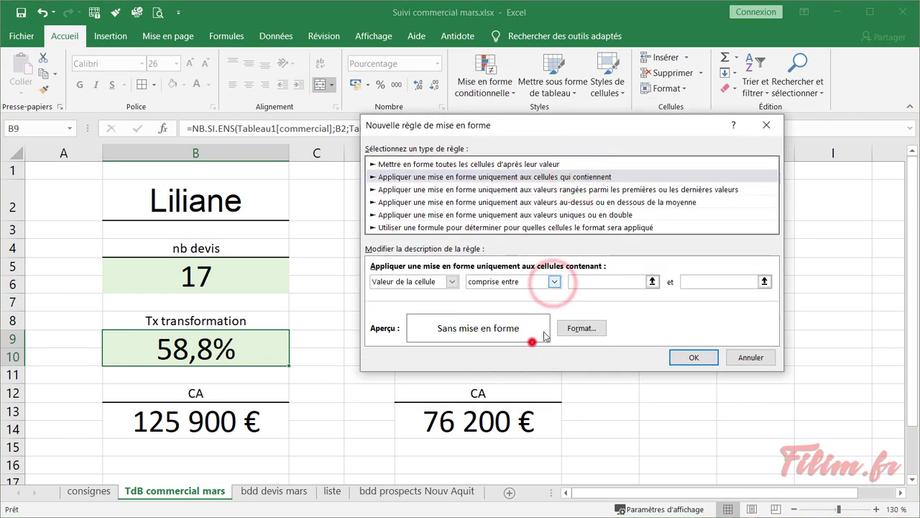
click(588, 282)
text(50)
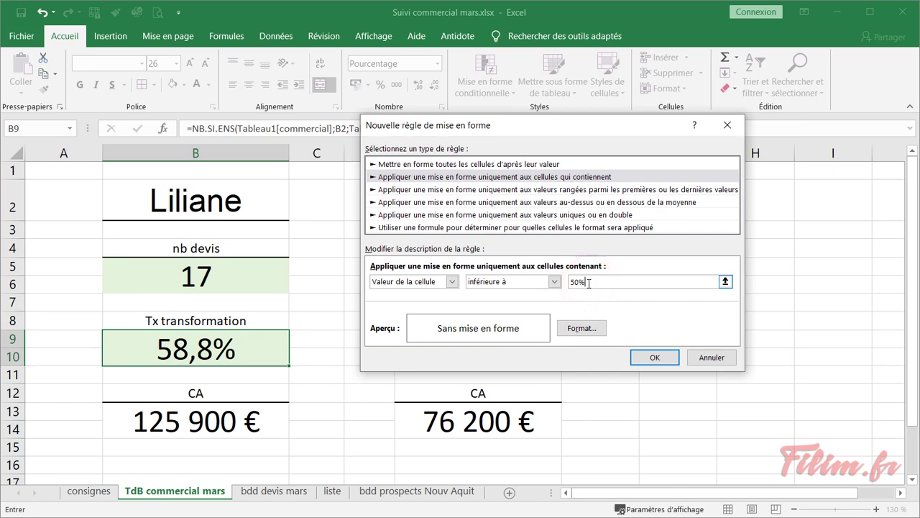
text(%)
click(562, 328)
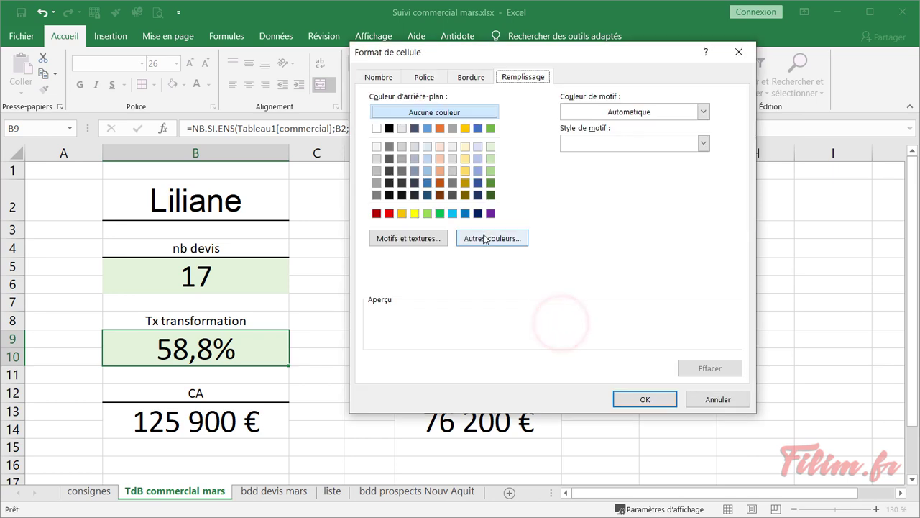
click(487, 245)
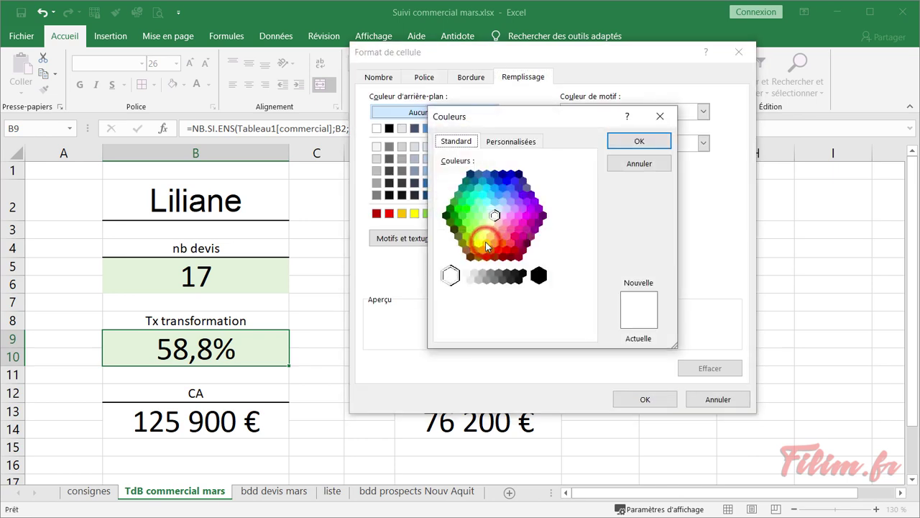
click(514, 144)
click(637, 162)
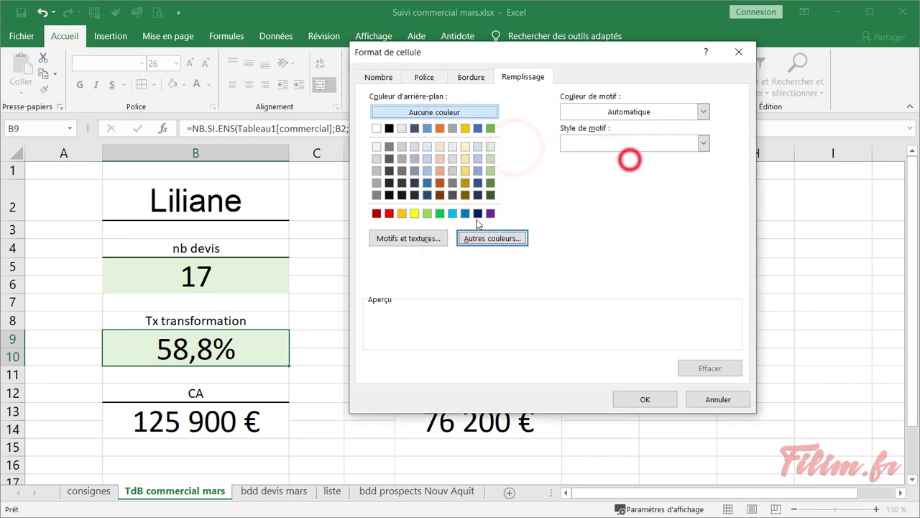
click(443, 238)
click(668, 388)
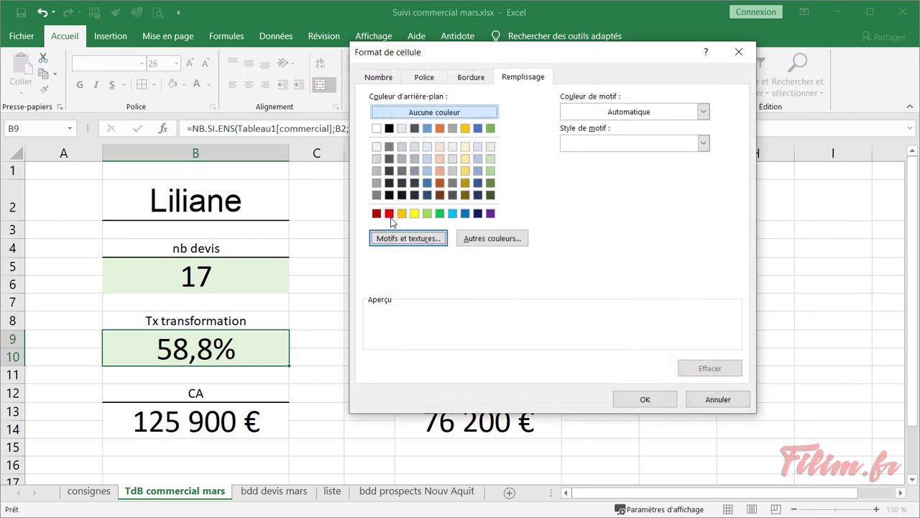
Give the B9 rule for values below 50% a light orange background fill with automatic pattern colour and apply it
click(440, 148)
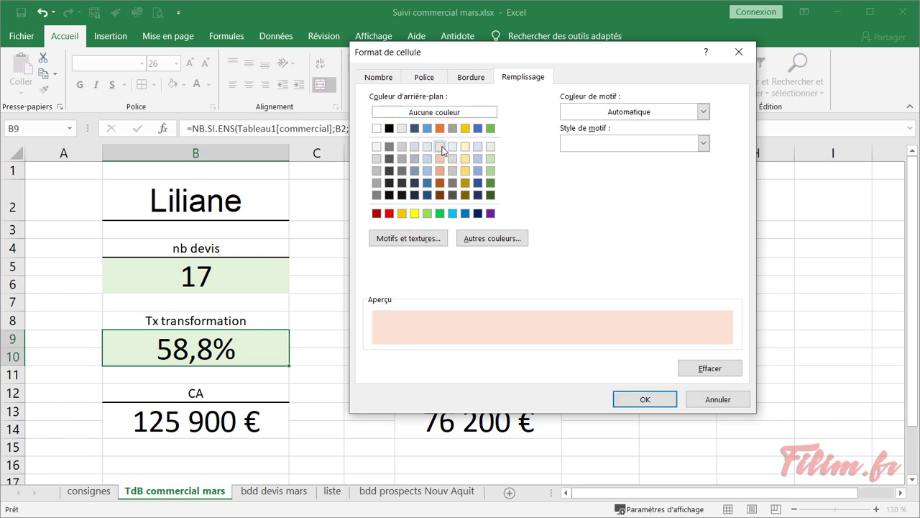
click(670, 114)
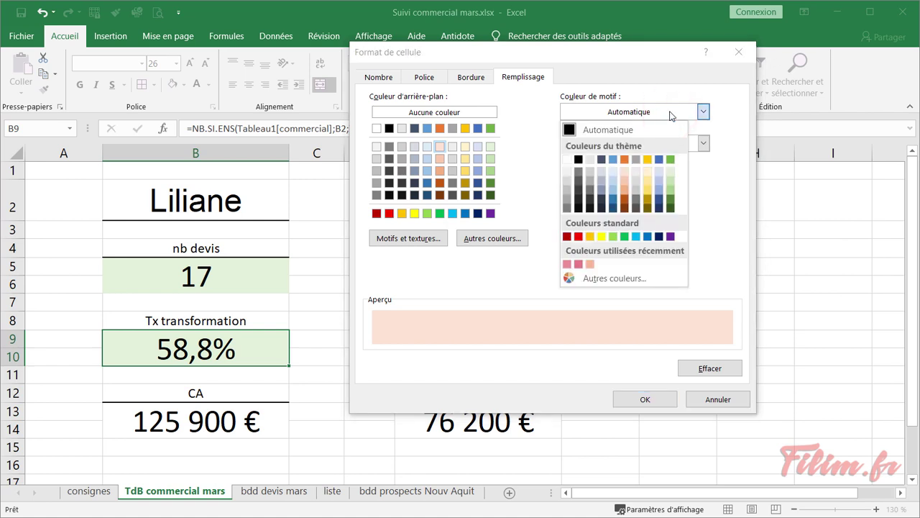
click(579, 265)
click(614, 144)
click(625, 112)
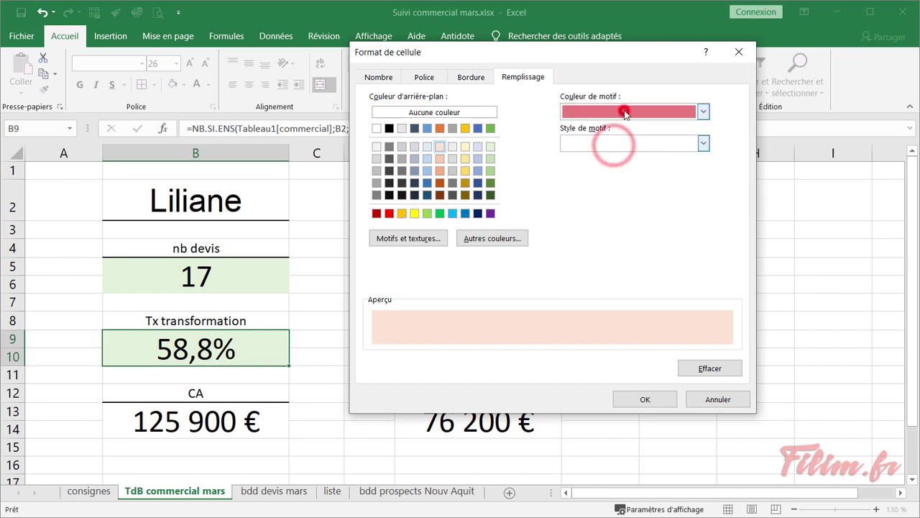
click(625, 110)
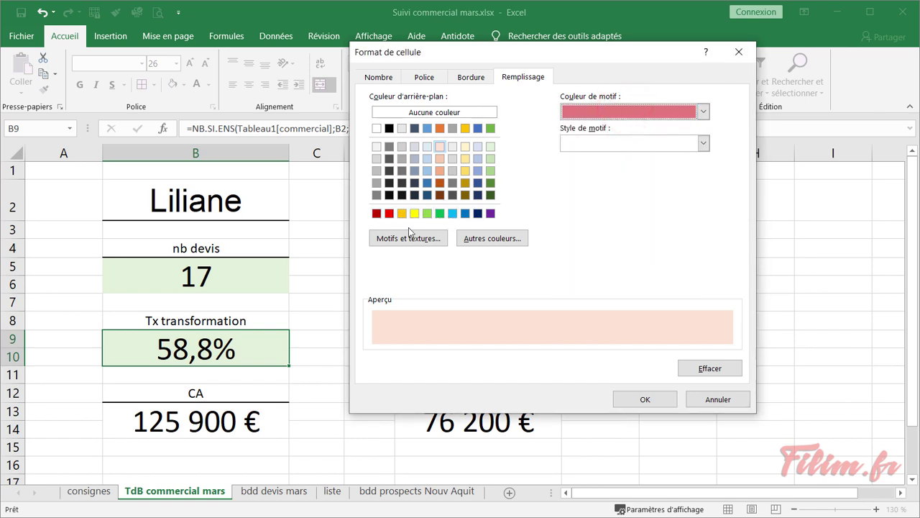
click(667, 112)
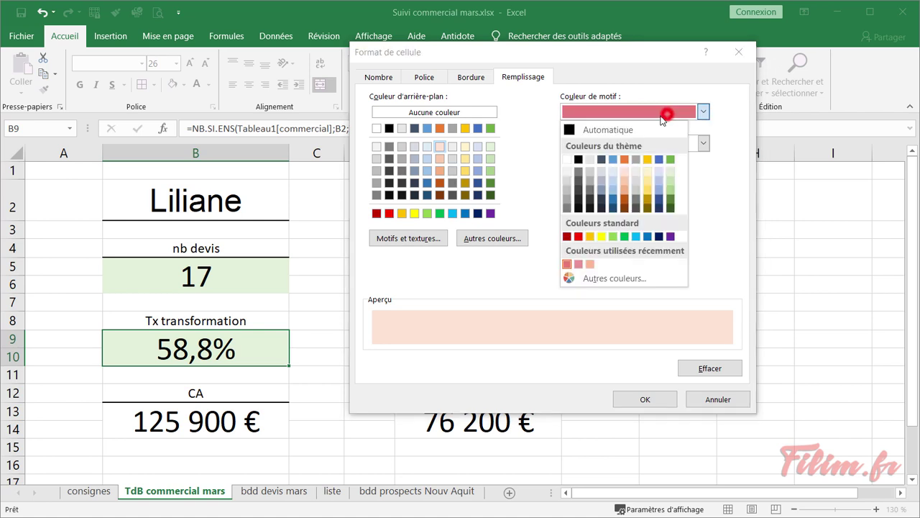
click(627, 131)
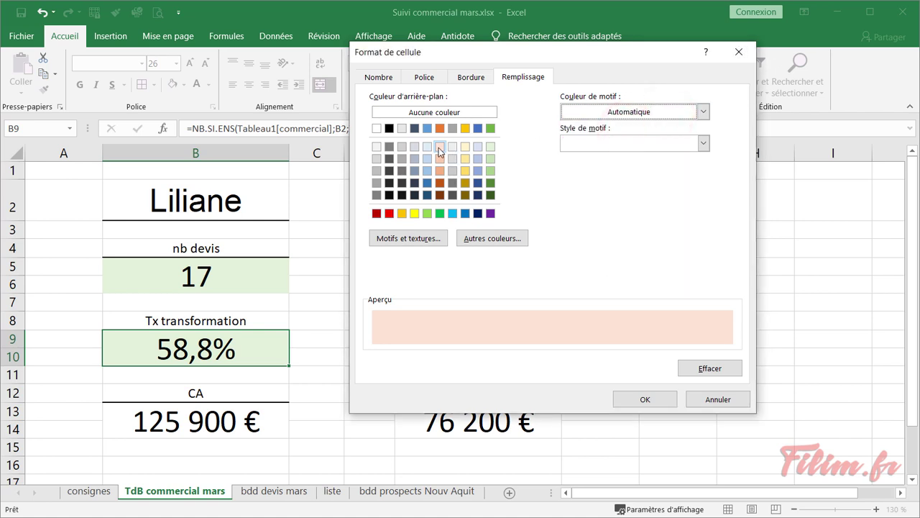
click(620, 397)
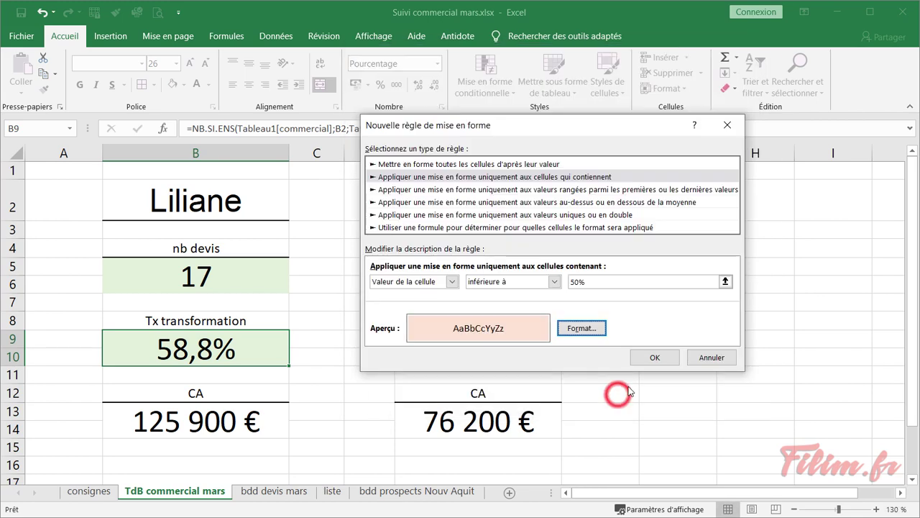
click(649, 356)
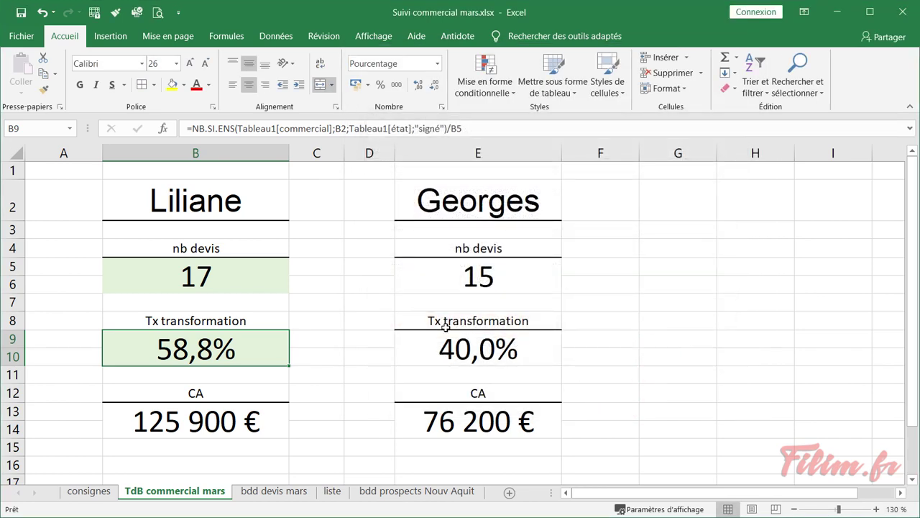
Change the fill of the B5 rule for values below 10 to the same light orange and apply it
click(251, 273)
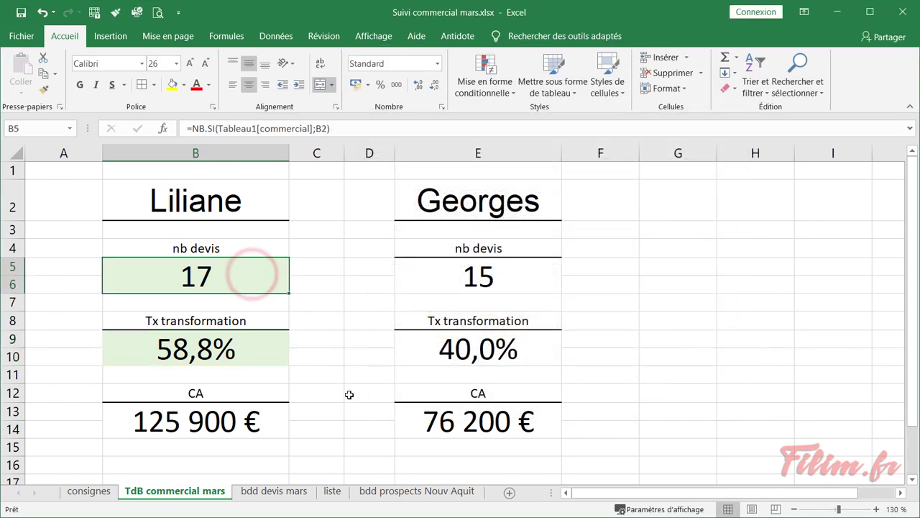
click(482, 79)
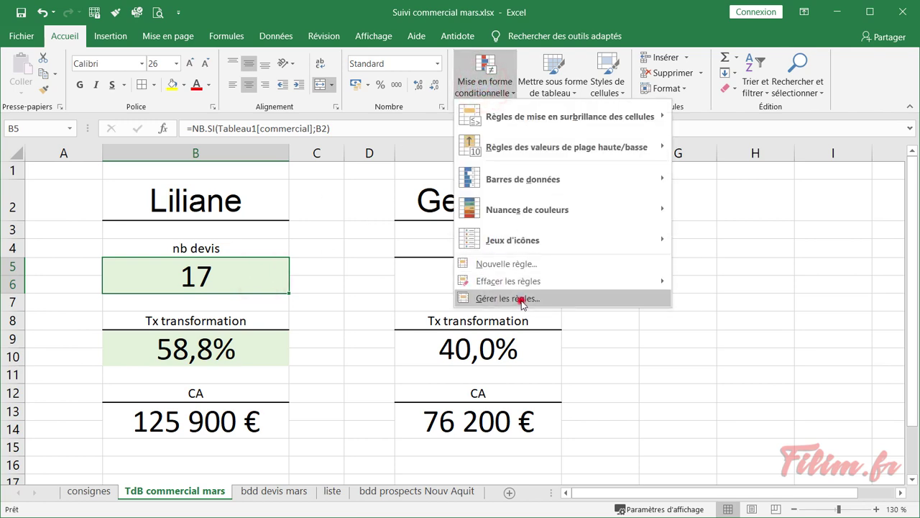
click(522, 299)
double_click(428, 234)
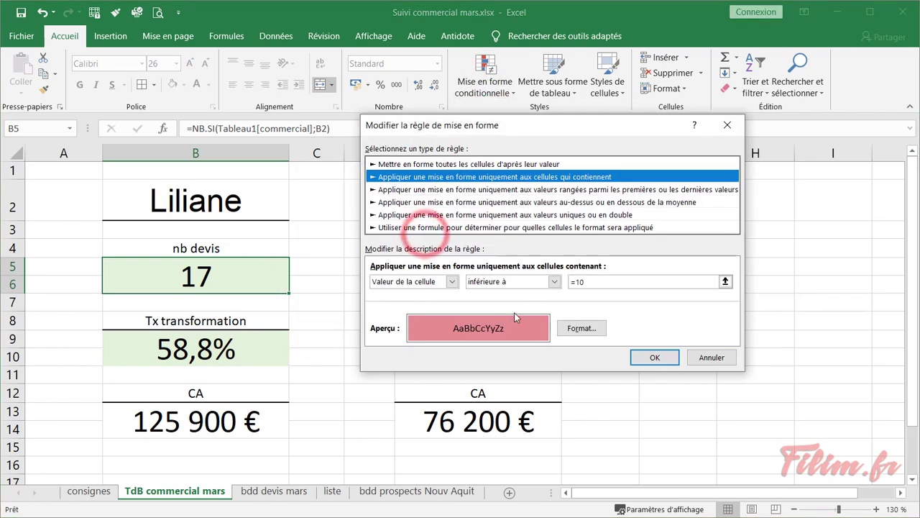
click(578, 326)
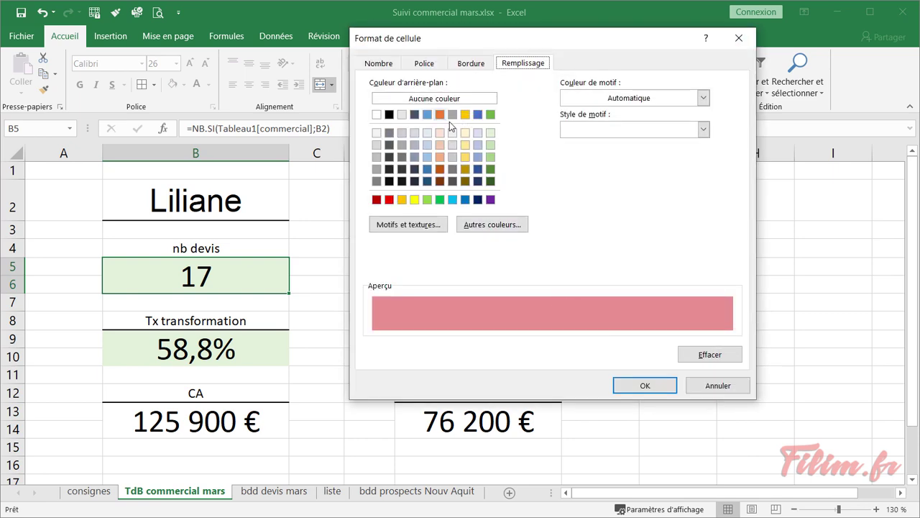
click(441, 134)
click(645, 386)
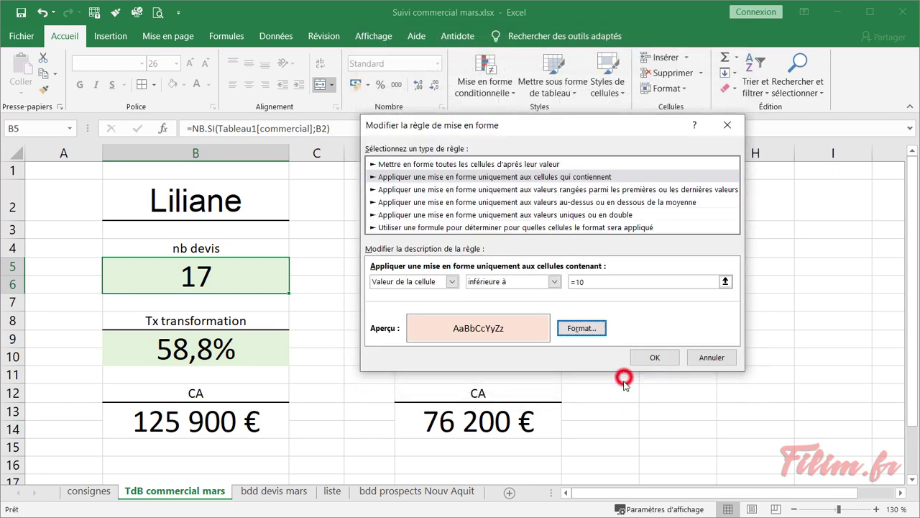
click(649, 360)
click(771, 331)
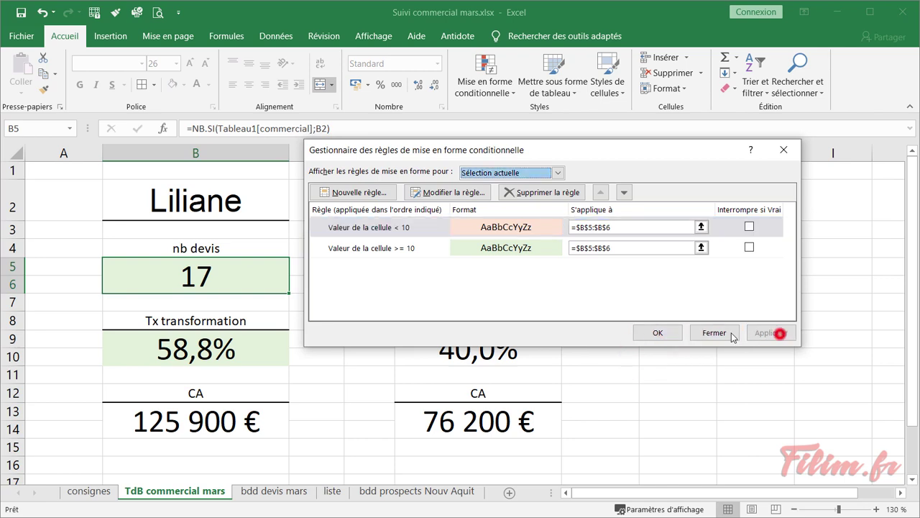
click(665, 336)
Check the CA objective on the consignes sheet and define a rule on B13 for cell values greater than or equal to 70000
click(242, 419)
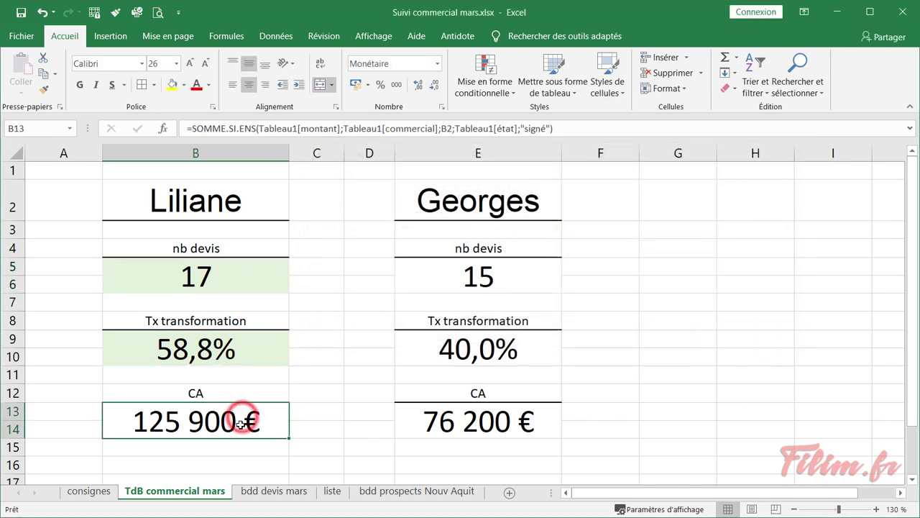
click(89, 491)
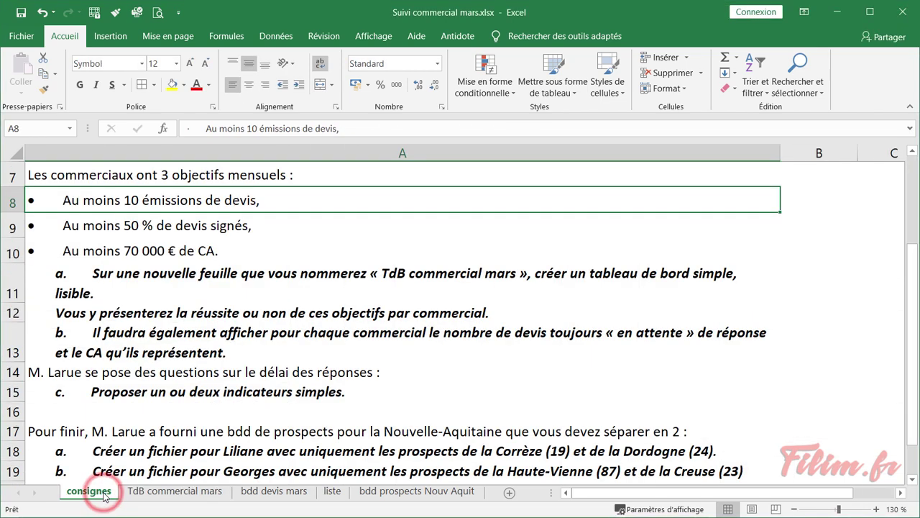
click(144, 492)
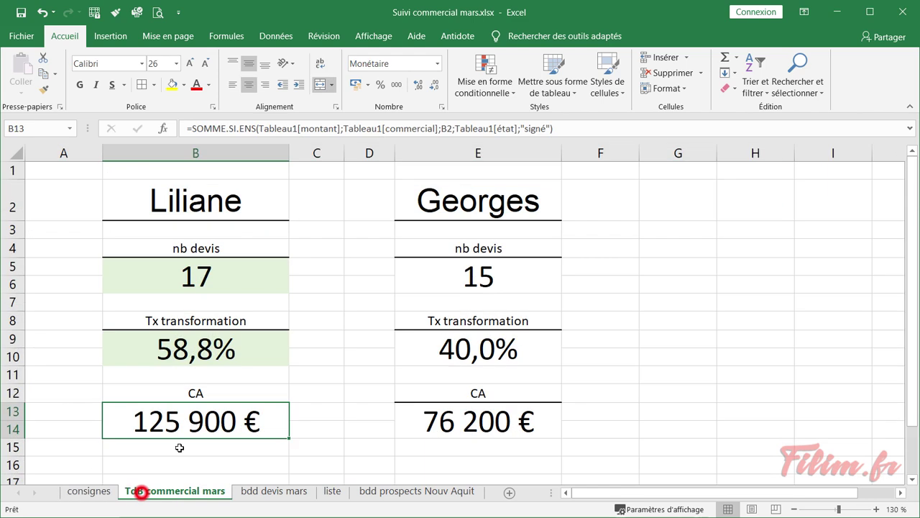
click(195, 425)
click(490, 85)
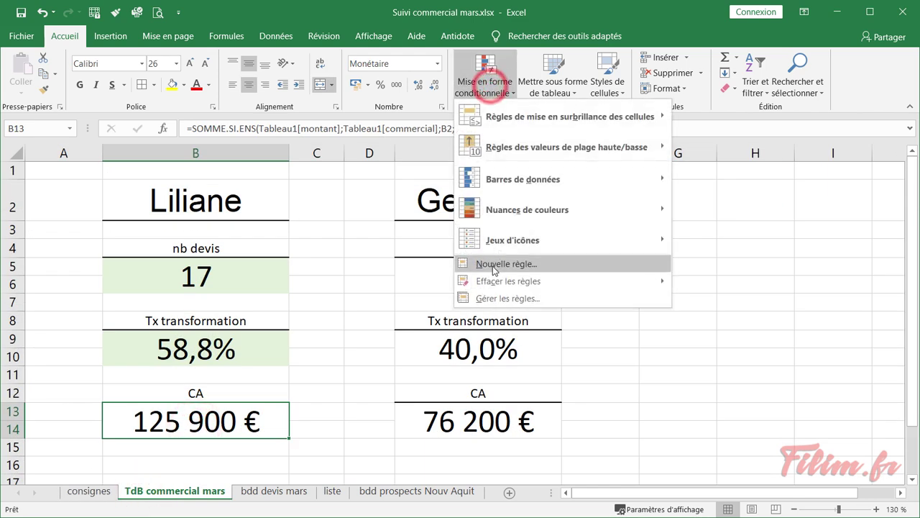
click(544, 264)
click(575, 163)
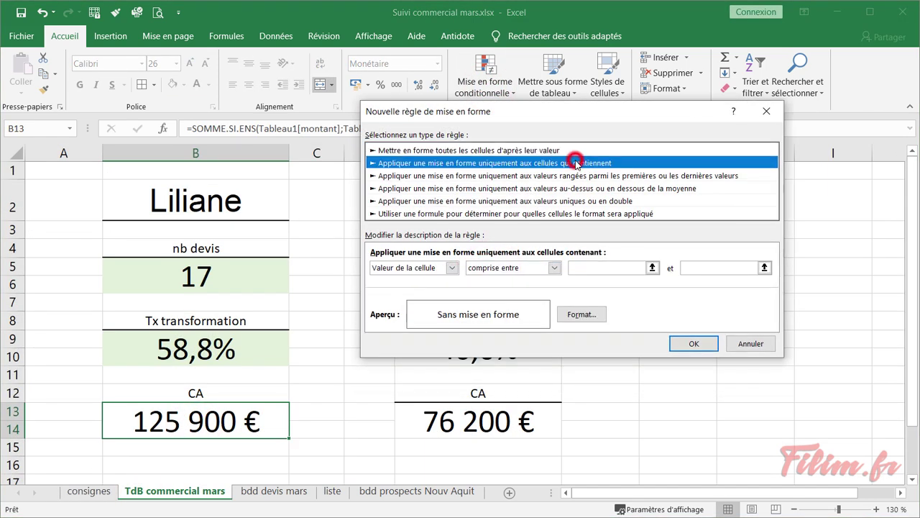
click(554, 268)
click(509, 342)
click(596, 268)
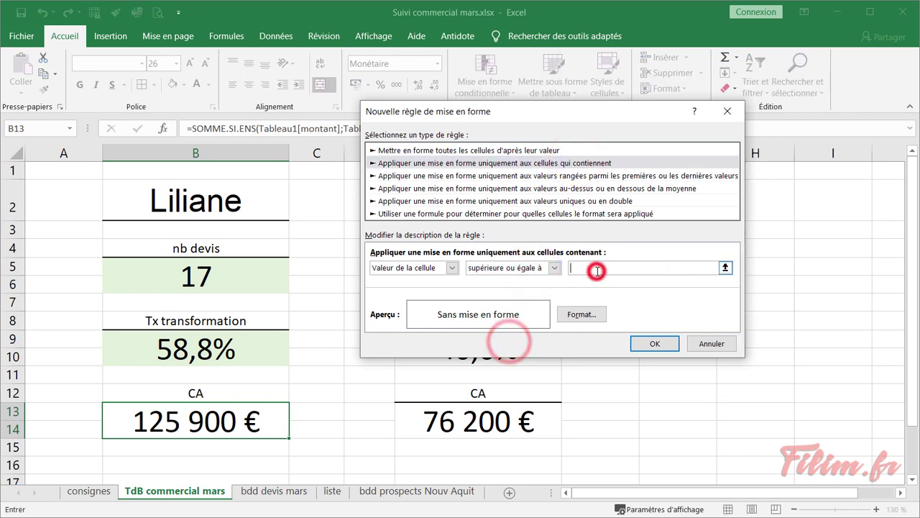
text(70000)
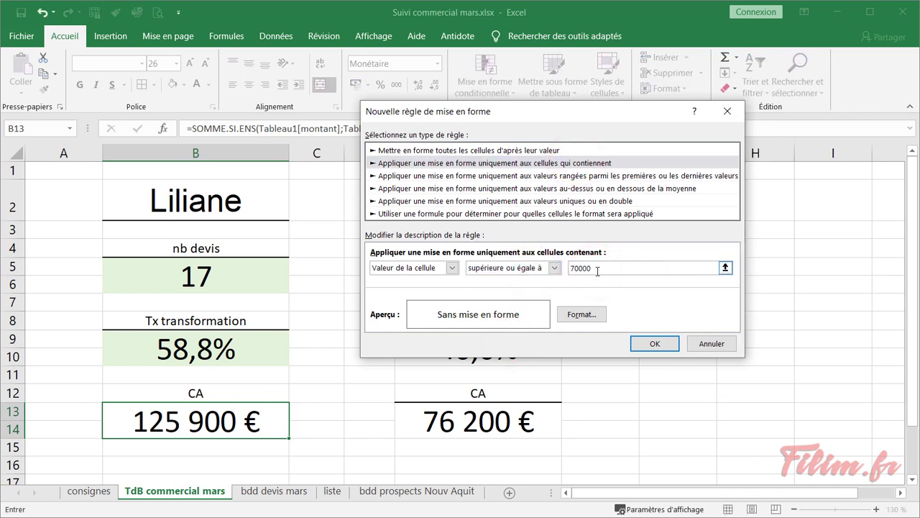
Give the B13 rule for 70000 or more a light green background fill and apply it
click(586, 315)
click(490, 133)
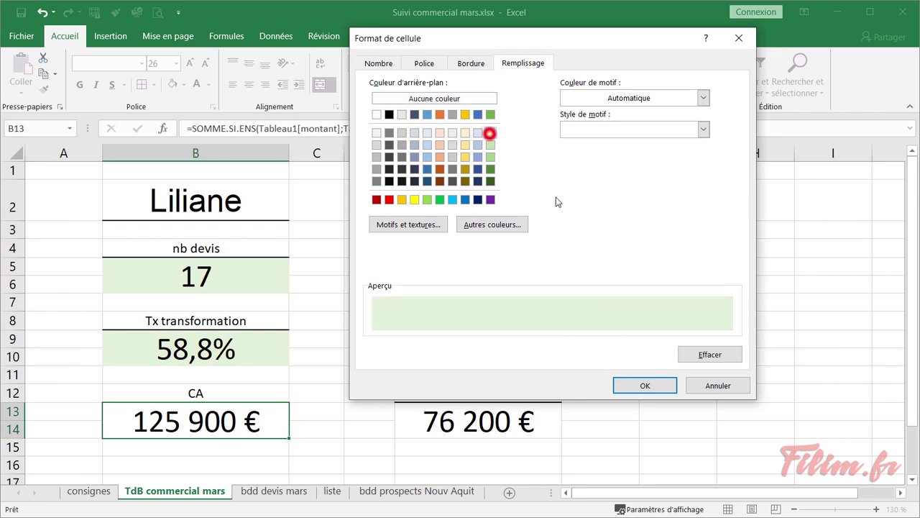
click(645, 386)
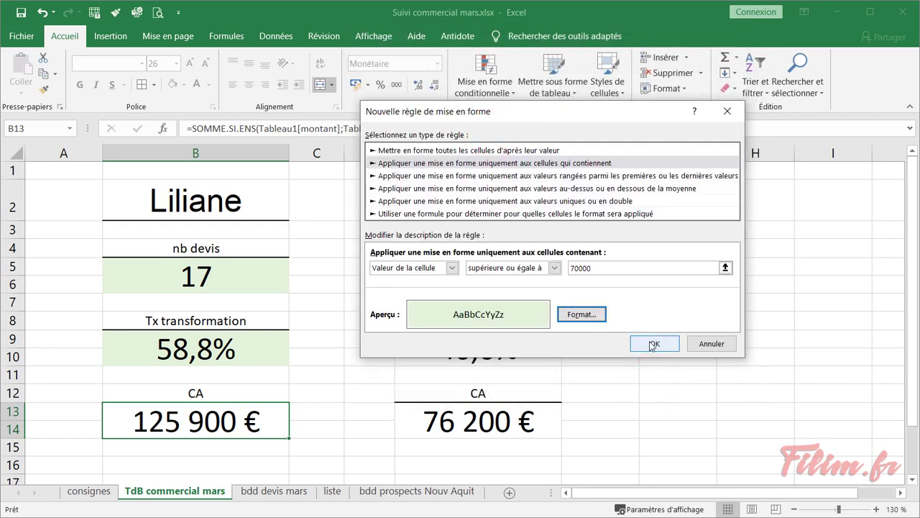
click(654, 344)
Define a new conditional formatting rule on B13 for cell values less than 70000
click(494, 78)
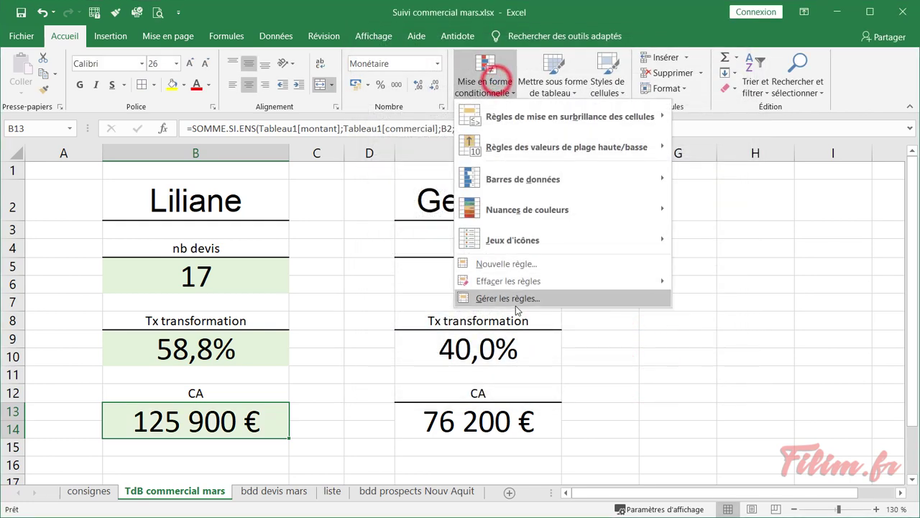
click(503, 264)
click(578, 149)
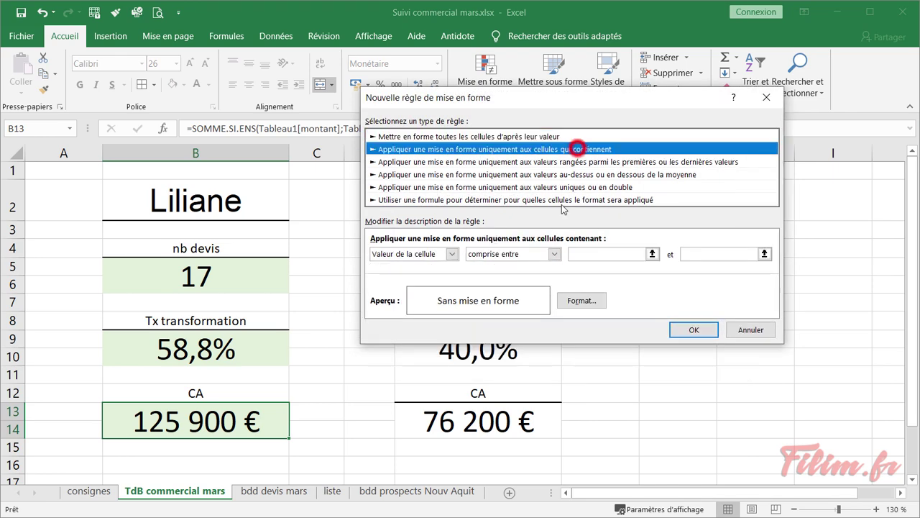
click(554, 254)
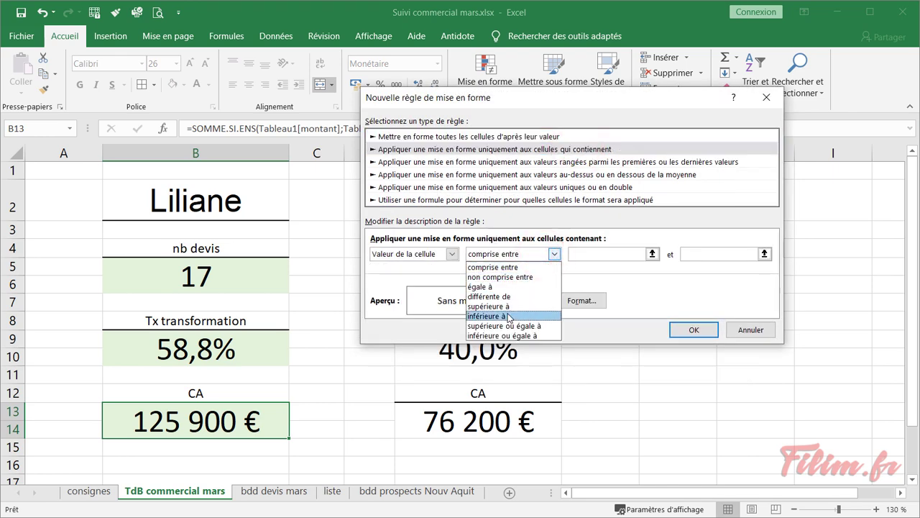
click(508, 317)
click(596, 256)
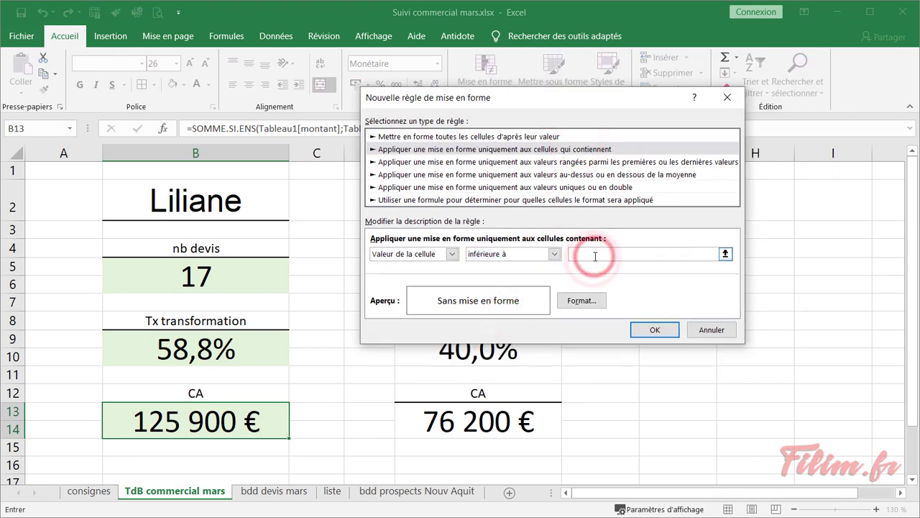
text(70000)
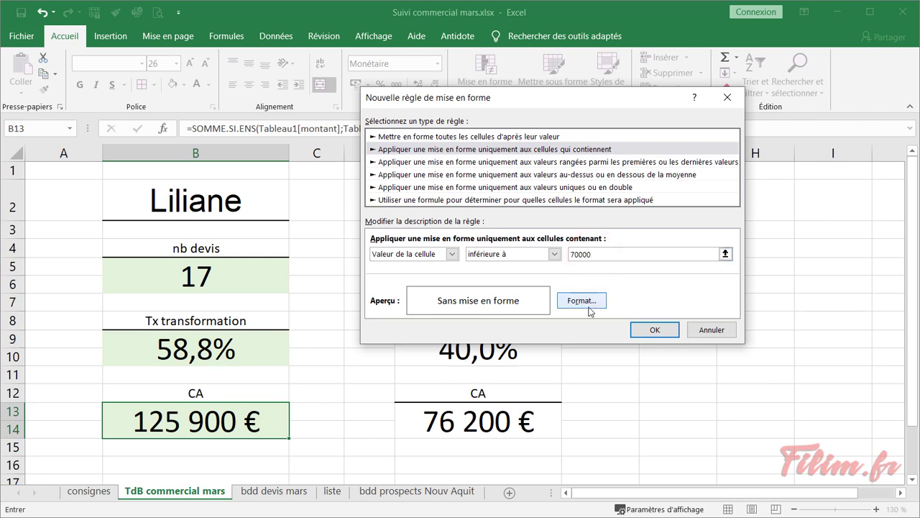
Give the B13 rule for values below 70000 a light orange background fill and apply it
click(588, 307)
click(440, 119)
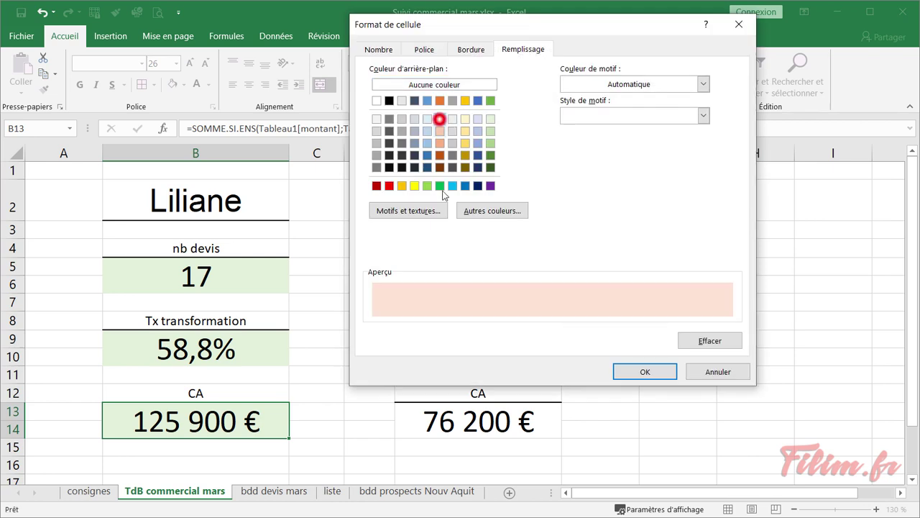
click(615, 372)
click(652, 331)
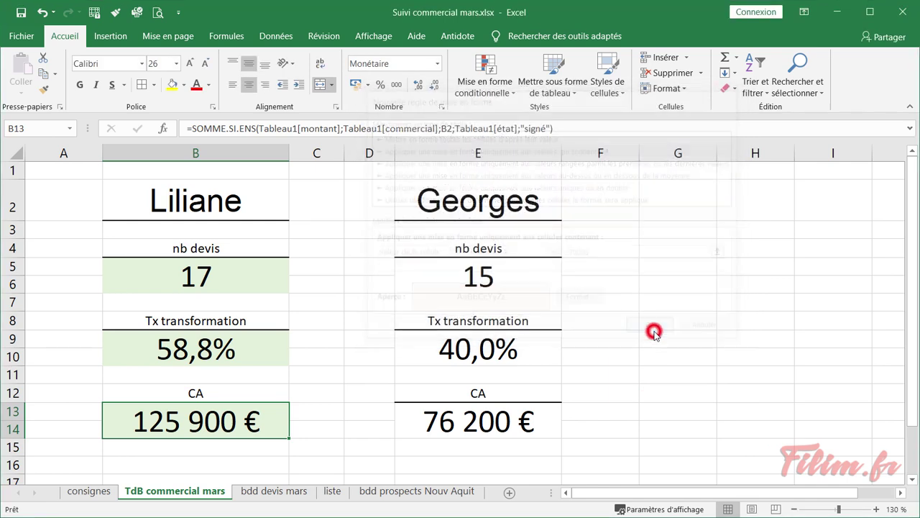
Test the rules by clearing the commercial entries in B2:B14 of the bdd devis mars sheet and checking the TdB commercial mars dashboard
click(271, 491)
drag(210, 198, 219, 461)
key(Delete)
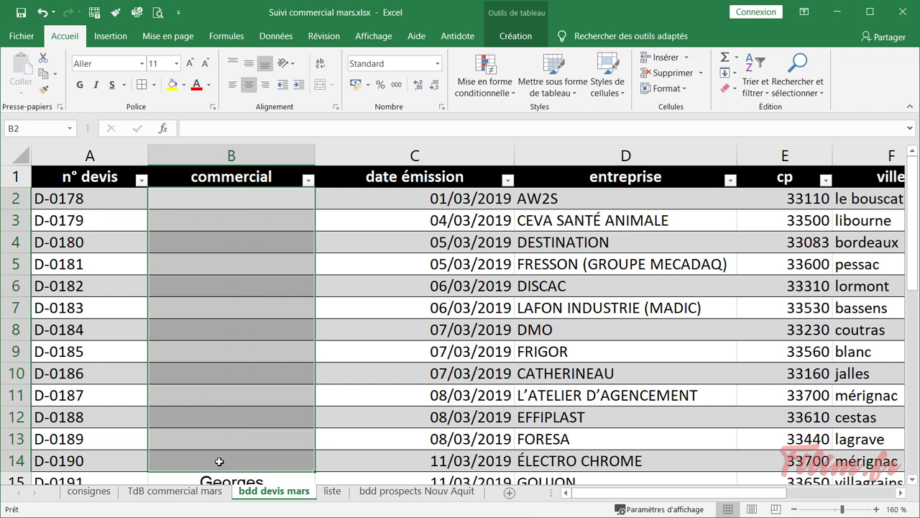
click(205, 493)
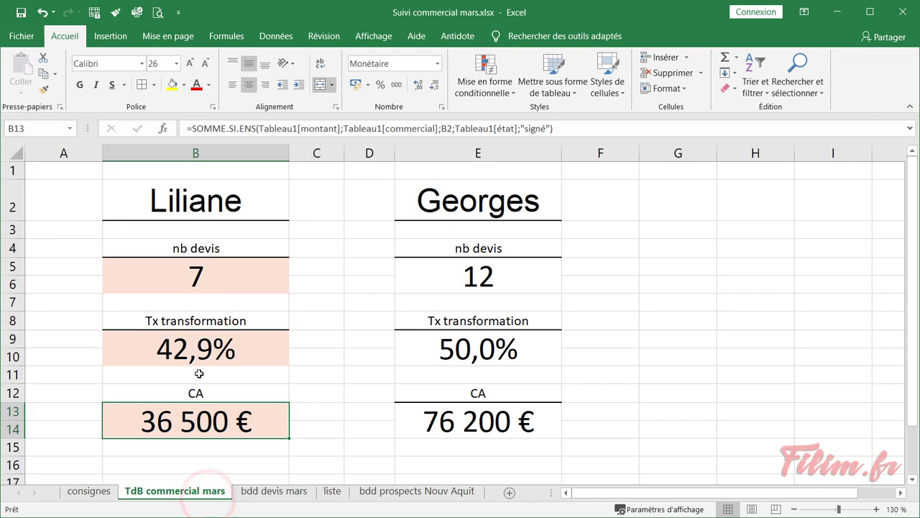
Undo the clearing of the commercial entries on the bdd devis mars sheet and return to the TdB commercial mars dashboard
click(259, 492)
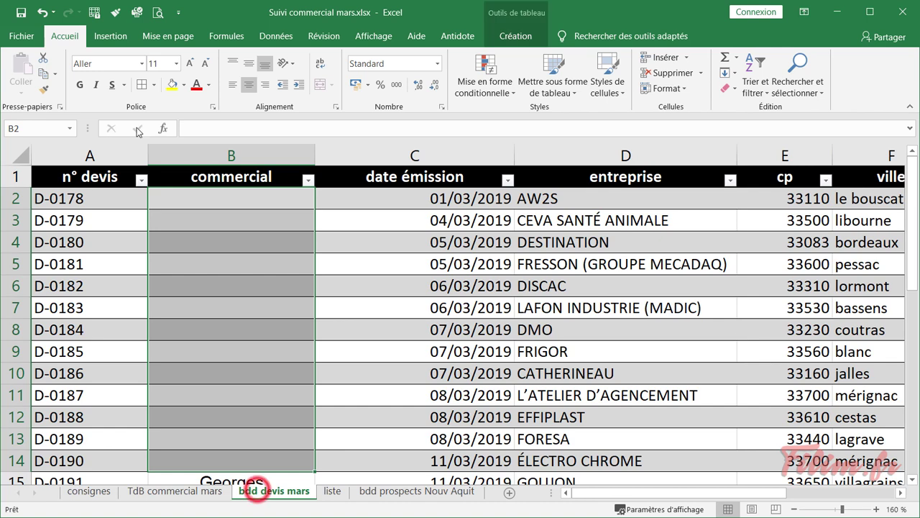
click(41, 14)
click(340, 272)
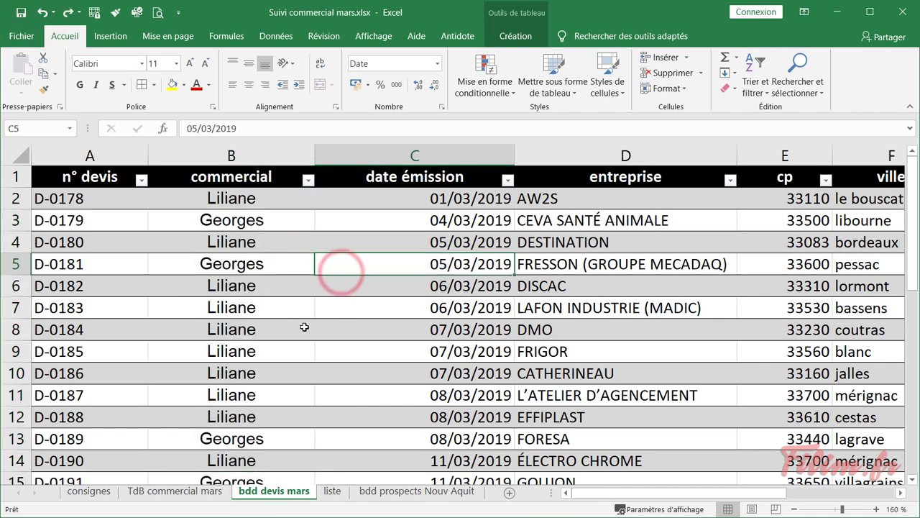
click(189, 486)
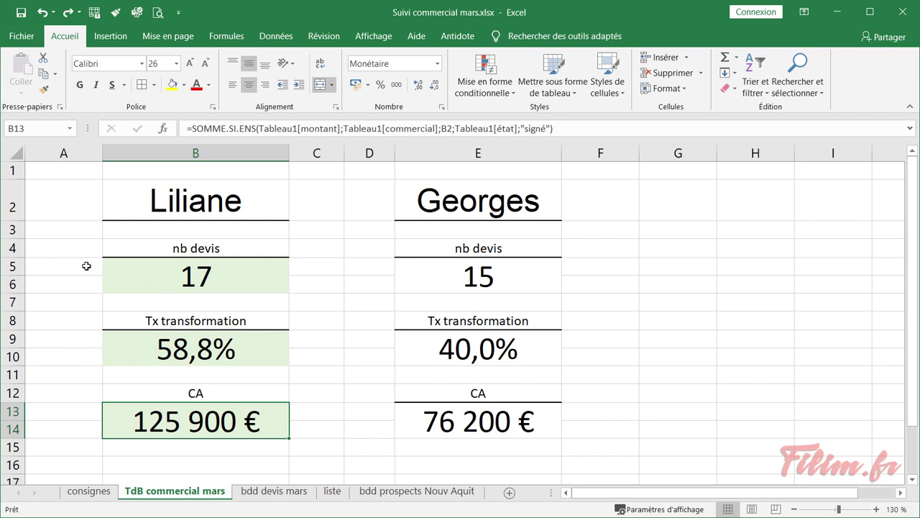
drag(87, 266, 86, 282)
drag(323, 268, 322, 278)
click(317, 268)
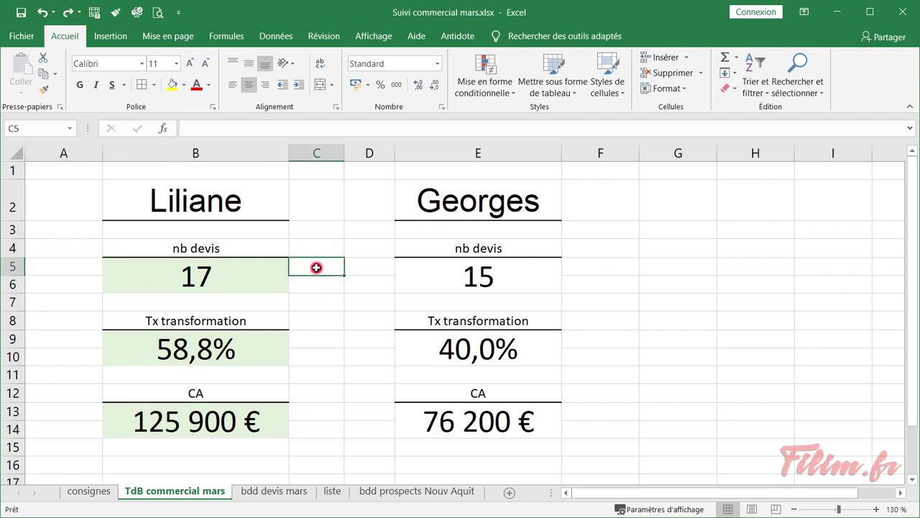
click(230, 277)
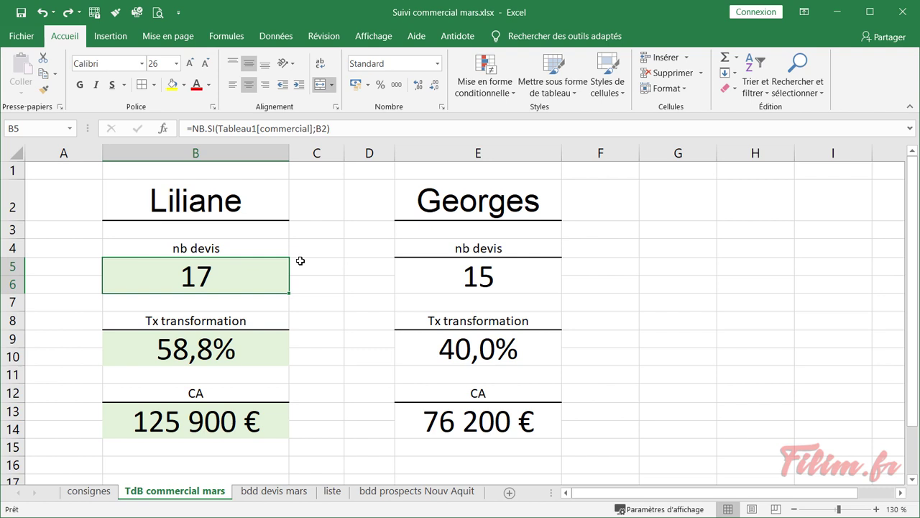
click(242, 278)
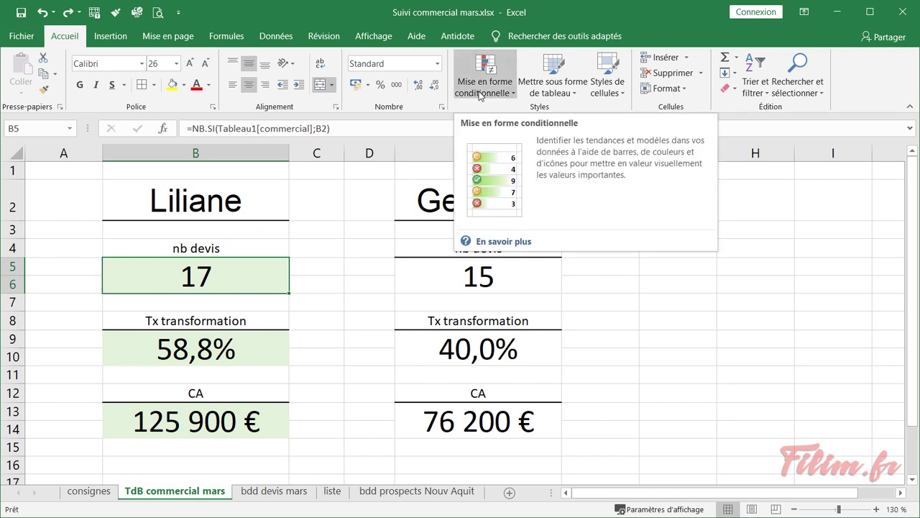
Start a new rule on B5 that formats all cells based on their value with the Jeux d'icônes style
click(247, 274)
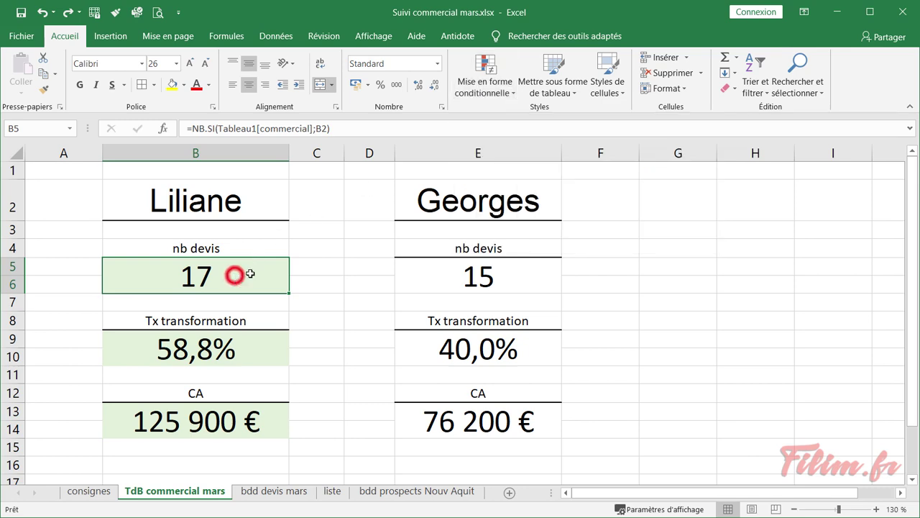
click(480, 79)
click(496, 264)
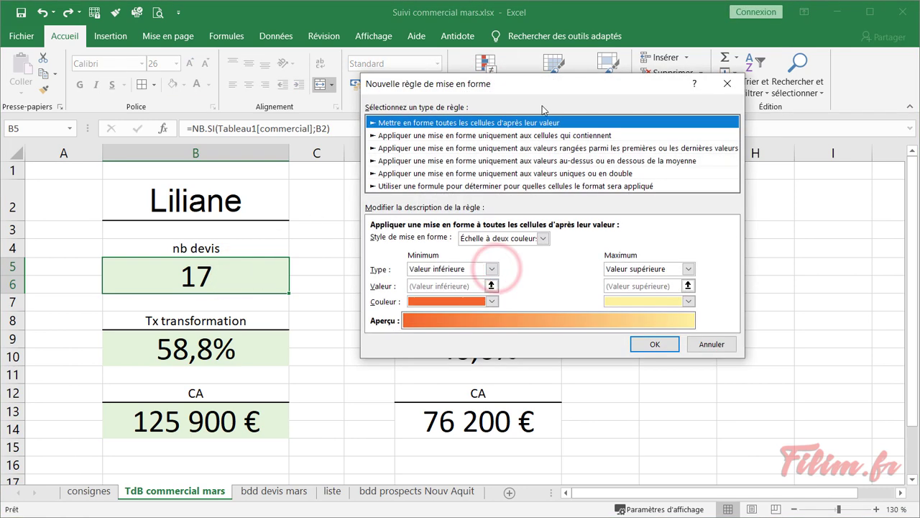
drag(530, 128, 516, 190)
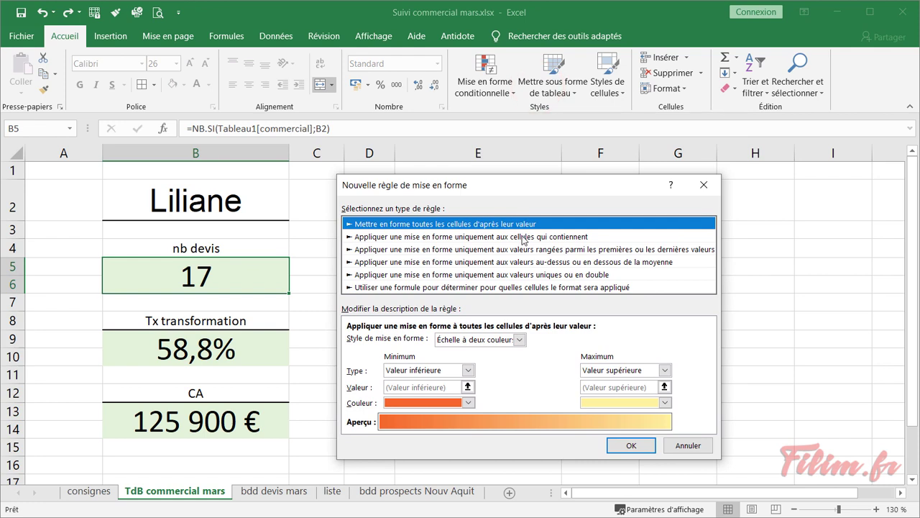
click(522, 237)
click(524, 225)
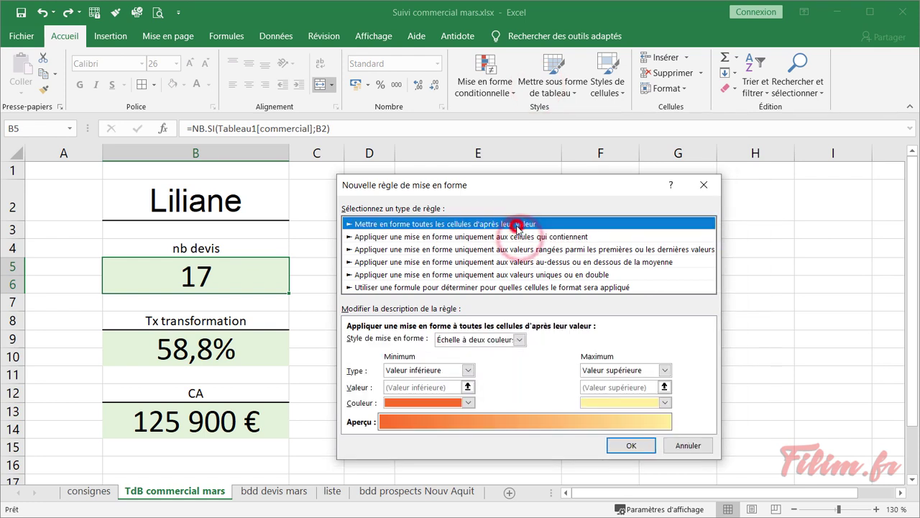
click(519, 339)
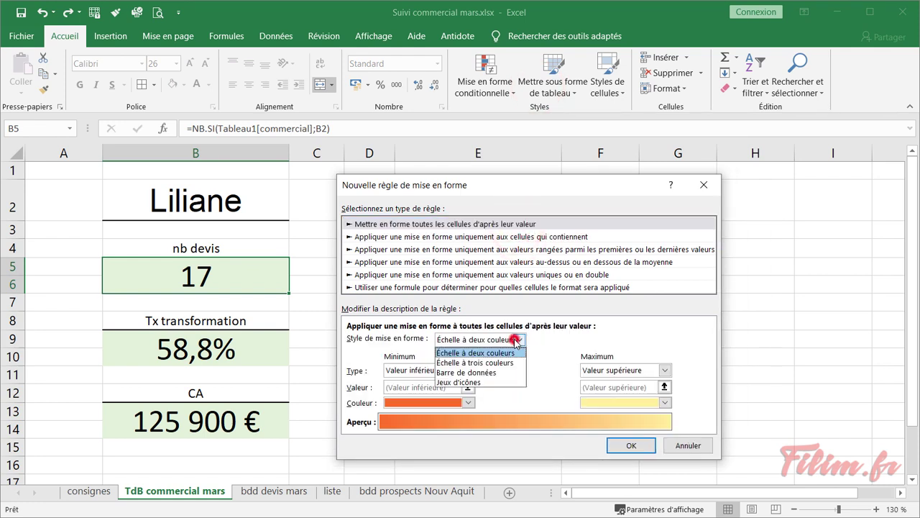
click(481, 383)
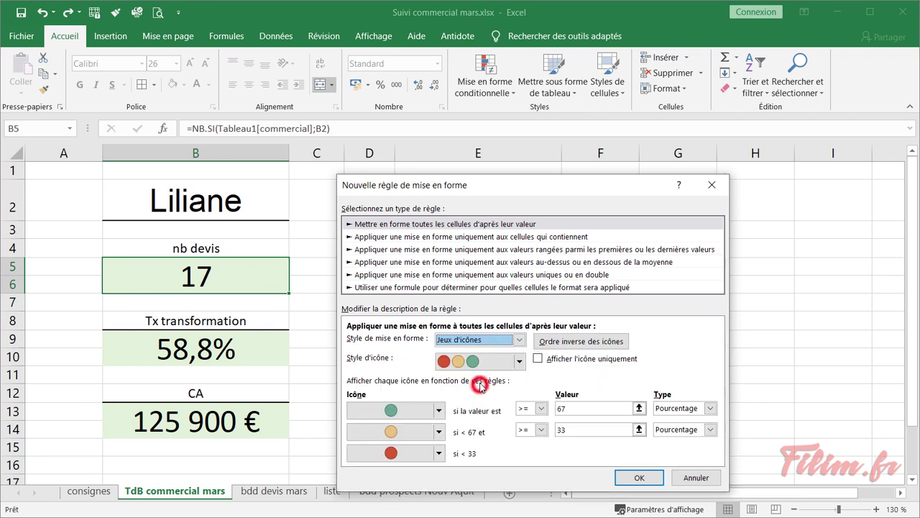
Keep the Jeux d'icônes style and choose the red cross, yellow exclamation mark and green check mark icon set
click(486, 340)
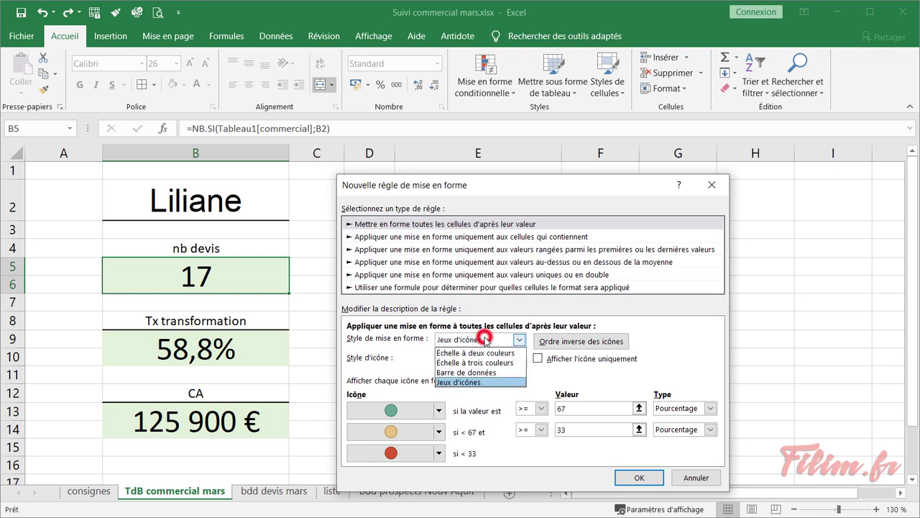
click(485, 382)
click(520, 361)
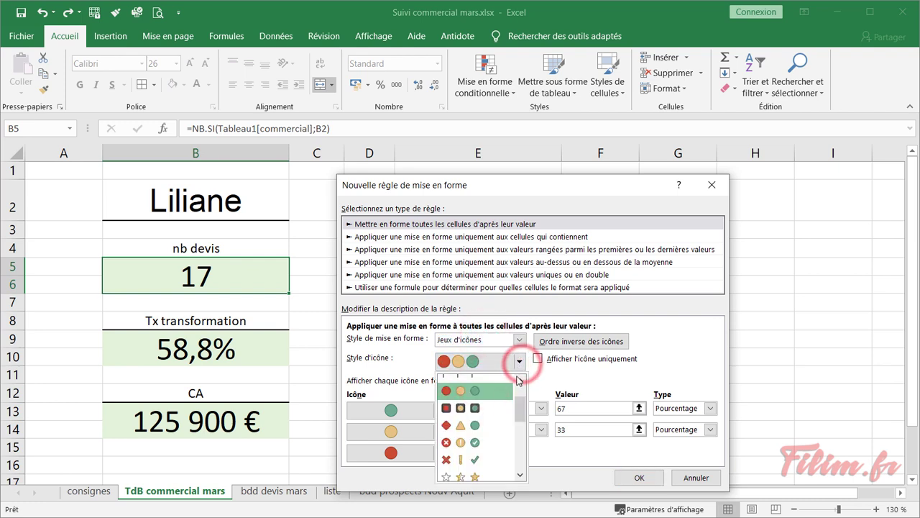
click(473, 460)
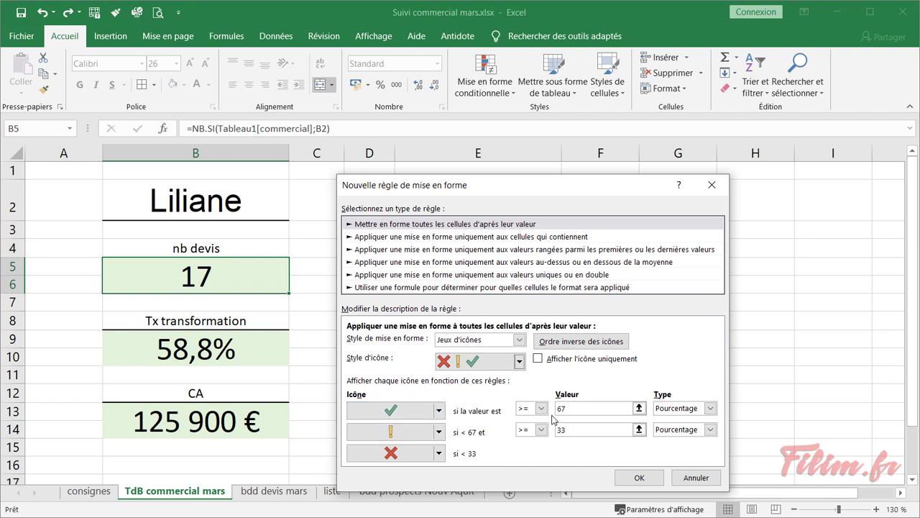
Set both icon threshold types to Nombre and the green check mark threshold to values greater than or equal to 10
click(610, 408)
text(10)
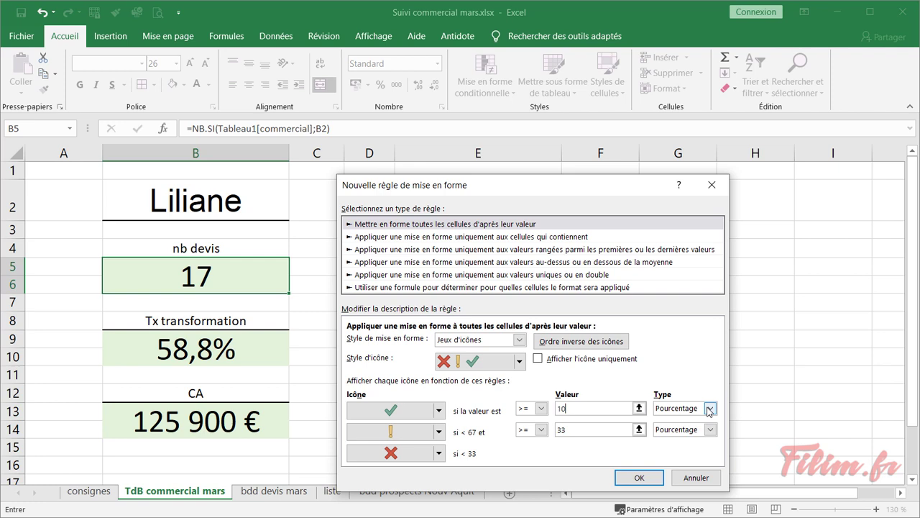
click(709, 408)
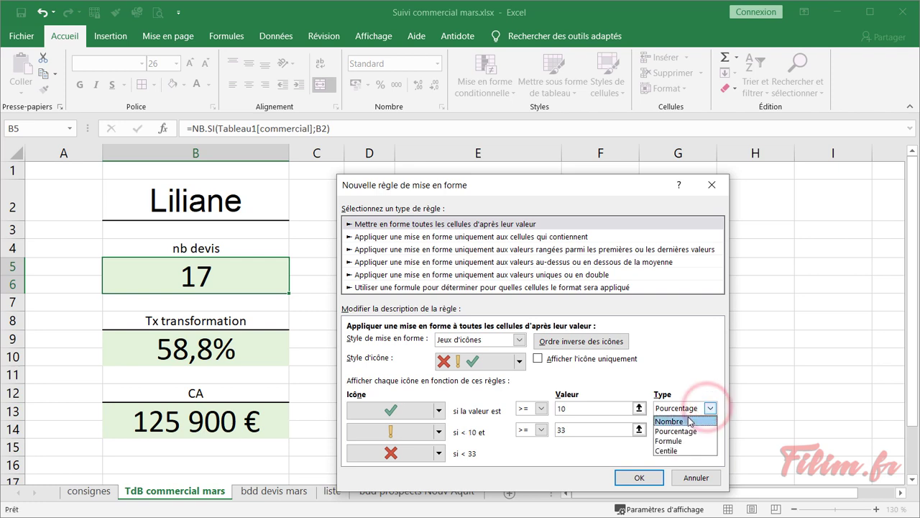
click(689, 420)
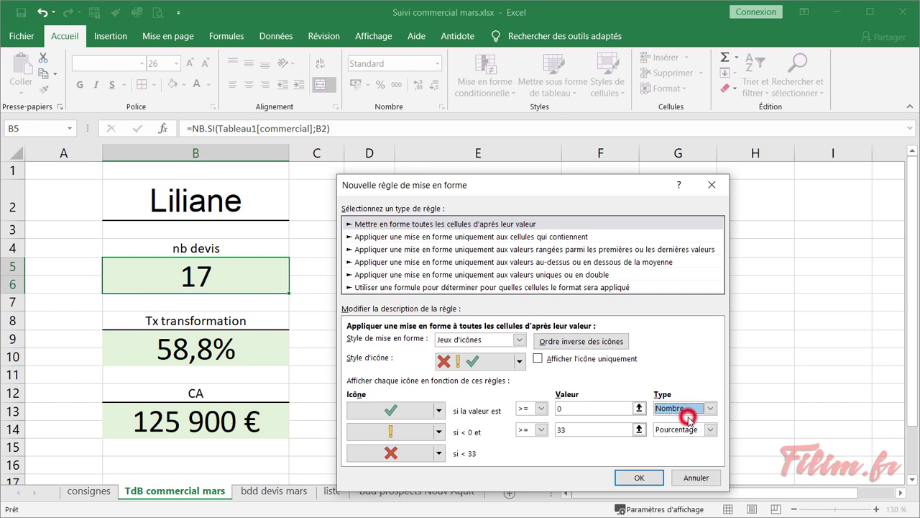
click(574, 408)
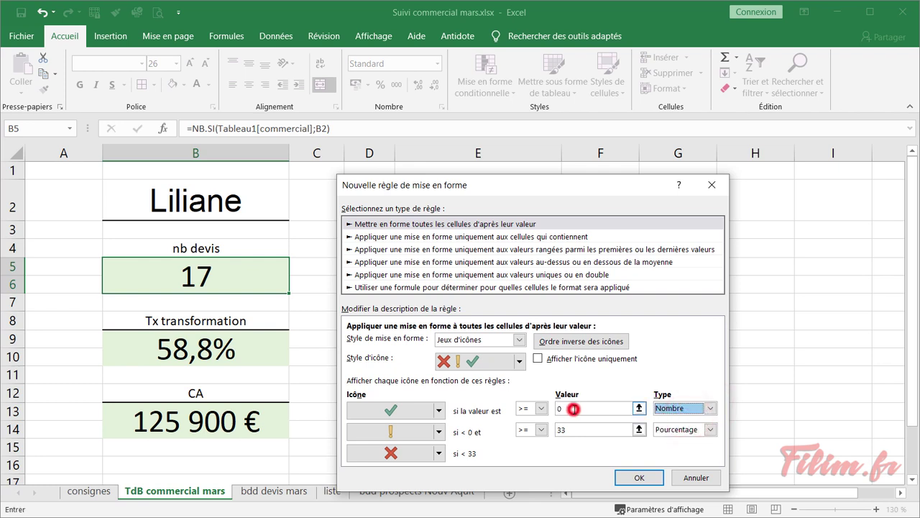
click(710, 429)
click(687, 439)
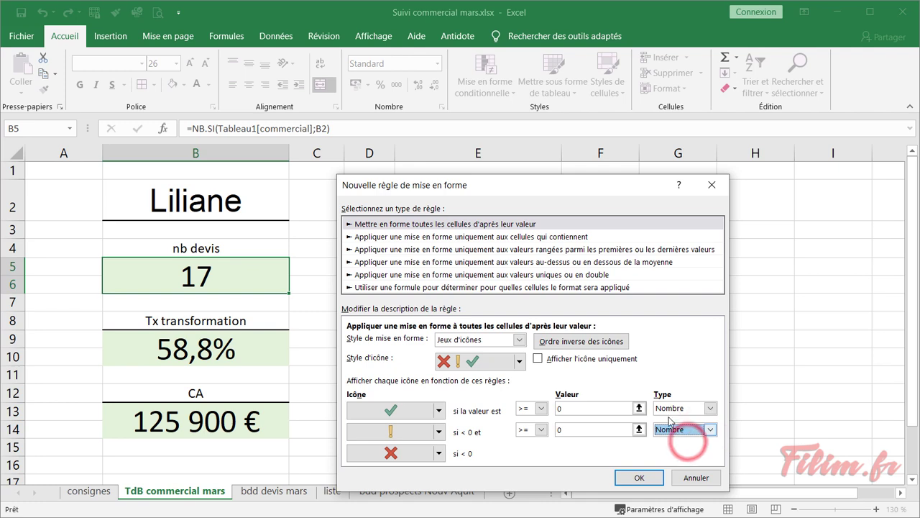
click(588, 408)
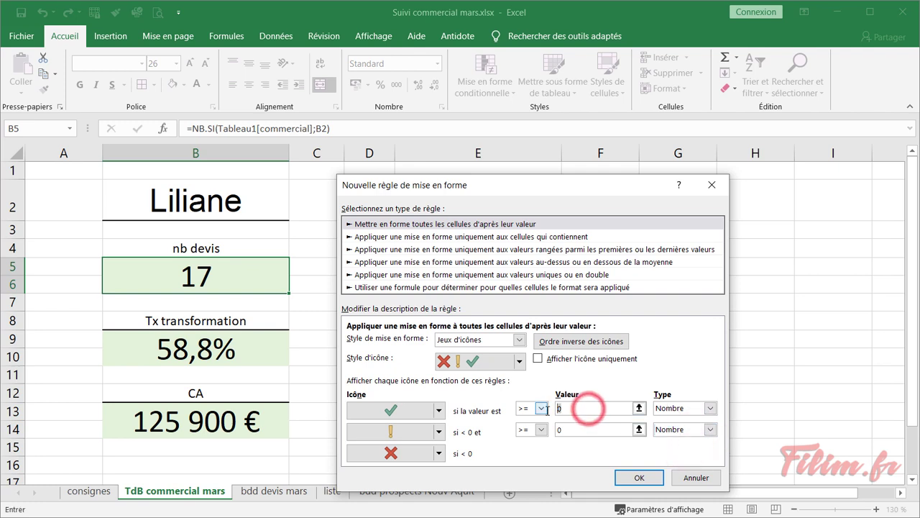
text(10)
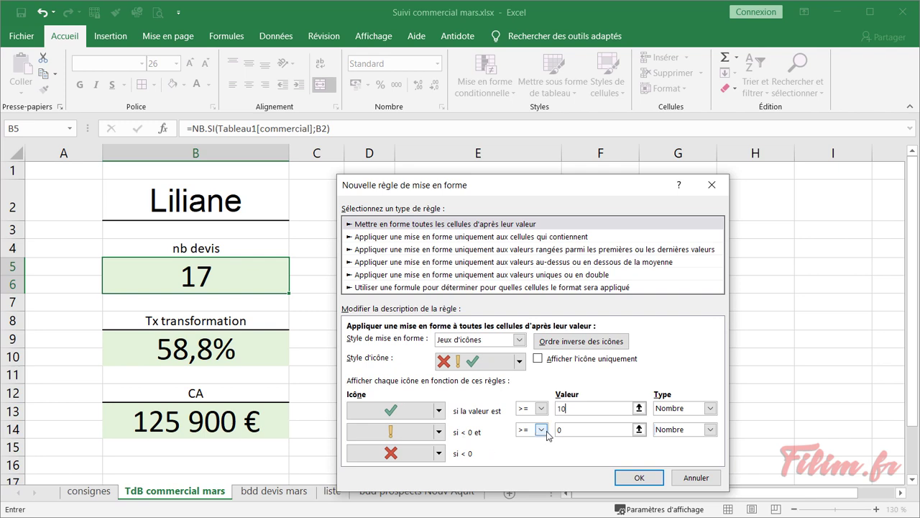
Replace the yellow exclamation mark icon for values below 10 with the red cross
click(438, 431)
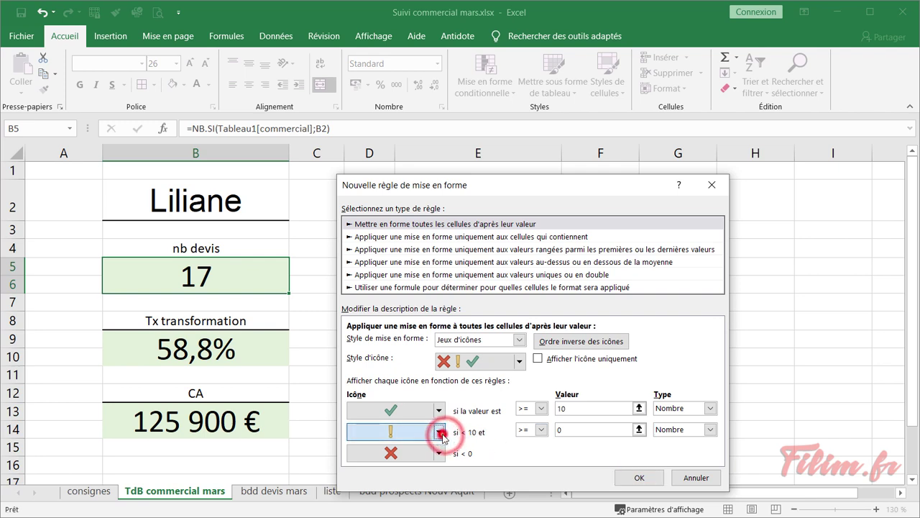
click(438, 432)
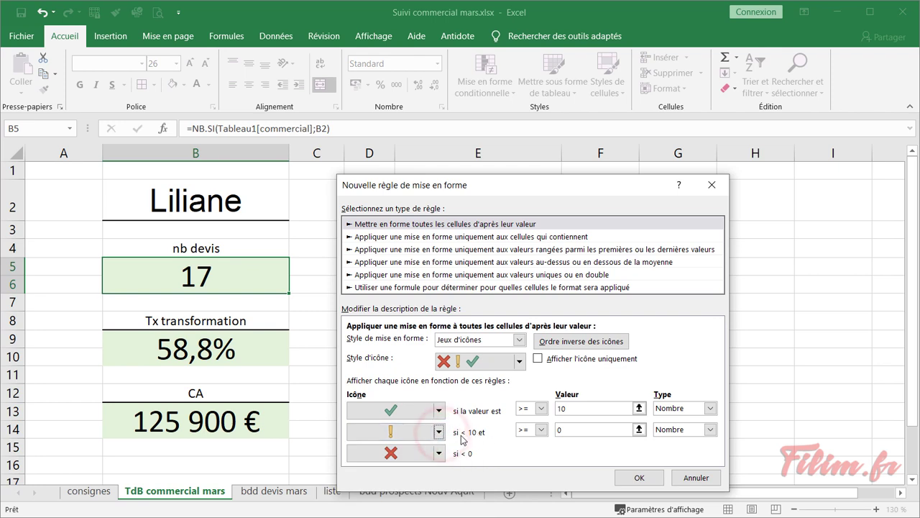
click(437, 432)
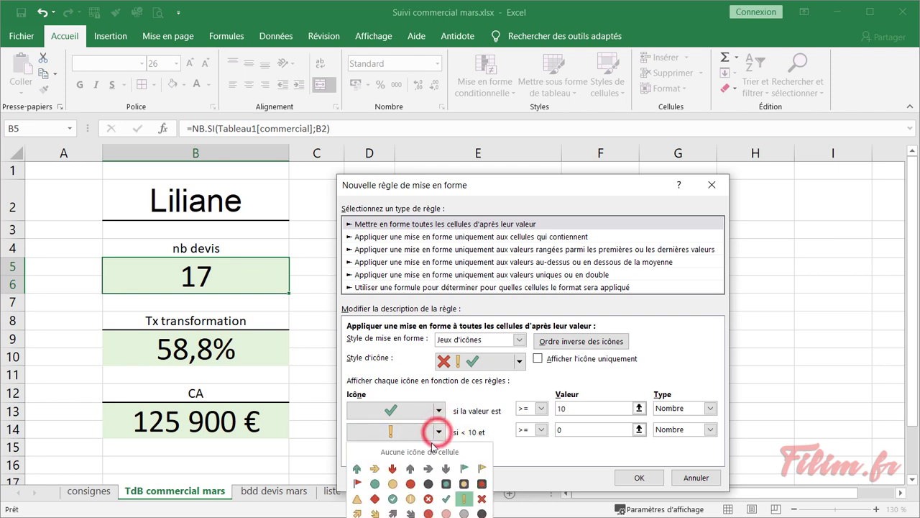
click(481, 498)
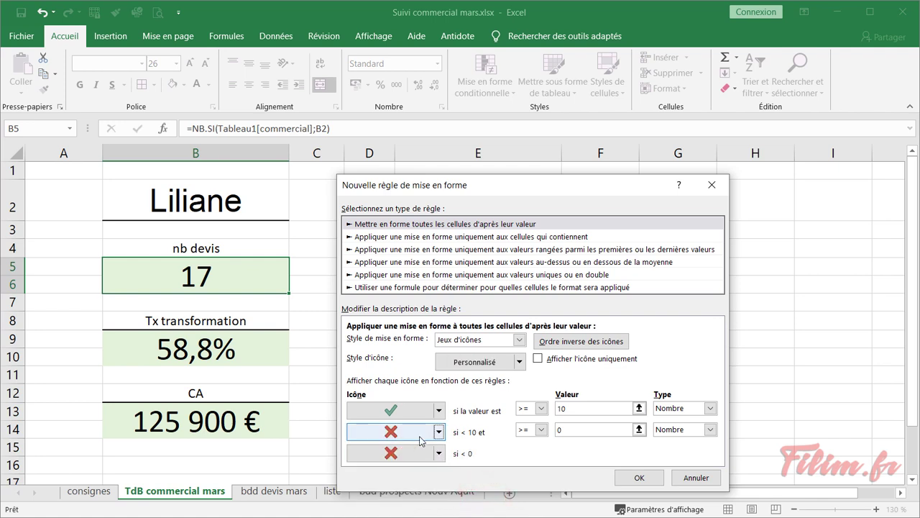
Keep the red cross for values below 10 and apply the icon set rule to the nb devis value in B5
click(584, 408)
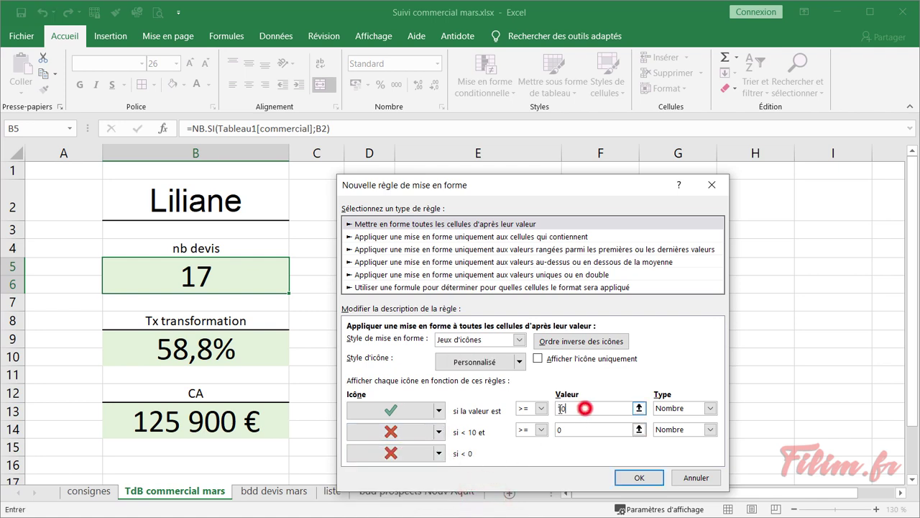
click(439, 432)
click(437, 432)
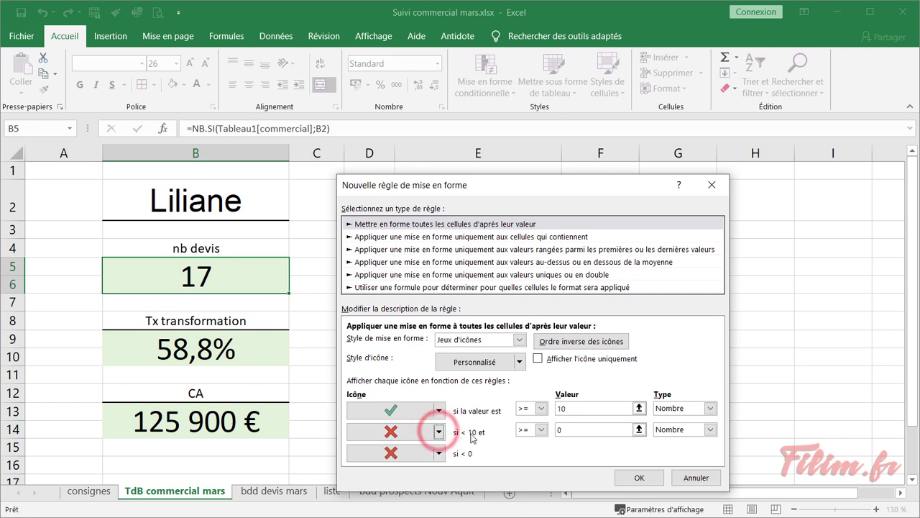
click(471, 433)
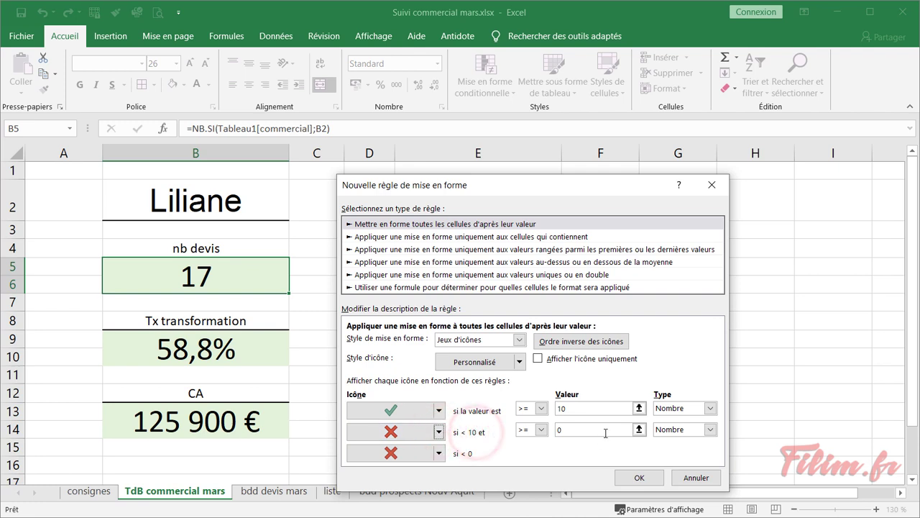
click(576, 408)
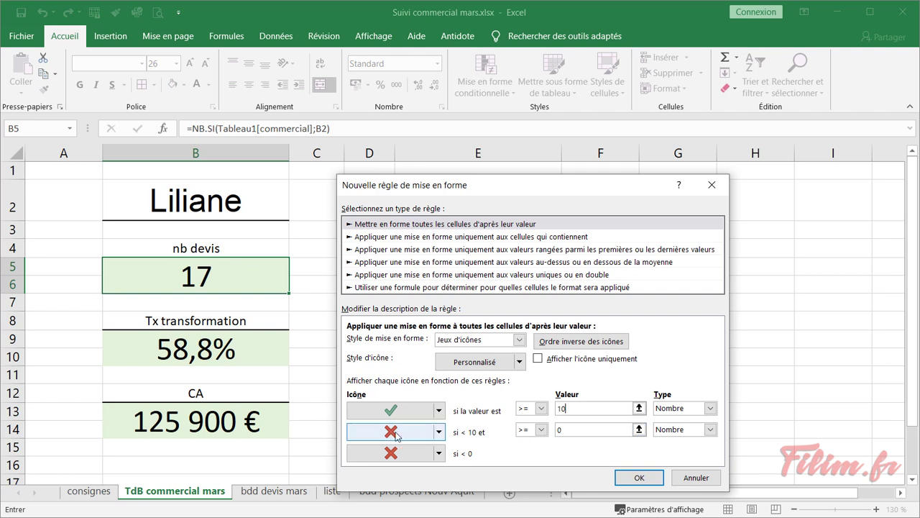
click(439, 432)
click(485, 496)
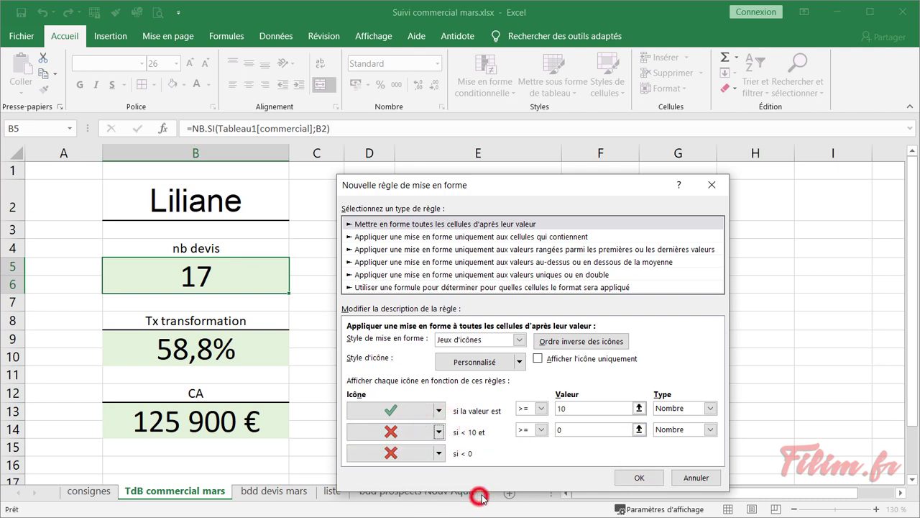
click(624, 479)
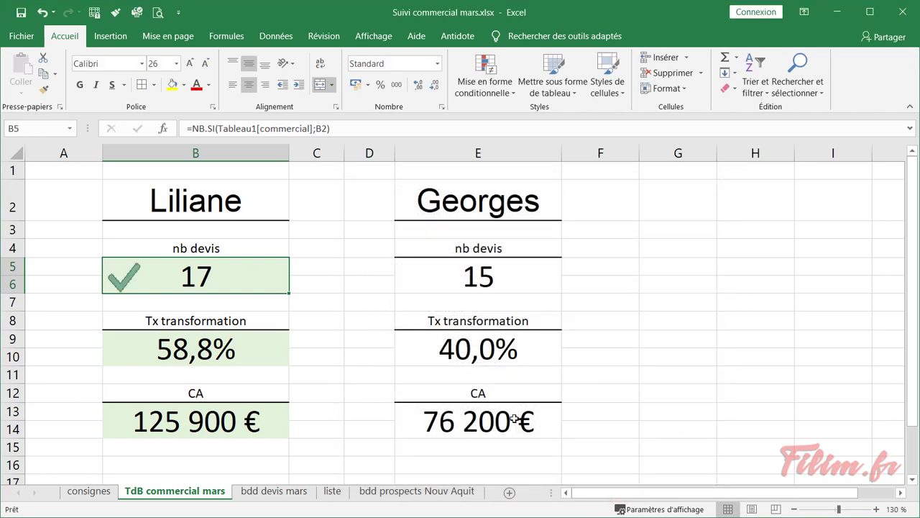
Right-align the nb devis label in B4 and its value in B5, and make the label bold
drag(251, 249, 251, 262)
click(268, 85)
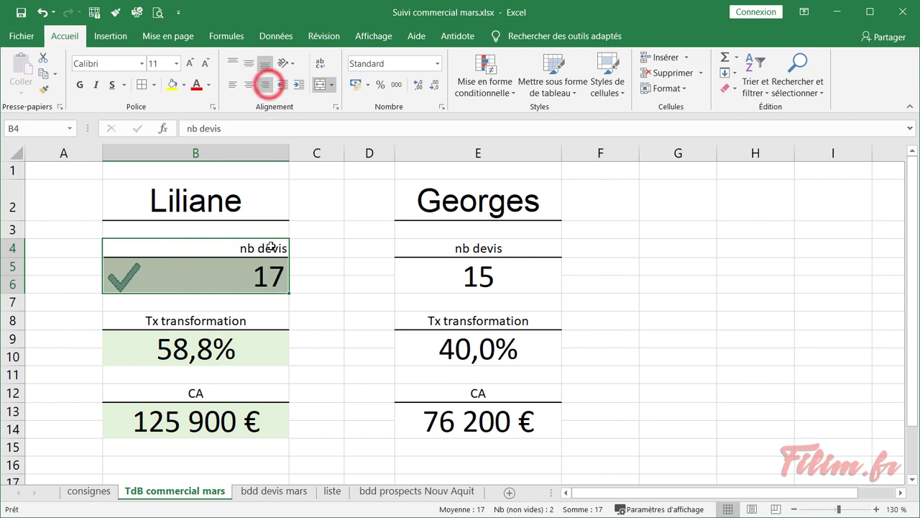
click(267, 247)
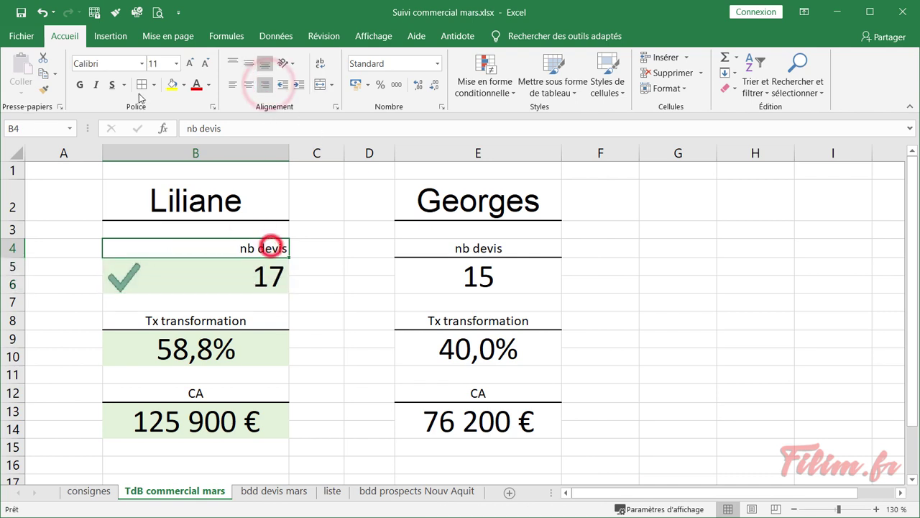
click(80, 85)
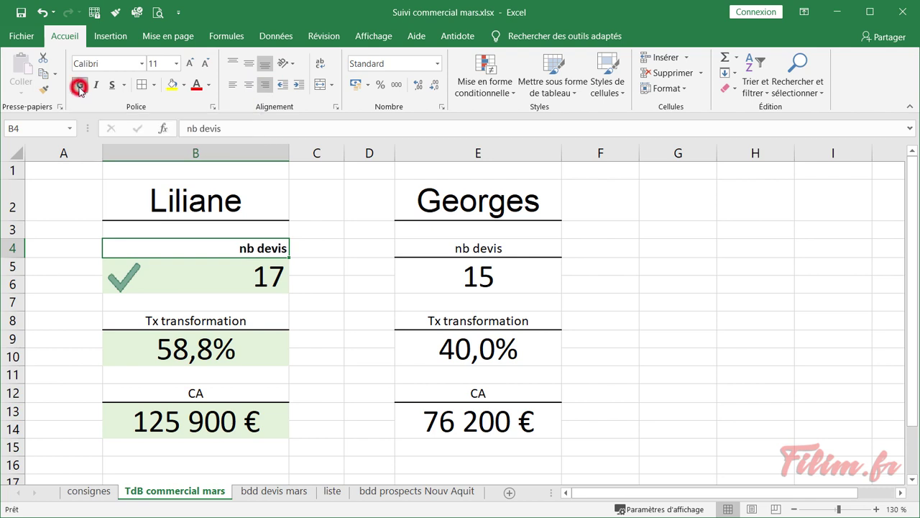
Right-align the Tx transformation label in B8 and its value in B9, and make both bold
drag(282, 322, 283, 335)
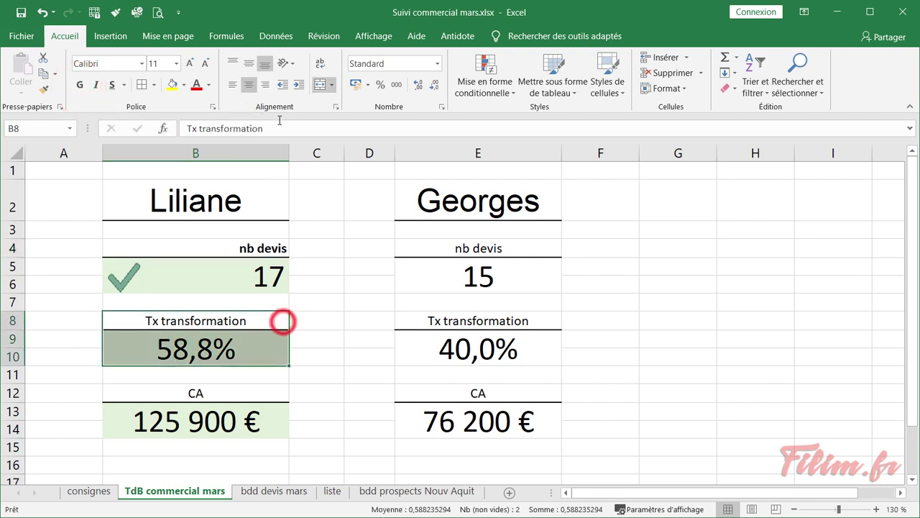
click(265, 85)
click(80, 85)
Right-align the CA label in B12 and its value in B13
drag(234, 393, 235, 407)
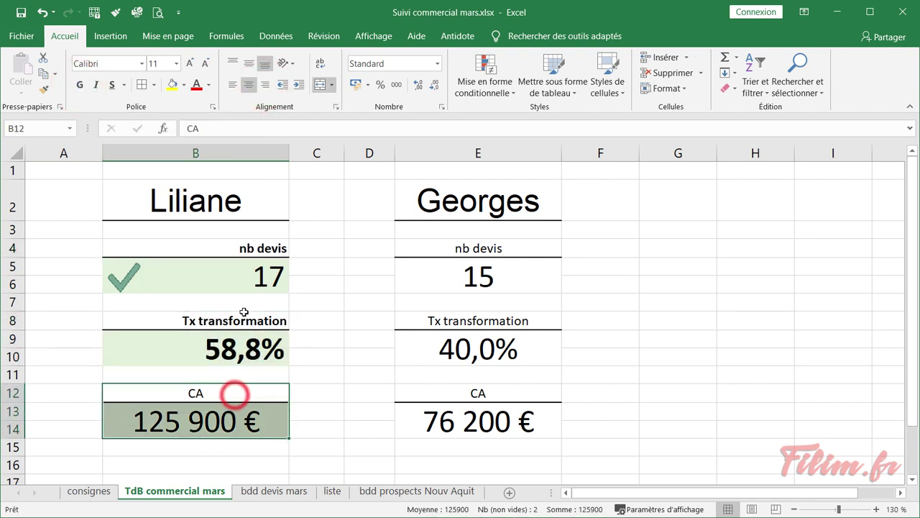
click(264, 85)
click(243, 393)
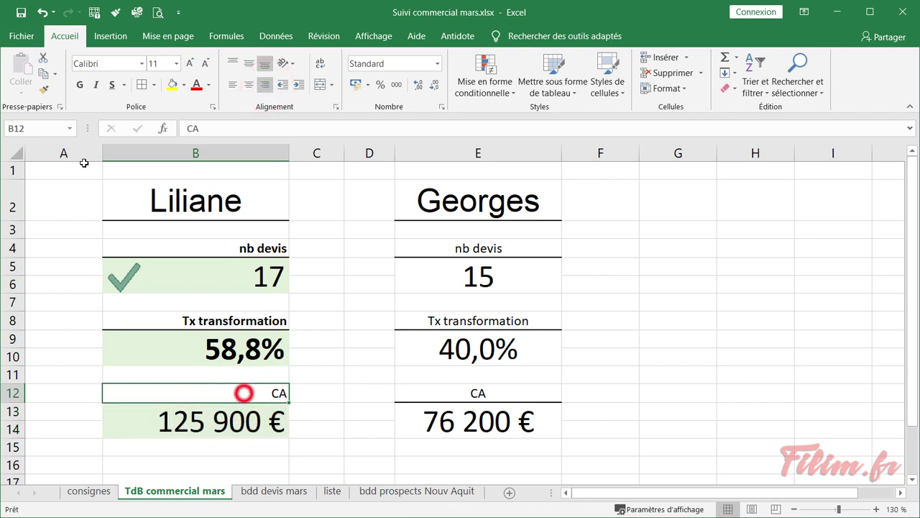
click(80, 85)
Remove the bold from the Tx transformation value in B9 and make the CA label in B12 bold
click(184, 339)
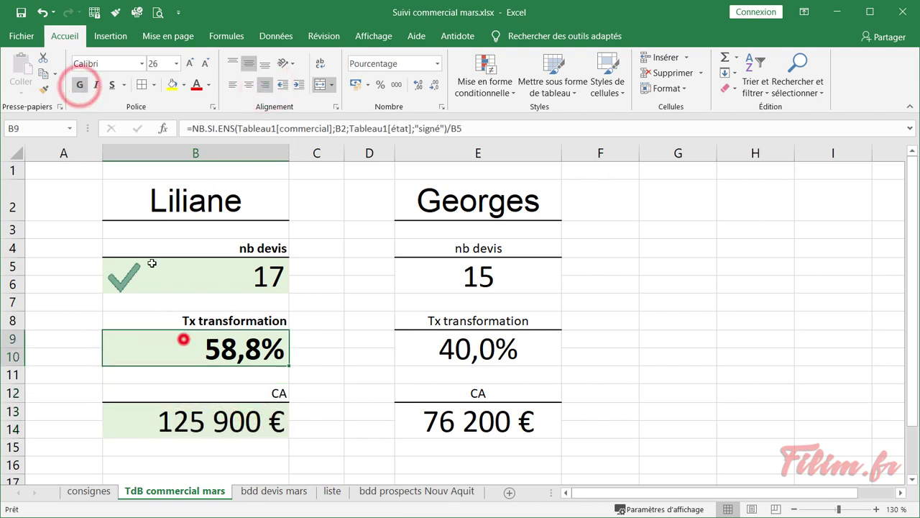
click(80, 85)
click(256, 393)
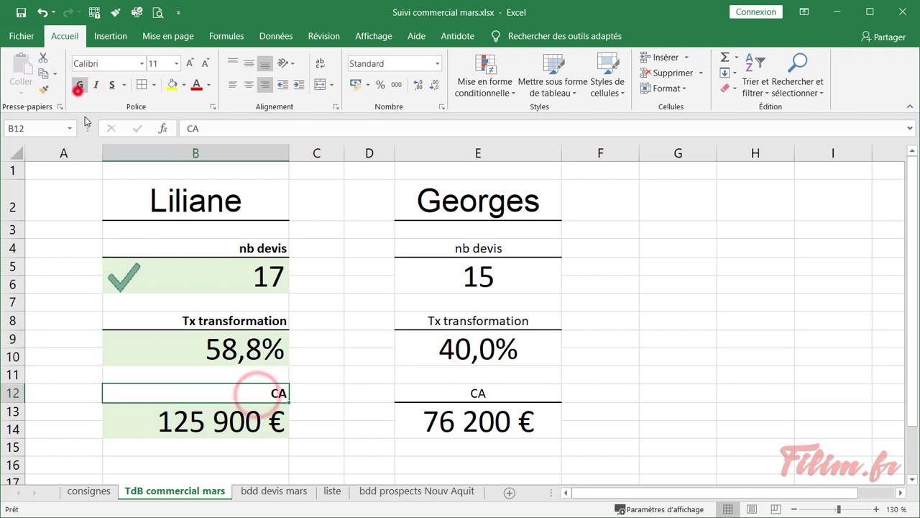
click(79, 85)
click(212, 322)
click(163, 341)
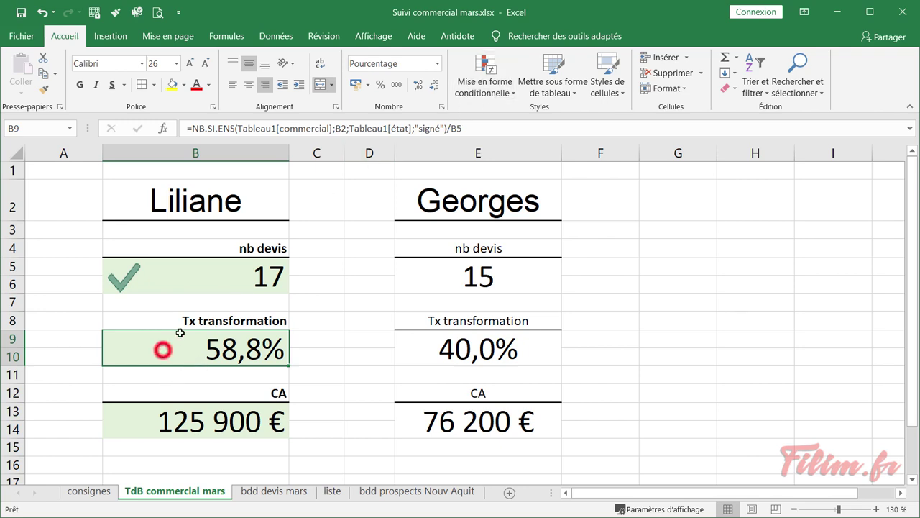
click(459, 90)
click(525, 264)
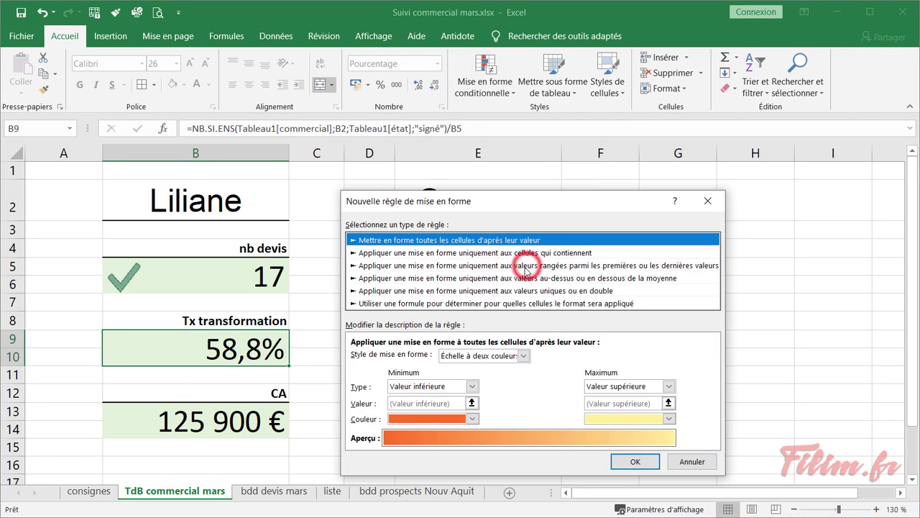
click(708, 201)
click(216, 266)
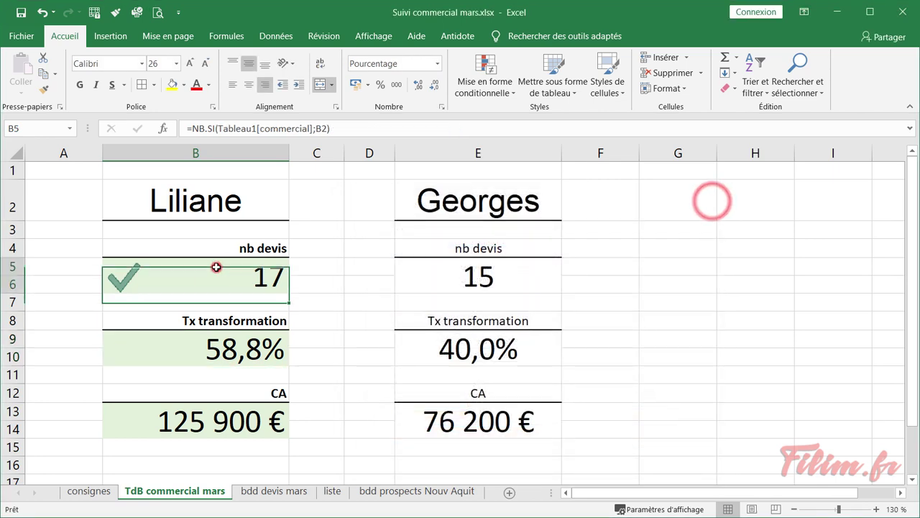
Start a new Jeux d'icônes rule on B9 with the red cross, yellow exclamation mark and green check mark icon set
click(191, 348)
click(483, 79)
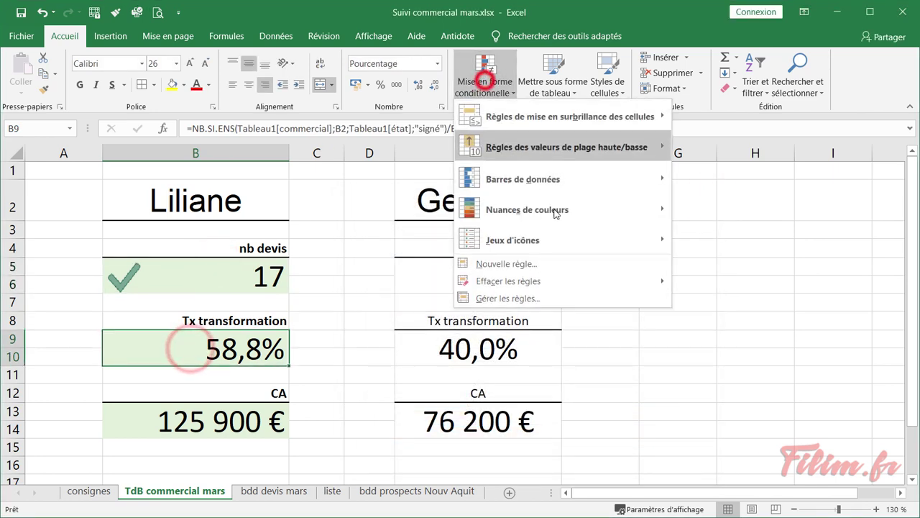
click(545, 264)
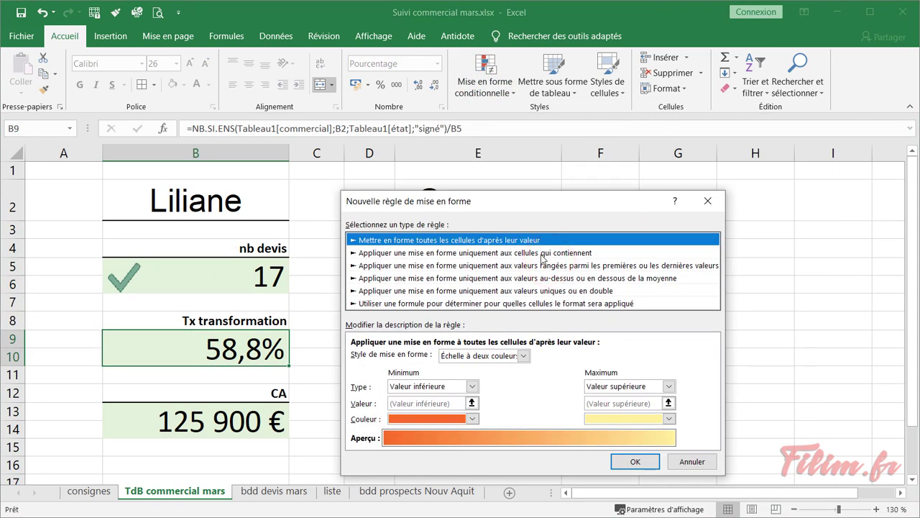
click(524, 355)
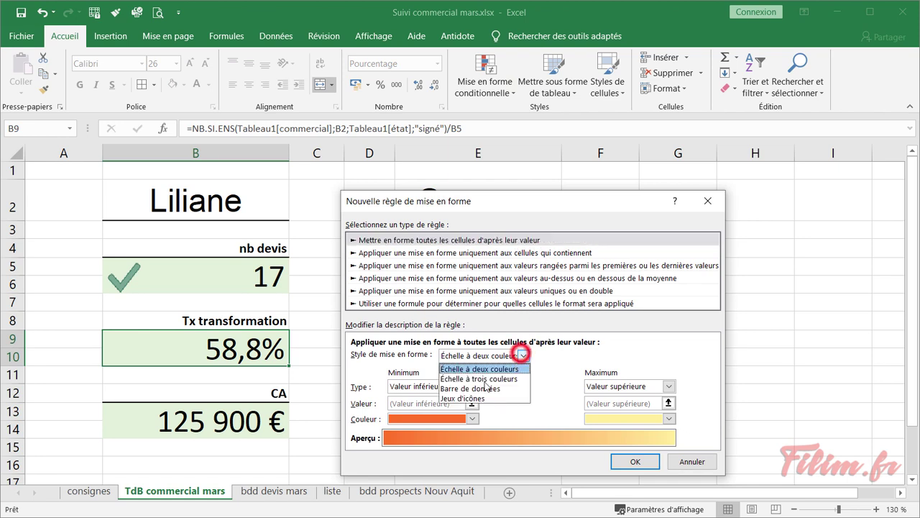
click(469, 400)
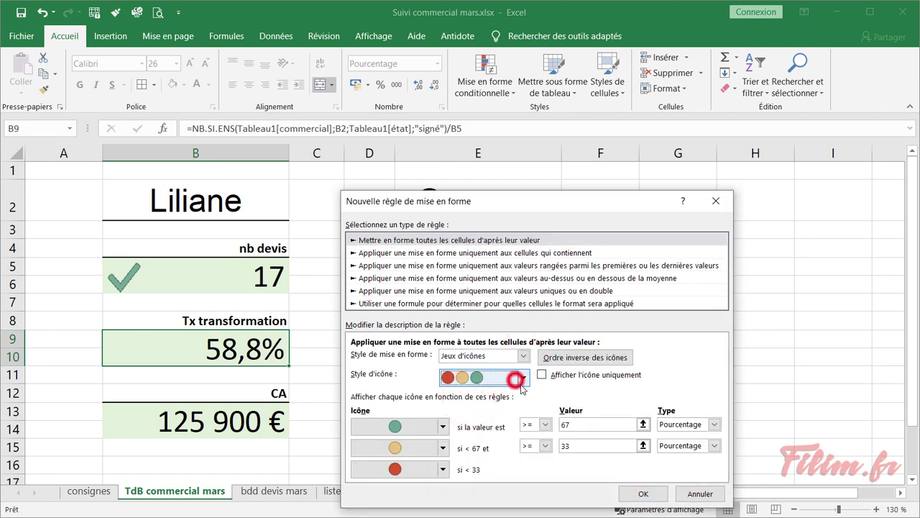
click(524, 377)
click(479, 484)
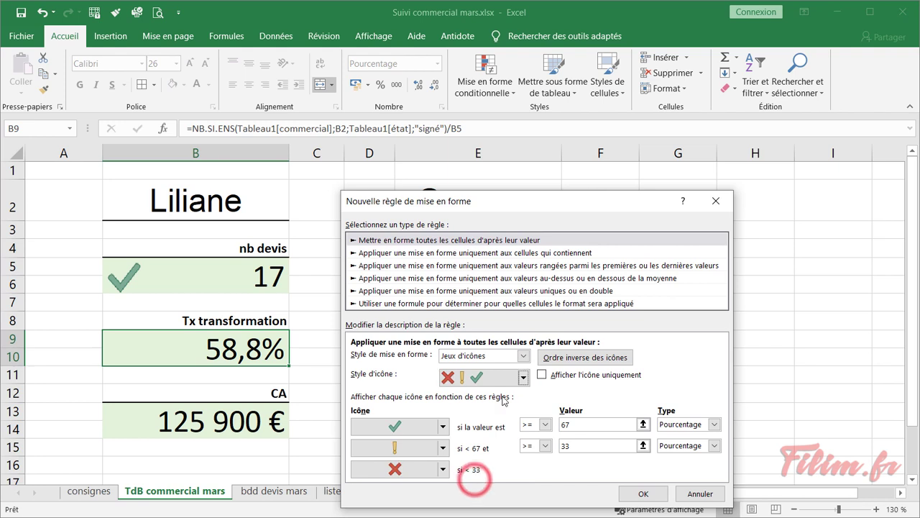
Try the Nombre type for the green check mark threshold, and restore it to Pourcentage
click(714, 425)
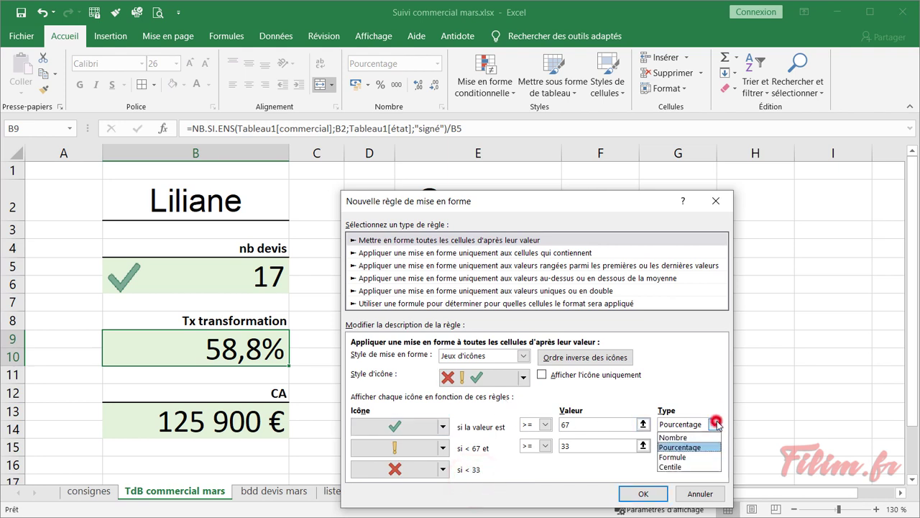
click(699, 437)
click(714, 445)
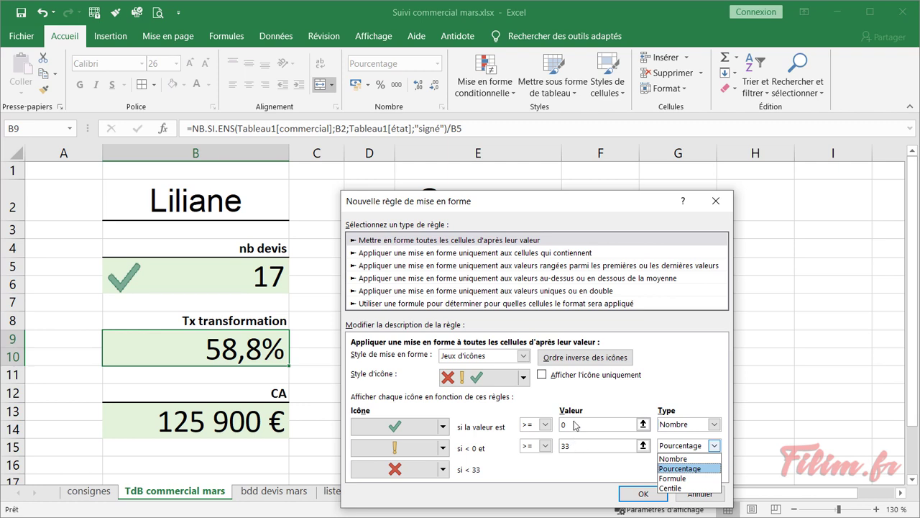
click(714, 424)
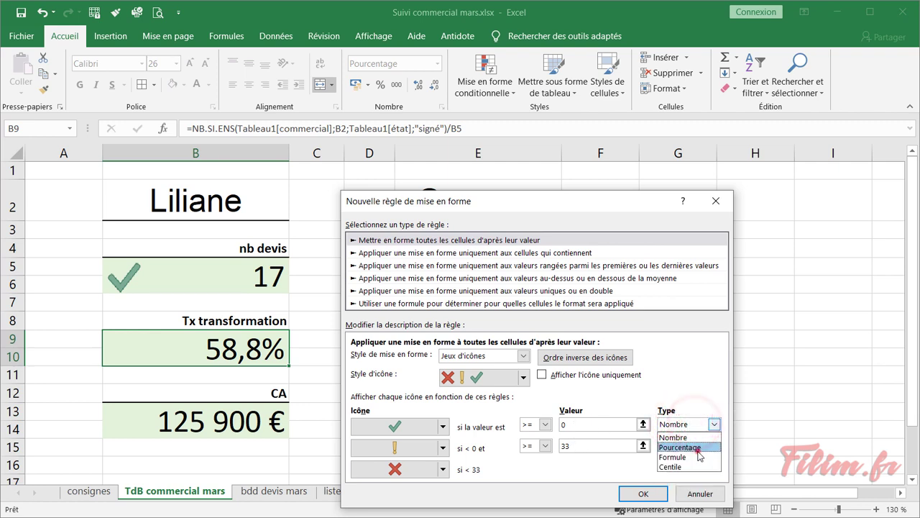
click(698, 448)
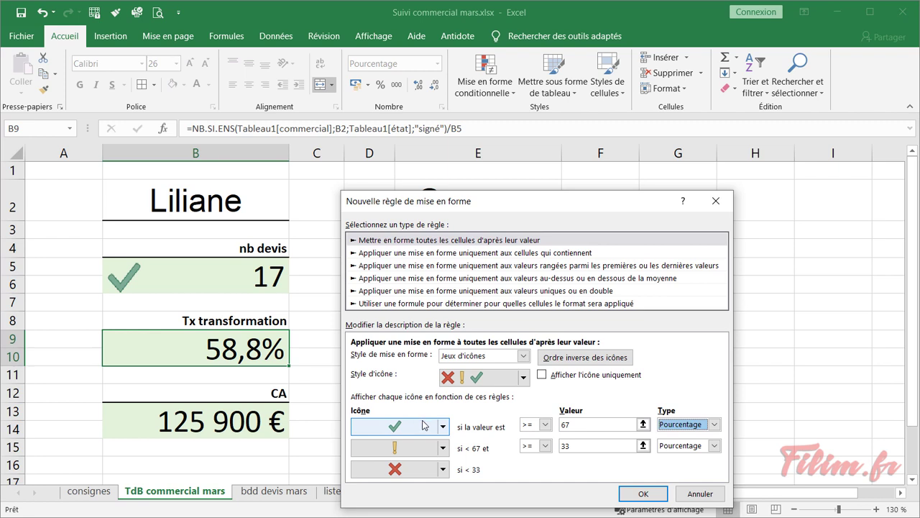
Set both icon threshold types to Nombre and the green check mark threshold to values greater than or equal to 50%
click(714, 425)
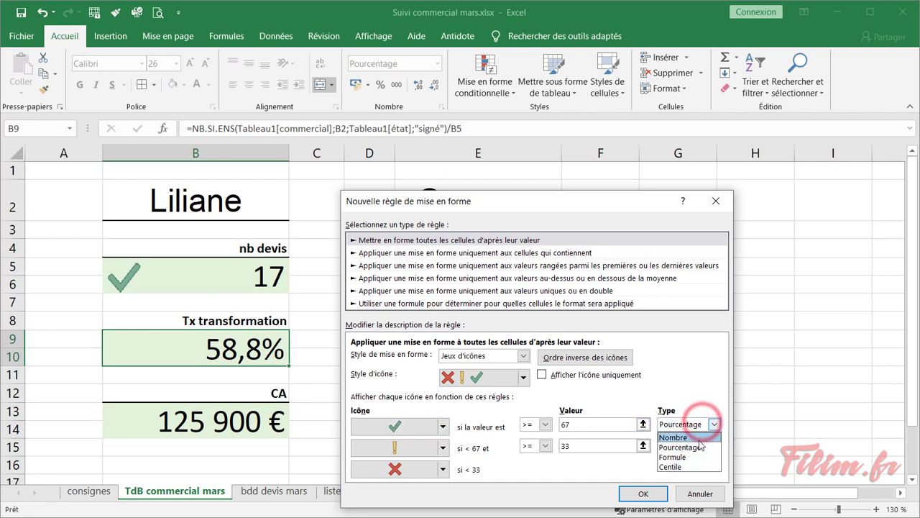
click(673, 437)
click(714, 446)
click(689, 466)
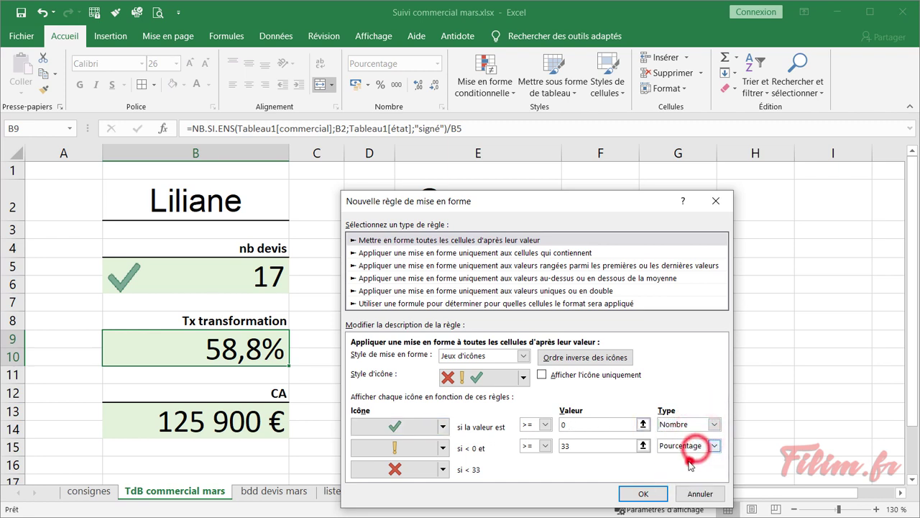
drag(583, 424, 559, 424)
text(50)
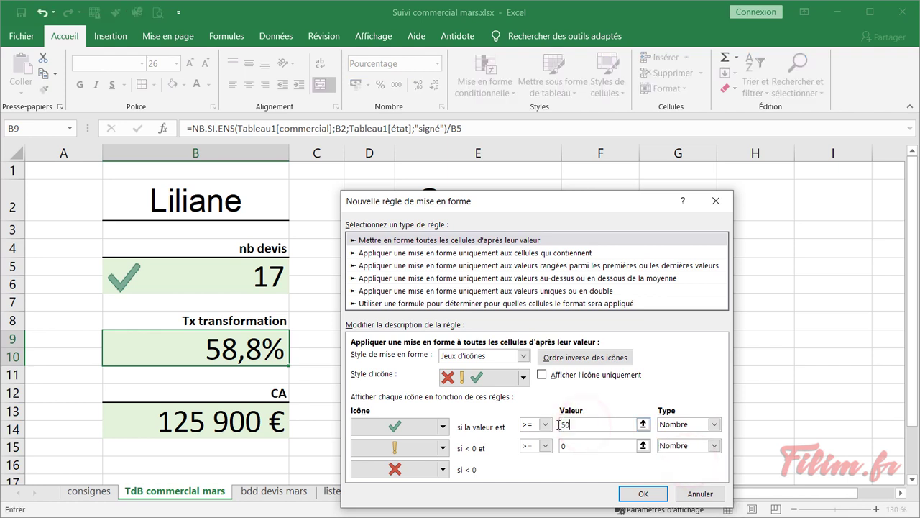
click(479, 453)
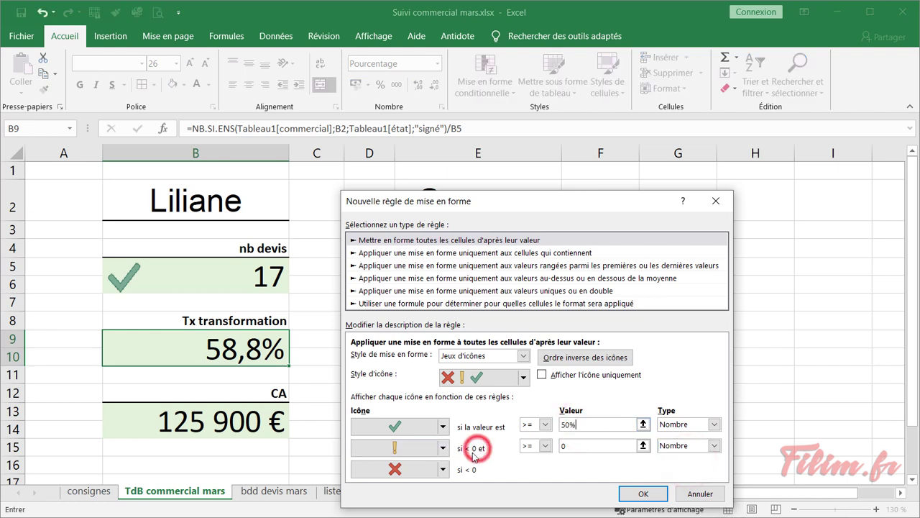
Replace the yellow exclamation mark for values below 0,5 with the red cross and apply the rule to B9
click(443, 447)
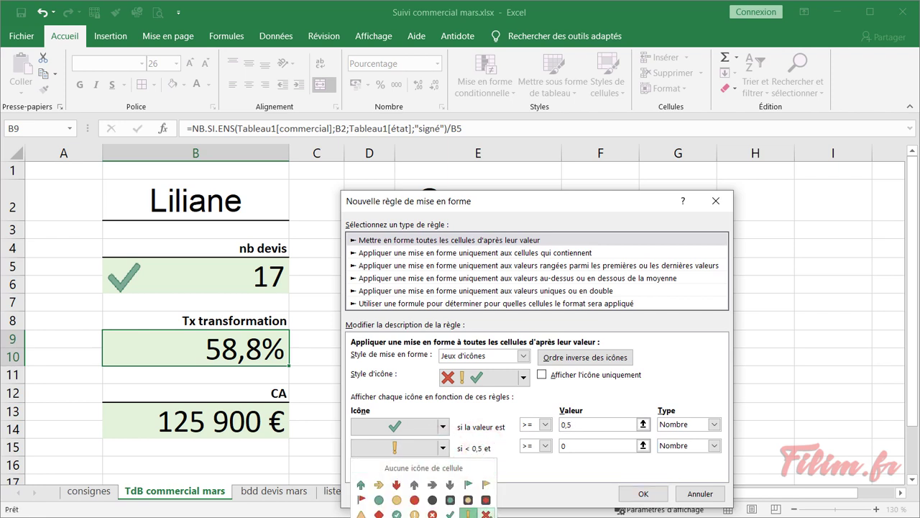
click(486, 513)
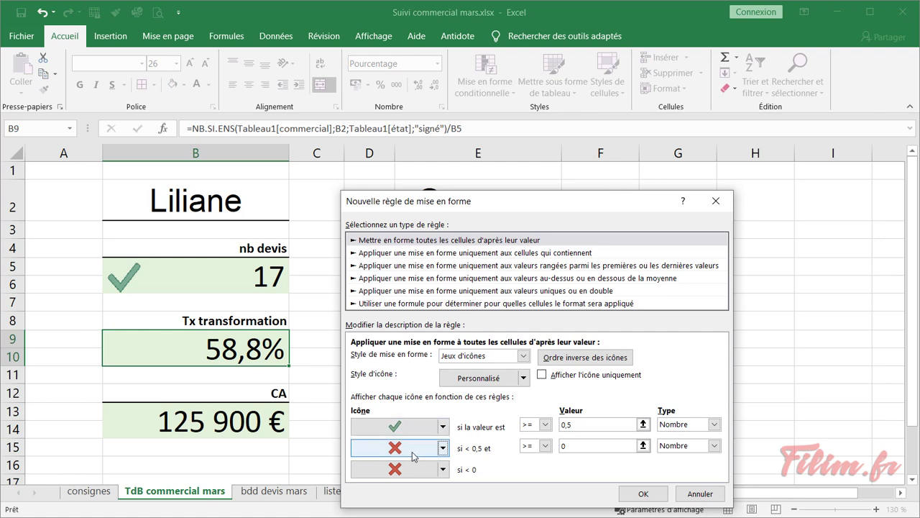
drag(460, 208, 478, 187)
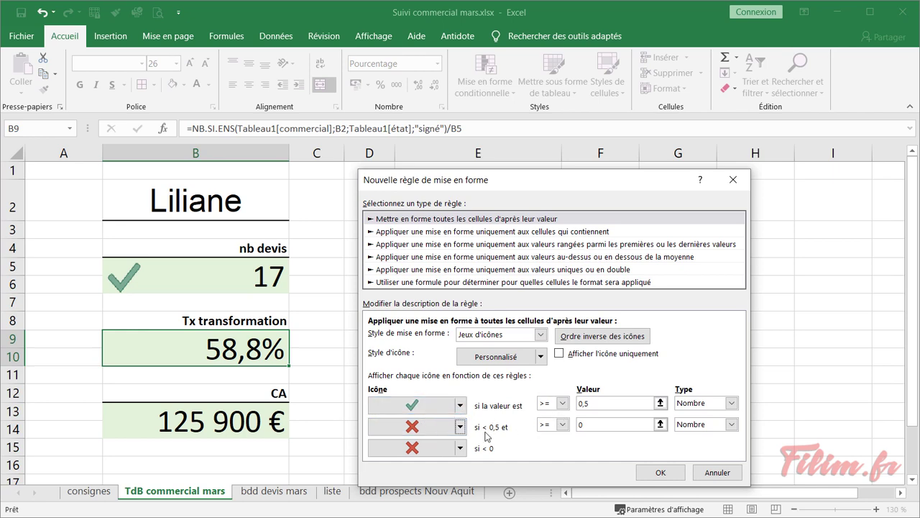
click(660, 473)
Start a new Jeux d'icônes rule on B13 with the red cross, yellow exclamation mark and green check mark icon set
click(209, 409)
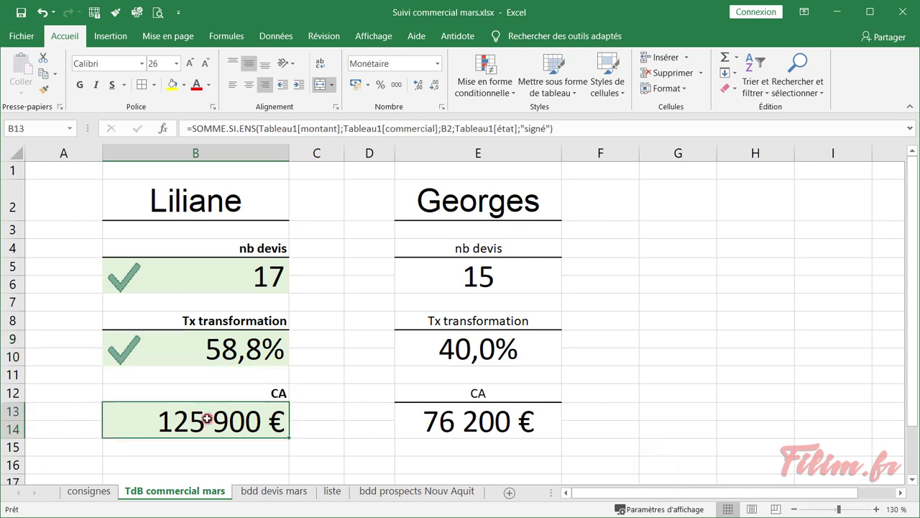
click(478, 96)
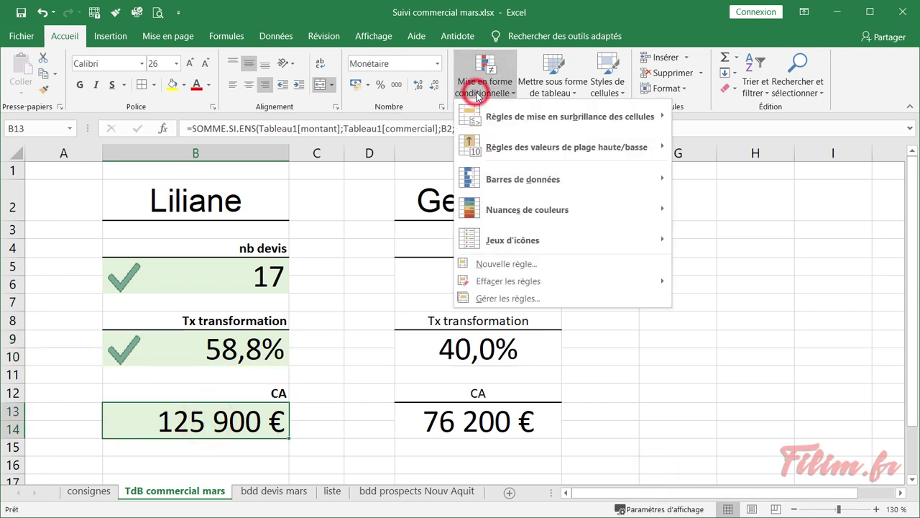
click(512, 264)
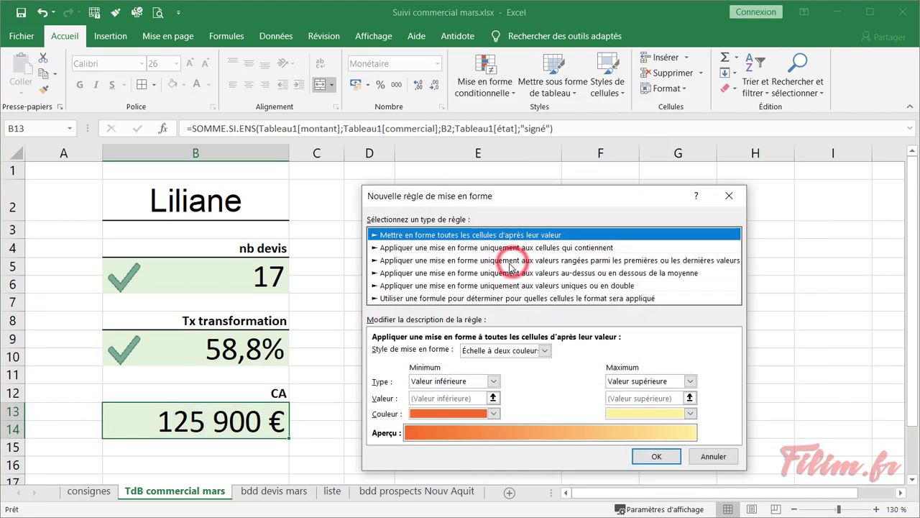
click(538, 350)
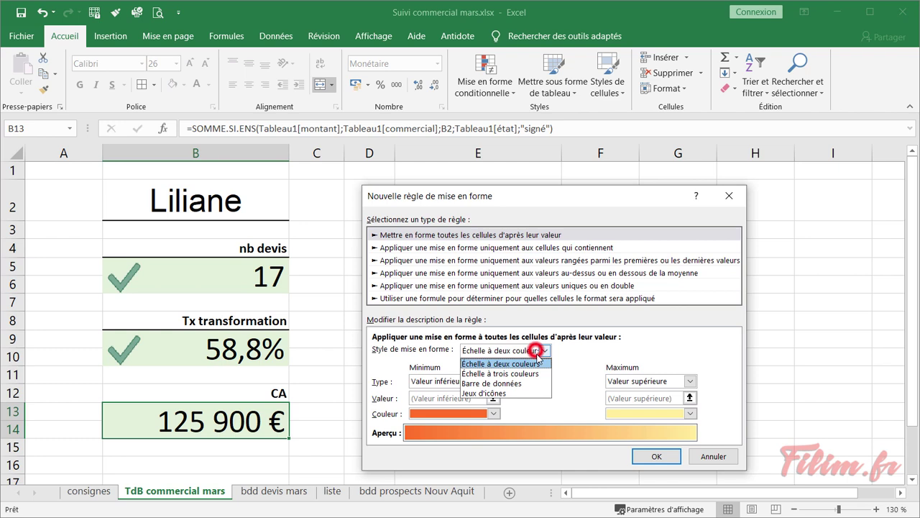
click(512, 393)
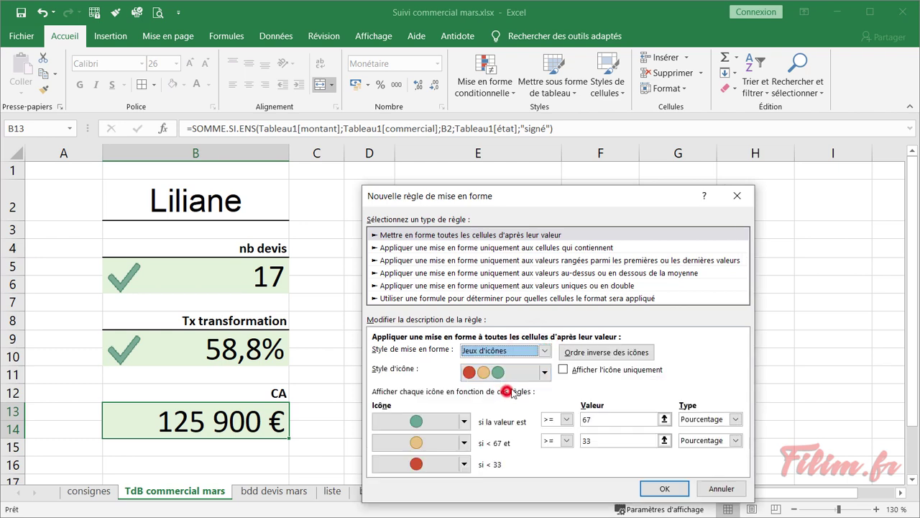
click(544, 372)
click(501, 479)
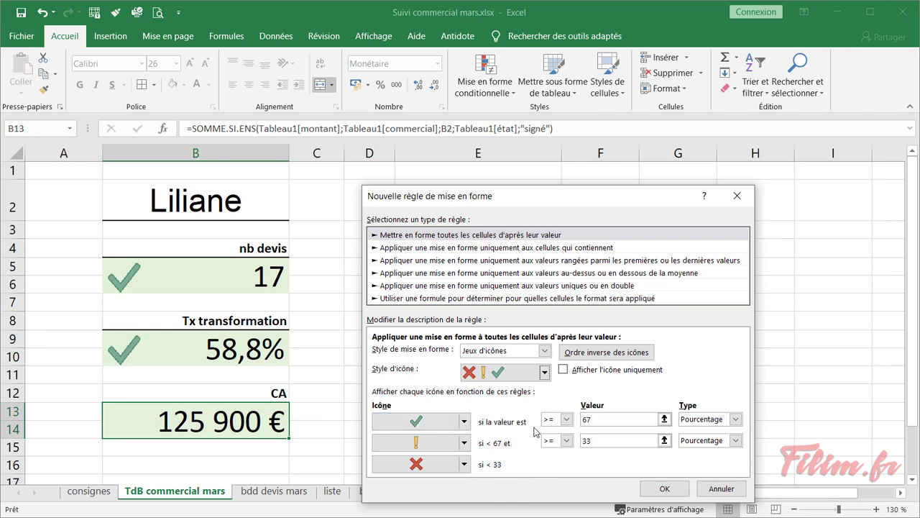
Set both icon threshold types to Nombre and the green check mark threshold to values greater than or equal to 70000
click(735, 418)
click(698, 430)
click(701, 440)
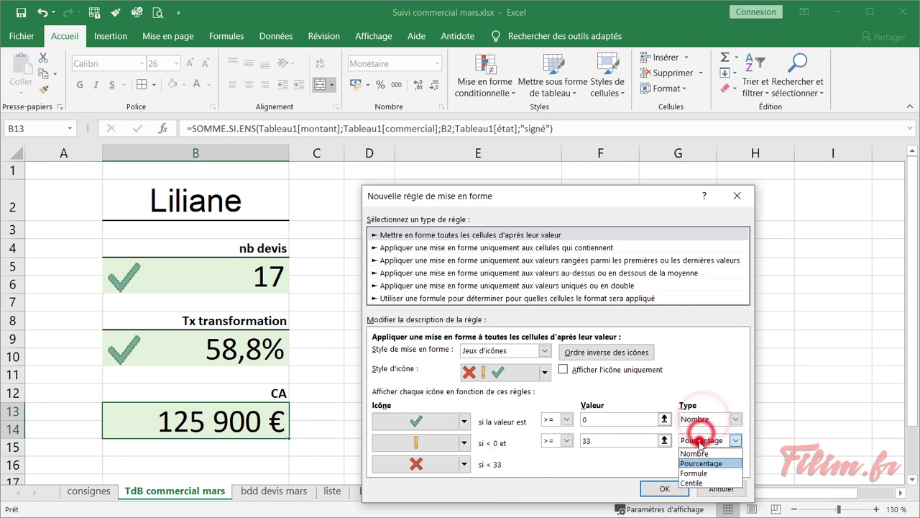
click(692, 451)
click(601, 419)
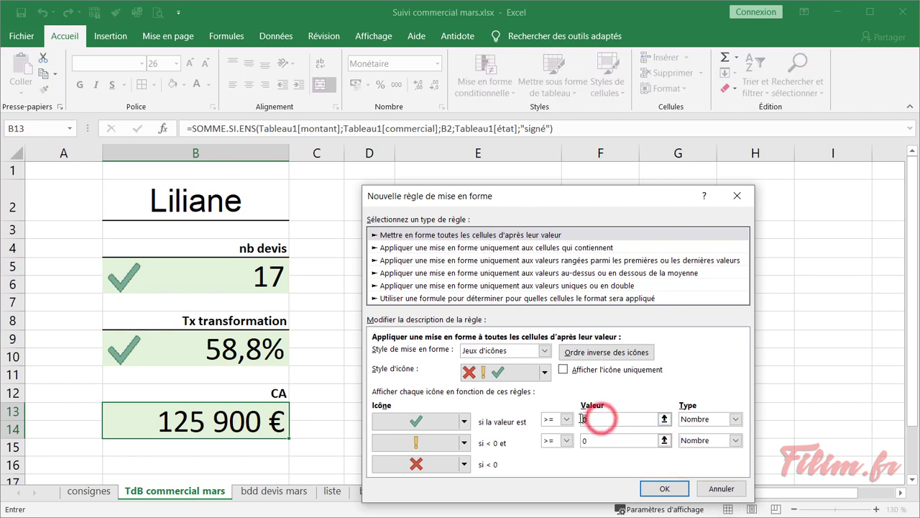
key(BackSpace)
text(70)
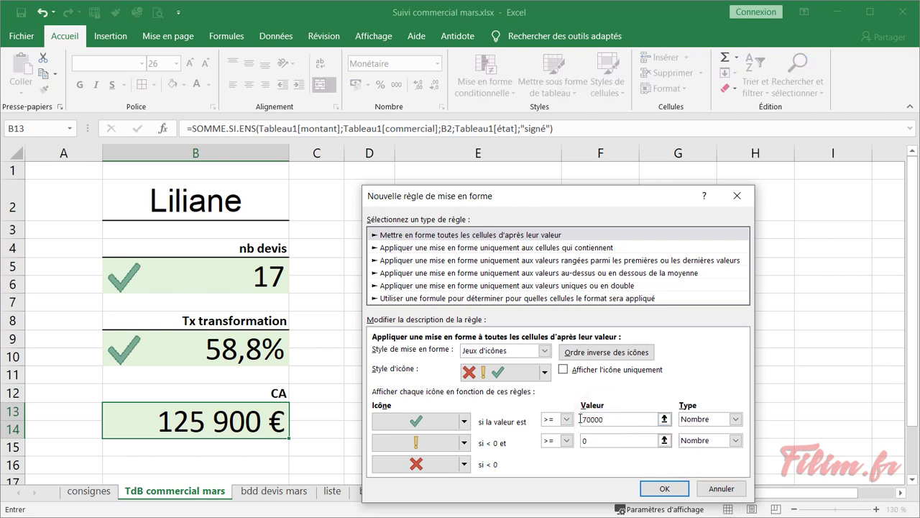
text(000)
Replace the yellow exclamation mark for values below 70000 with the red cross and apply the rule to B13
click(464, 442)
click(503, 507)
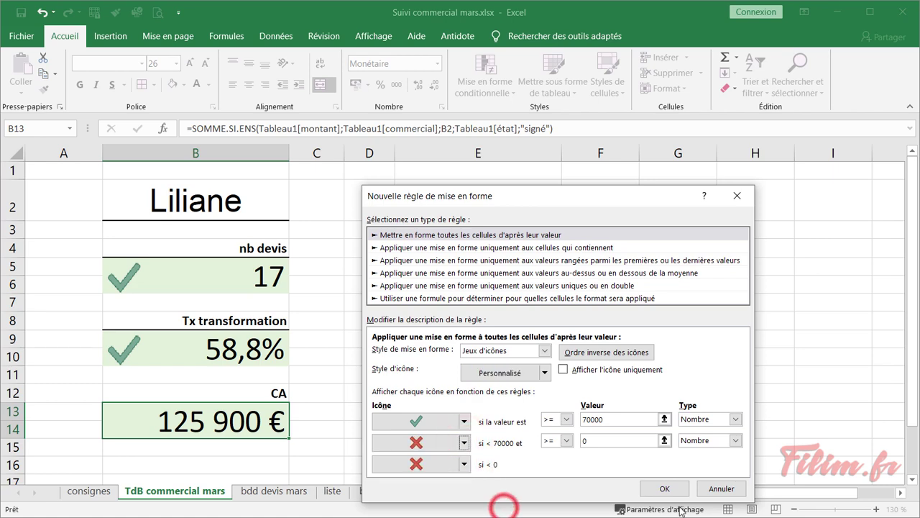
click(672, 489)
click(392, 392)
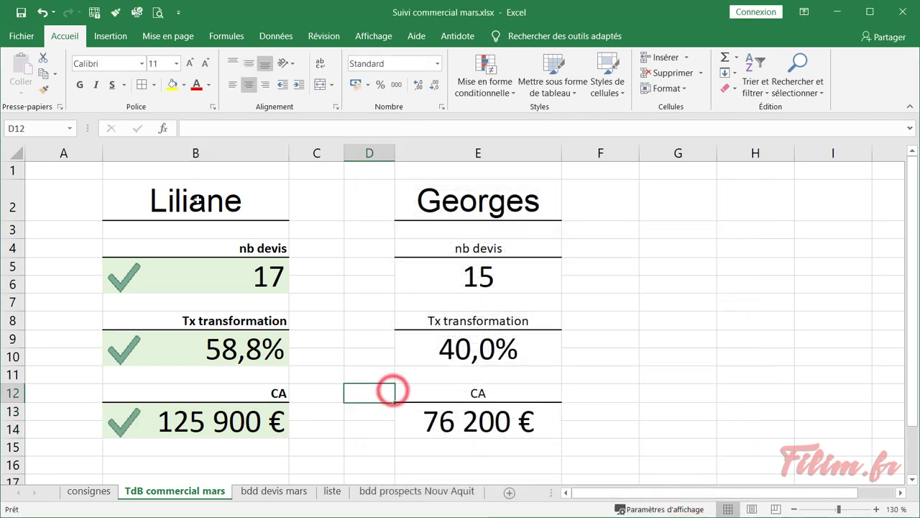
Copy the formatting of the first salesperson's block B2:B14 onto the second salesperson's block starting at E2
drag(196, 201, 195, 424)
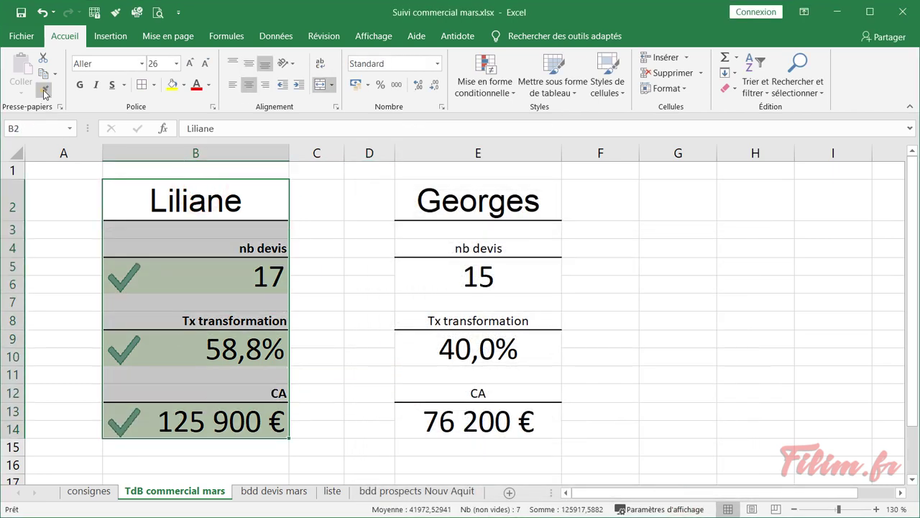
click(44, 92)
click(438, 195)
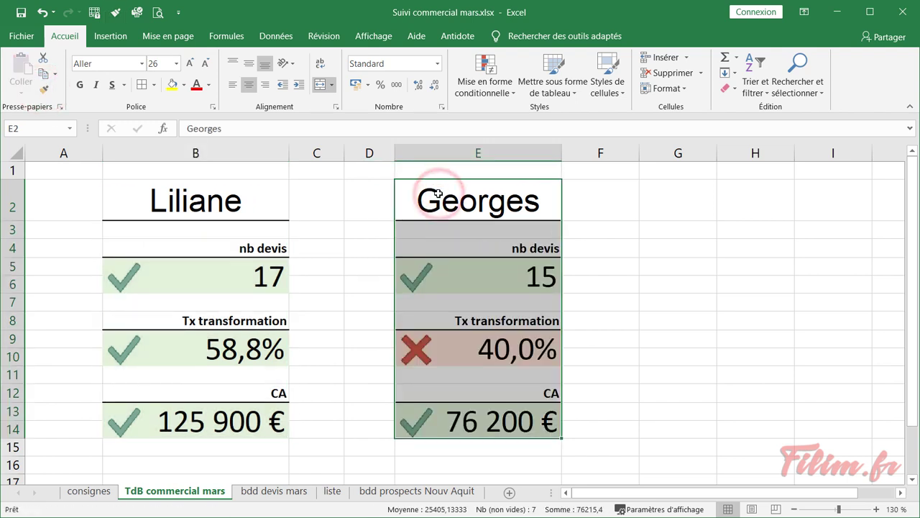
click(728, 288)
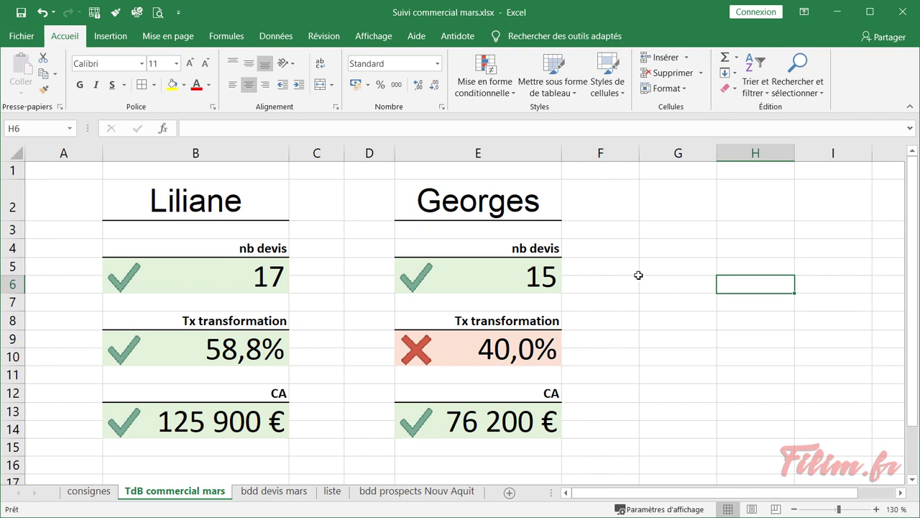
Hide the gridlines on the TdB commercial mars sheet
click(372, 36)
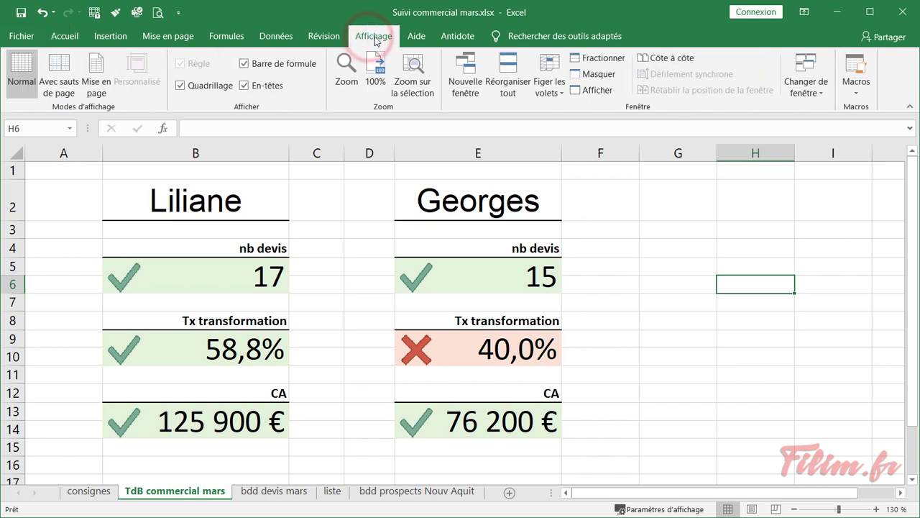
click(180, 86)
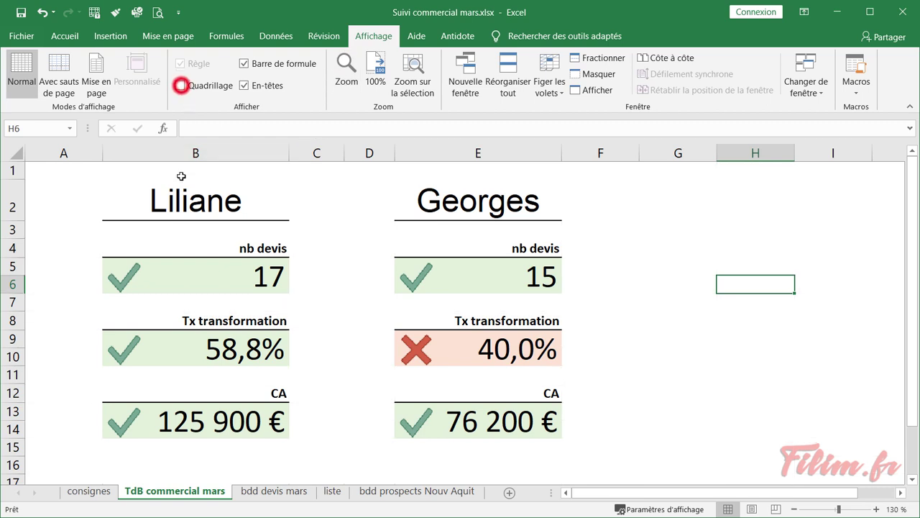
click(180, 86)
click(180, 85)
Clear the commercial entries in B2:B14 of the bdd devis mars sheet and check the effect on the TdB commercial mars dashboard
click(273, 492)
drag(209, 197, 219, 460)
key(Delete)
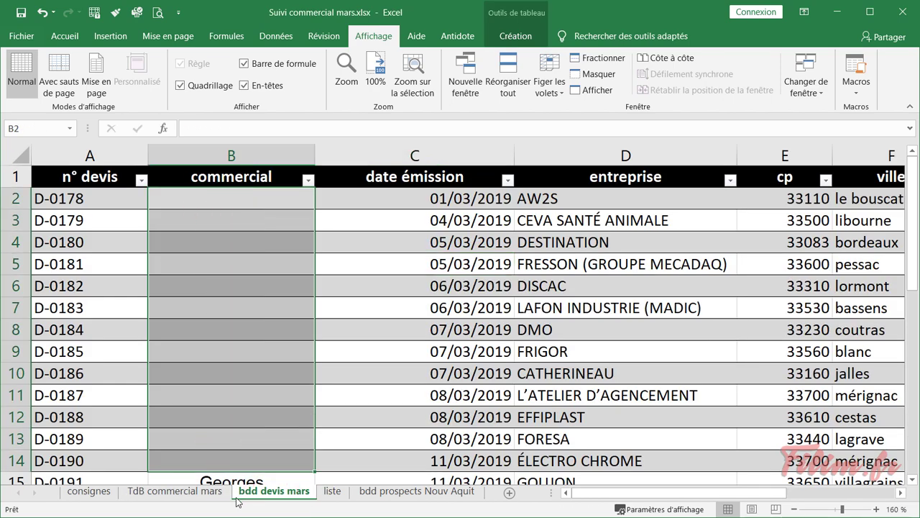
click(209, 494)
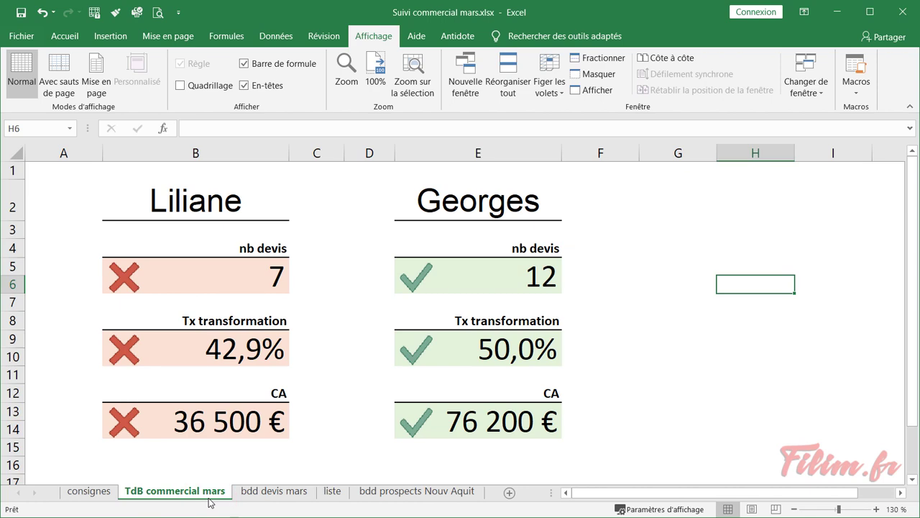
Undo the clearing of the commercial entries on the bdd devis mars sheet and return to the TdB commercial mars dashboard
click(274, 491)
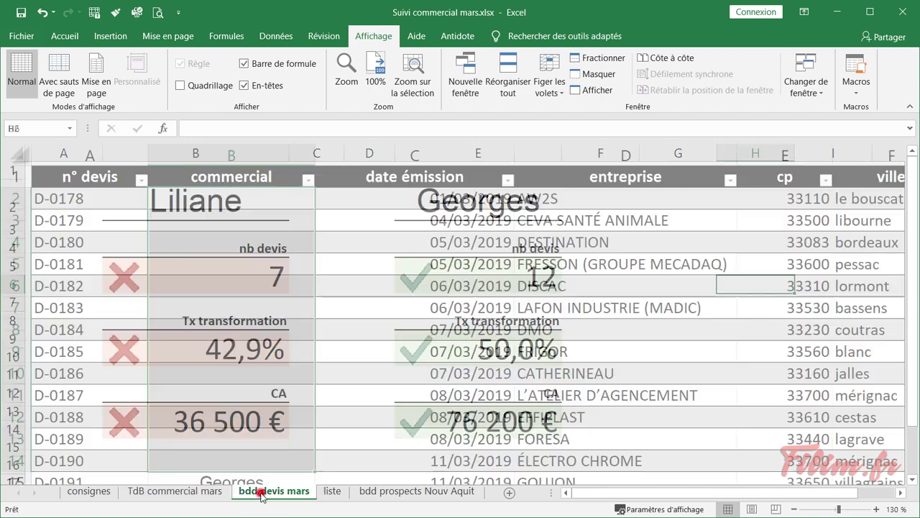
click(43, 12)
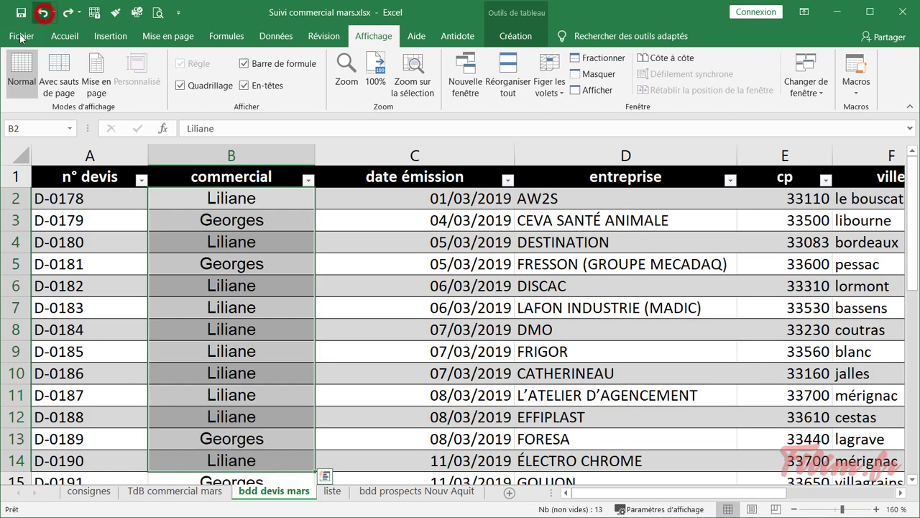
click(278, 306)
click(207, 493)
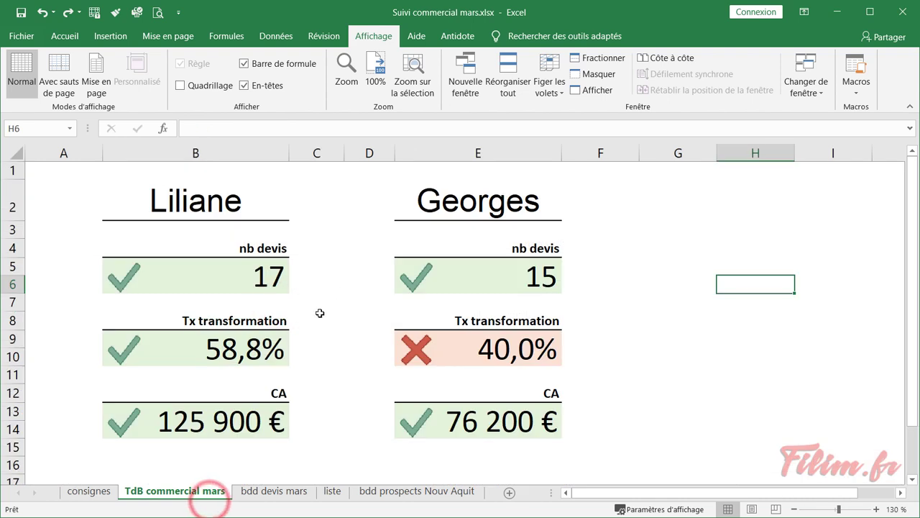
Review the instructions on the consignes sheet about presenting objectives and pending quotes per salesperson, and return to the TdB commercial mars sheet
click(100, 493)
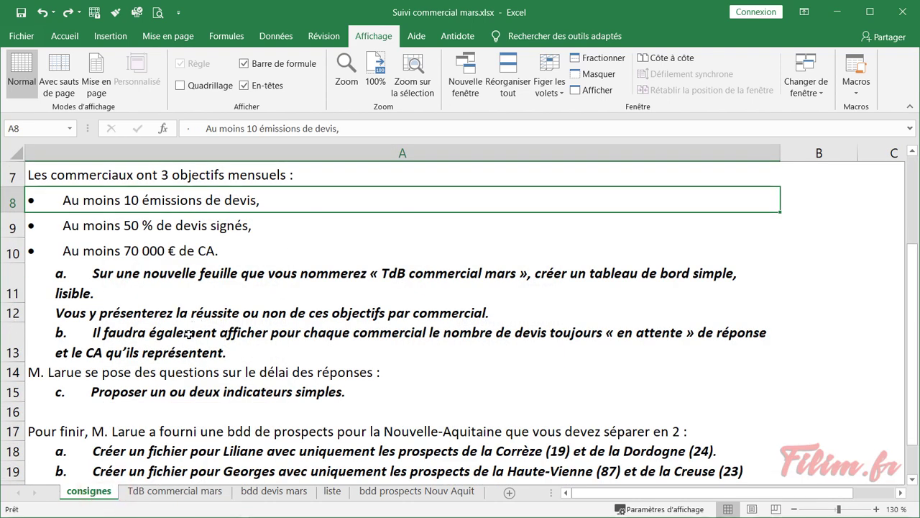
click(157, 312)
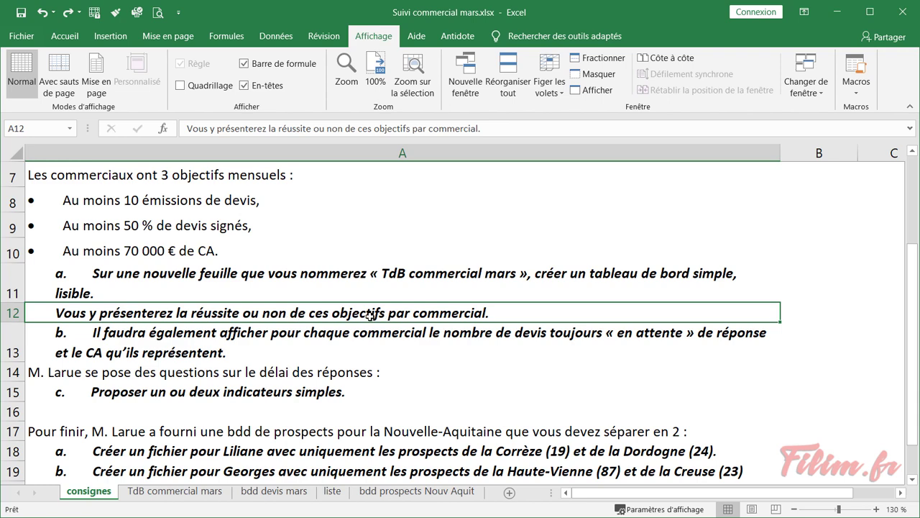
click(214, 340)
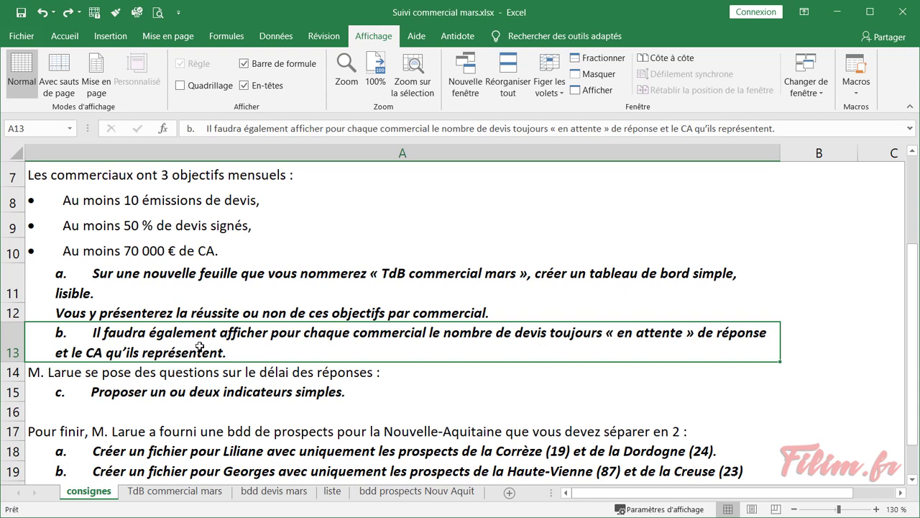
click(171, 491)
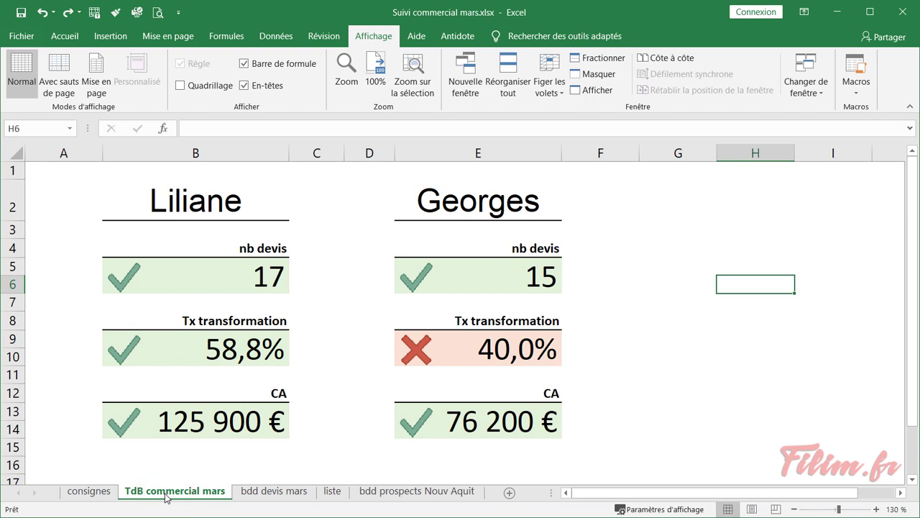
Enter the label "en attente" in C5 and widen column C to fit it
click(320, 280)
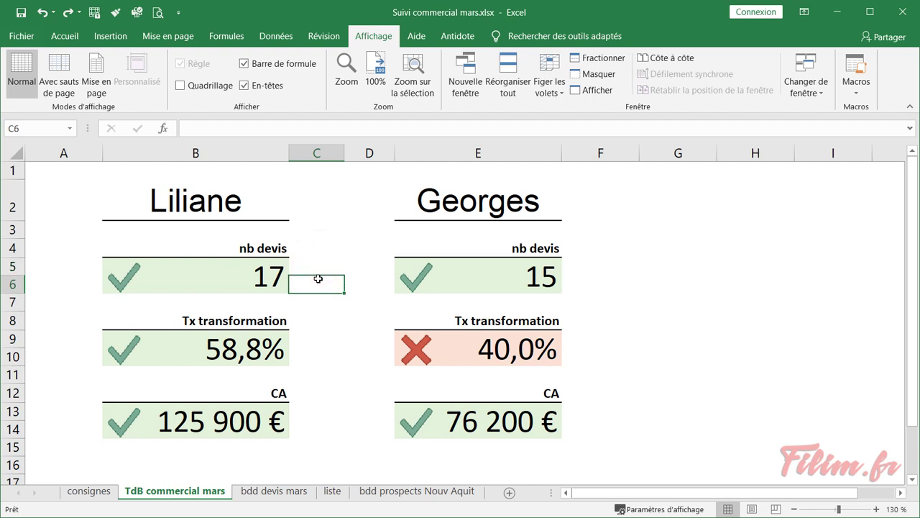
click(325, 263)
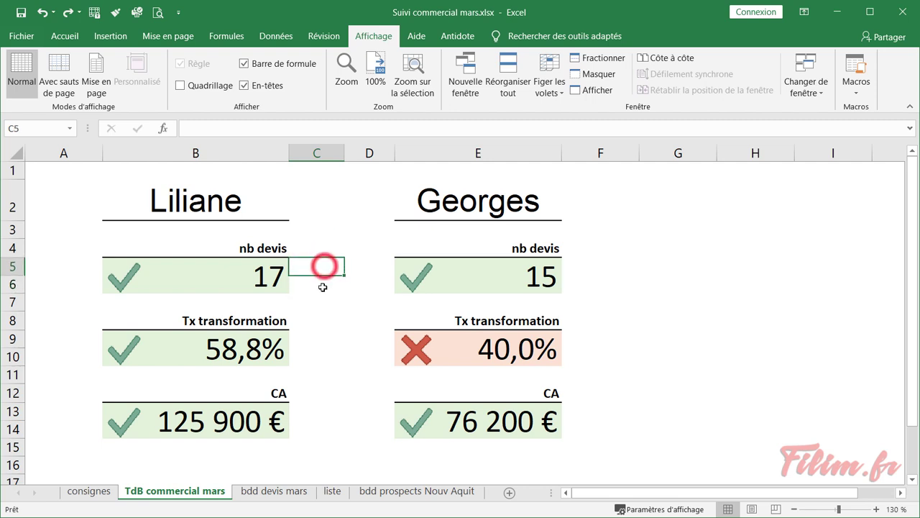
text(e)
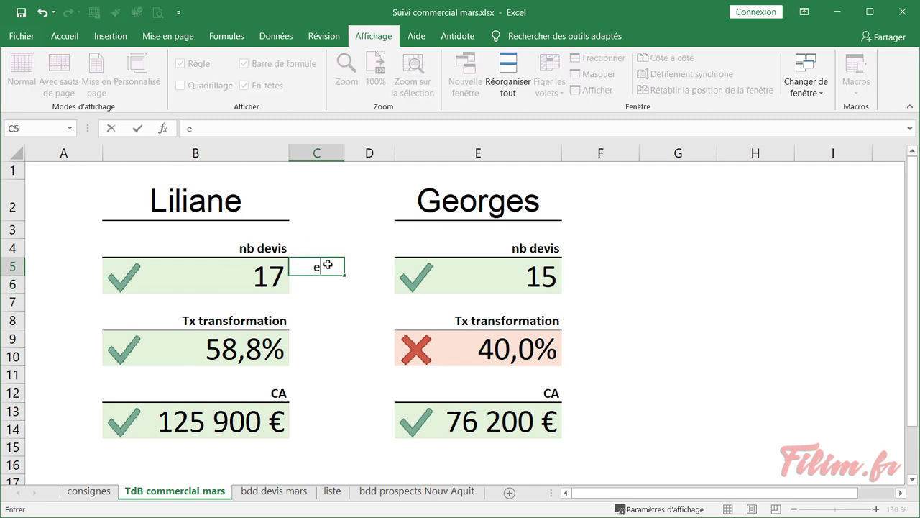
text(neattente)
key(Return)
drag(344, 153, 362, 151)
Reduce the "en attente" label in C5 to font size 9 and make it italic
click(62, 38)
click(337, 267)
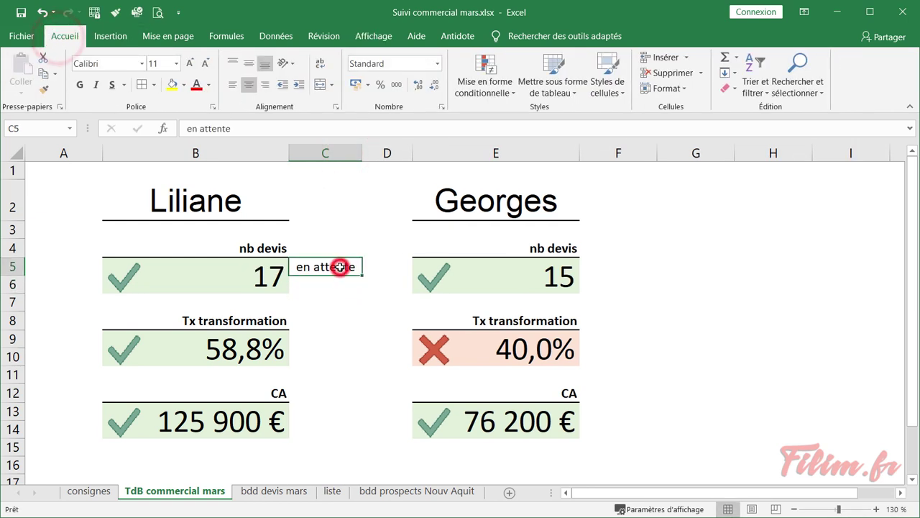
click(208, 64)
click(209, 64)
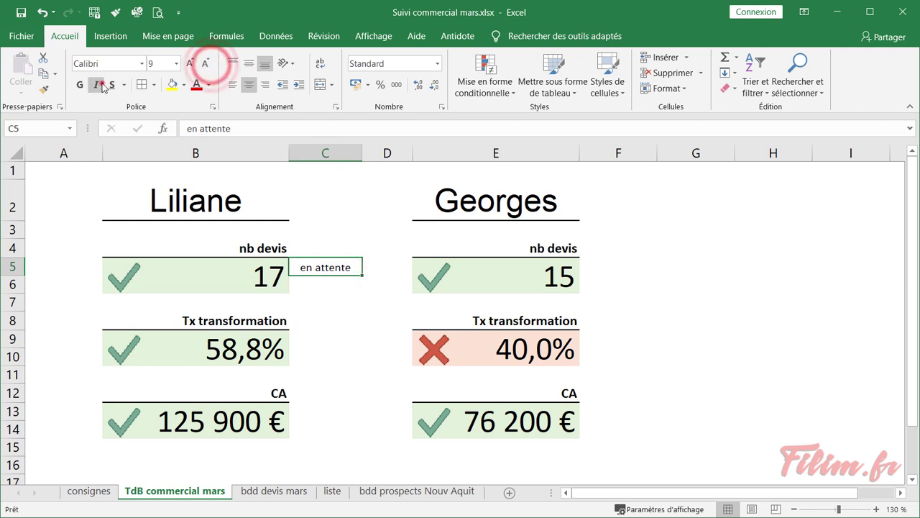
click(95, 84)
Fill cells C5:C6 with the lightest grey theme colour
drag(320, 269, 322, 282)
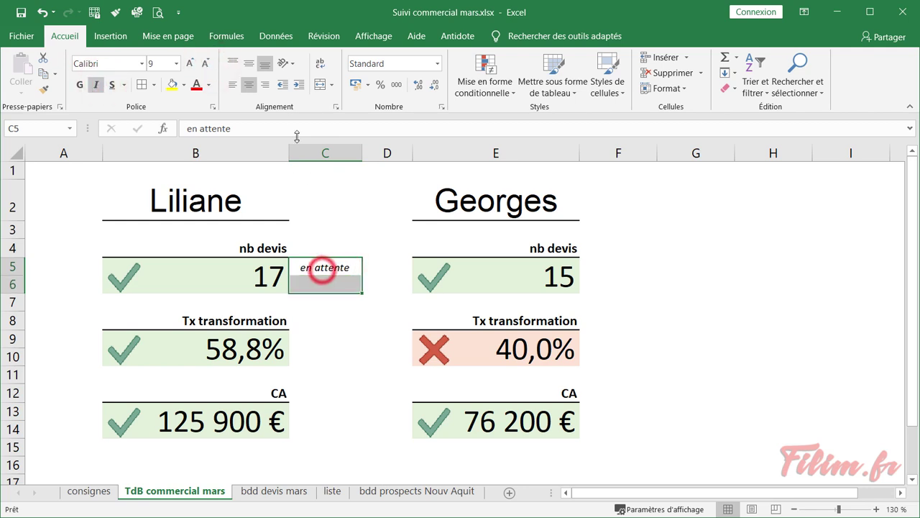
click(185, 85)
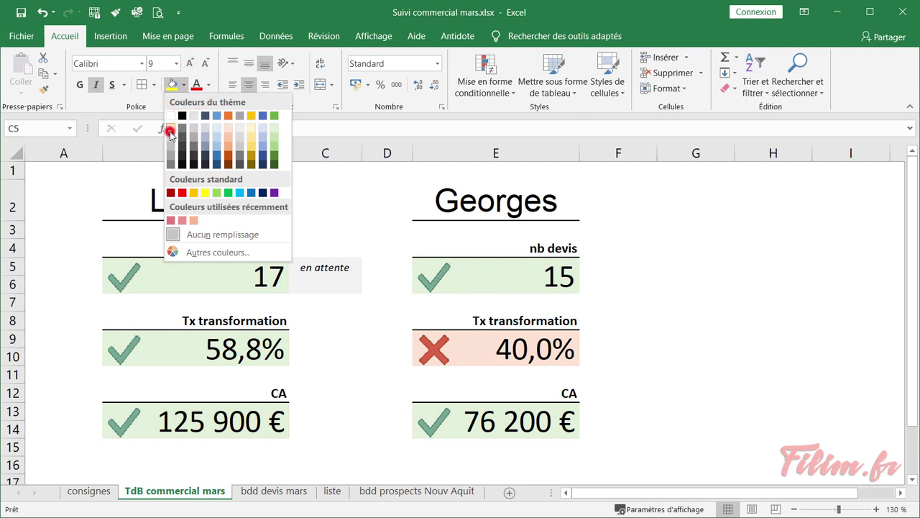
click(171, 128)
click(427, 395)
Change the fill of cells C5:C6 to the next darker grey theme shade and select C6
drag(338, 268, 341, 282)
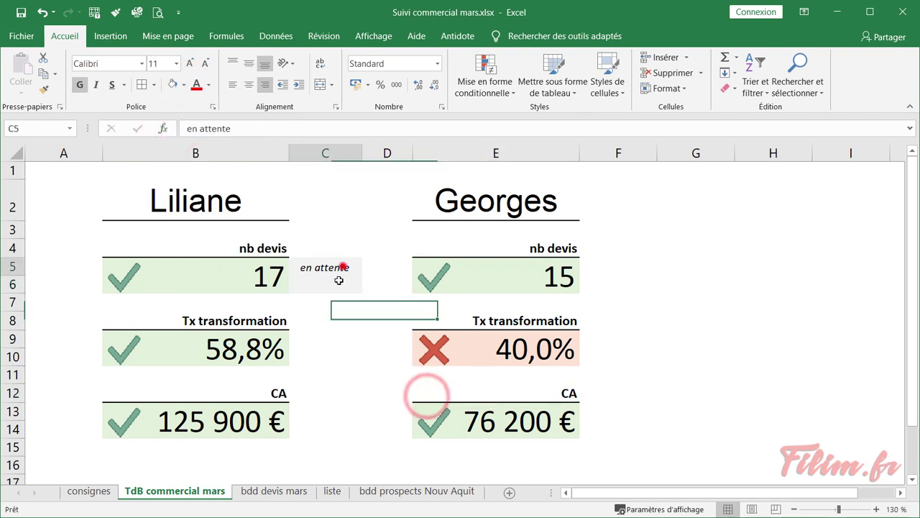
click(184, 85)
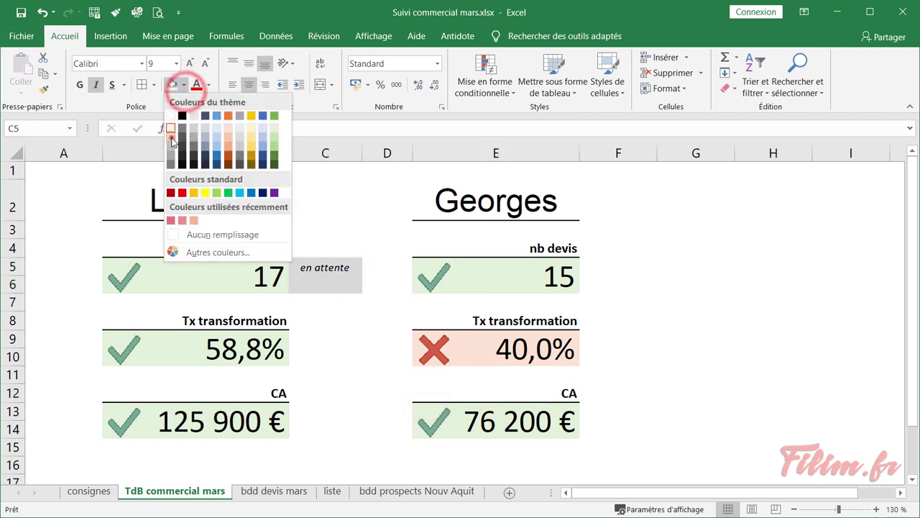
click(183, 130)
click(324, 323)
click(341, 290)
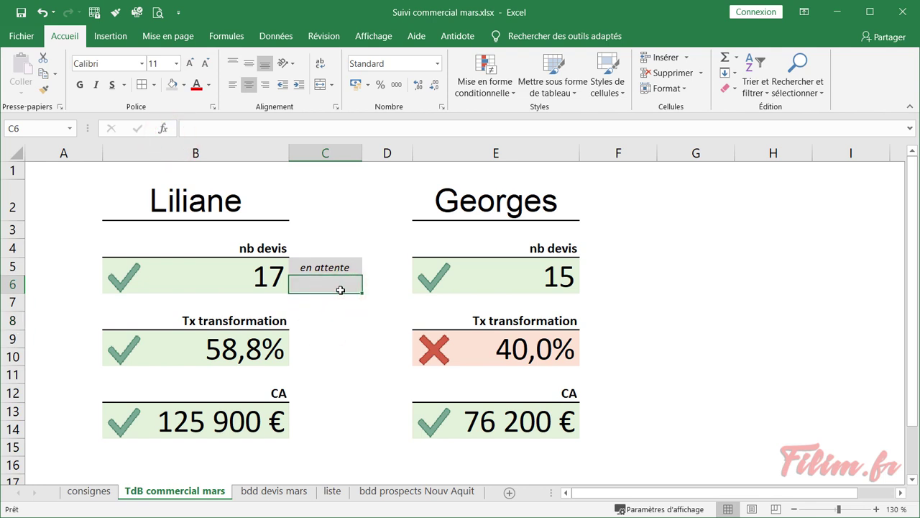
Fit column C to its content on the dashboard and review the commercial and état columns of the bdd devis mars table
double_click(360, 154)
click(274, 491)
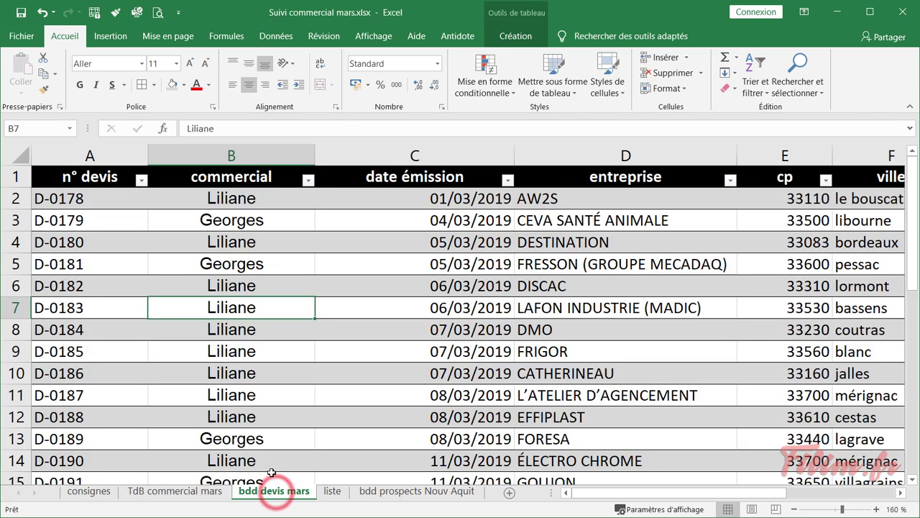
click(233, 169)
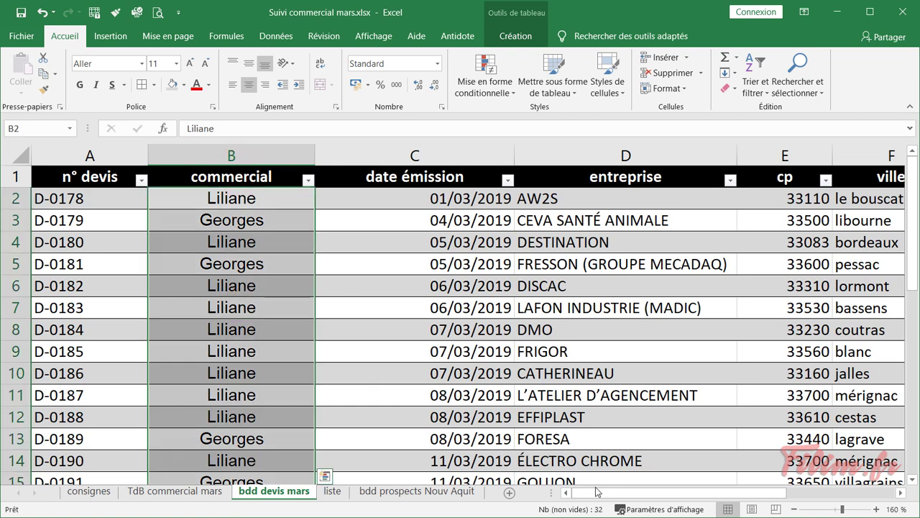
drag(595, 491, 596, 489)
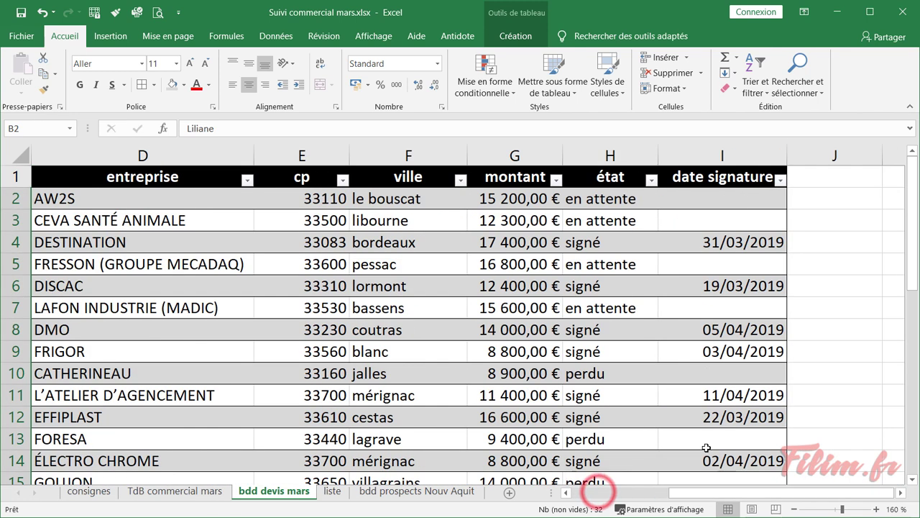
click(616, 171)
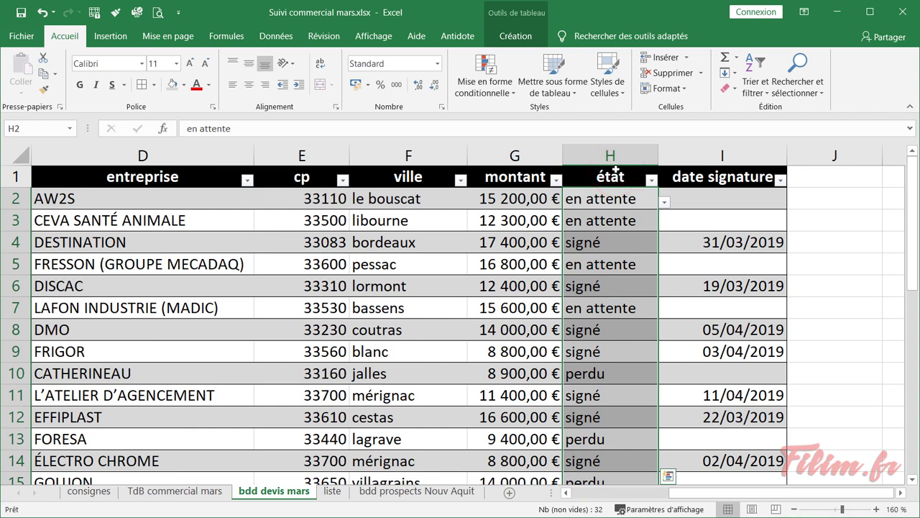
click(175, 491)
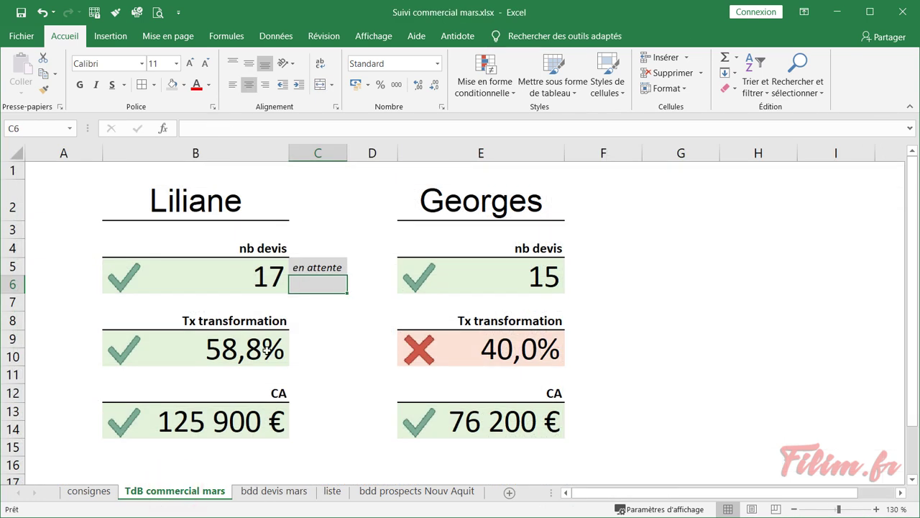
Insert the NB.SI.ENS function in C6, choosing it from the list of all functions
click(163, 128)
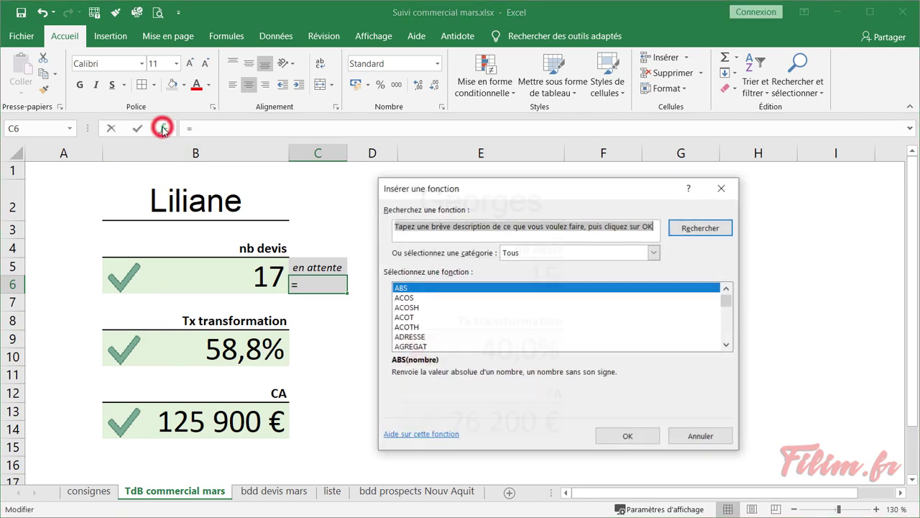
click(541, 253)
click(528, 278)
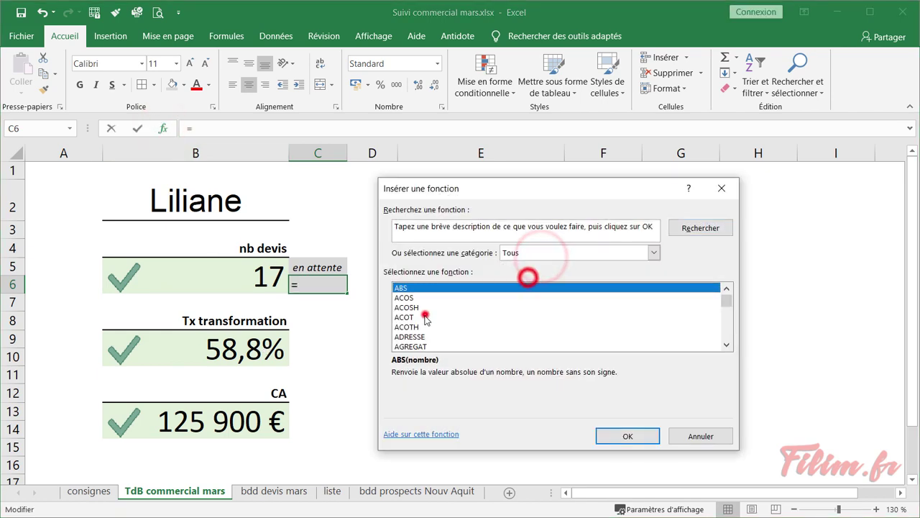
click(424, 316)
text(nb)
scroll(424, 330, down, 1)
scroll(424, 330, down, 2)
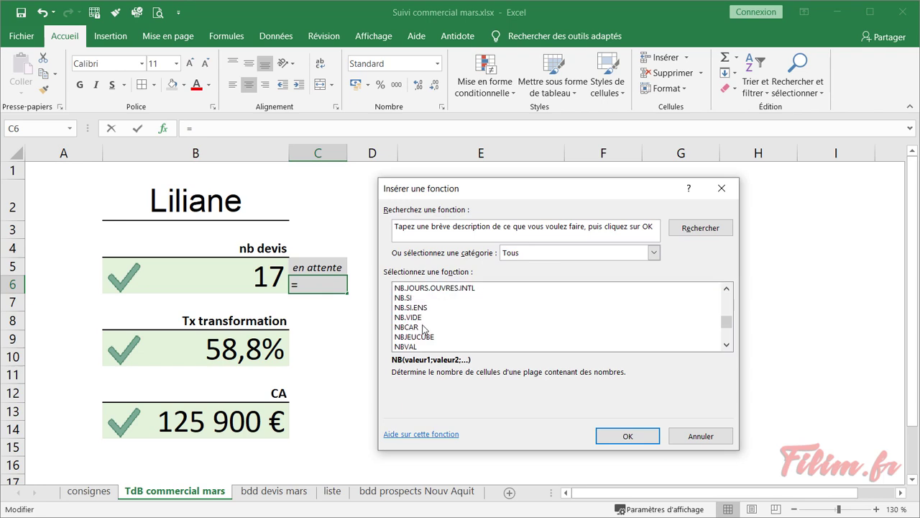
click(457, 307)
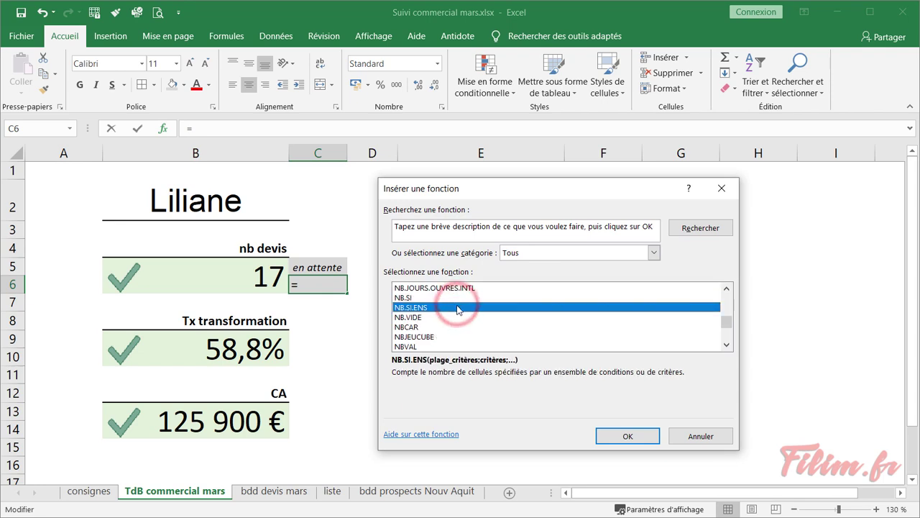
double_click(457, 308)
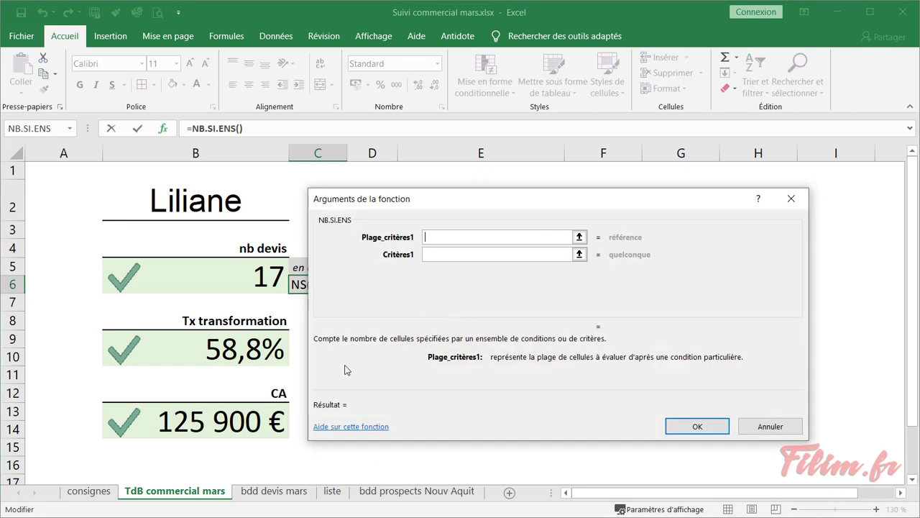
Set Plage_critères1 to the commercial column of the bdd devis mars table and Critères1 to cell B2
click(267, 496)
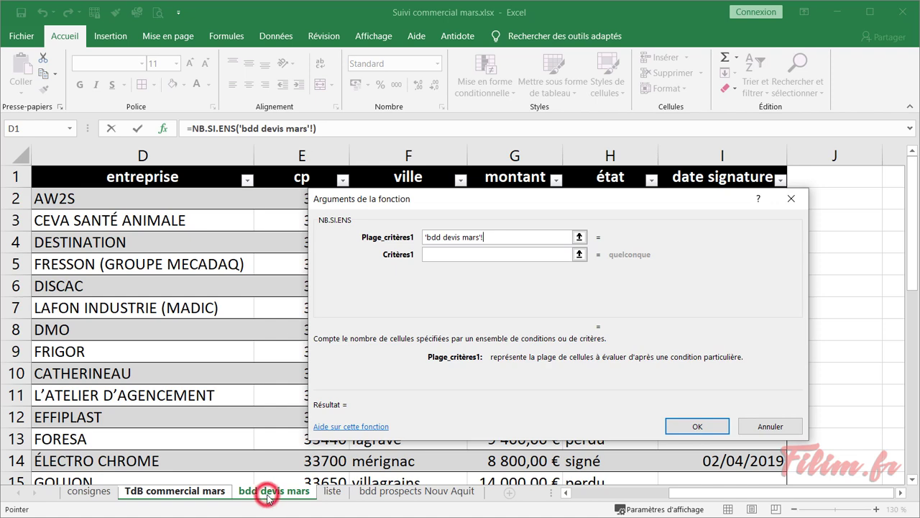
click(591, 493)
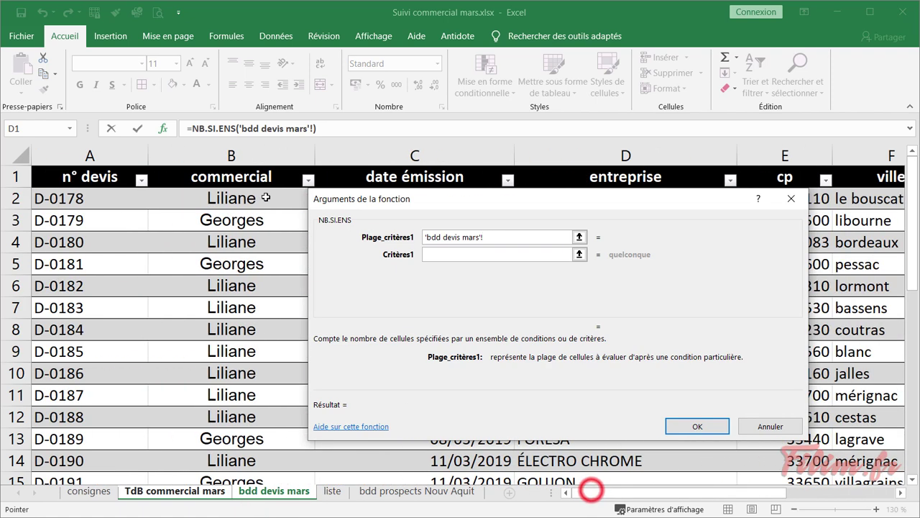
click(239, 167)
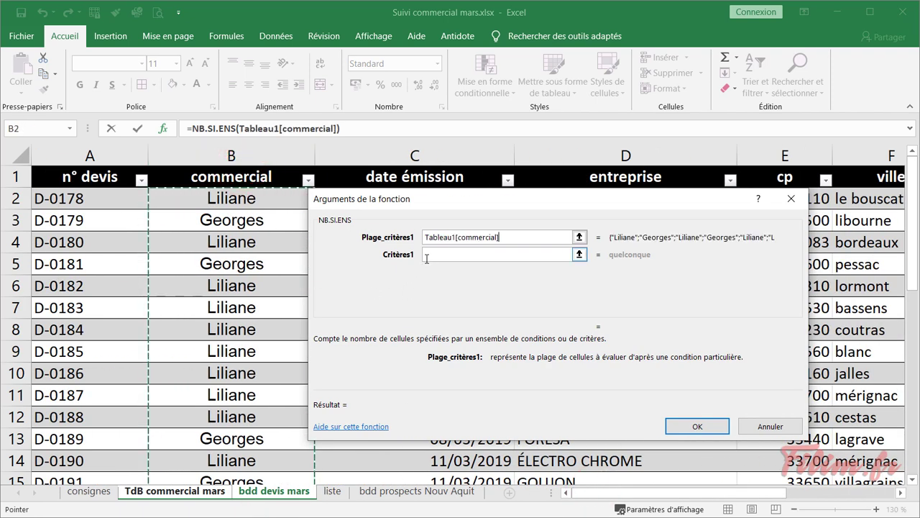
click(427, 256)
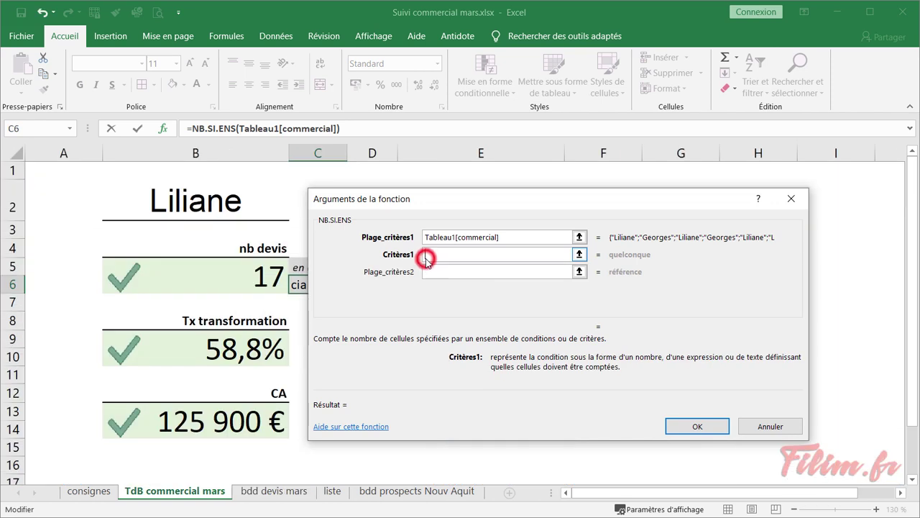
click(213, 206)
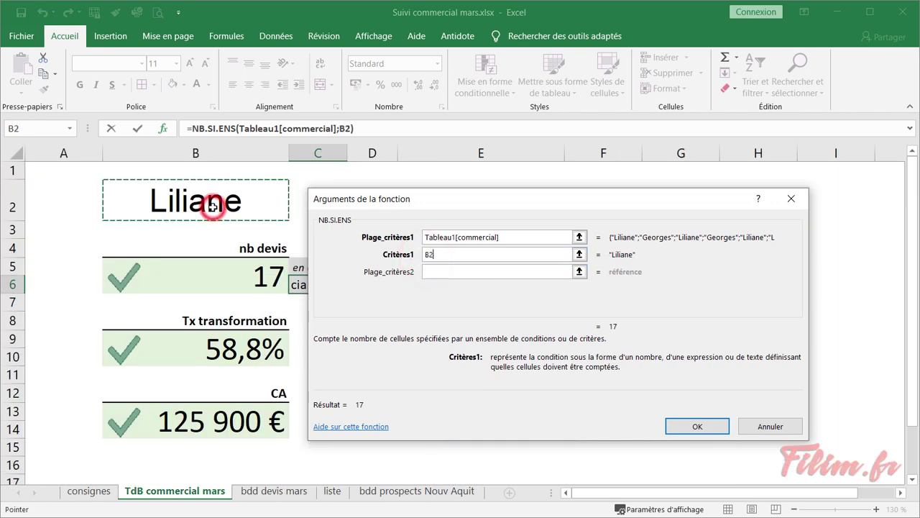
Set Plage_critères2 to the table's état column with the criterion "en attente", and validate the function in C6
click(436, 271)
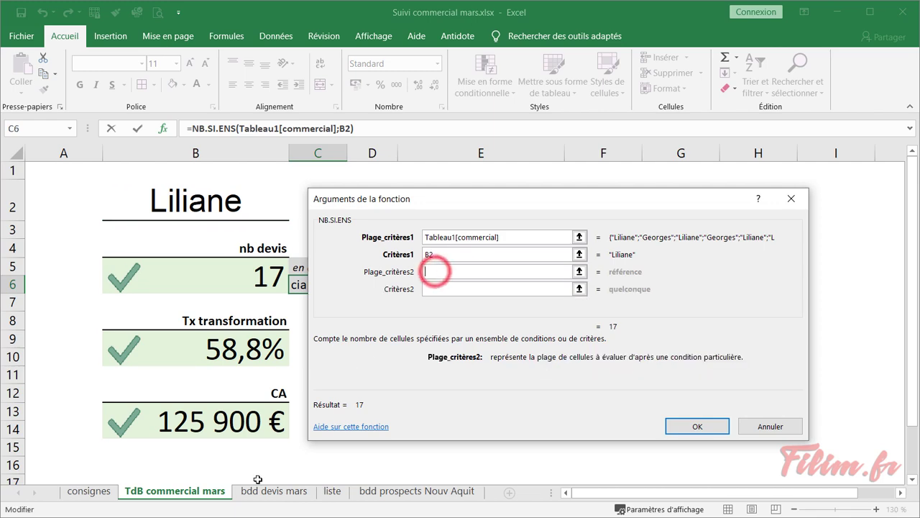
click(259, 492)
drag(717, 492, 814, 492)
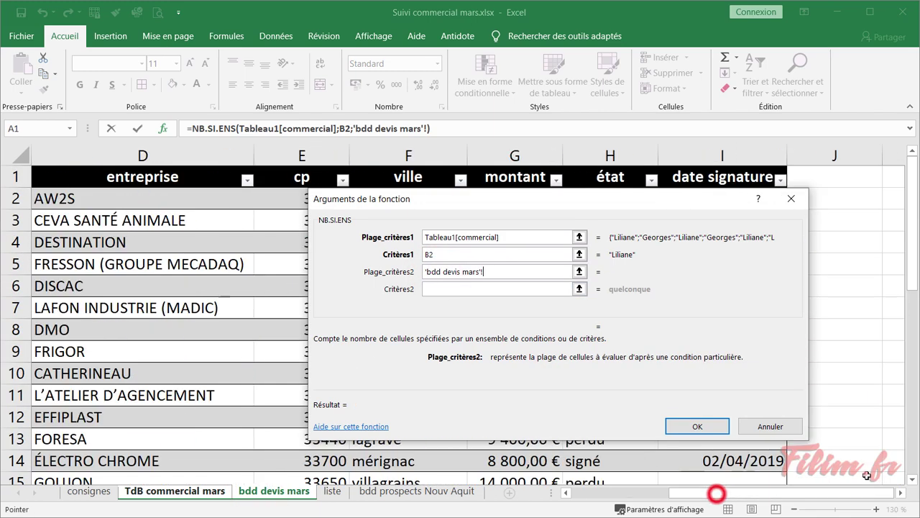
click(617, 172)
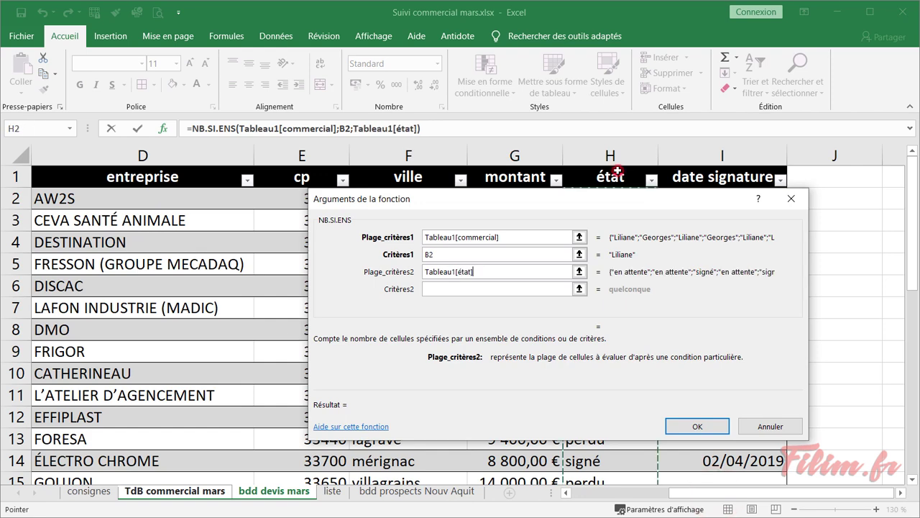
click(461, 289)
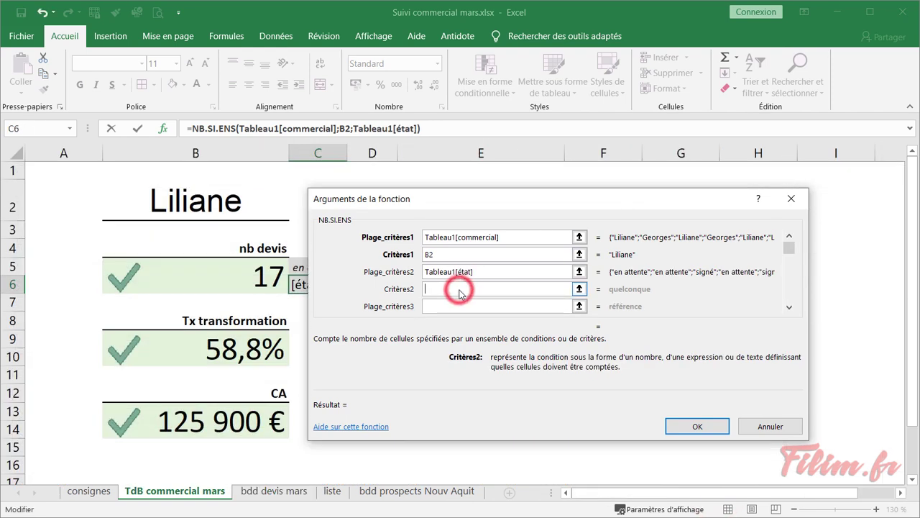
text(en attente)
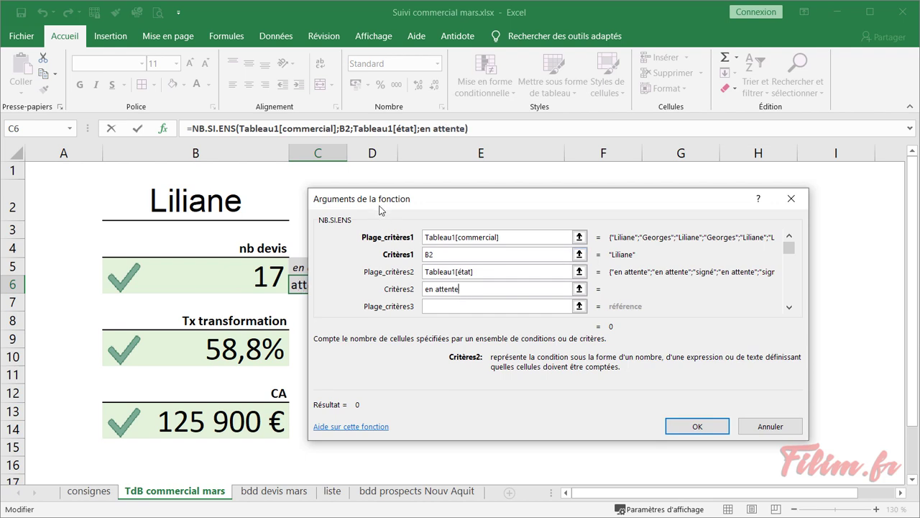
drag(380, 205, 474, 202)
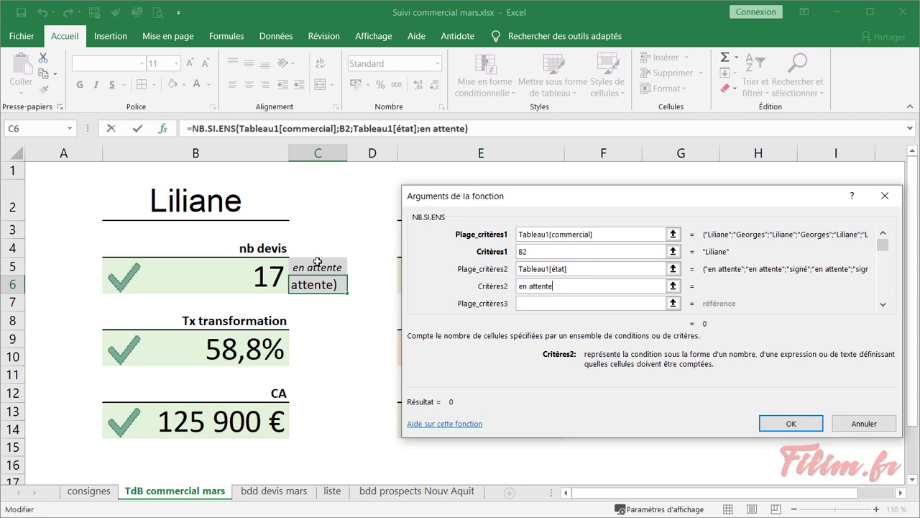
click(792, 423)
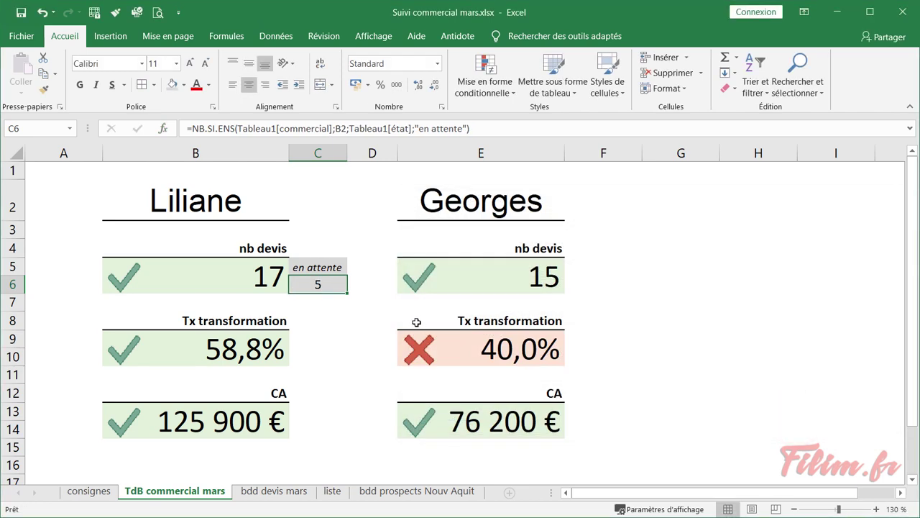
Filter the commercial column of the bdd devis mars table to show only the first salesperson's quotes
click(282, 498)
click(436, 332)
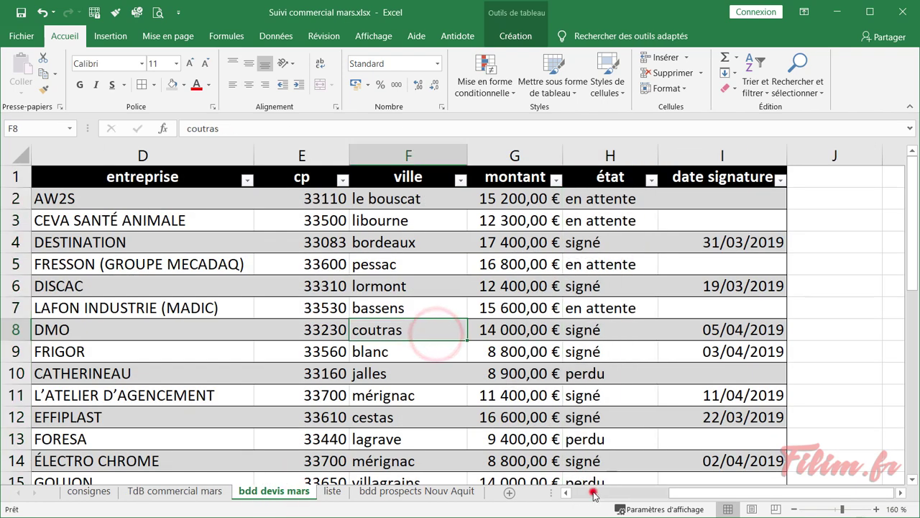
click(594, 496)
click(309, 179)
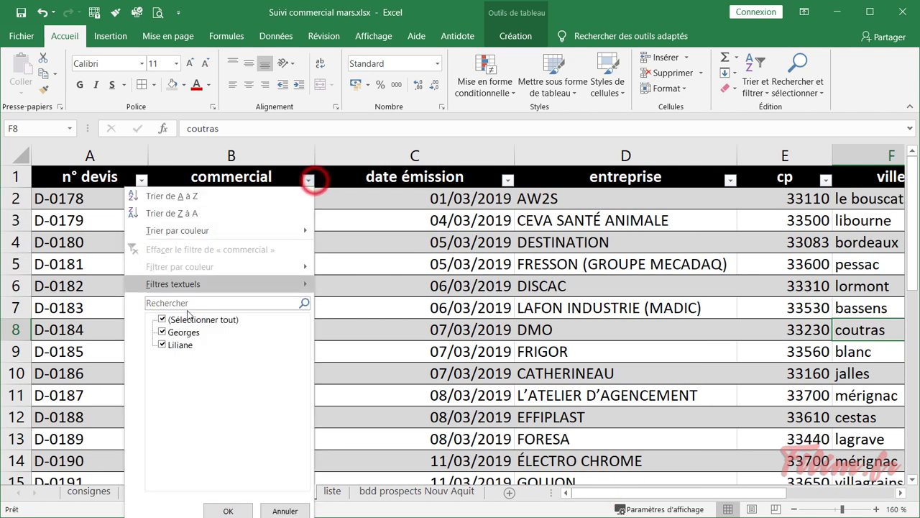
click(179, 319)
click(163, 345)
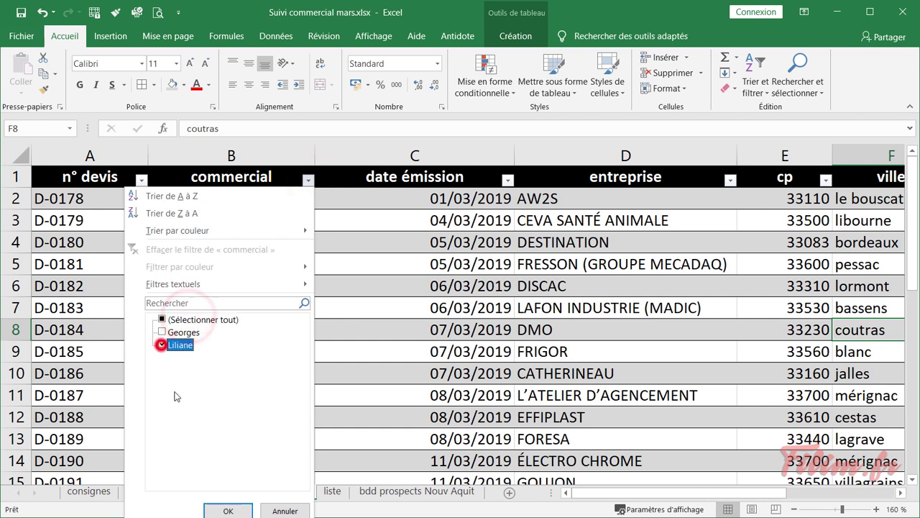
click(223, 509)
Filter the état column to "en attente" and check the number of matching records
click(627, 492)
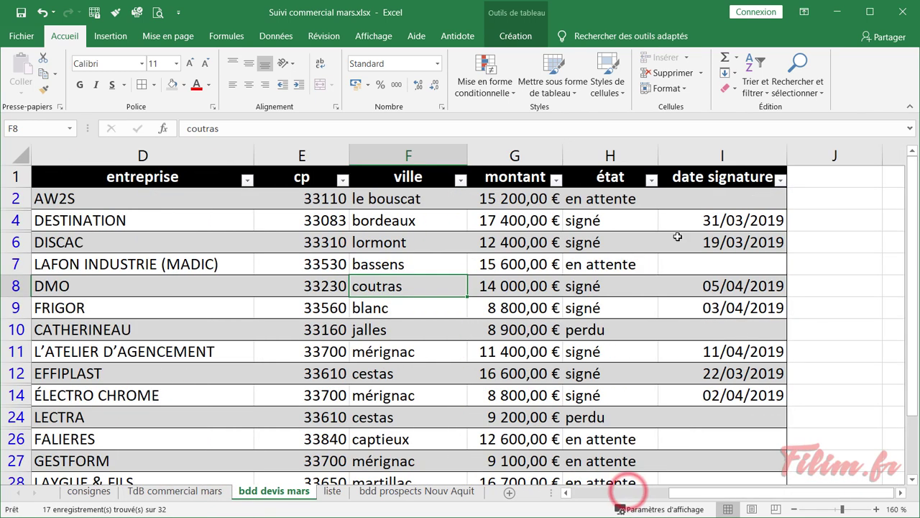
click(651, 179)
click(531, 320)
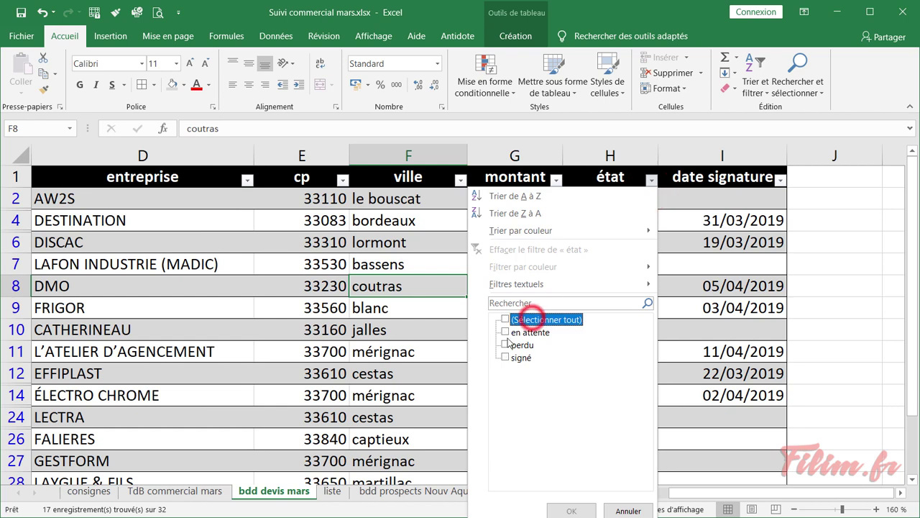
click(506, 333)
click(568, 509)
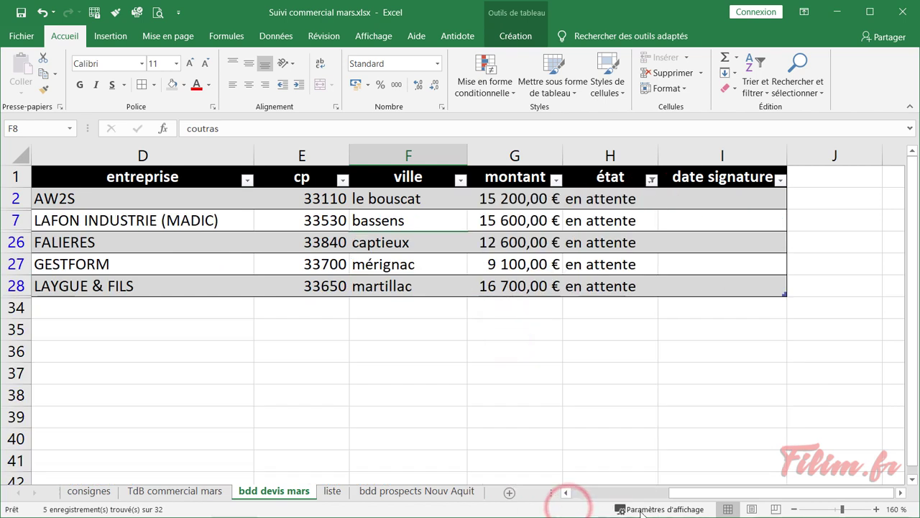
click(658, 493)
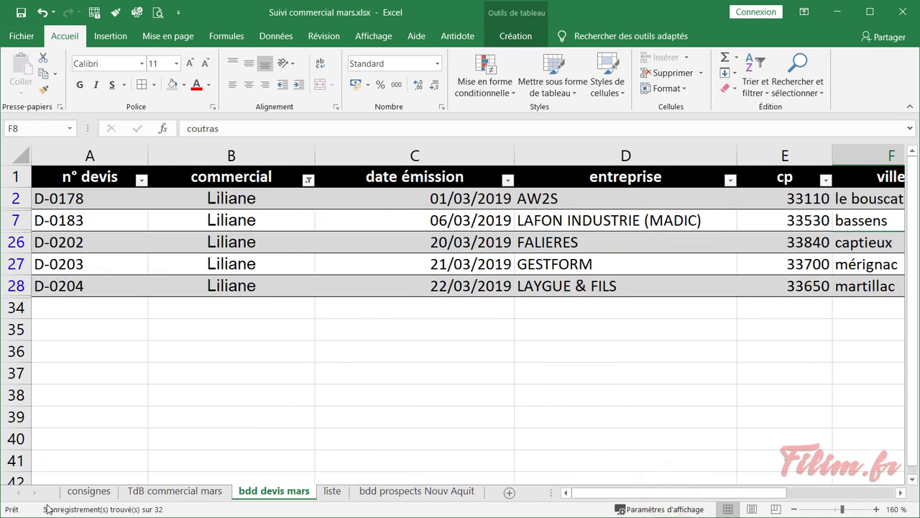
Clear all filters from the bdd devis mars table
click(345, 243)
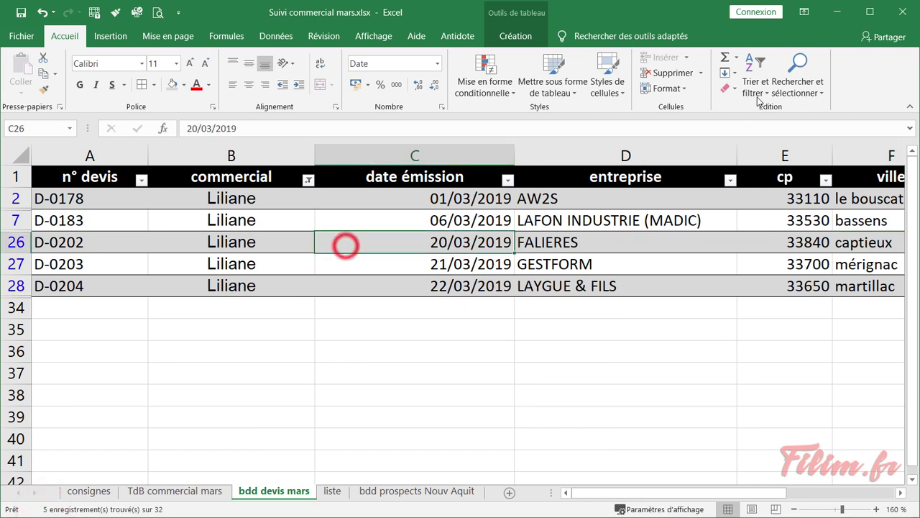
click(755, 78)
click(764, 179)
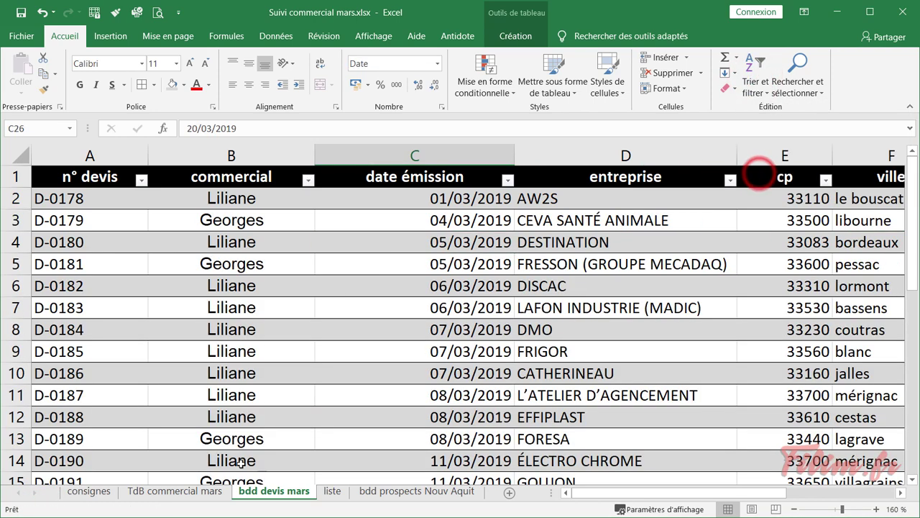
Copy the "en attente" block C5:C6 of the TdB commercial mars sheet to F5:F6 for the second salesperson
click(160, 492)
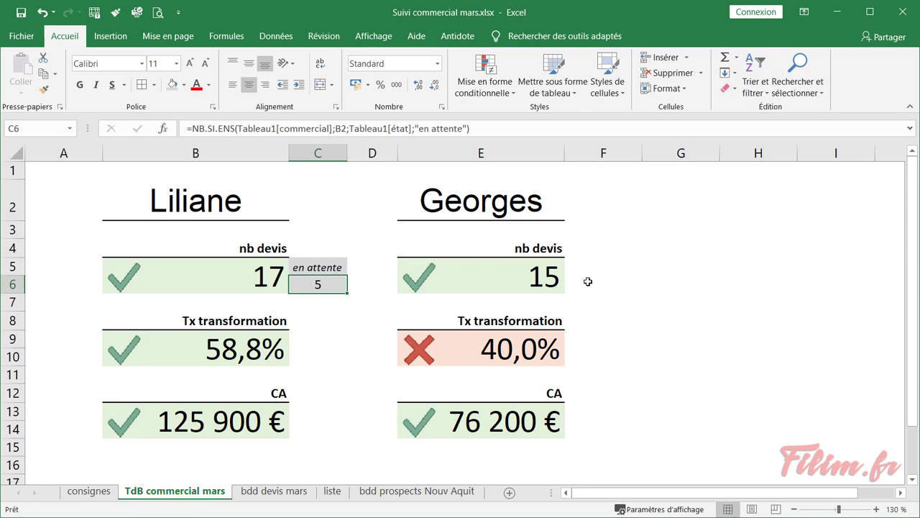
drag(323, 266, 318, 281)
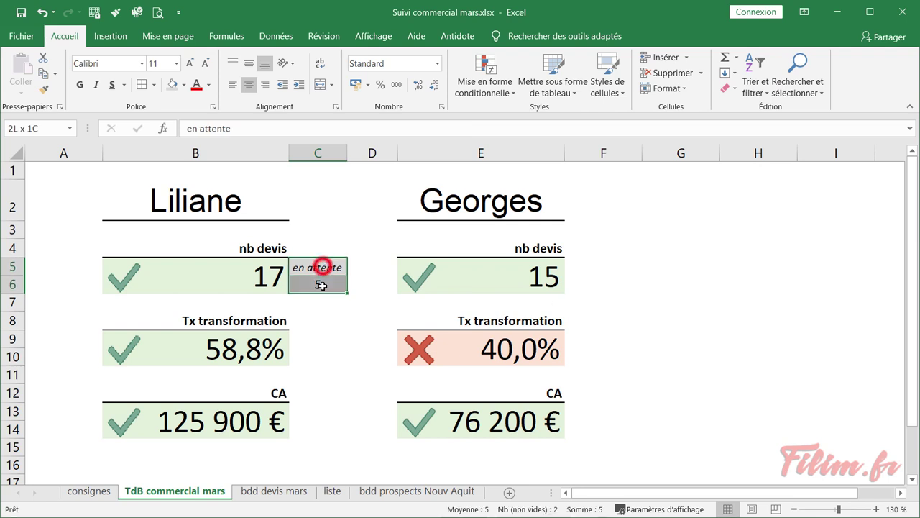
key(ctrl+c)
click(582, 255)
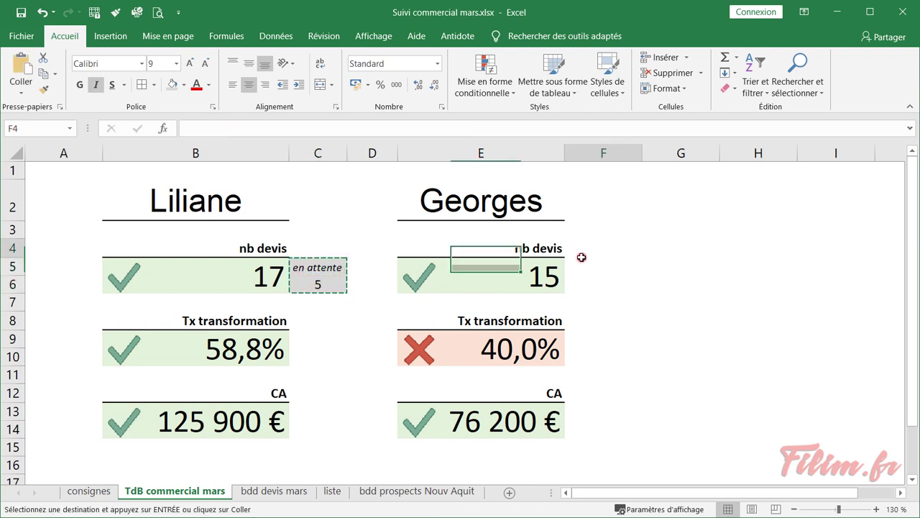
click(587, 267)
key(ctrl+v)
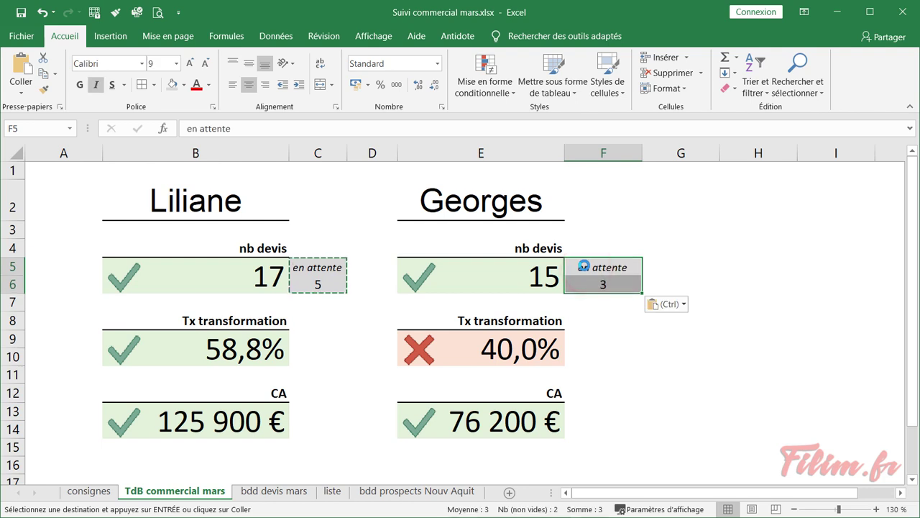
Inspect the NB.SI.ENS formula copied to F6 and the cell it references for the second salesperson
click(612, 282)
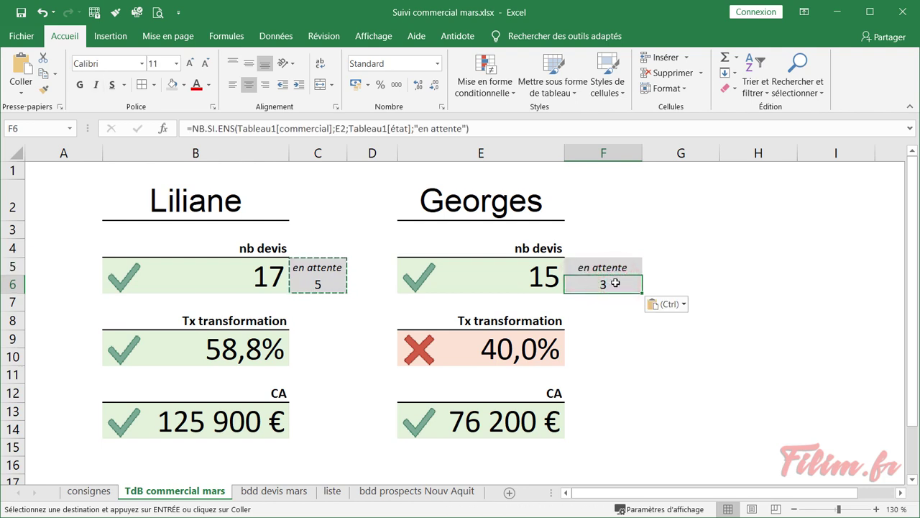
key(Escape)
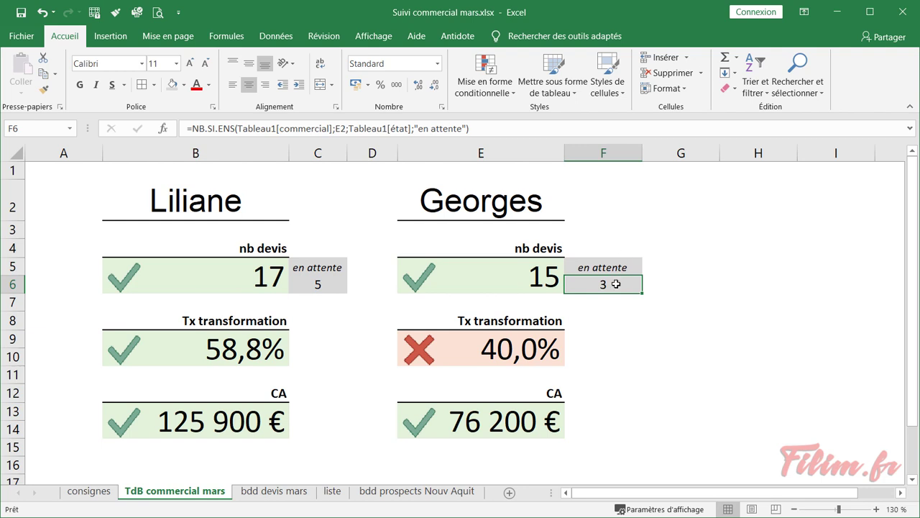
click(616, 284)
click(497, 128)
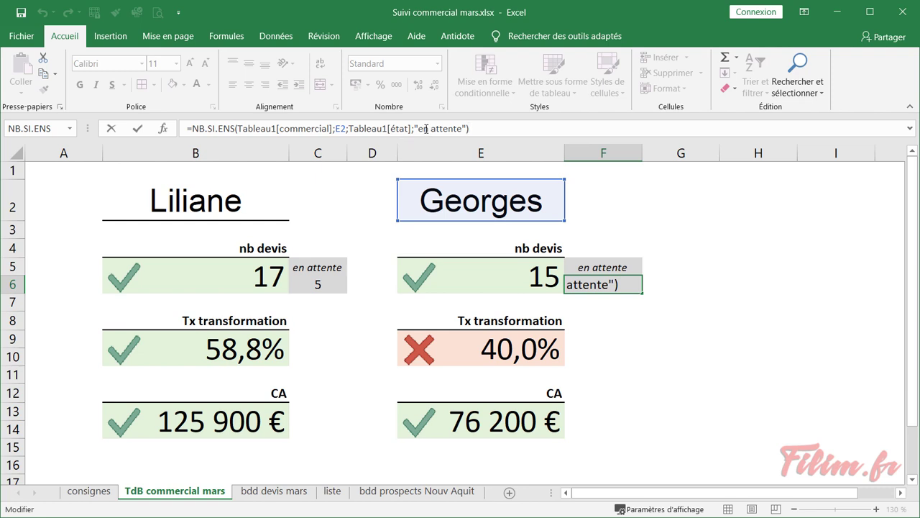
key(ctrl+Return)
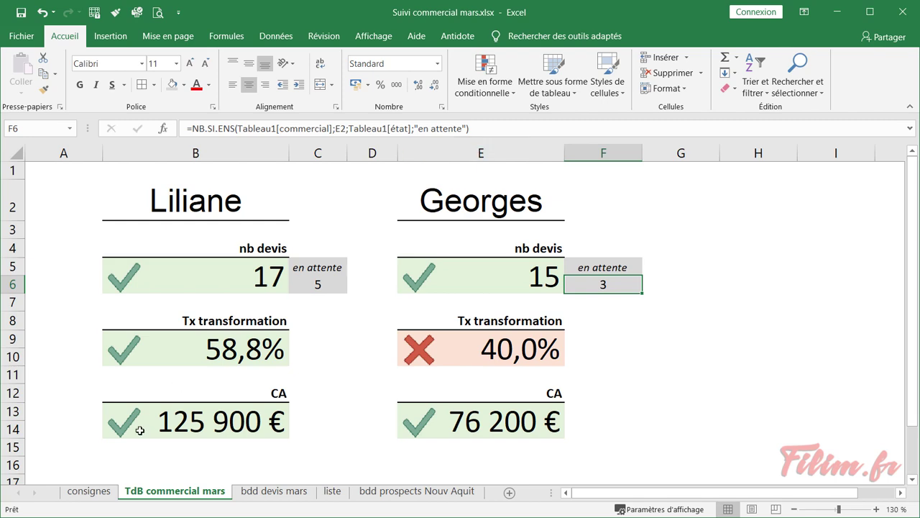
Reread instruction b on the consignes sheet about the pending quotes and the CA they represent
click(88, 492)
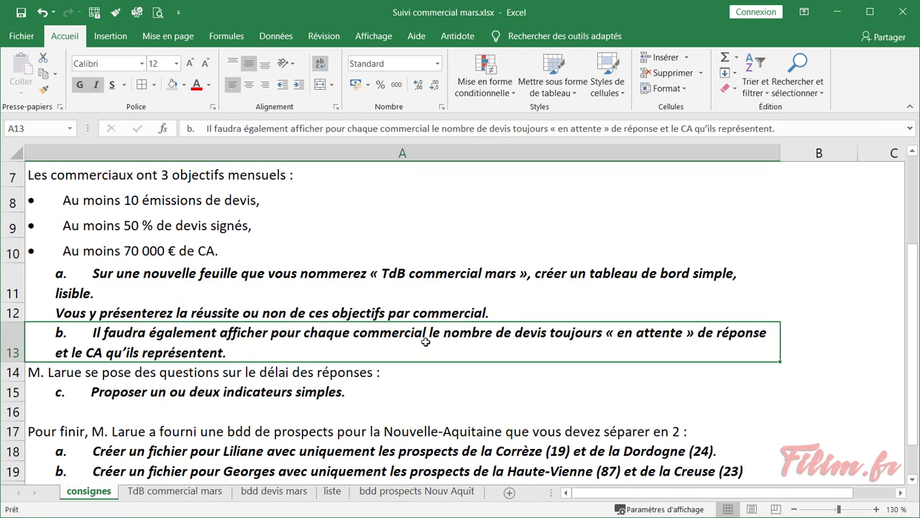
click(386, 310)
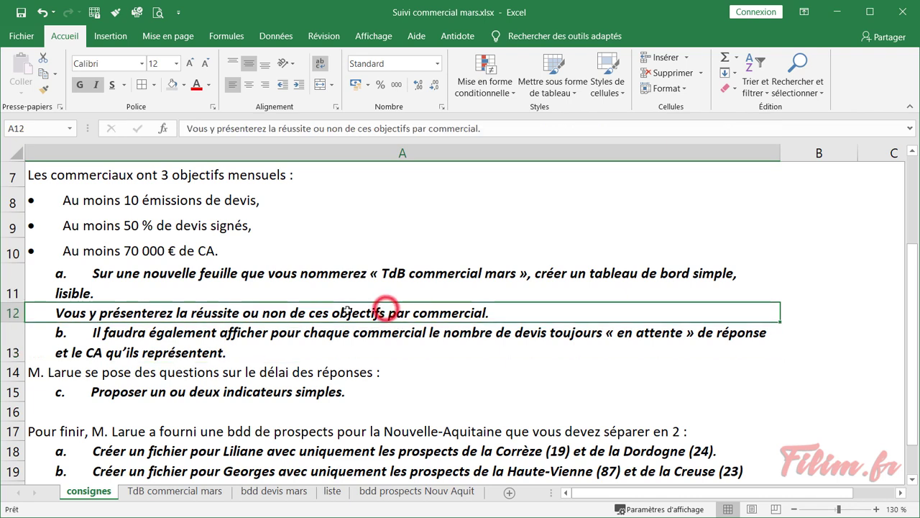
double_click(195, 353)
text(.)
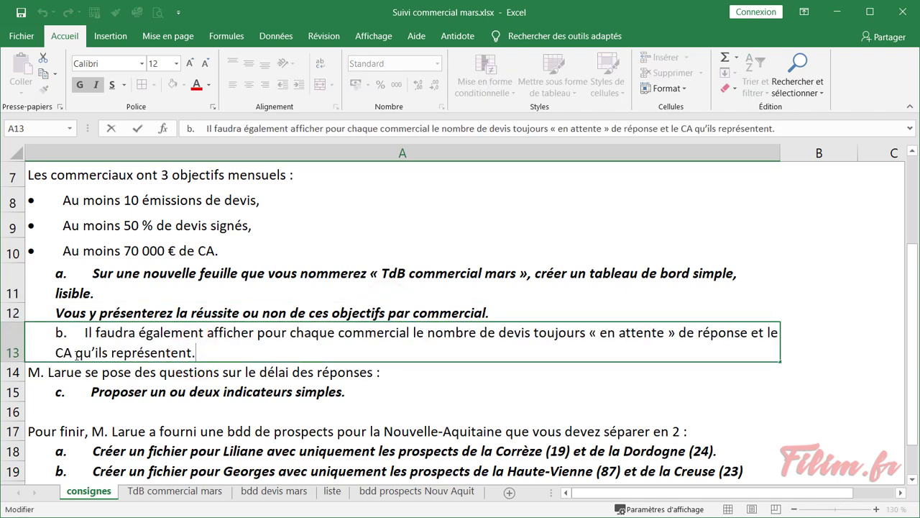
key(Escape)
On the TdB commercial mars sheet, copy the "en attente" label from C5 to C13 and shade C14 grey
click(137, 490)
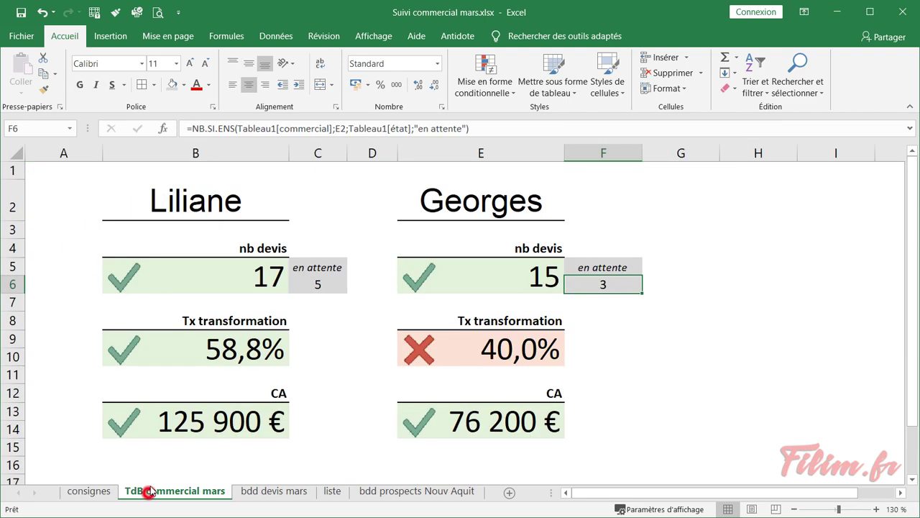
click(318, 270)
key(ctrl+c)
click(315, 413)
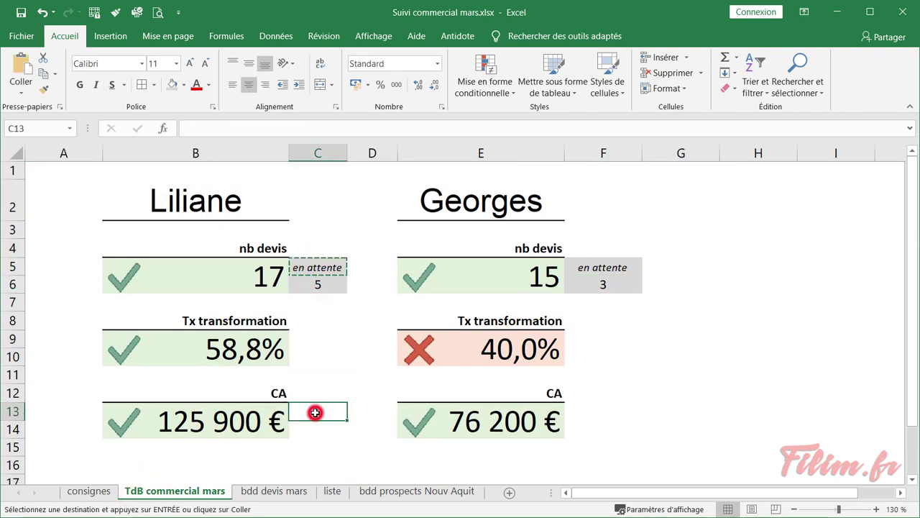
key(ctrl+v)
click(307, 425)
click(171, 87)
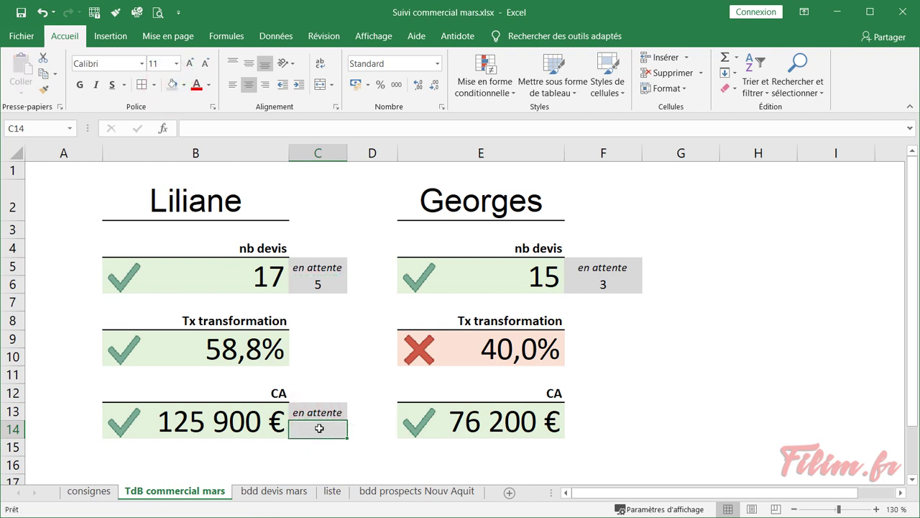
Examine the montant and état columns of the bdd devis mars table
click(275, 492)
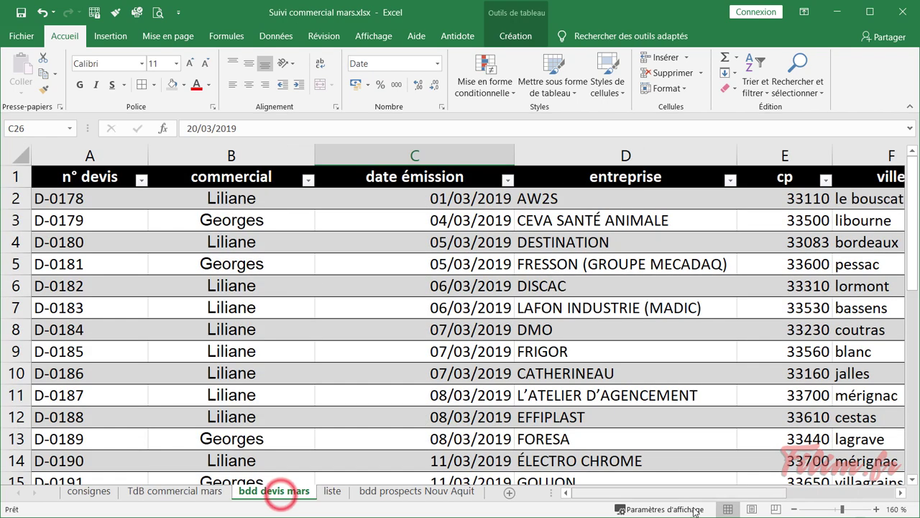
drag(683, 492, 780, 492)
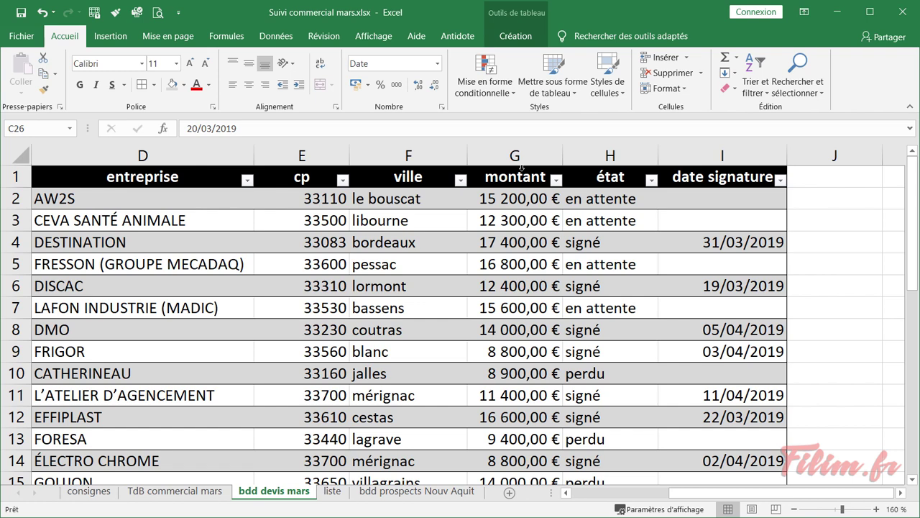
mouse_move(699, 493)
mouse_down()
mouse_move(612, 495)
mouse_move(550, 481)
mouse_move(697, 494)
mouse_up()
click(577, 492)
Insert the SOMME.SI.ENS function in cell C14 of the TdB commercial mars sheet
click(149, 492)
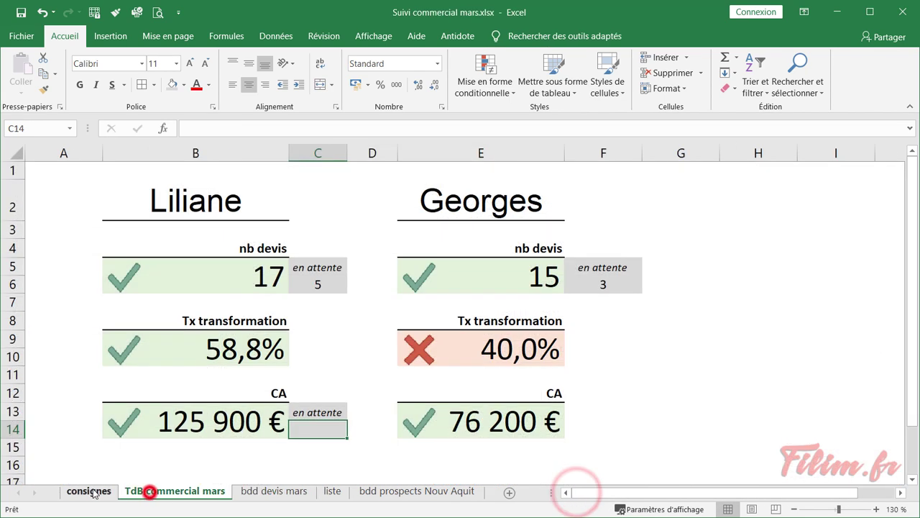
click(164, 128)
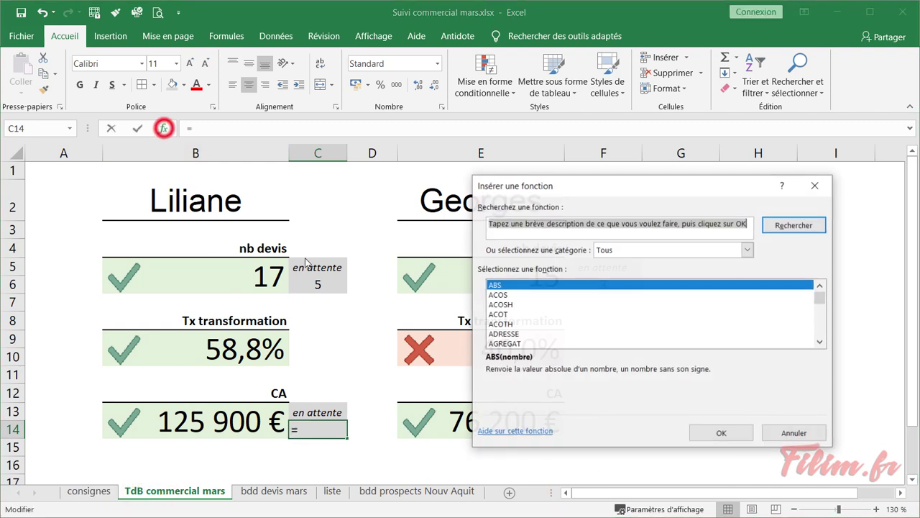
click(521, 312)
key(s)
key(o)
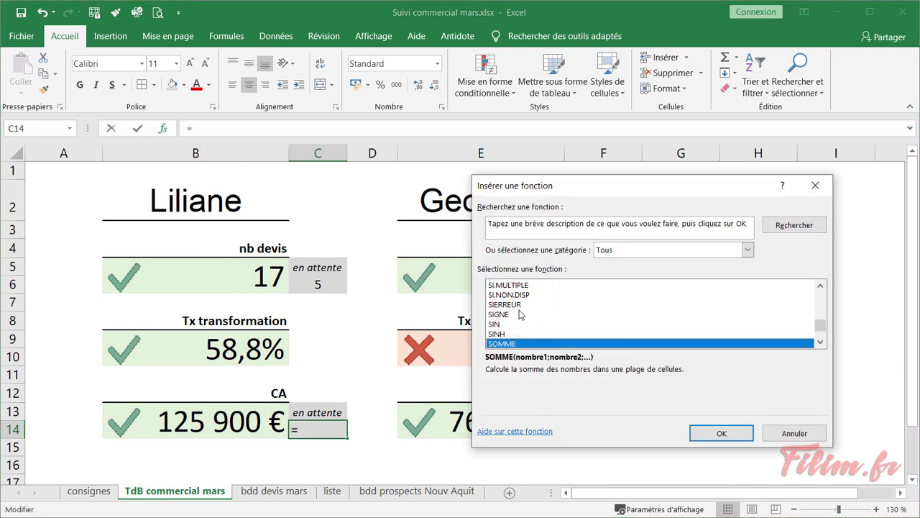
scroll(520, 314, down, 2)
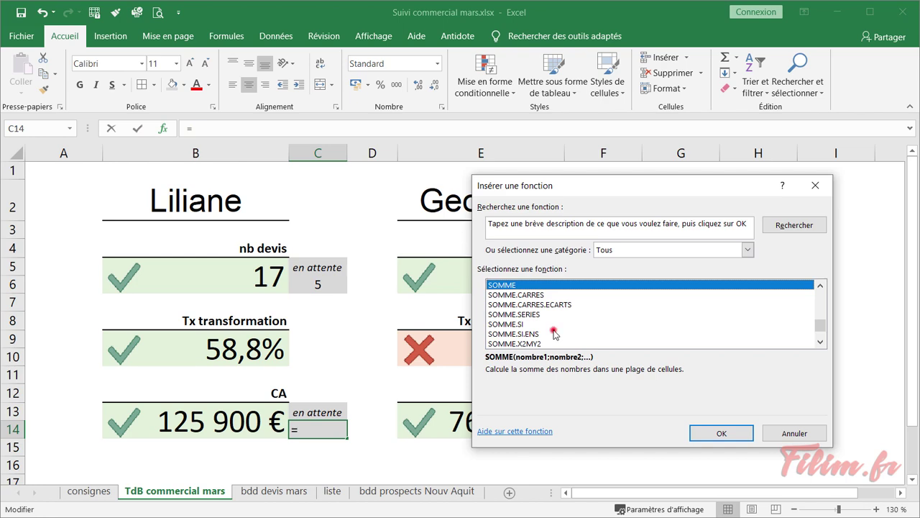
double_click(554, 334)
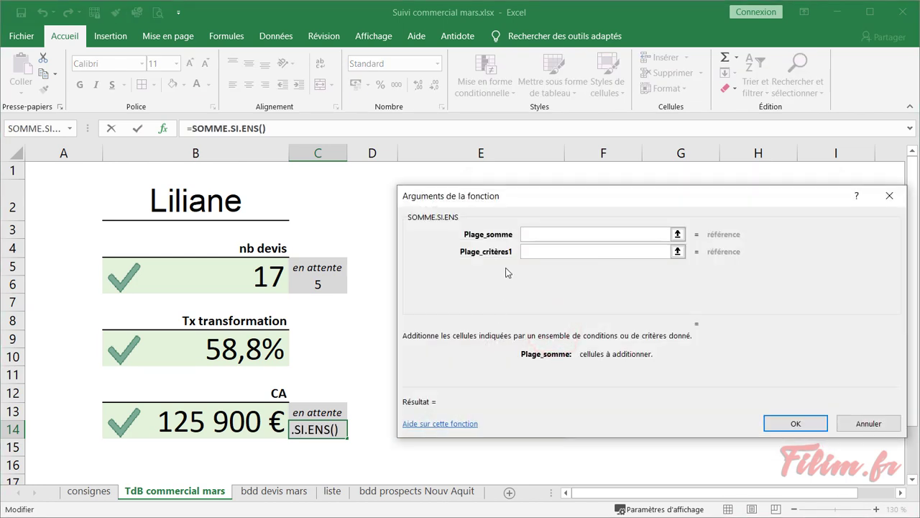
Set the function's sum range to the montant column of the bdd devis mars table
click(277, 491)
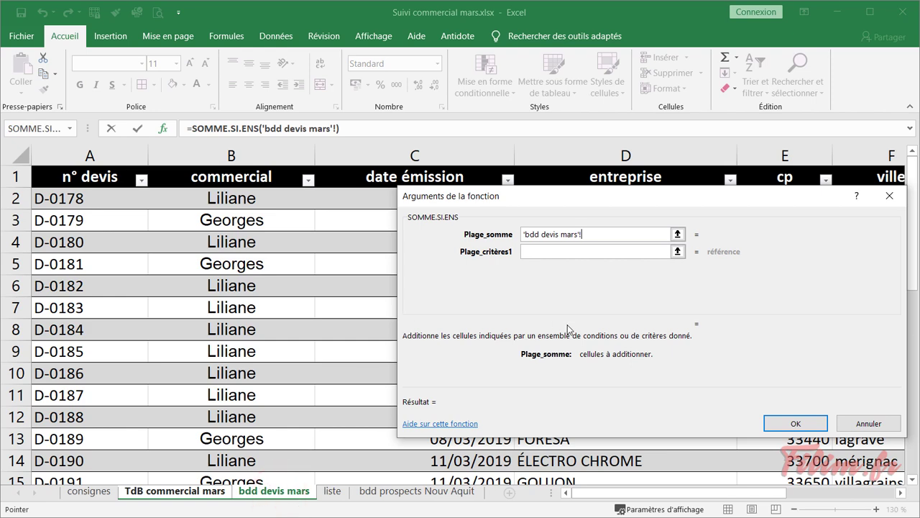
drag(642, 494, 741, 495)
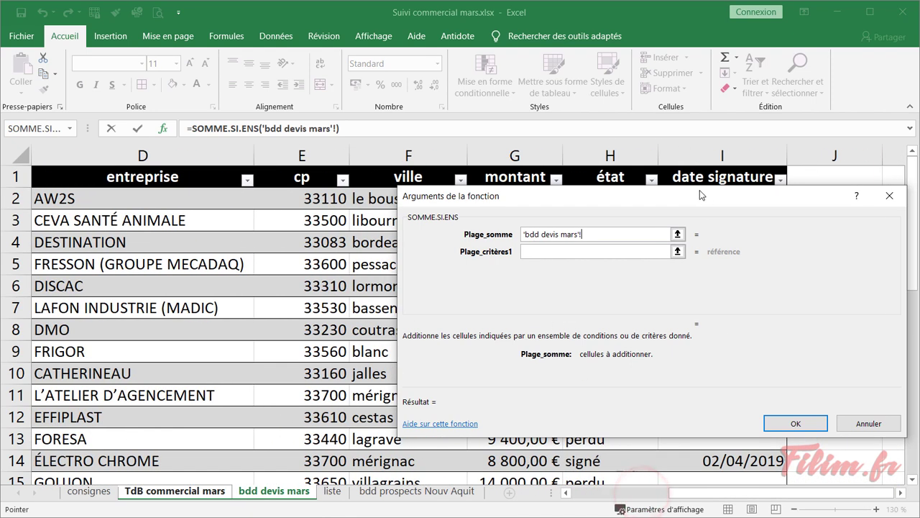
drag(701, 194, 677, 228)
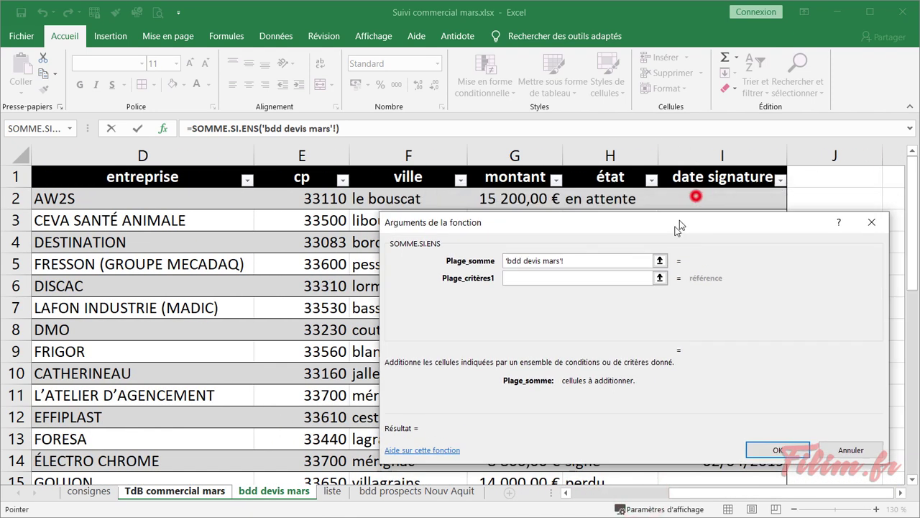
click(486, 165)
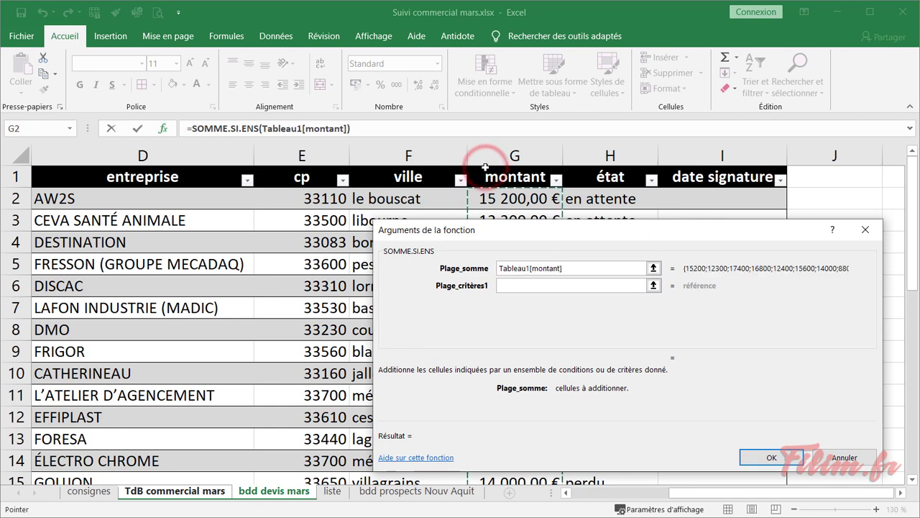
Set the first criteria range to the table's commercial column and its criterion to B2
click(516, 286)
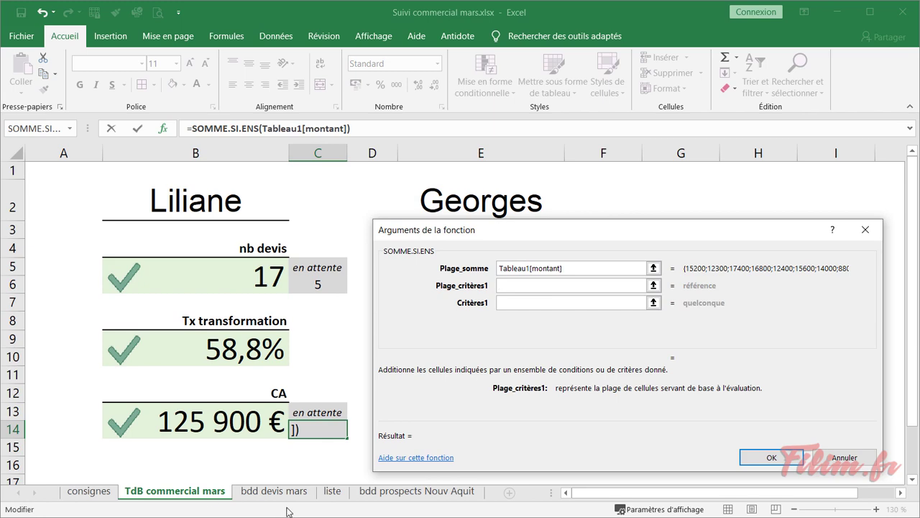
click(309, 495)
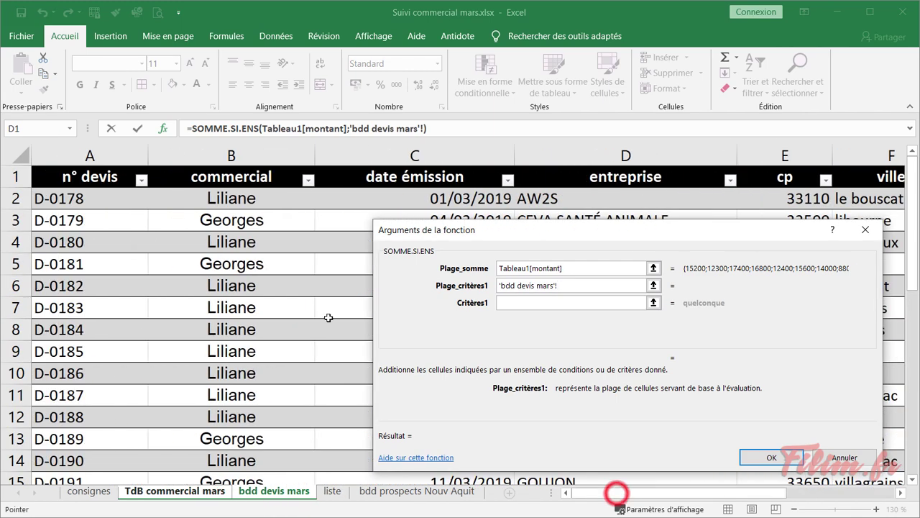
click(274, 172)
click(506, 299)
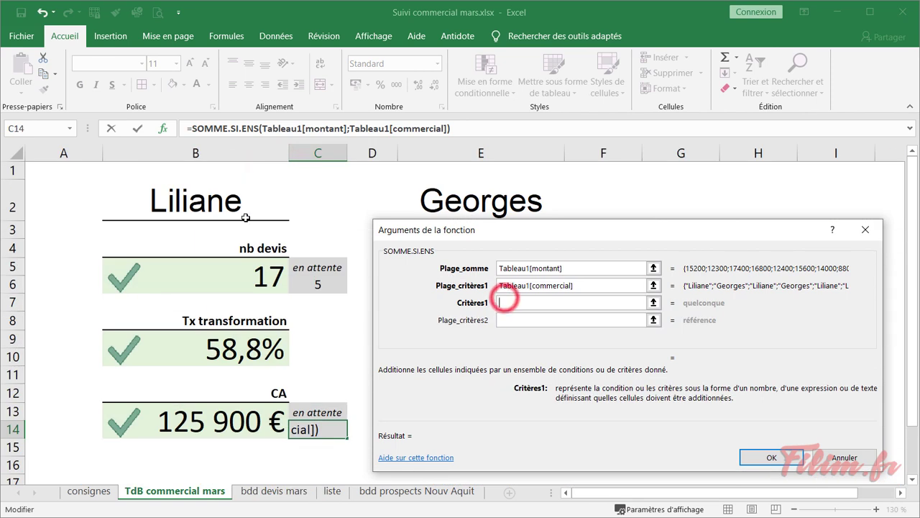
click(215, 196)
Set the second criteria range to the table's état column with the criterion "en attente" and validate the function
click(527, 321)
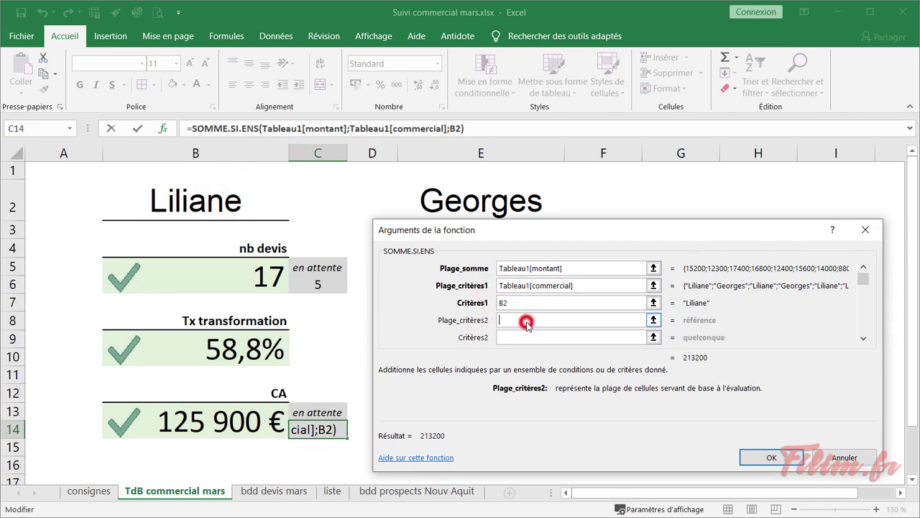
click(316, 498)
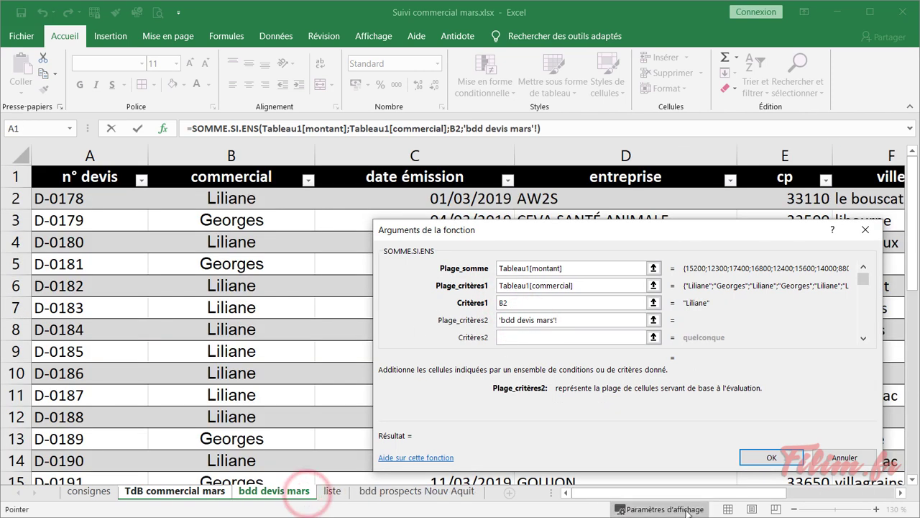
drag(686, 493, 801, 493)
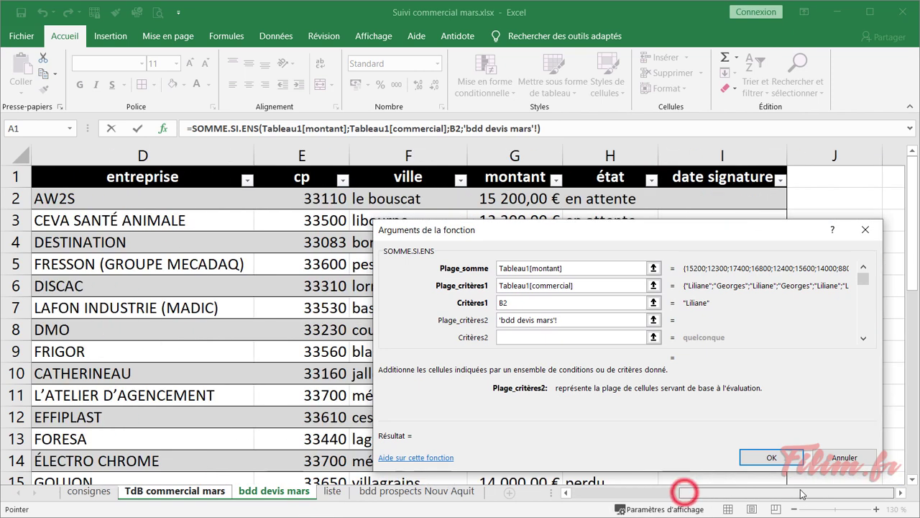
click(618, 168)
click(517, 336)
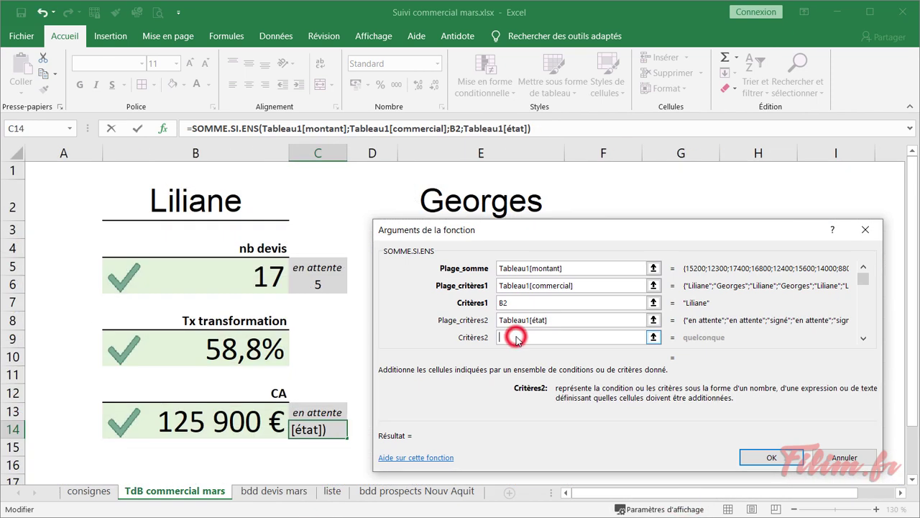
text(en attente)
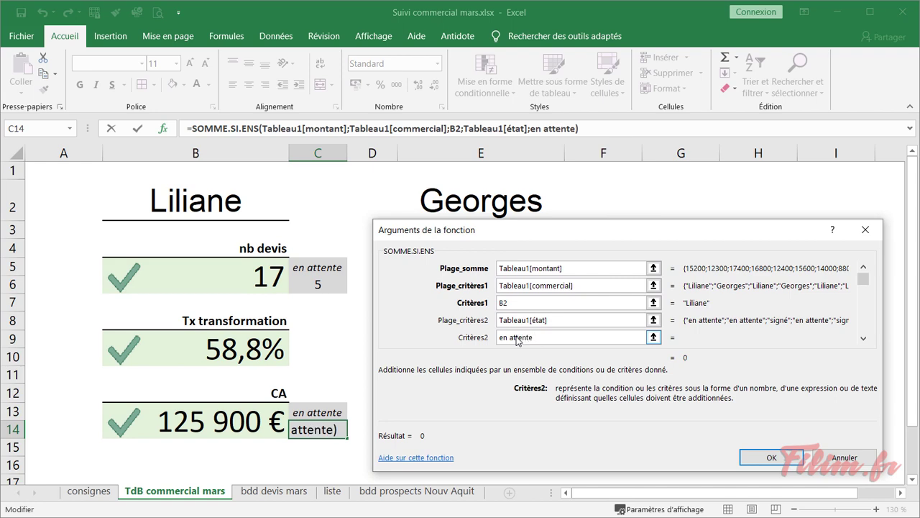
key(Return)
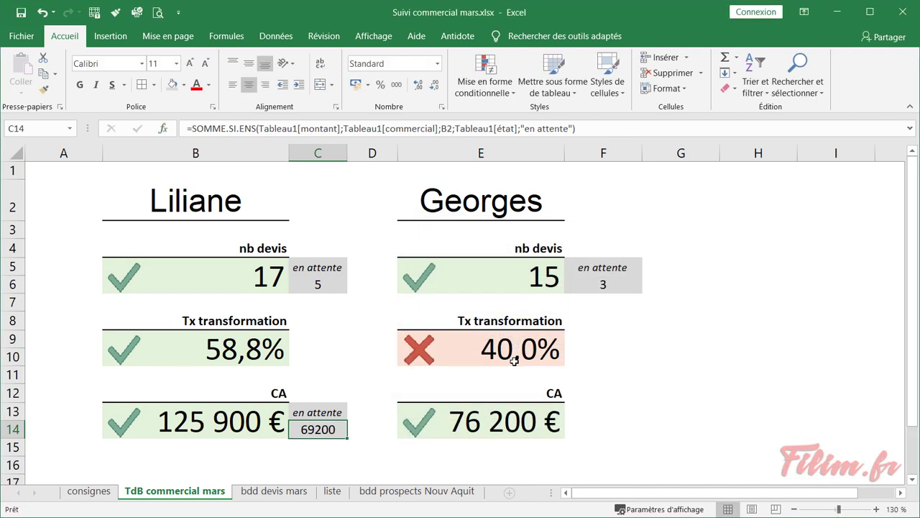
Format the pending CA in C14 as Monétaire with no decimal places
click(436, 64)
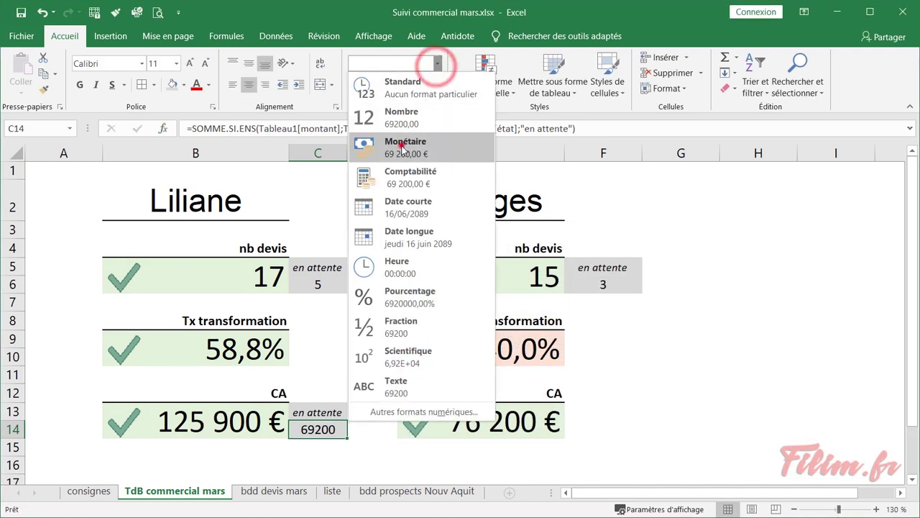
click(400, 140)
click(432, 85)
click(432, 85)
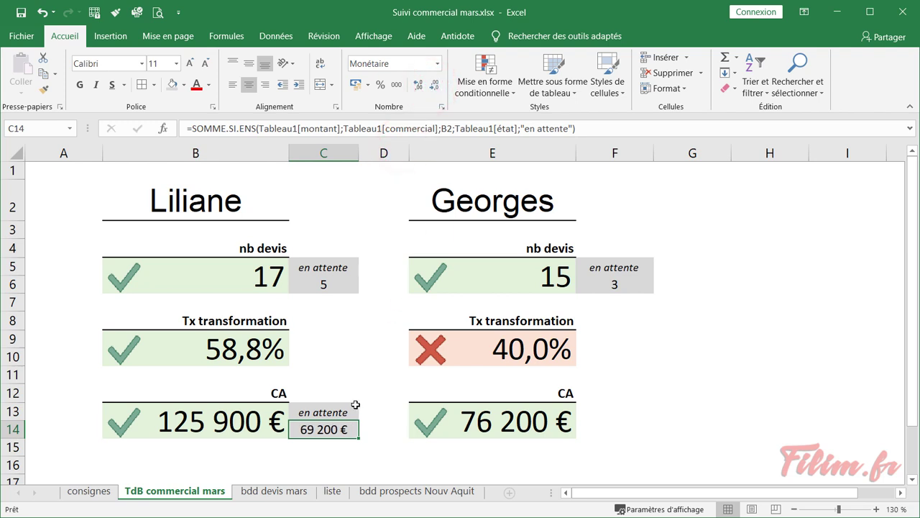
Copy the pending CA block C13:C14
drag(357, 410, 338, 430)
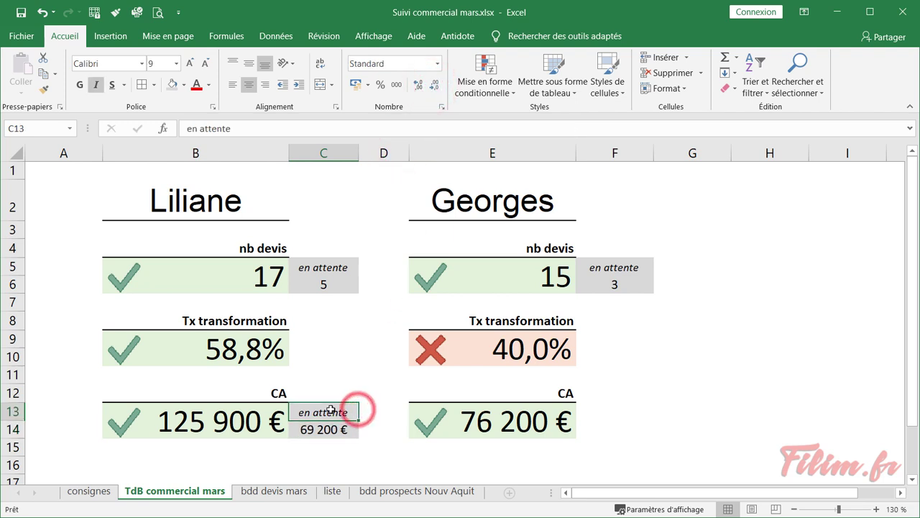
key(ctrl+c)
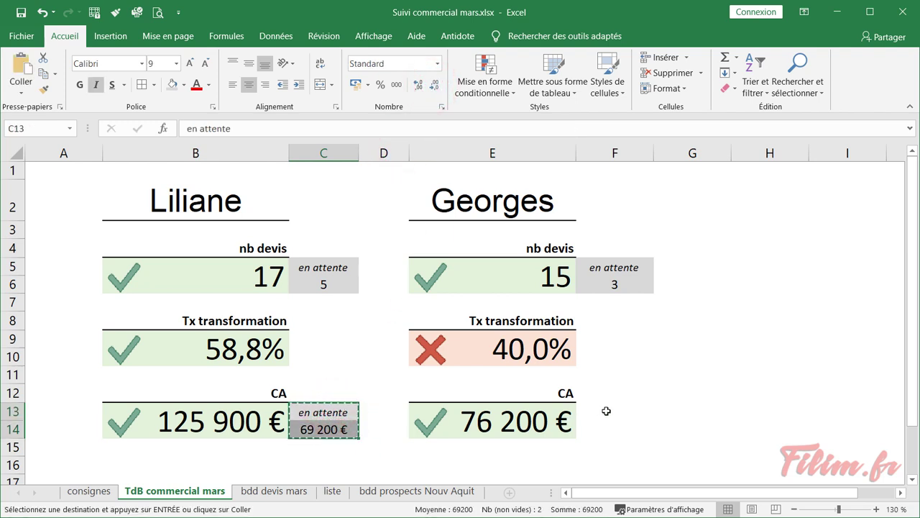
Paste the copied pending-revenue block from C13:C14 into F13:F14 of the second salesperson's CA section
click(604, 406)
key(ctrl+v)
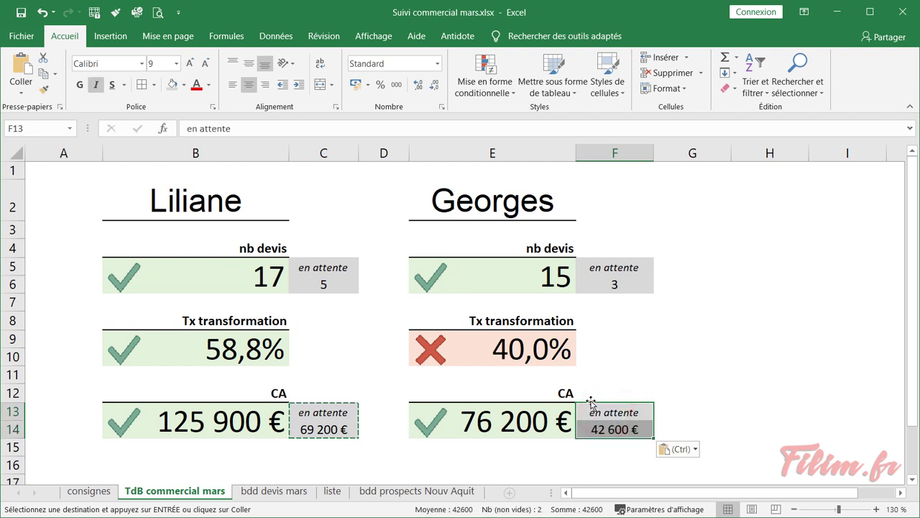
key(Escape)
click(726, 351)
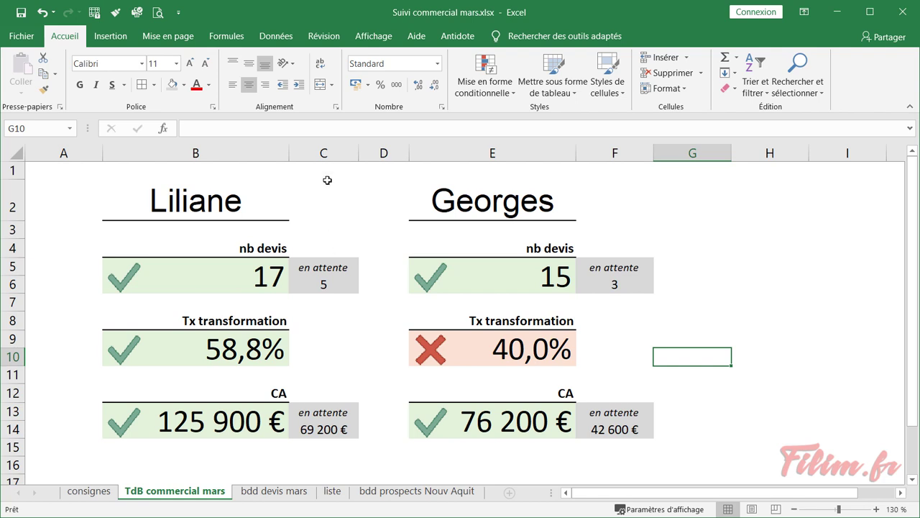
Slightly narrow columns C and F, which hold the "en attente" blocks
mouse_move(359, 152)
mouse_down()
mouse_move(344, 148)
mouse_move(355, 151)
mouse_up()
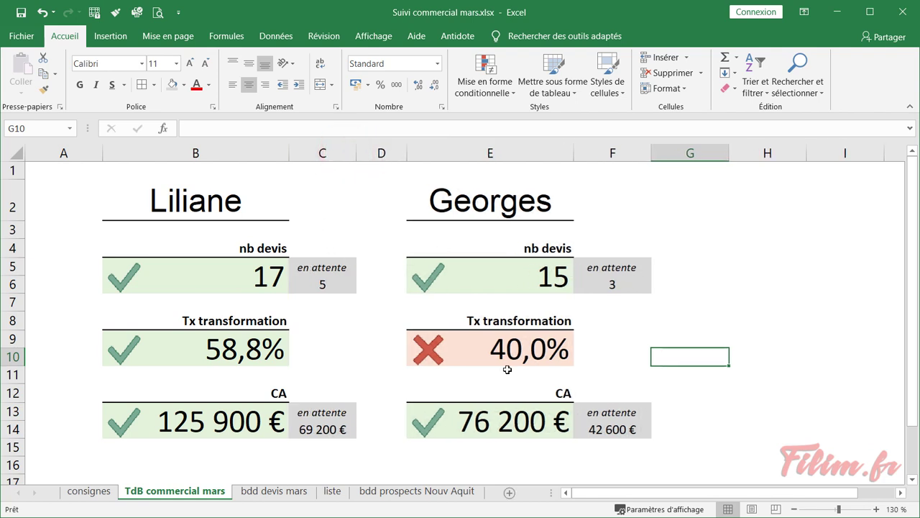
click(604, 417)
click(610, 430)
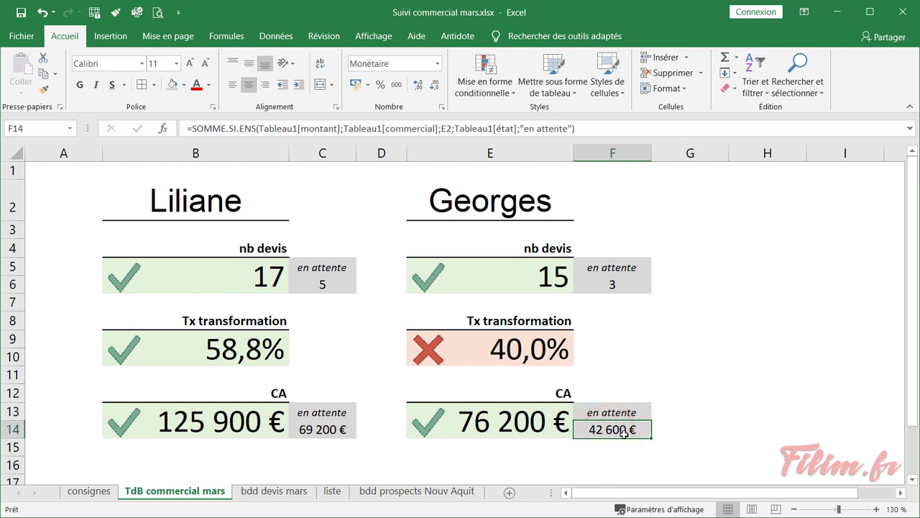
mouse_move(652, 153)
mouse_down()
mouse_move(620, 154)
mouse_move(638, 153)
mouse_up()
click(313, 355)
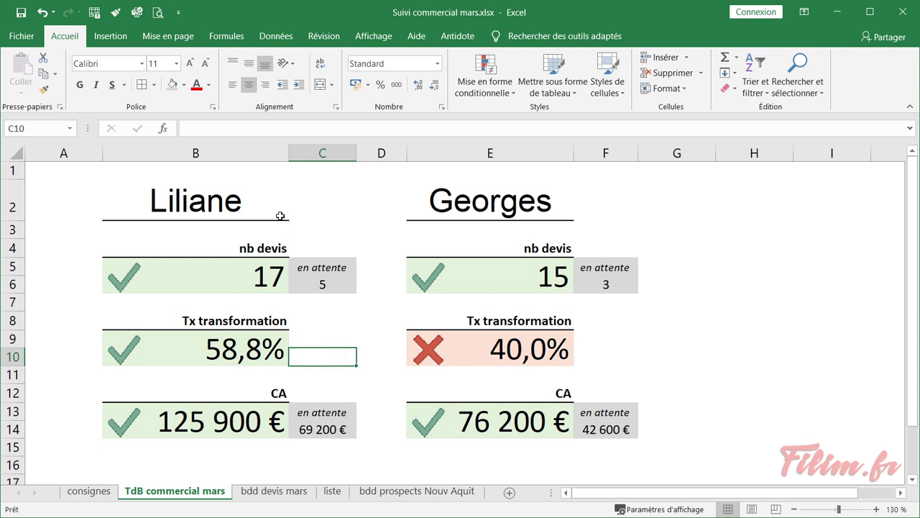
Add a medium solid bottom border to cell C4, extending the first "nb devis" heading line over the grey block
click(303, 248)
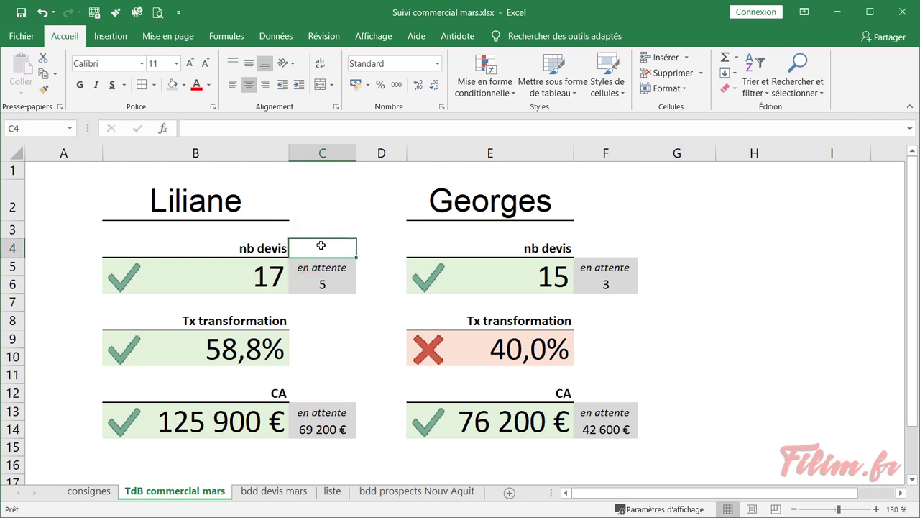
click(155, 85)
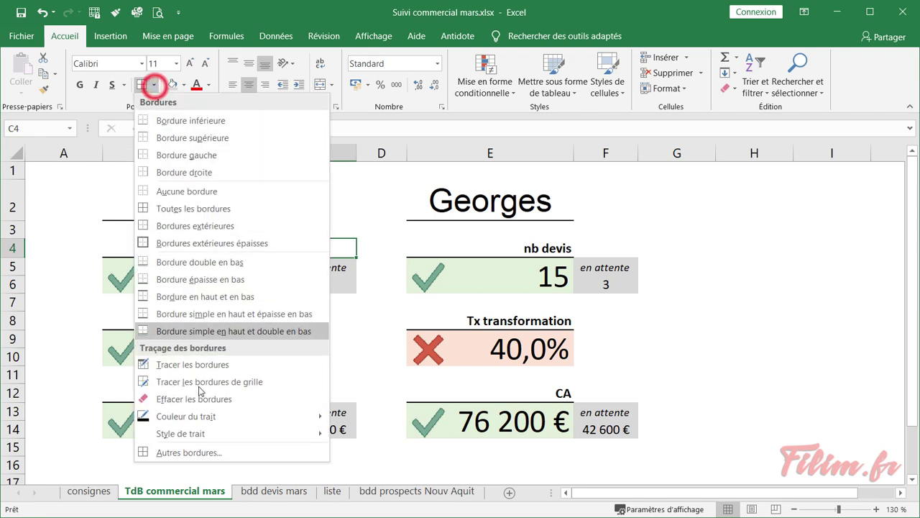
click(183, 450)
click(529, 306)
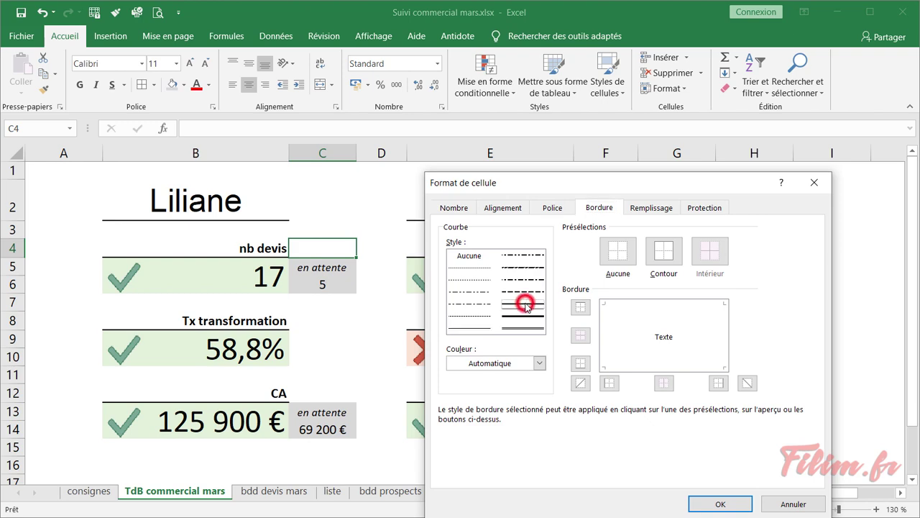
click(621, 363)
click(713, 505)
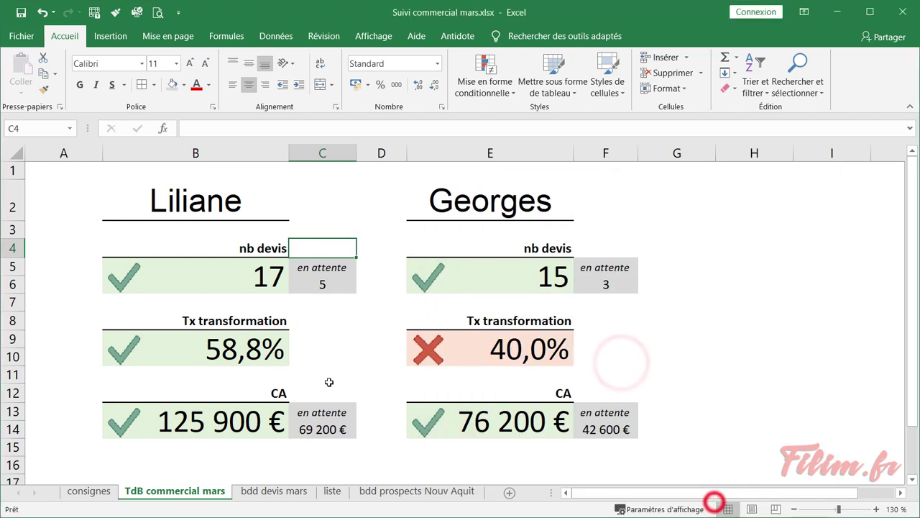
Repeat the bottom border on cells C8, C12, F12, F8, F4, F2 and C2
click(279, 372)
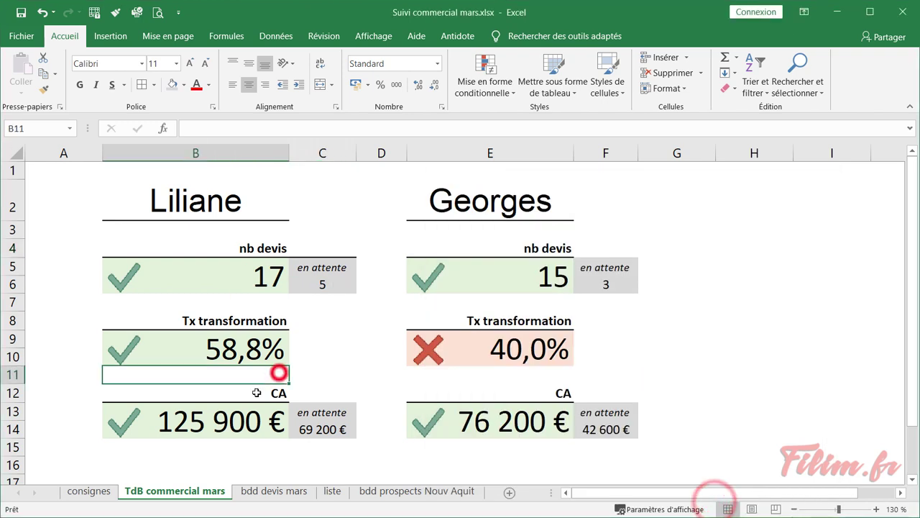
click(310, 325)
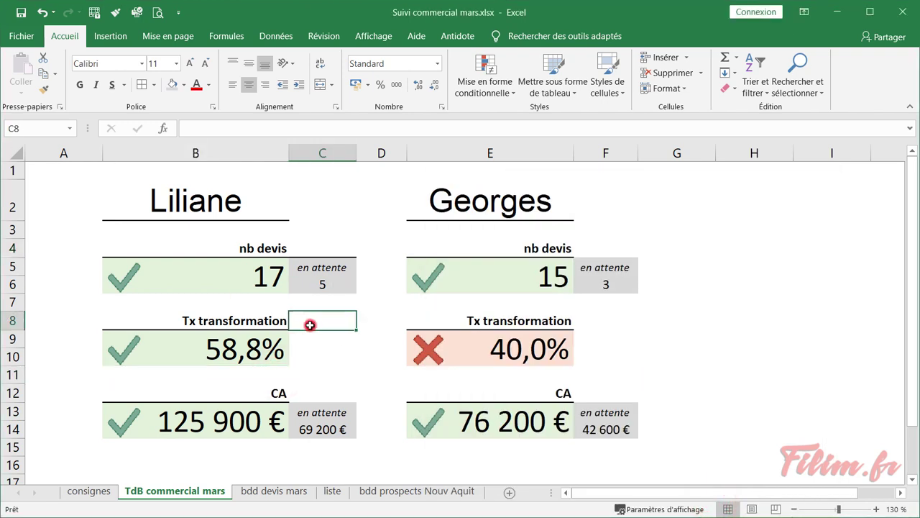
click(322, 395)
click(604, 392)
click(599, 317)
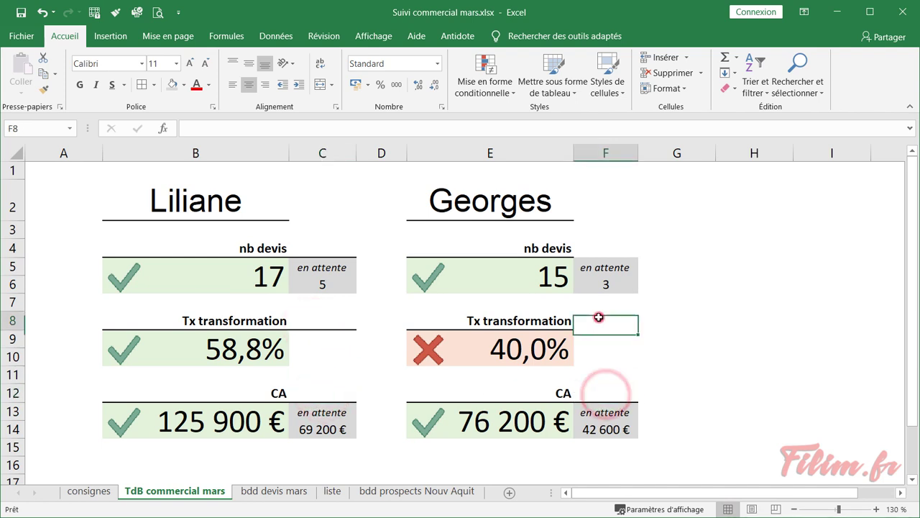
click(602, 246)
click(598, 207)
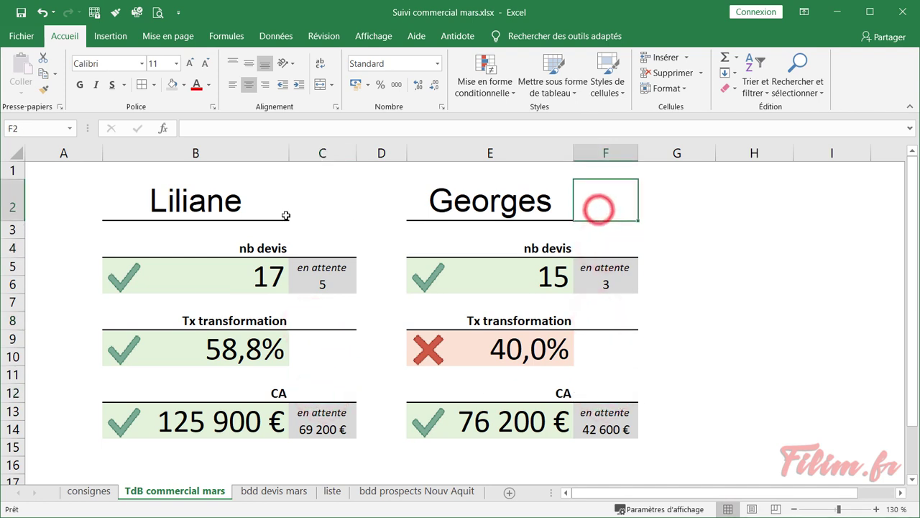
click(312, 202)
click(377, 288)
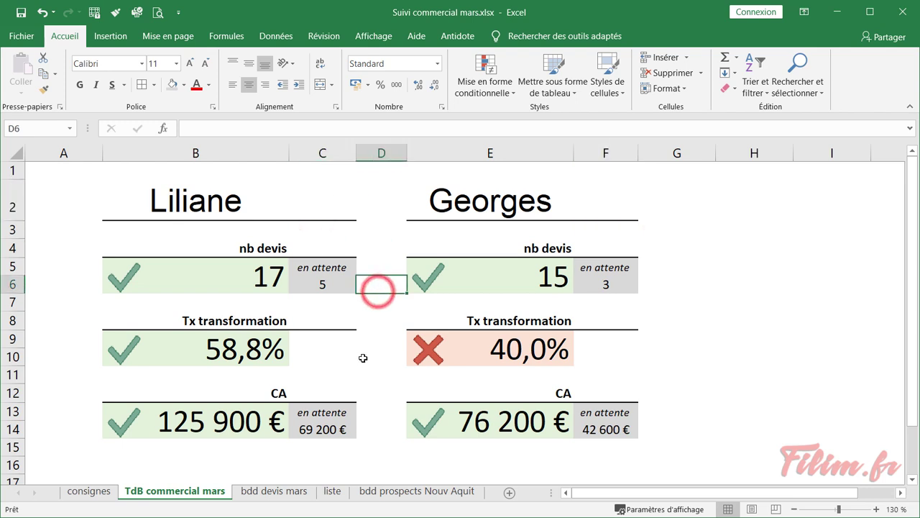
Merge and center the two salesperson name headings across B2:C2 and E2:F2
drag(242, 205, 300, 206)
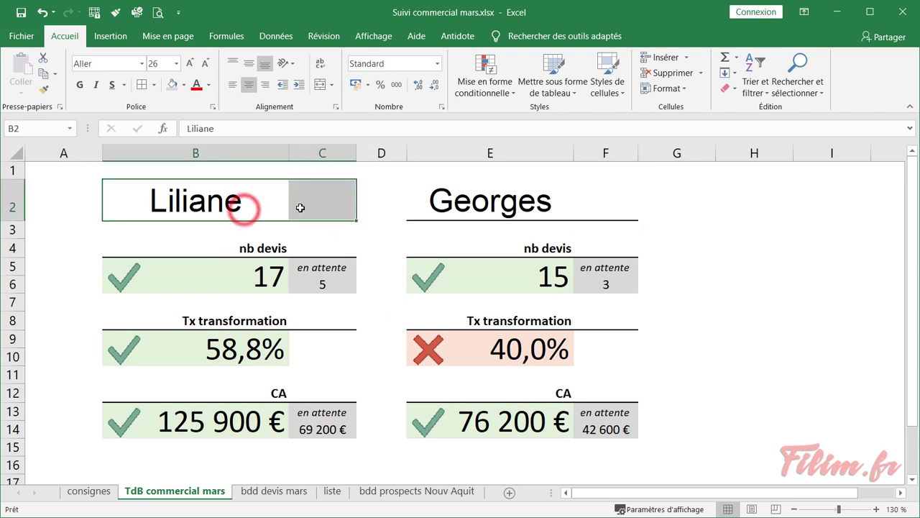
click(320, 85)
click(444, 192)
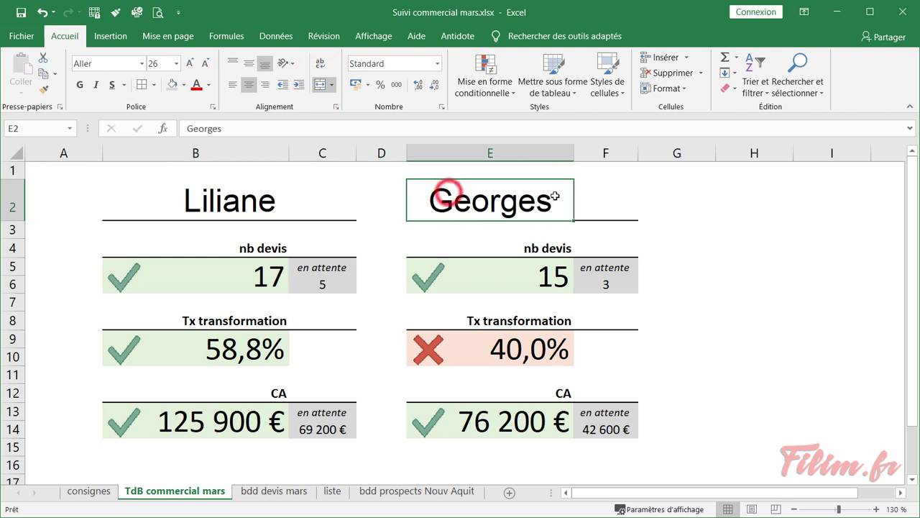
drag(555, 195, 606, 199)
click(321, 84)
click(699, 289)
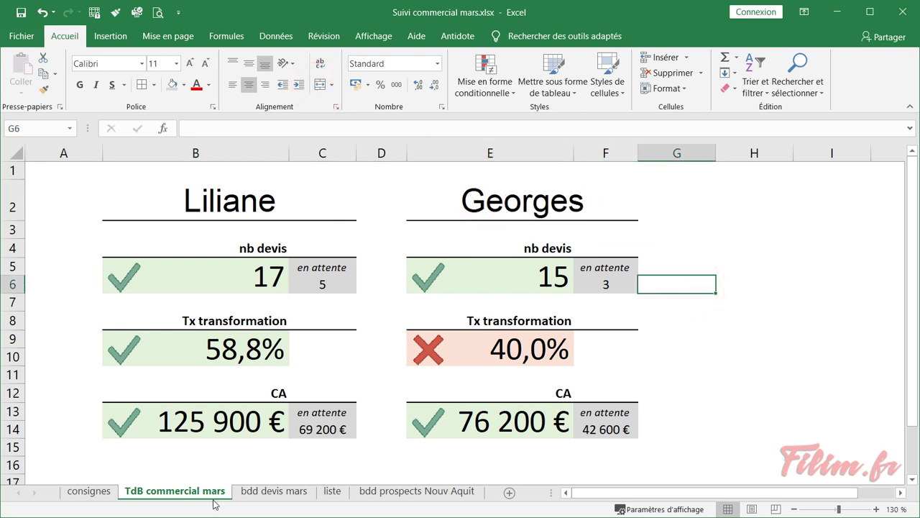
Narrow column A to a slim margin beside the dashboard
click(93, 152)
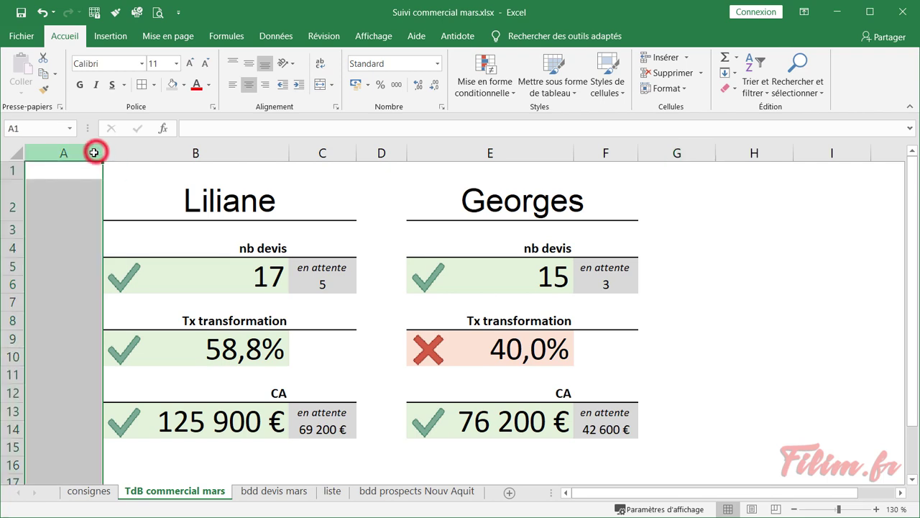
drag(102, 152, 56, 161)
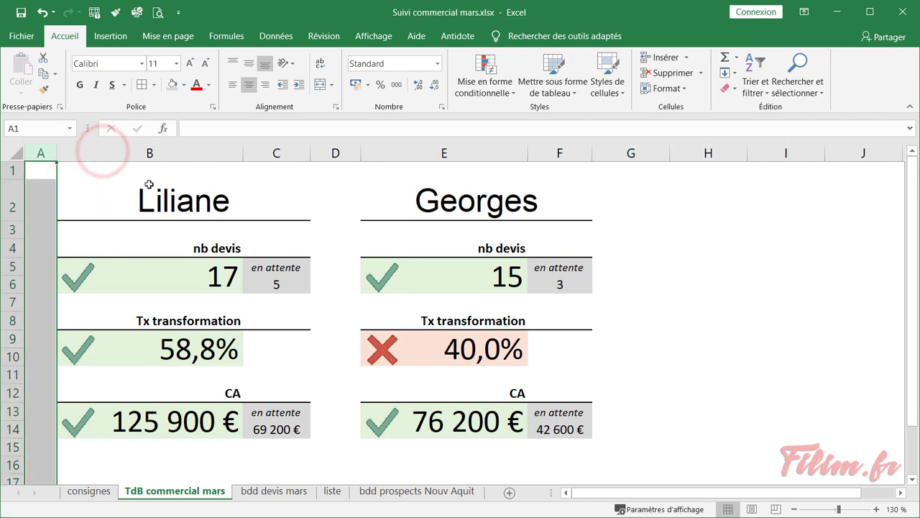
click(632, 206)
Read the task about response delays and proposing simple indicators in rows 14 and 15 of the consignes sheet
click(104, 495)
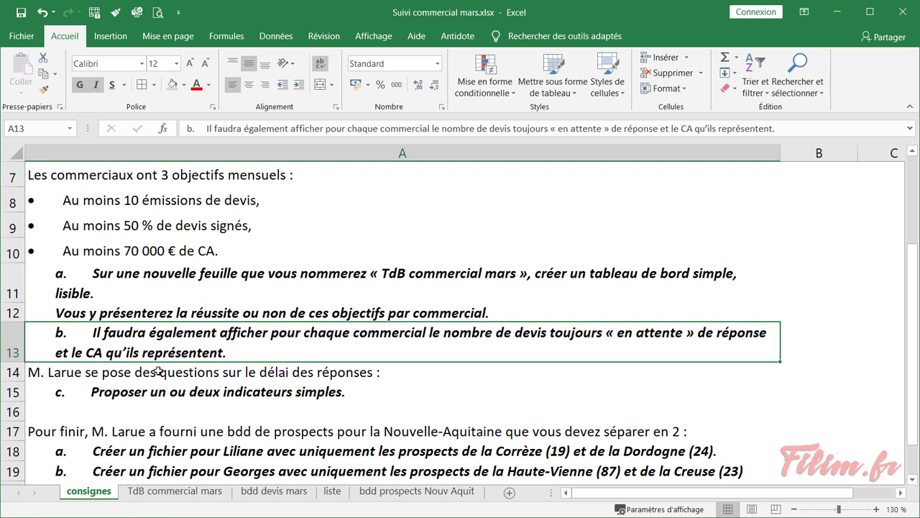
click(107, 372)
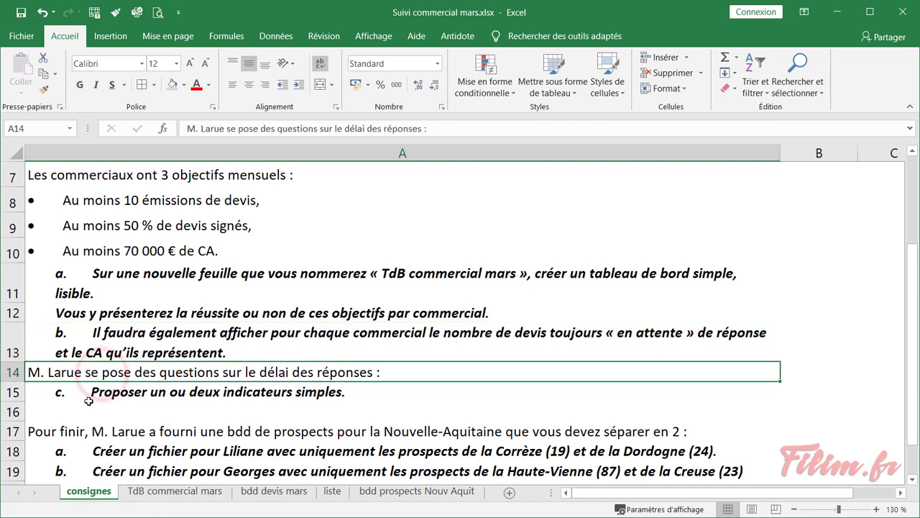
scroll(89, 401, up, 2)
scroll(88, 400, down, 2)
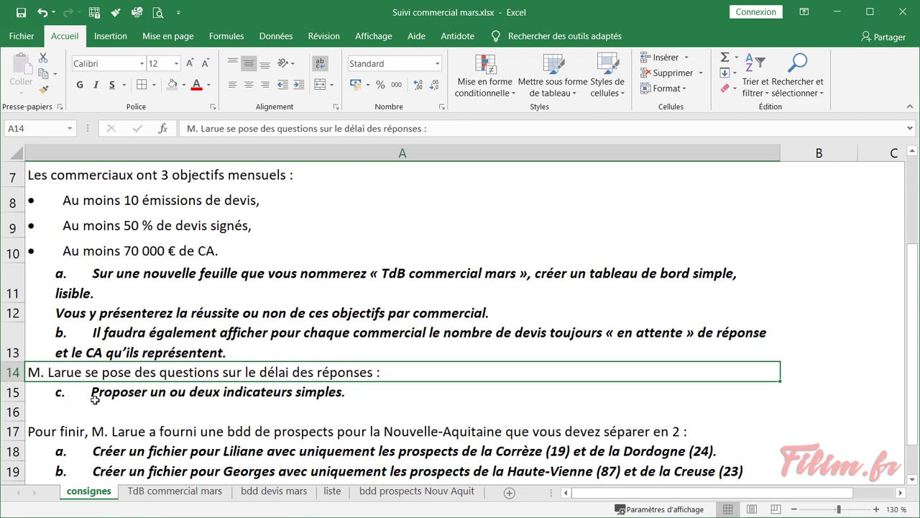
click(130, 395)
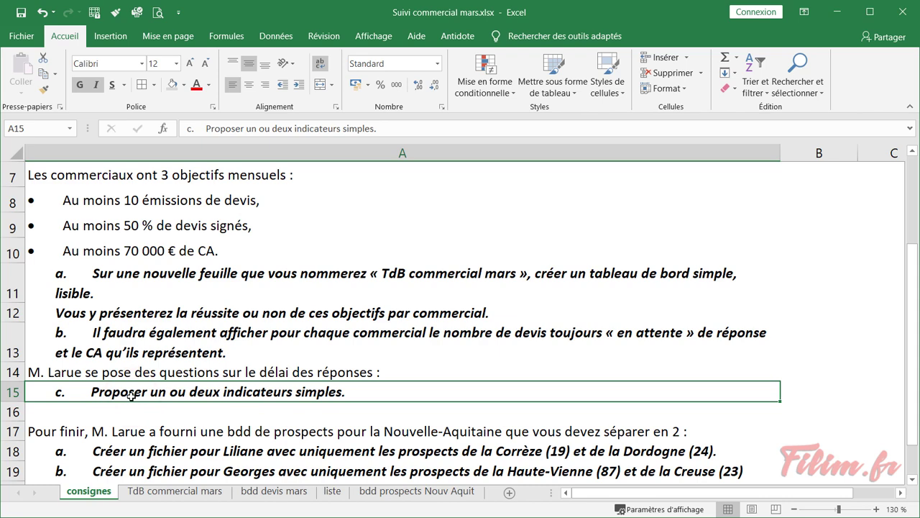
Examine the issue dates, statuses and signature dates of the quotes in rows 2 and 4 of the bdd devis mars sheet
click(197, 496)
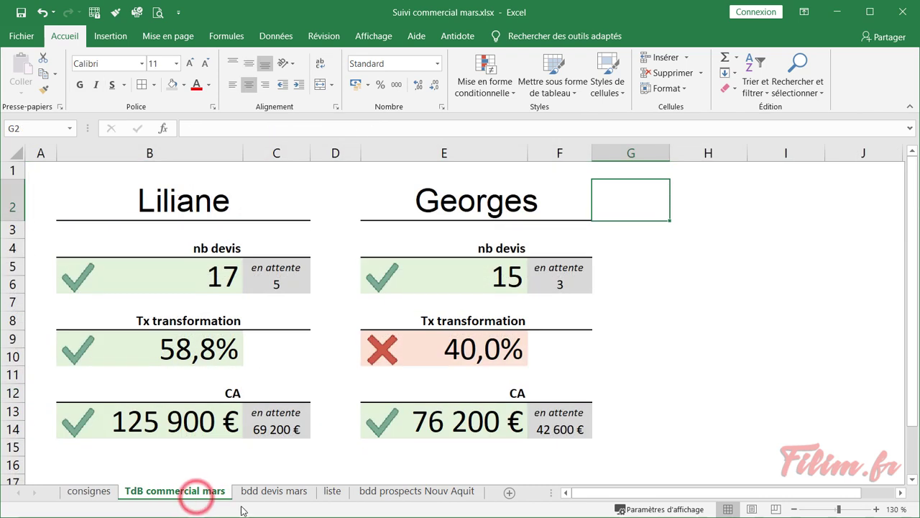
click(288, 495)
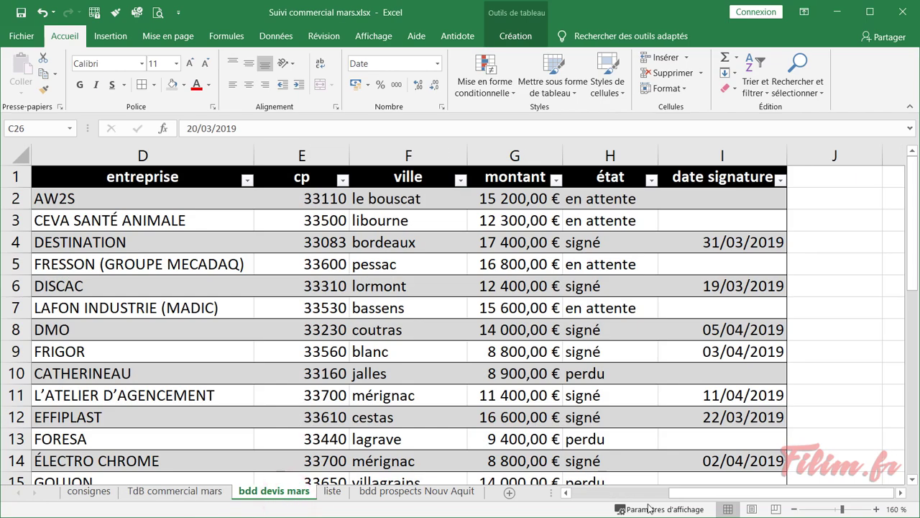
drag(694, 494, 532, 494)
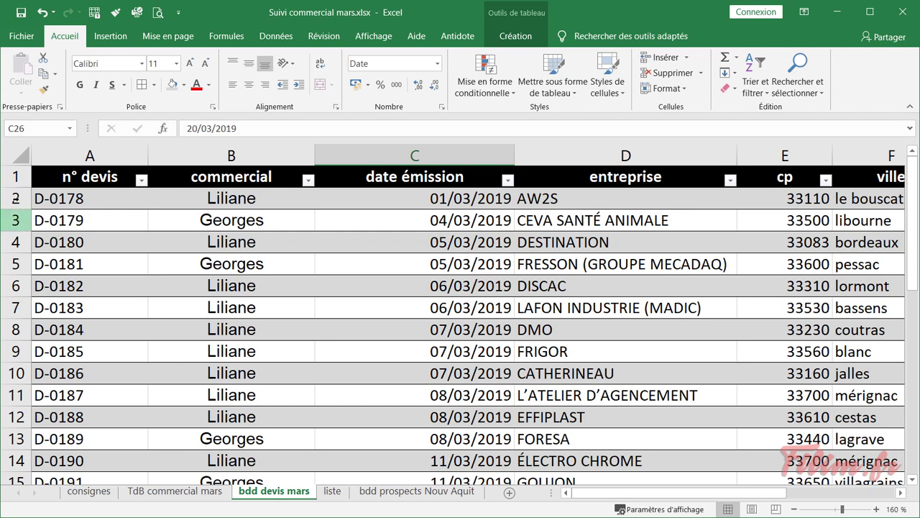
click(15, 198)
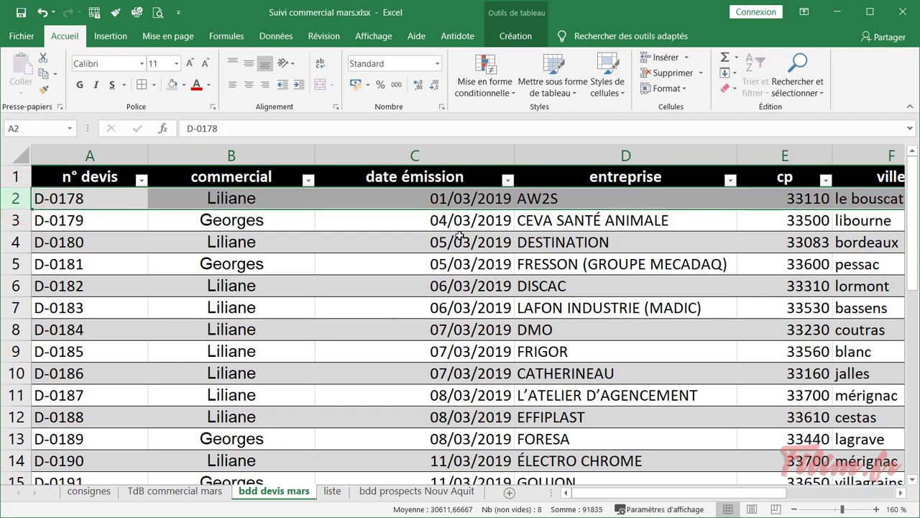
drag(599, 494, 731, 489)
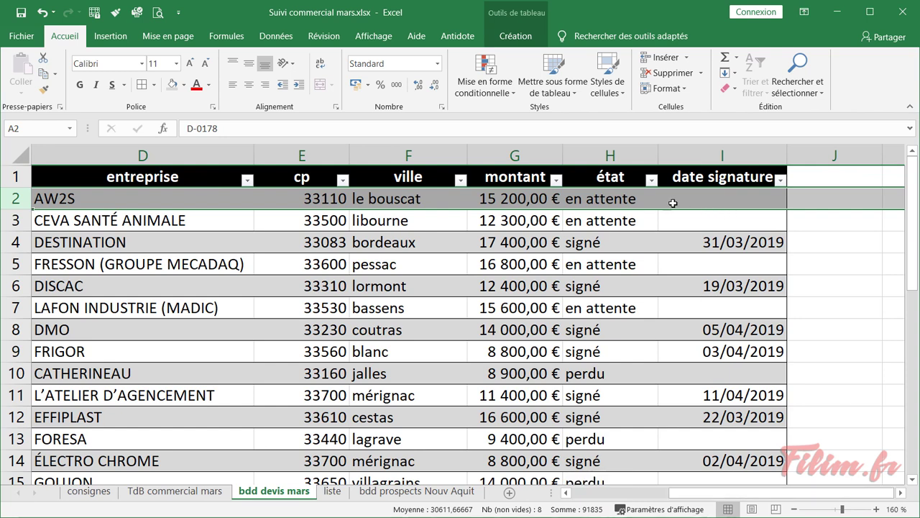
click(18, 243)
drag(696, 498, 739, 489)
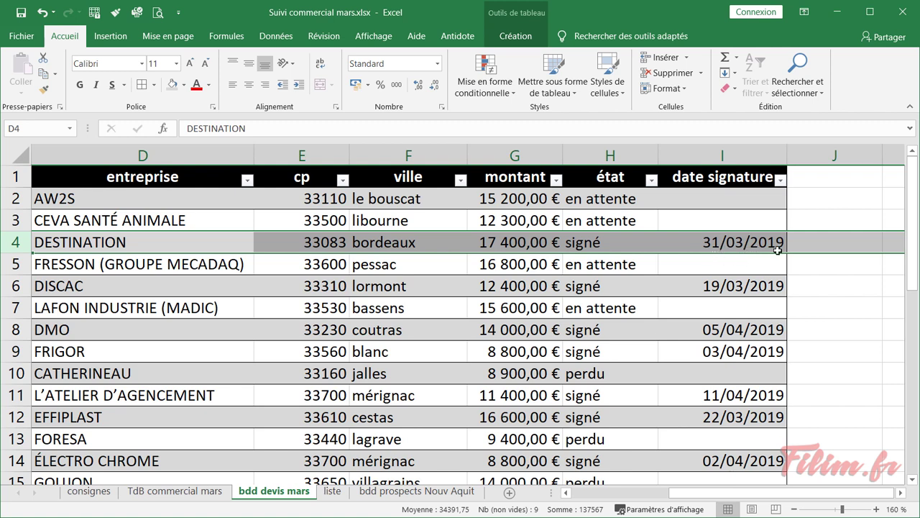
click(712, 244)
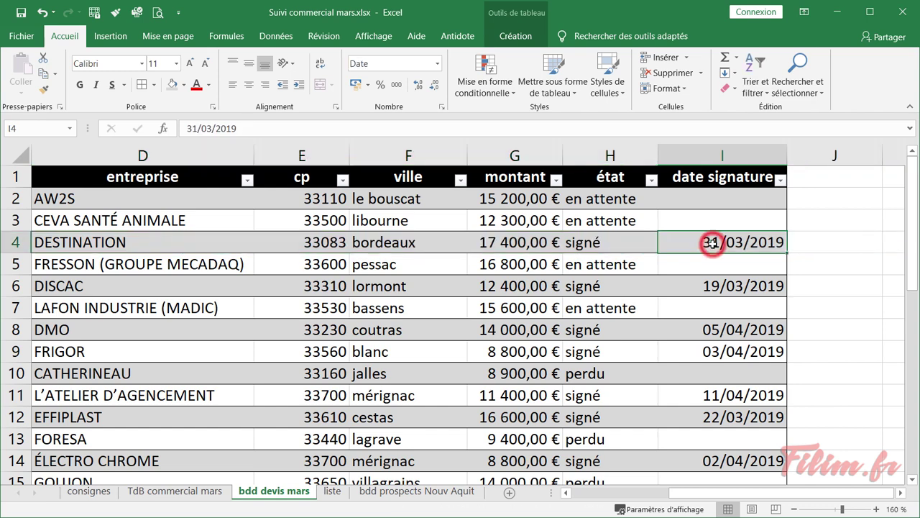
Recheck the response-delay instruction in the consignes sheet and review the two salesperson headings on the TdB commercial mars dashboard
click(212, 494)
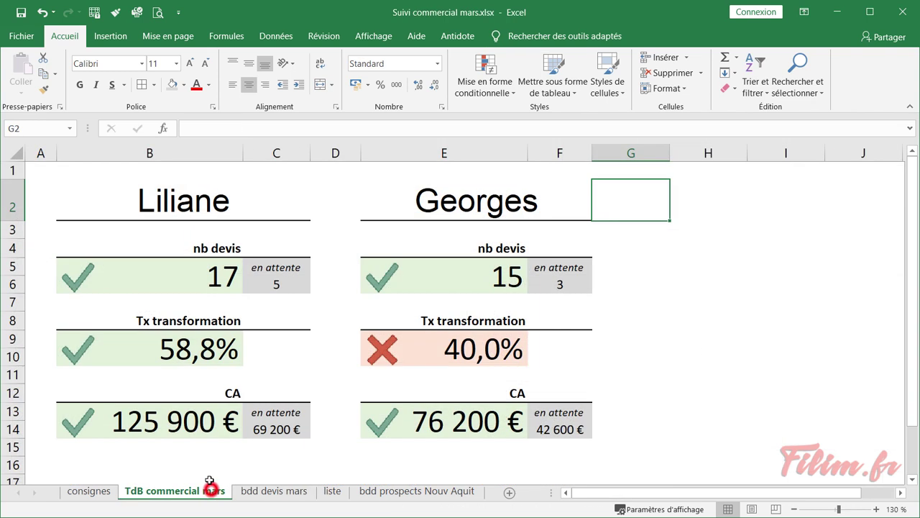
click(108, 493)
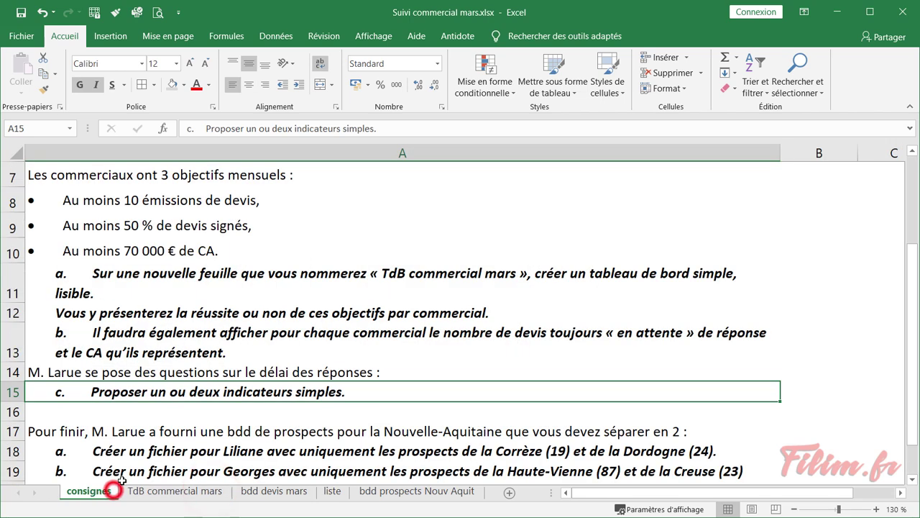
click(165, 373)
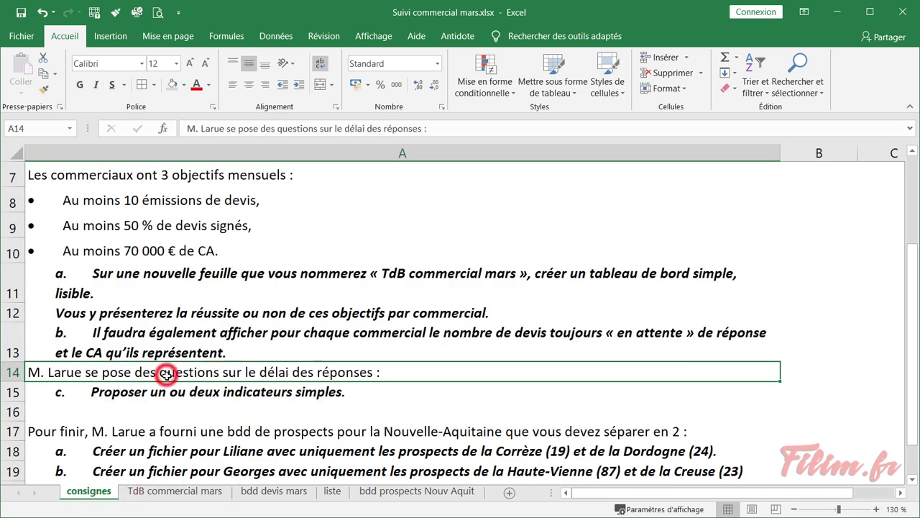
click(176, 493)
click(208, 193)
click(446, 205)
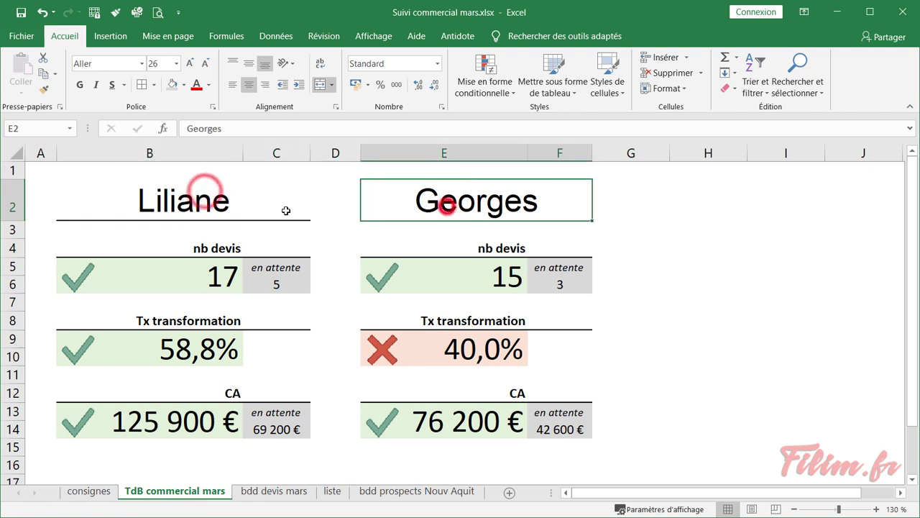
click(234, 205)
click(385, 202)
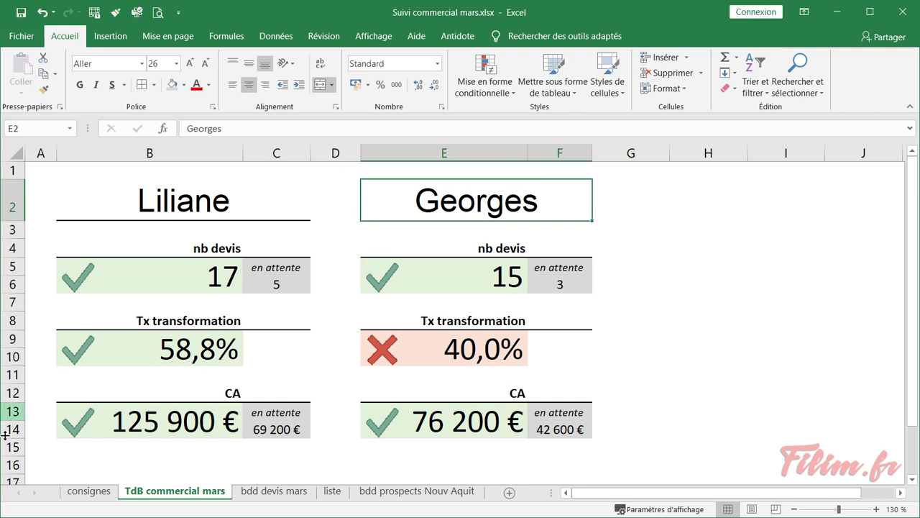
Enter the heading "Délai moyen" in cell B16 of the TdB commercial mars sheet, beneath the first salesperson's CA figures
click(81, 494)
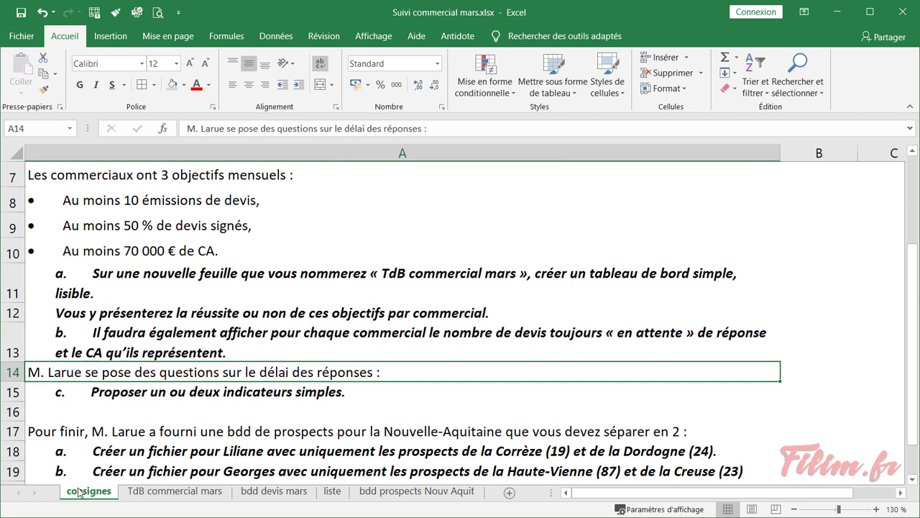
click(162, 494)
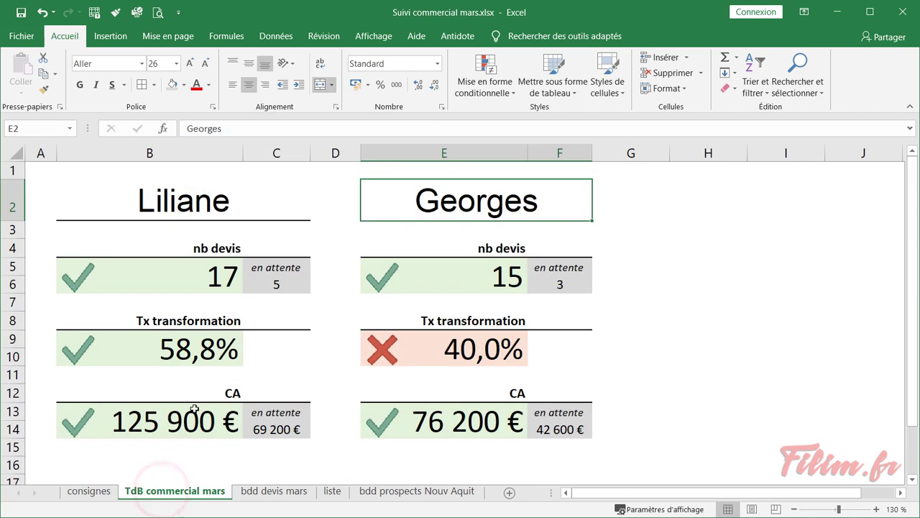
scroll(194, 409, down, 1)
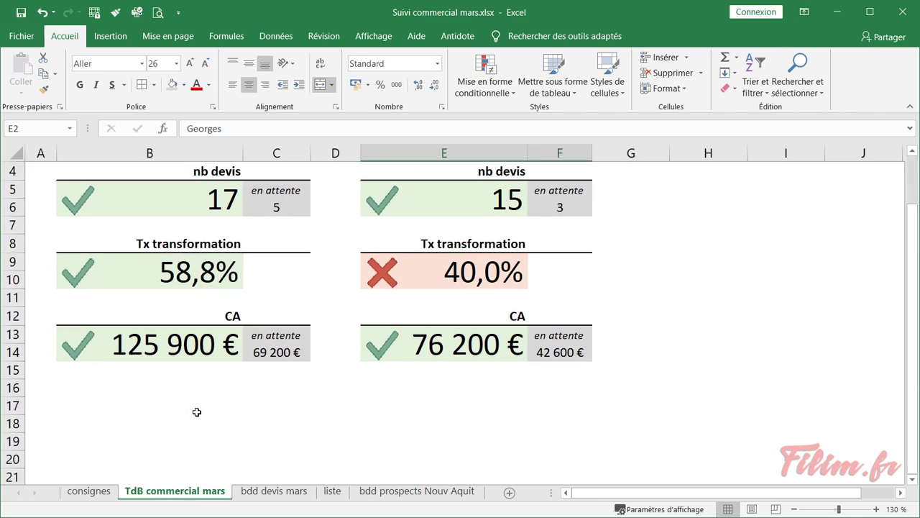
click(200, 389)
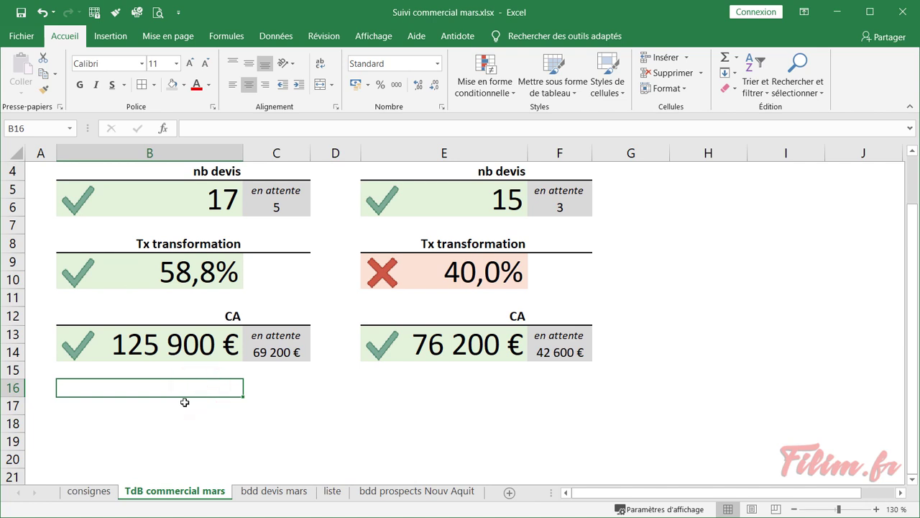
scroll(210, 248, up, 1)
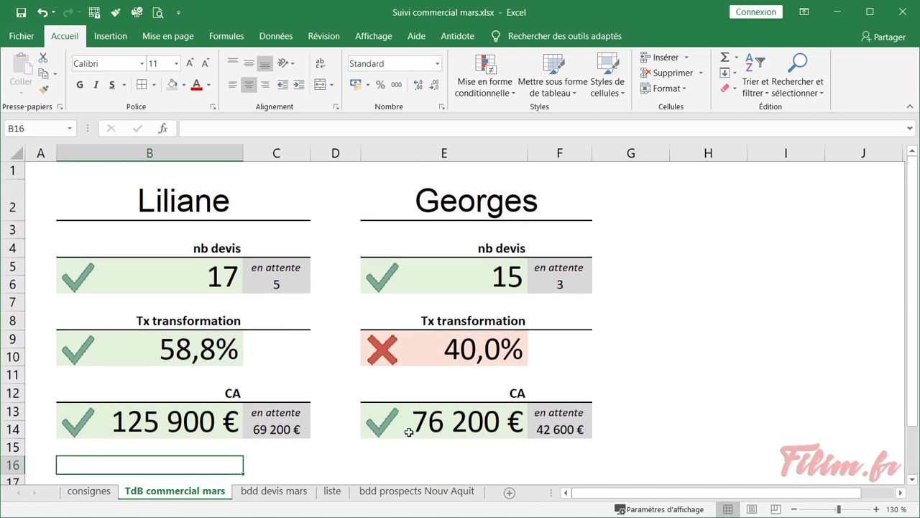
click(429, 468)
click(188, 463)
scroll(192, 470, down, 1)
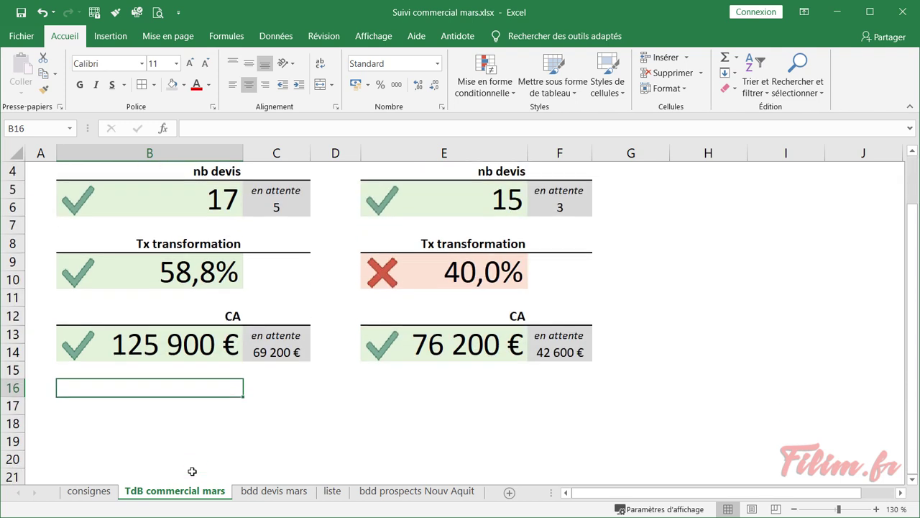
text(Délai)
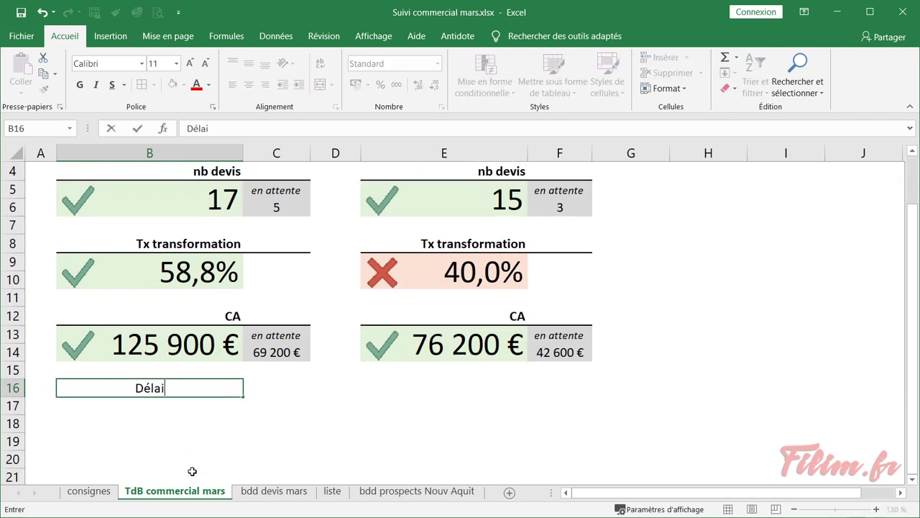
text( moyen)
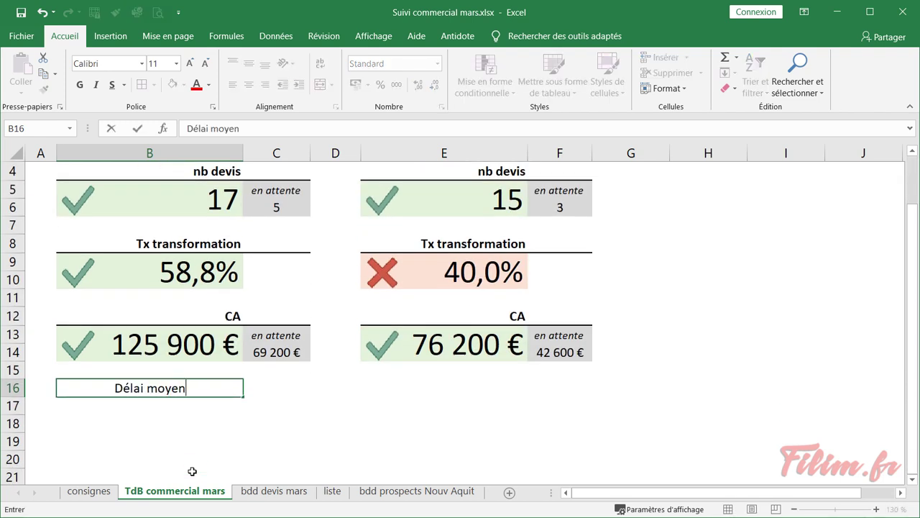
key(Tab)
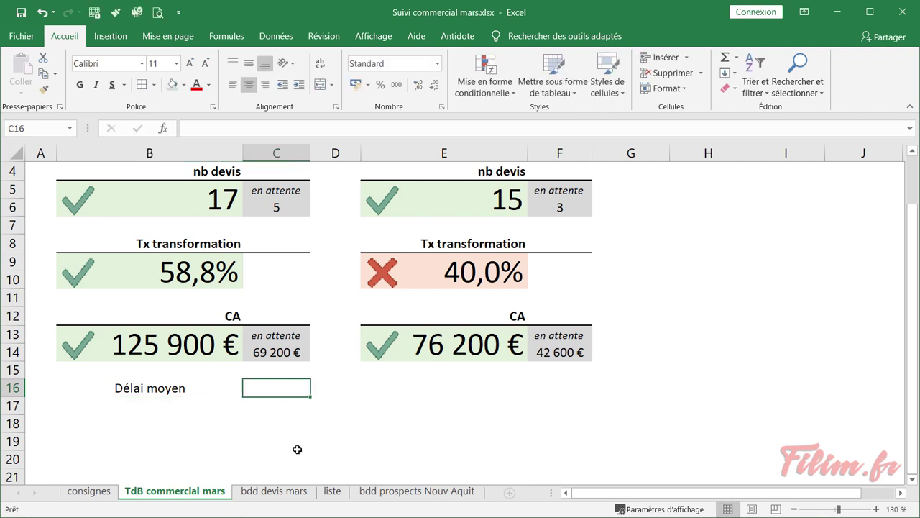
Copy the formatting of the CA heading row B12:C12 onto the Délai moyen heading in B16:C16
click(209, 393)
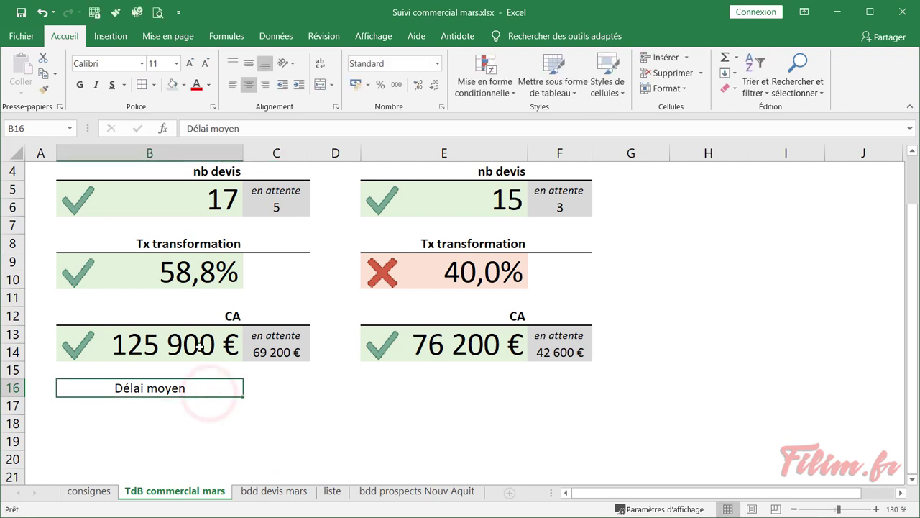
drag(213, 320, 257, 319)
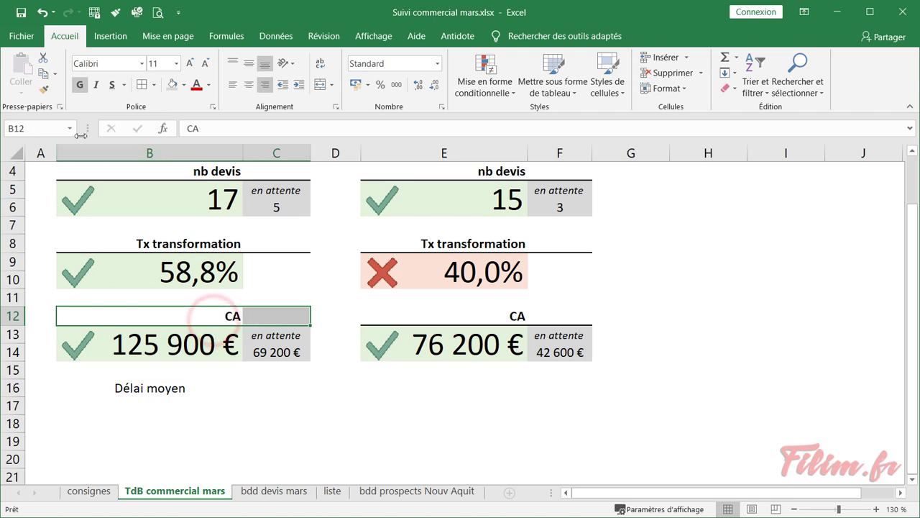
click(42, 91)
click(165, 387)
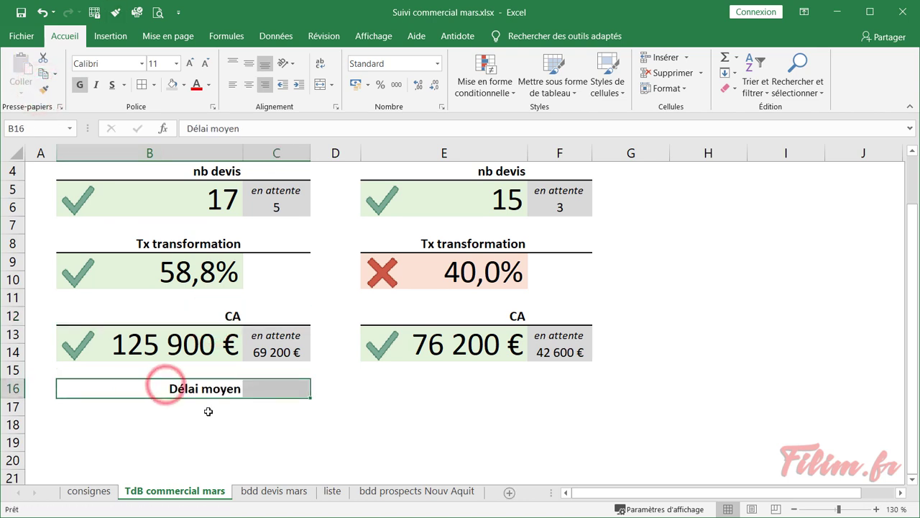
click(272, 436)
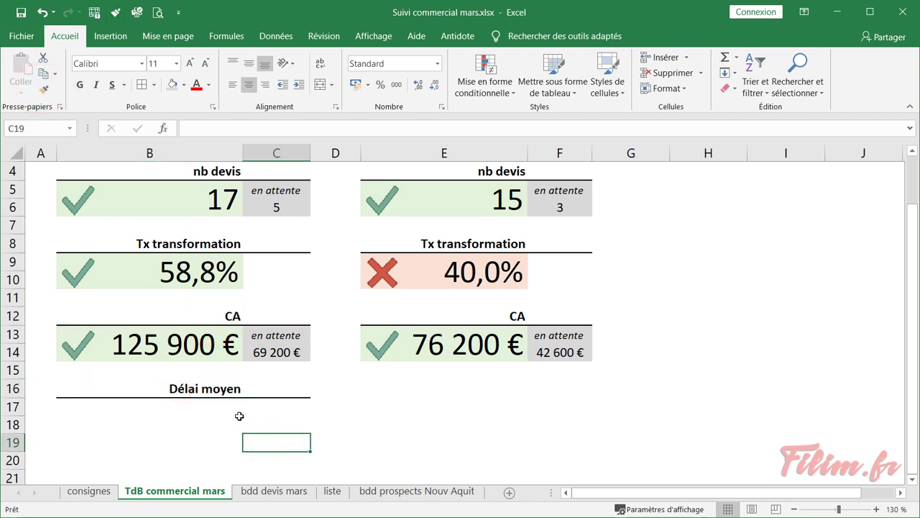
Merge cells B17 and B18 beneath the Délai moyen heading into a single value cell
click(207, 413)
drag(207, 414, 206, 423)
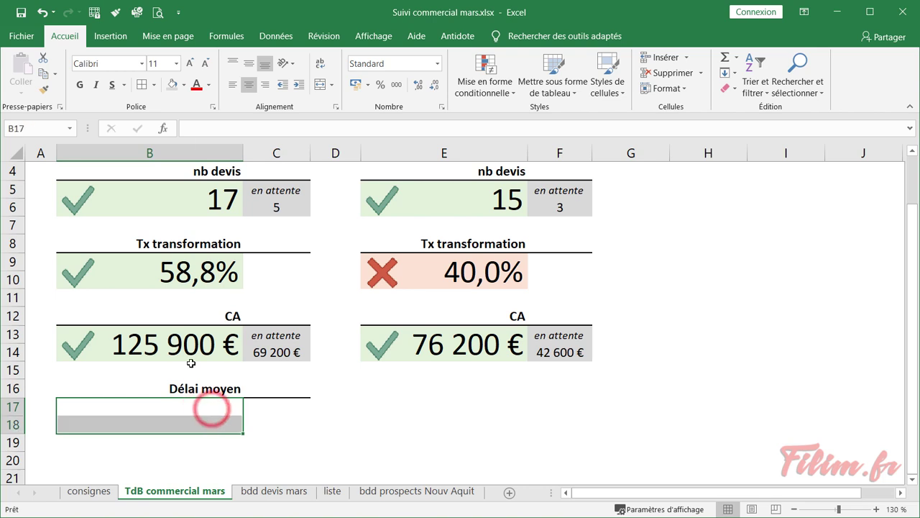
click(321, 85)
click(176, 339)
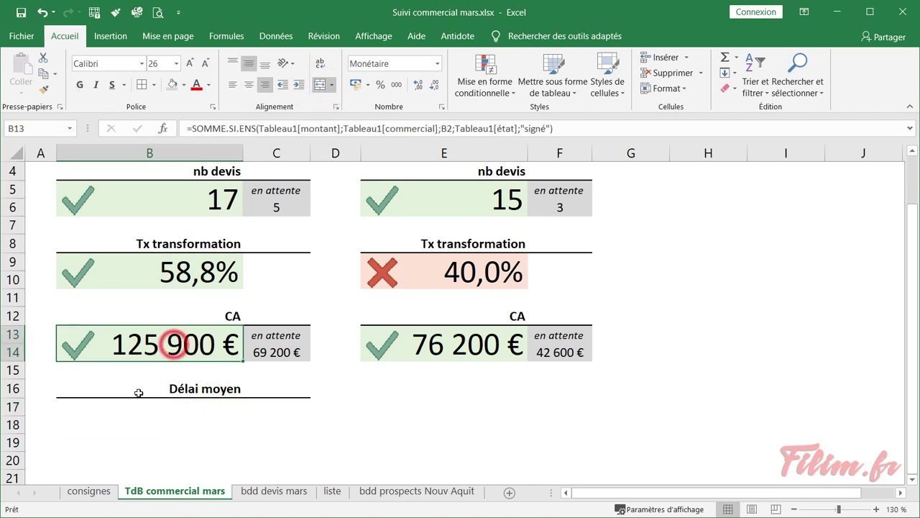
click(148, 414)
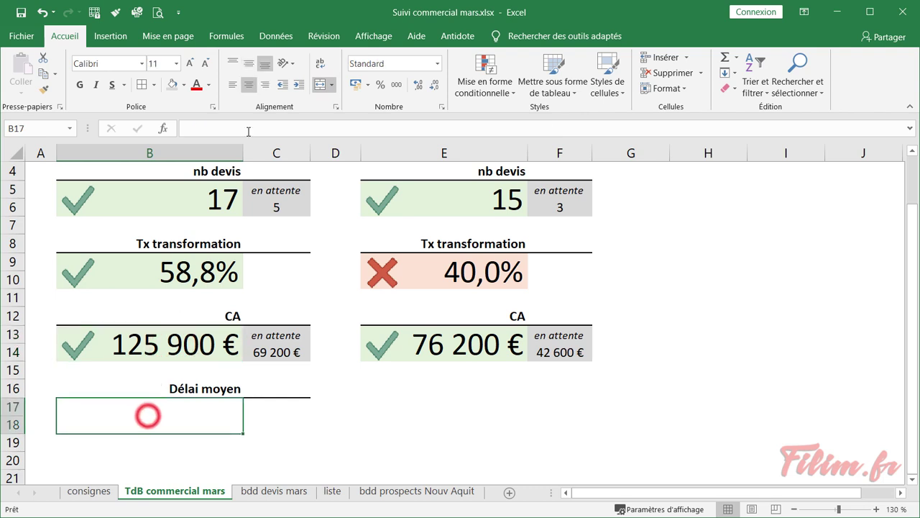
Set the merged Délai moyen value cell to font size 26 and align it right
click(176, 64)
click(149, 230)
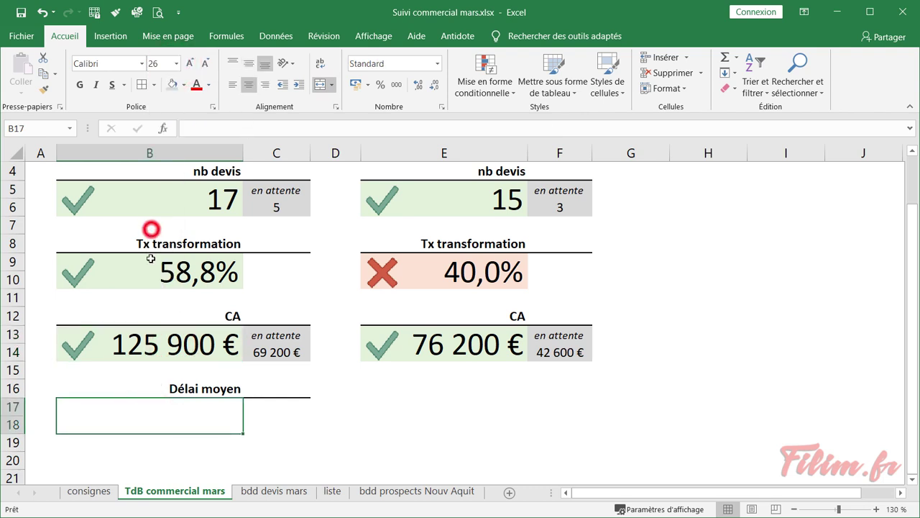
click(160, 345)
click(155, 420)
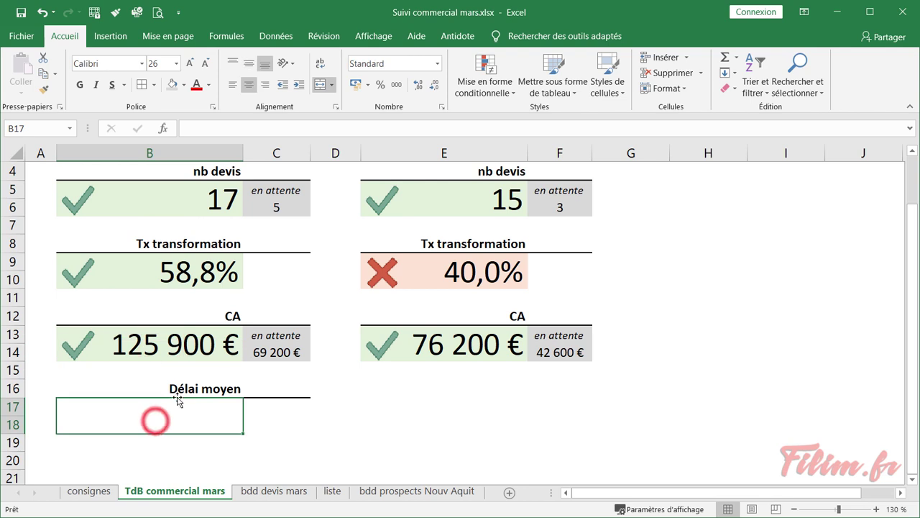
click(265, 84)
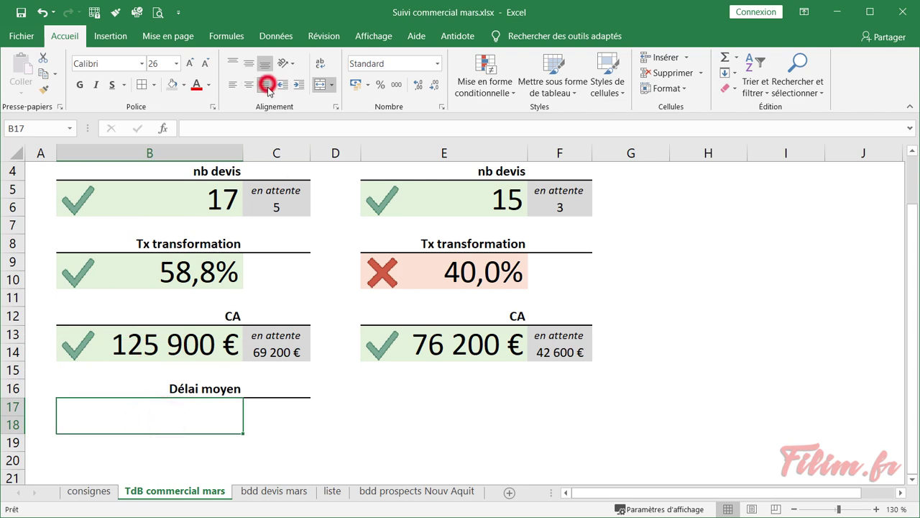
Test the formatting of the merged Délai moyen value cell with 545, and clear the test value
click(335, 429)
click(170, 409)
text(545)
key(Return)
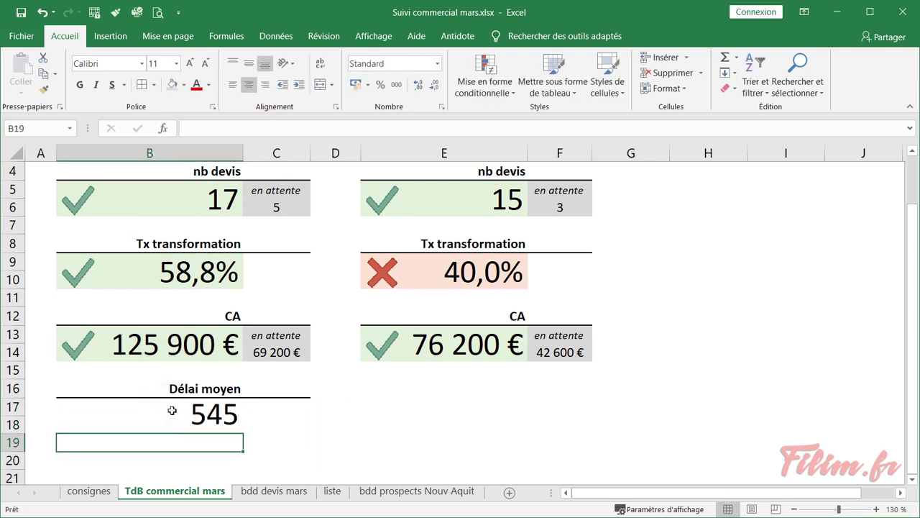
click(170, 411)
key(Delete)
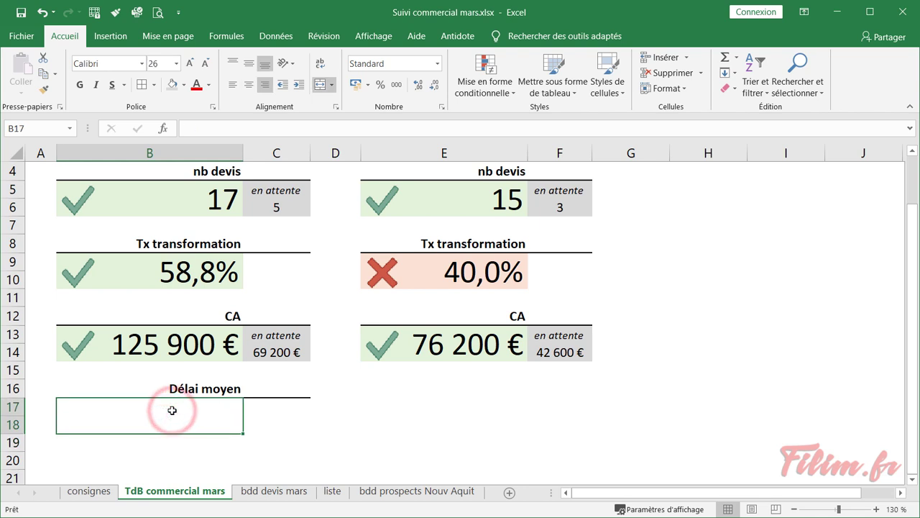
drag(176, 388, 269, 405)
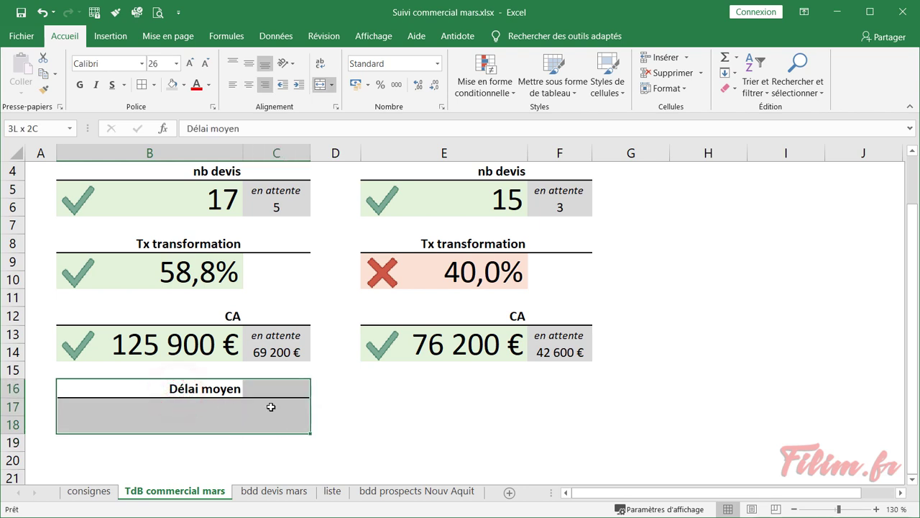
click(455, 395)
click(546, 392)
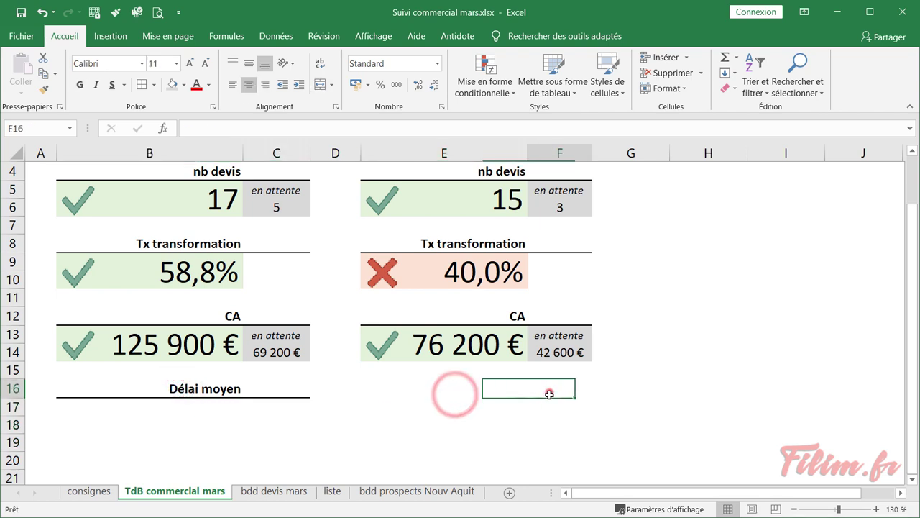
click(546, 406)
click(493, 410)
click(198, 413)
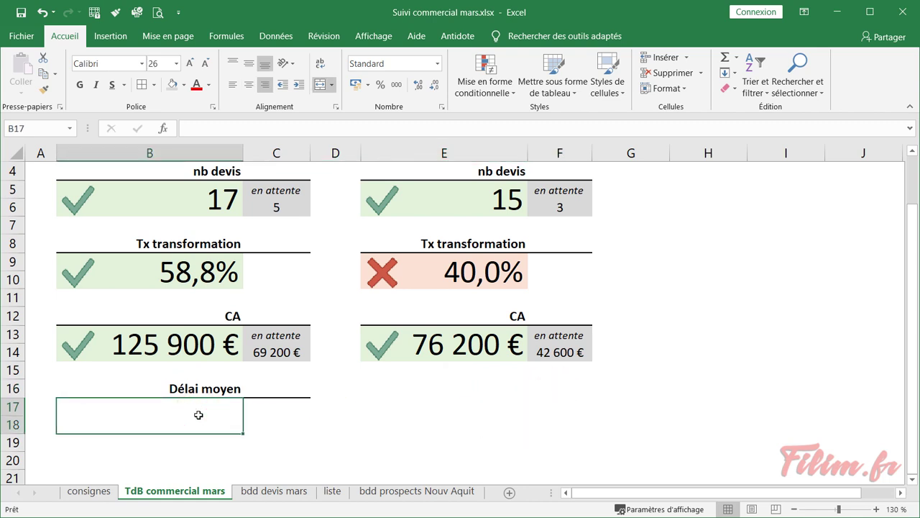
Add a column headed "délai" in column J of the bdd devis mars table, right after date signature
click(248, 491)
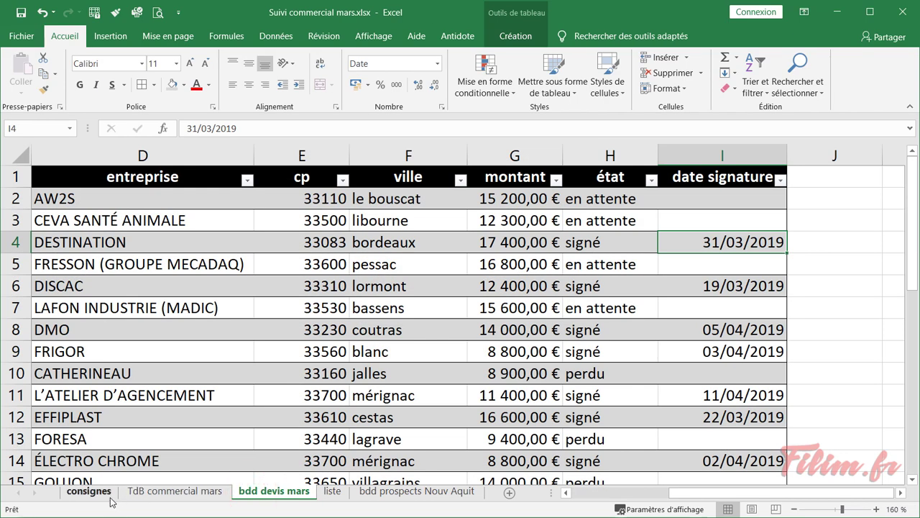
click(110, 496)
click(265, 496)
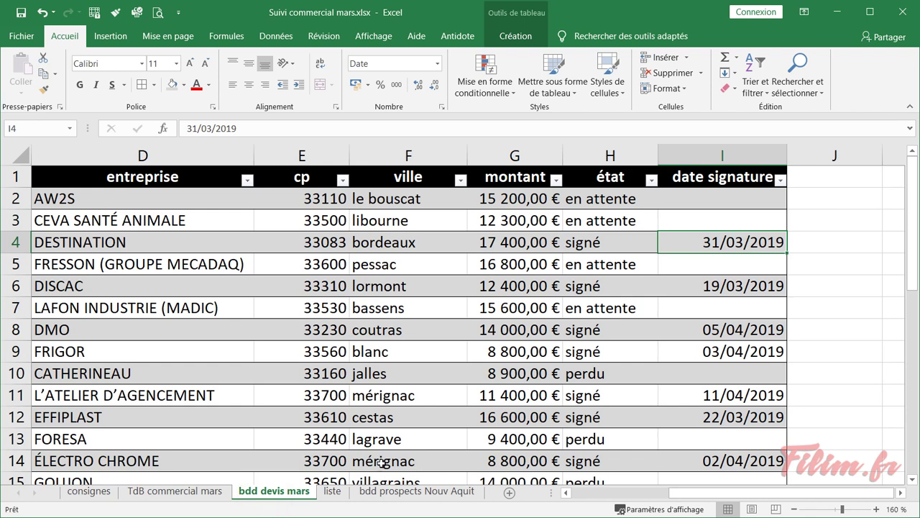
click(901, 492)
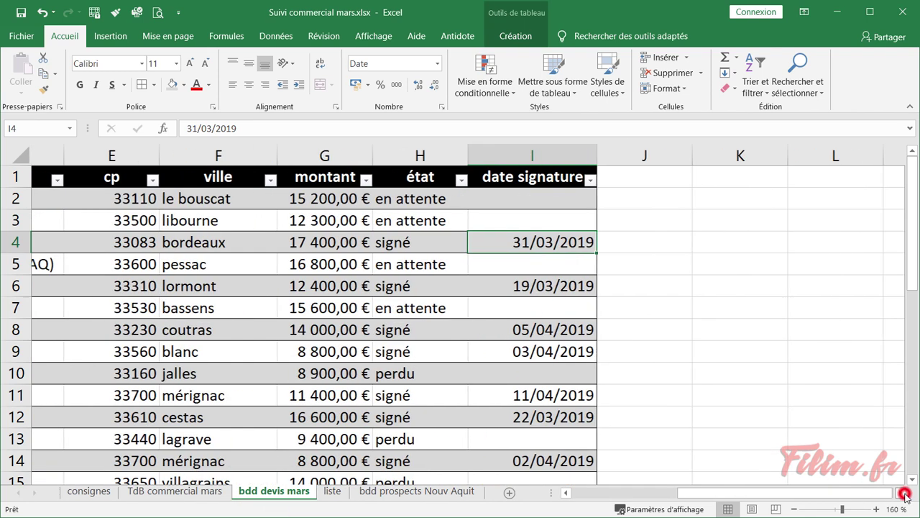
click(532, 224)
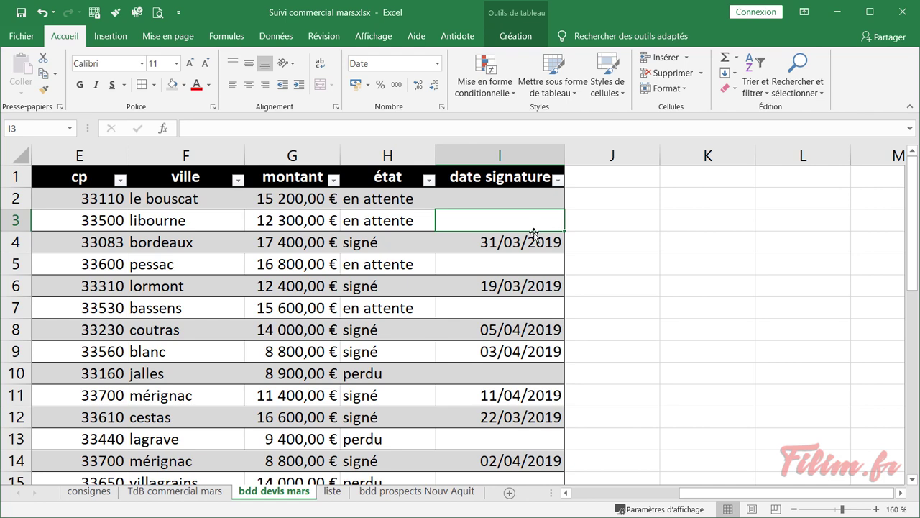
right_click(469, 154)
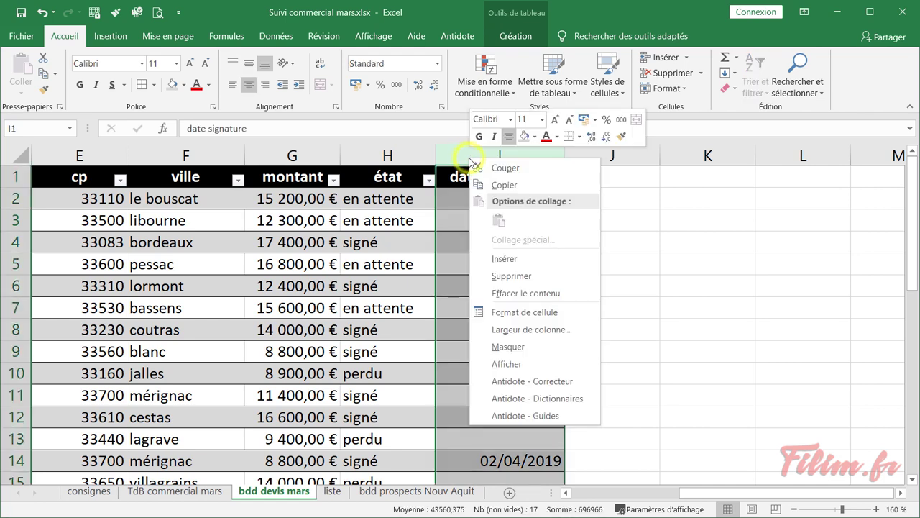
click(468, 154)
click(609, 181)
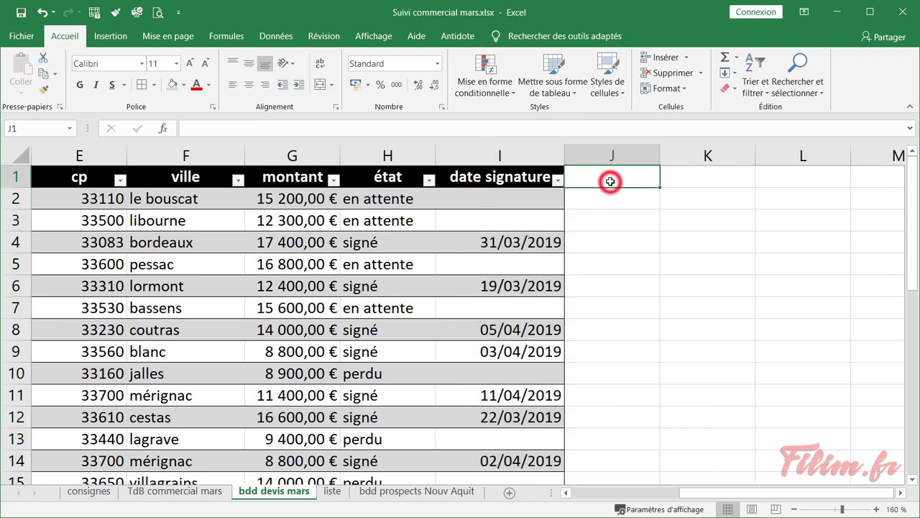
text(délai)
key(Return)
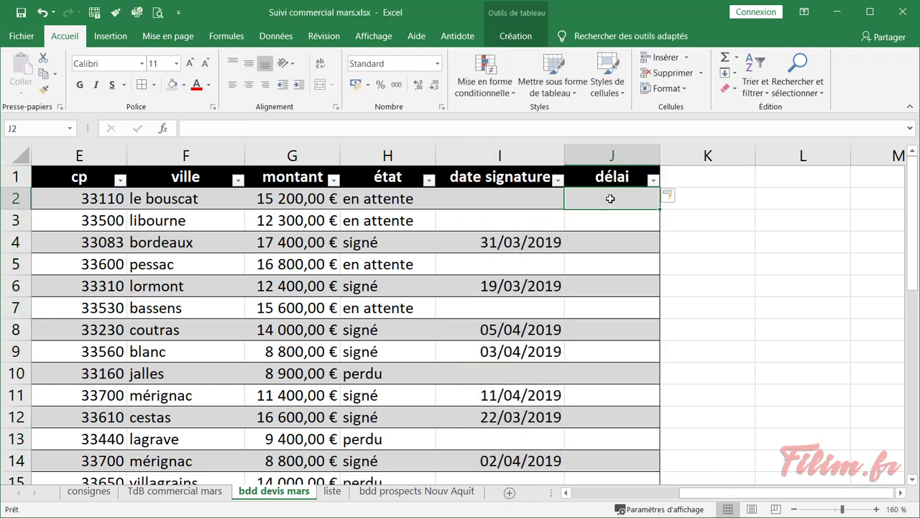
Fill the délai column with the formula =[@[date signature]]-[@[date émission]], starting from cell J2
text(=)
click(530, 193)
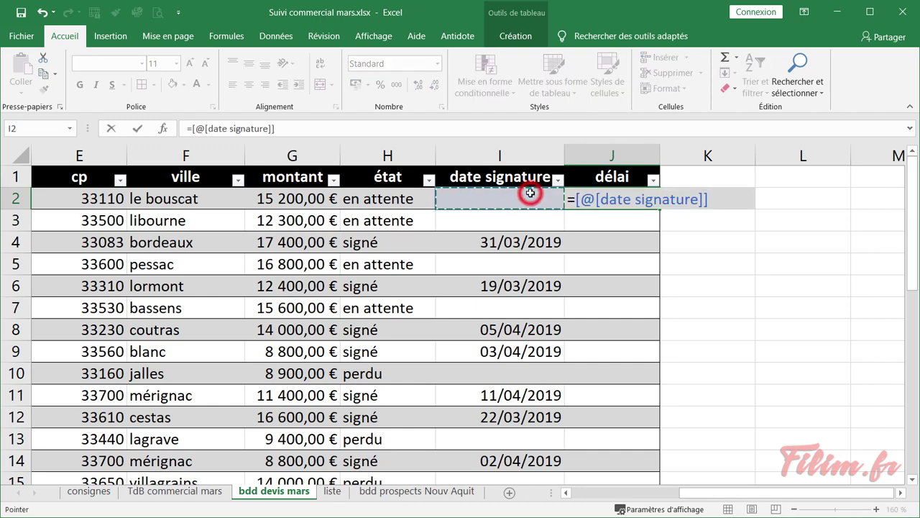
text(-)
click(603, 500)
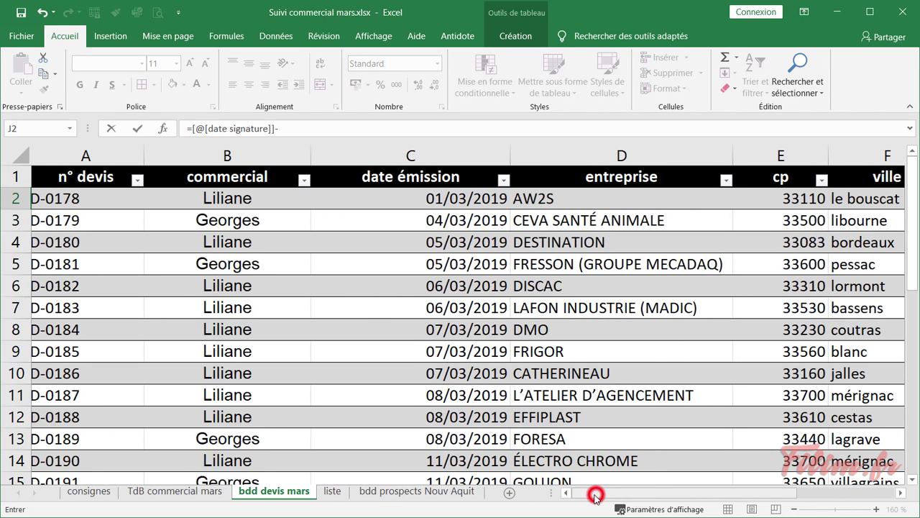
click(406, 196)
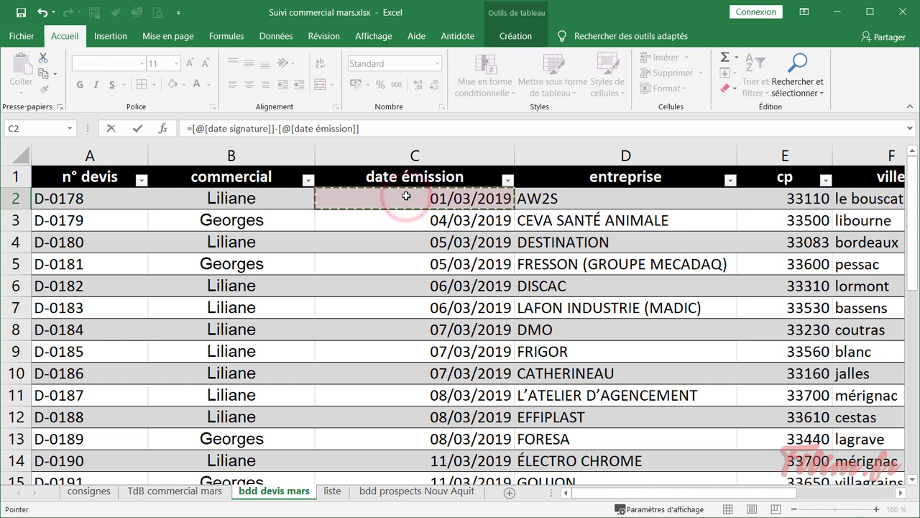
key(Return)
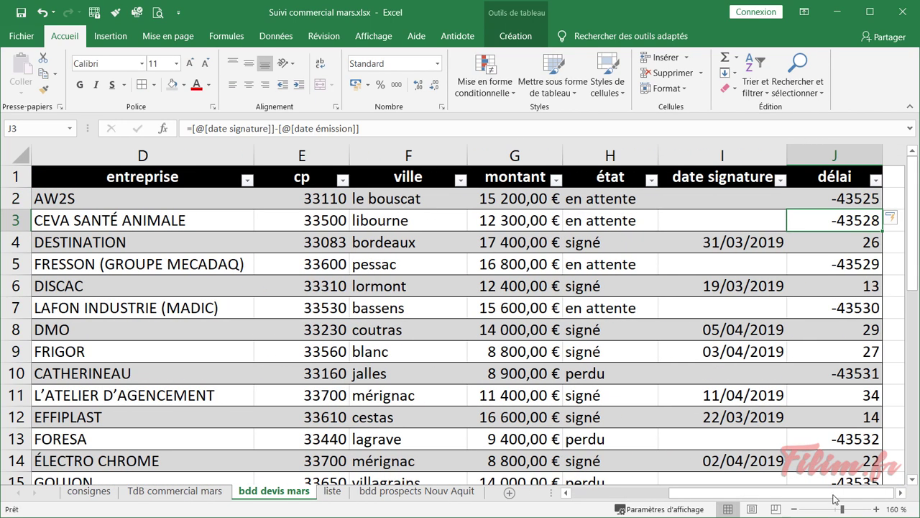
Compare the délai values with the date signature entries for signed and pending quotes in the bdd devis mars table
click(902, 494)
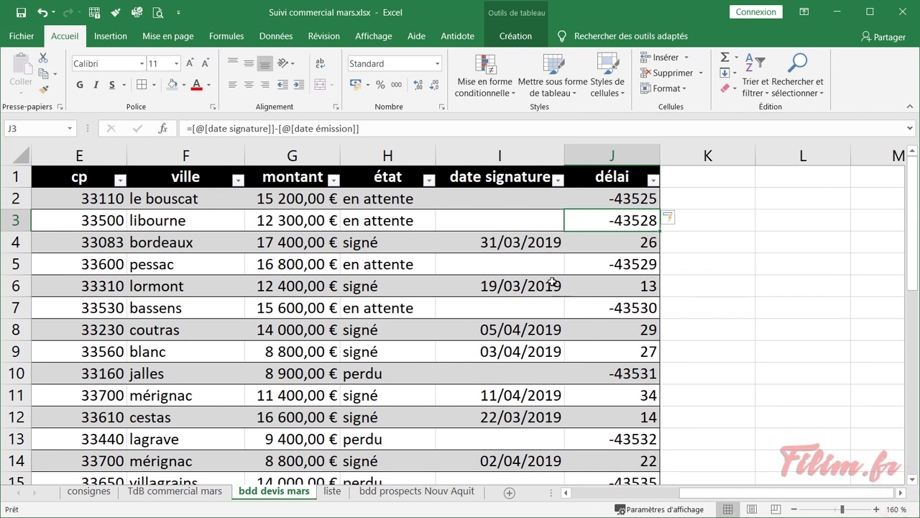
click(538, 247)
click(600, 247)
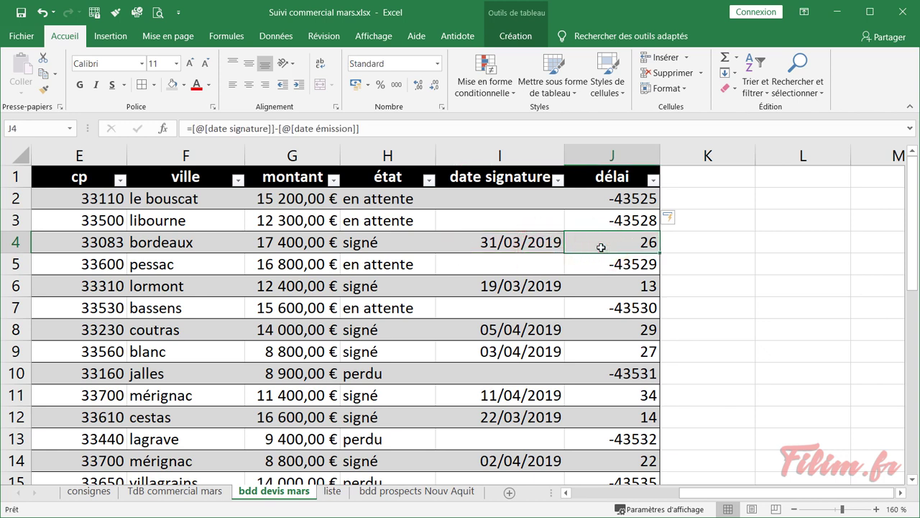
click(591, 286)
click(616, 333)
click(608, 351)
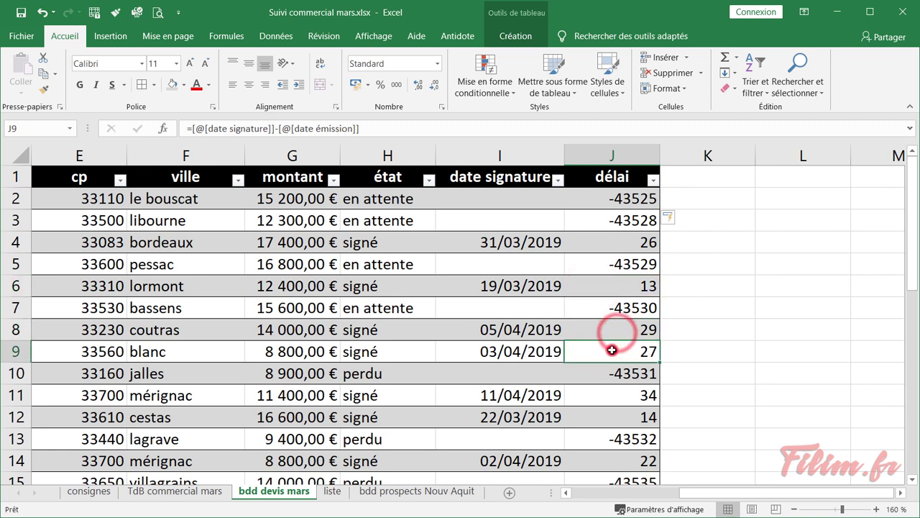
click(606, 397)
click(600, 417)
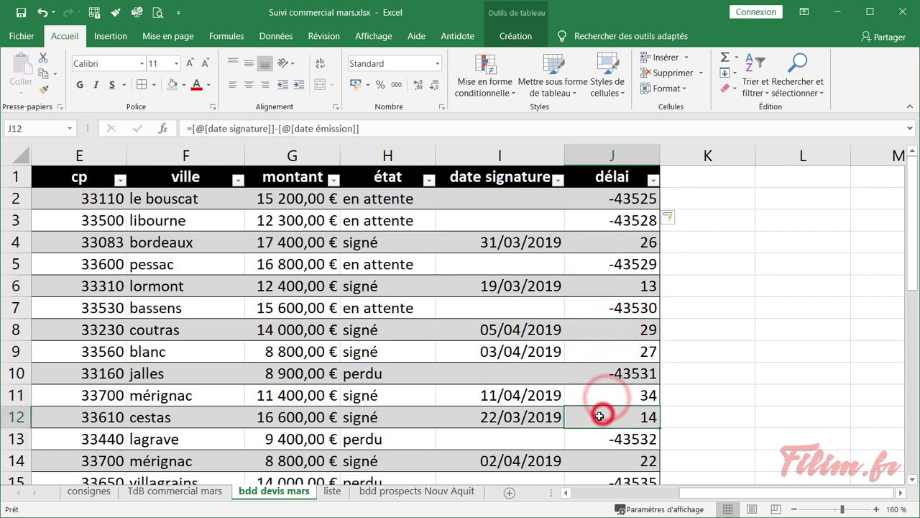
click(507, 200)
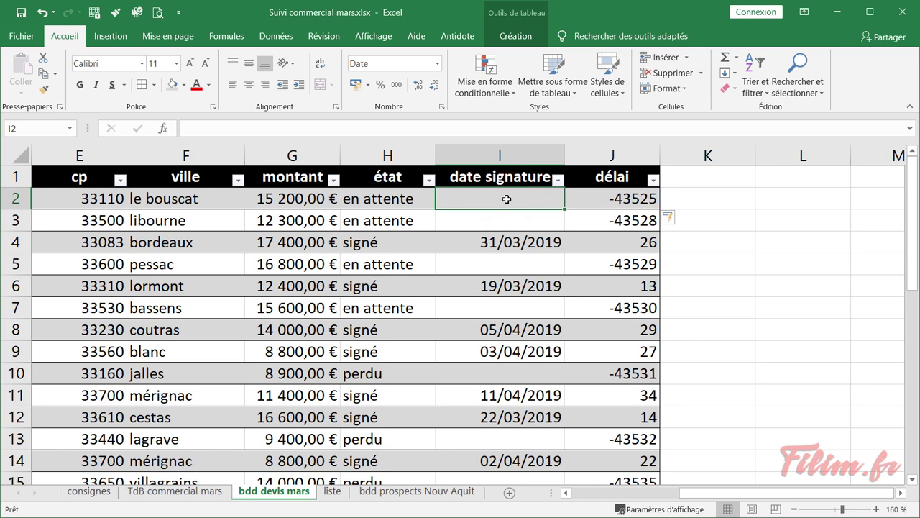
click(595, 202)
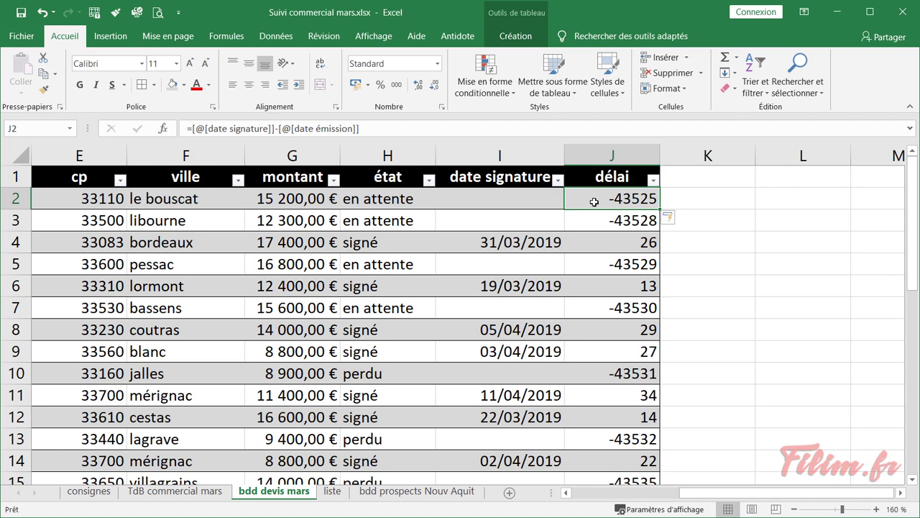
Clear the subtraction formula from all data cells of the délai column, keeping its header
click(602, 169)
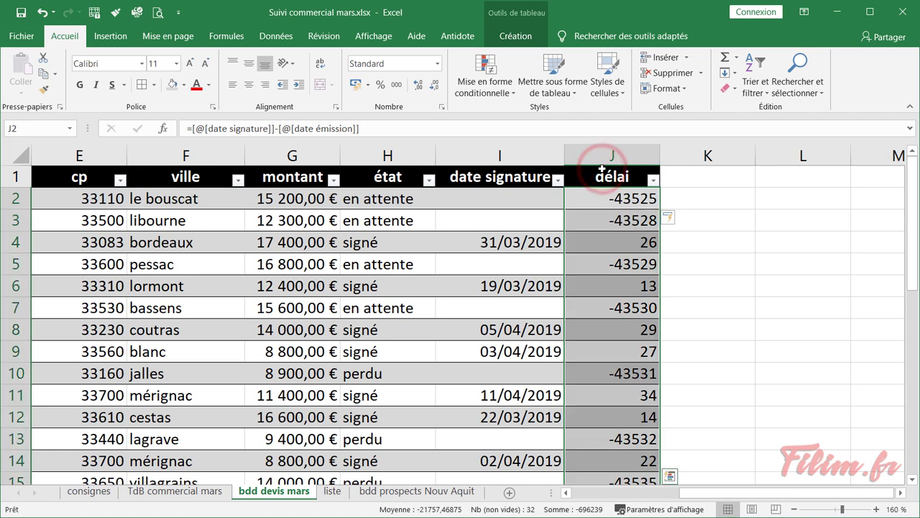
key(Delete)
click(602, 202)
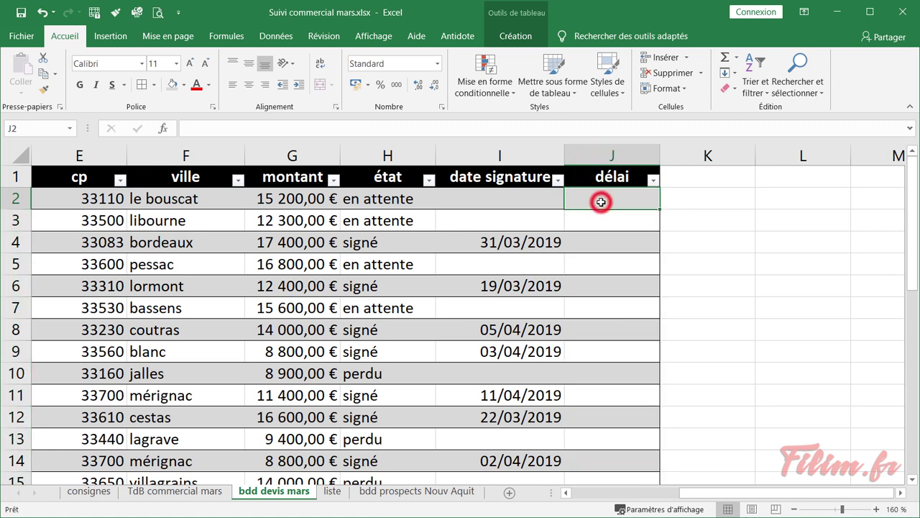
click(603, 241)
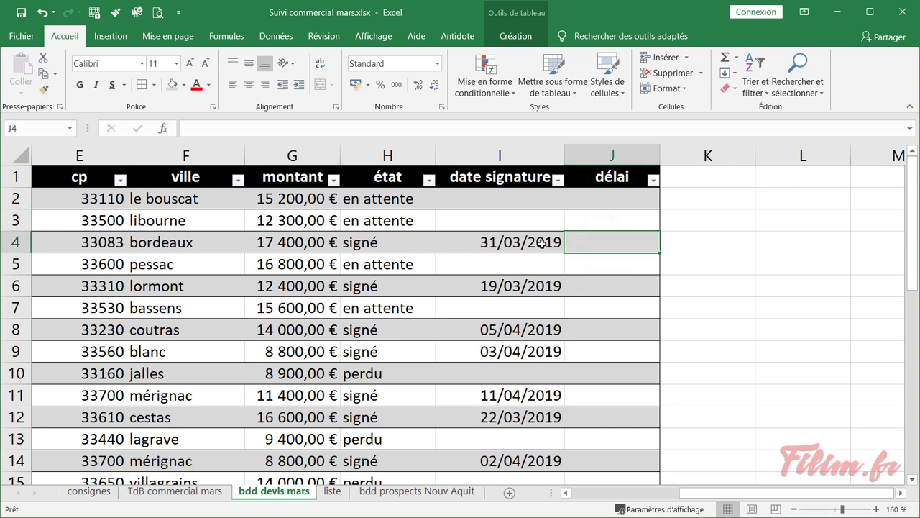
click(526, 240)
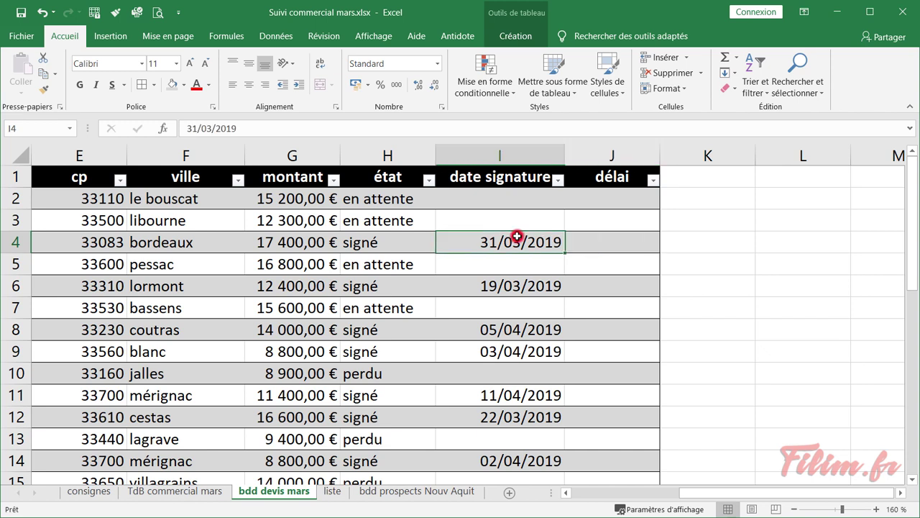
click(531, 198)
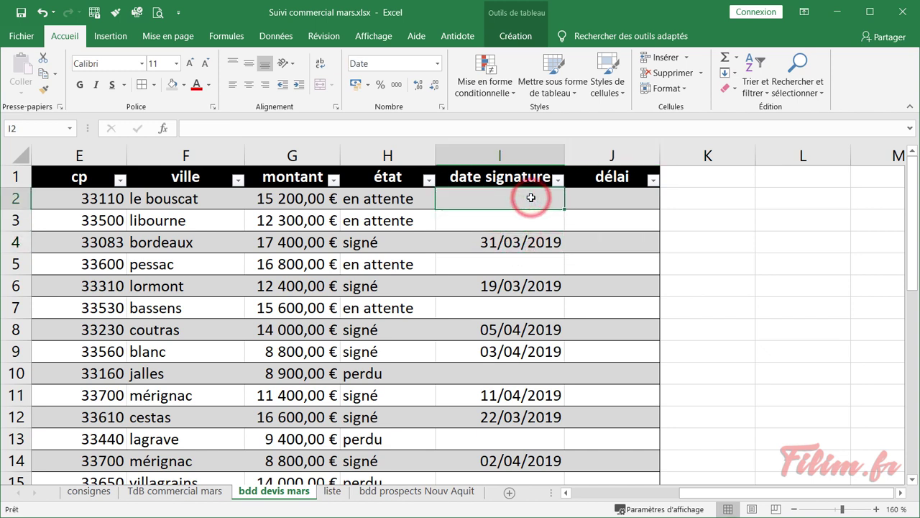
Insert the SI function in cell J2 with the logical test [@[date signature]]=""
click(598, 199)
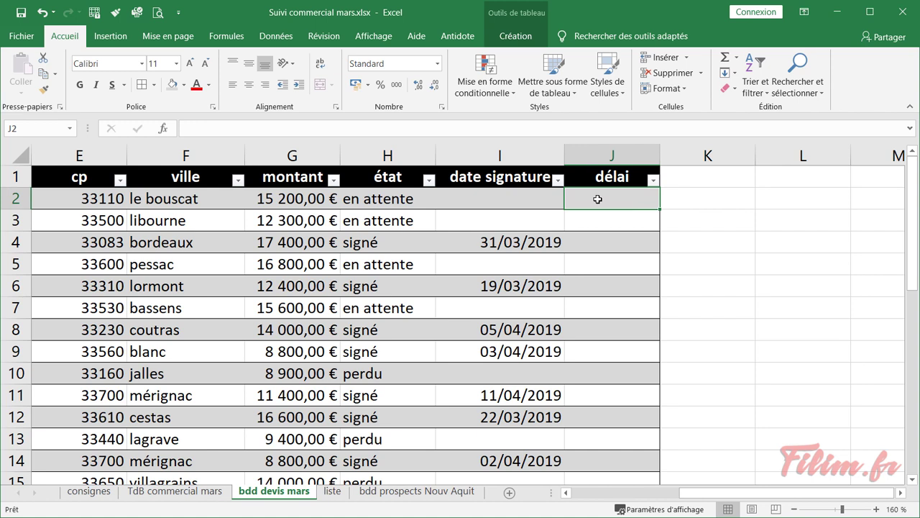
click(598, 199)
click(163, 128)
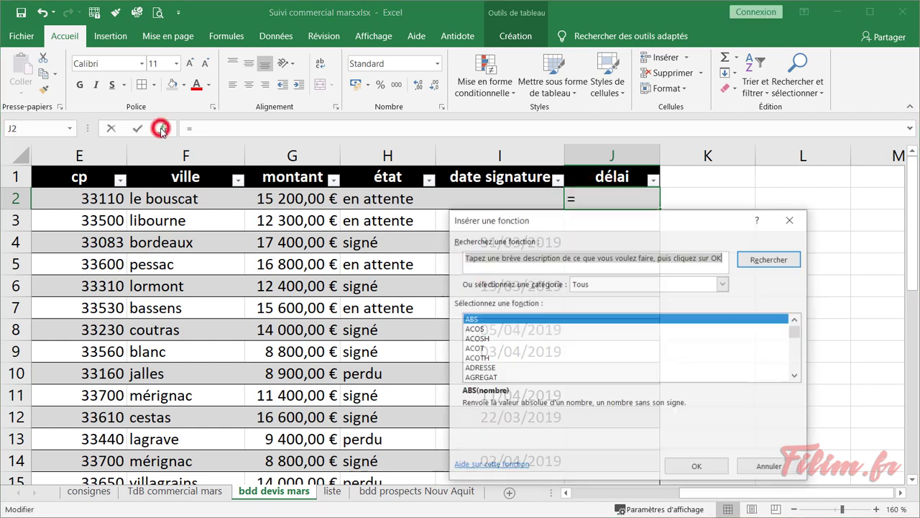
click(552, 347)
key(s)
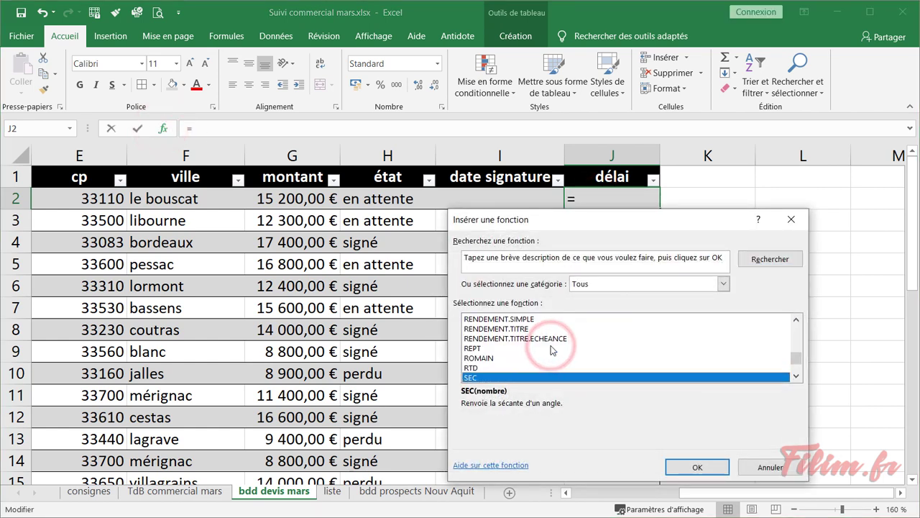
key(i)
key(Return)
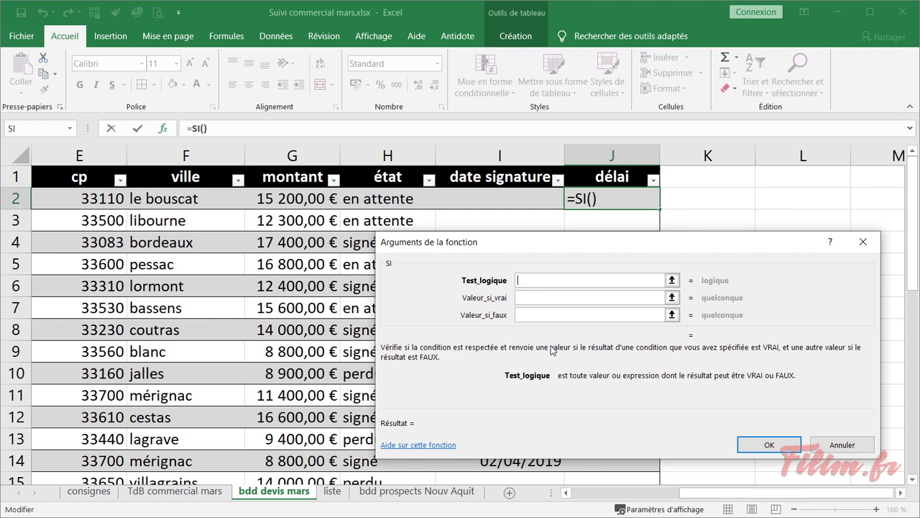
mouse_move(582, 244)
mouse_down()
mouse_move(565, 265)
mouse_move(567, 230)
mouse_up()
click(505, 200)
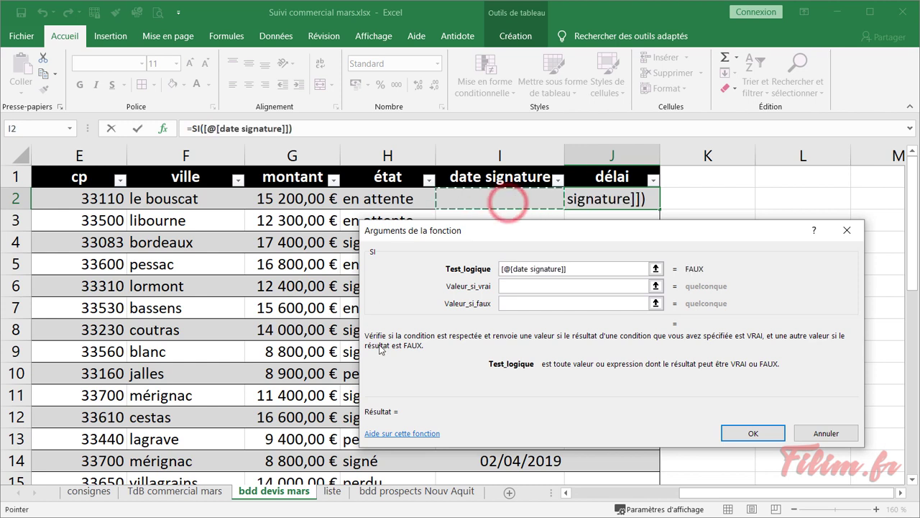
text(=)
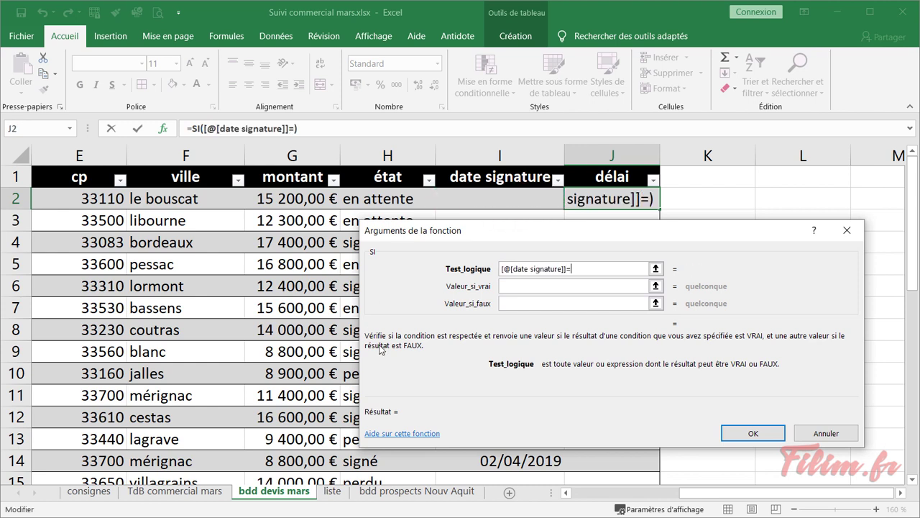
text("")
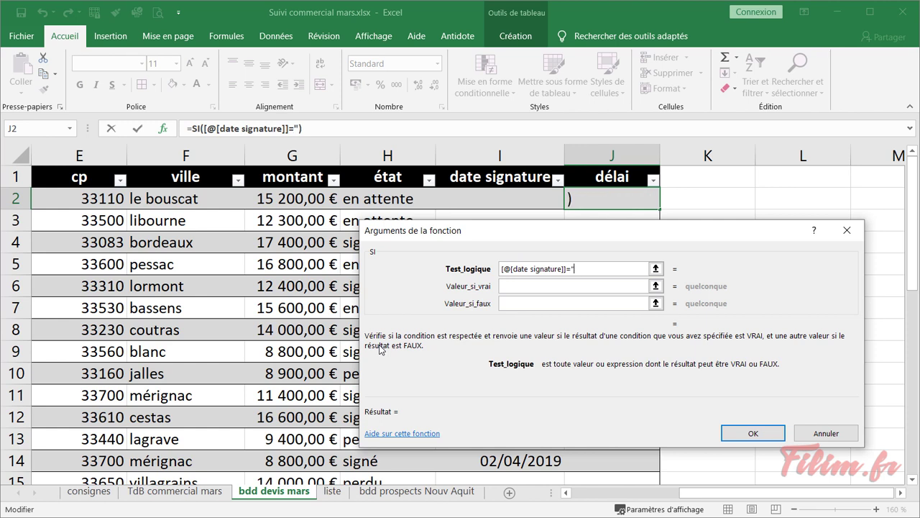
Complete the SI function with "" if true and [@[date signature]]-[@[date émission]] if false, filling the délai column
click(530, 290)
text("")
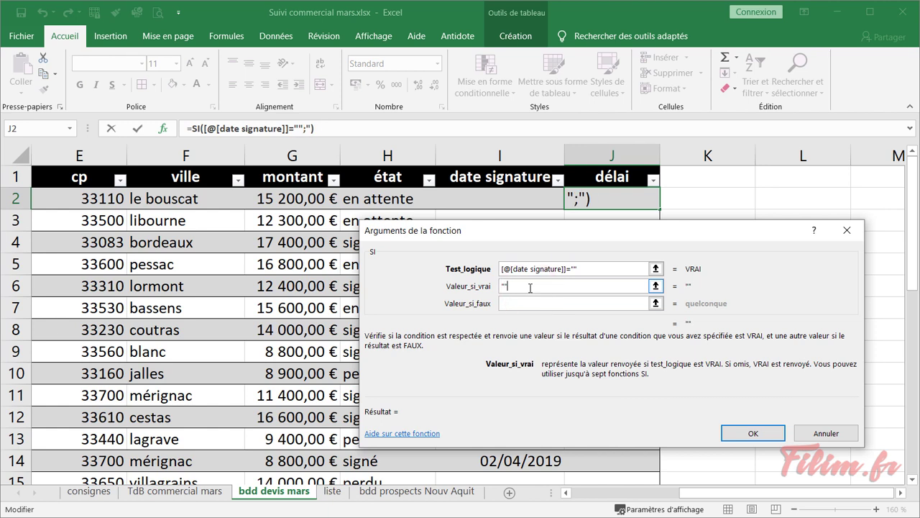
click(525, 301)
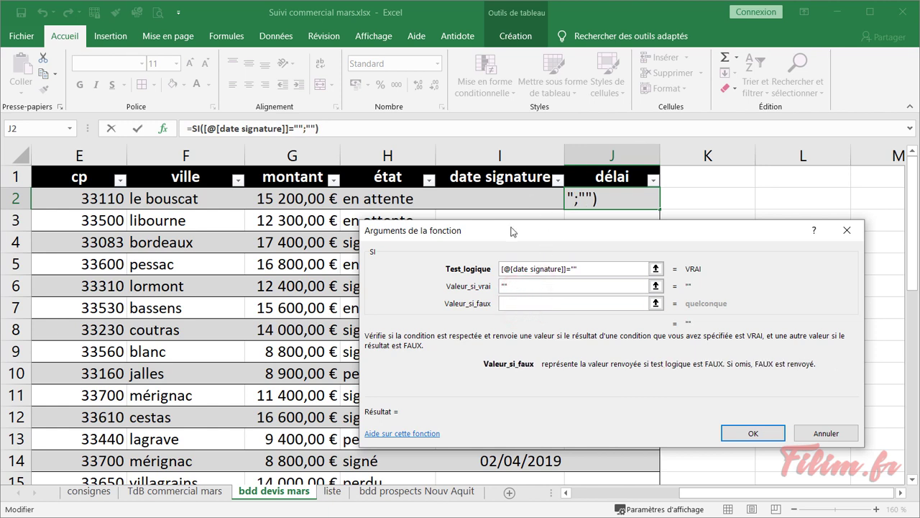
click(507, 201)
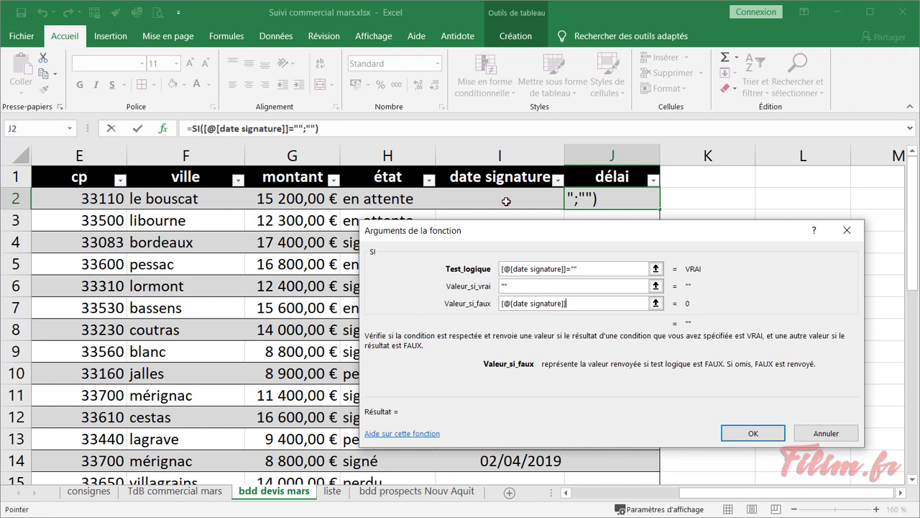
text(-)
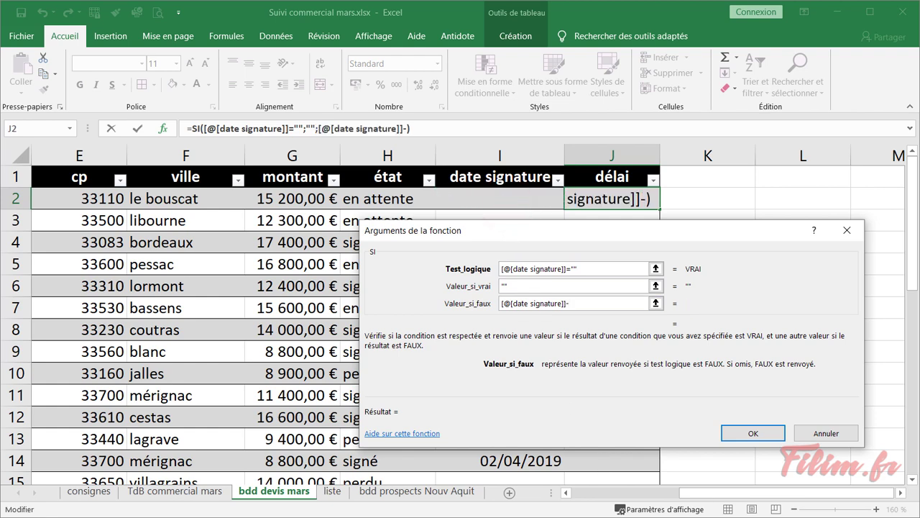
click(611, 493)
click(435, 193)
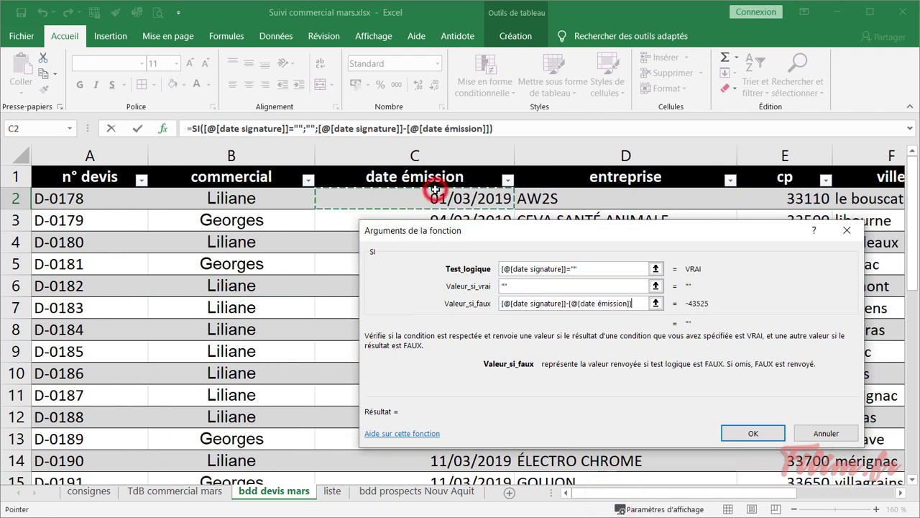
click(742, 432)
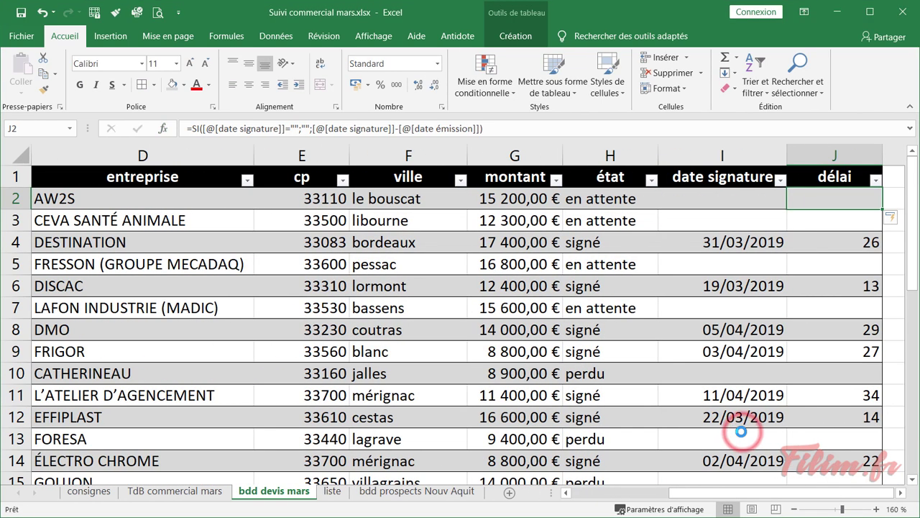
Check the SI formula's results in the délai column for rows with and without a signature date
click(900, 492)
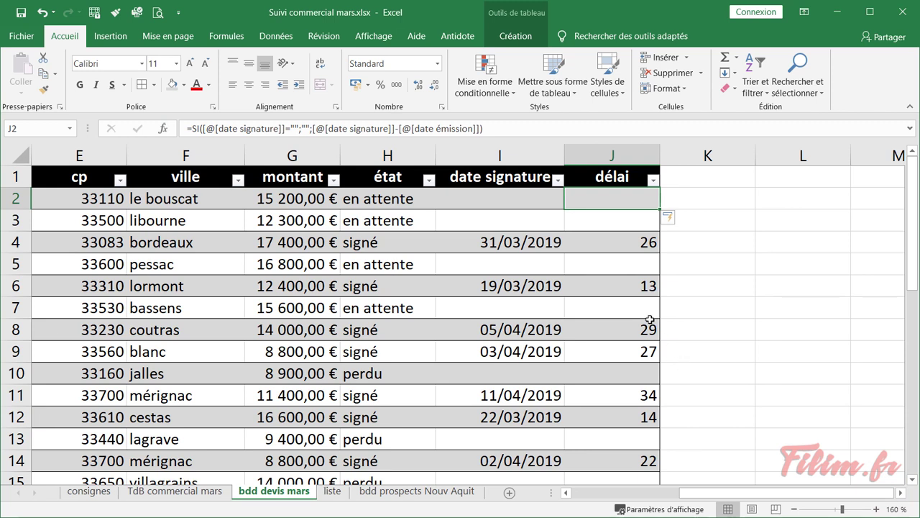
click(588, 227)
click(592, 247)
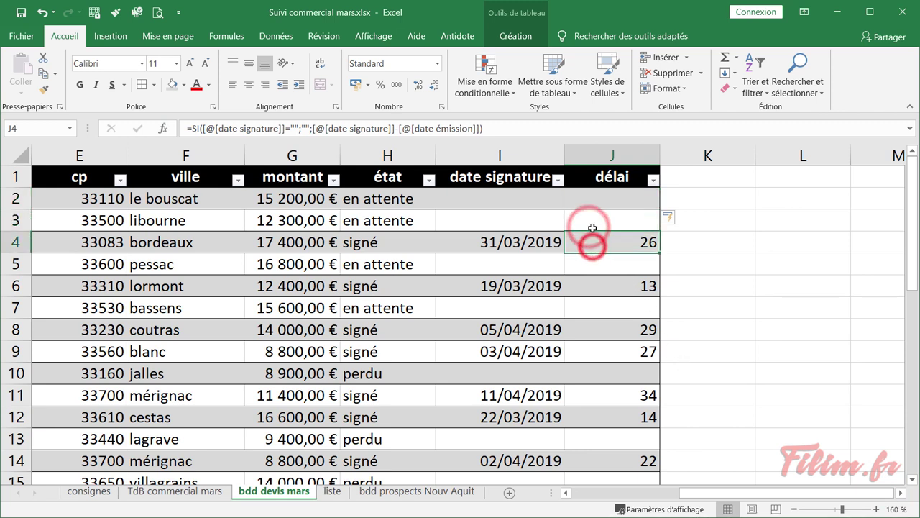
click(594, 227)
click(592, 246)
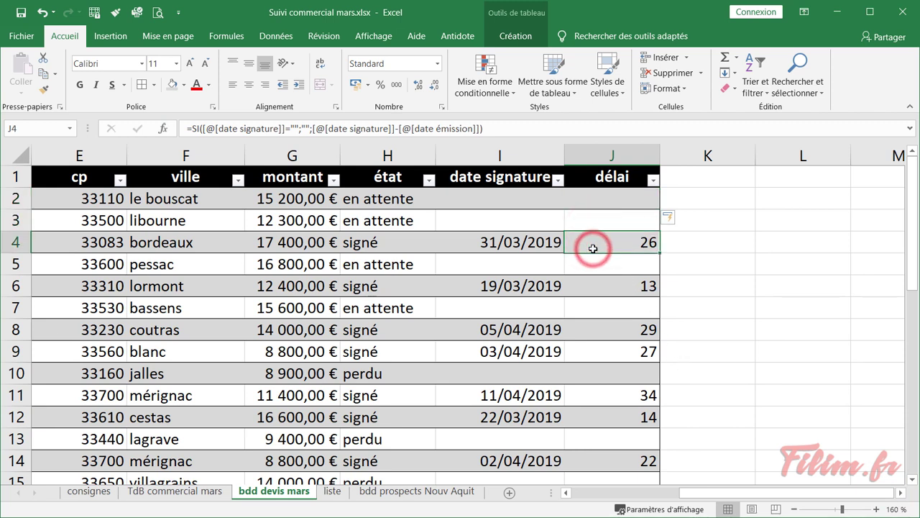
click(597, 268)
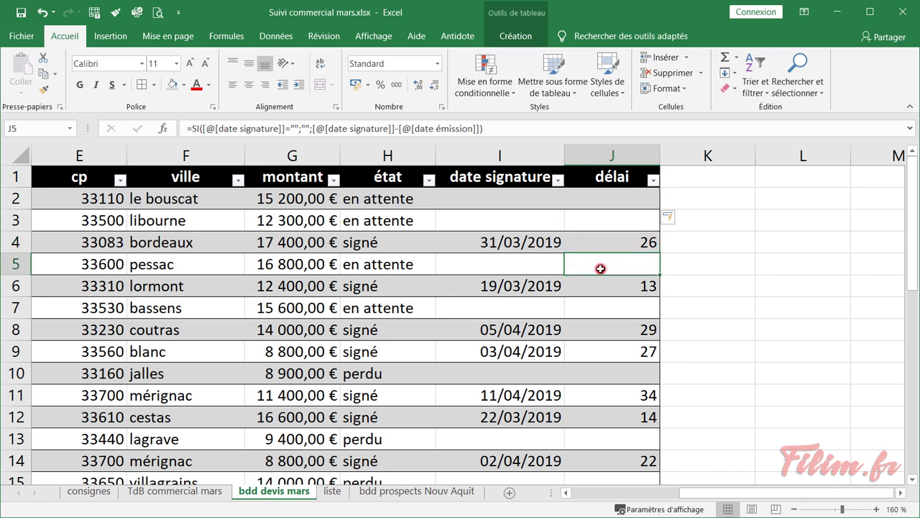
click(604, 198)
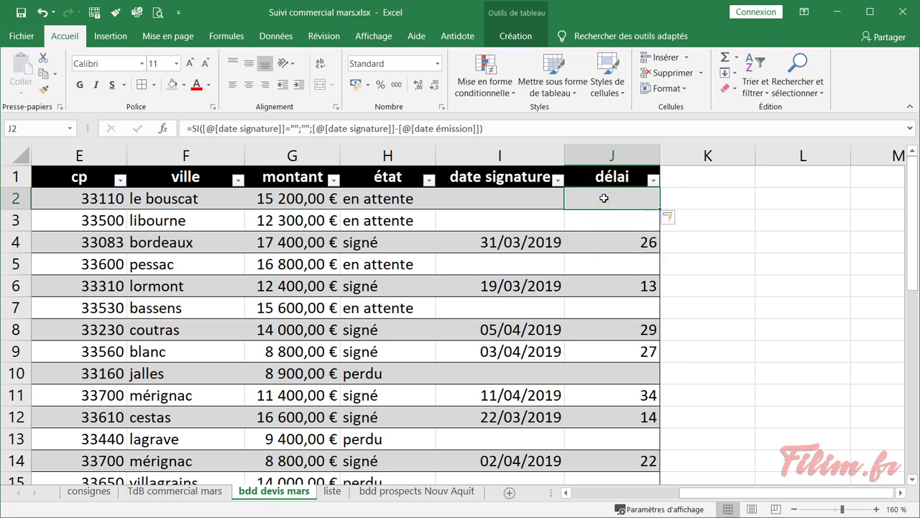
Review the calculated-column correction options for délai, and inspect the délai and date signature cells of the first unsigned quotes
key(BackSpace)
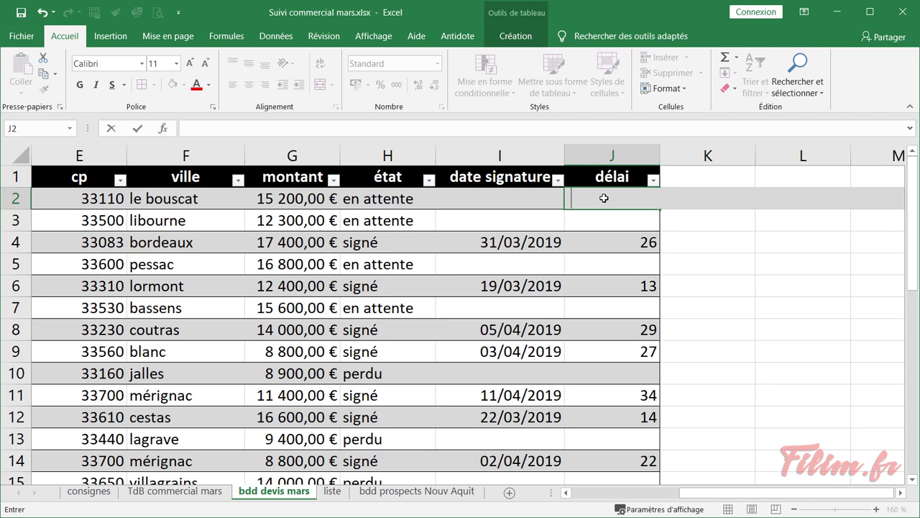
key(Escape)
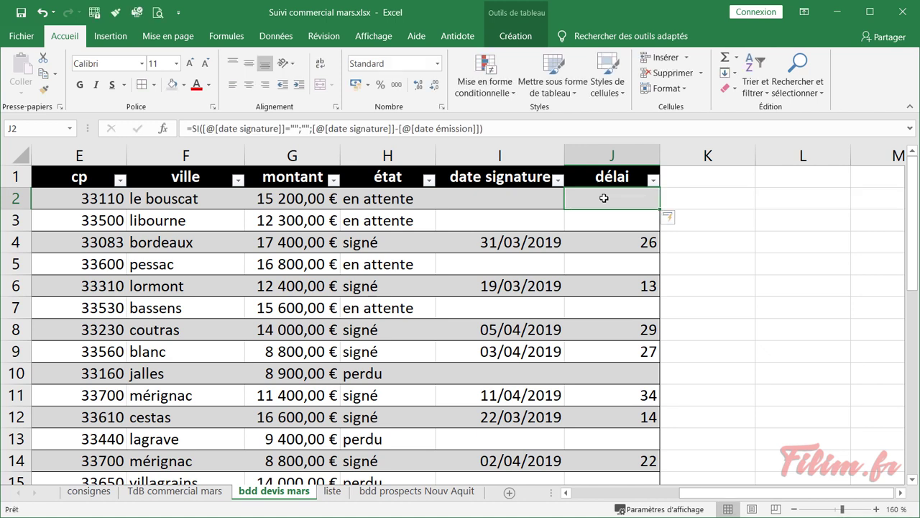
key(Down)
key(Down)
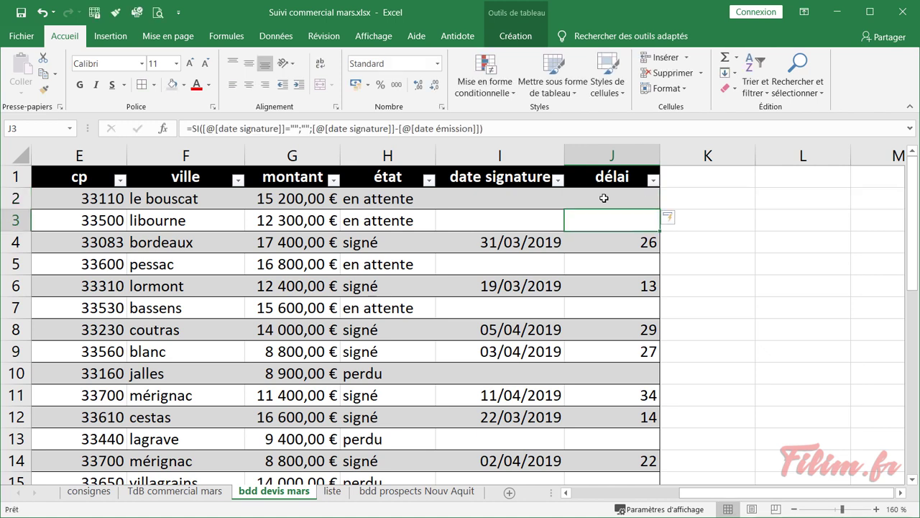
click(664, 216)
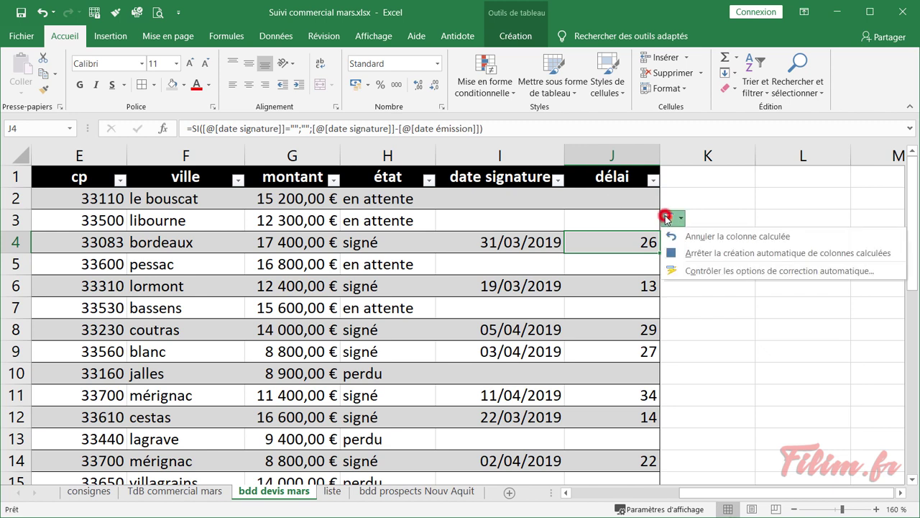
click(601, 215)
click(481, 213)
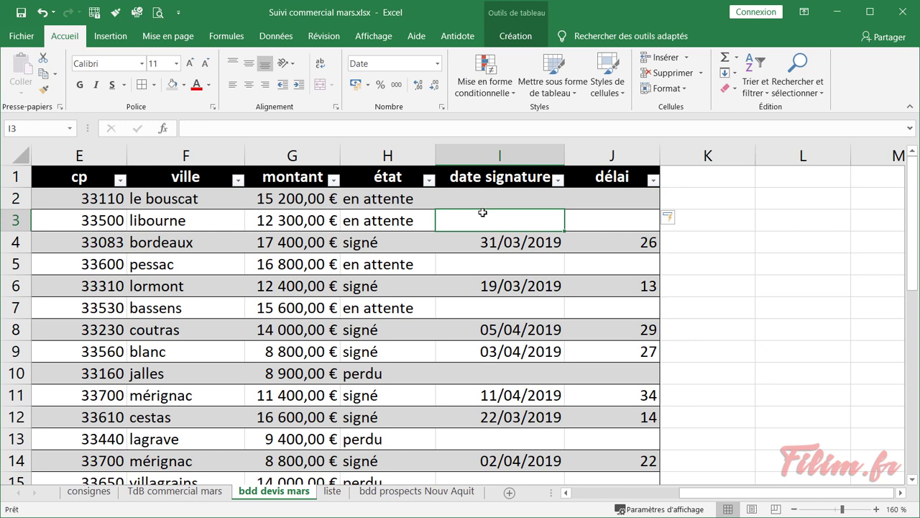
click(612, 202)
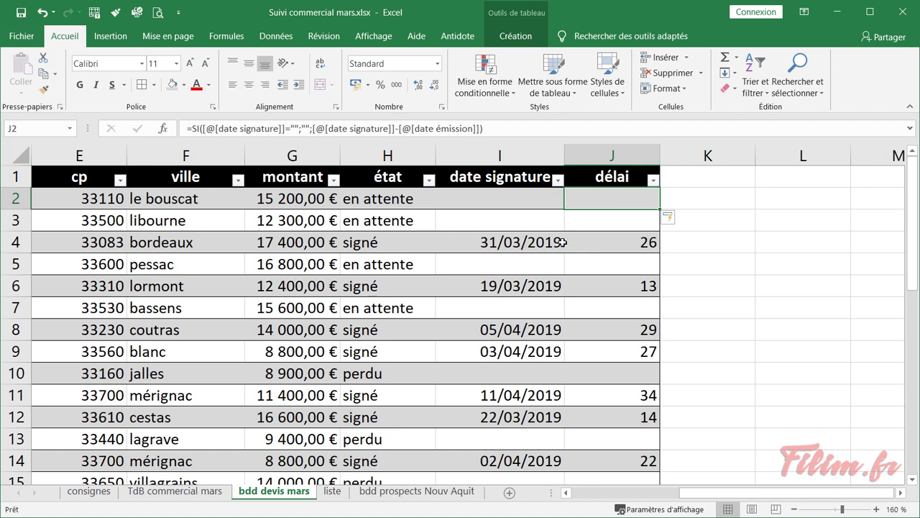
Examine the délai column in bdd devis mars against the état and date signature columns, and the empty Délai moyen cell on the dashboard
click(152, 491)
click(198, 428)
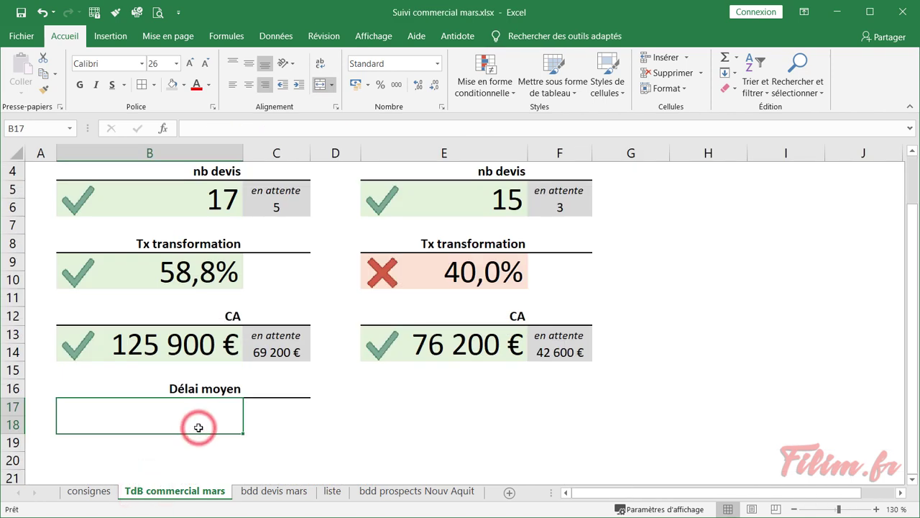
click(244, 491)
click(591, 167)
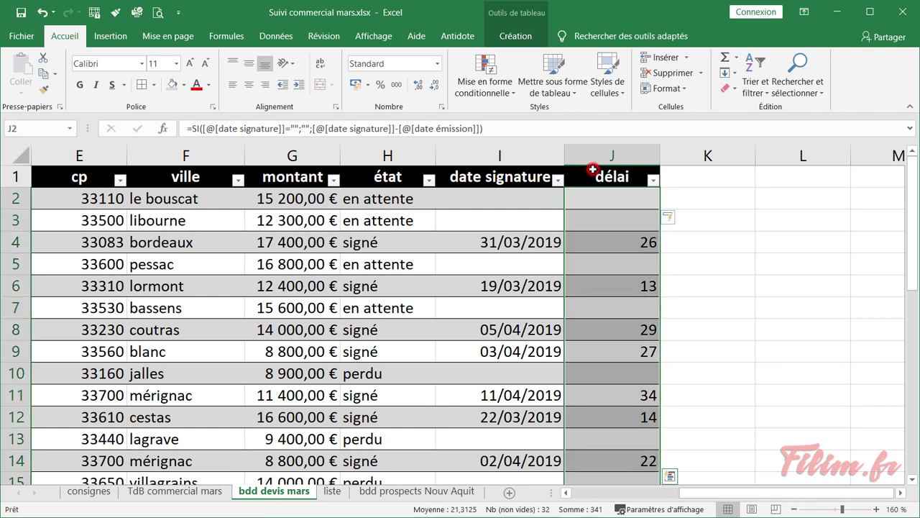
drag(729, 494, 750, 499)
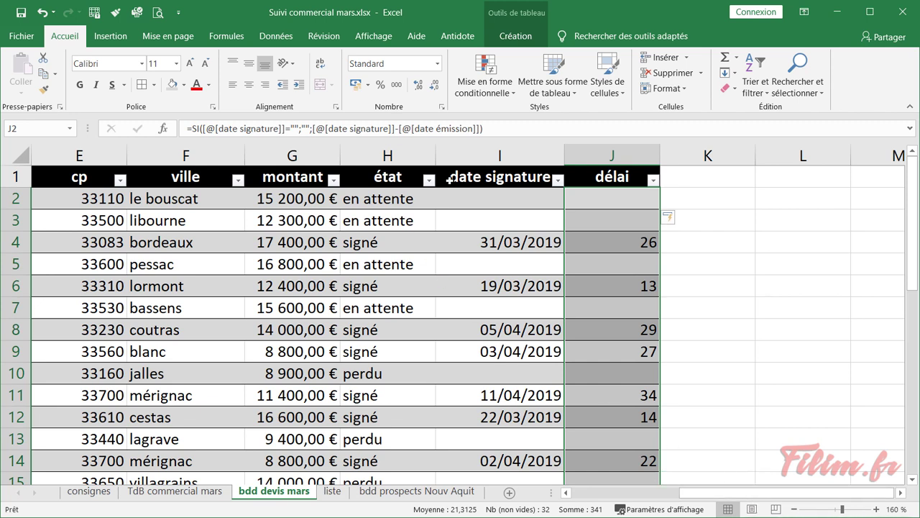
click(636, 221)
click(632, 202)
click(619, 217)
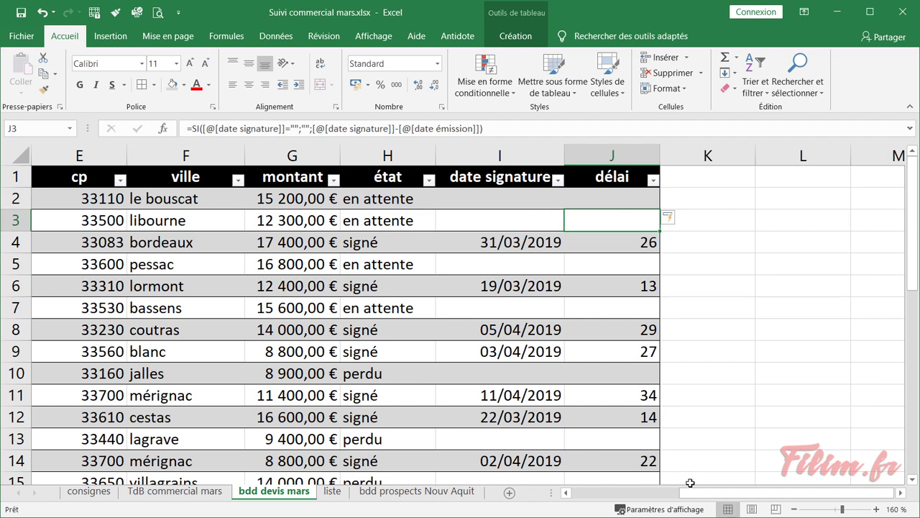
mouse_move(696, 499)
mouse_down()
mouse_move(554, 488)
mouse_move(696, 492)
mouse_up()
click(382, 246)
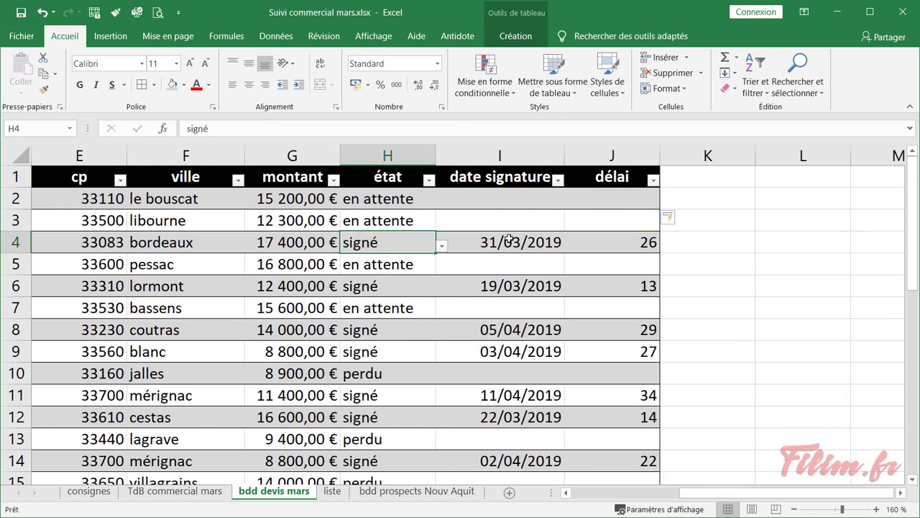
click(614, 166)
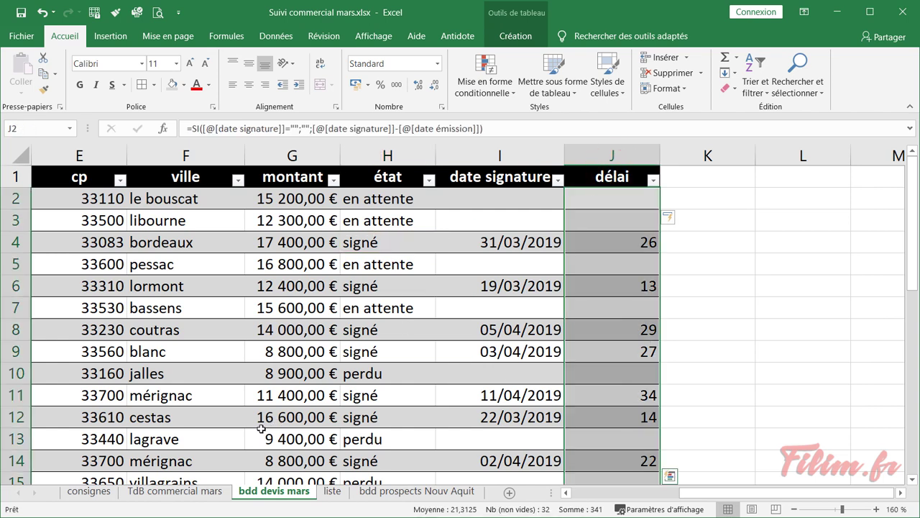
Insert the MOYENNE.SI.ENS function in the first salesperson's Délai moyen cell B17 on the TdB commercial mars sheet
click(206, 492)
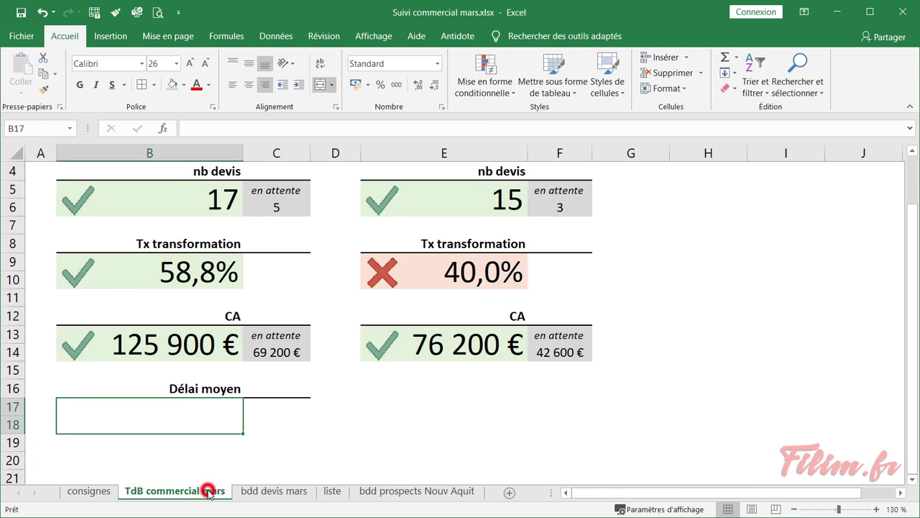
click(163, 128)
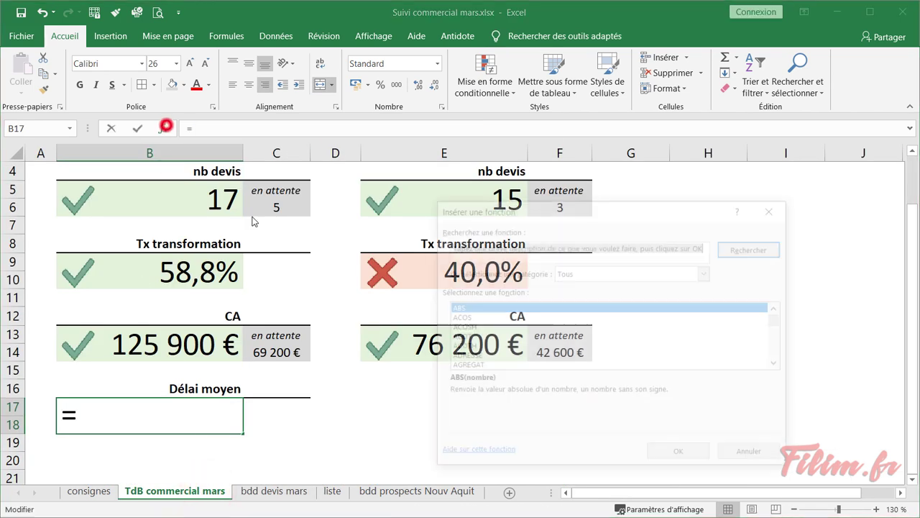
click(555, 329)
text(moy)
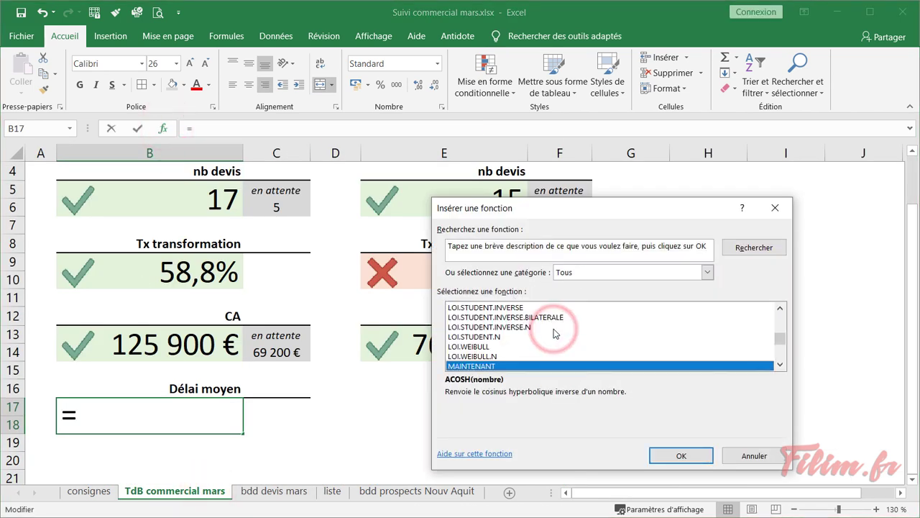
scroll(554, 333, down, 2)
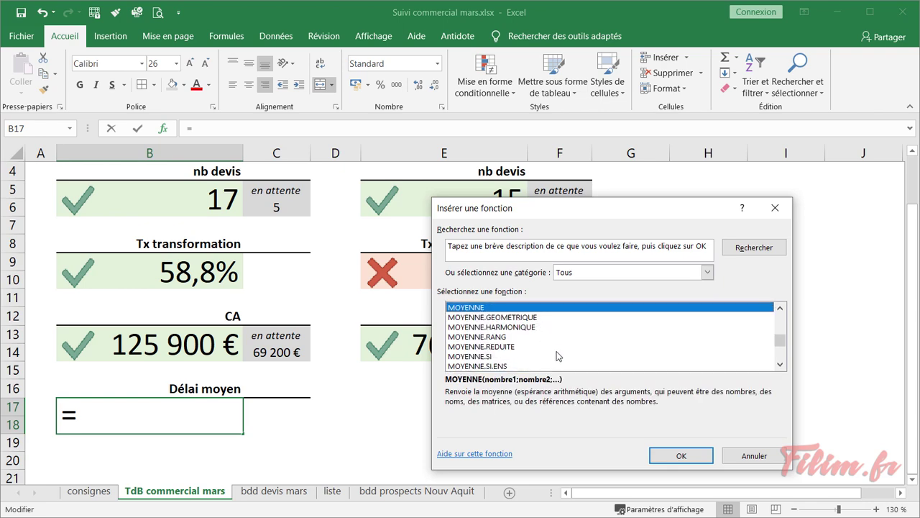
click(534, 366)
scroll(534, 366, down, 1)
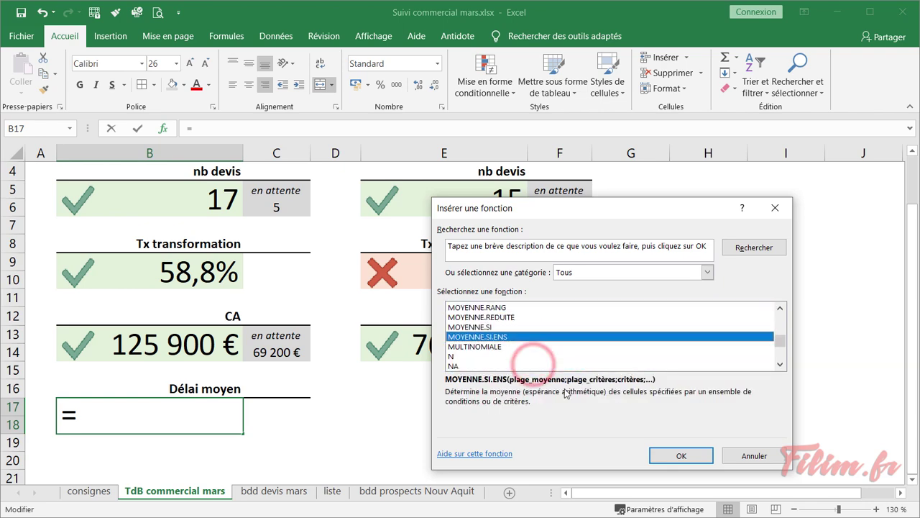
click(686, 455)
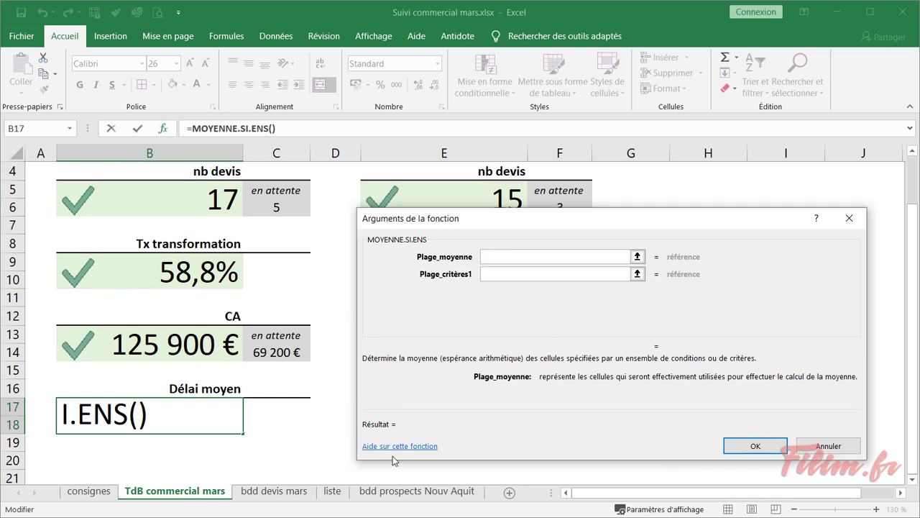
Set Plage_moyenne to the délai data cells J2:J33 of the bdd devis mars sheet
click(333, 495)
click(287, 495)
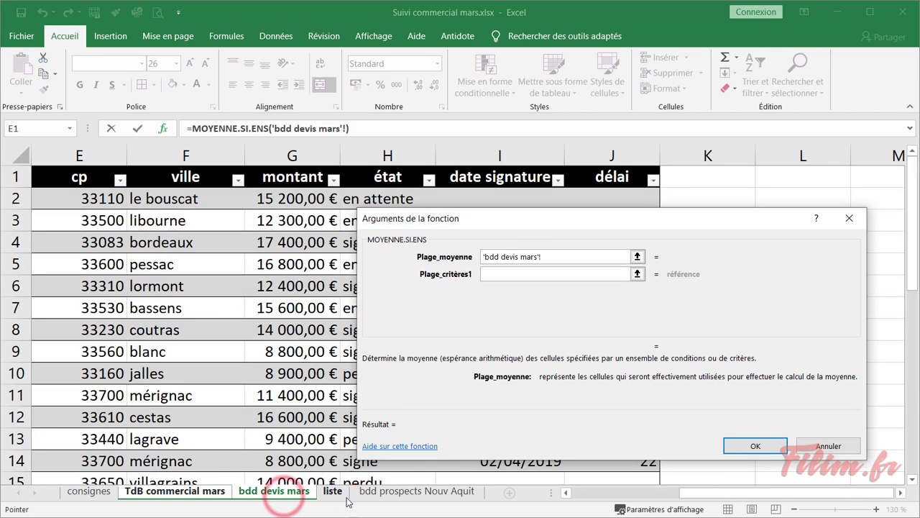
drag(546, 222, 653, 266)
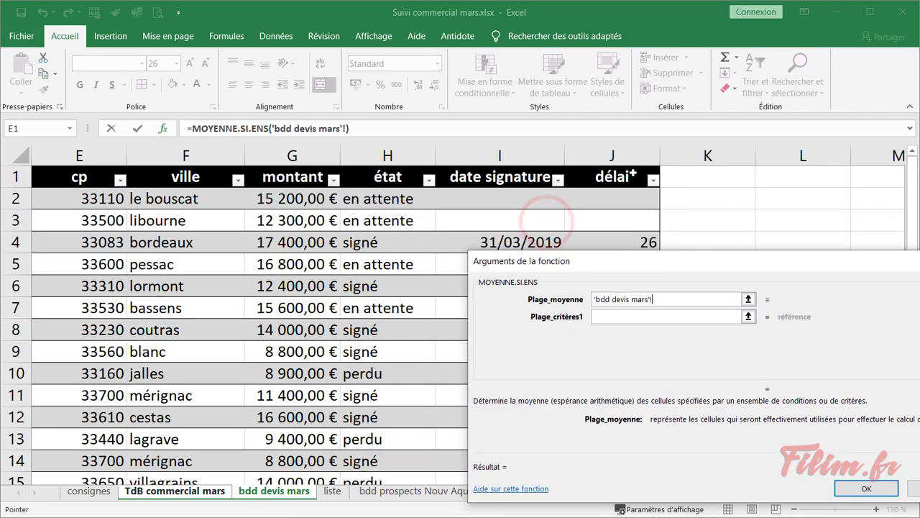
click(632, 171)
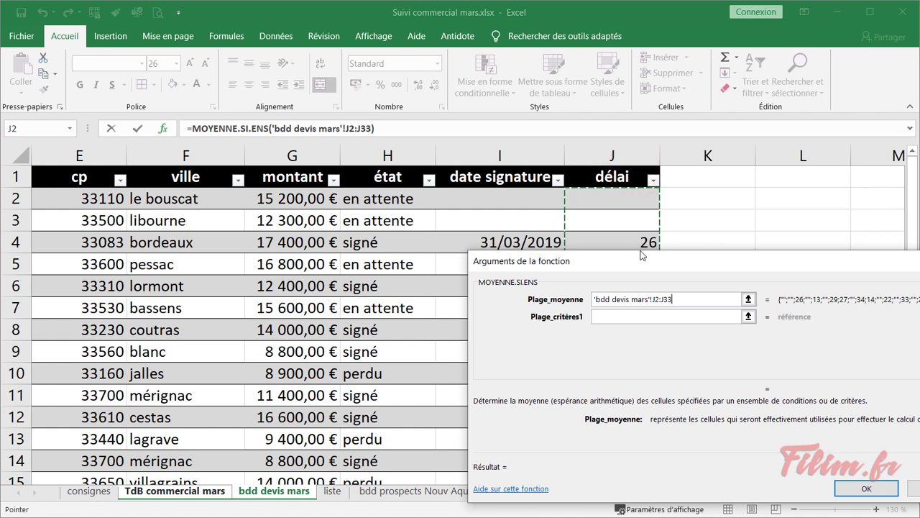
drag(630, 271, 504, 231)
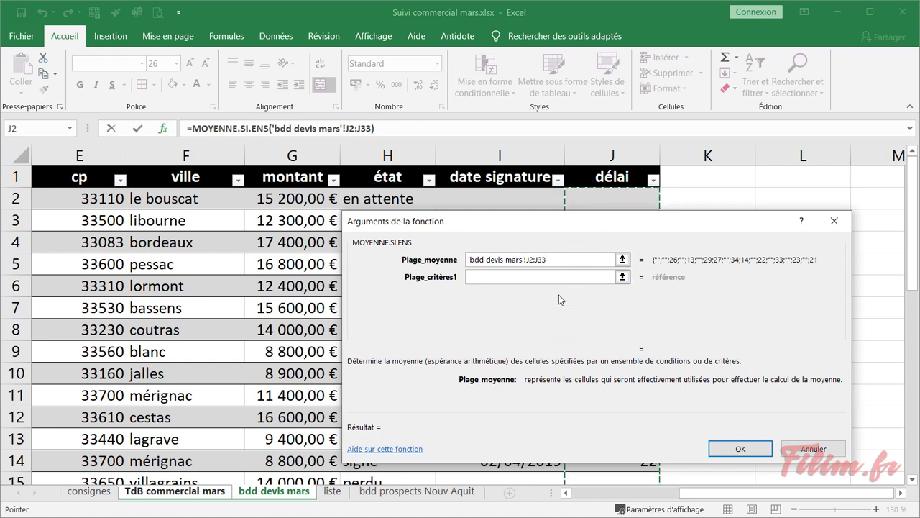
Replace the Plage_moyenne range with the entire délai column J:J of bdd devis mars
double_click(543, 259)
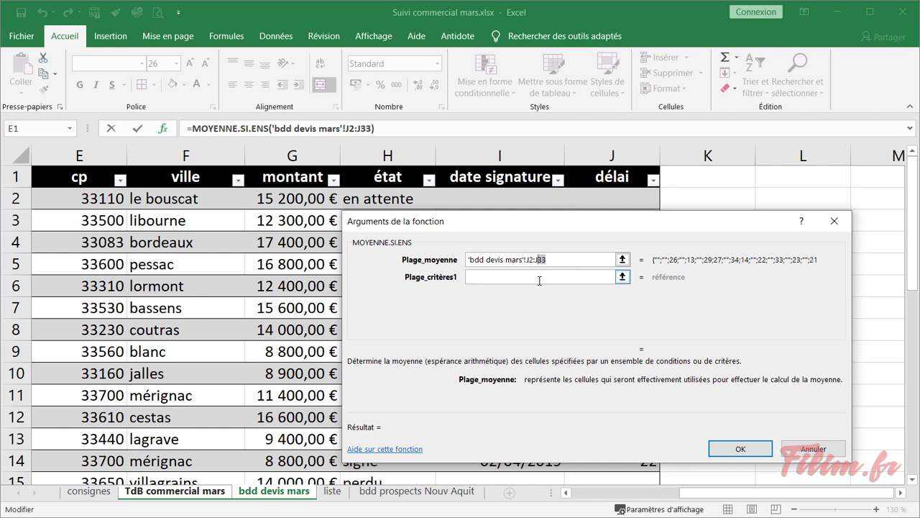
drag(572, 259, 469, 260)
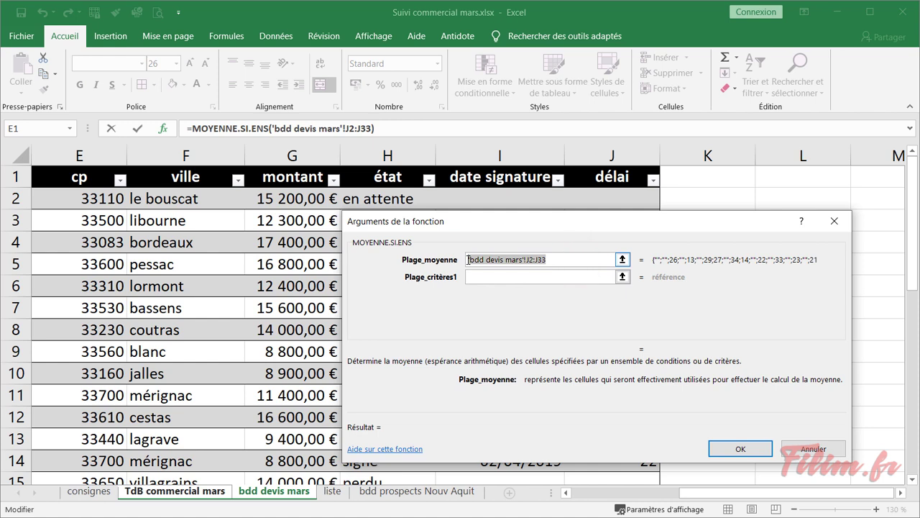
key(Delete)
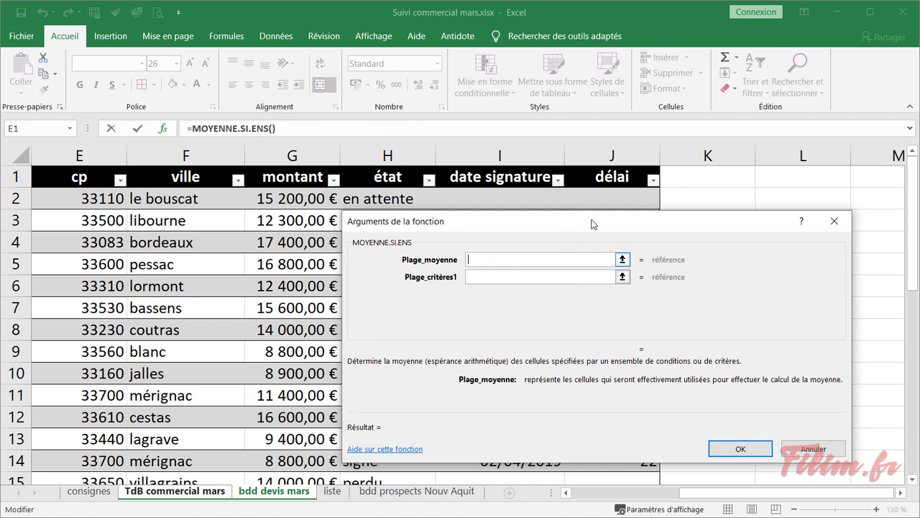
click(597, 156)
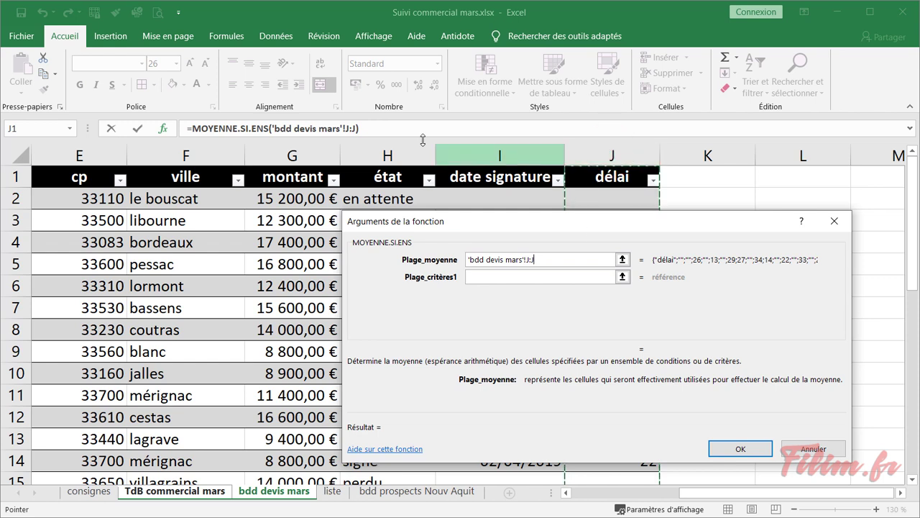
Set Plage_critères1 to the commercial column B:B of bdd devis mars and Critères1 to the salesperson name cell B2 on the dashboard
click(479, 276)
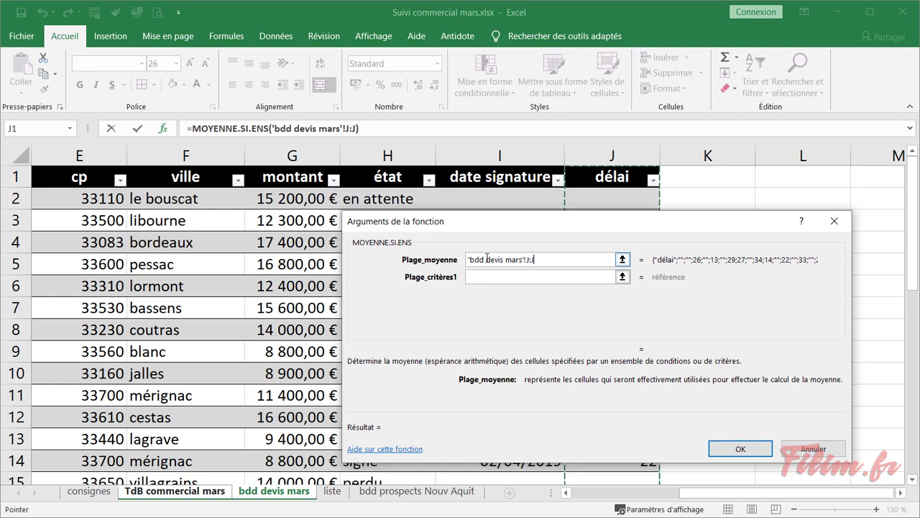
click(485, 278)
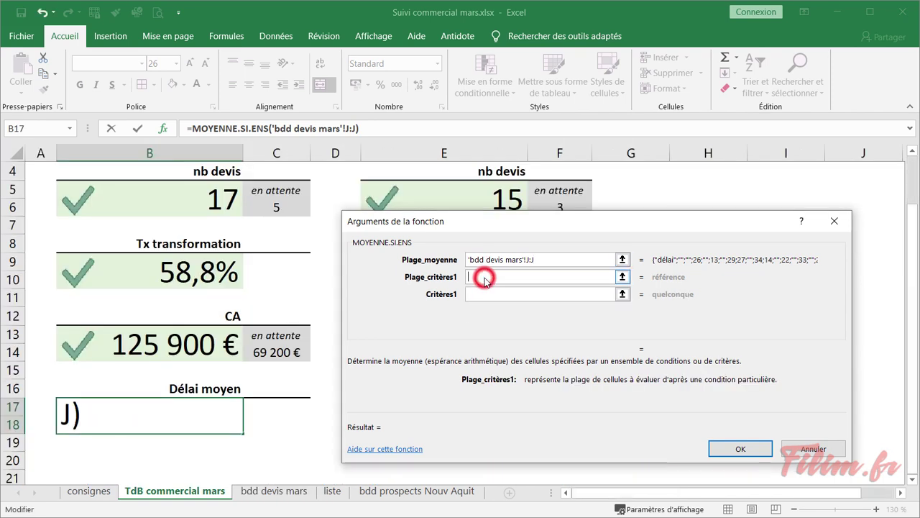
click(272, 491)
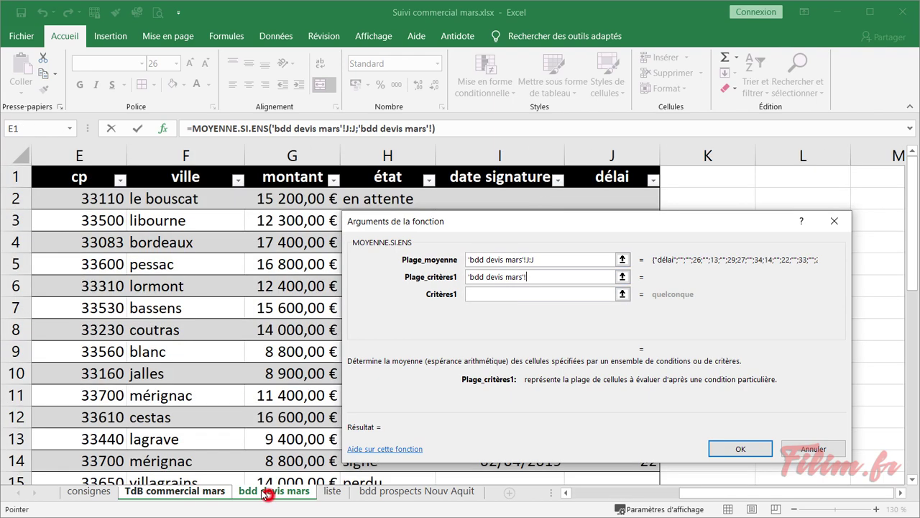
click(592, 489)
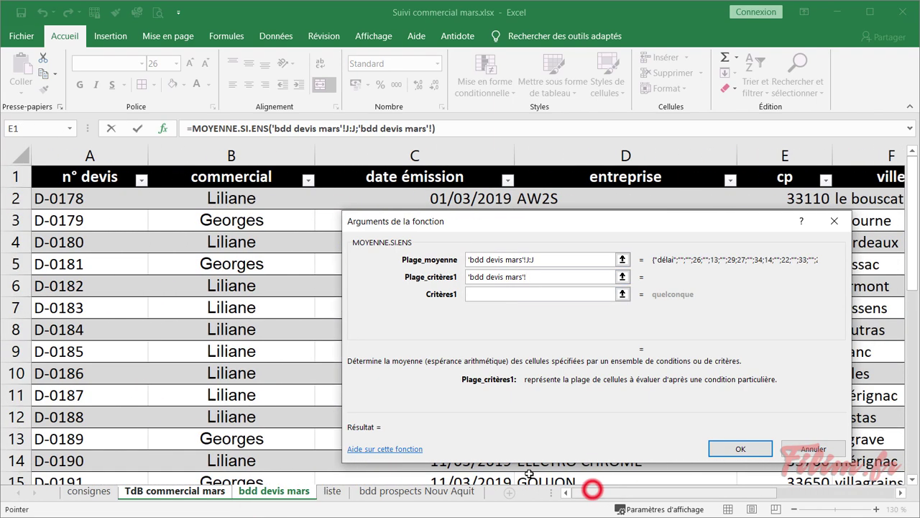
click(243, 158)
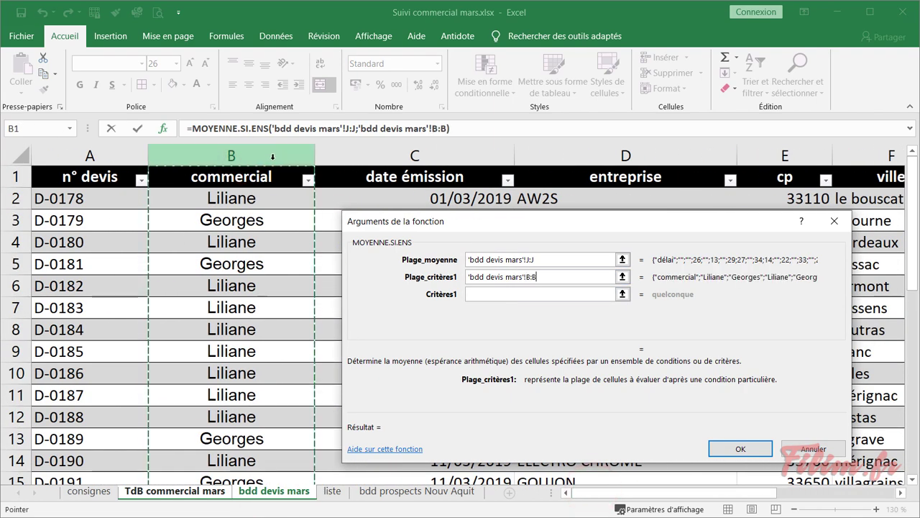
click(489, 293)
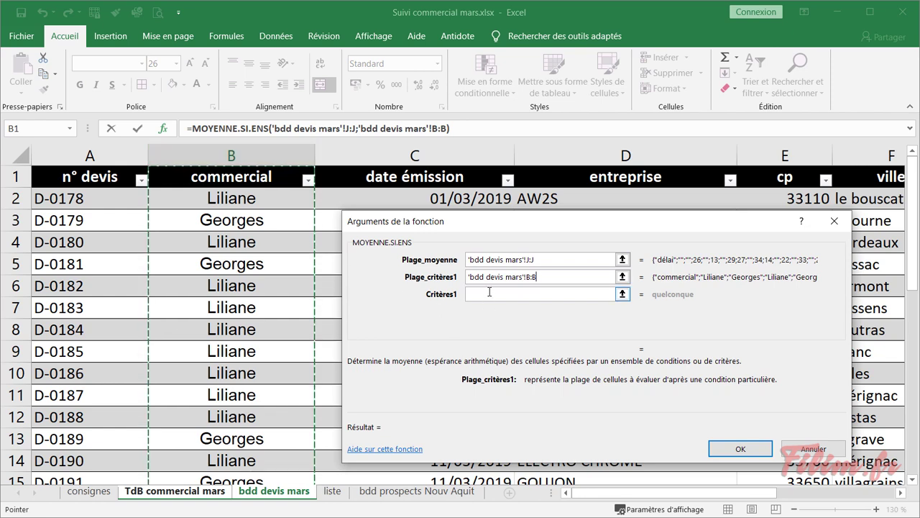
click(489, 292)
scroll(195, 282, up, 1)
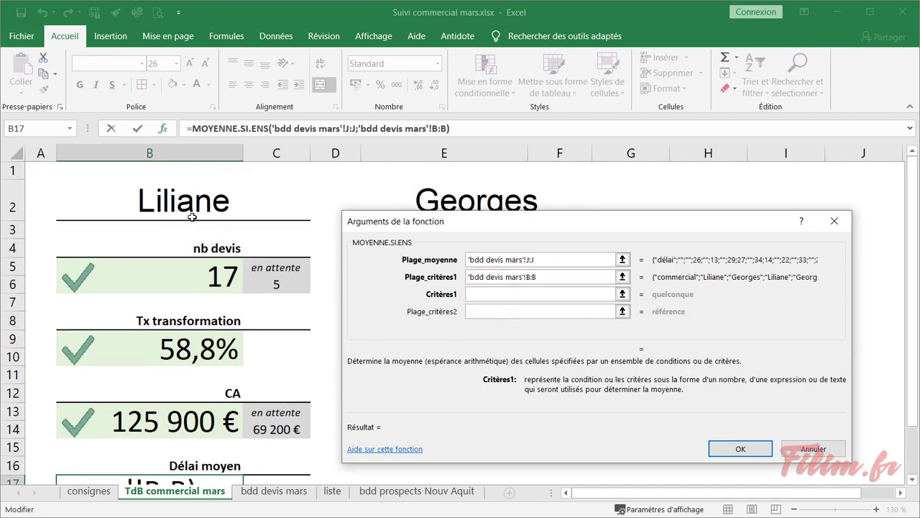
click(189, 199)
scroll(223, 273, down, 1)
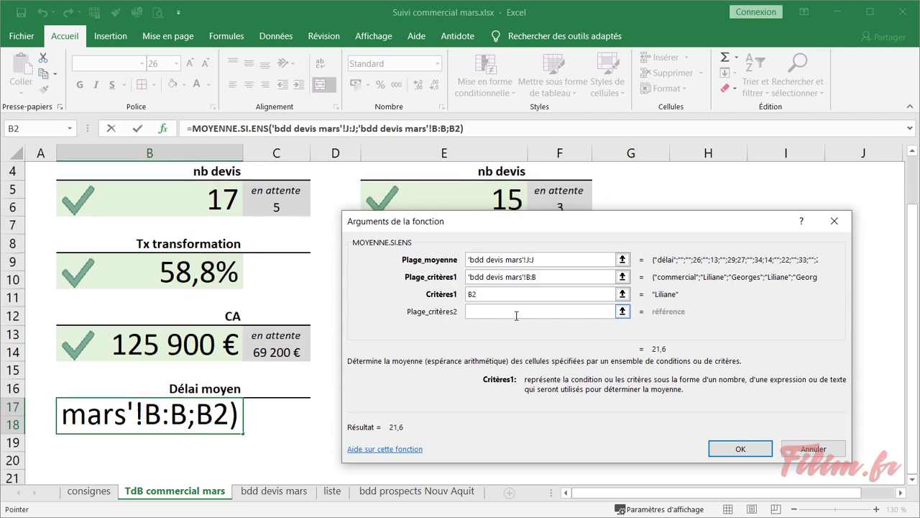
Set Plage_critères2 to the état column H:H of bdd devis mars with Critères2 "signé", and validate the average formula
click(510, 311)
click(297, 496)
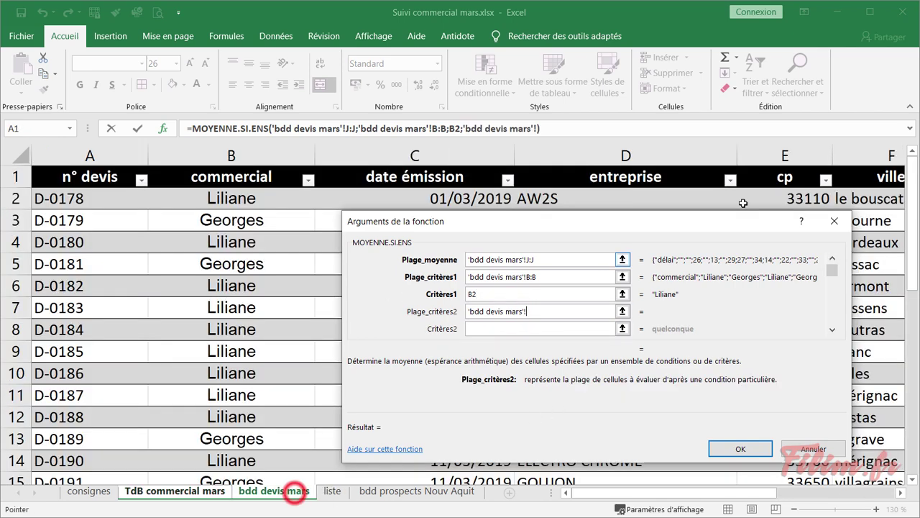
drag(720, 493, 781, 492)
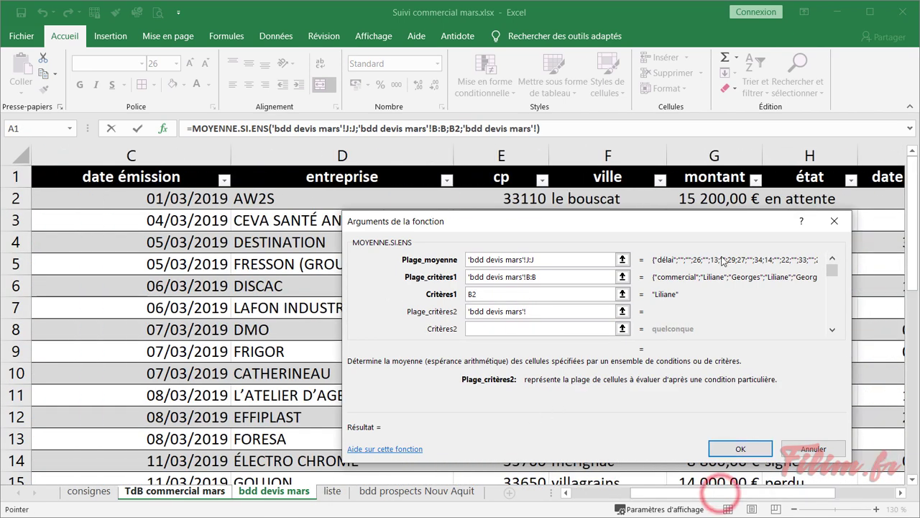
click(810, 157)
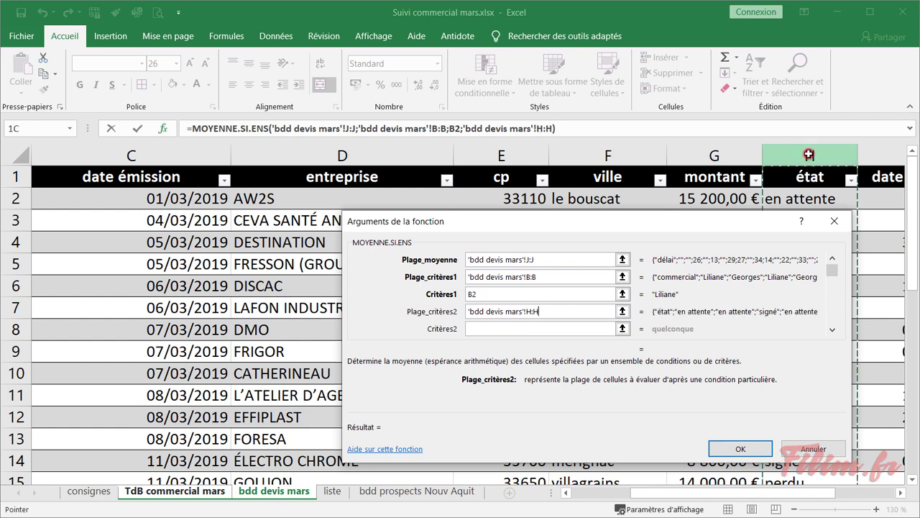
click(530, 327)
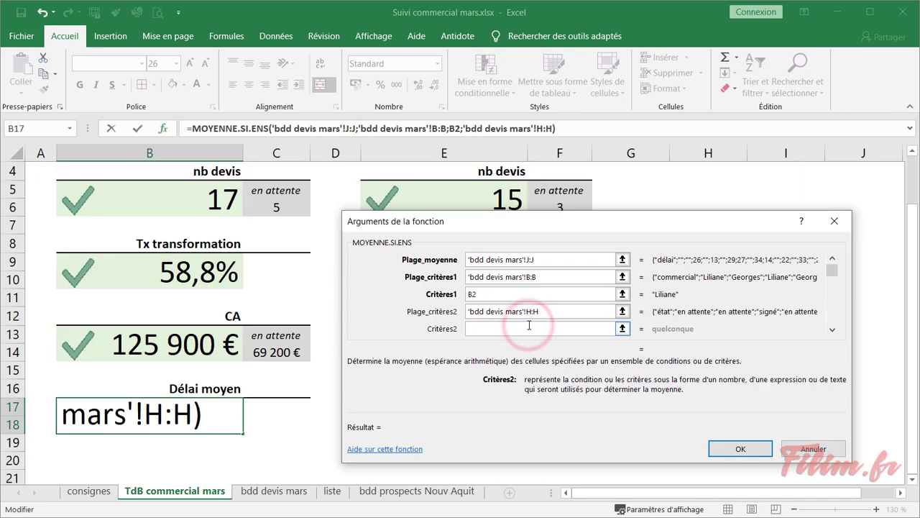
text(signé)
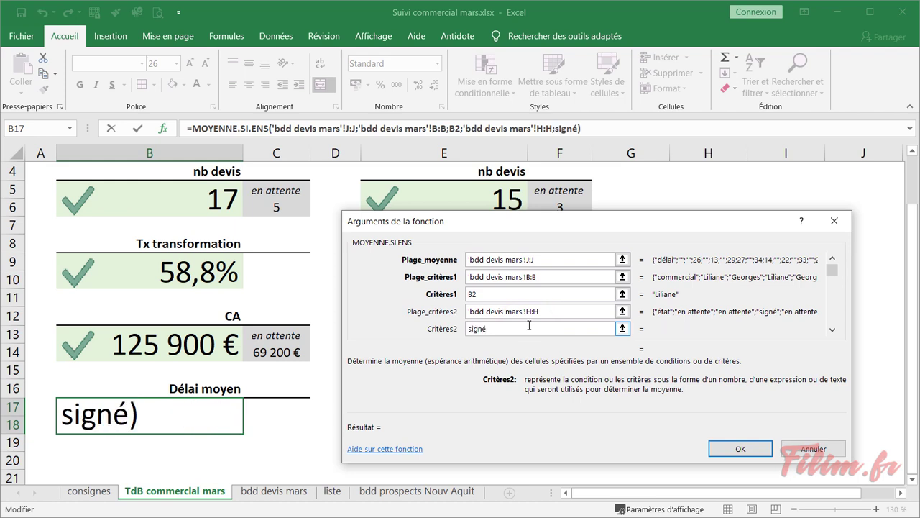
click(541, 313)
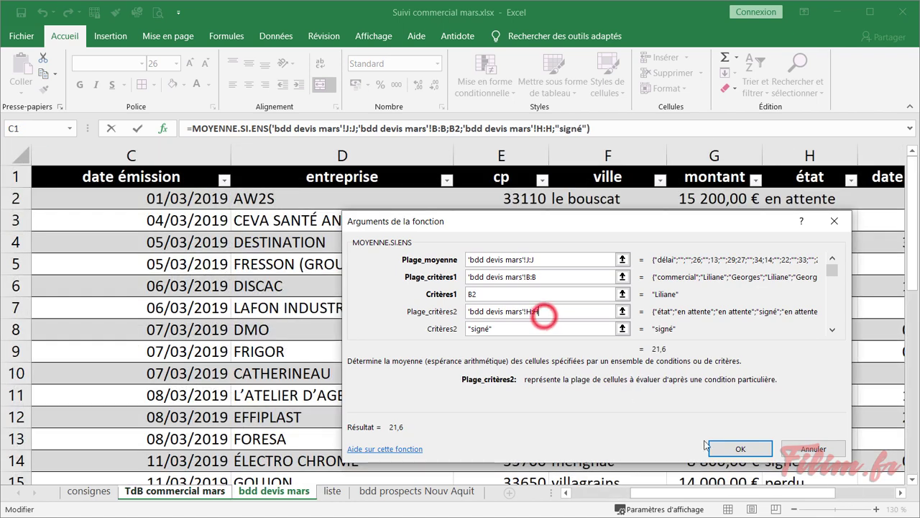
click(745, 448)
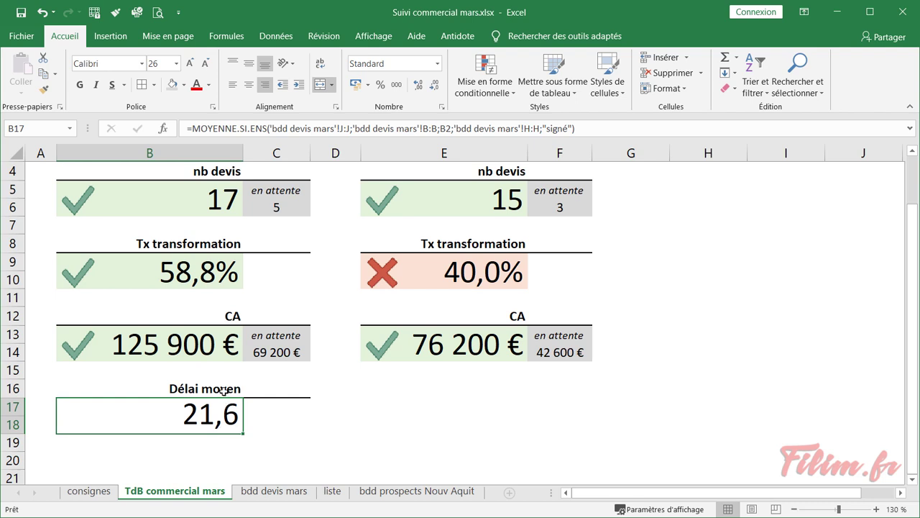
Copy the Délai moyen block B16:C18 to E16 under the second salesperson's indicators
drag(224, 391, 256, 407)
key(ctrl+c)
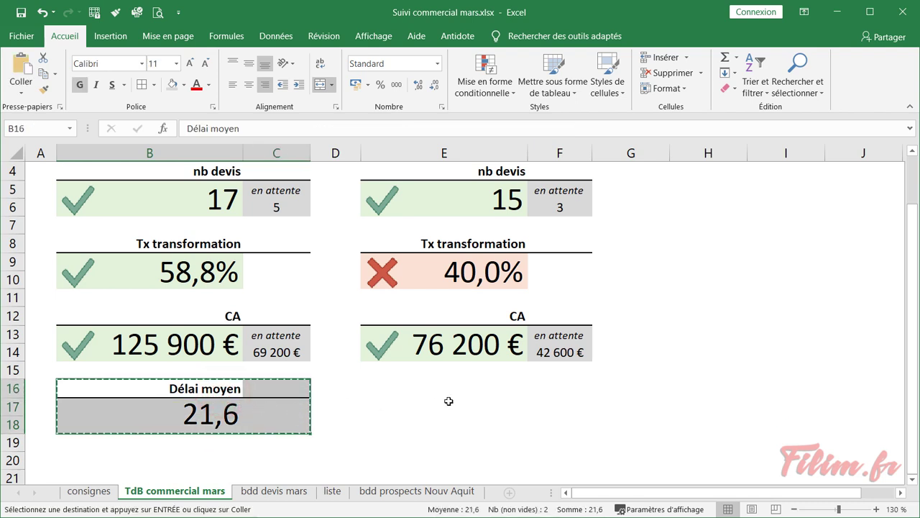
click(437, 392)
key(ctrl+v)
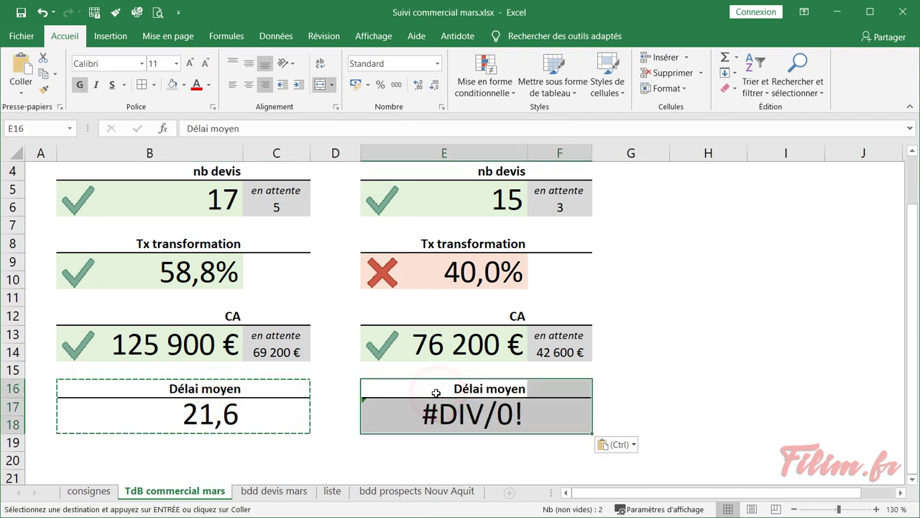
Compare the average formulas in B17 and E17, and examine the pasted formula's function arguments for shifted column references
click(427, 433)
click(249, 424)
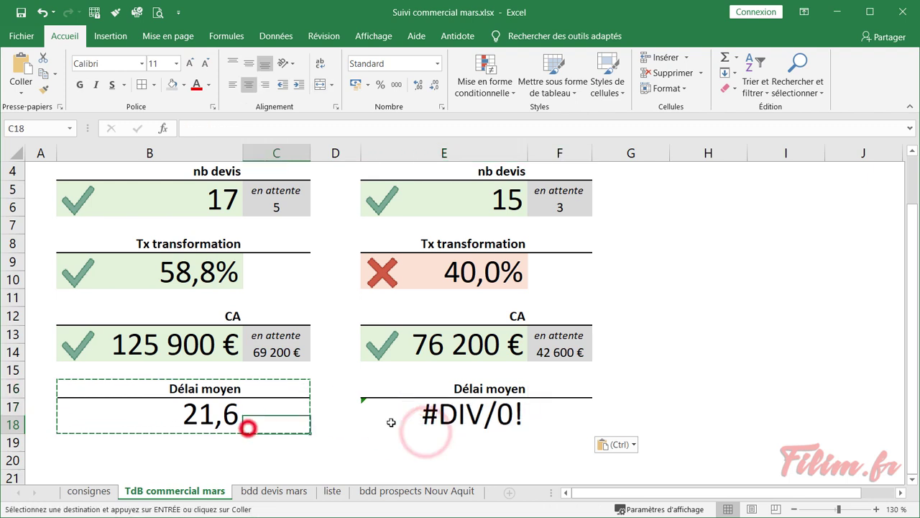
click(190, 425)
click(430, 423)
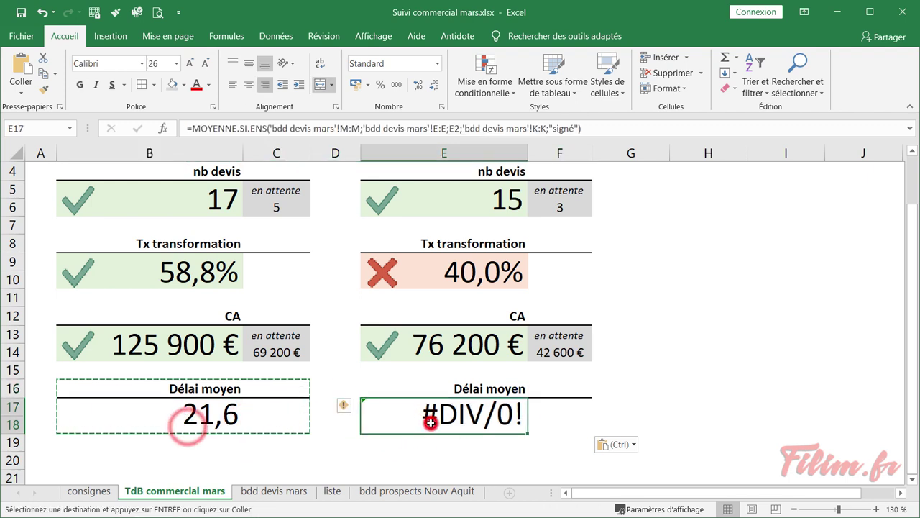
click(207, 418)
click(407, 419)
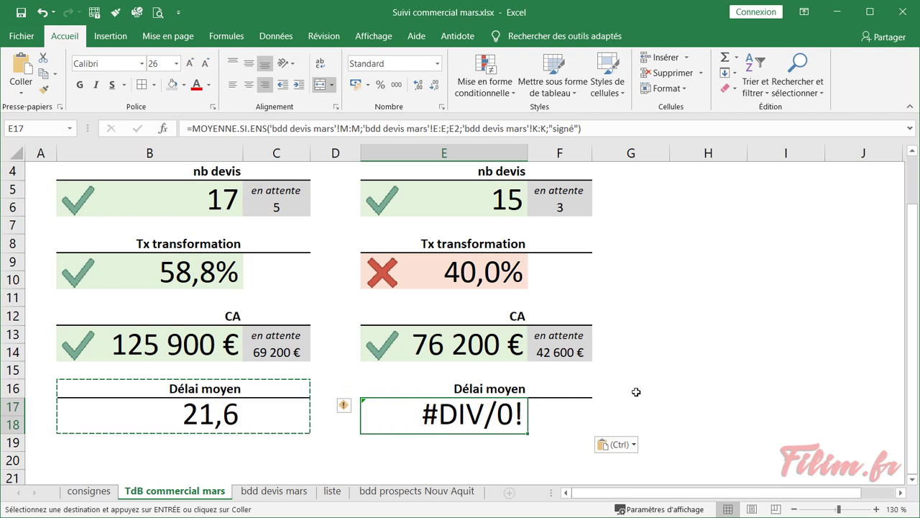
click(701, 391)
click(469, 421)
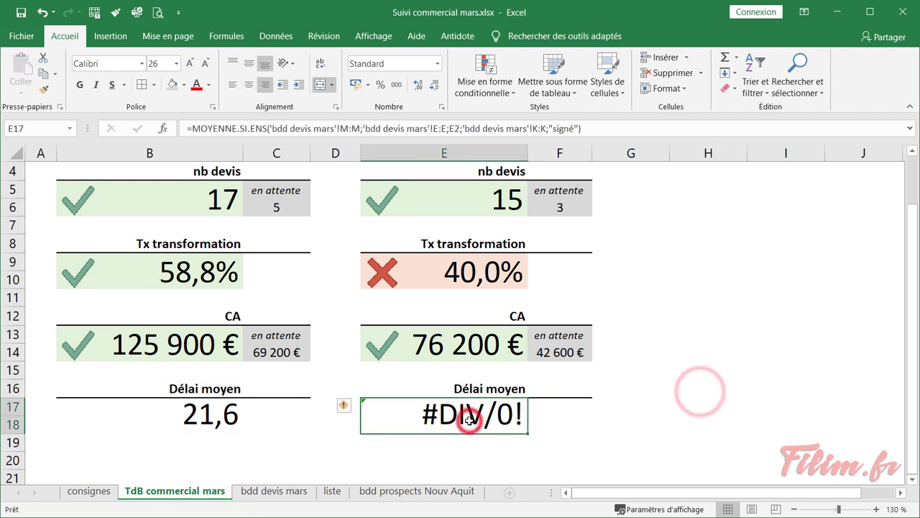
key(Escape)
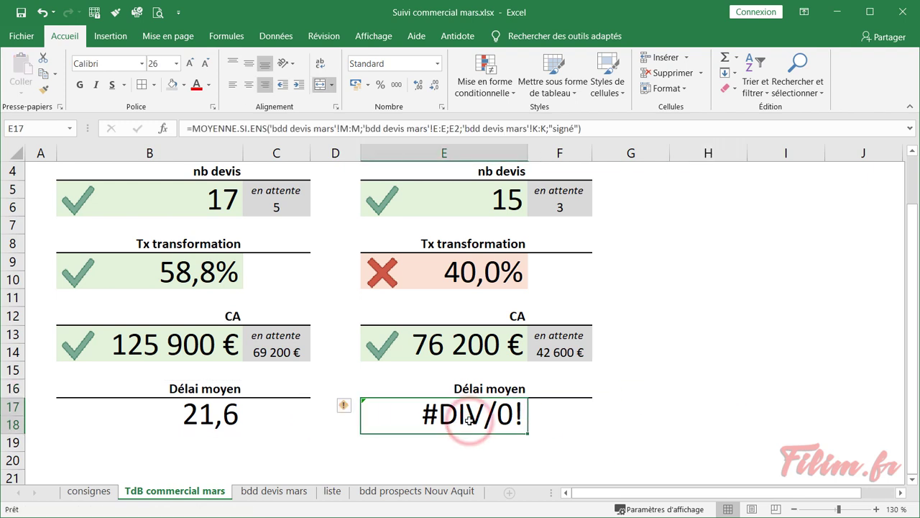
click(167, 417)
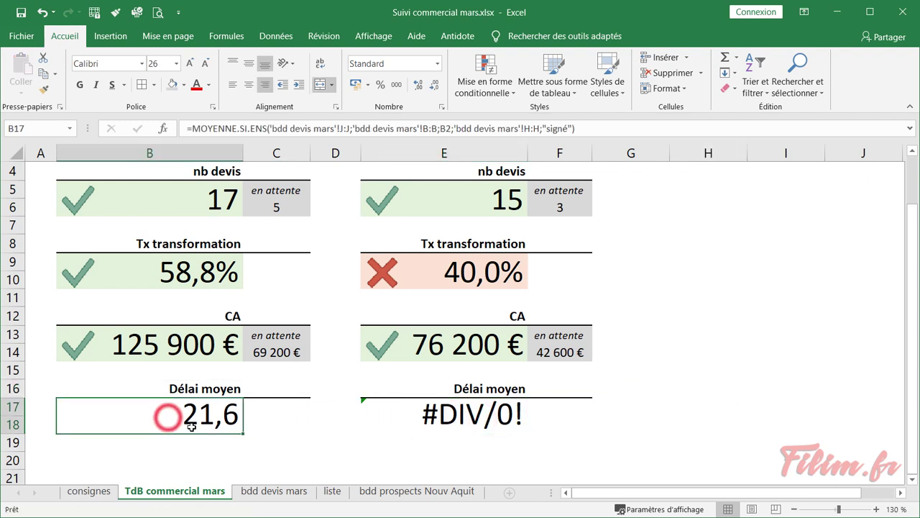
click(425, 408)
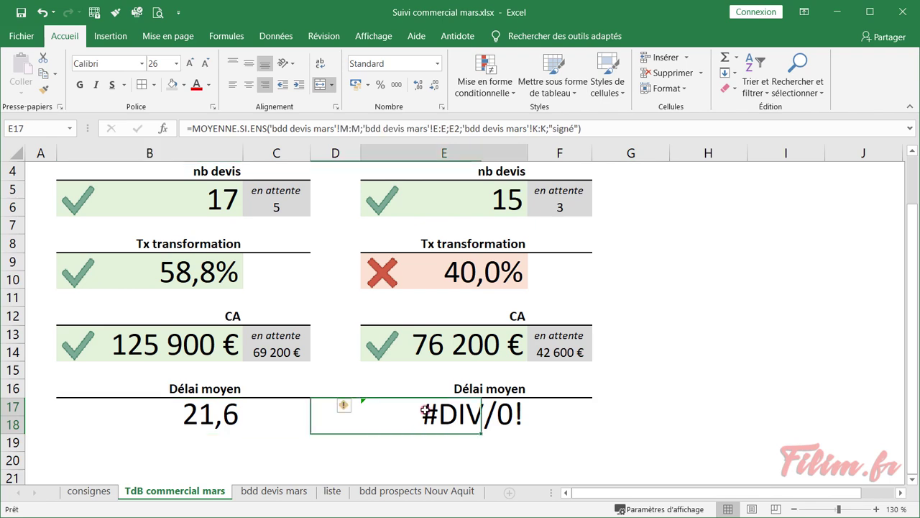
click(165, 129)
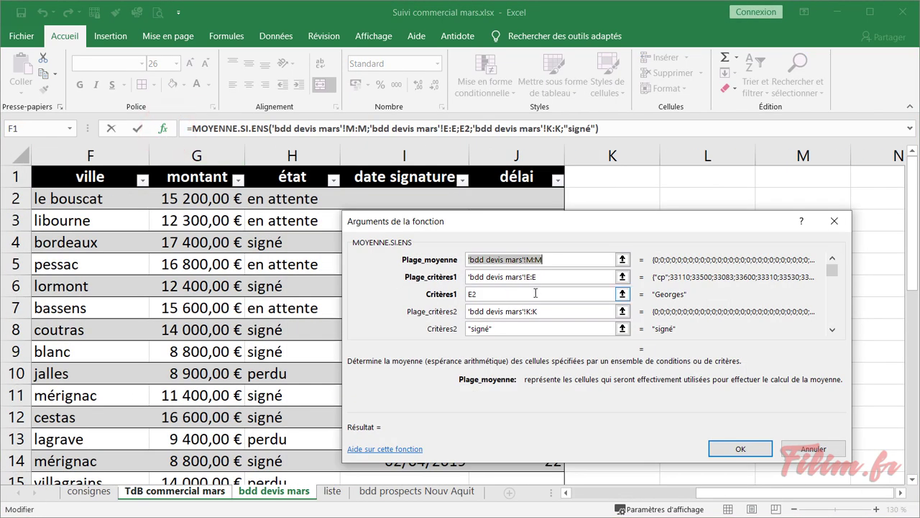
click(741, 449)
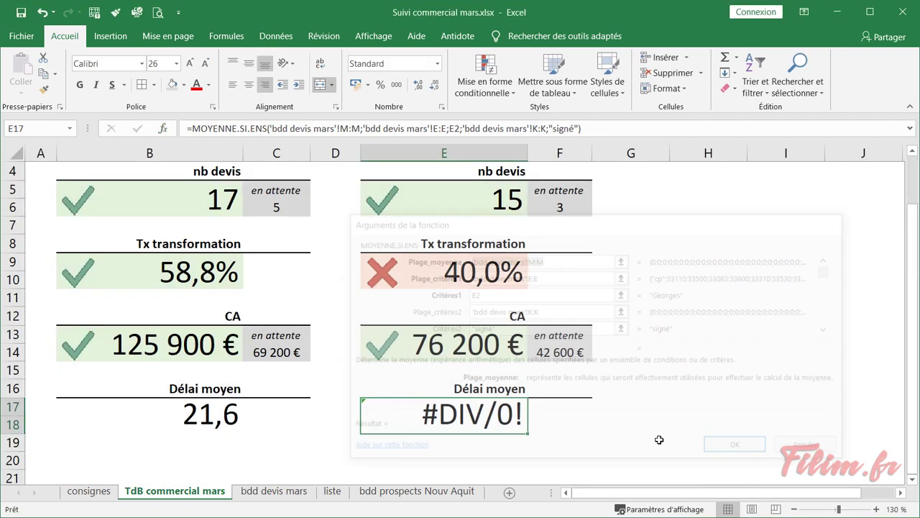
Replace the formula in E17 with a MOYENNE.SI.ENS function whose Plage_moyenne is the délai column J:J of bdd devis mars
key(Delete)
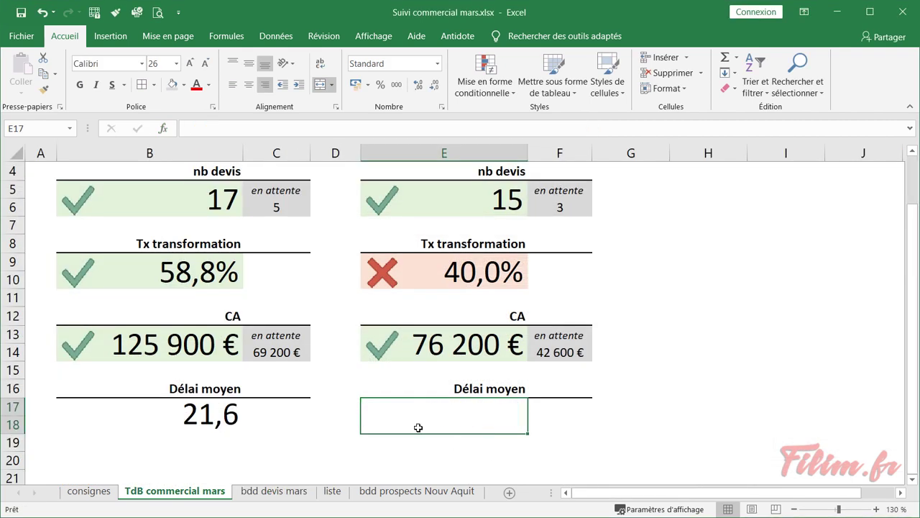
click(164, 128)
click(510, 340)
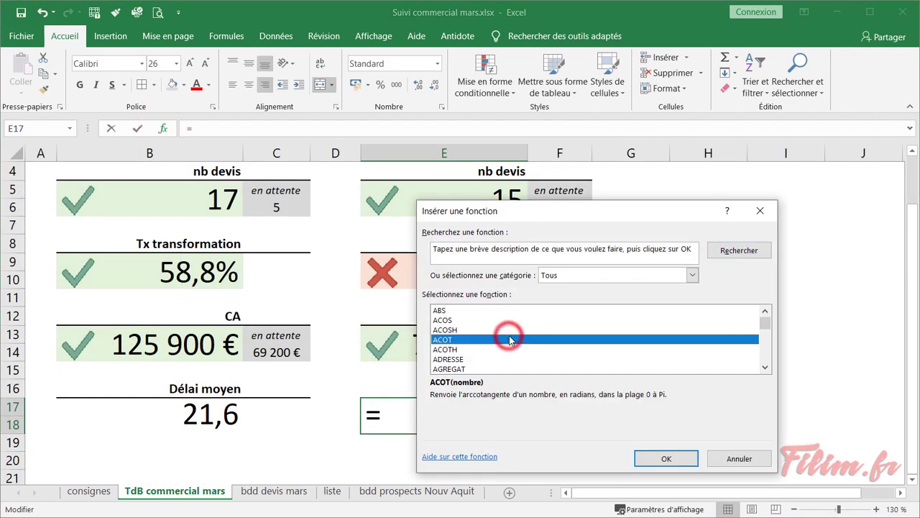
text(moy)
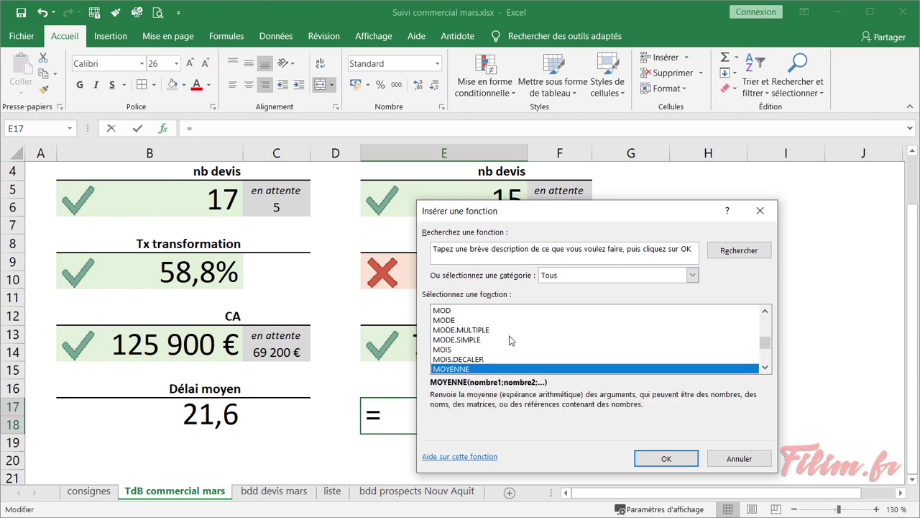
scroll(515, 357, down, 2)
scroll(515, 349, down, 1)
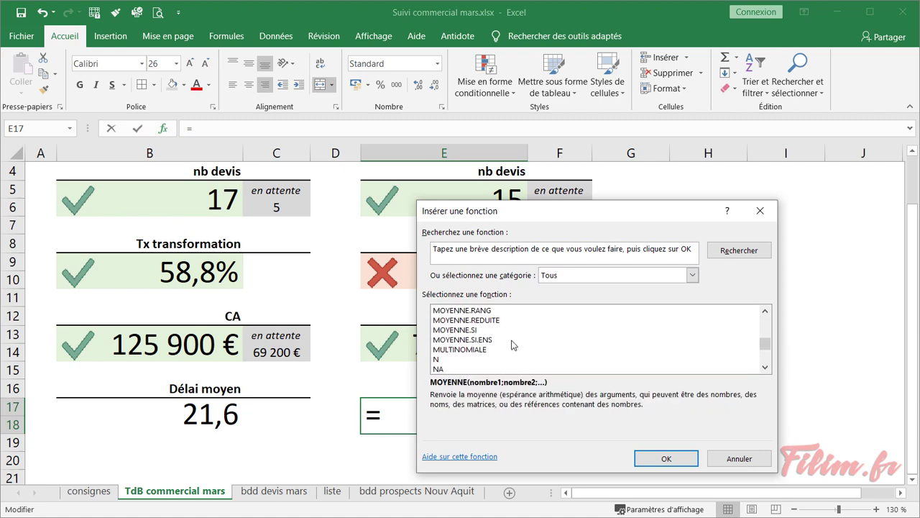
double_click(513, 345)
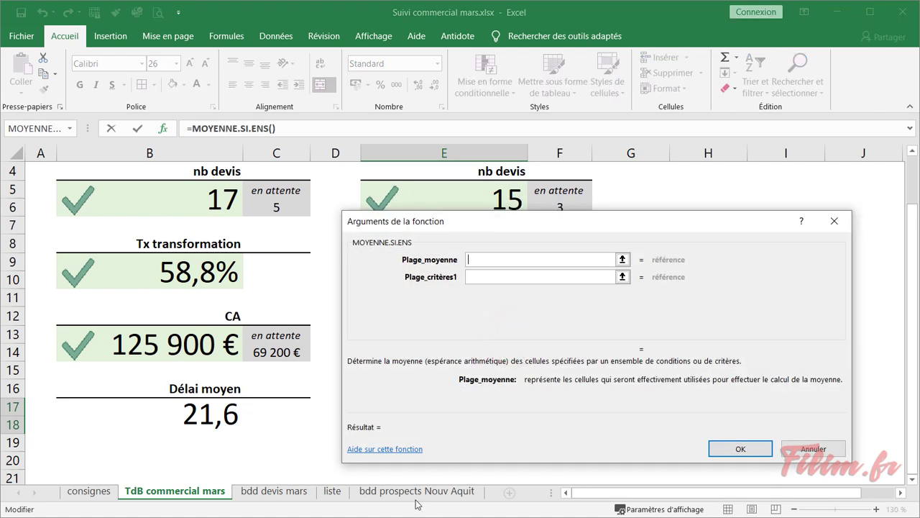
click(296, 492)
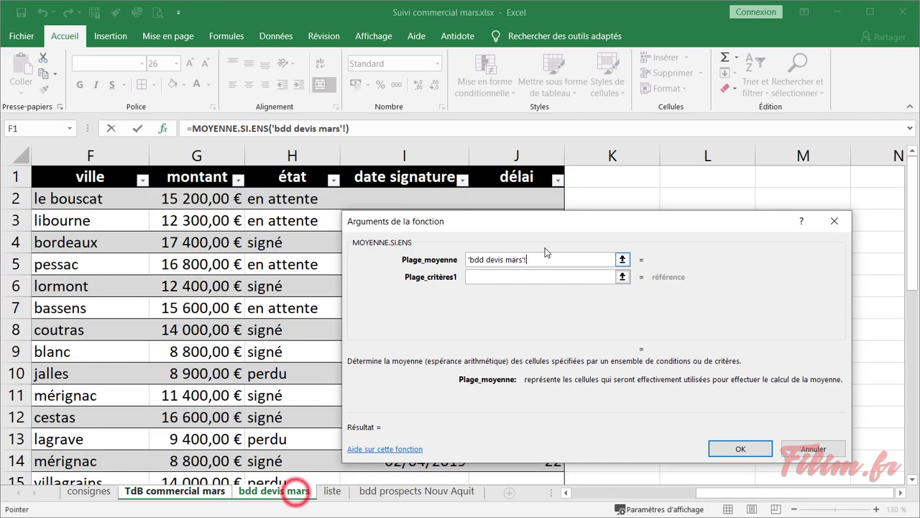
click(515, 156)
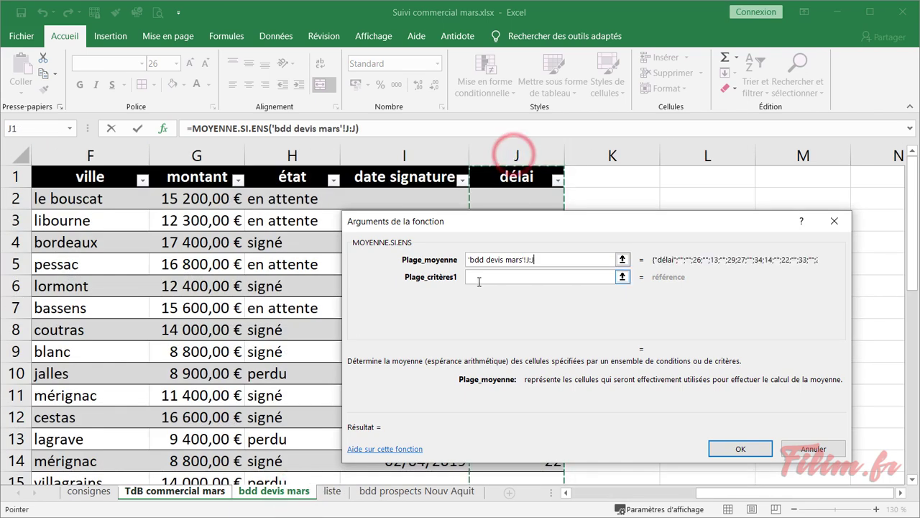
Set Plage_critères1 to the commercial column B:B of bdd devis mars and Critères1 to the dashboard's name cell E2
click(478, 279)
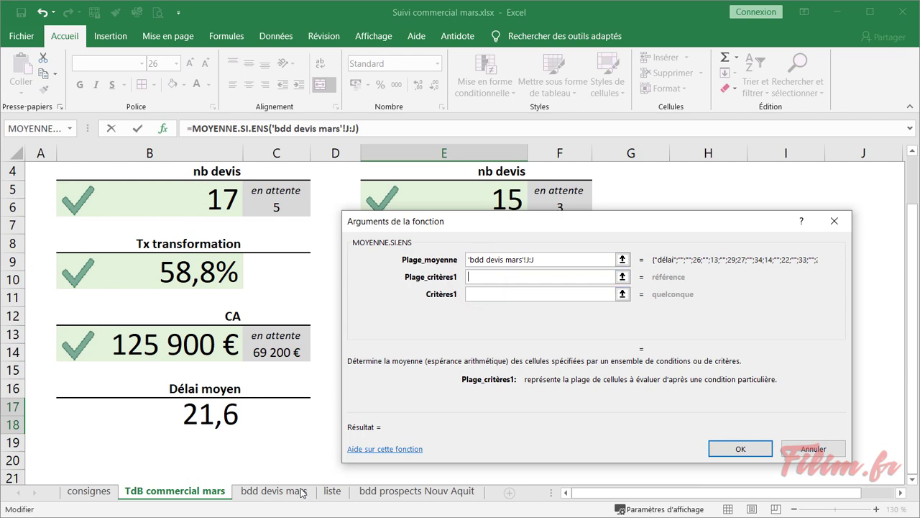
click(274, 492)
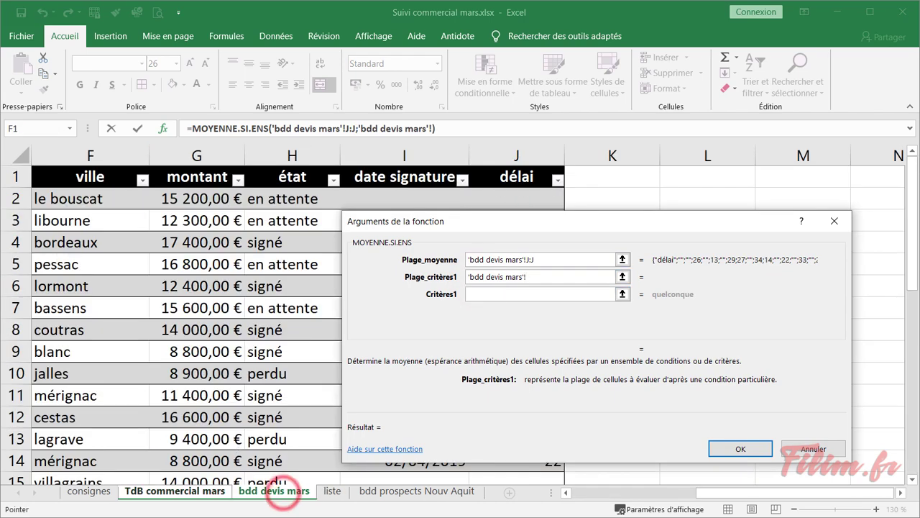
click(597, 492)
click(232, 155)
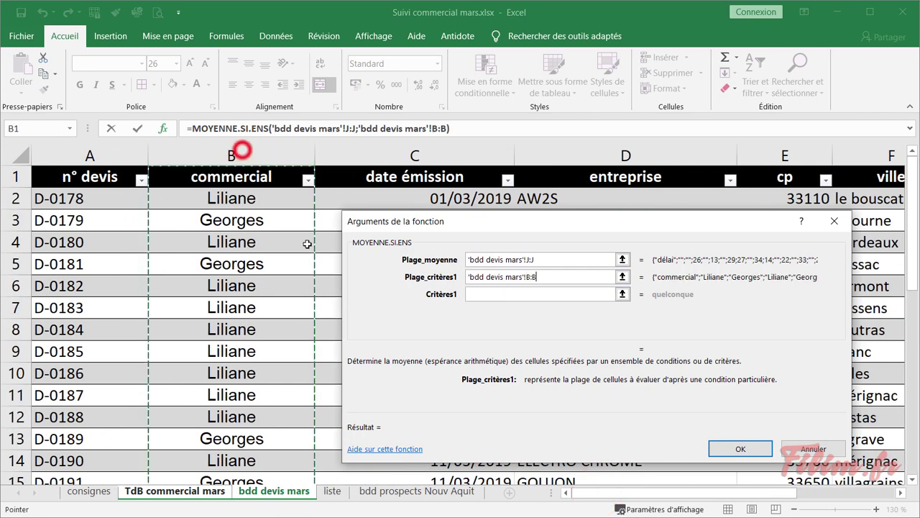
click(494, 293)
scroll(495, 216, up, 1)
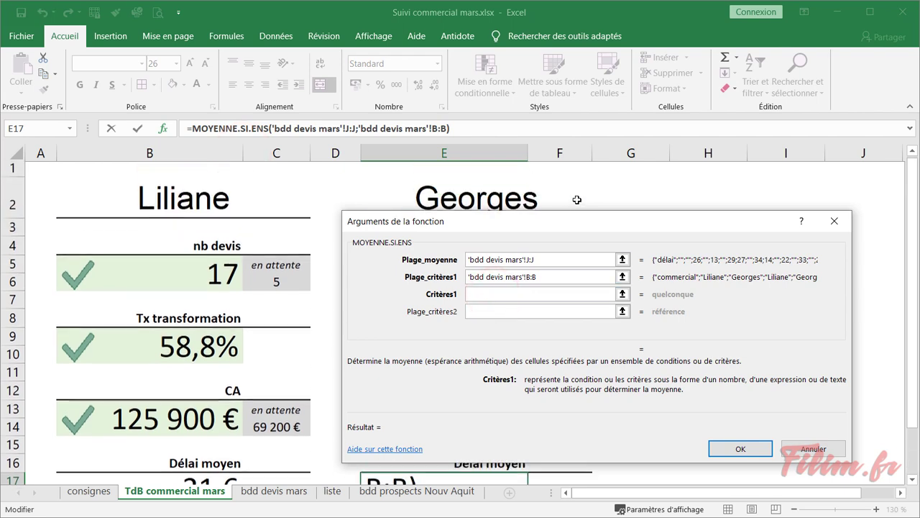
click(495, 197)
Set Plage_critères2 to the état column H:H of bdd devis mars with Critères2 "signé", and validate the E17 formula
click(494, 312)
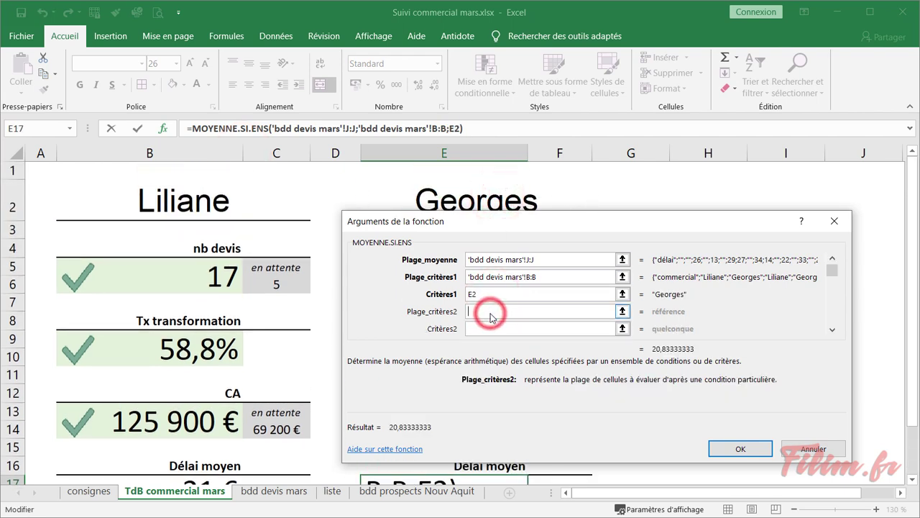
click(302, 491)
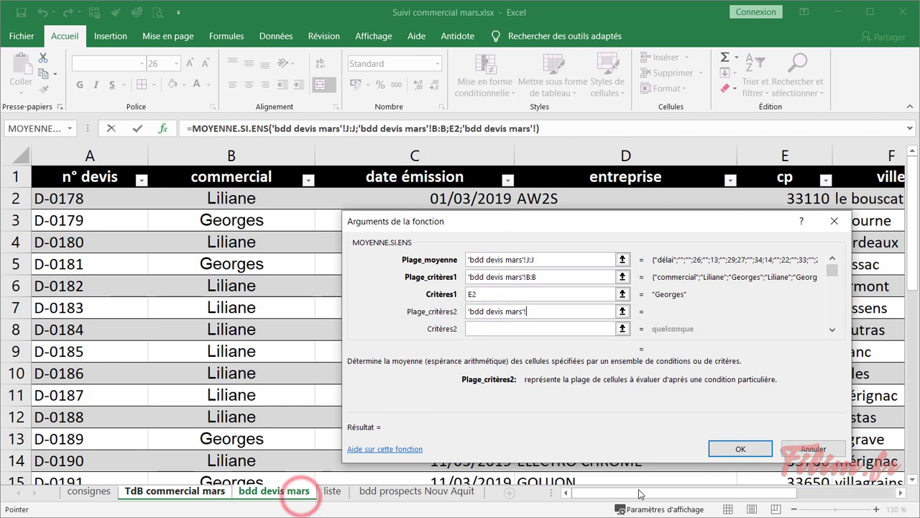
drag(590, 493, 640, 493)
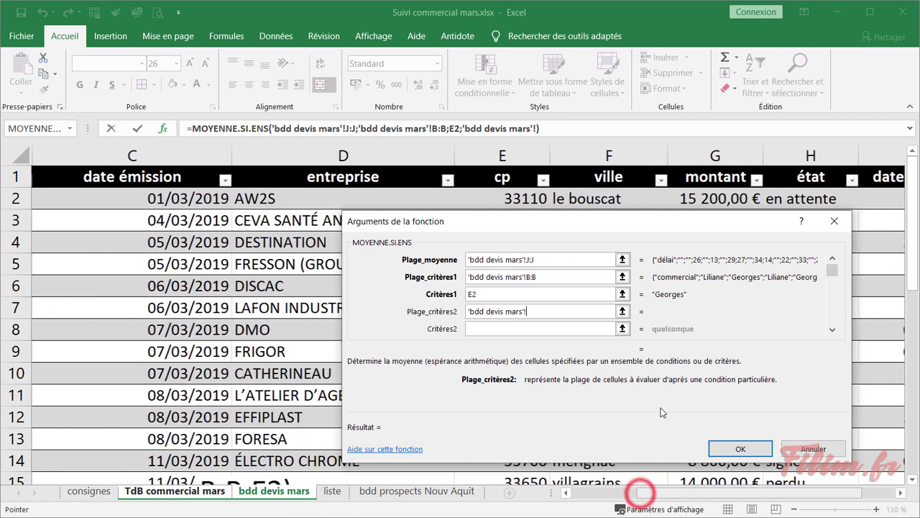
click(789, 157)
click(501, 329)
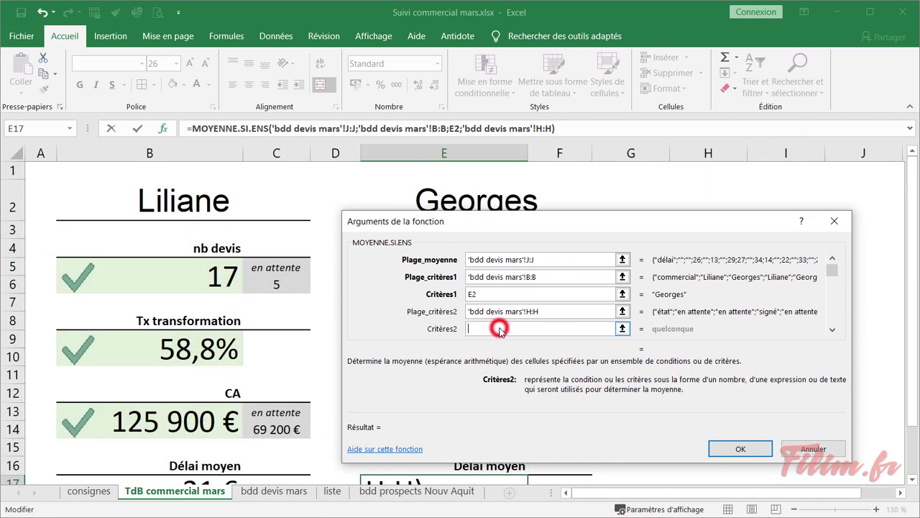
text(signé)
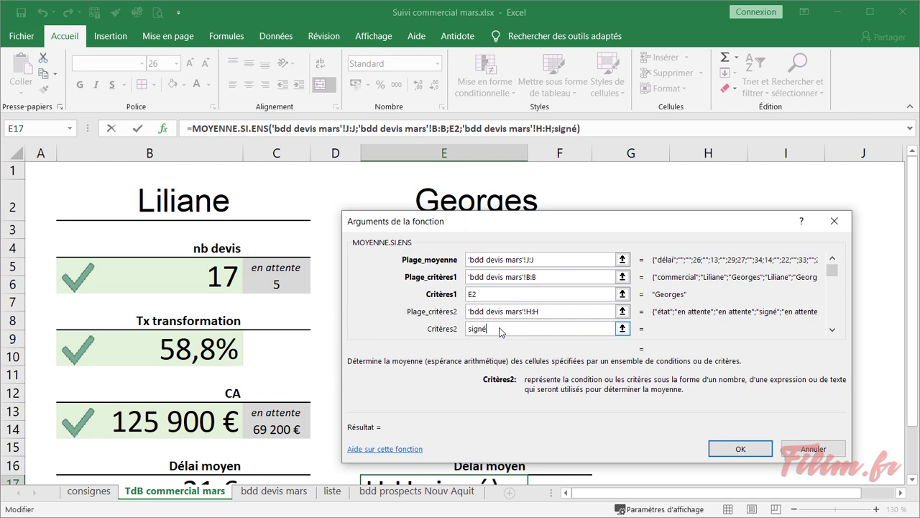
key(Return)
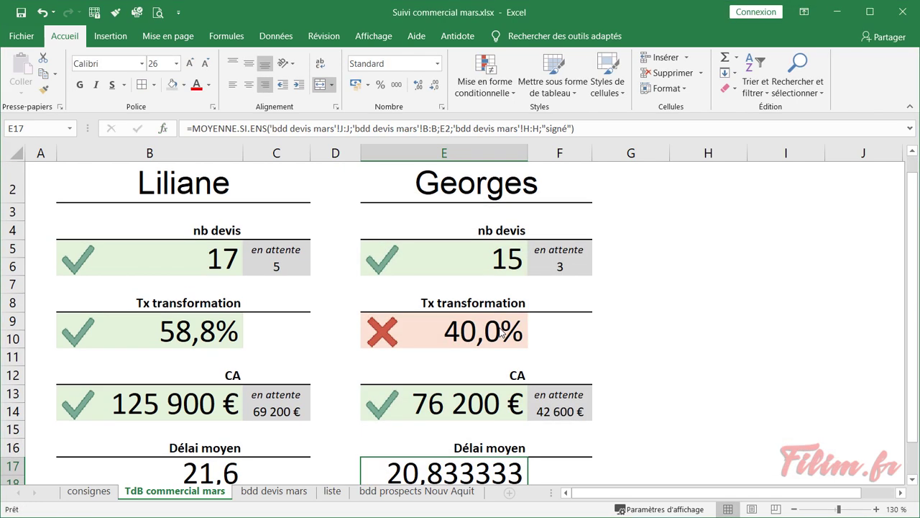
Reduce the average delay in E17 to one decimal place
scroll(346, 247, down, 1)
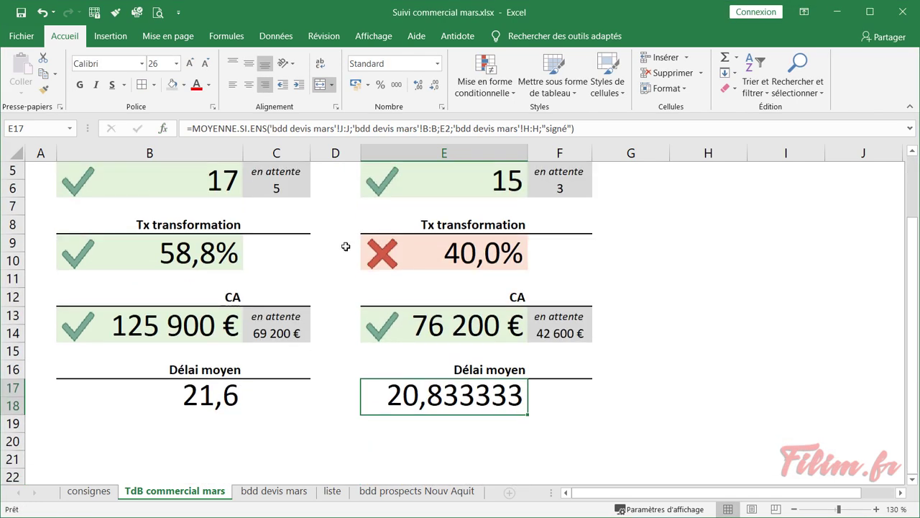
click(434, 84)
click(433, 85)
click(433, 85)
click(434, 85)
click(433, 85)
click(705, 297)
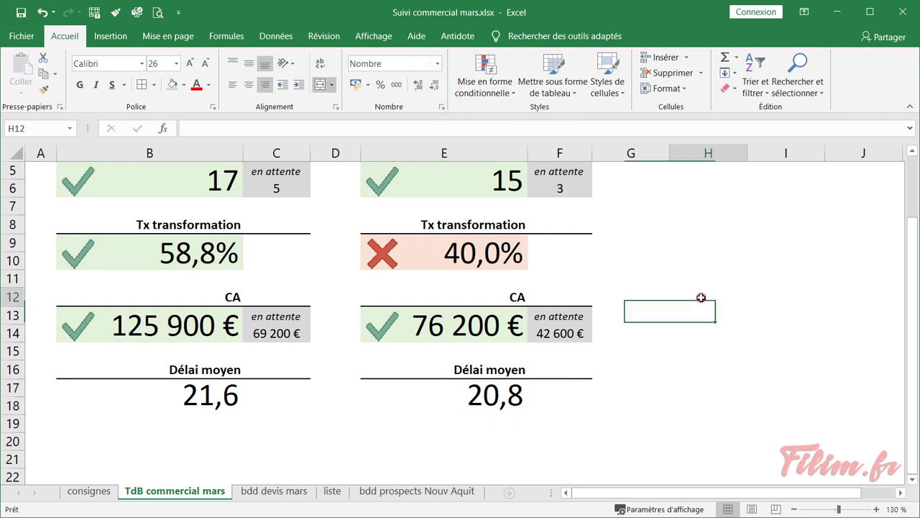
Clear the salesperson names in B2:B14 of bdd devis mars and return to the TdB commercial mars sheet to check its indicators
scroll(676, 313, up, 1)
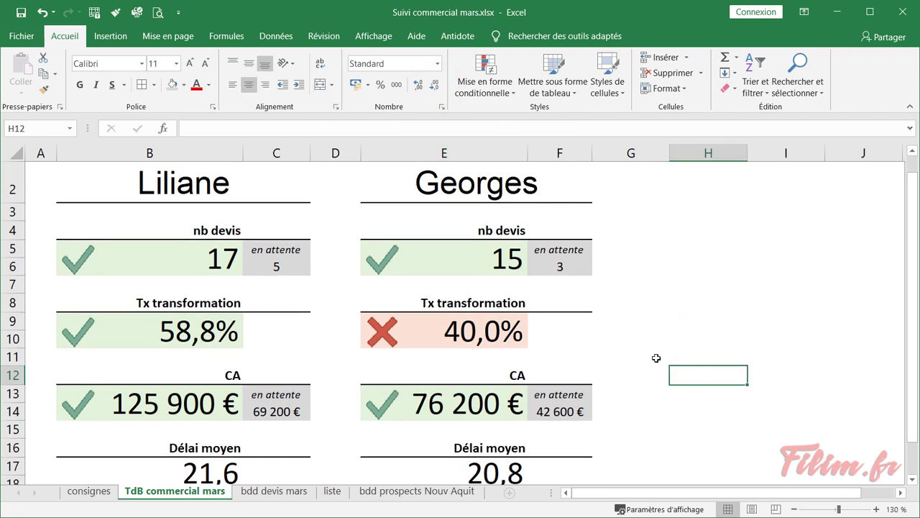
scroll(656, 358, down, 1)
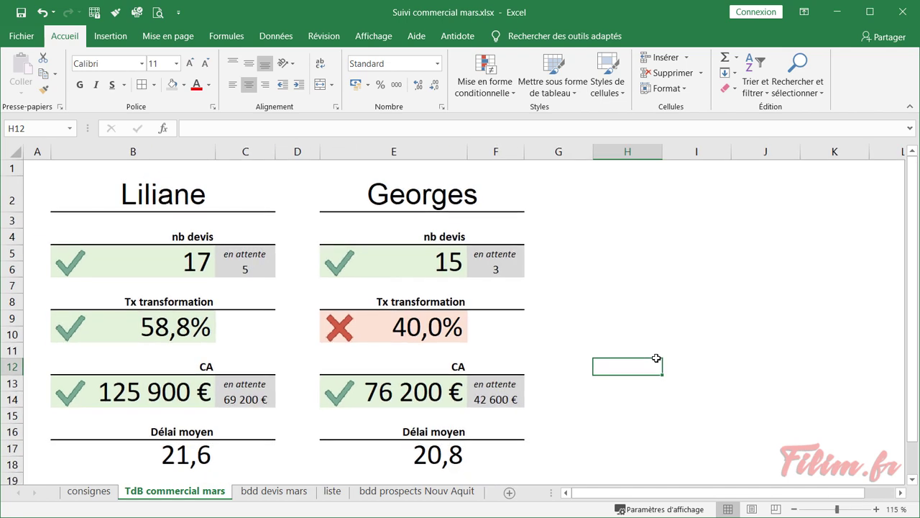
click(309, 493)
click(576, 495)
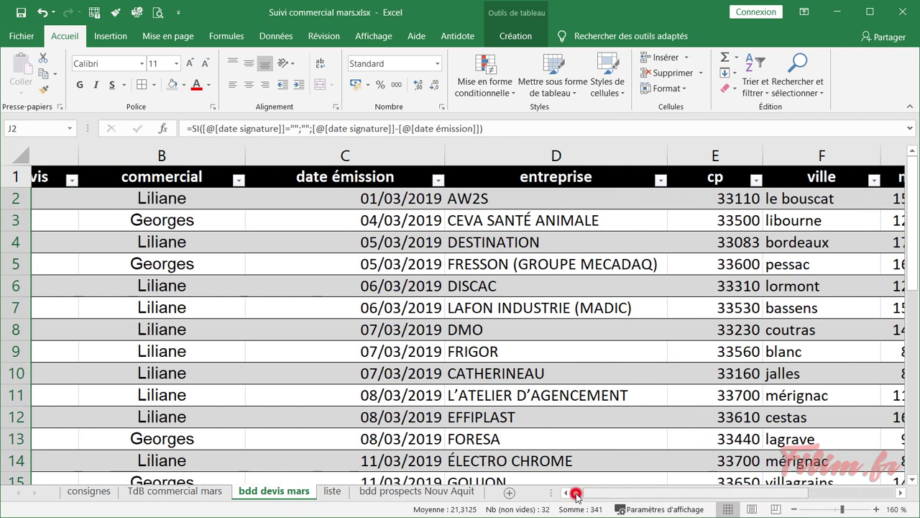
click(576, 494)
drag(237, 198, 237, 460)
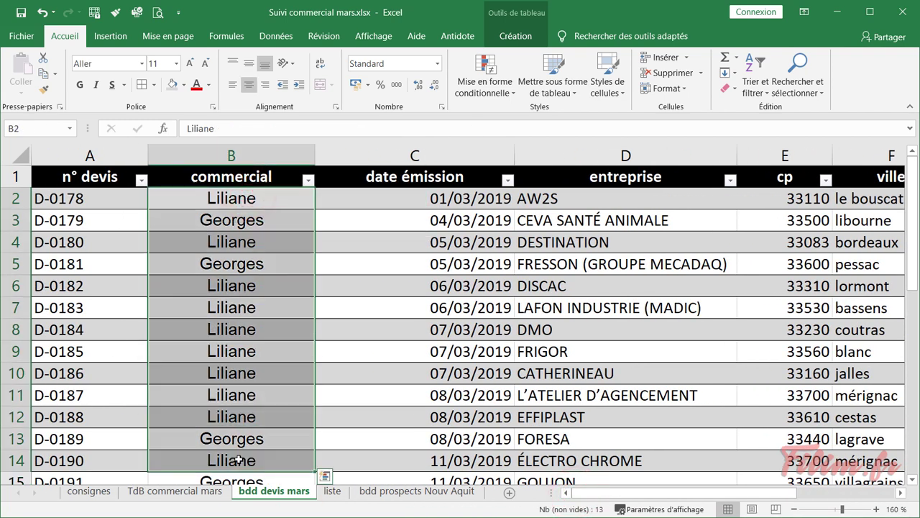
key(Delete)
click(215, 492)
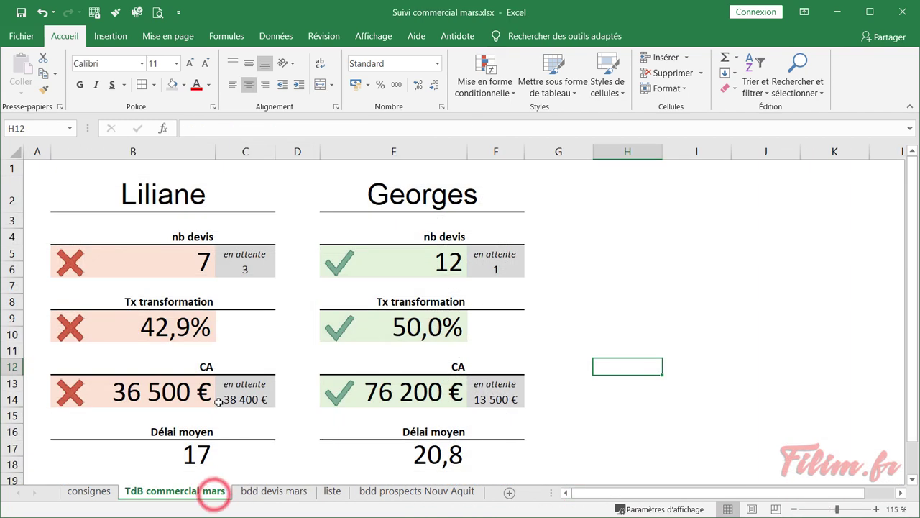
Undo the clearing of the salesperson names in bdd devis mars and check the restored indicators on TdB commercial mars
click(264, 489)
key(ctrl+z)
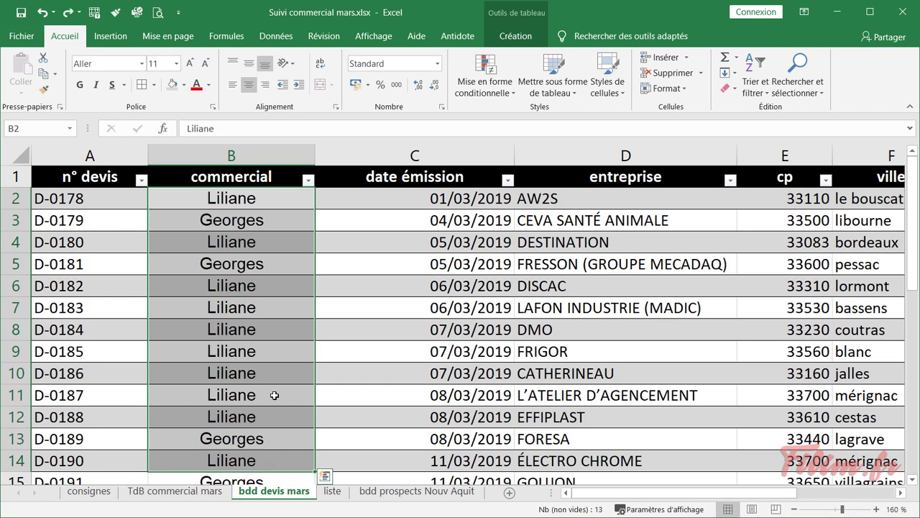
click(321, 366)
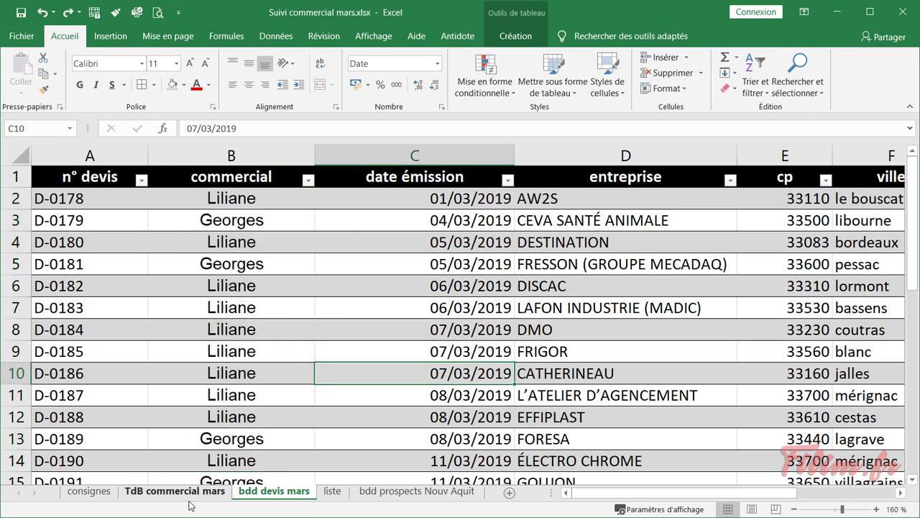
click(191, 496)
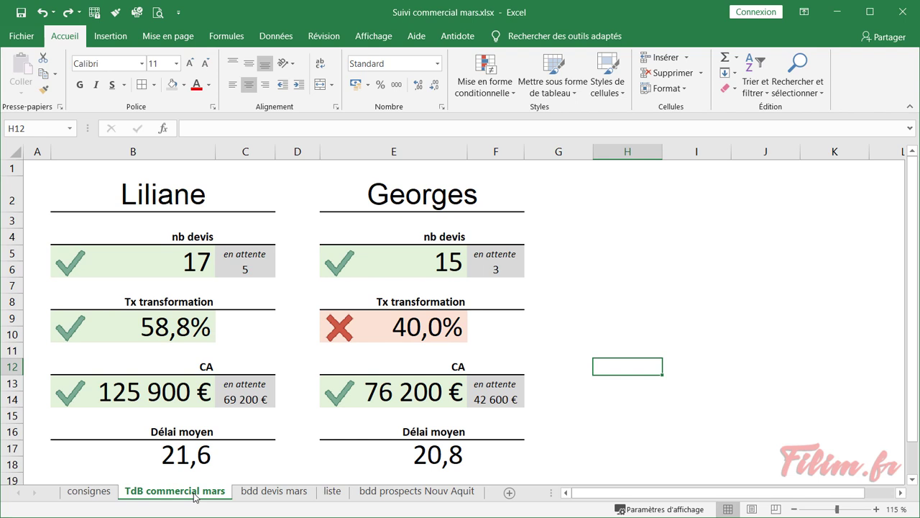
click(451, 329)
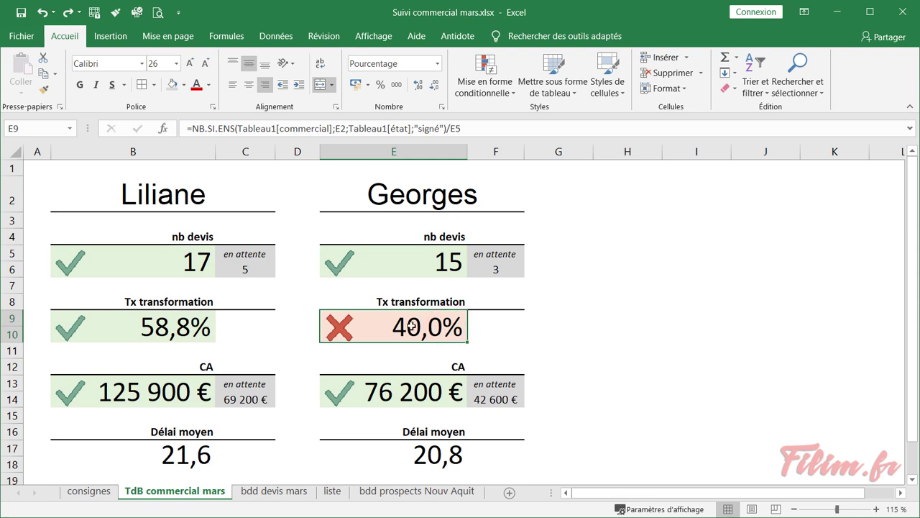
Extend the bdd devis mars table to row 34 by filling down the quote number from A33, and disable the inserted-rows notice
click(273, 491)
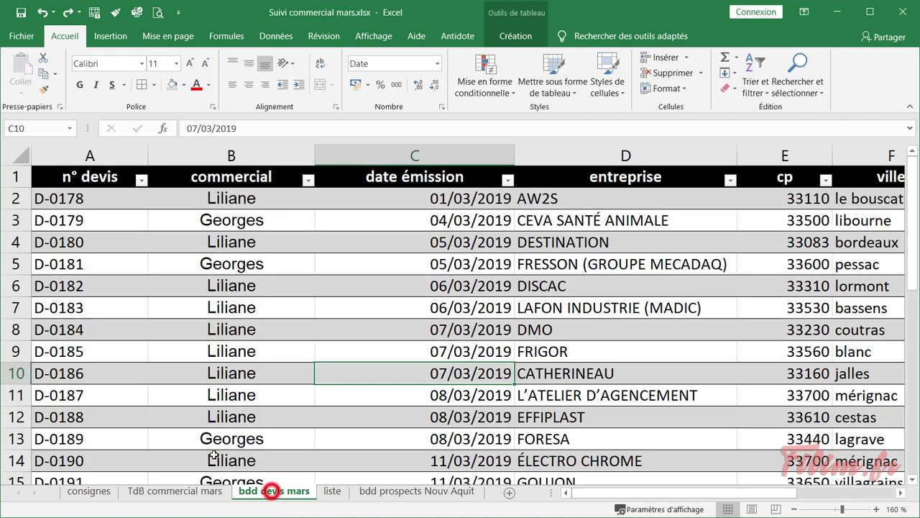
scroll(147, 372, down, 9)
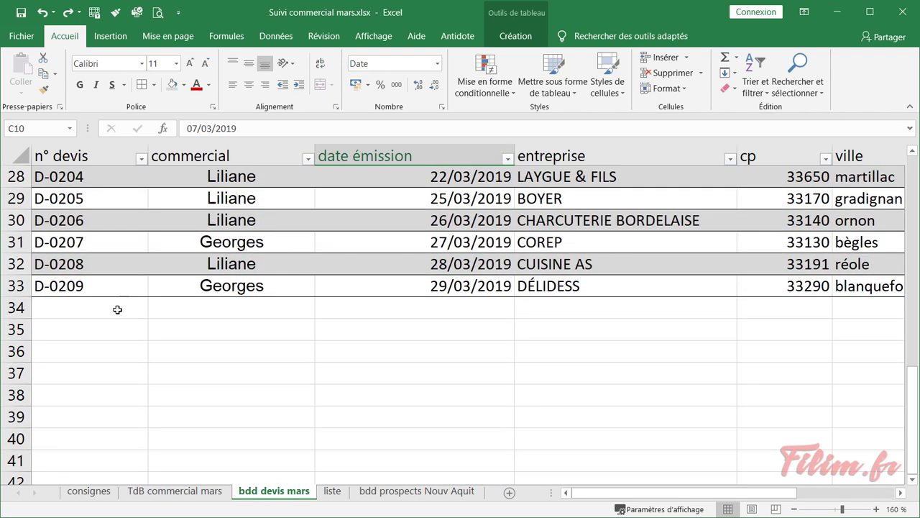
click(118, 307)
click(135, 282)
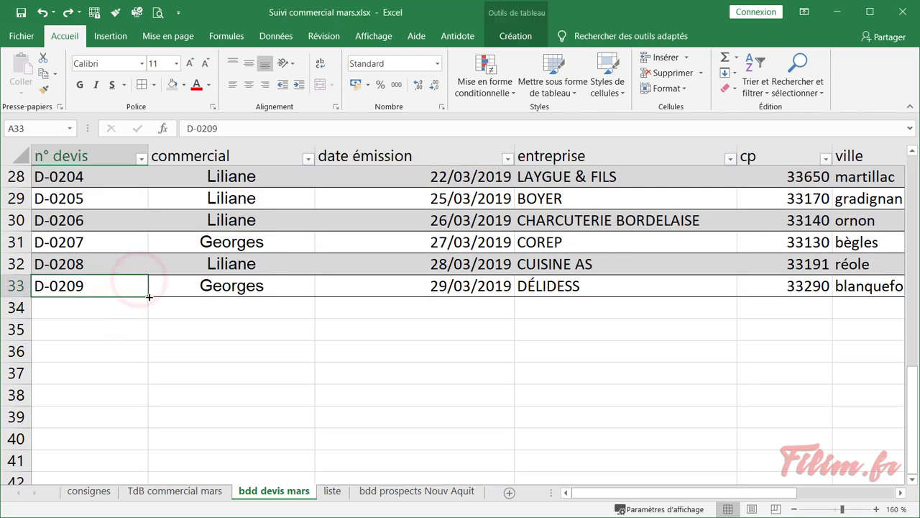
drag(148, 295, 151, 311)
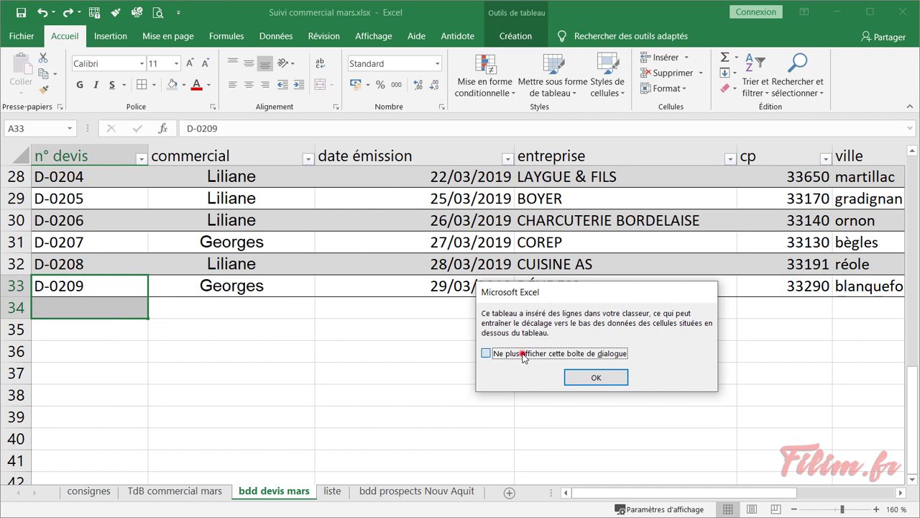
click(524, 355)
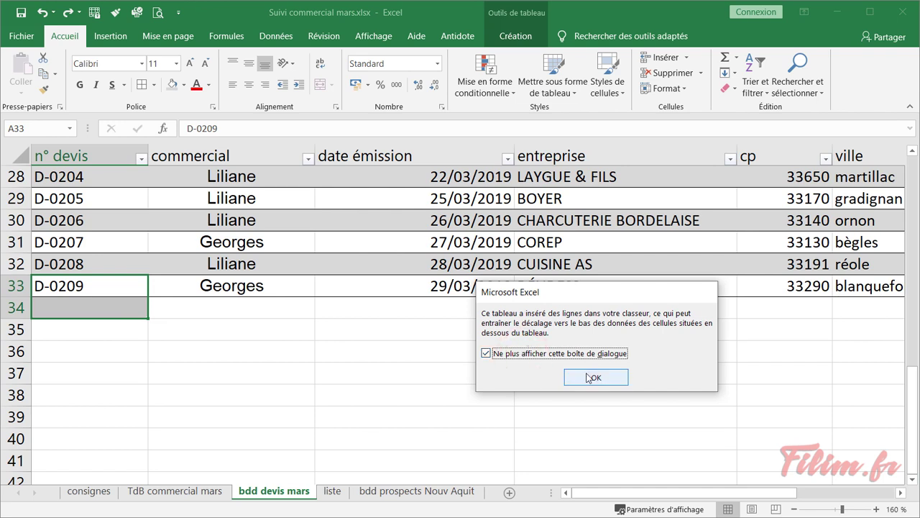
click(589, 378)
Fill in row 34 with the same salesperson as row 33, the issue date 29/03/2019 and the company PILOTE
click(246, 332)
click(249, 308)
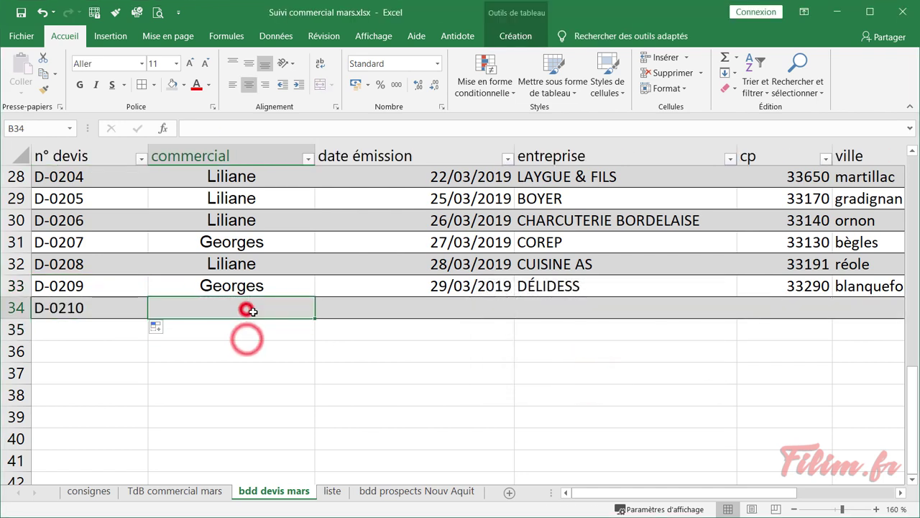
text(georges)
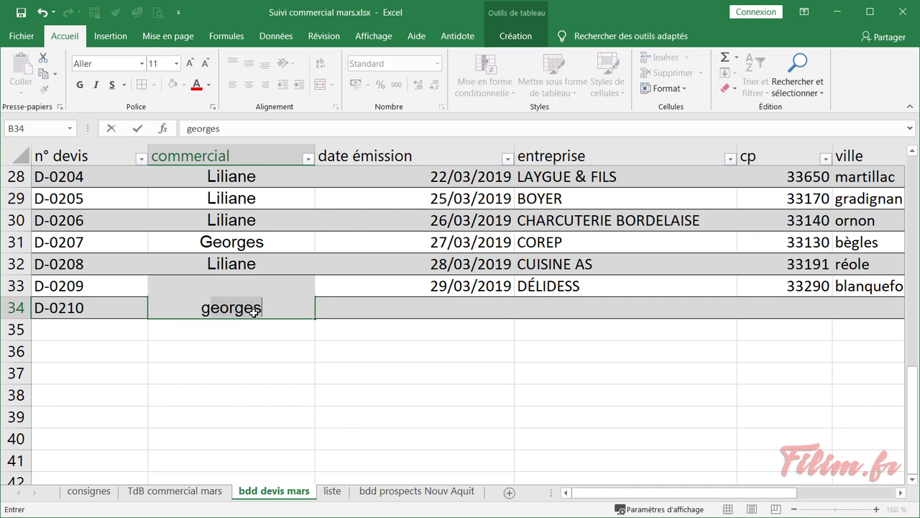
key(Tab)
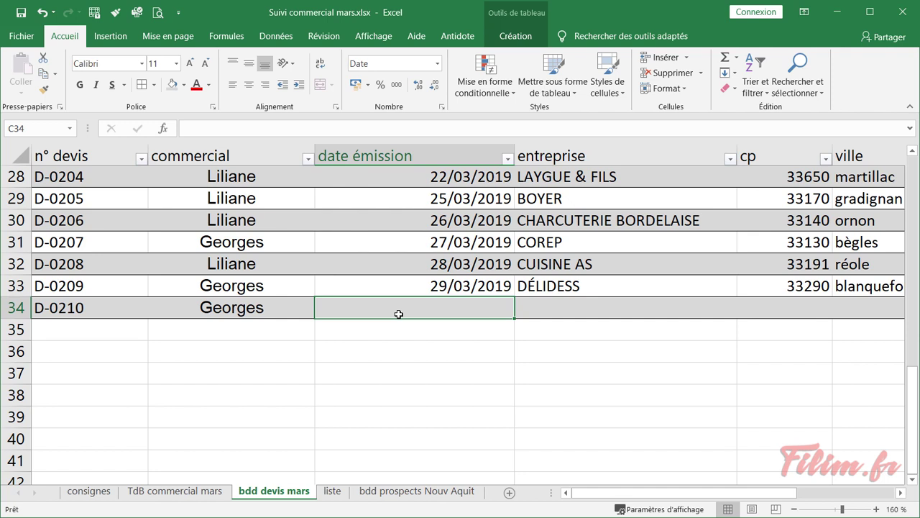
text(29/)
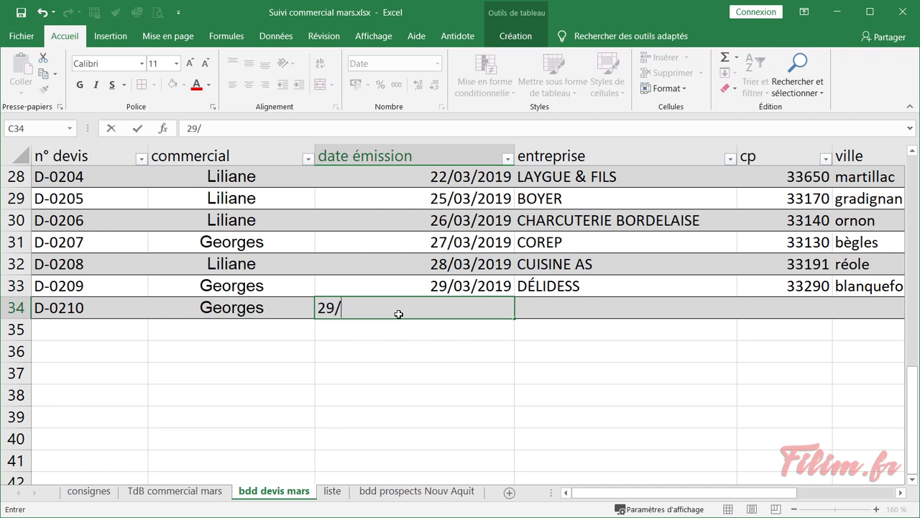
text(03/2019)
key(Tab)
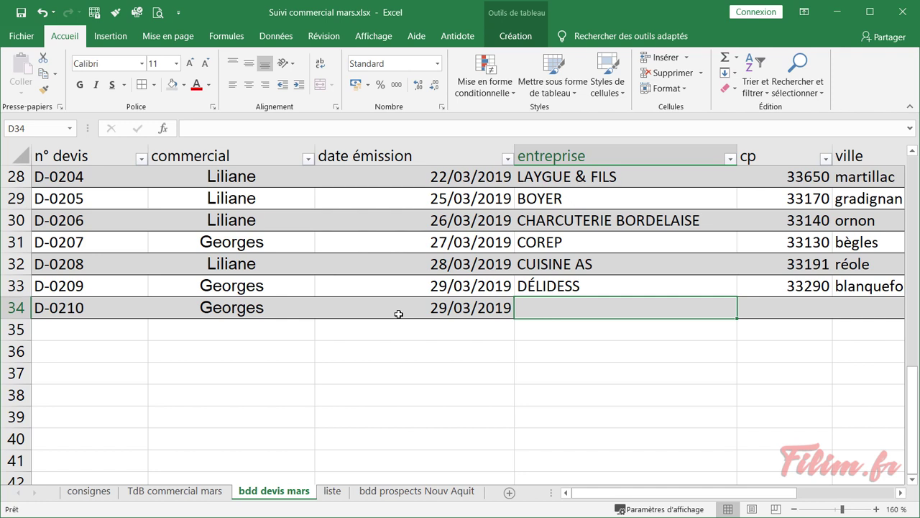
text(PILOTE)
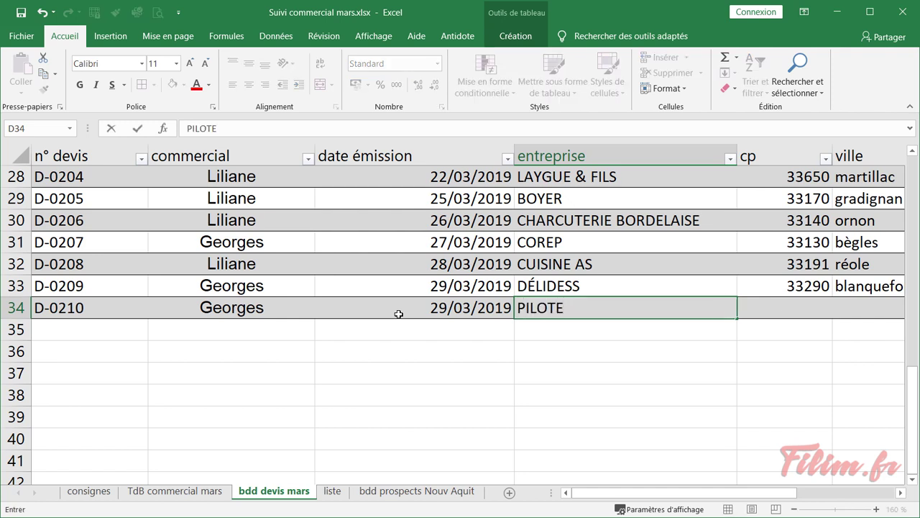
key(Tab)
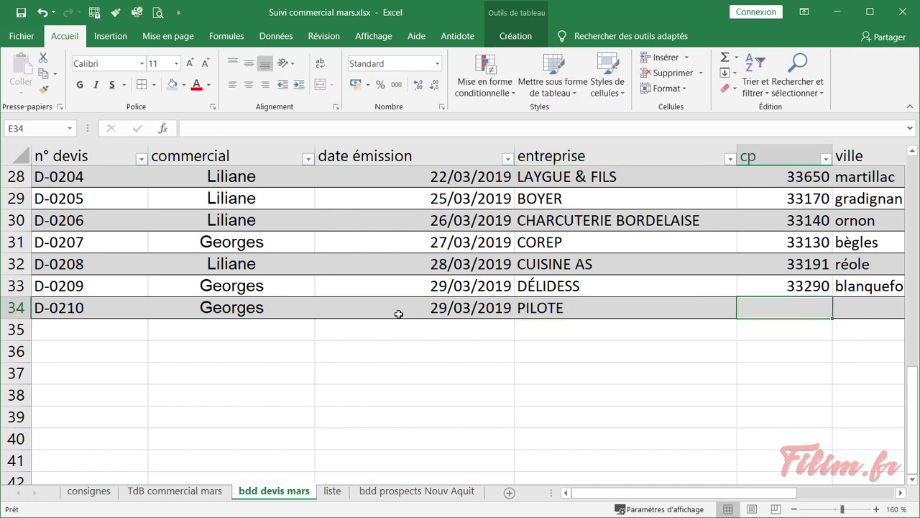
Set the cp of the PILOTE quote to 33000 and its ville to Bordeaux
drag(669, 494, 768, 495)
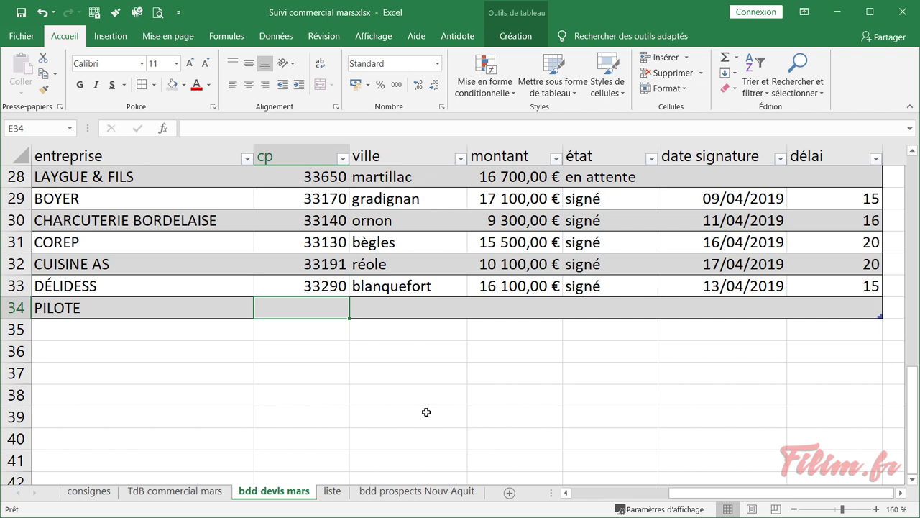
text(33000)
key(Tab)
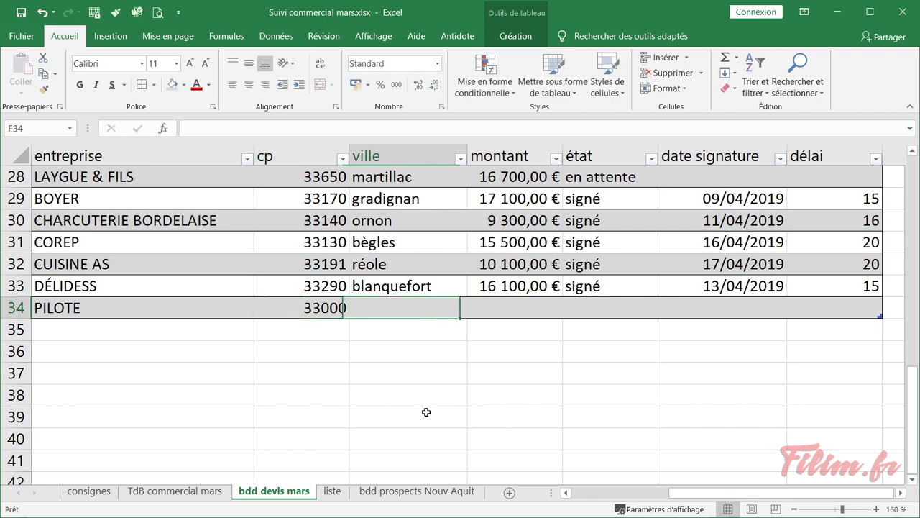
text(Bordeaux)
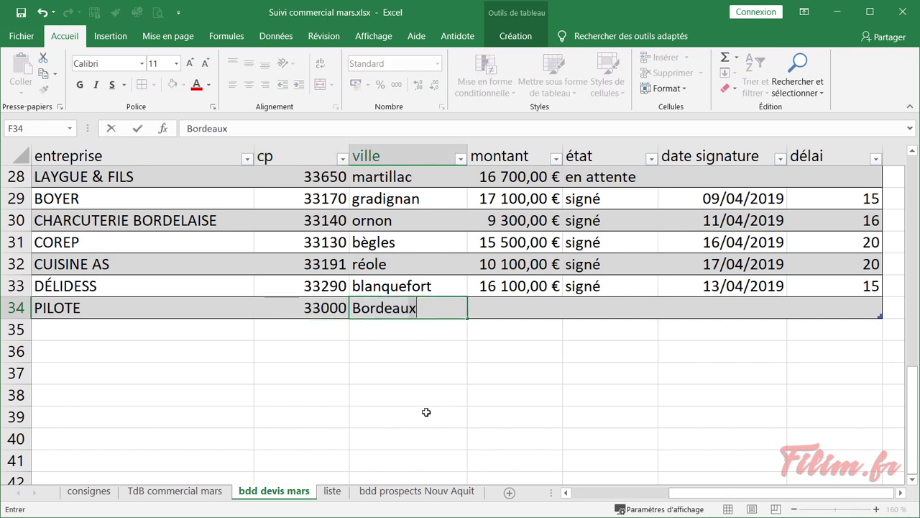
key(Tab)
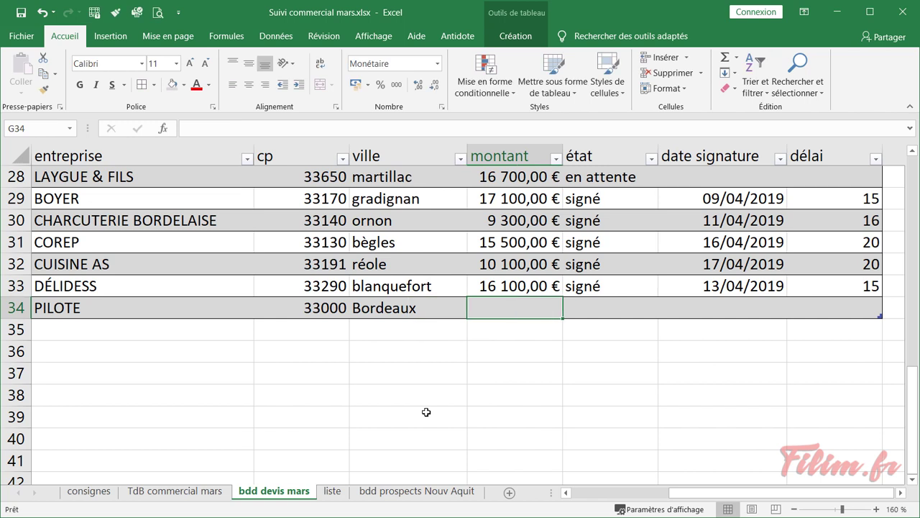
Complete the PILOTE quote with a montant of 40000, the état signé and the signature date 29/3/19
text(40000)
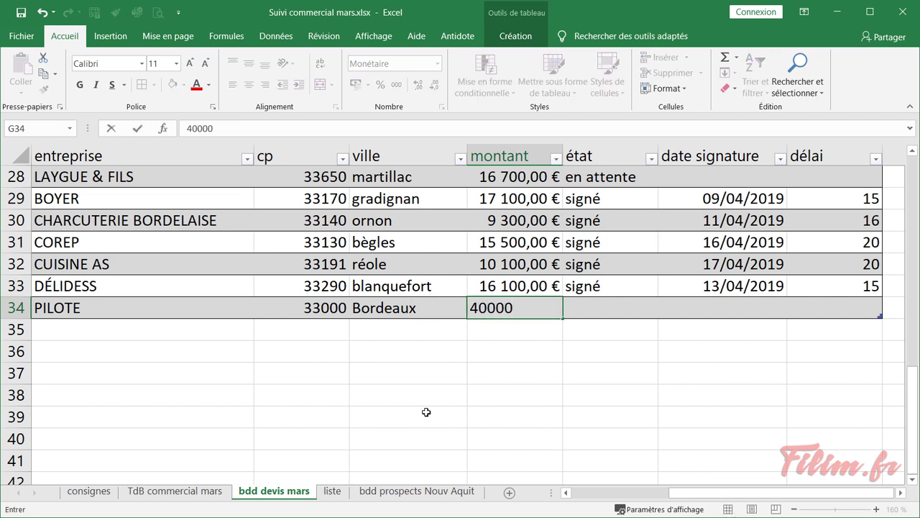
key(Tab)
text(signé)
key(Tab)
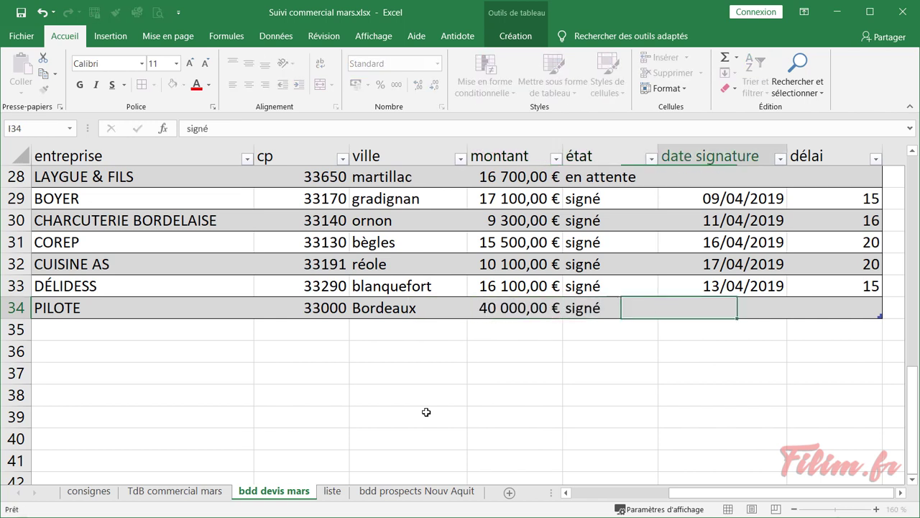
text(29/)
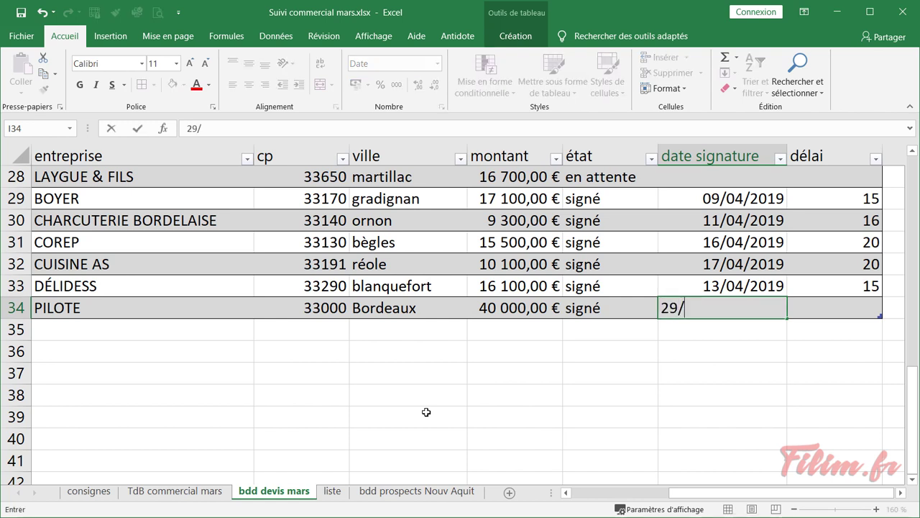
text(3/19)
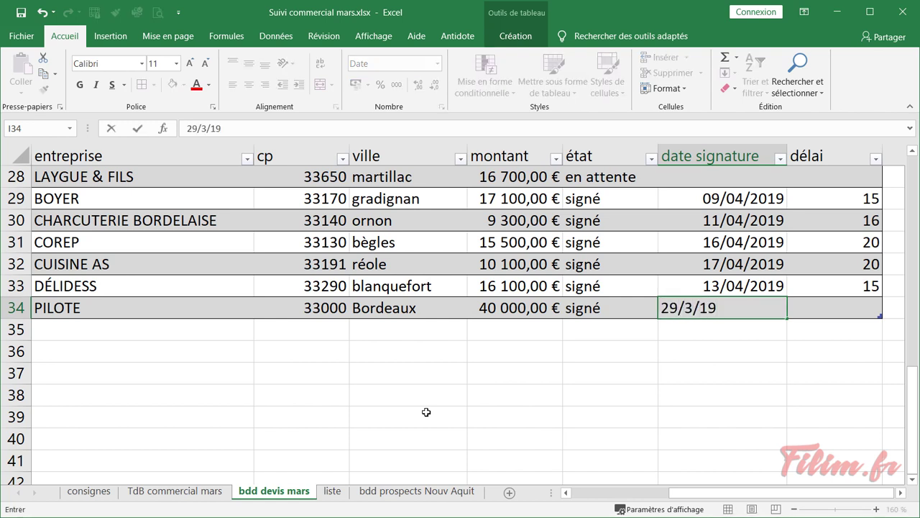
click(672, 384)
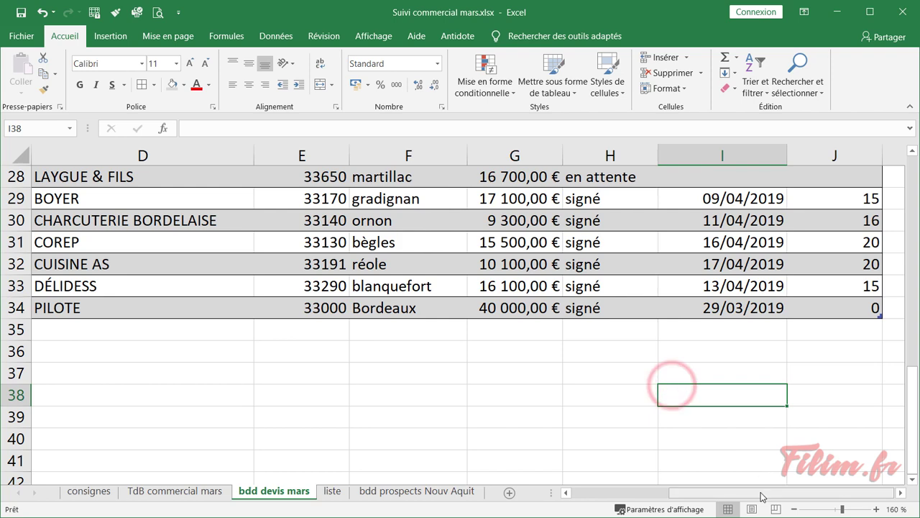
Check the second salesperson's indicators on TdB commercial mars and widen column E so the CA amount clears its icon
drag(760, 492, 802, 496)
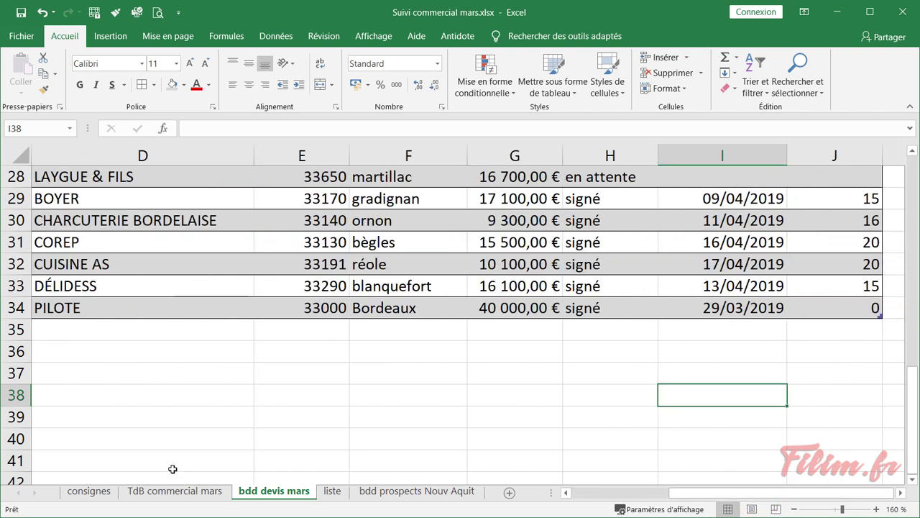
click(157, 491)
click(435, 329)
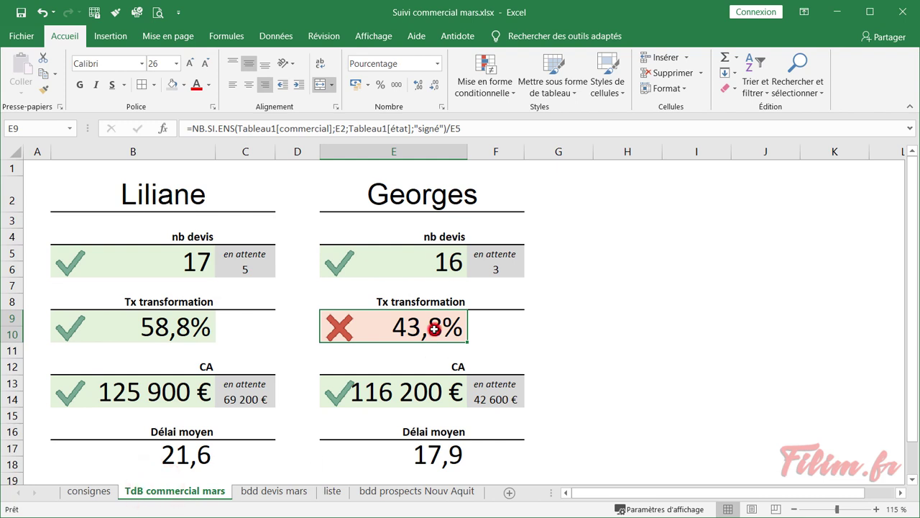
click(355, 398)
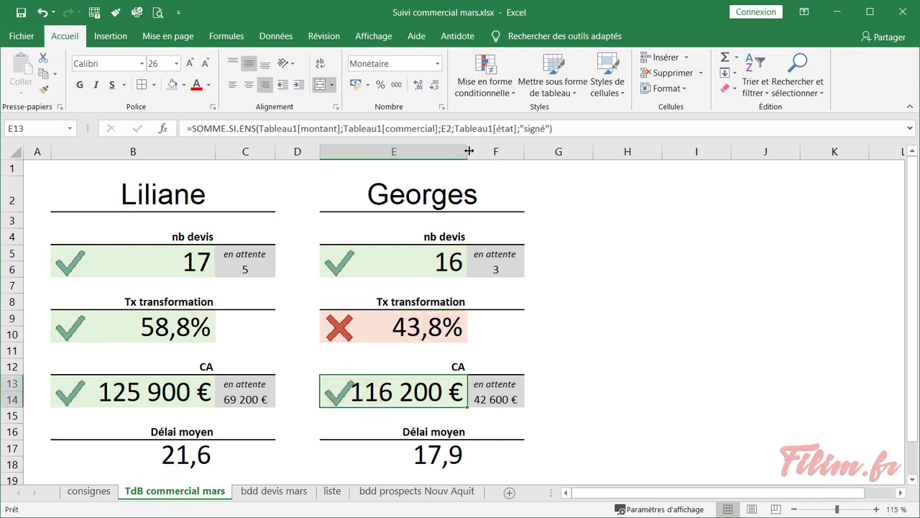
drag(467, 151, 486, 149)
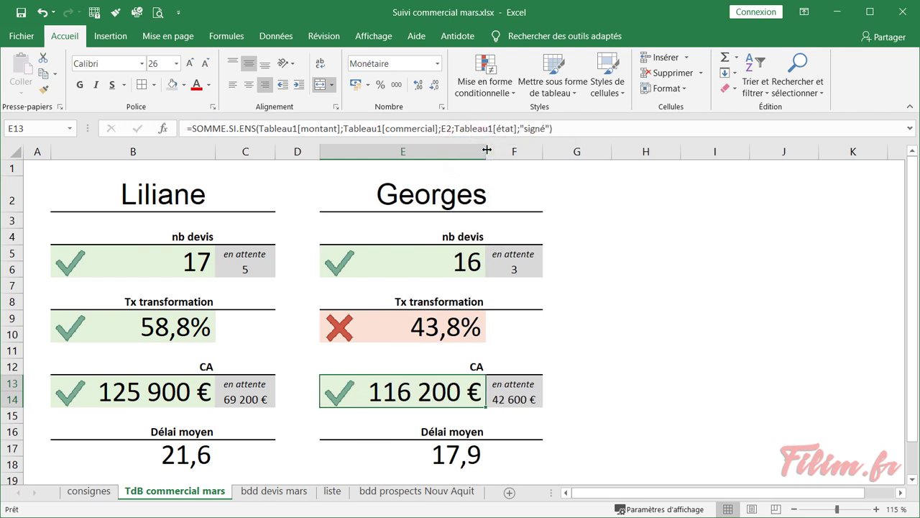
click(487, 150)
click(456, 451)
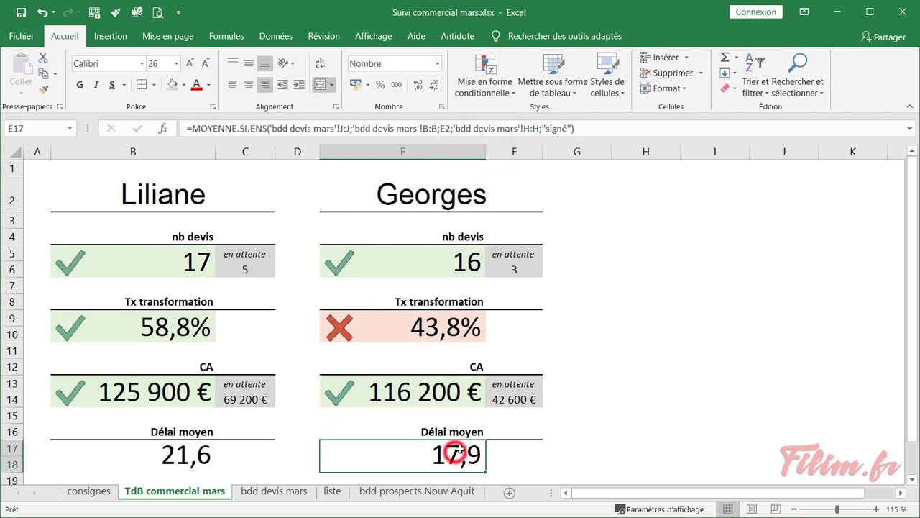
click(669, 312)
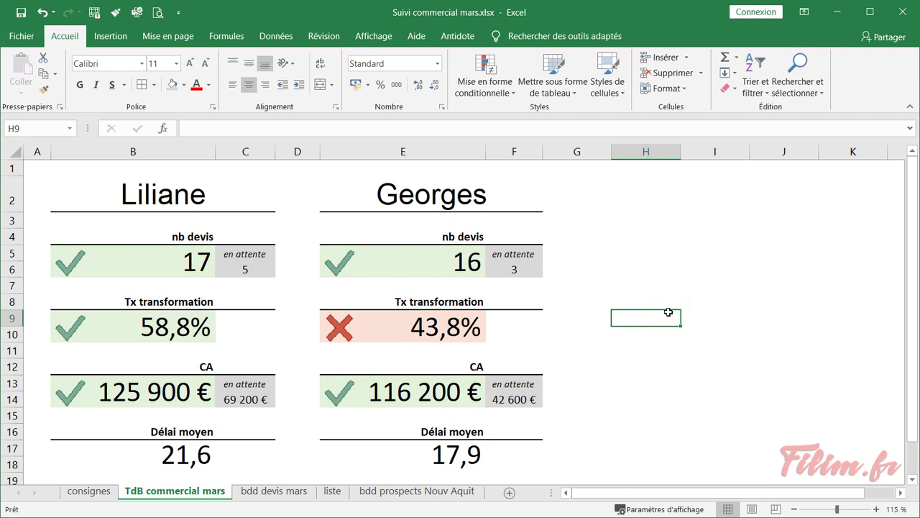
Read the prospect-splitting instructions from A17 of consignes and examine the columns of the bdd prospects Nouv Aquit sheet
click(101, 491)
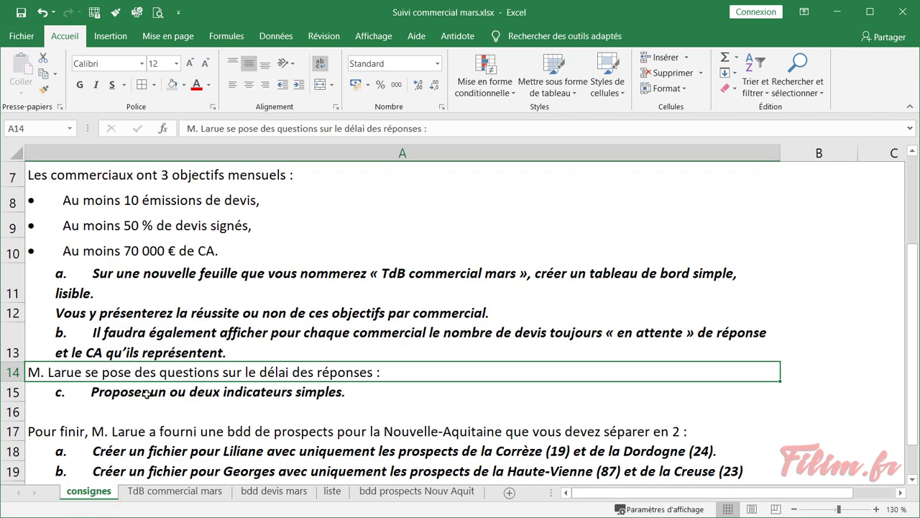
scroll(146, 394, down, 1)
click(145, 353)
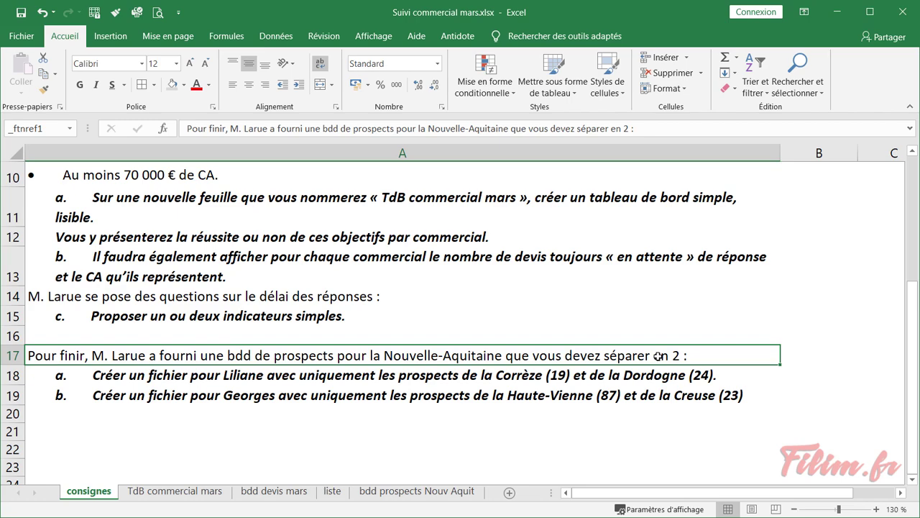
click(374, 499)
ctrl+scroll(394, 394, up, 3)
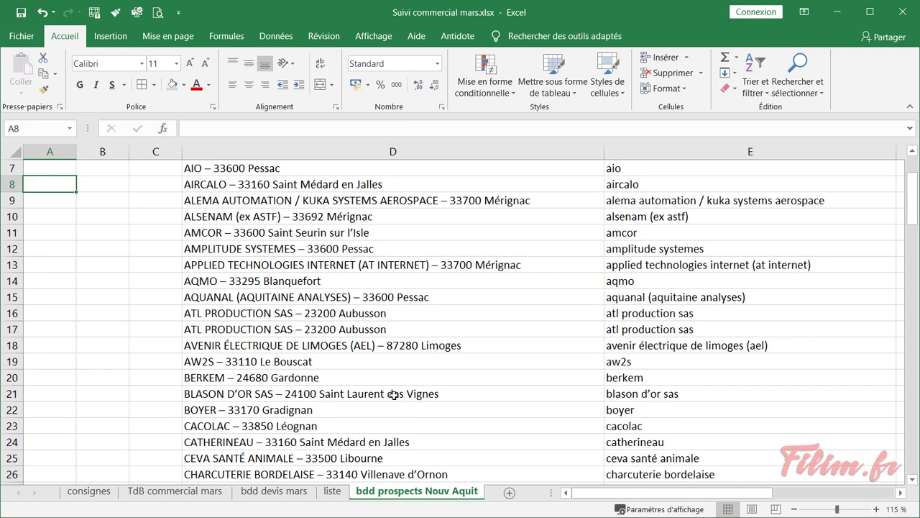
scroll(394, 394, up, 2)
drag(617, 495, 726, 498)
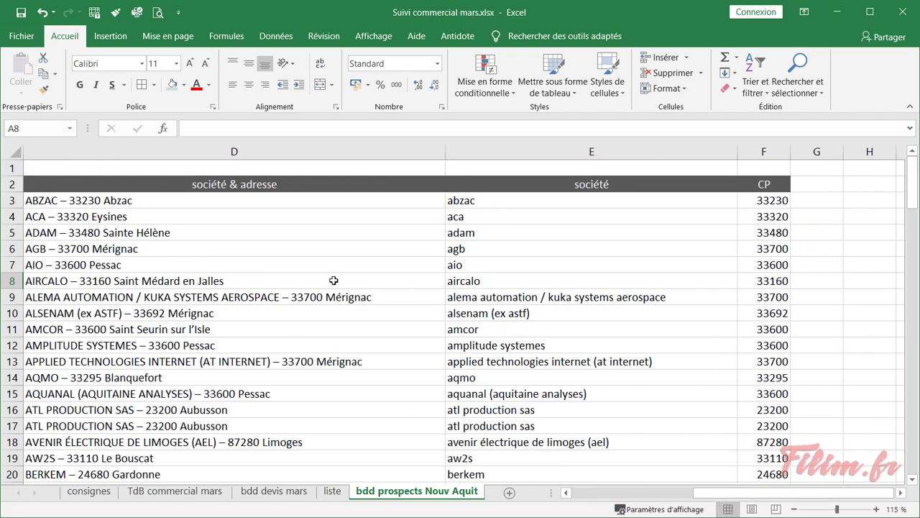
Examine the société & adresse, société and CP columns of the prospect database to see how the postal codes are held
click(299, 206)
click(290, 279)
click(266, 344)
click(273, 395)
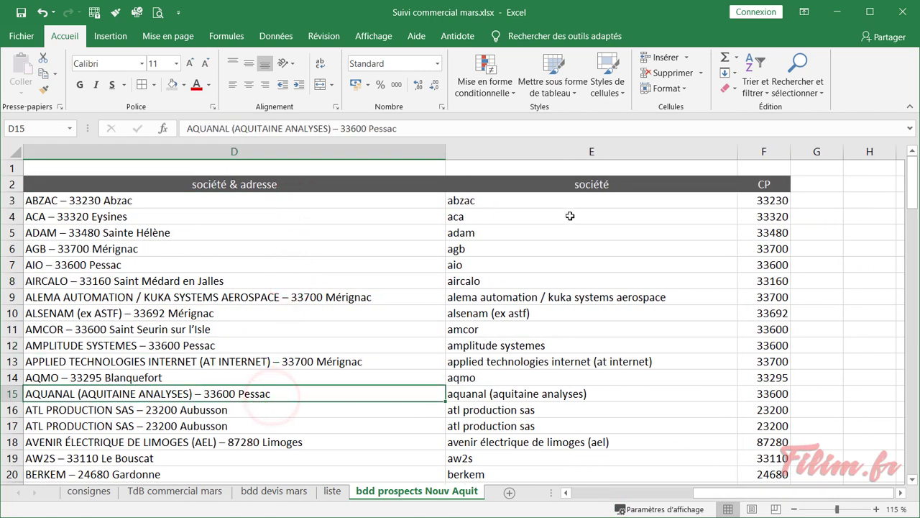
drag(571, 216, 554, 374)
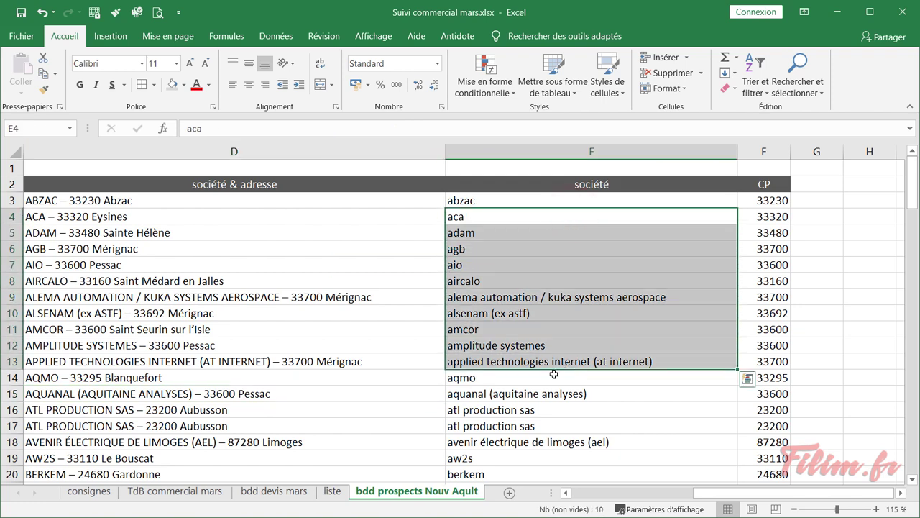
click(554, 374)
click(50, 378)
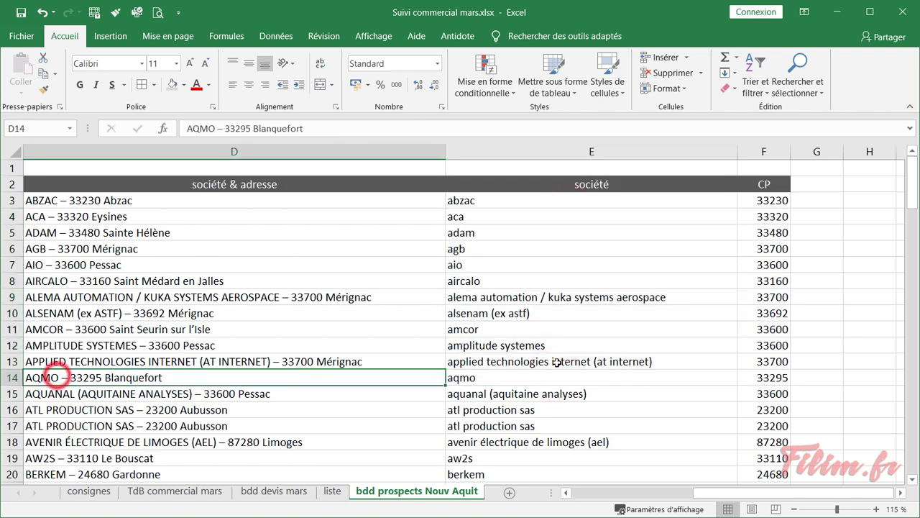
drag(760, 216, 763, 340)
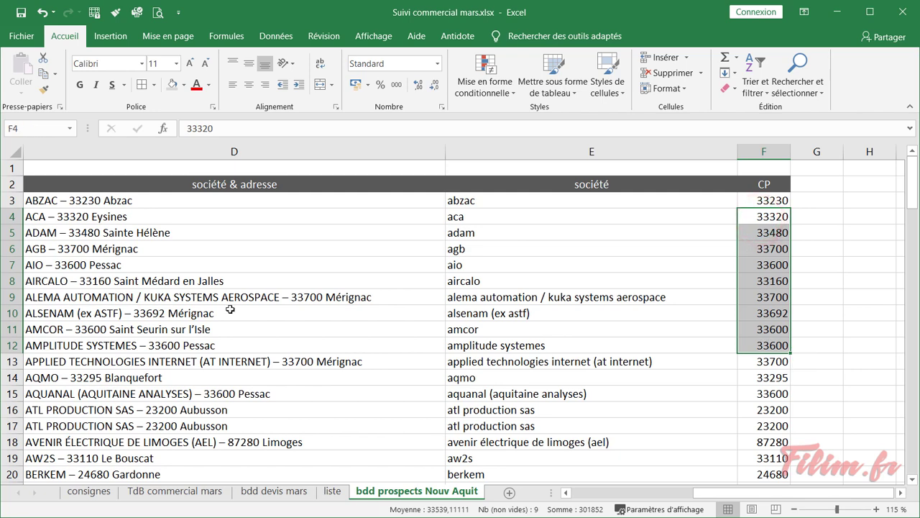
click(123, 329)
click(123, 377)
click(111, 441)
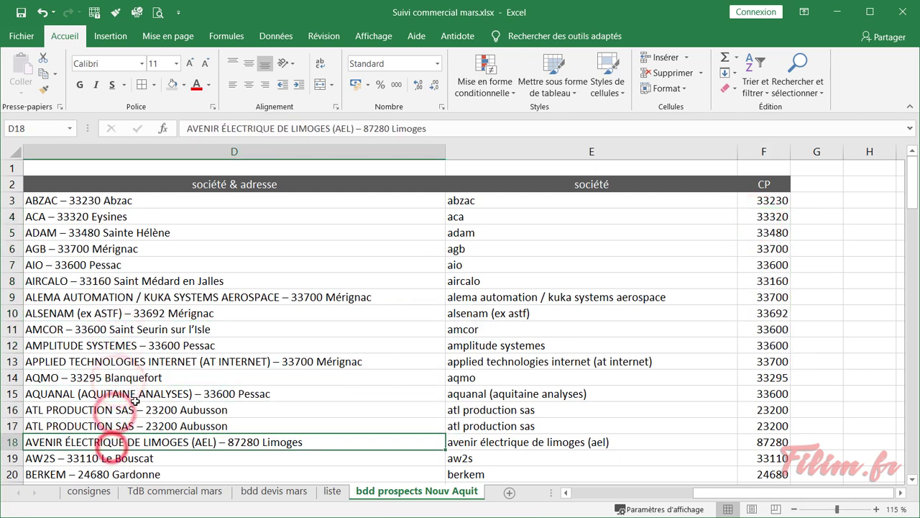
click(175, 294)
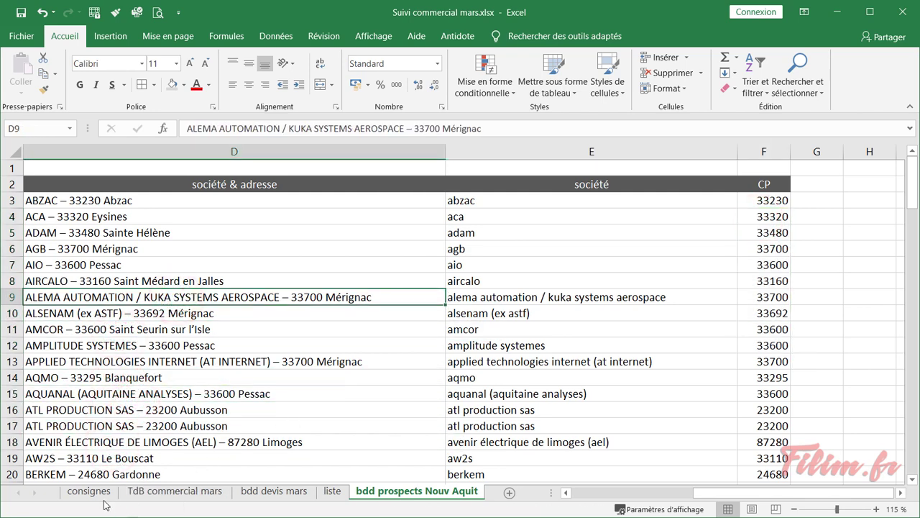
drag(207, 203, 195, 460)
drag(243, 307, 220, 428)
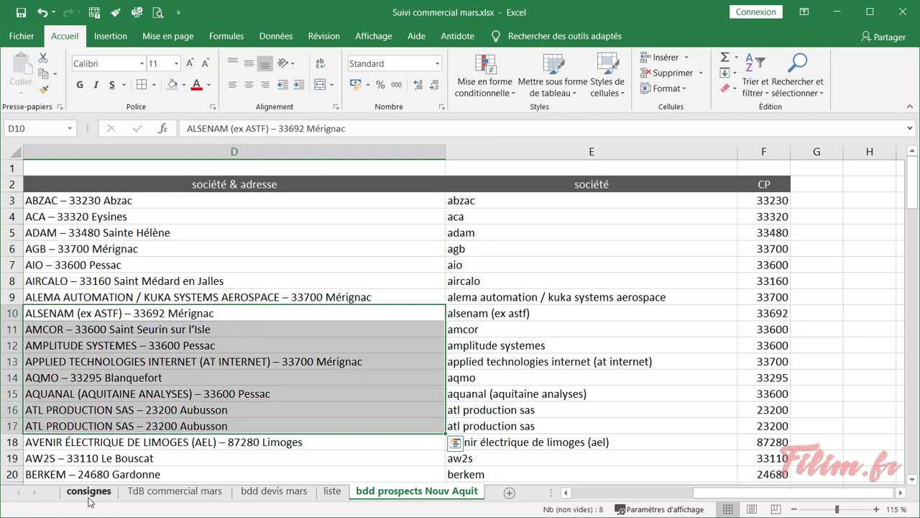
Read in A18 of consignes which departments the first salesperson's file must contain, and return to bdd prospects Nouv Aquit
click(89, 491)
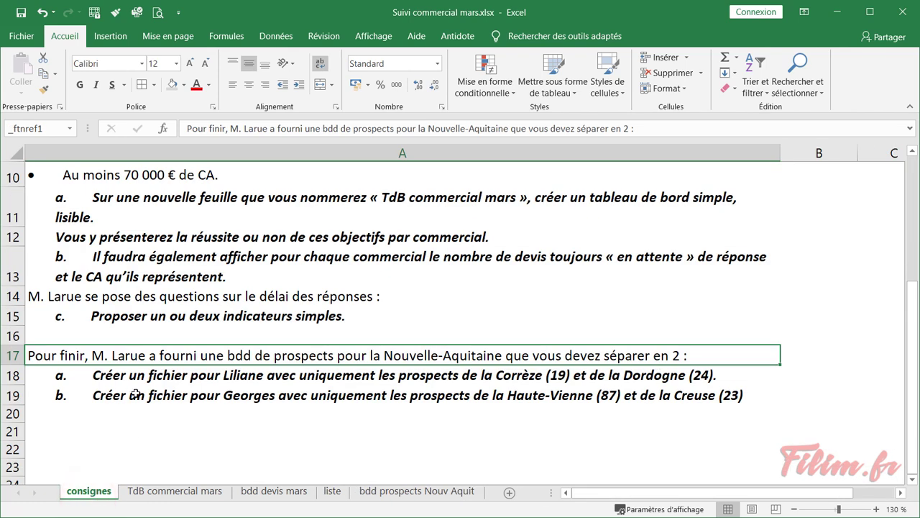
click(126, 375)
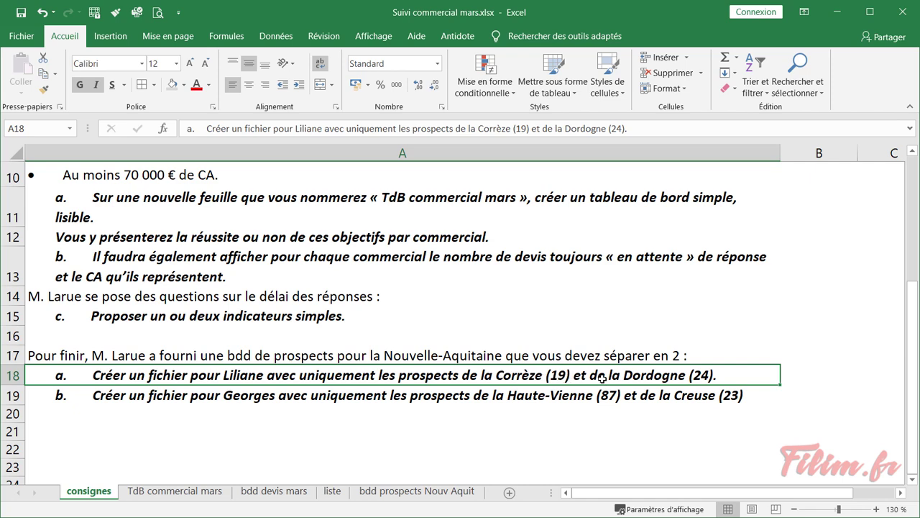
click(378, 491)
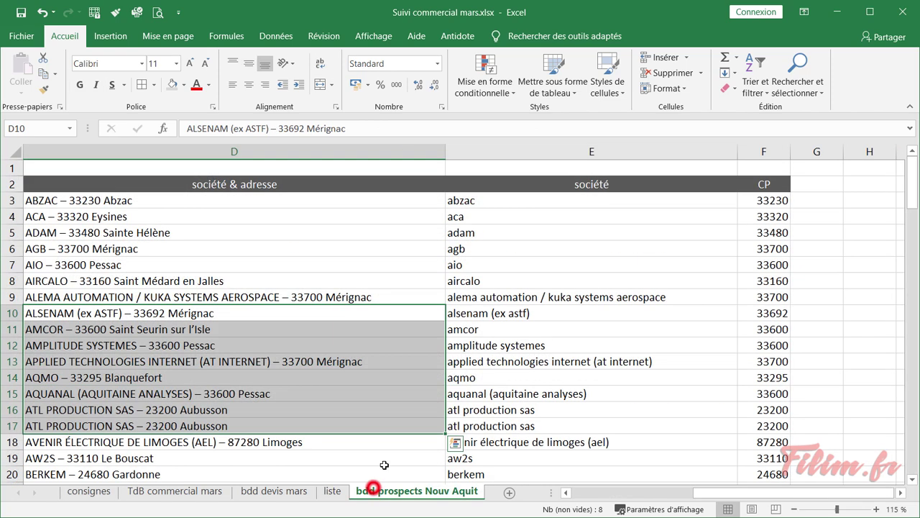
click(608, 297)
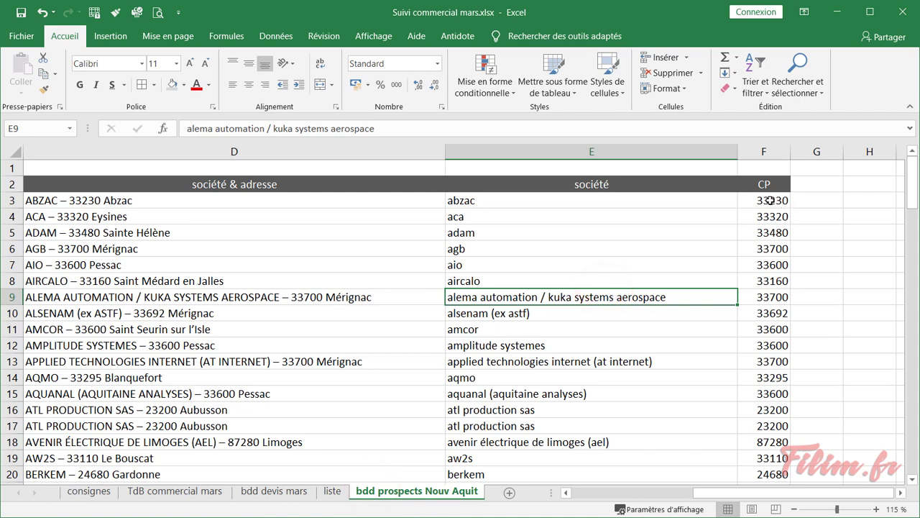
click(613, 263)
Format the prospect list as a table with the first black medium style, keeping its header row
ctrl+scroll(617, 287, down, 1)
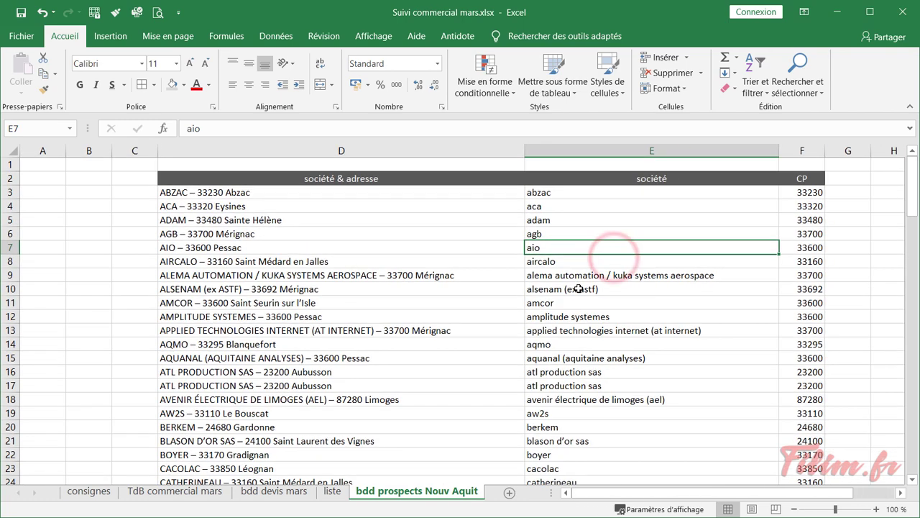
click(901, 491)
click(901, 491)
click(901, 491)
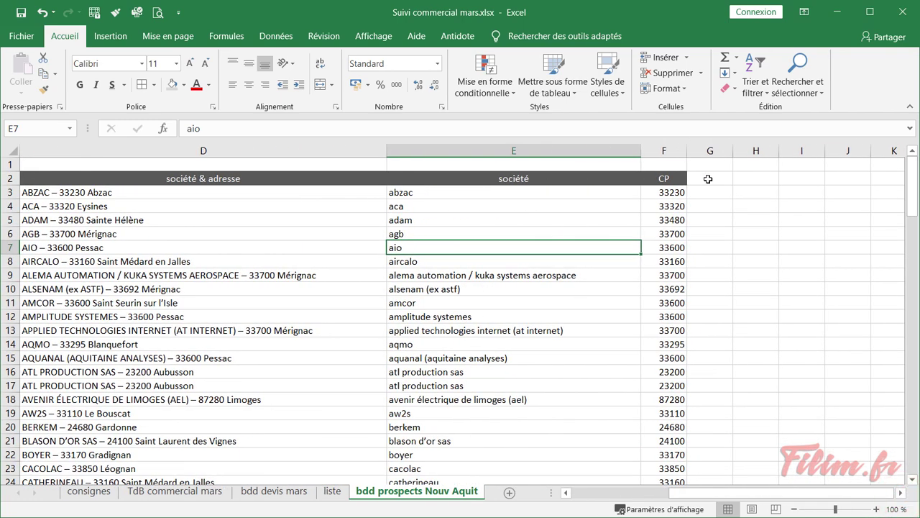
drag(708, 179, 707, 332)
click(591, 230)
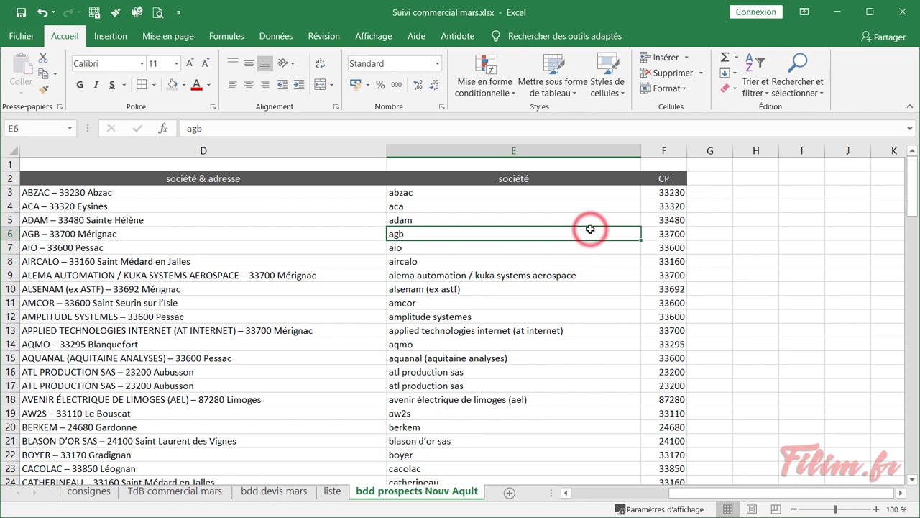
click(548, 85)
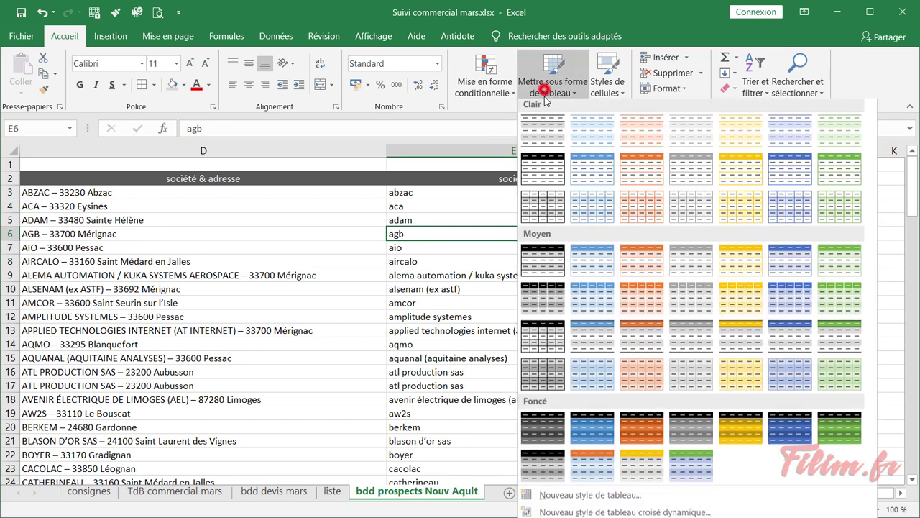
click(541, 264)
click(573, 371)
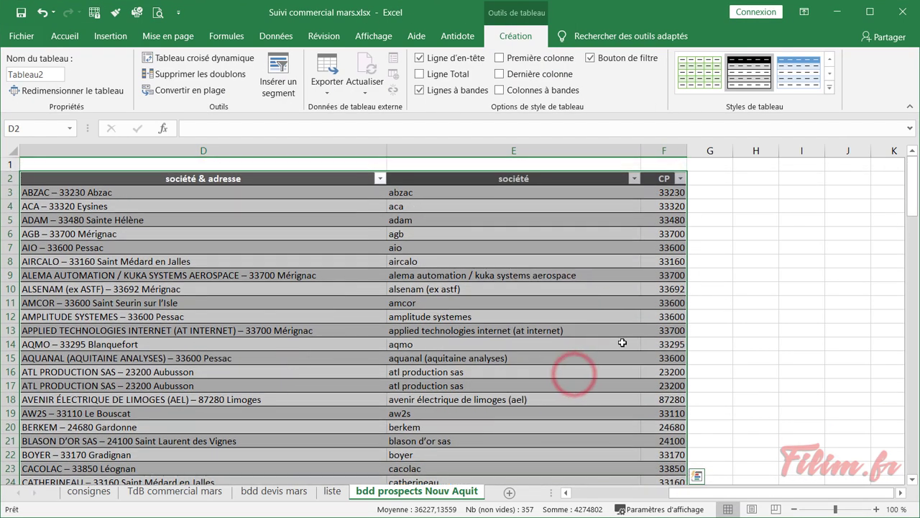
Add a département column to the table with its header in G2, and fit column G to its content
click(680, 197)
scroll(662, 297, up, 5)
scroll(655, 331, up, 1)
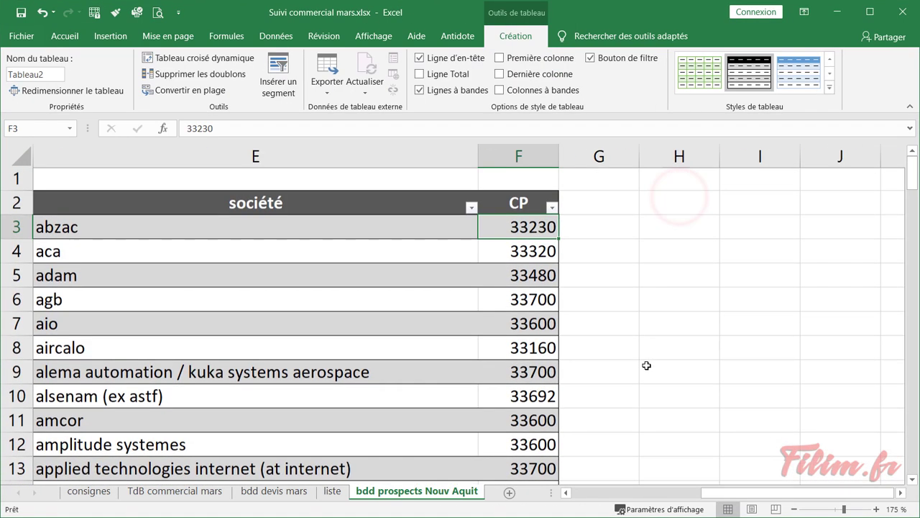
click(604, 206)
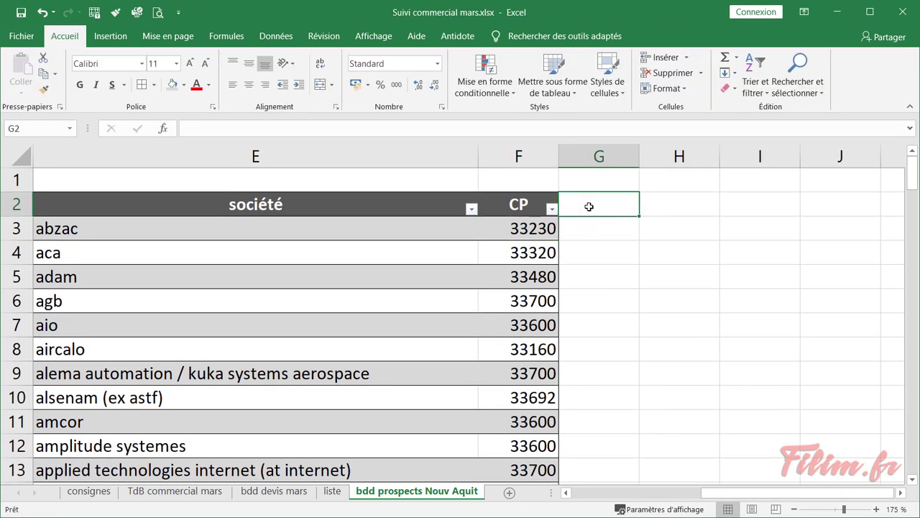
text(dép)
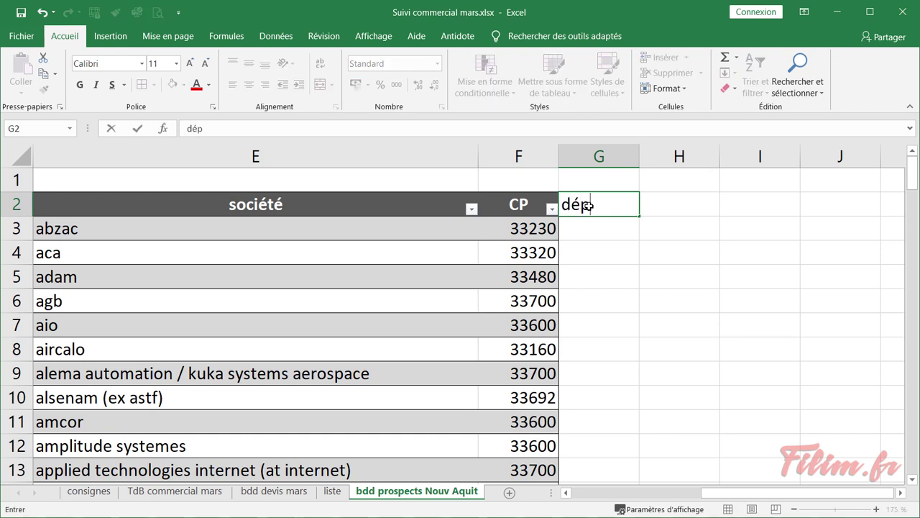
text(arte)
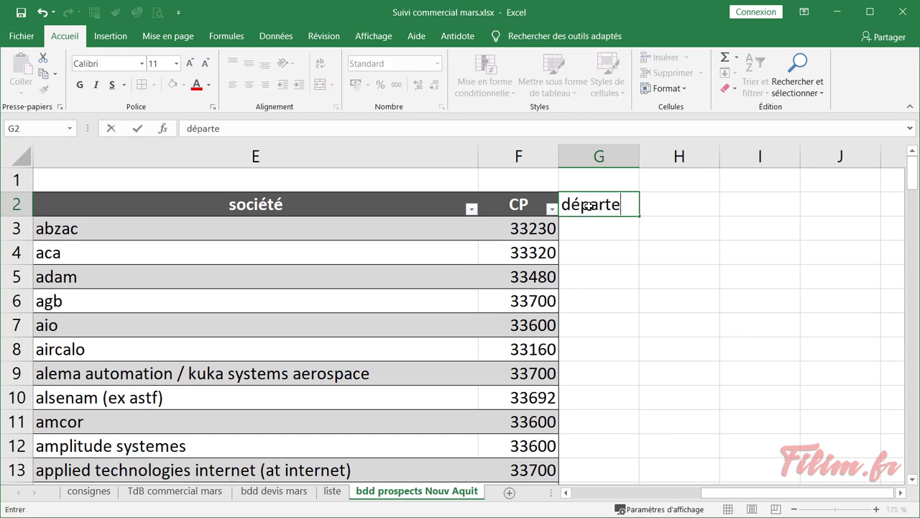
text(ment)
key(Return)
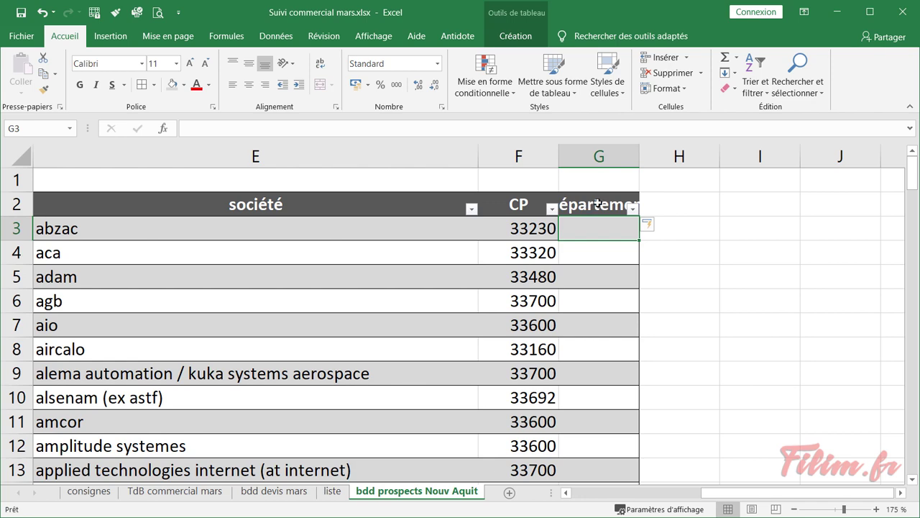
double_click(639, 154)
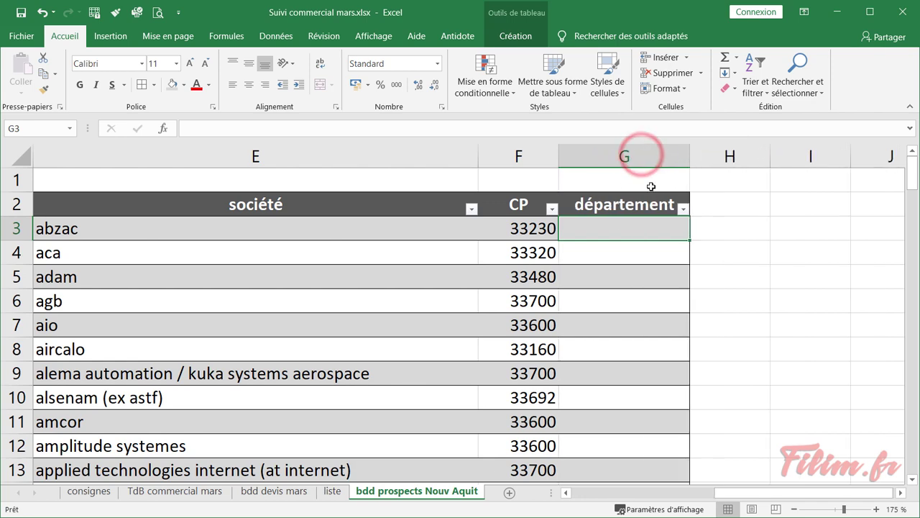
click(622, 229)
click(162, 128)
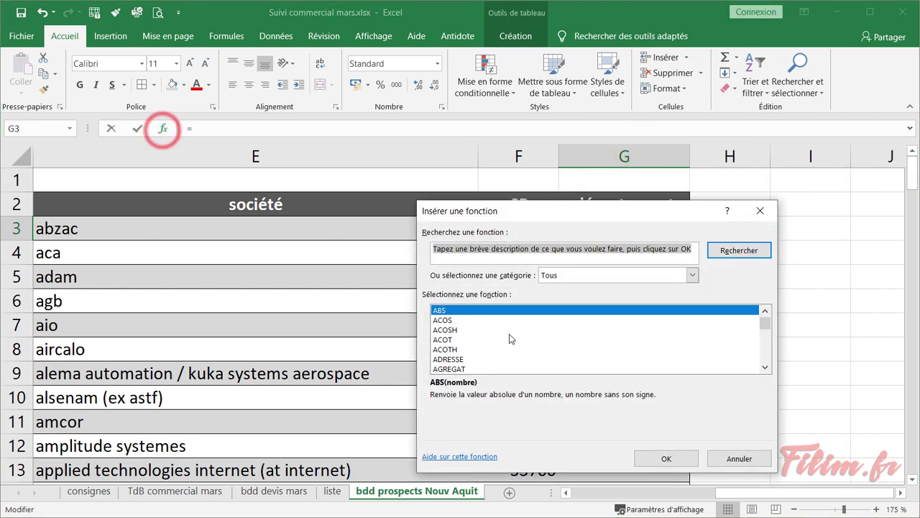
click(509, 333)
key(g)
key(g)
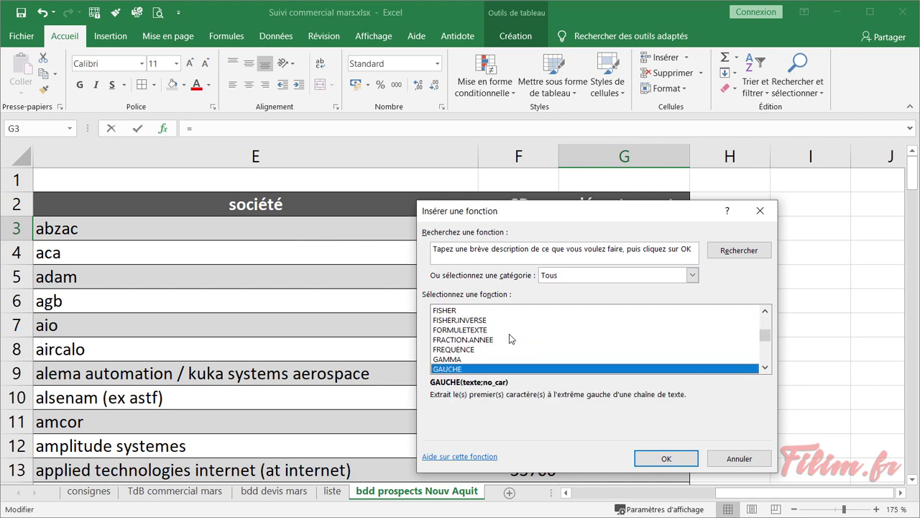
click(645, 457)
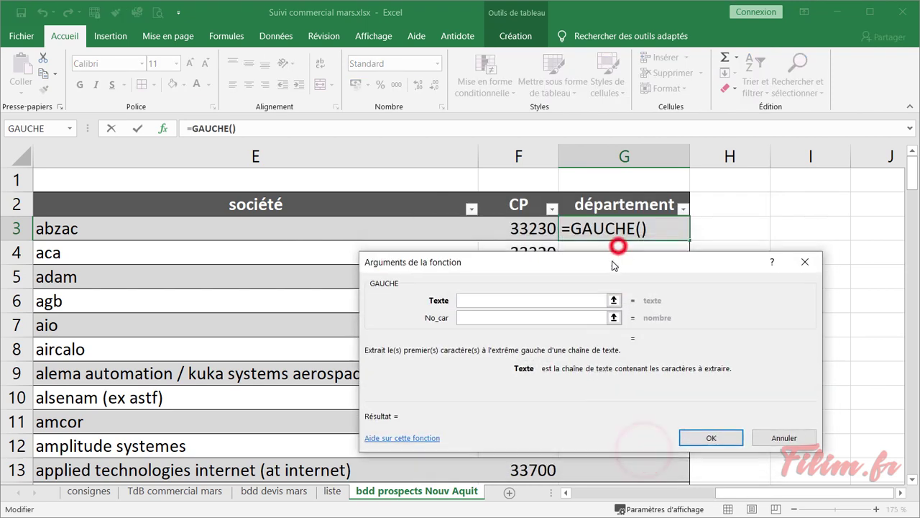
drag(614, 265, 606, 257)
click(529, 230)
click(479, 309)
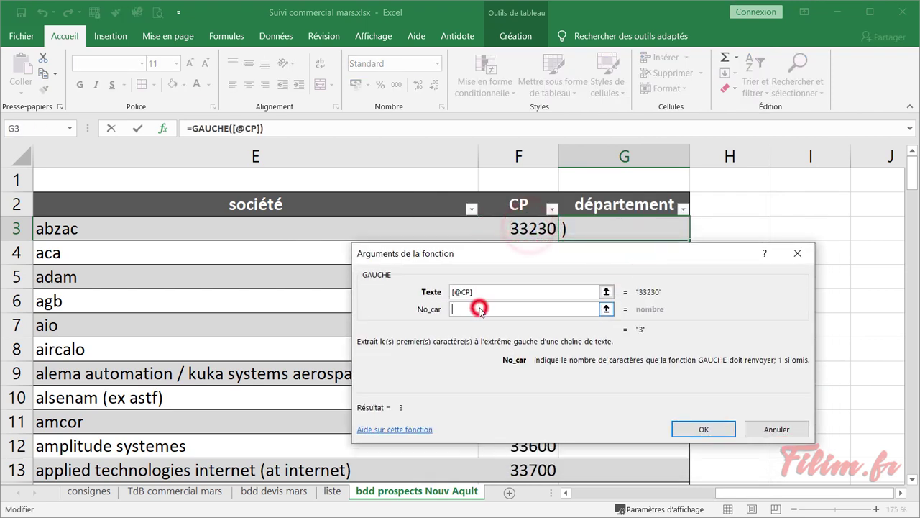
text(2)
click(693, 431)
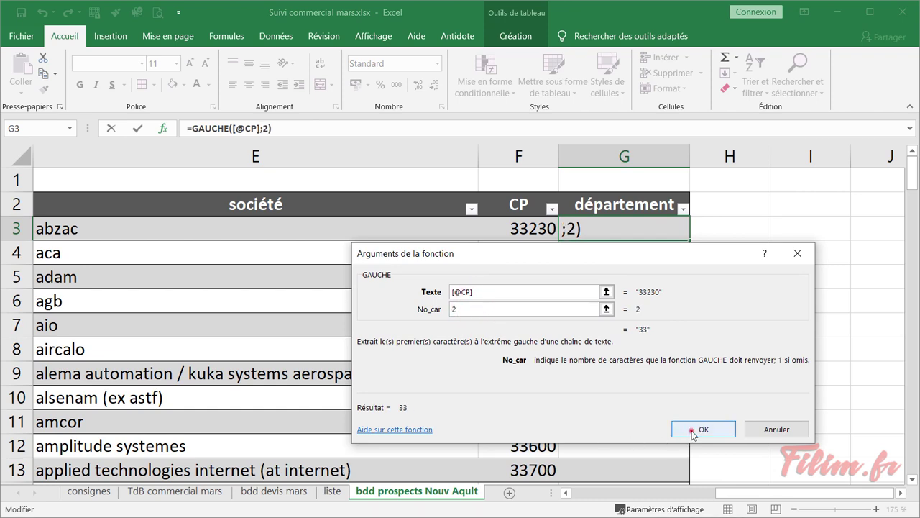
Center the contents of the département column
click(625, 158)
click(248, 84)
click(544, 244)
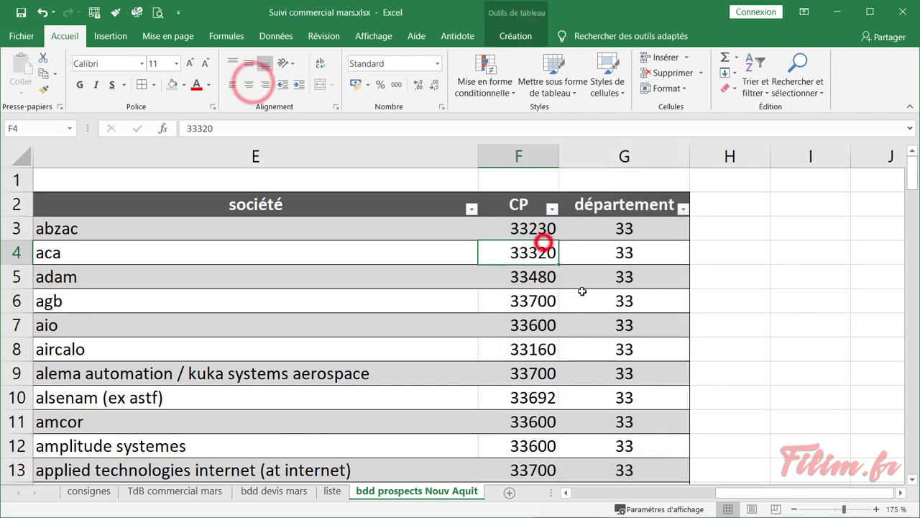
click(590, 300)
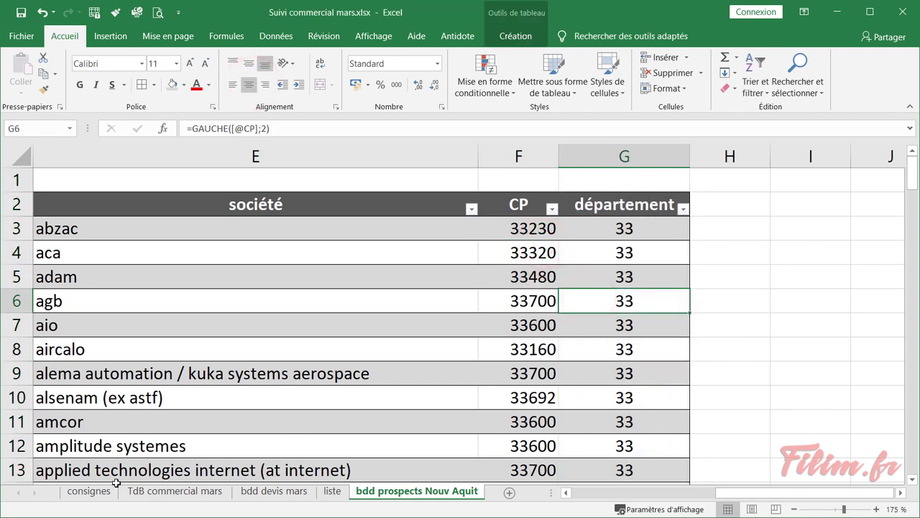
Recheck the required departments on consignes, then filter the prospect table's département column to 19 and 24 only
click(87, 491)
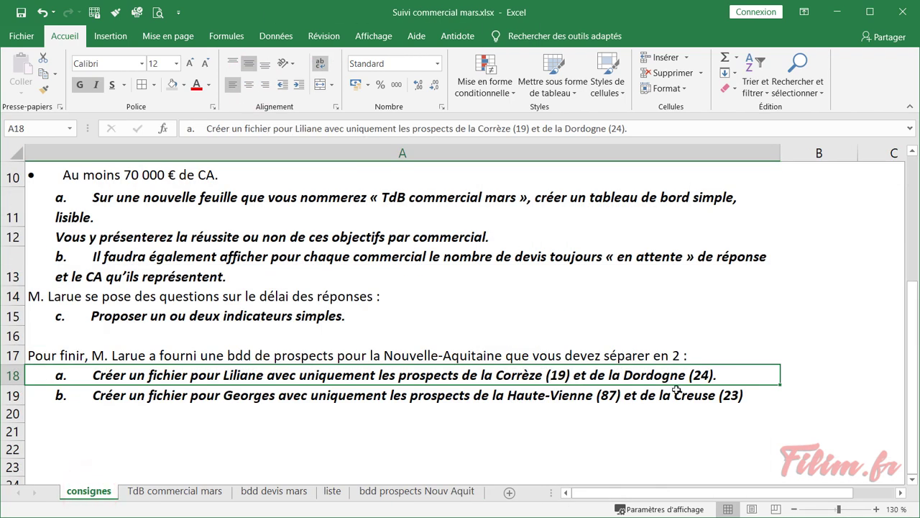
click(456, 491)
click(610, 243)
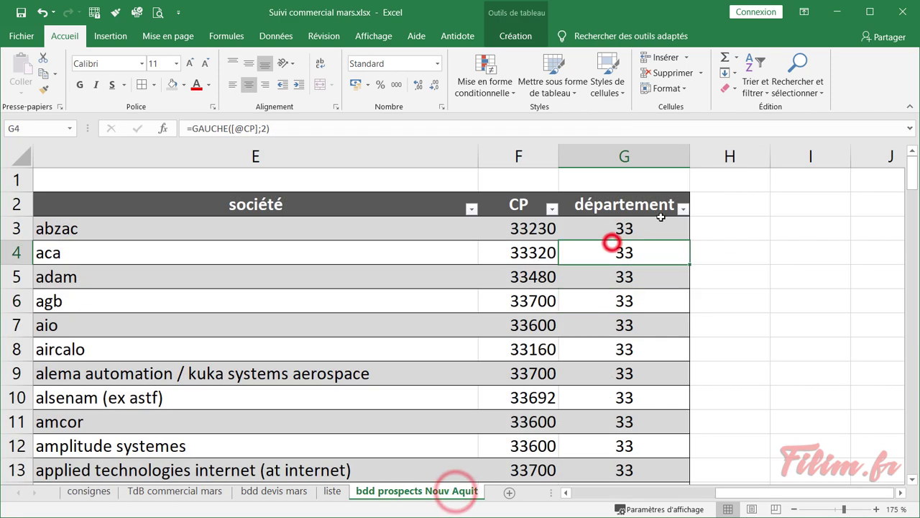
click(684, 210)
click(536, 348)
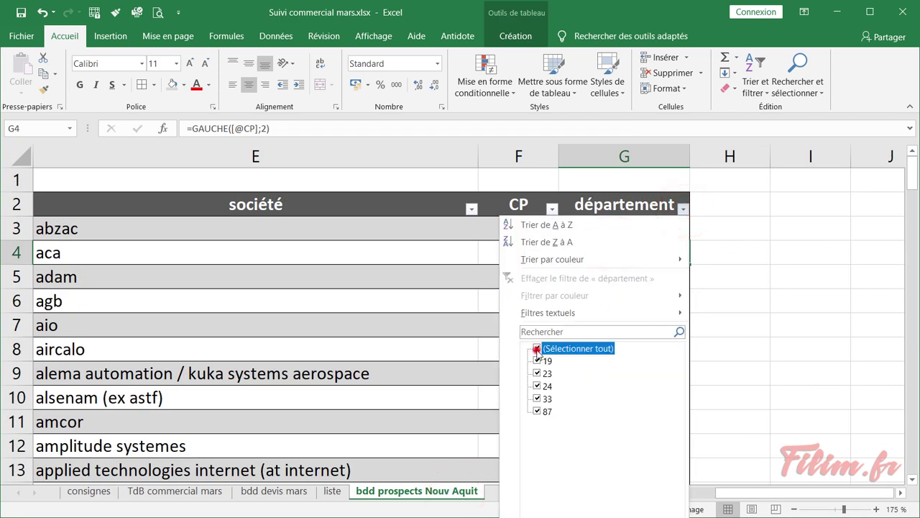
click(537, 360)
click(536, 386)
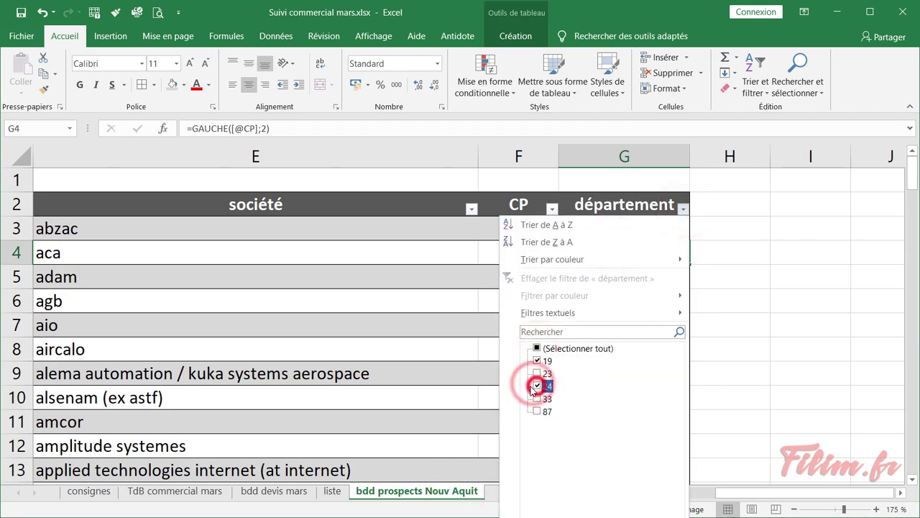
key(Return)
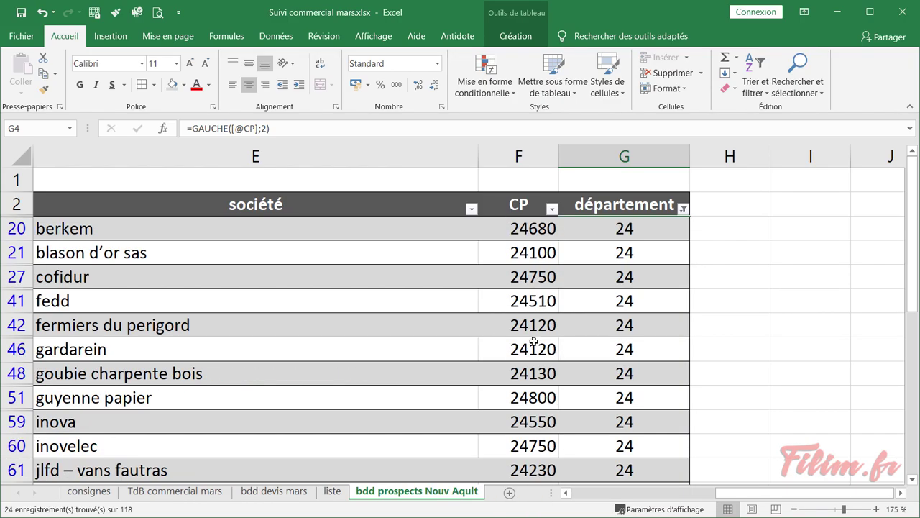
scroll(503, 349, down, 6)
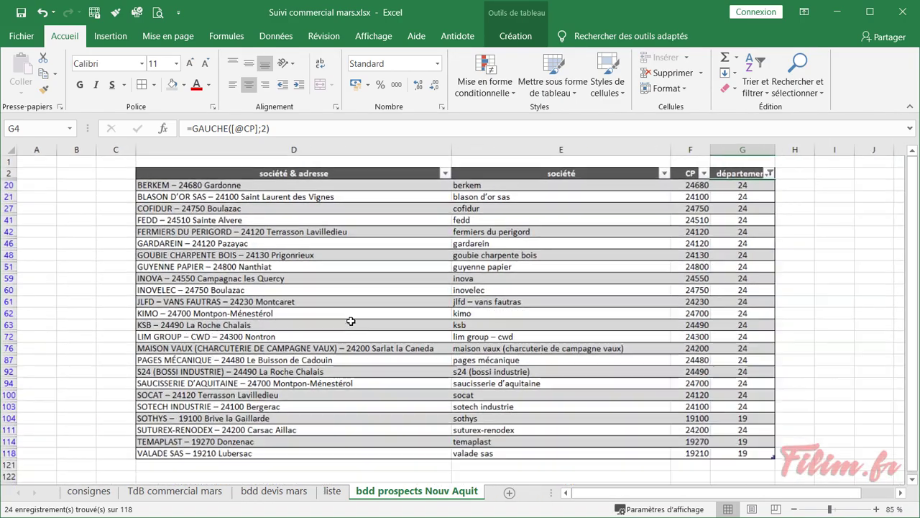
Copy the entire filtered prospect table, including its headers
click(364, 308)
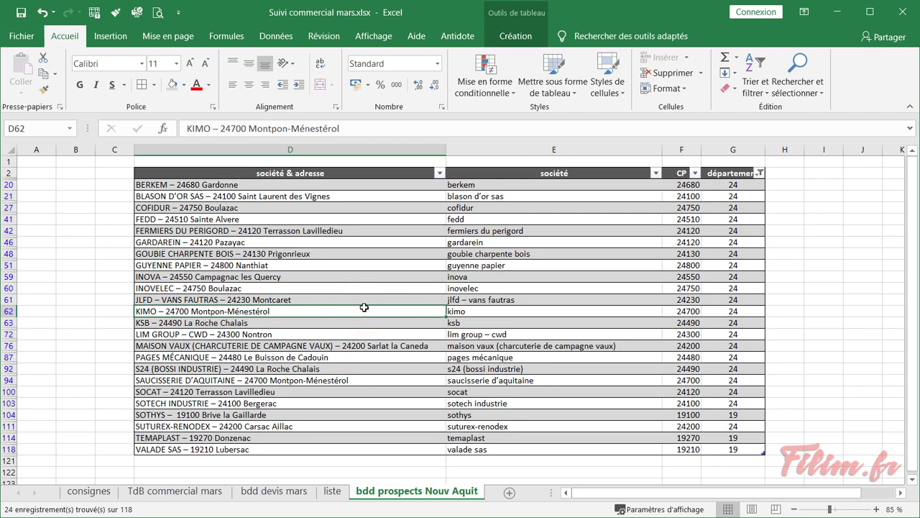
click(409, 299)
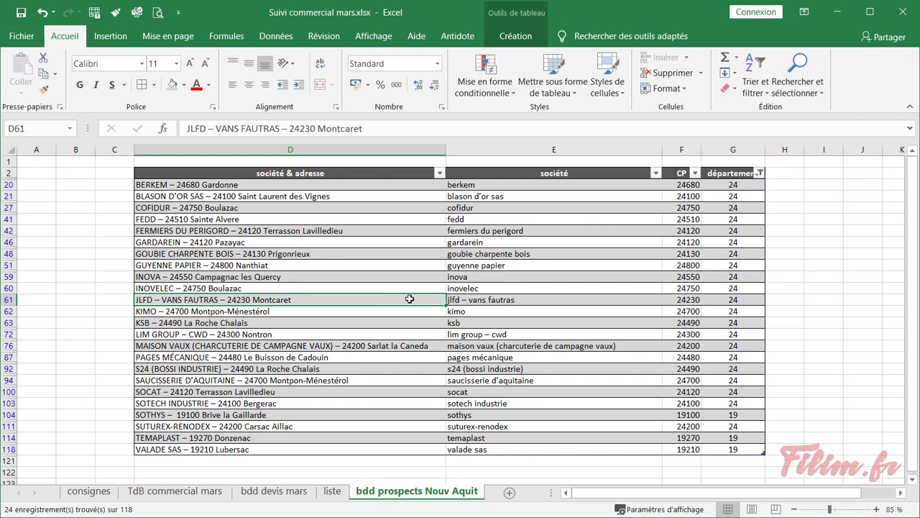
key(ctrl+a)
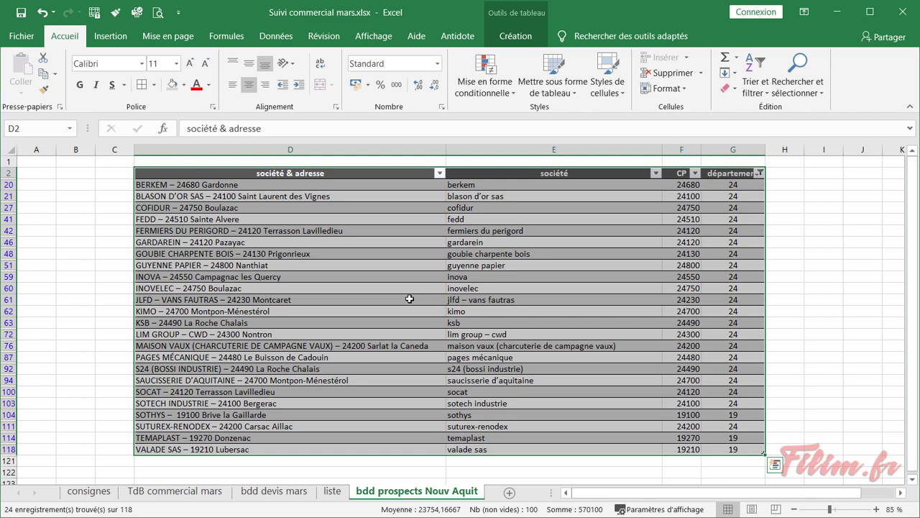
click(409, 299)
drag(333, 173, 718, 449)
click(548, 332)
key(ctrl+a)
key(ctrl+c)
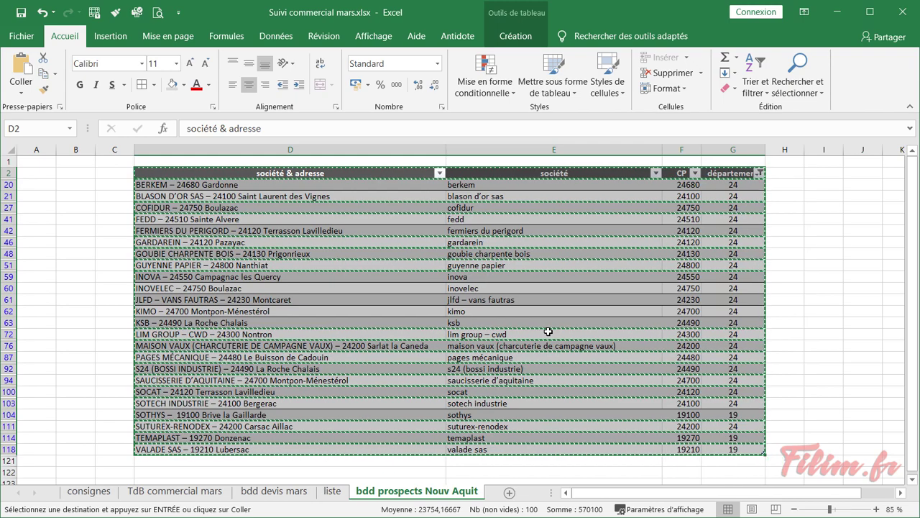
Create a new blank workbook, maximize its window and paste the copied prospects at A1
key(ctrl+n)
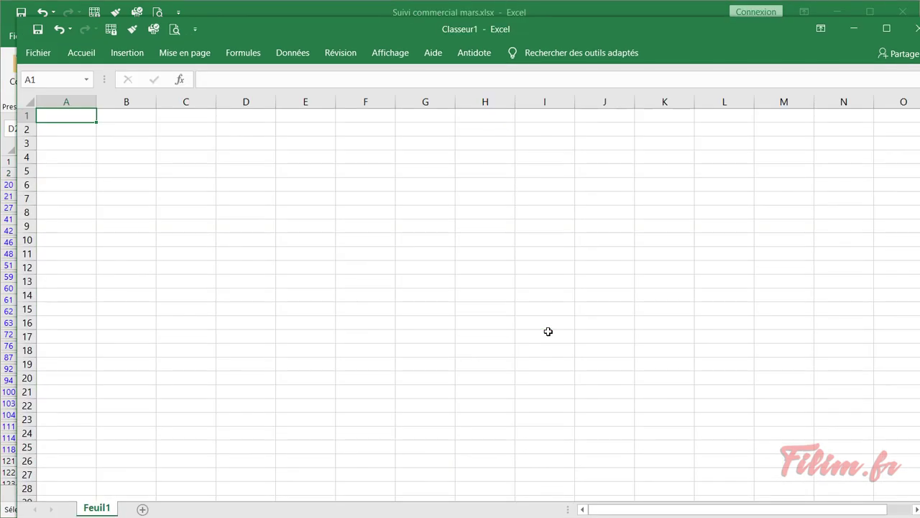
double_click(320, 30)
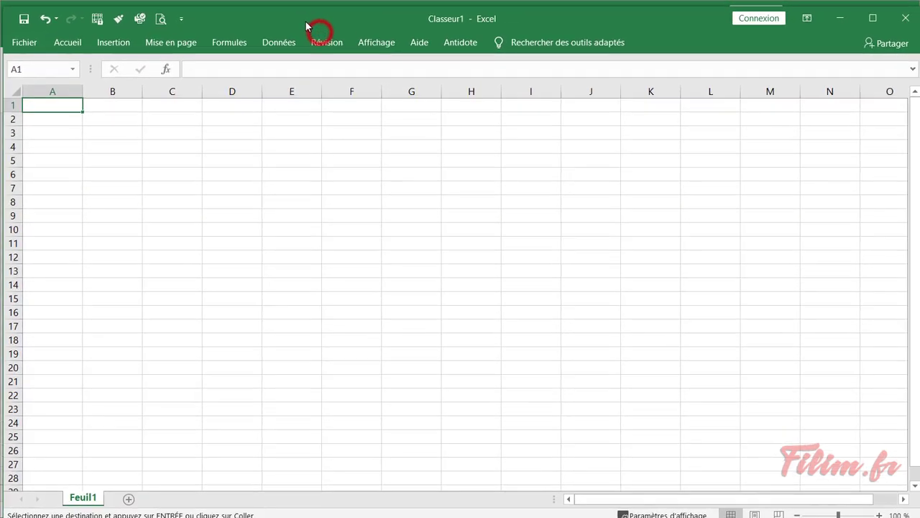
key(ctrl+v)
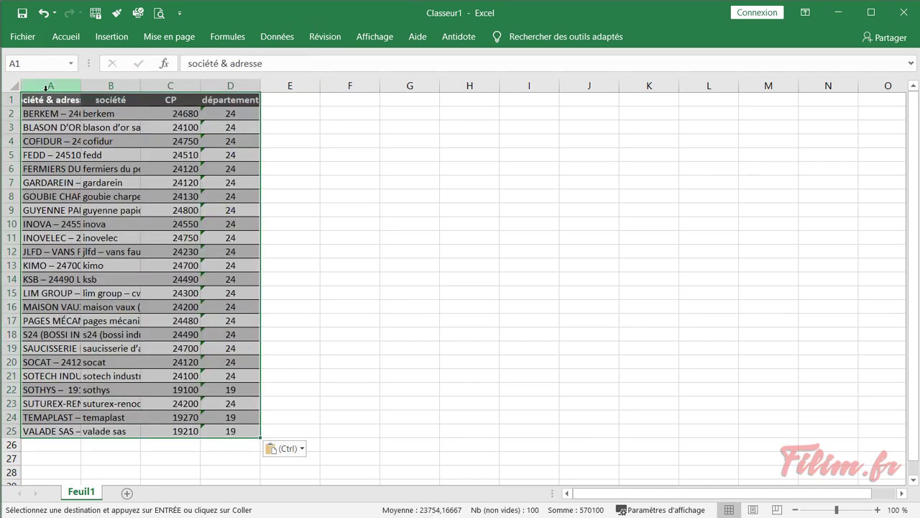
Fit the width of all columns in the new workbook to their contents
click(12, 86)
double_click(80, 85)
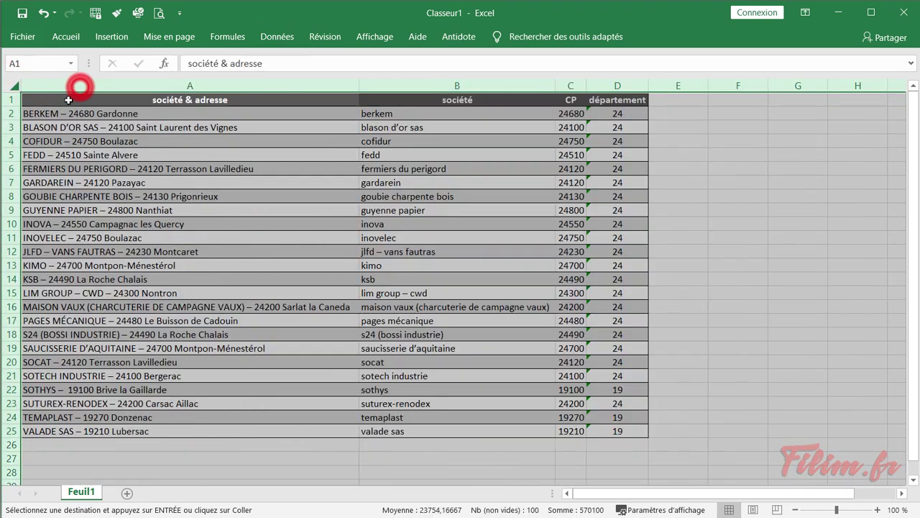
click(476, 205)
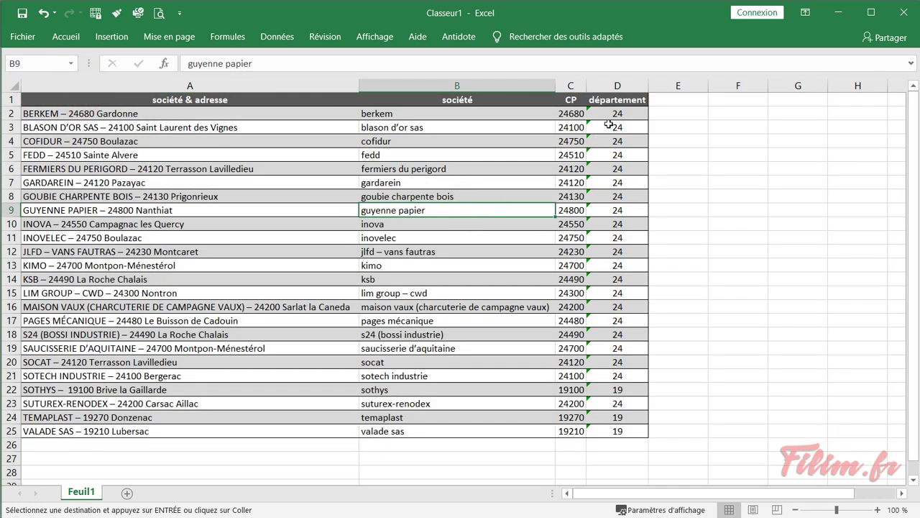
click(510, 241)
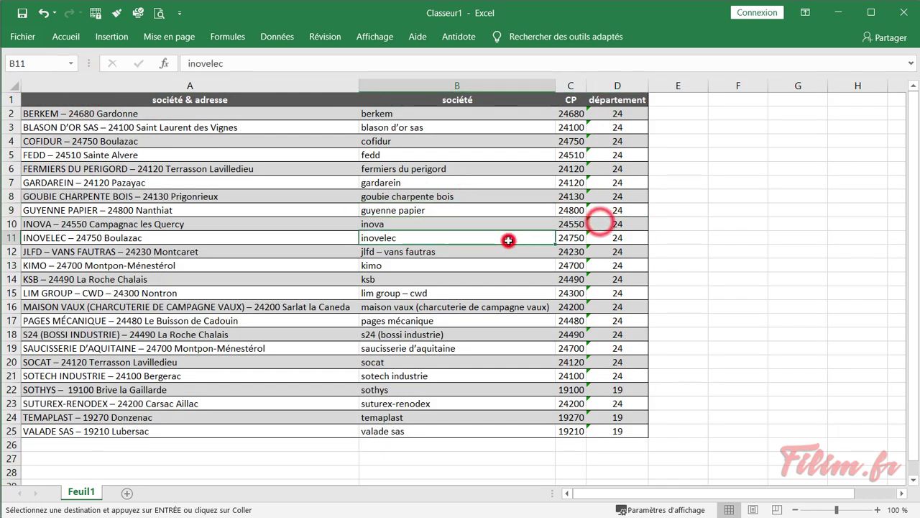
click(352, 208)
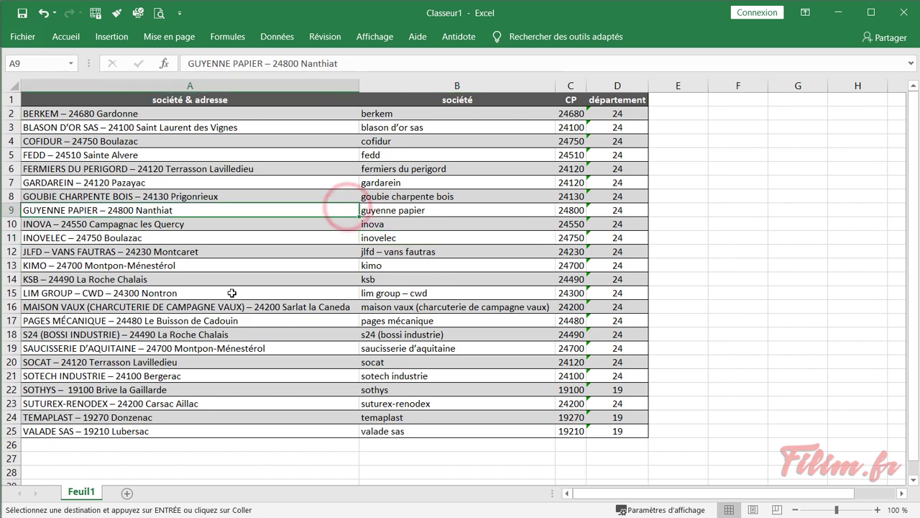
Return to the Suivi commercial mars workbook and reread the indicator and prospect-file instructions on the consignes sheet
click(837, 12)
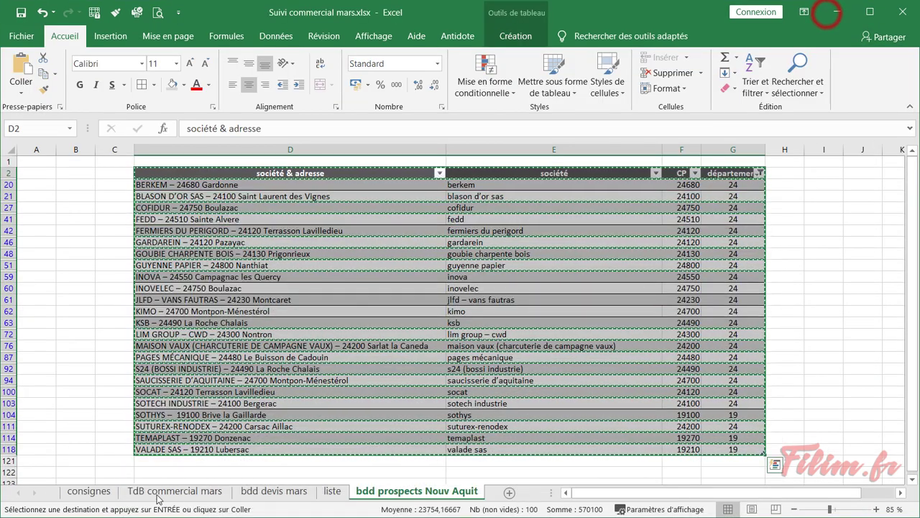
click(91, 500)
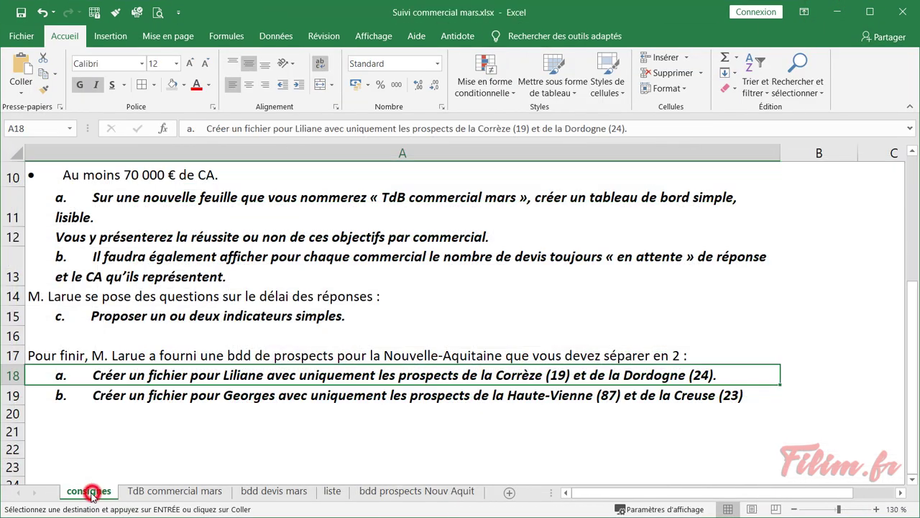
click(199, 396)
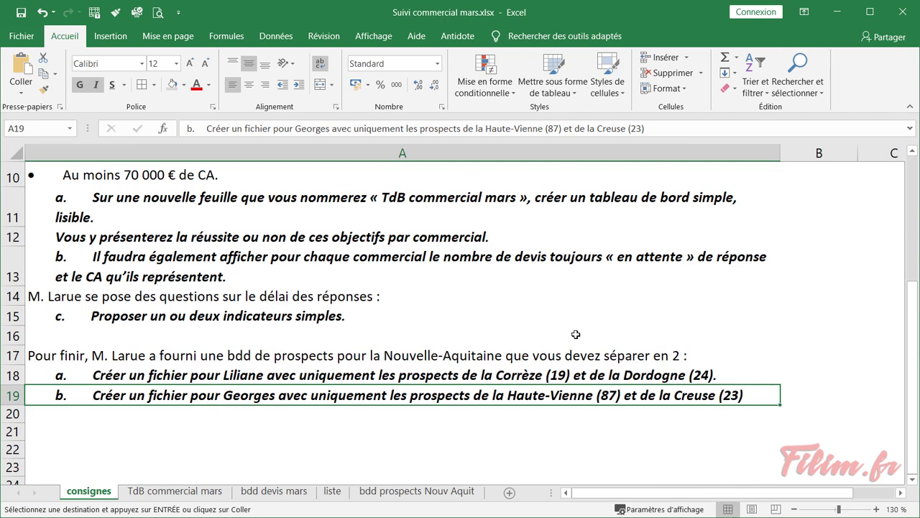
click(482, 313)
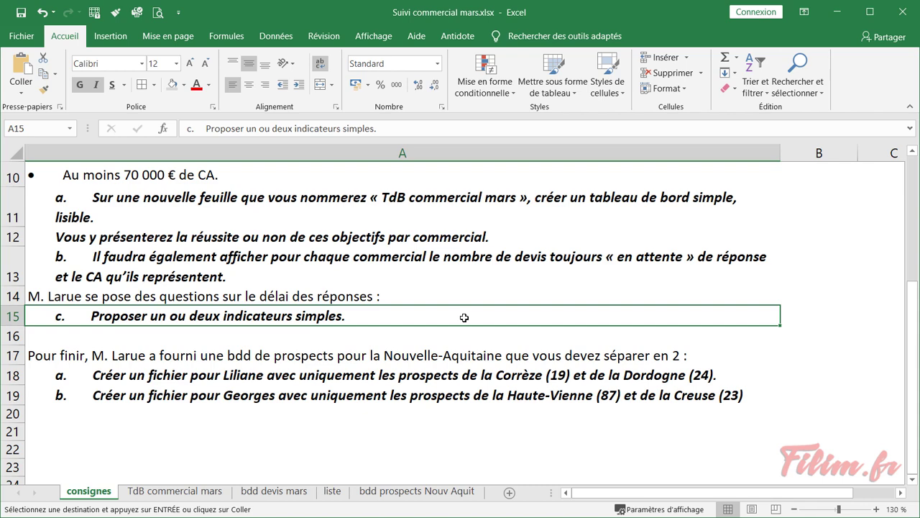
Review the TdB commercial mars dashboard and check the délai column formulas on the bdd devis mars sheet
click(213, 491)
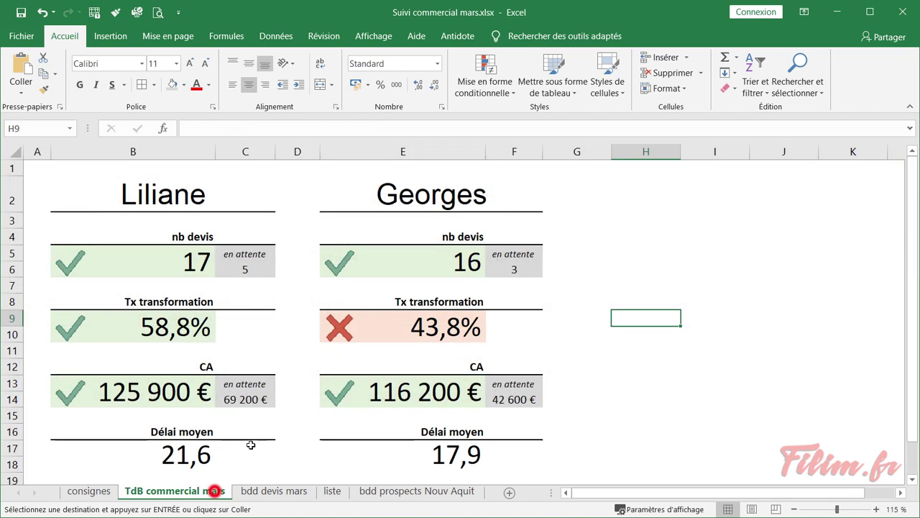
click(734, 333)
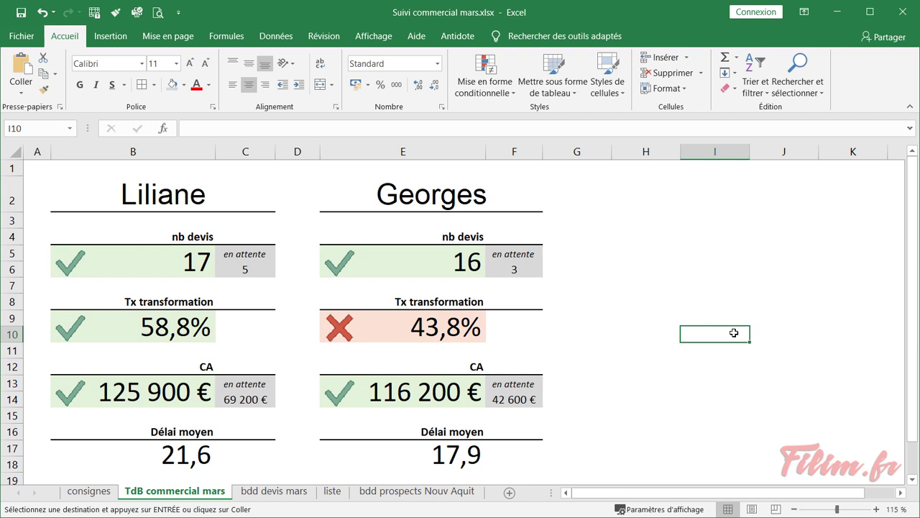
click(291, 490)
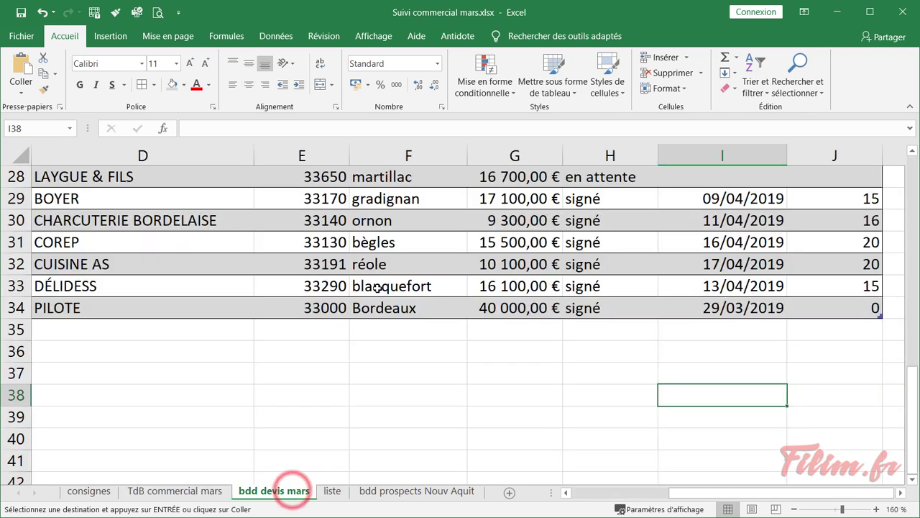
scroll(377, 288, up, 9)
click(434, 278)
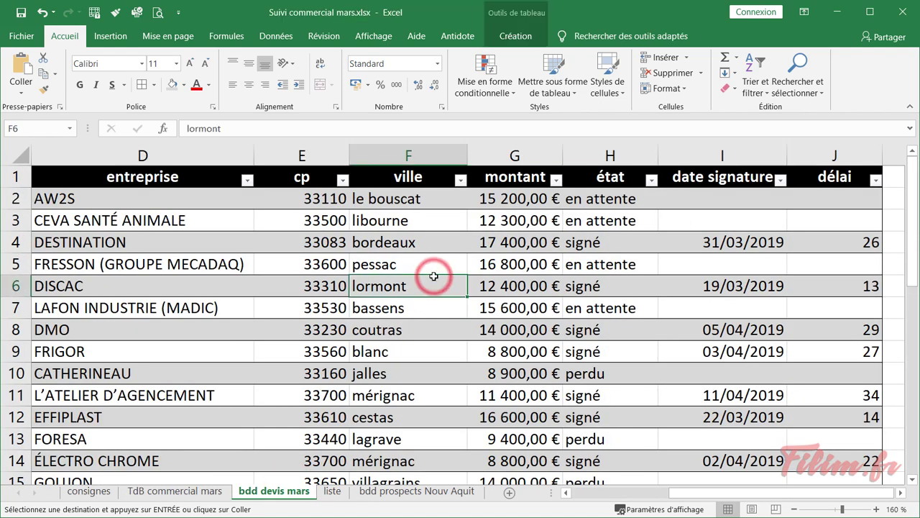
click(827, 198)
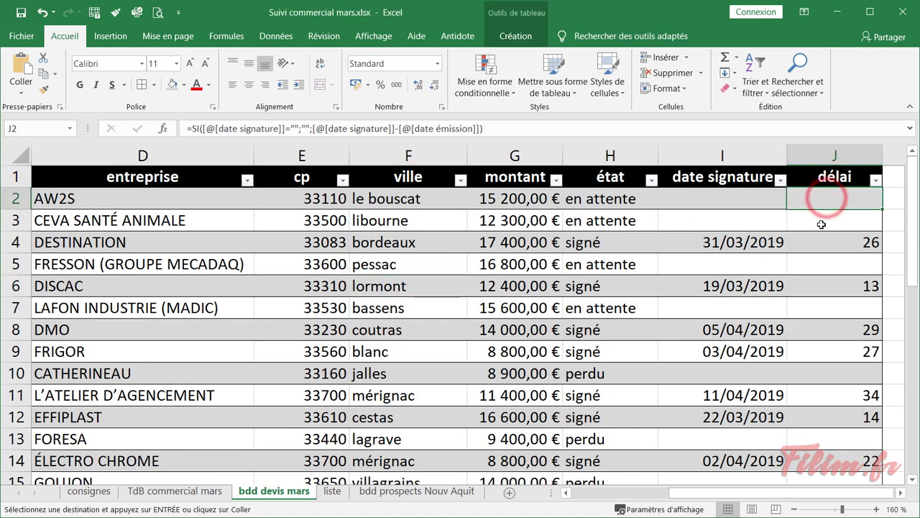
click(821, 224)
click(821, 241)
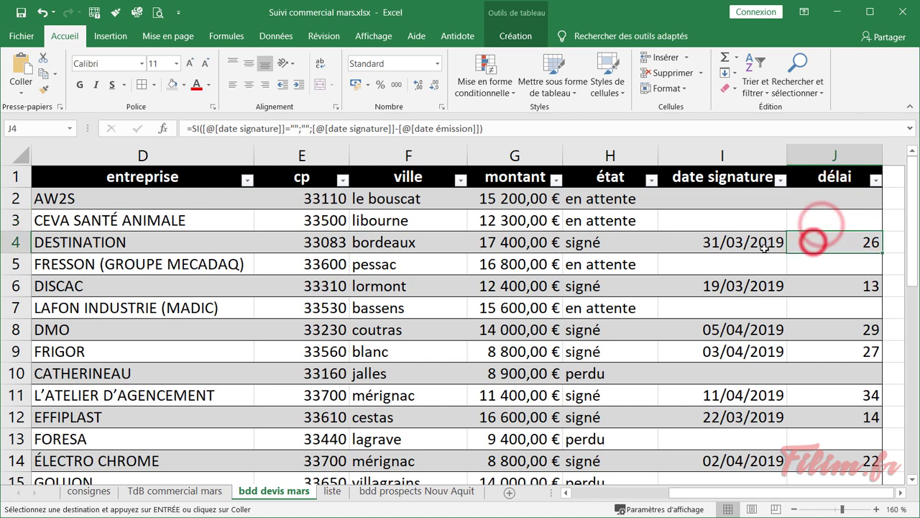
click(133, 491)
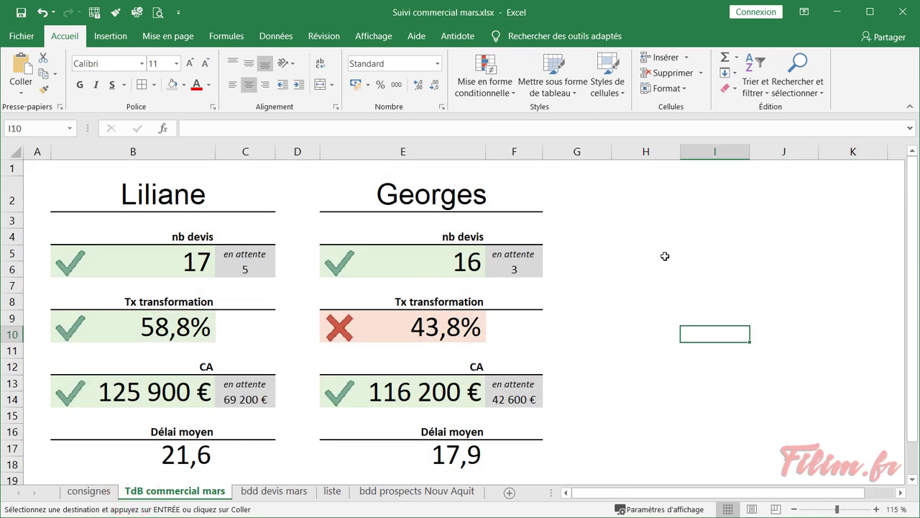
click(665, 256)
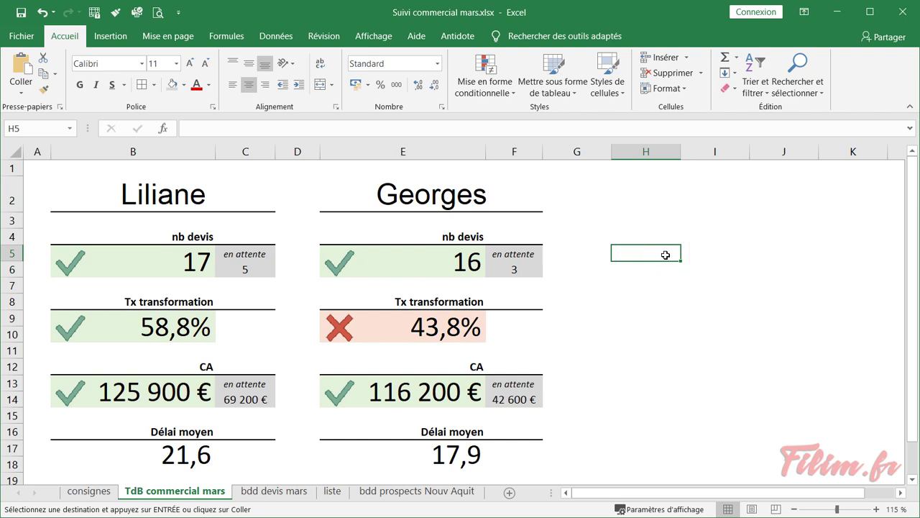